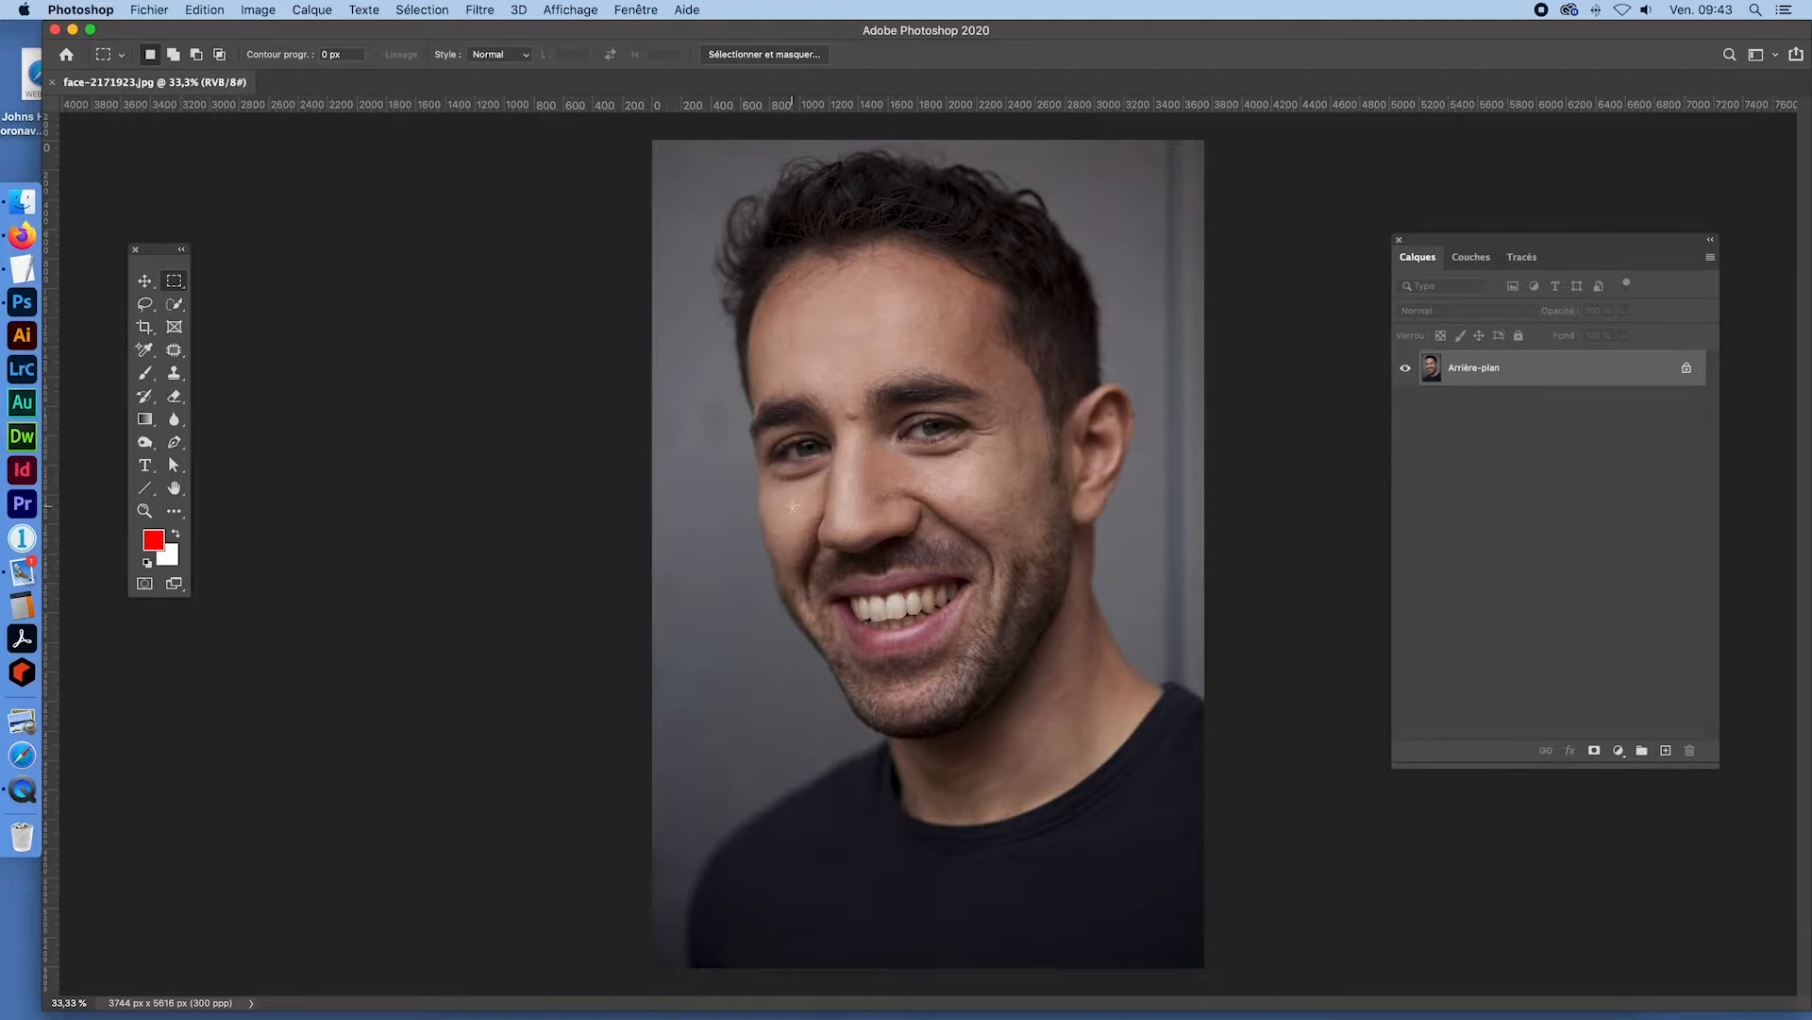
- Duplicate the background layer and add a Curves (Courbes) adjustment layer above the copy
{"action": "key", "text": "super+j"}
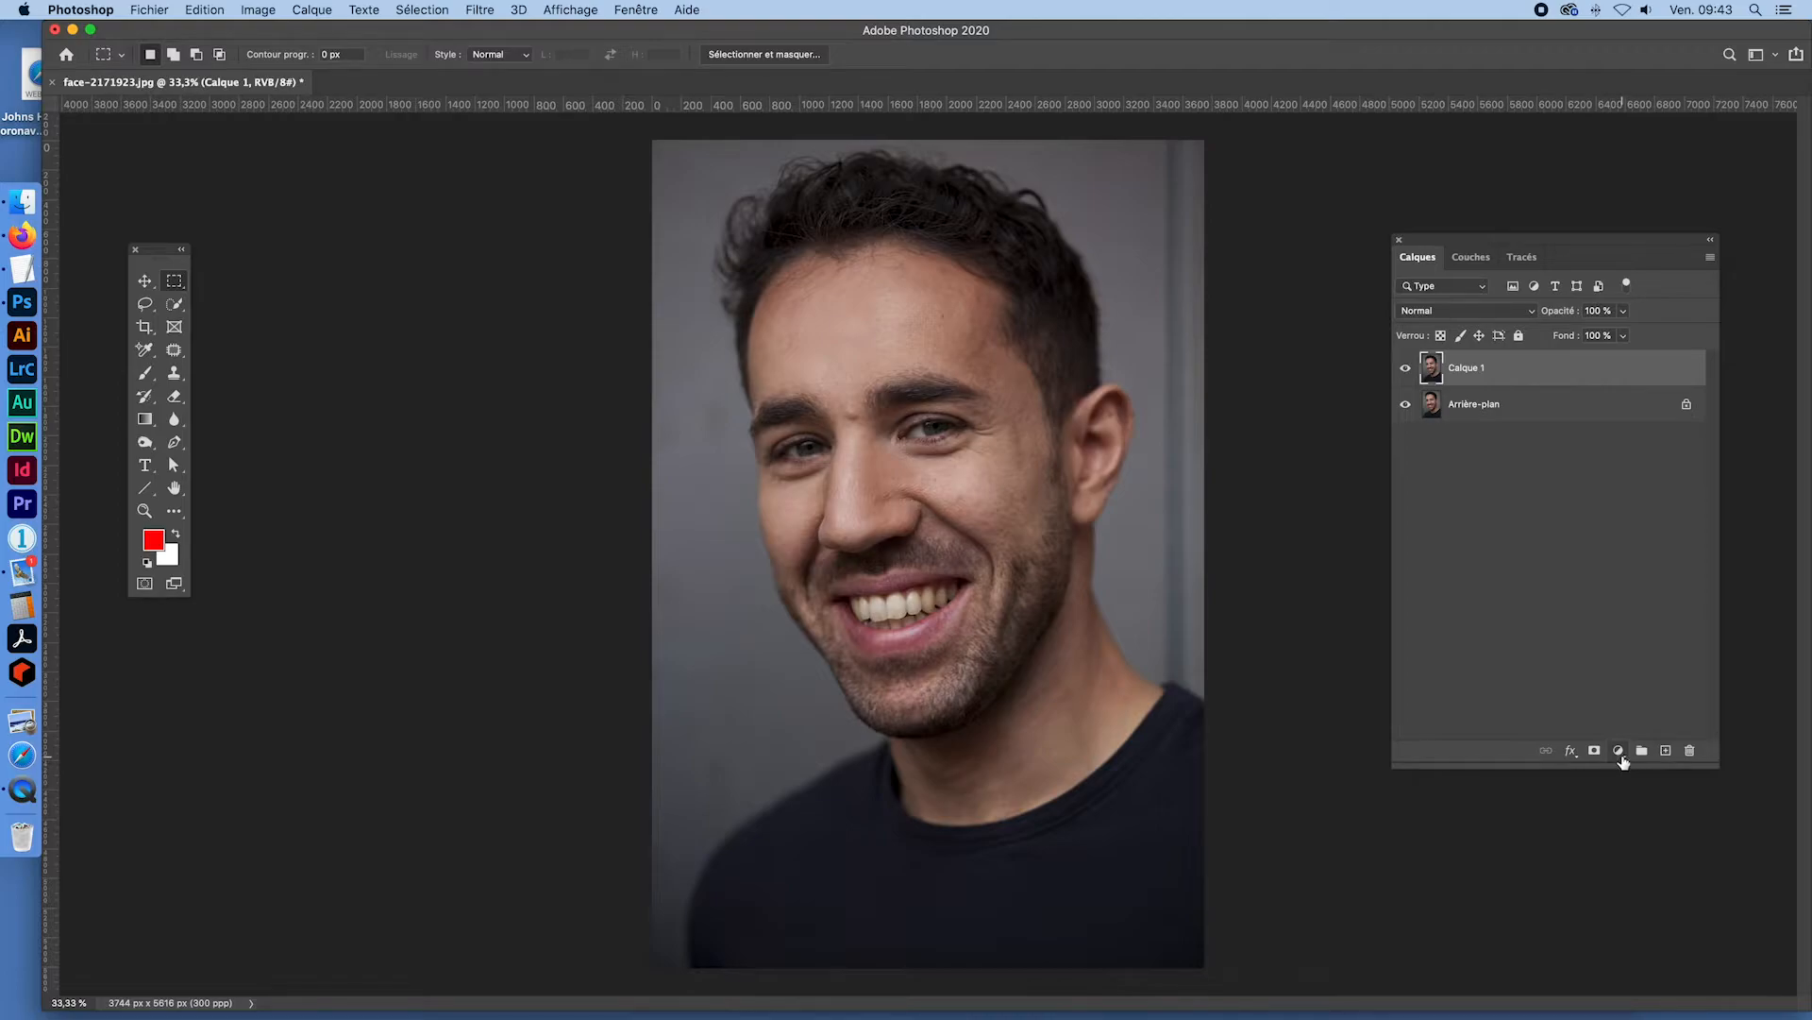
{"action": "left_click", "coordinate": [1619, 752]}
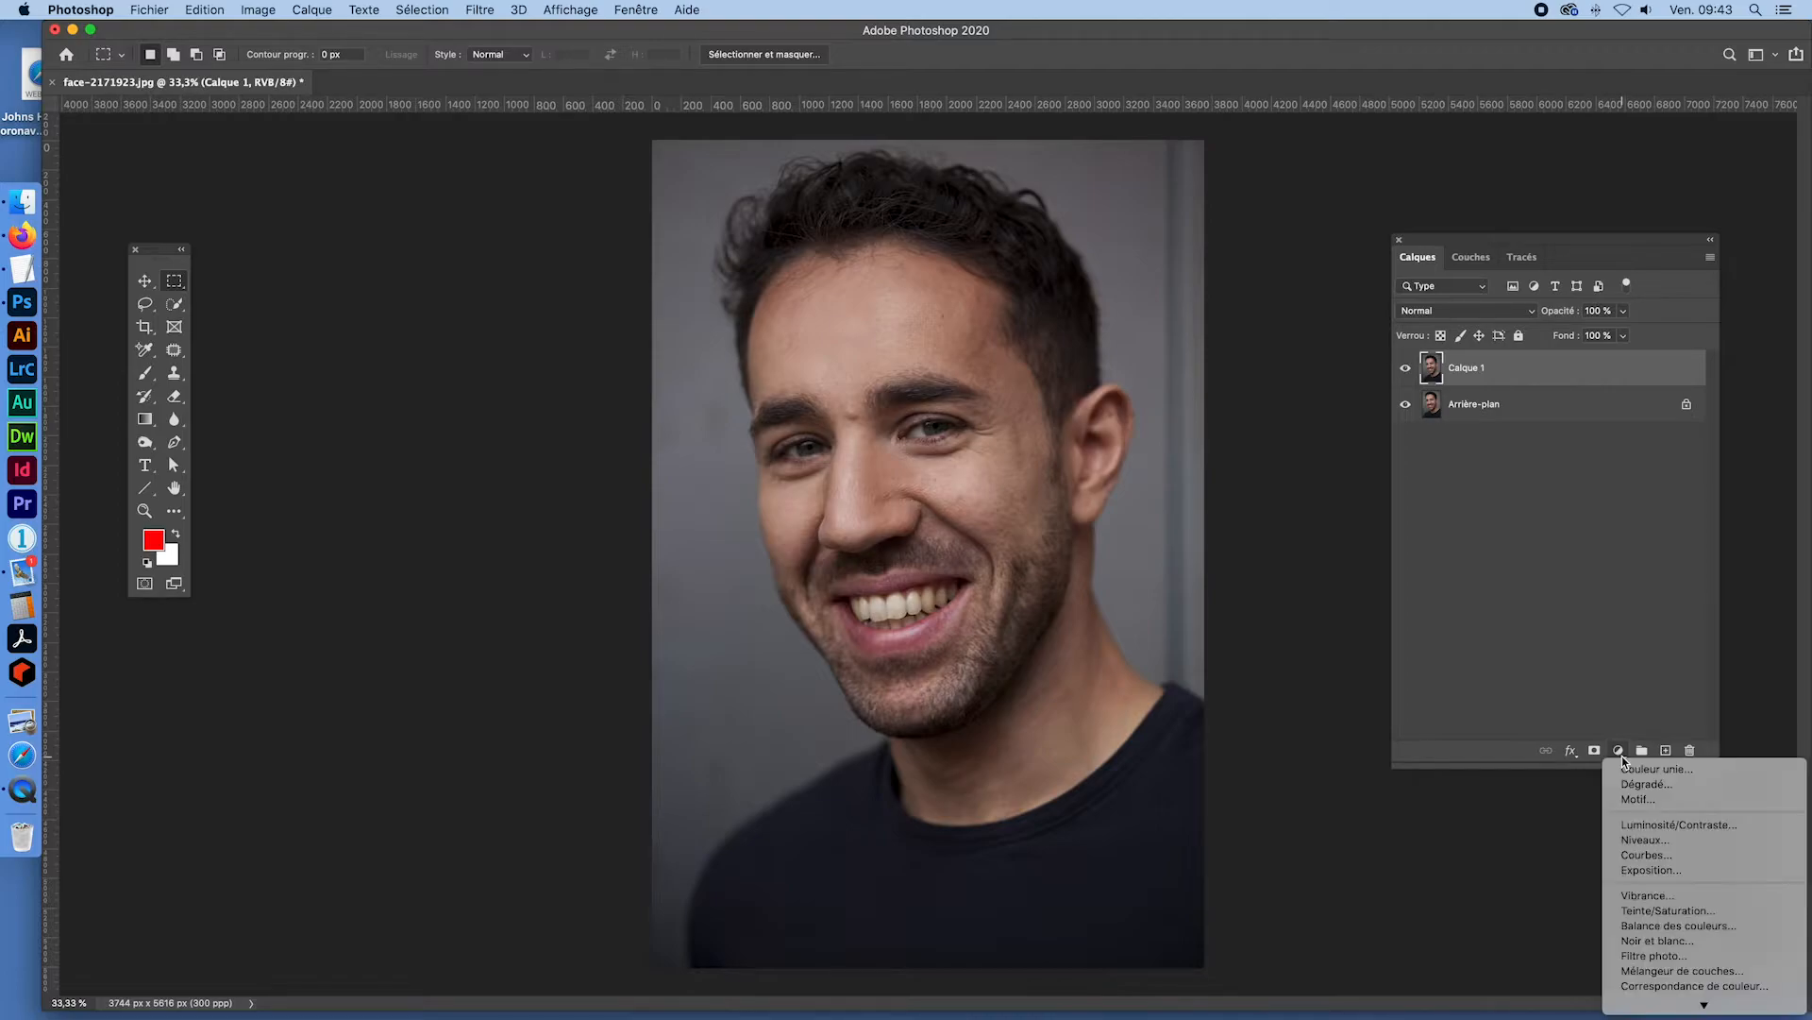
{"action": "left_click", "coordinate": [1647, 856]}
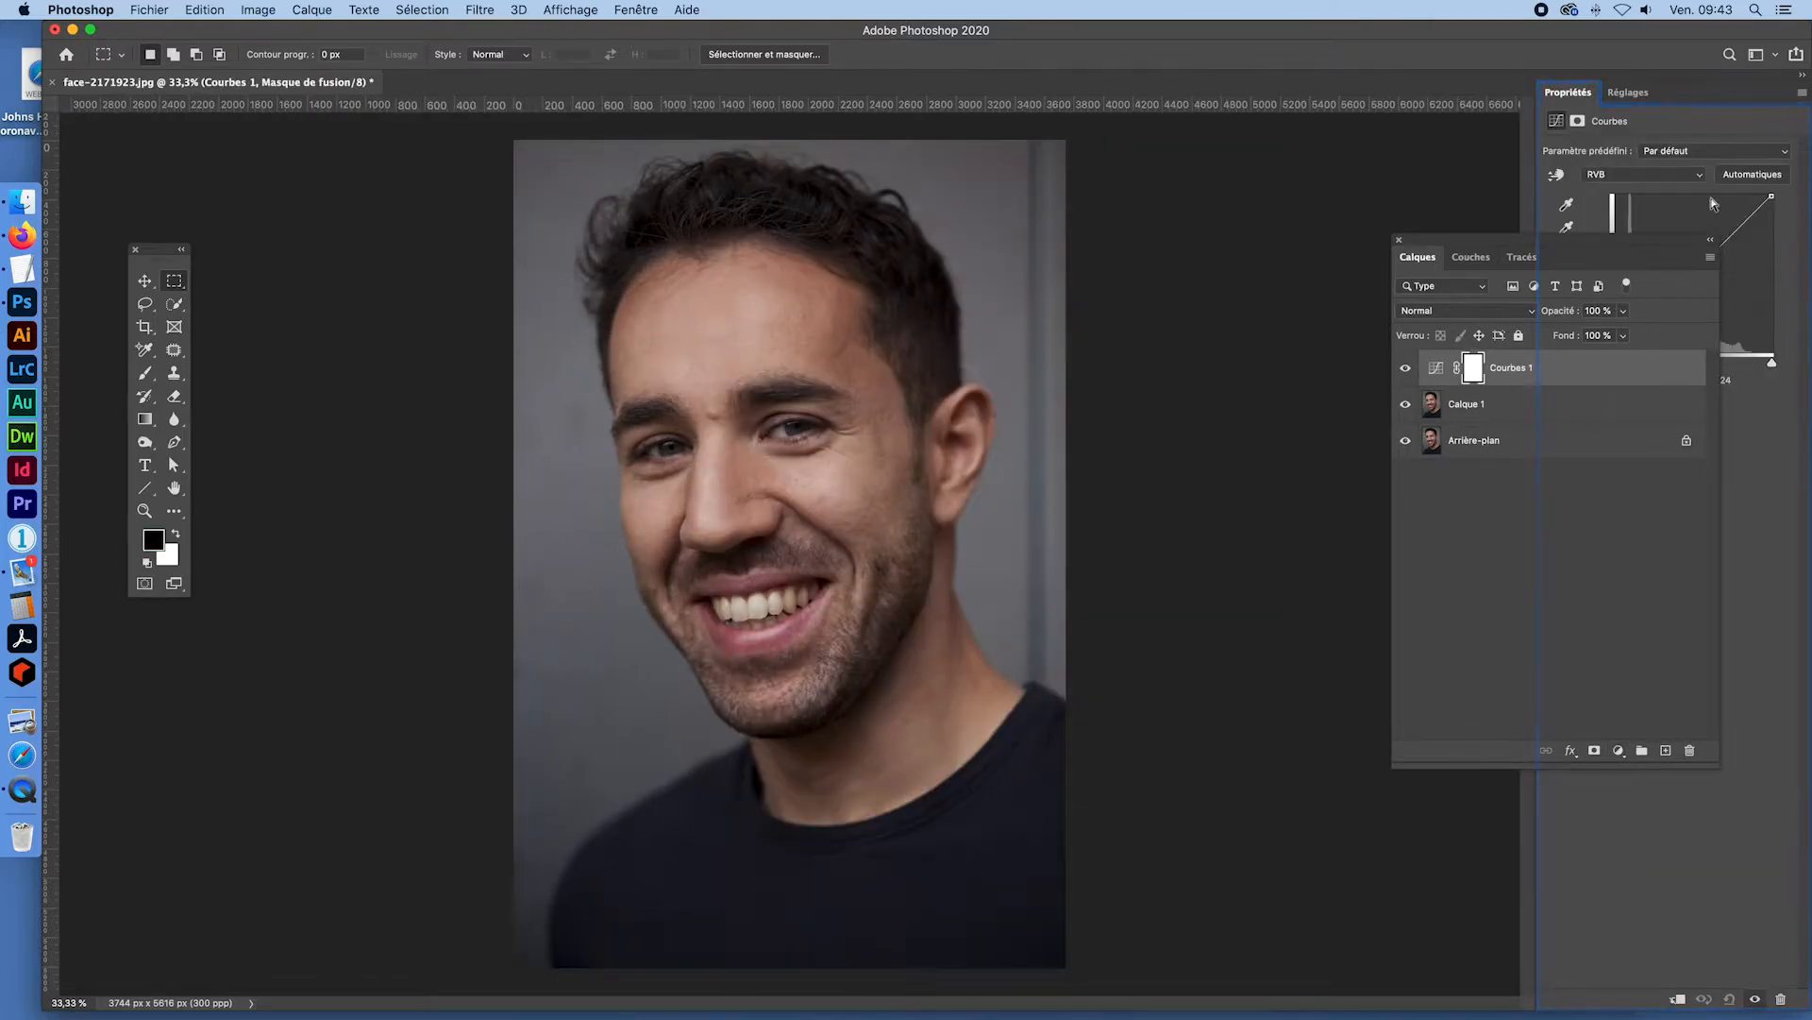
- Float the Curves properties in the empty area beside the portrait and close the leftover Réglages group
{"action": "left_click_drag", "start_coordinate": [1578, 94], "coordinate": [1175, 216]}
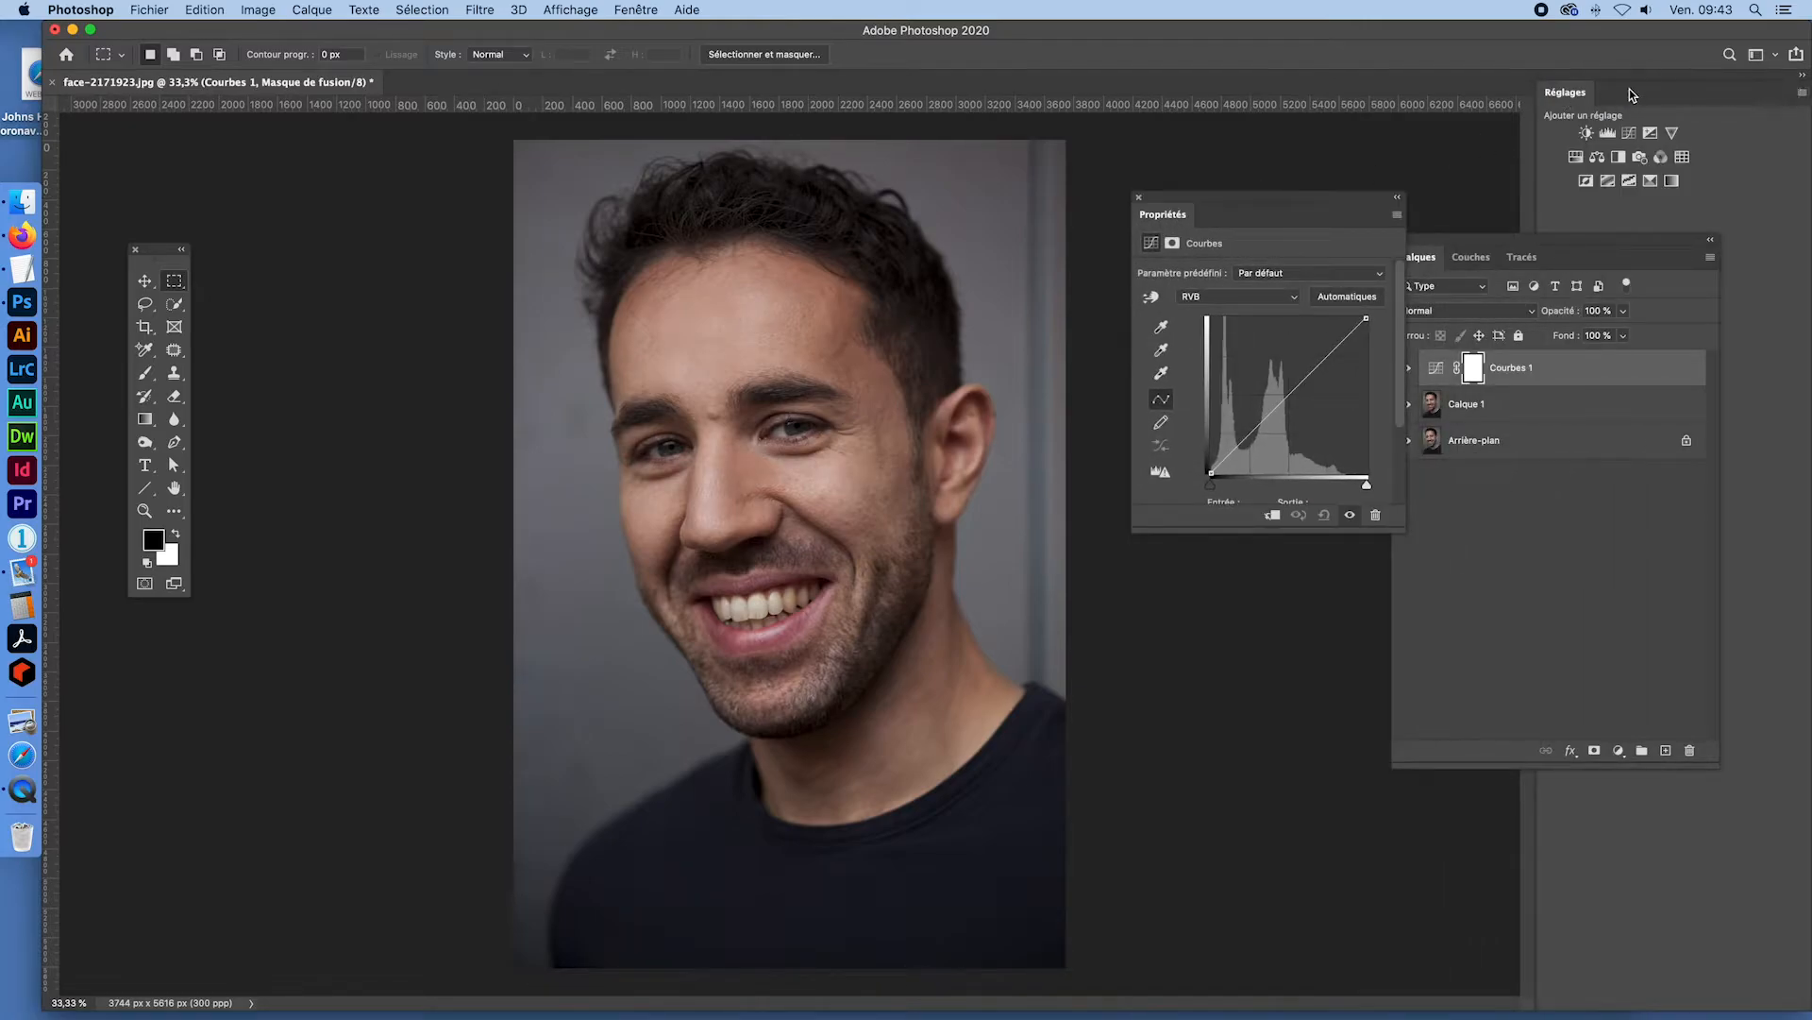
{"action": "left_click", "coordinate": [1802, 91]}
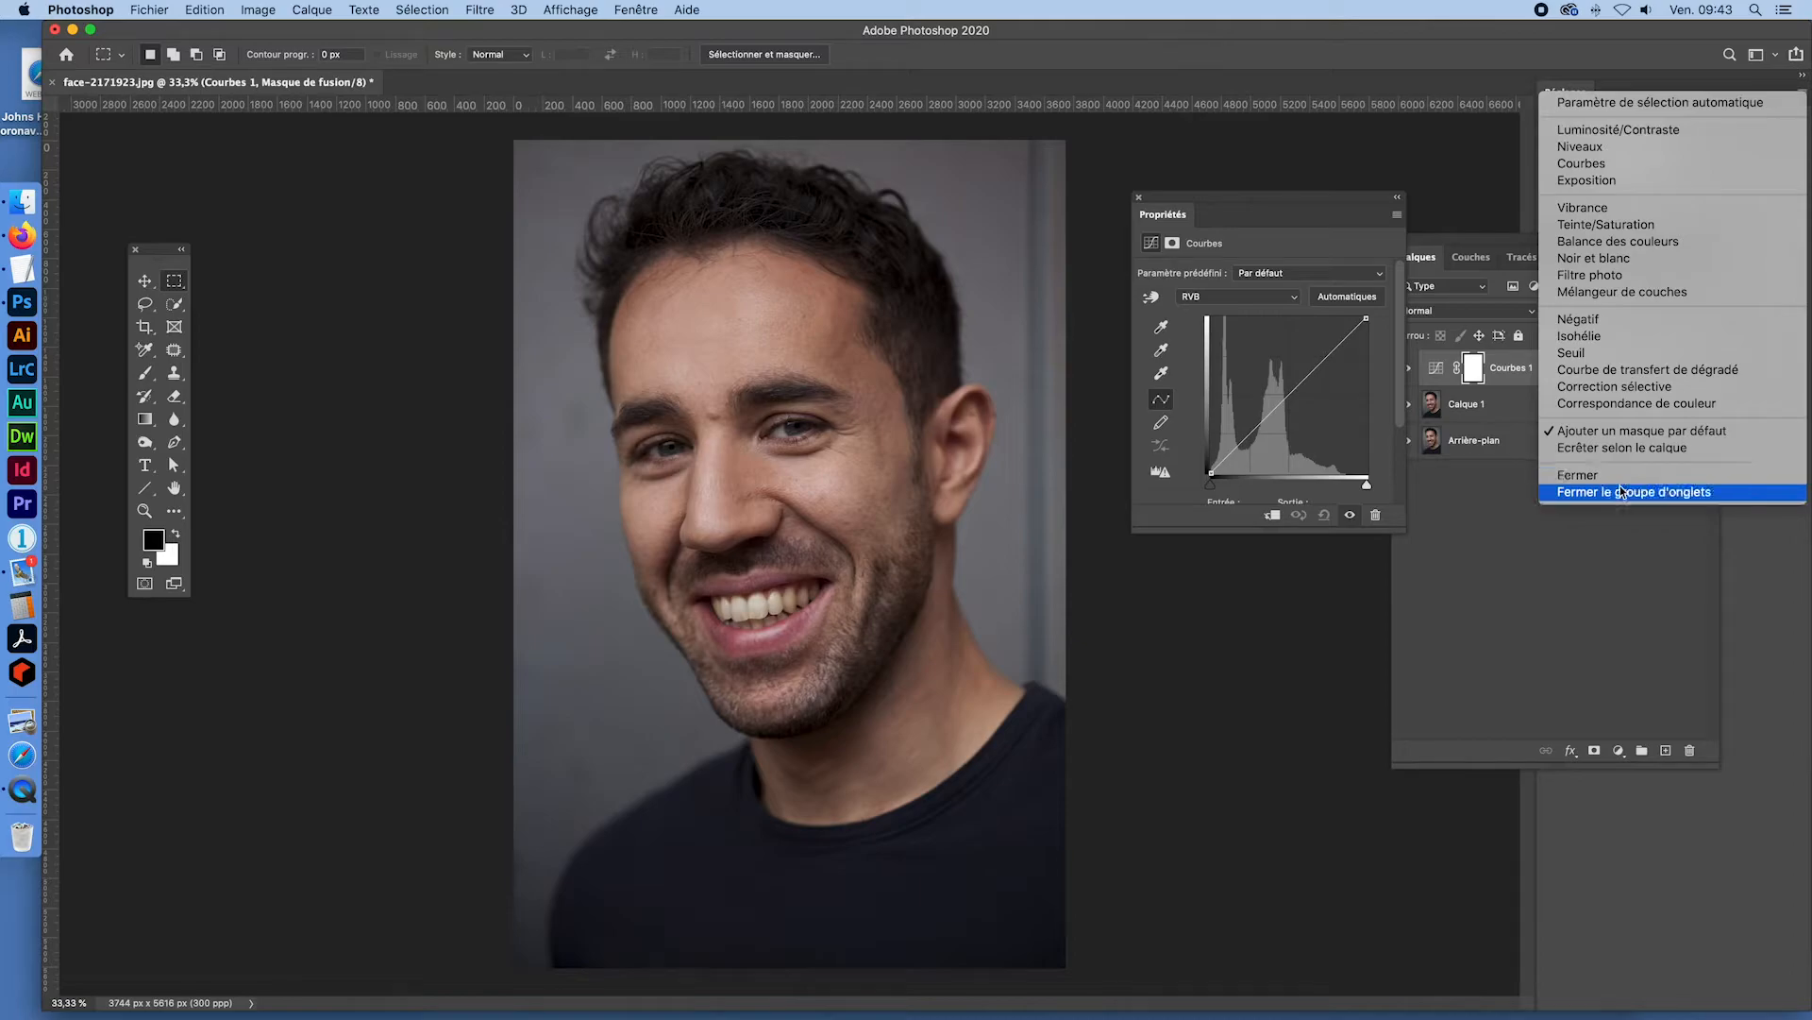
{"action": "left_click", "coordinate": [1583, 476]}
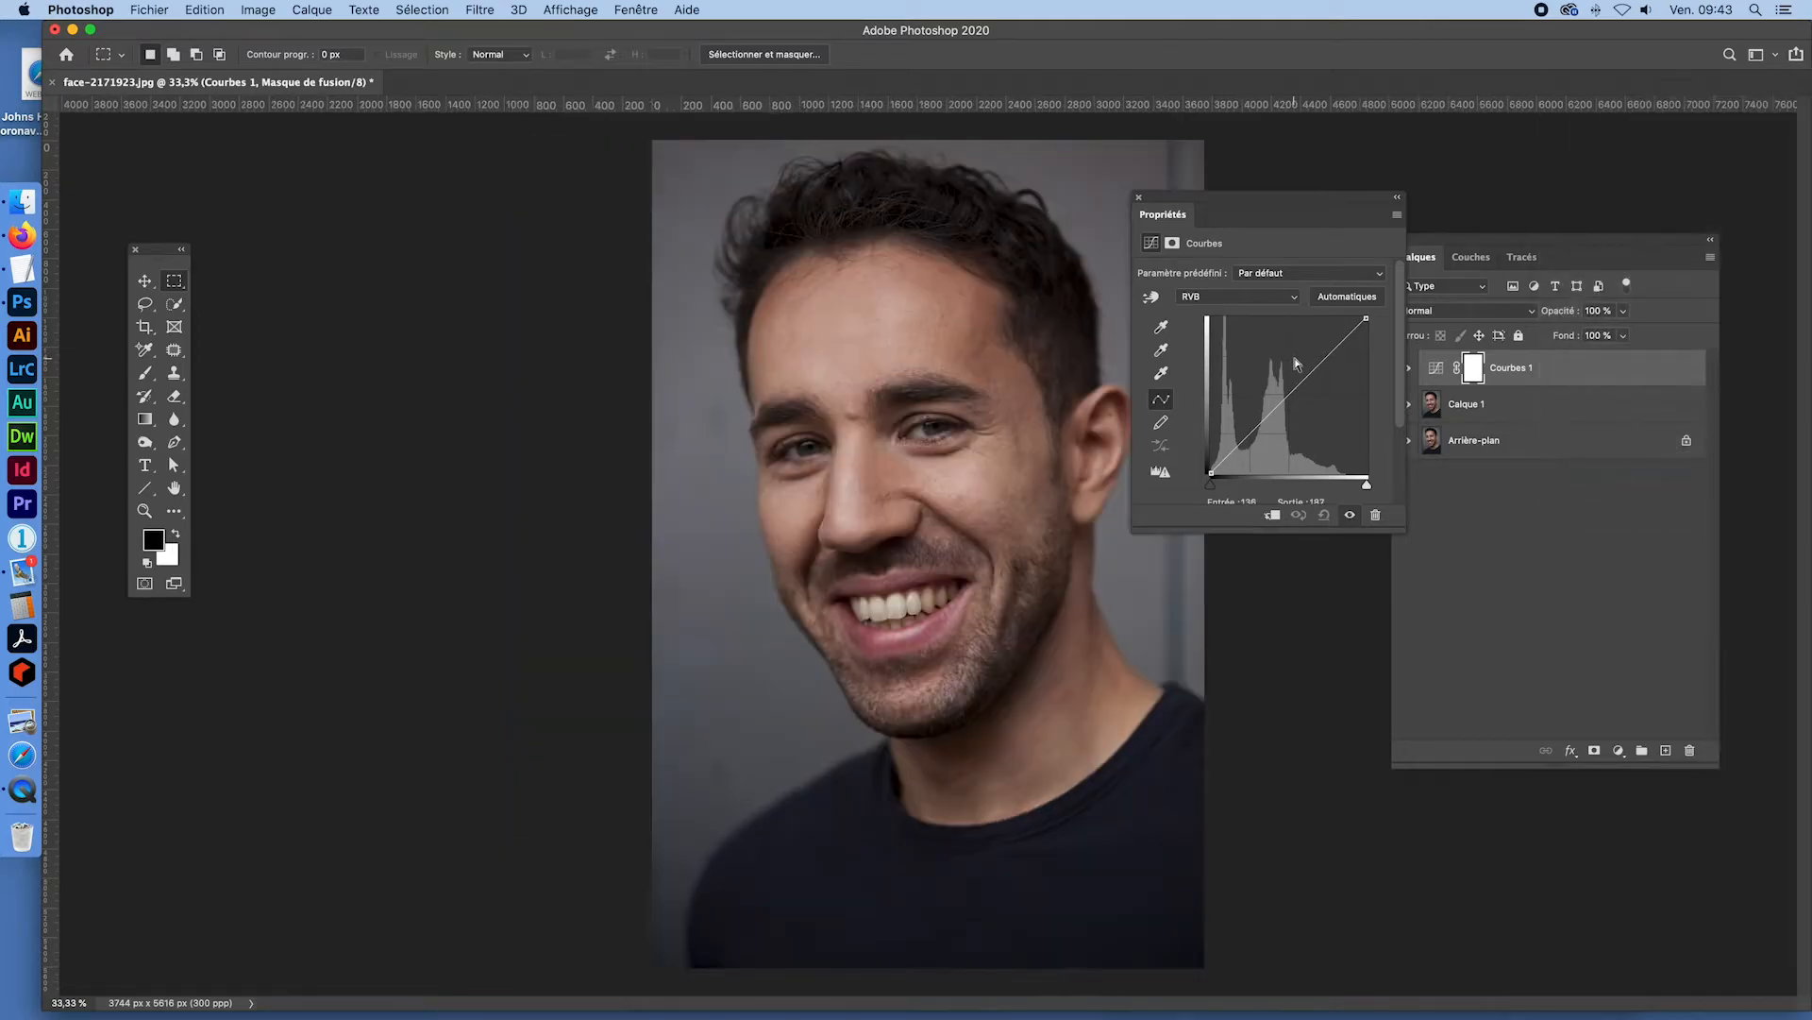
{"action": "left_click_drag", "start_coordinate": [1277, 206], "coordinate": [415, 237]}
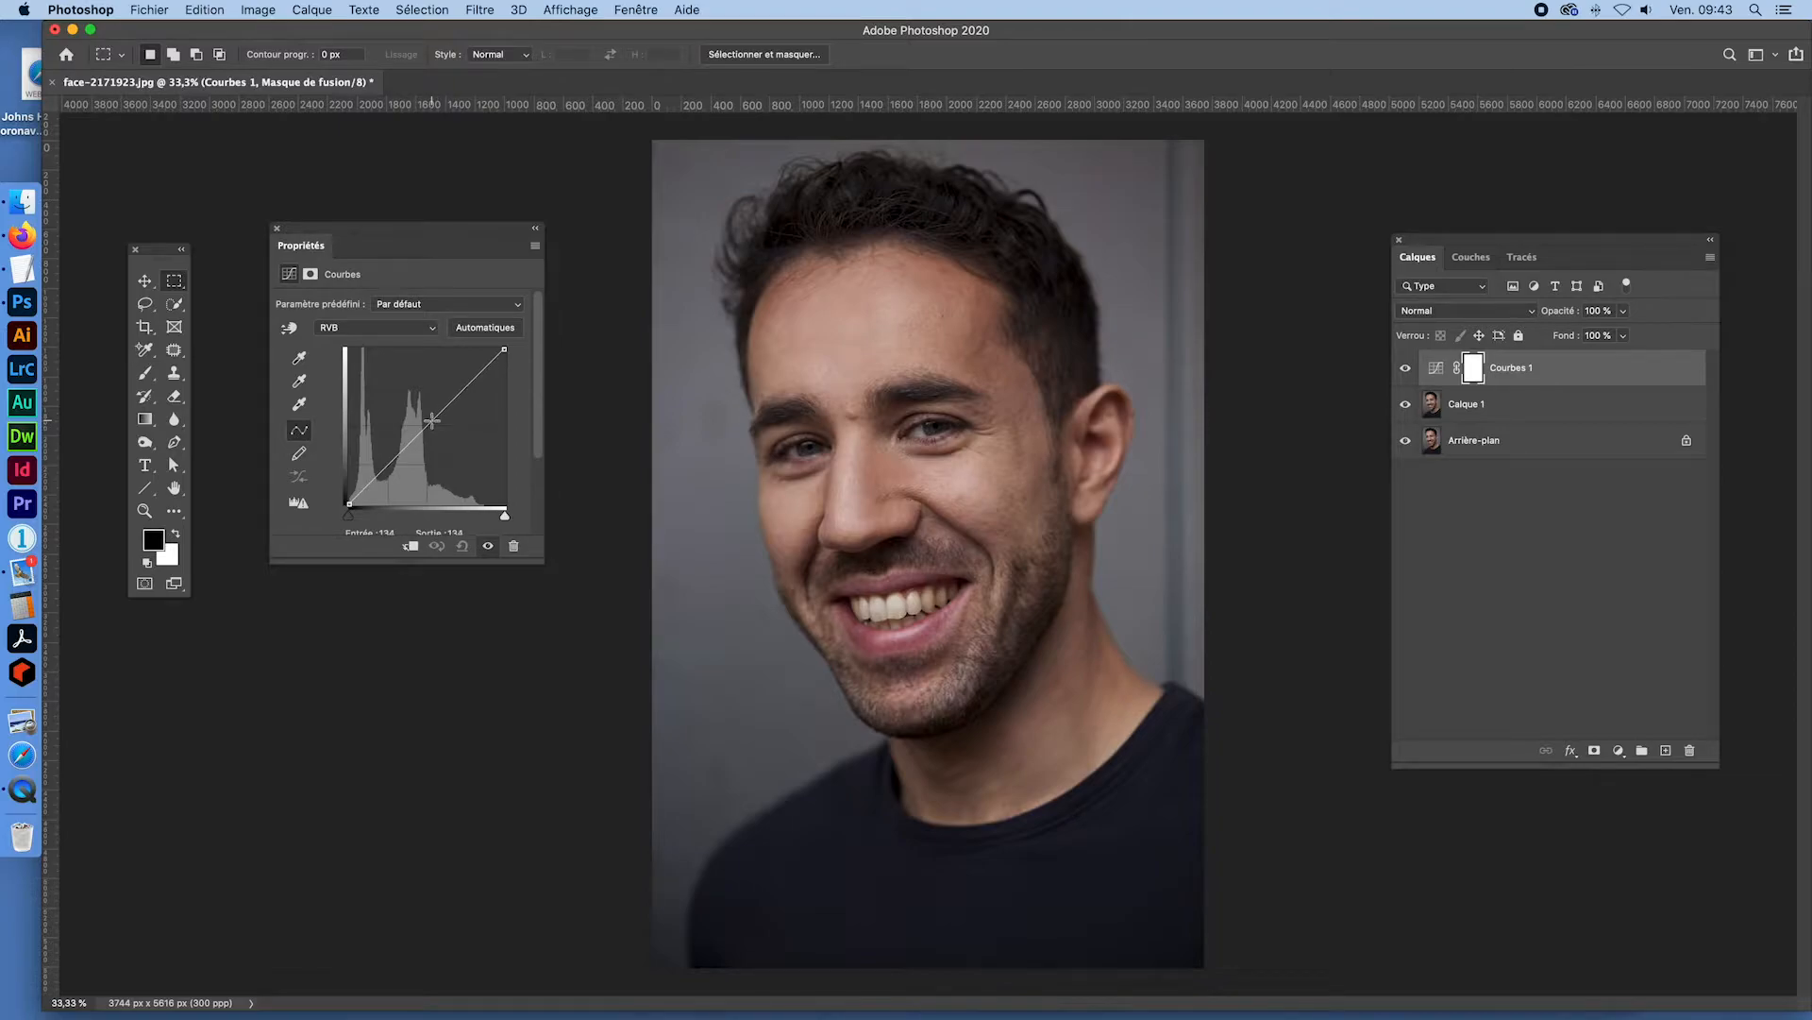
- Shape the RGB curve into a soft S by raising the highlights and slightly pulling down the shadows
{"action": "left_click_drag", "start_coordinate": [431, 419], "coordinate": [454, 382]}
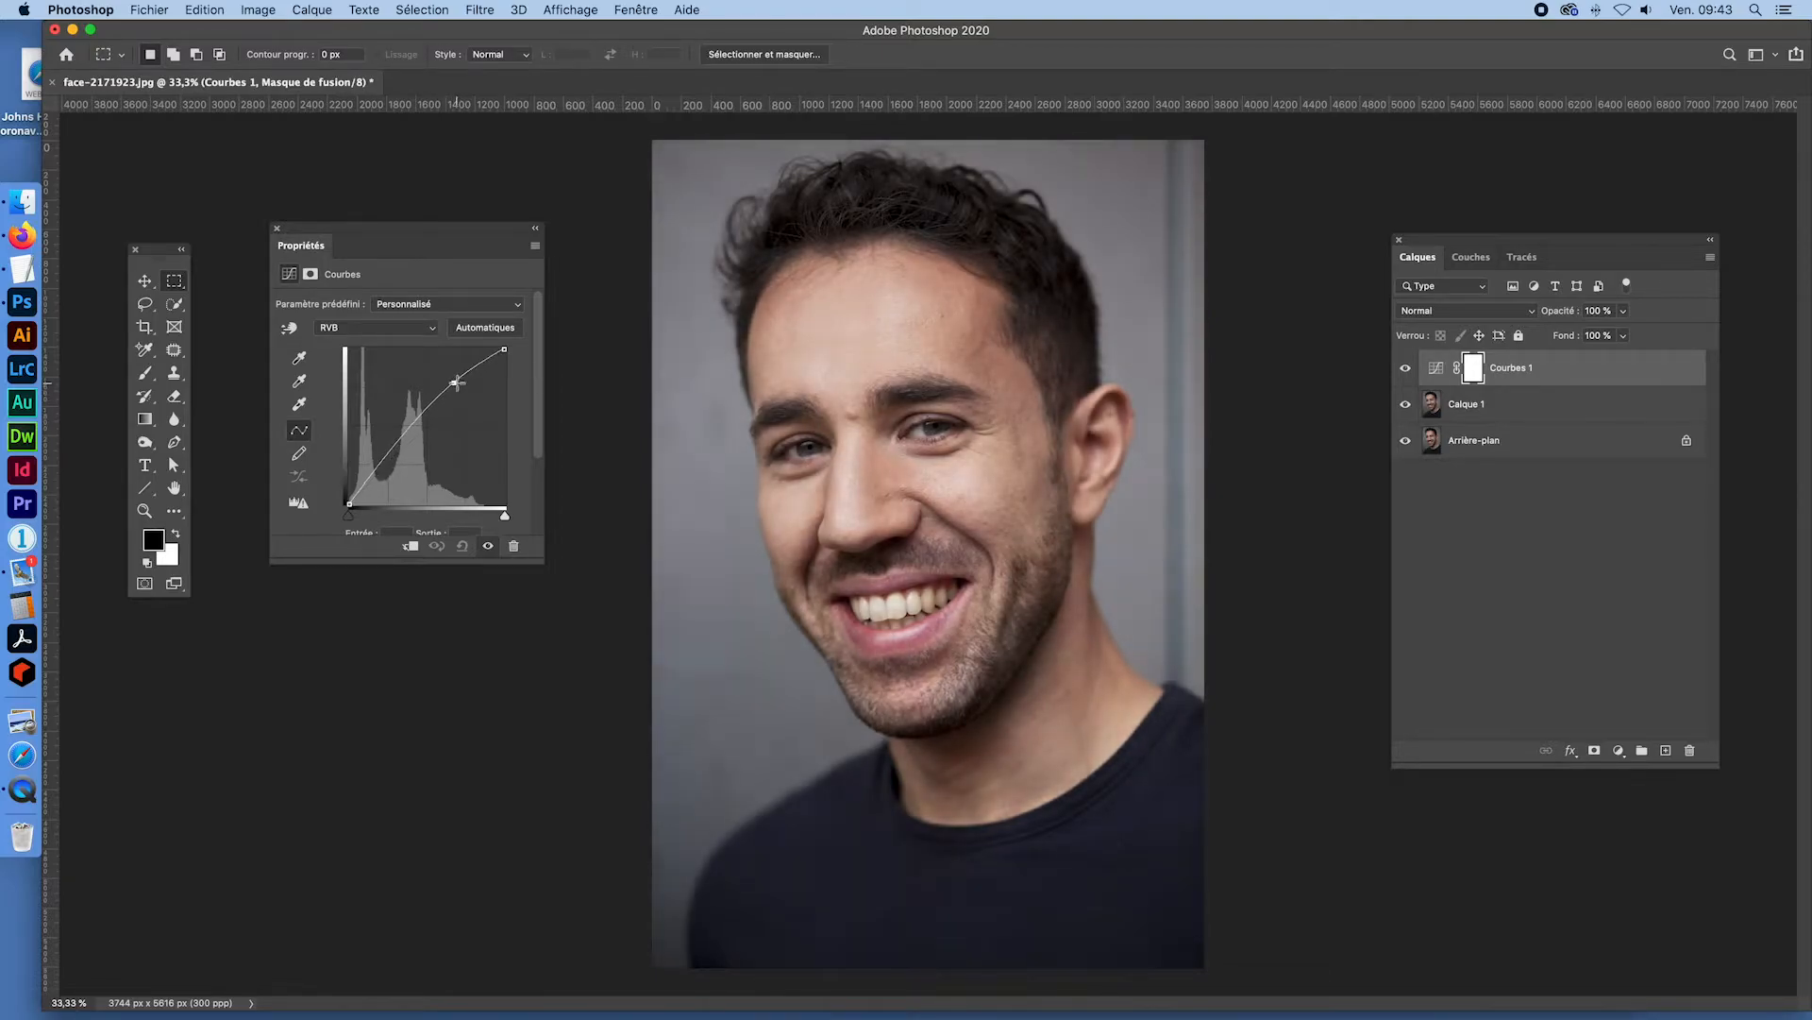
{"action": "left_click_drag", "start_coordinate": [389, 452], "coordinate": [395, 455]}
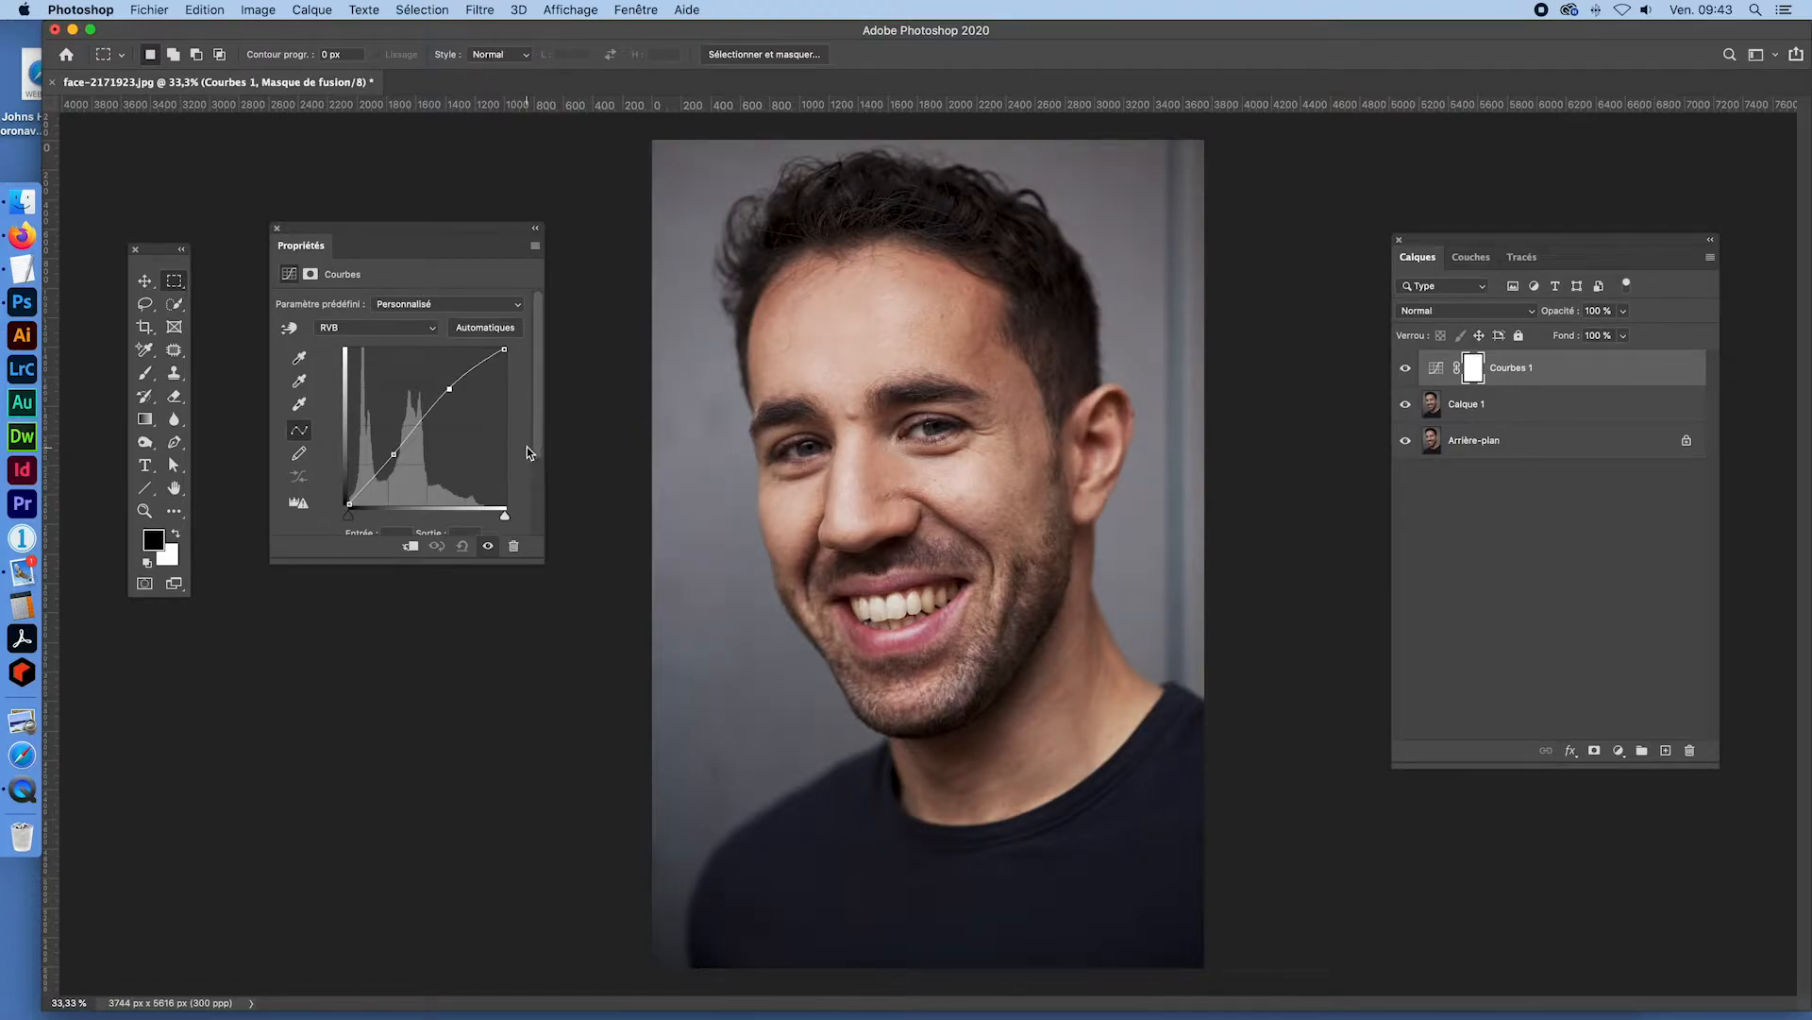
{"action": "left_click_drag", "start_coordinate": [394, 455], "coordinate": [394, 453]}
{"action": "left_click", "coordinate": [450, 390]}
- Hide the Courbes 1 layer and add a Threshold (Seuil) adjustment layer directly above Calque 1
{"action": "left_click", "coordinate": [1415, 373]}
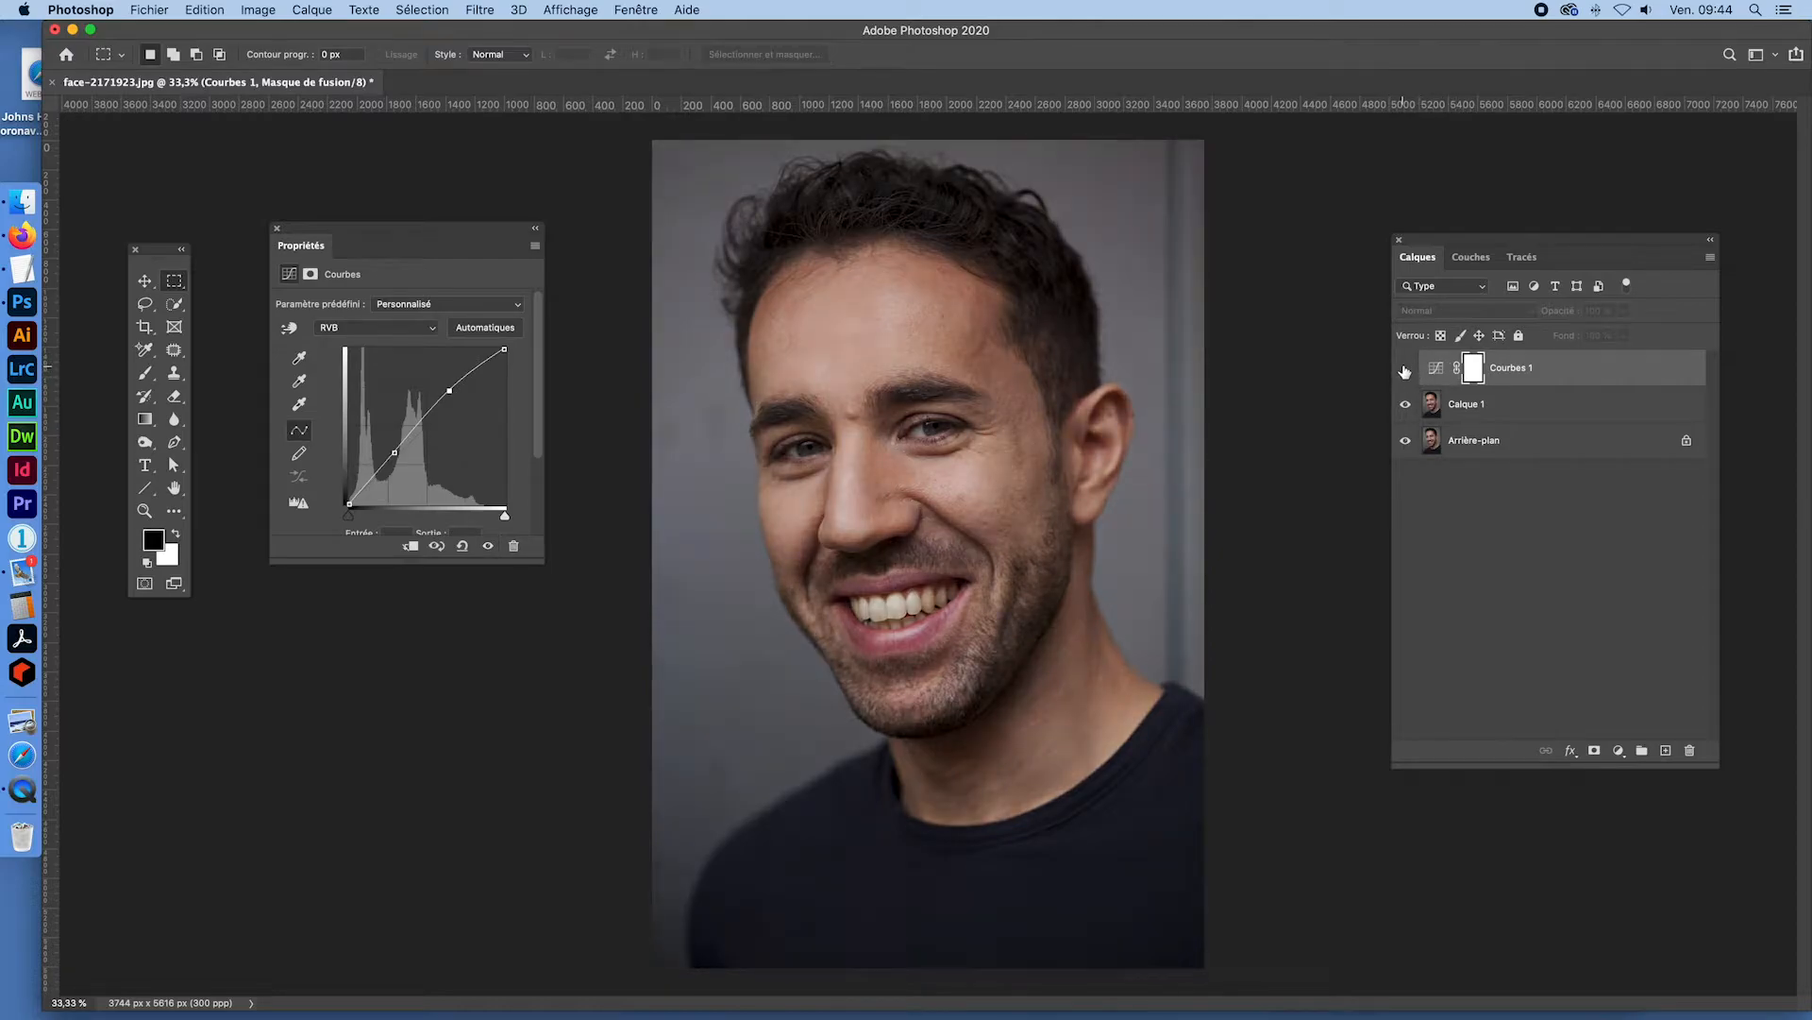
{"action": "left_click", "coordinate": [1432, 406]}
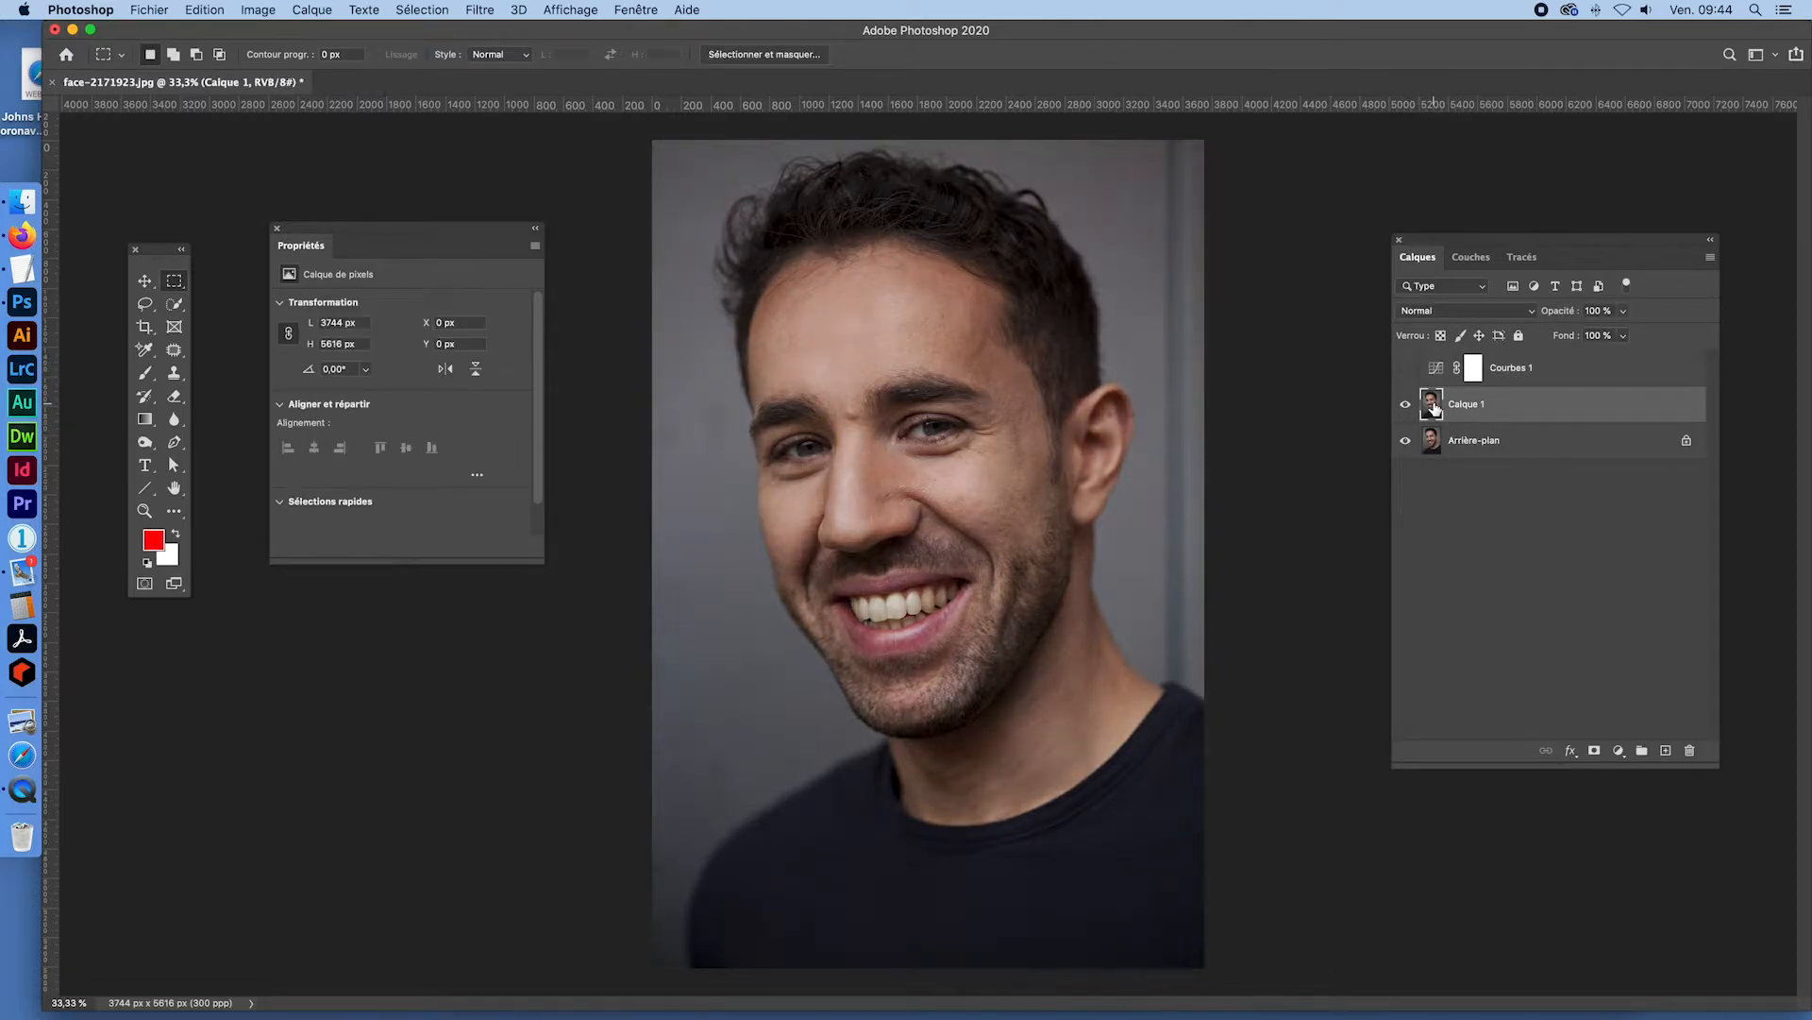
{"action": "left_click", "coordinate": [1620, 751]}
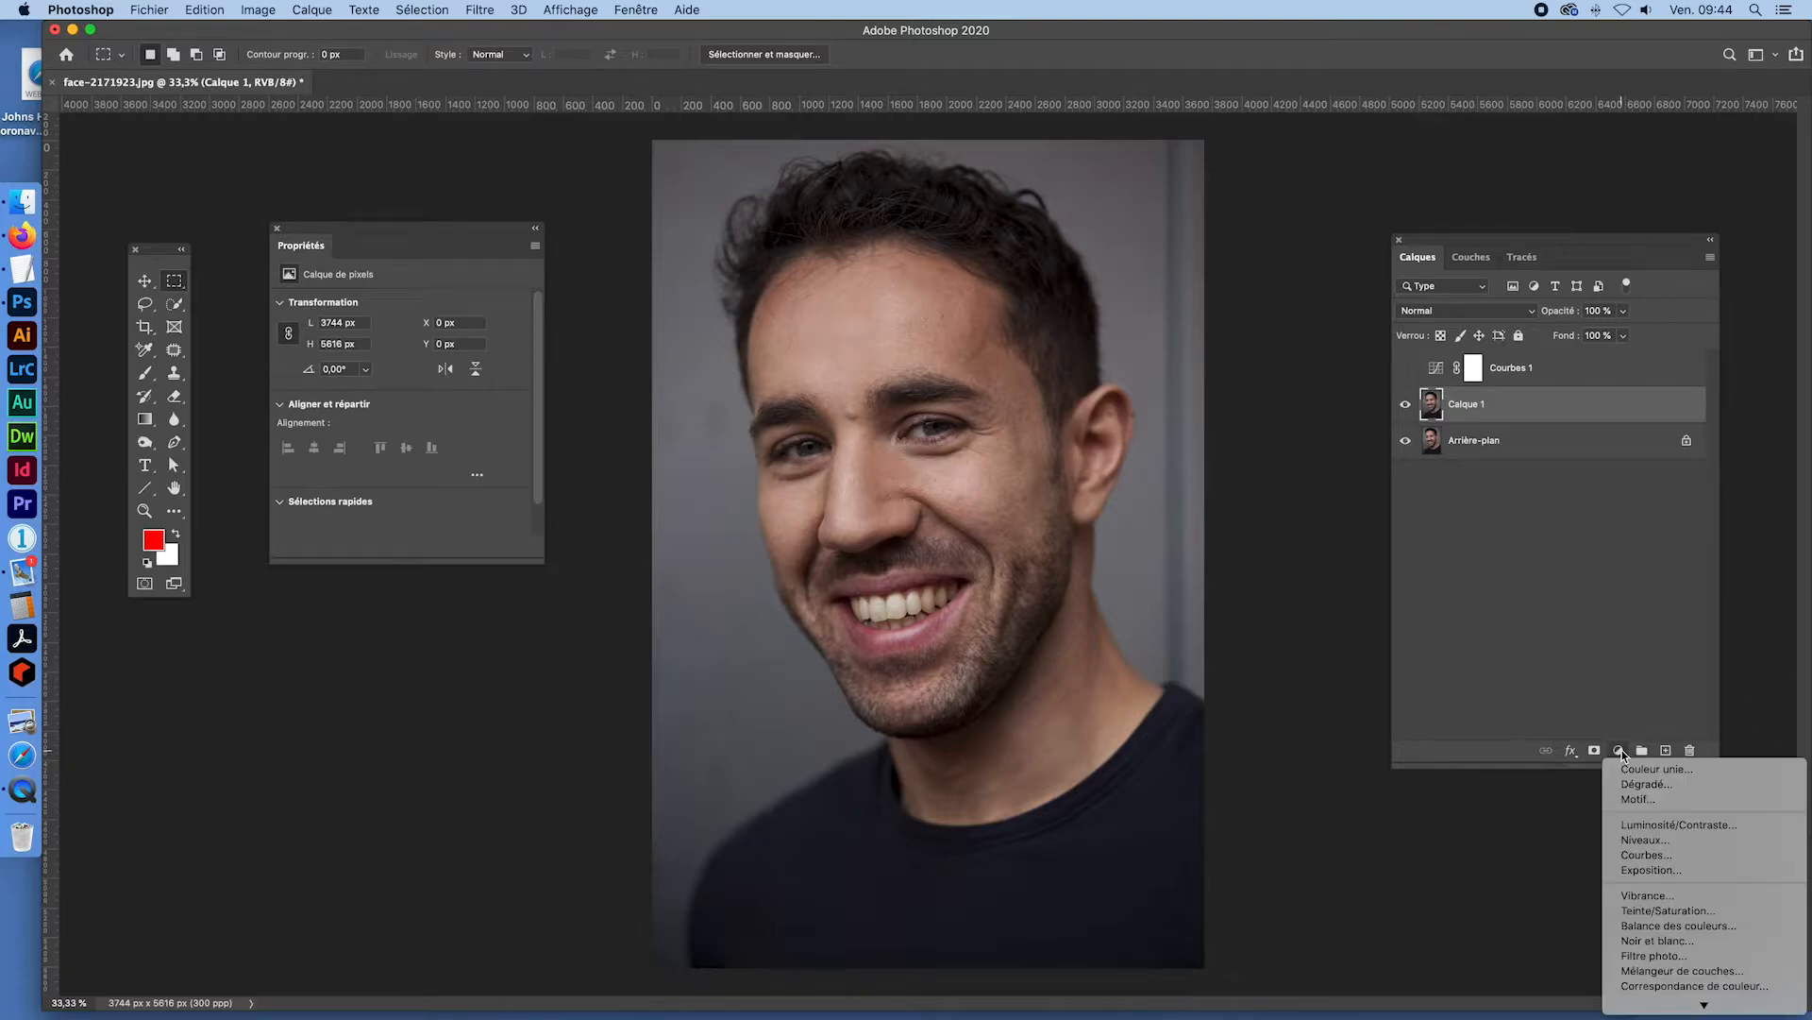
{"action": "mouse_move", "coordinate": [1657, 1003]}
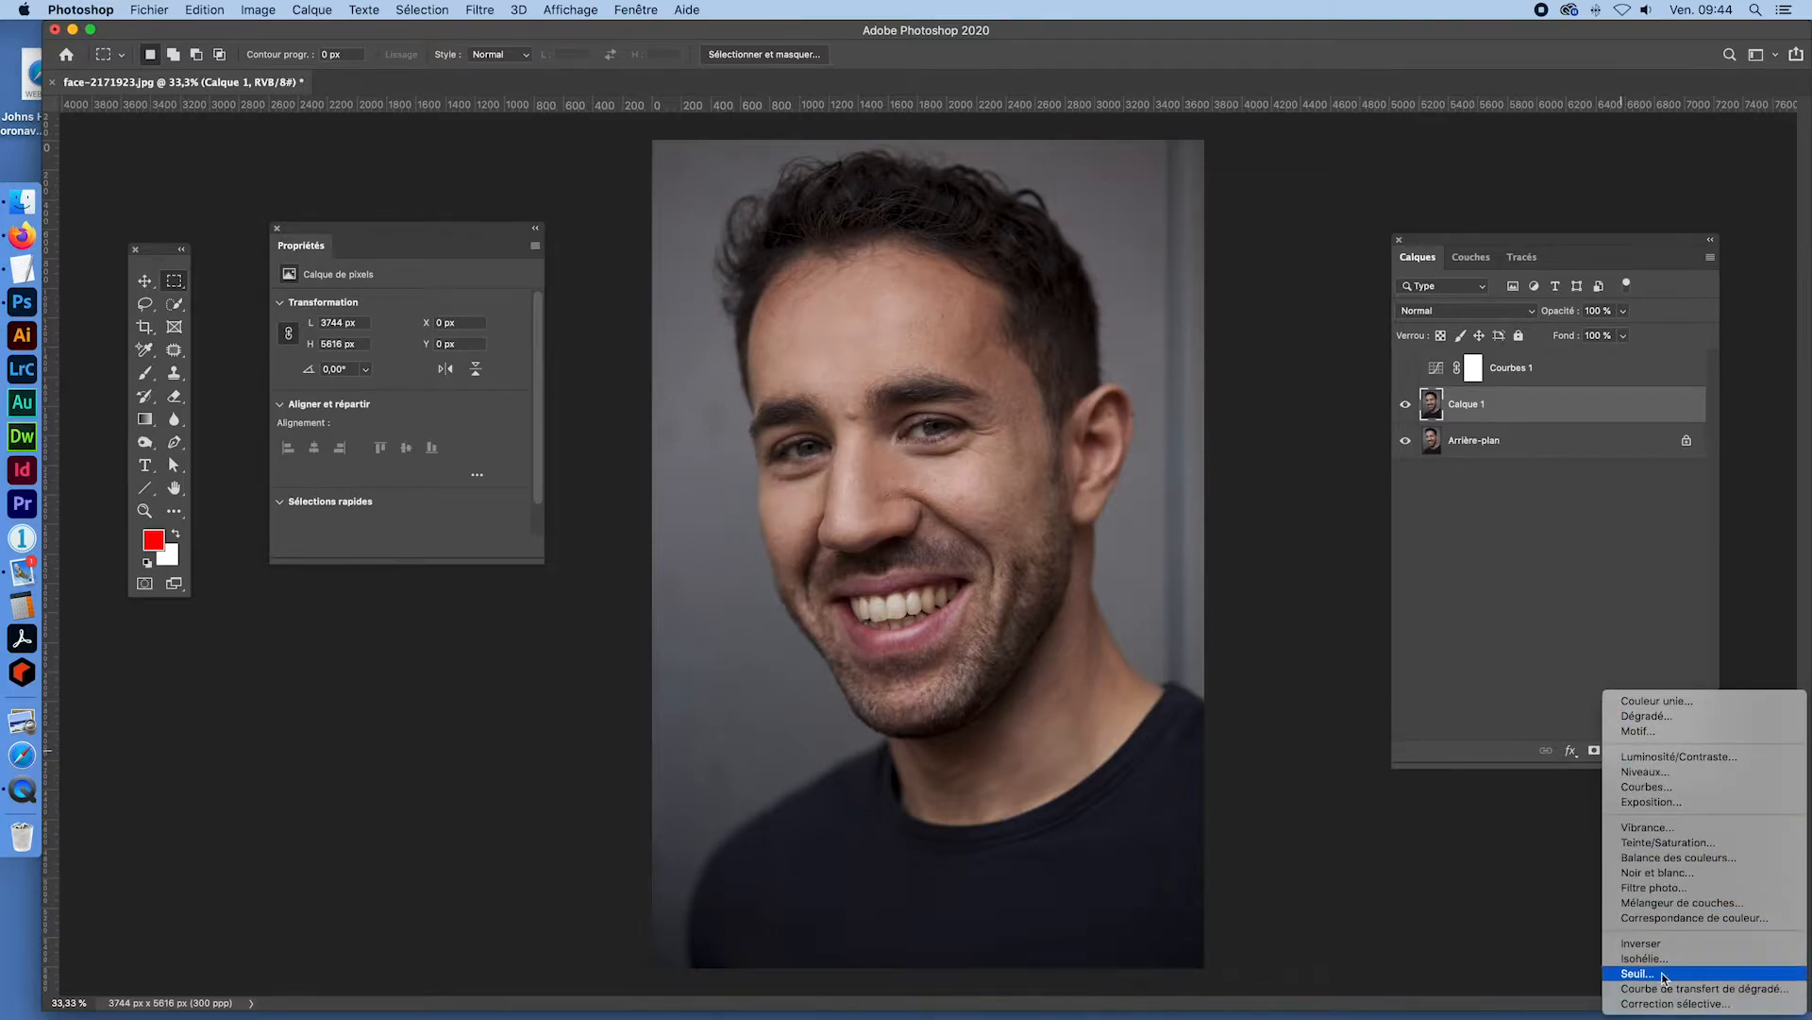
{"action": "left_click", "coordinate": [1654, 973]}
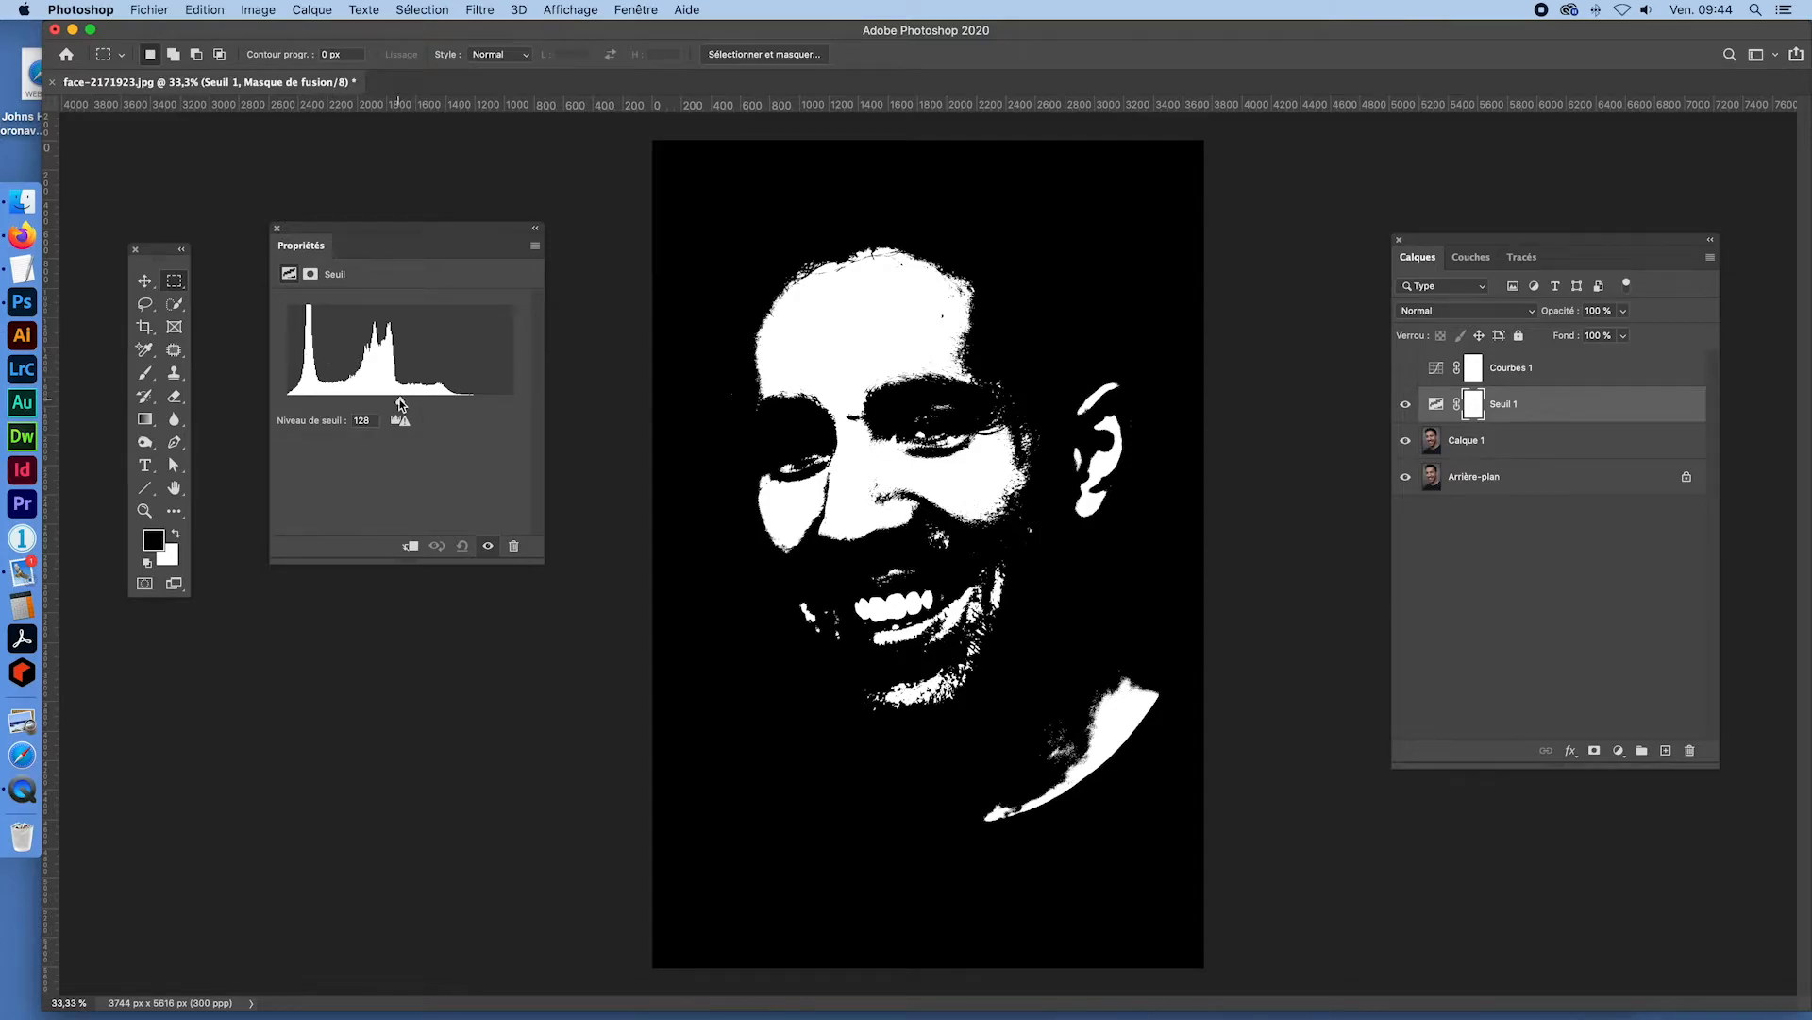
- Test the threshold level at 207 for the brightest areas, and lower it to 8 to isolate the darkest ones
{"action": "left_click_drag", "start_coordinate": [402, 404], "coordinate": [471, 404]}
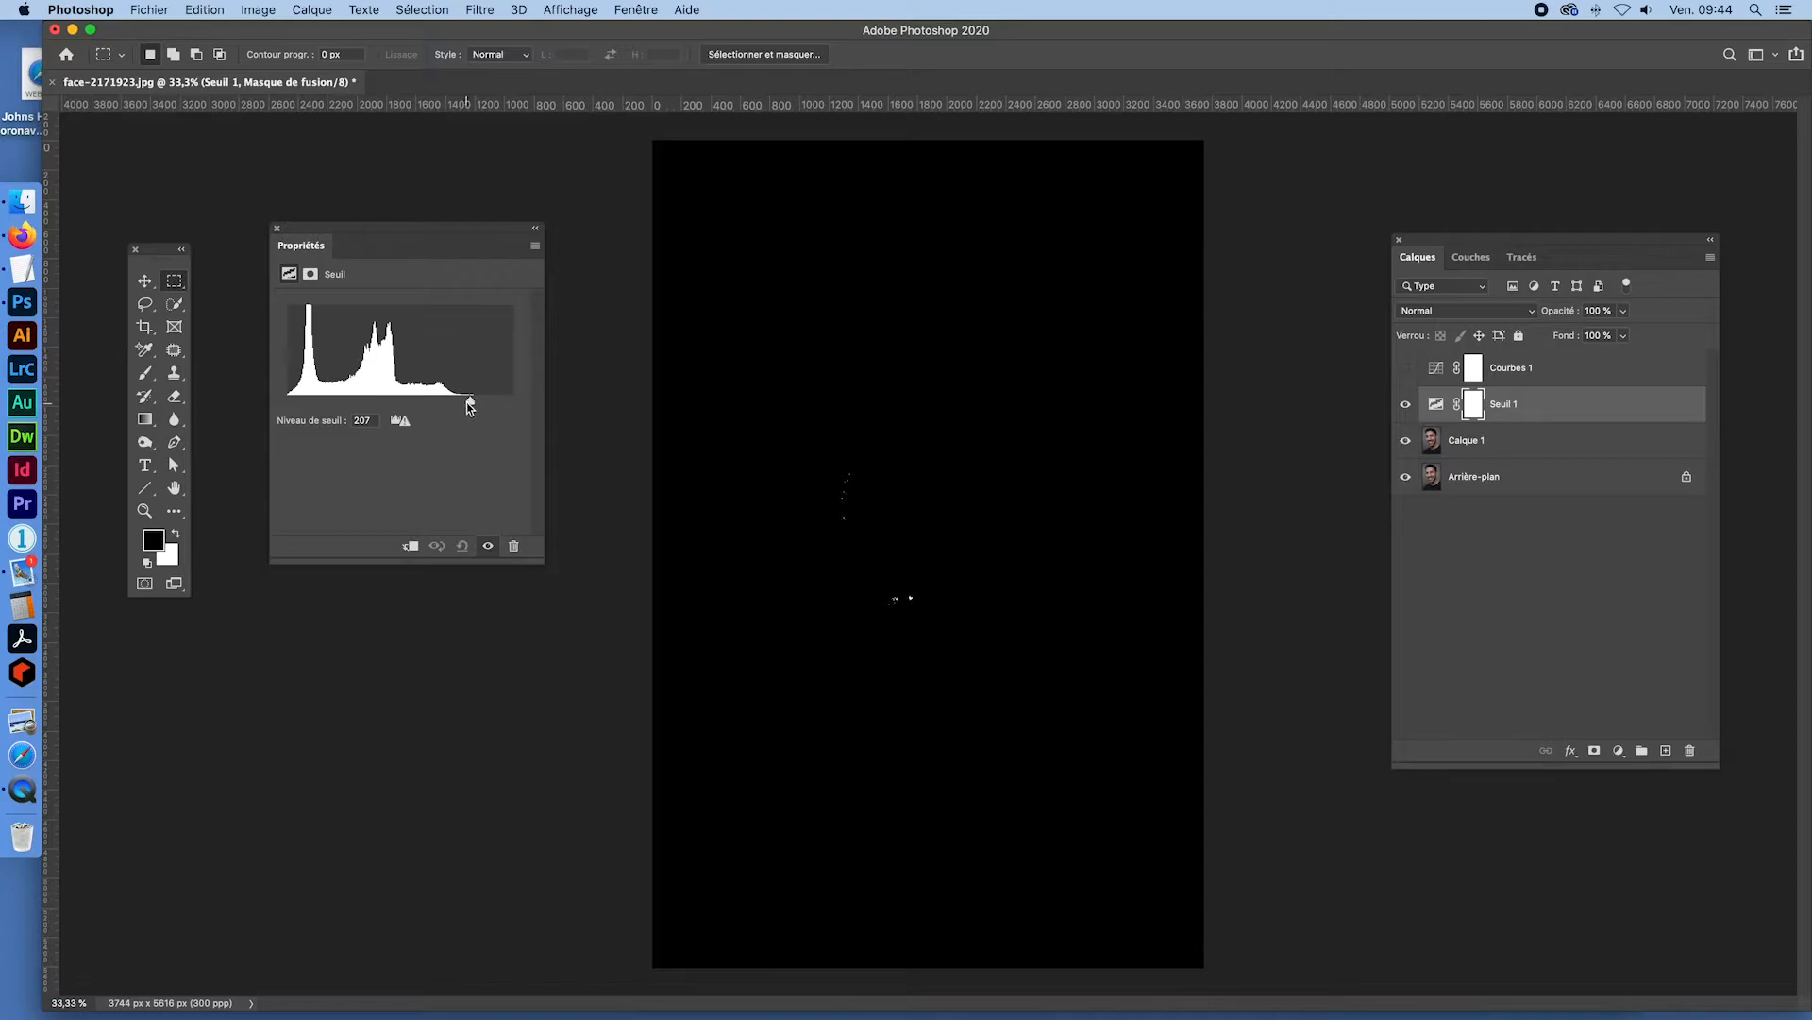
{"action": "left_click_drag", "start_coordinate": [472, 402], "coordinate": [298, 404]}
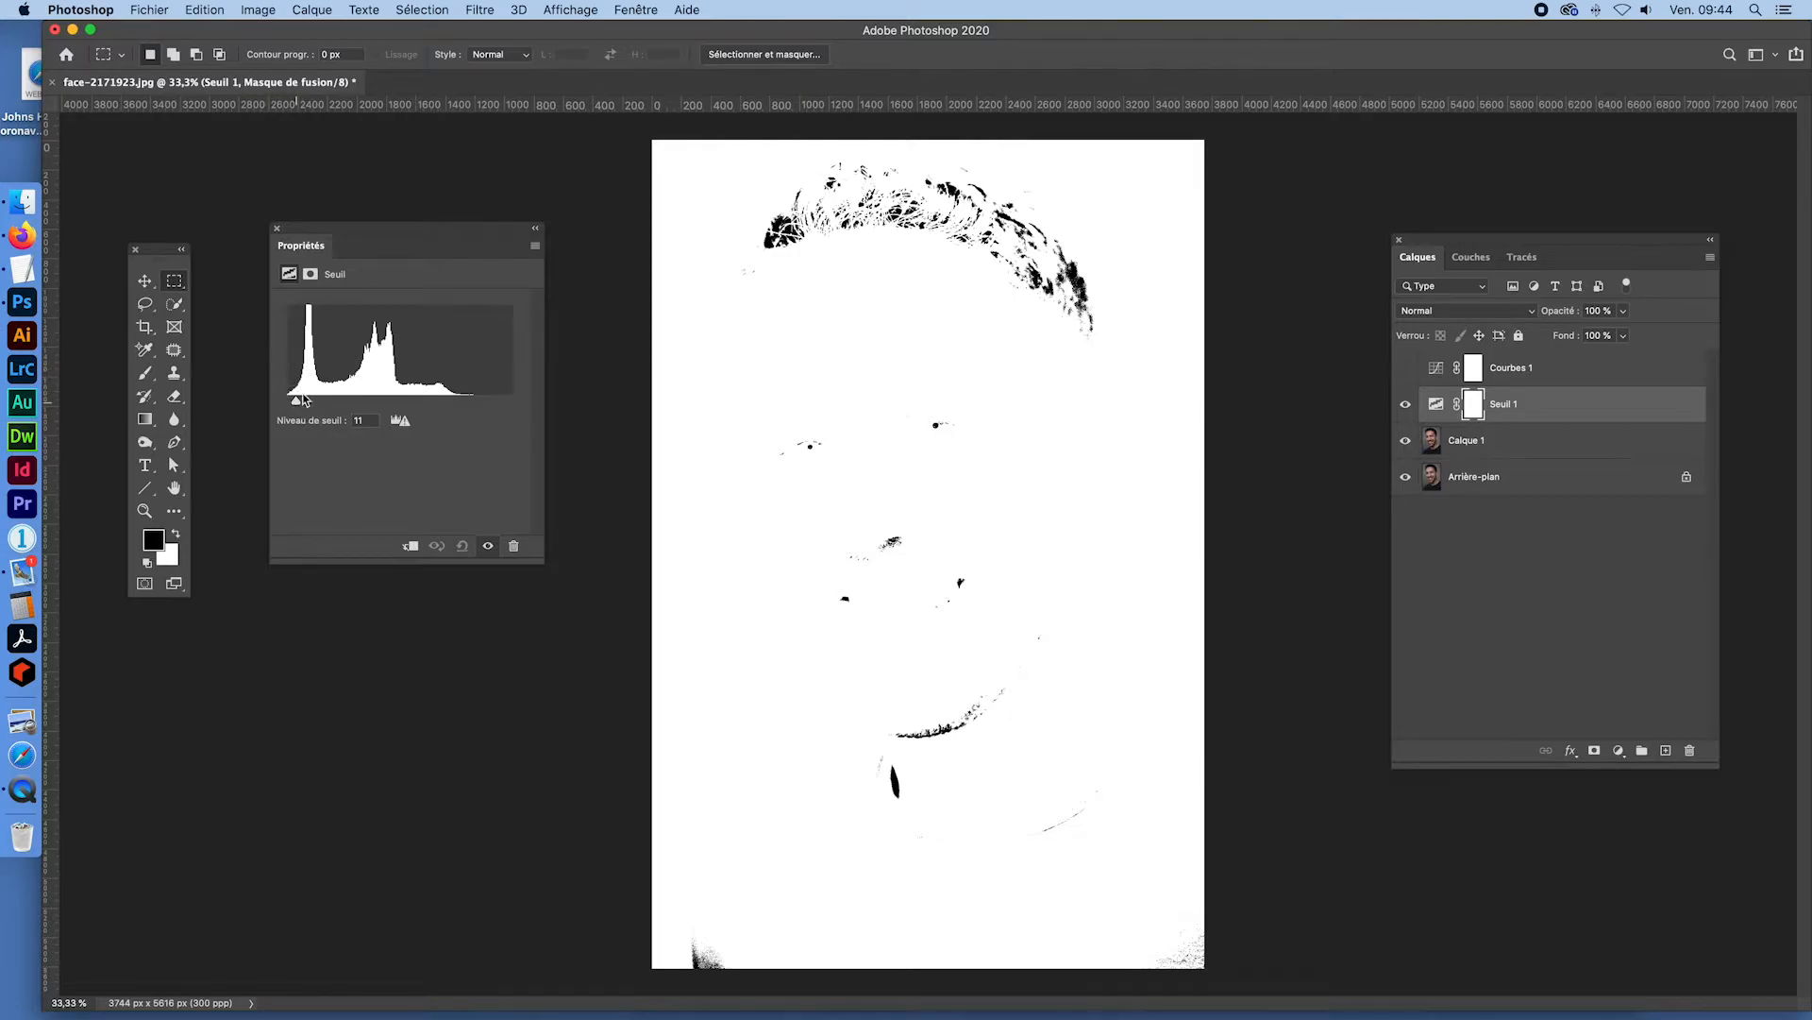
{"action": "mouse_move", "coordinate": [302, 404]}
{"action": "left_mouse_down"}
{"action": "mouse_move", "coordinate": [489, 421]}
{"action": "mouse_move", "coordinate": [294, 405]}
{"action": "left_mouse_up"}
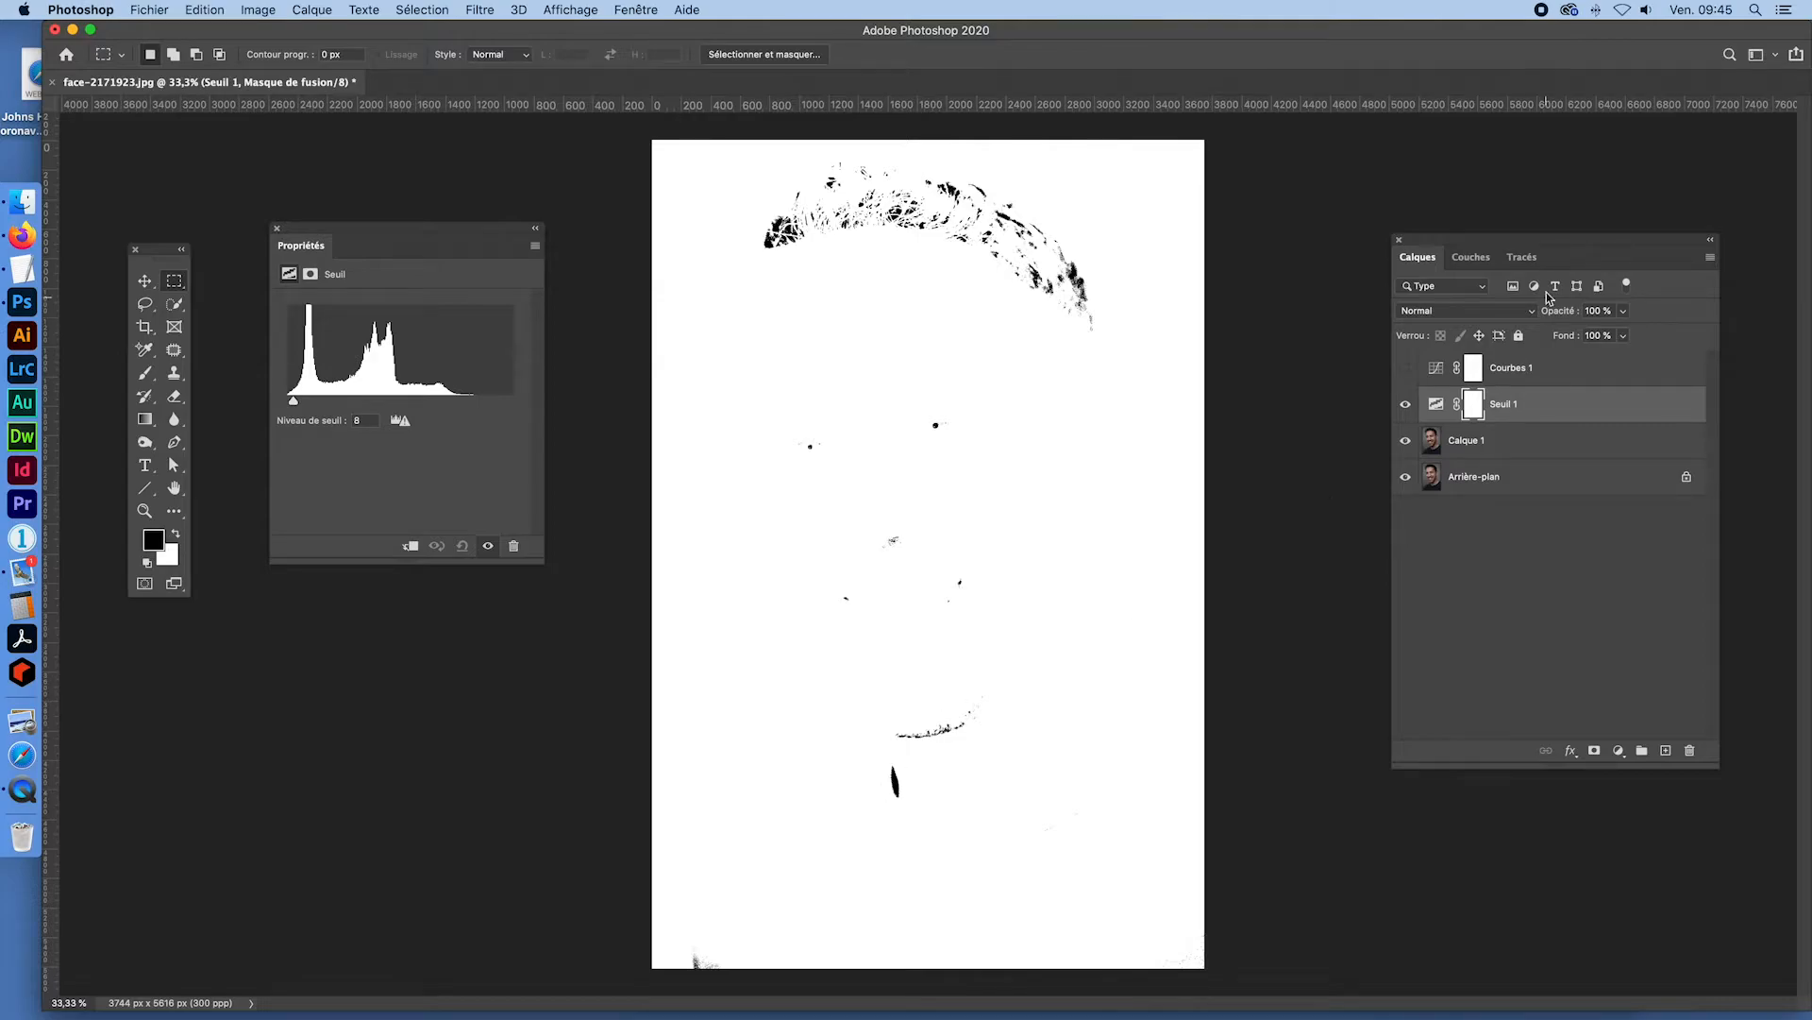
- Toggle the Seuil 1 layer's visibility to compare the isolated darkest areas with the original portrait
{"action": "left_click", "coordinate": [1408, 407]}
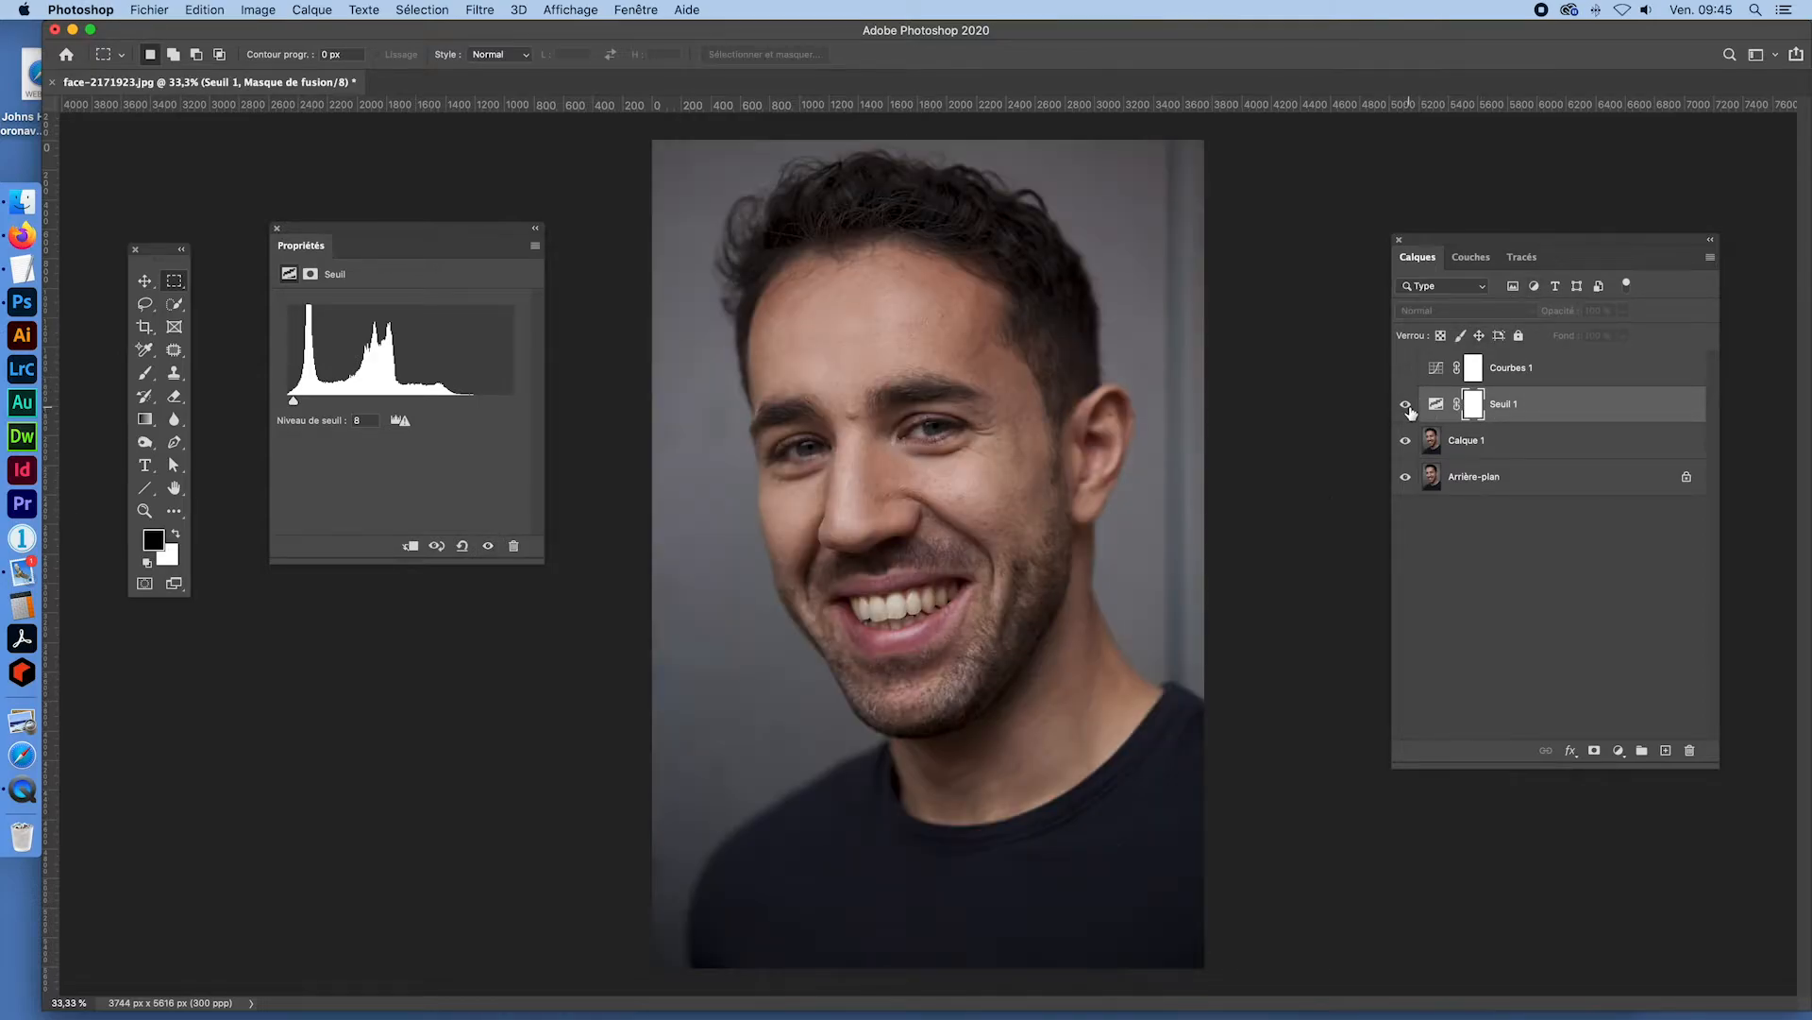
{"action": "left_click", "coordinate": [1407, 407]}
{"action": "left_click", "coordinate": [1407, 406]}
{"action": "left_click", "coordinate": [1406, 406]}
{"action": "left_click", "coordinate": [1405, 407]}
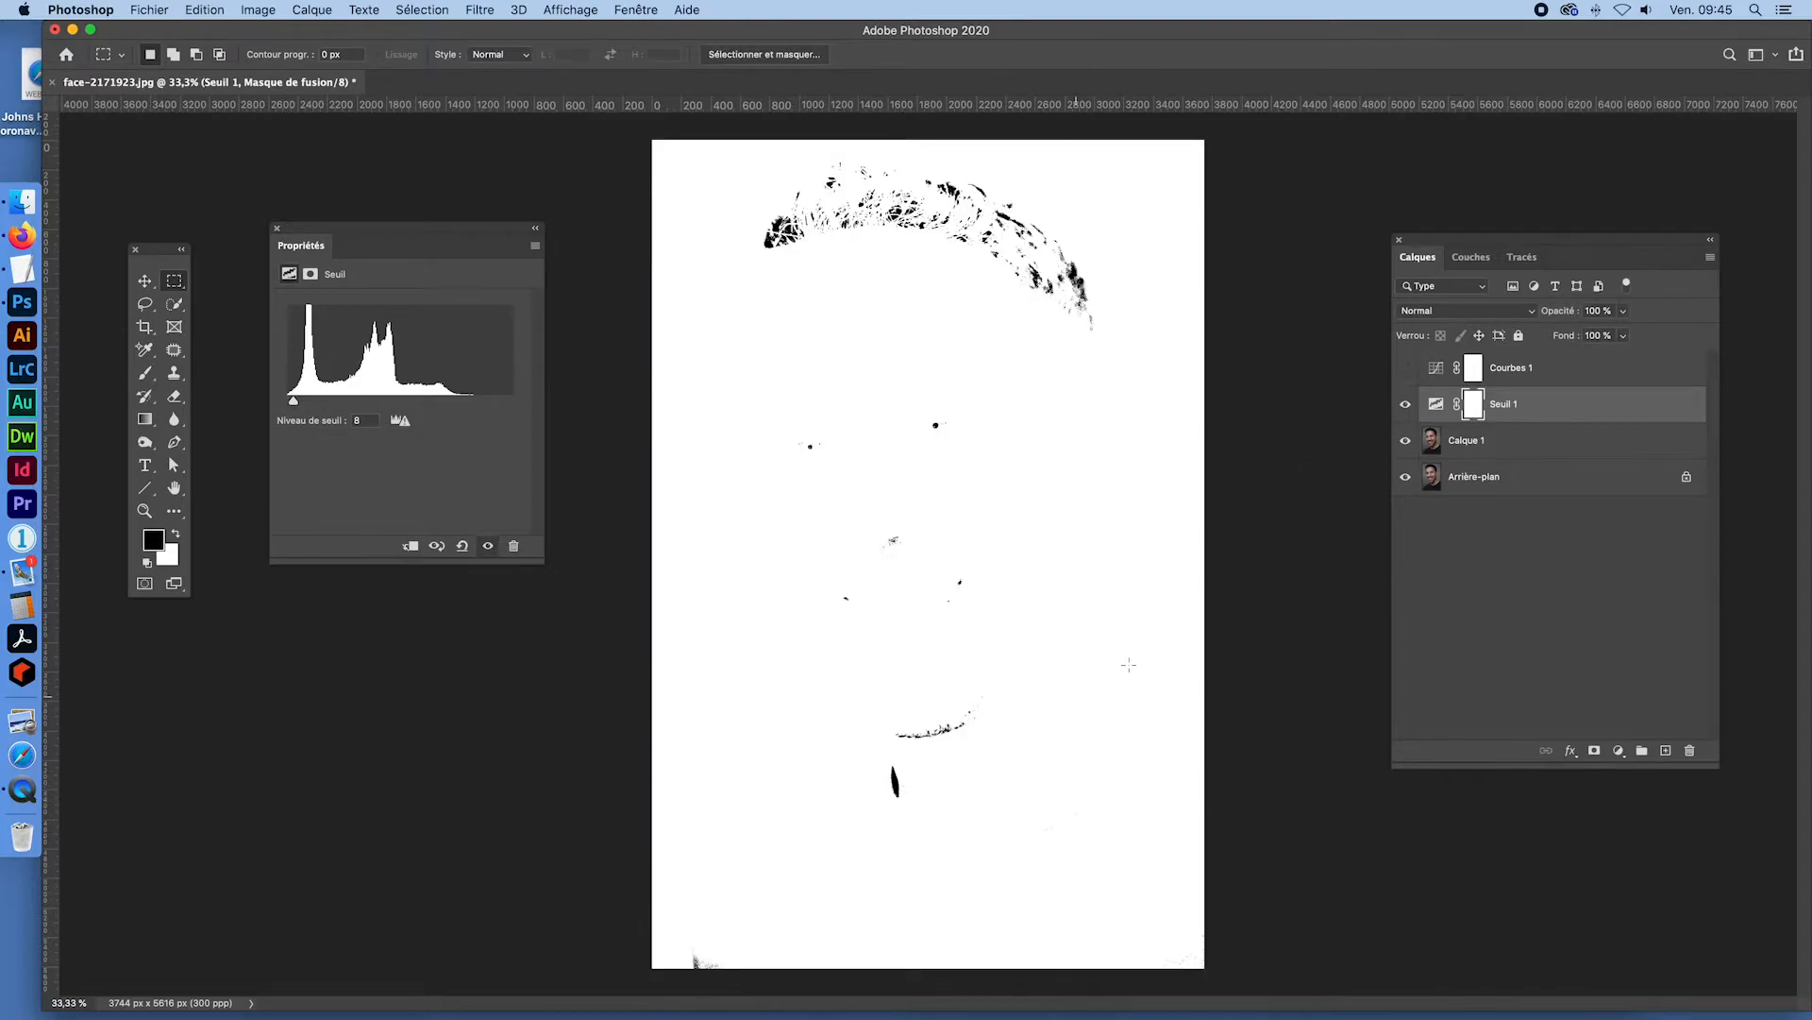
{"action": "left_click", "coordinate": [1404, 406]}
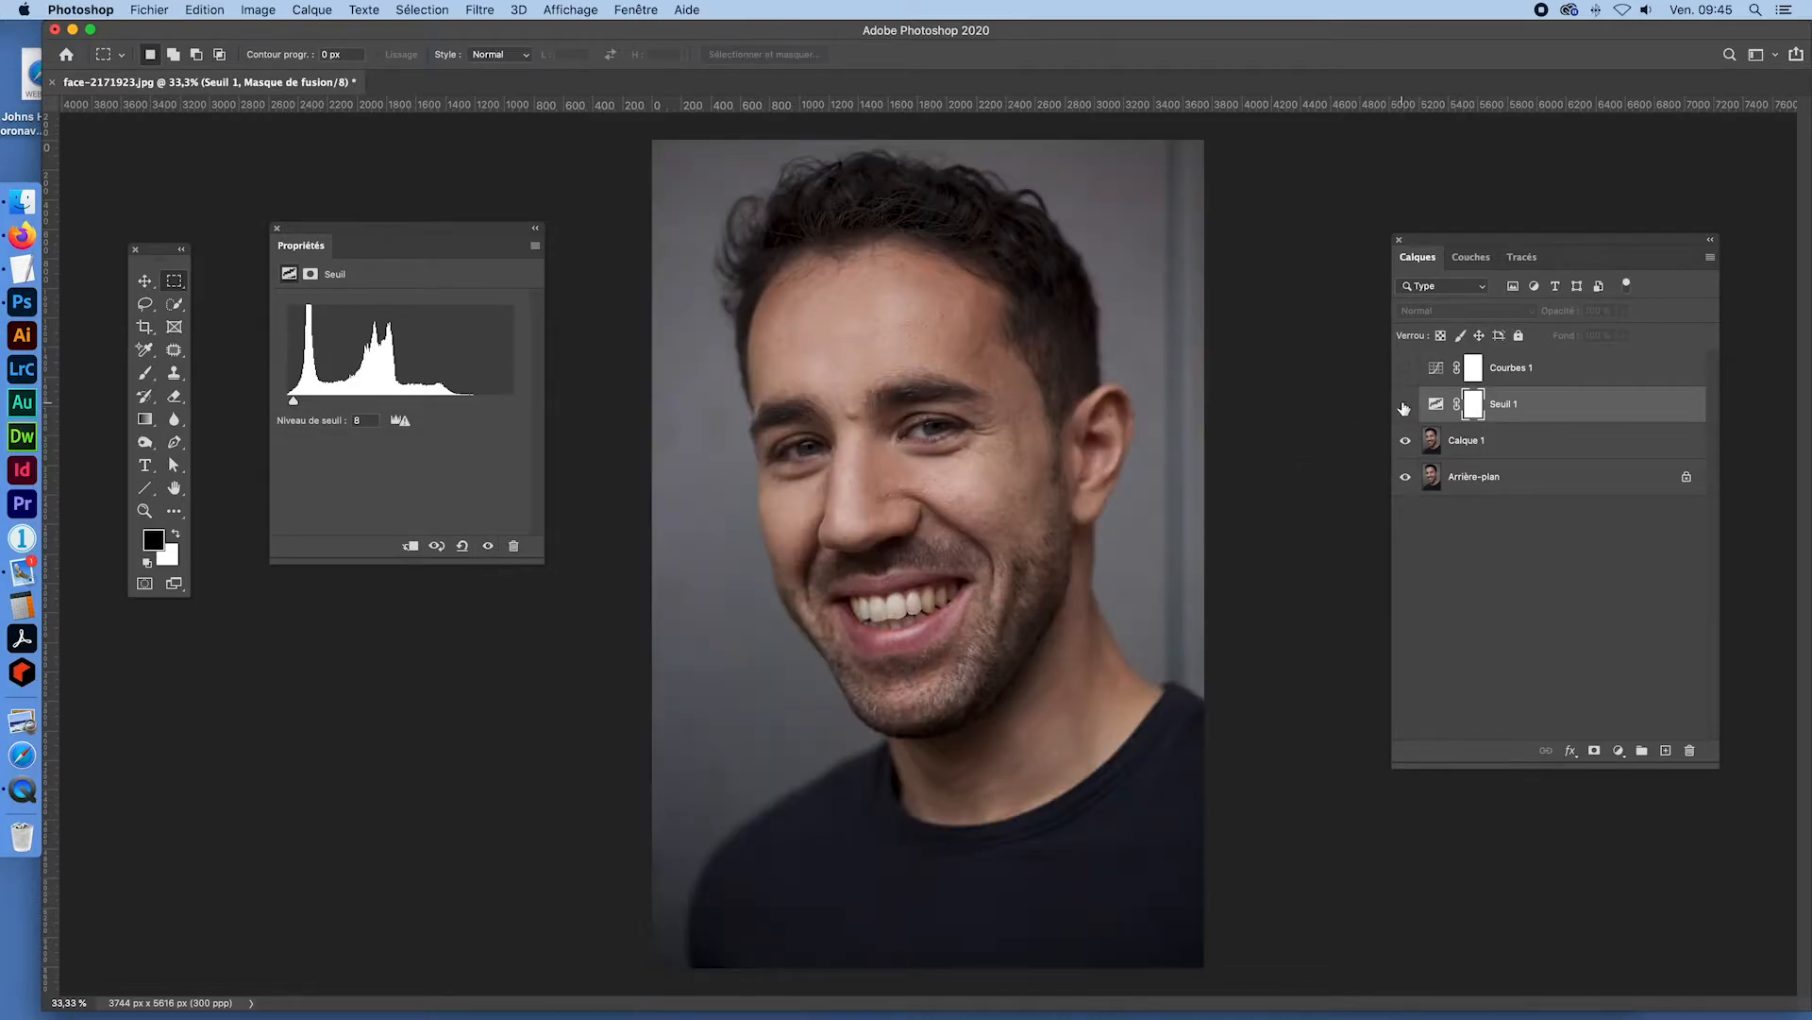
{"action": "left_click", "coordinate": [1405, 406]}
- Place a first colour sampler (Echantillonnage de couleur) inside the black patch just below the chin
{"action": "left_click_drag", "start_coordinate": [144, 349], "coordinate": [223, 357]}
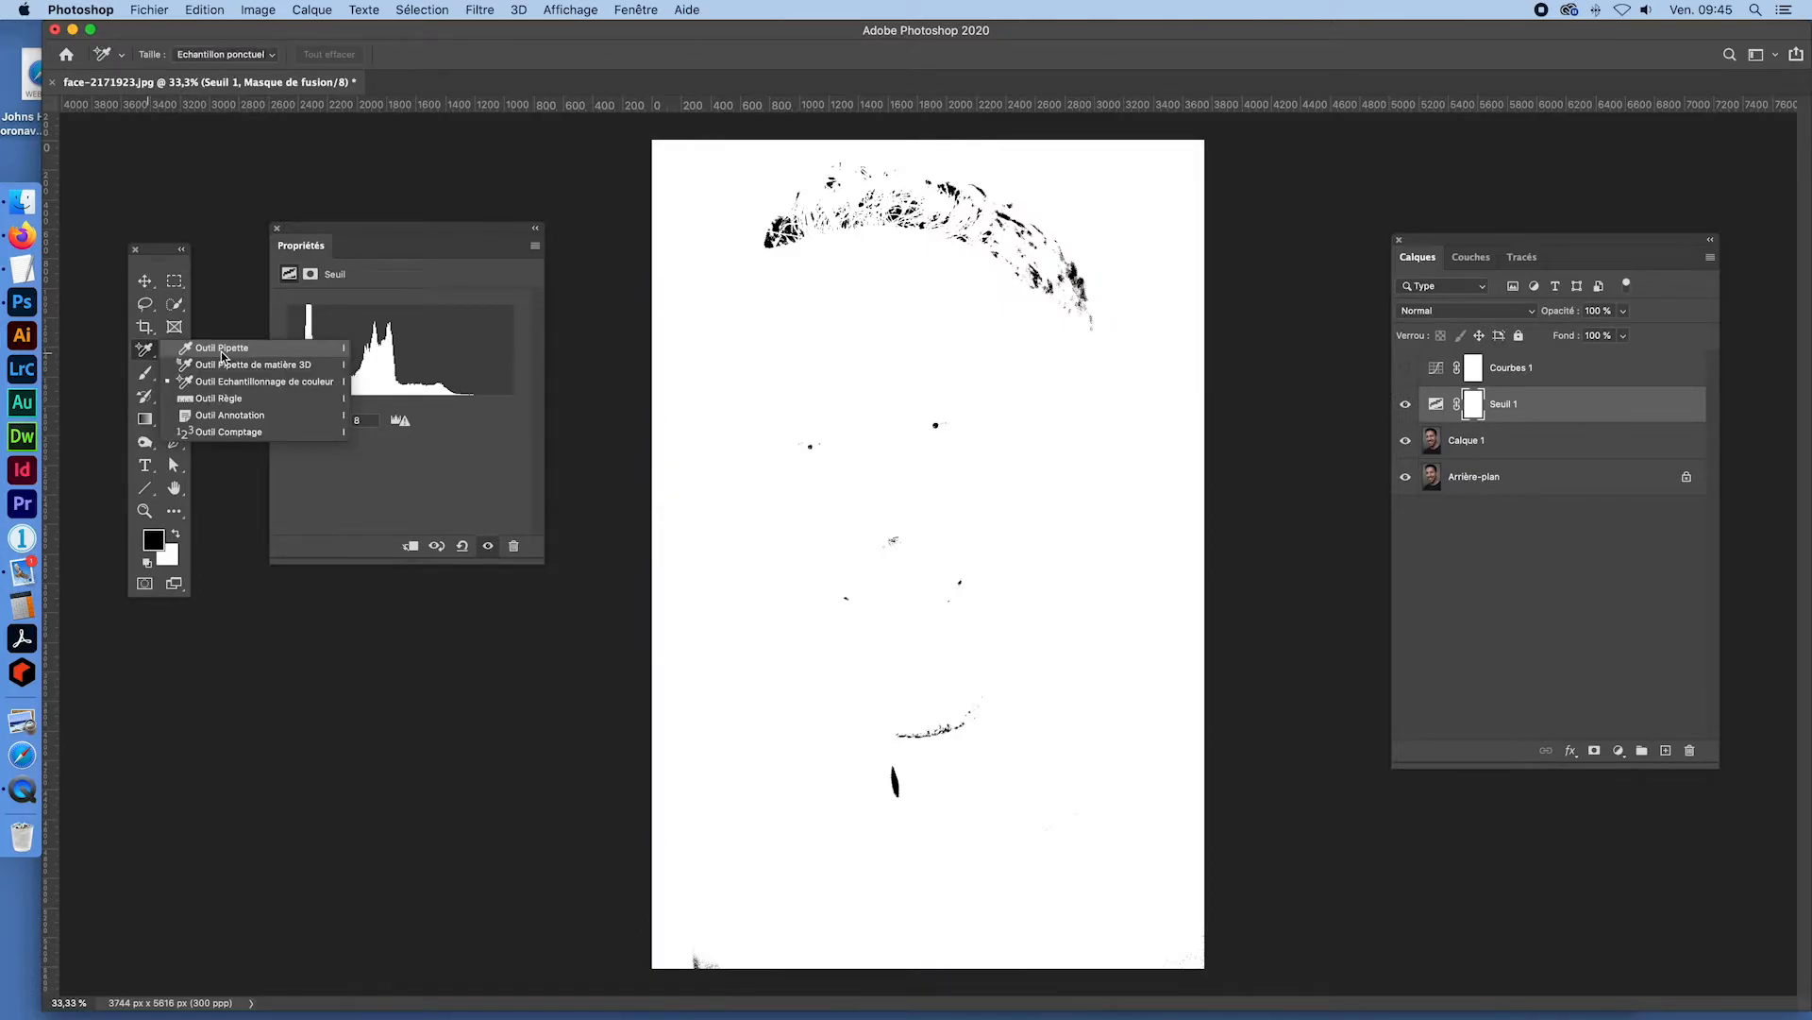
{"action": "left_click_drag", "start_coordinate": [223, 357], "coordinate": [223, 351]}
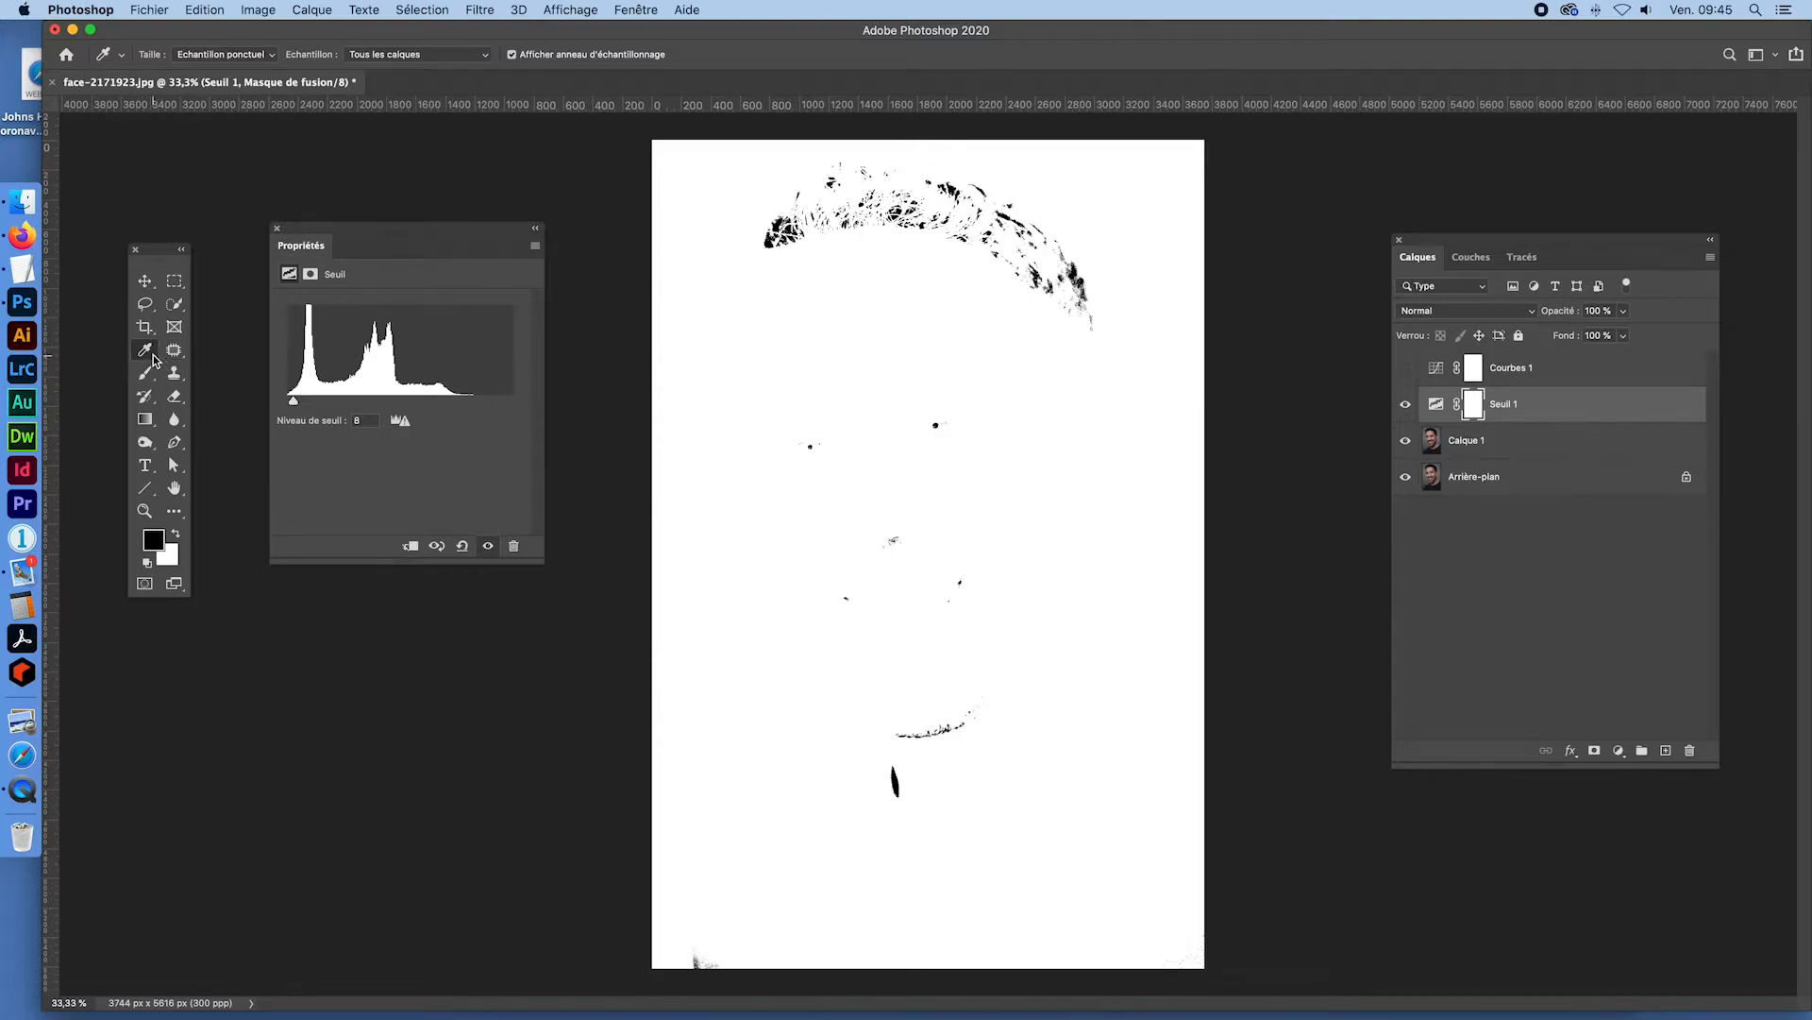
{"action": "left_click_drag", "start_coordinate": [151, 359], "coordinate": [154, 360]}
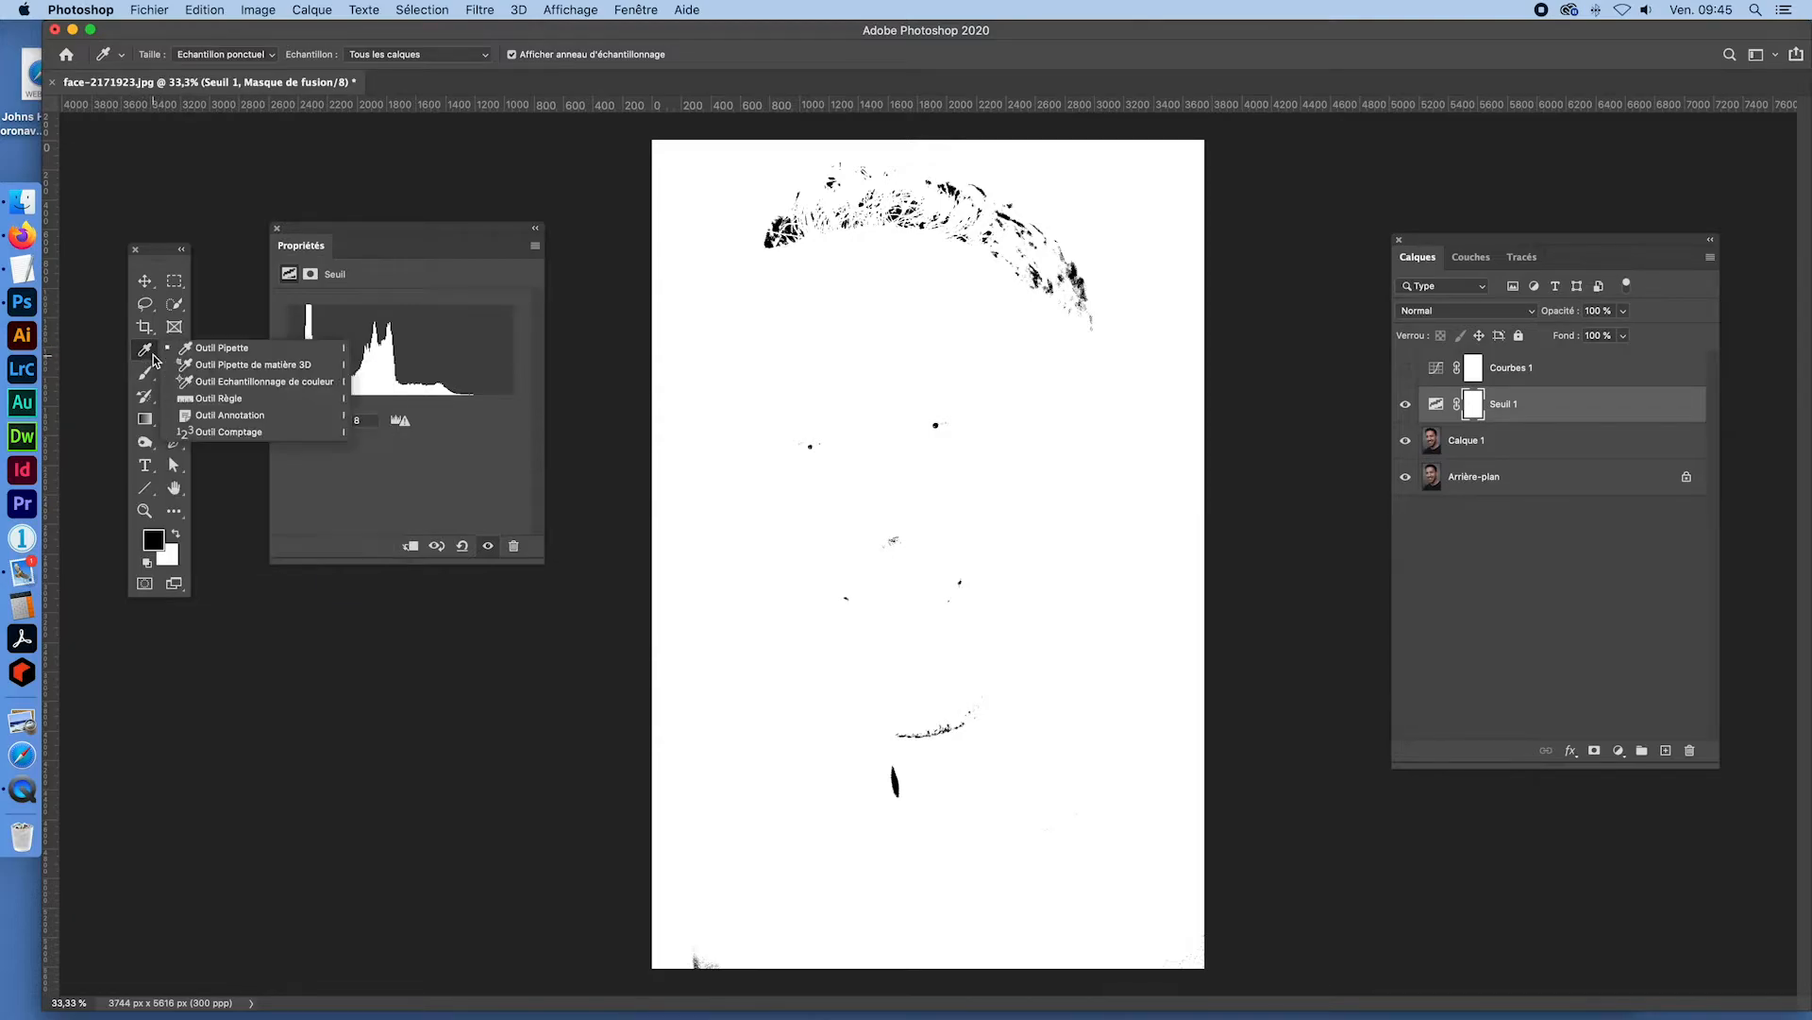
{"action": "left_click", "coordinate": [236, 383]}
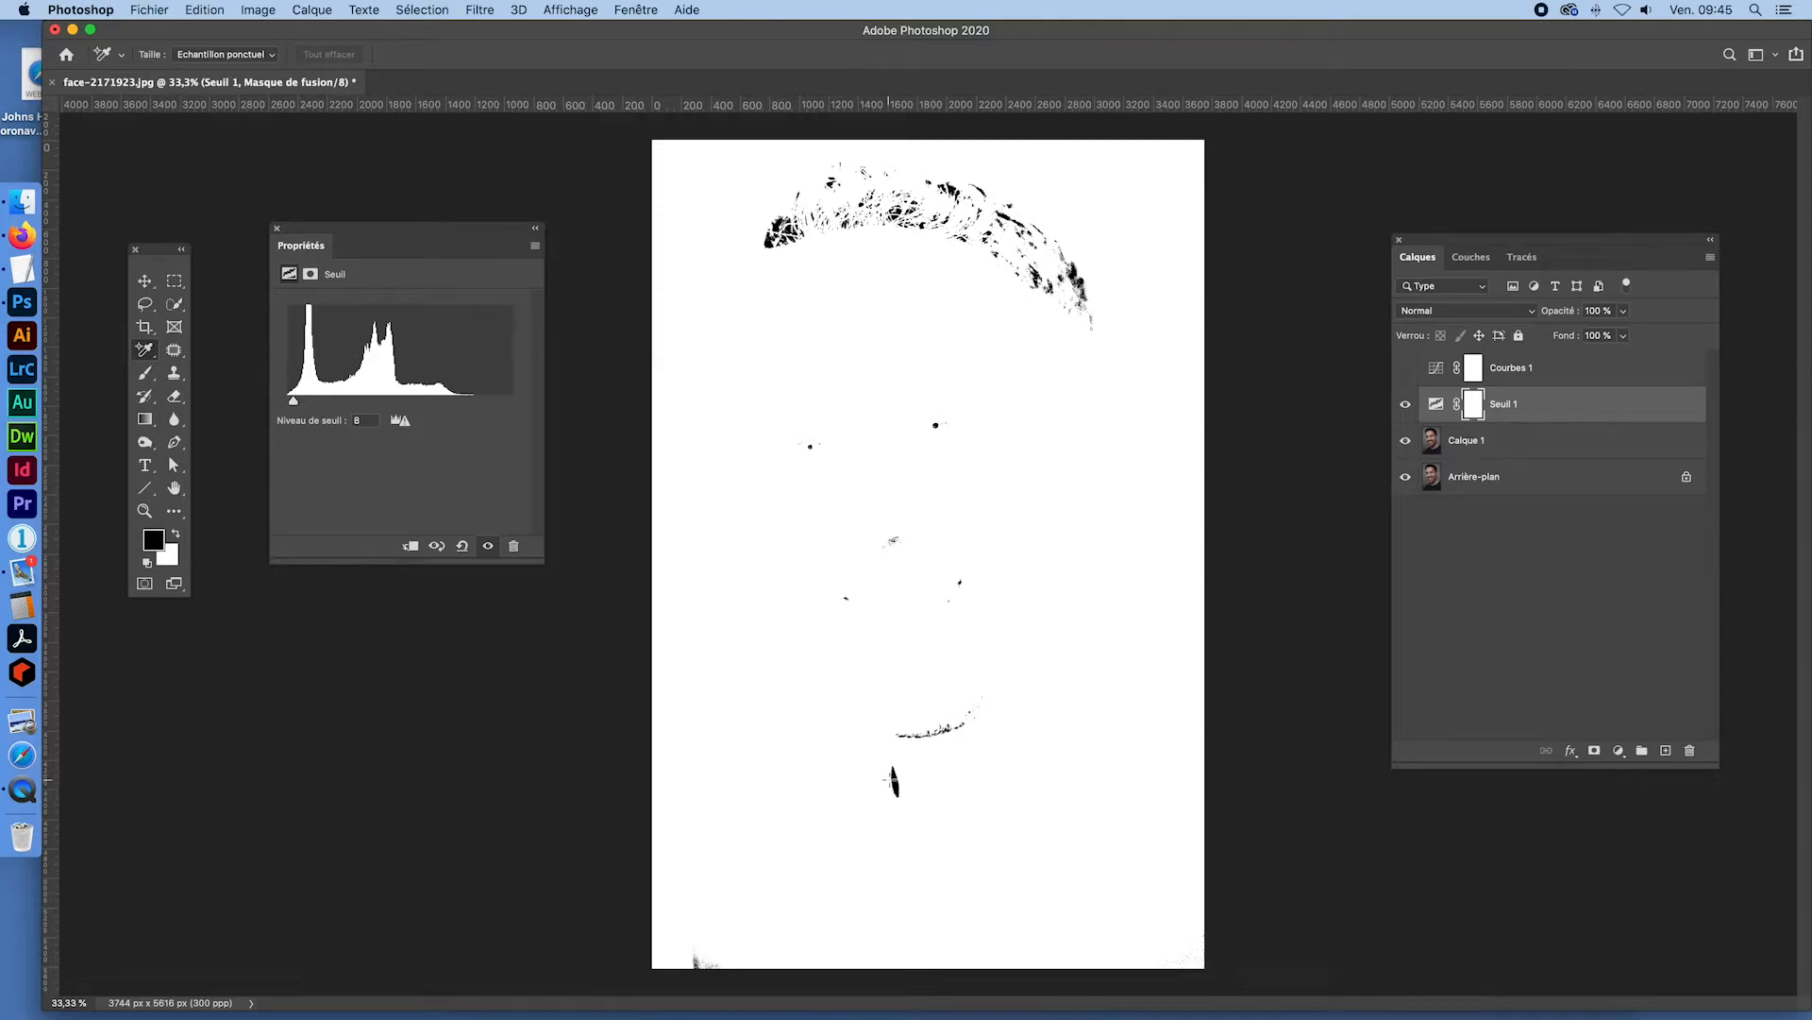
{"action": "key", "text": "super+space"}
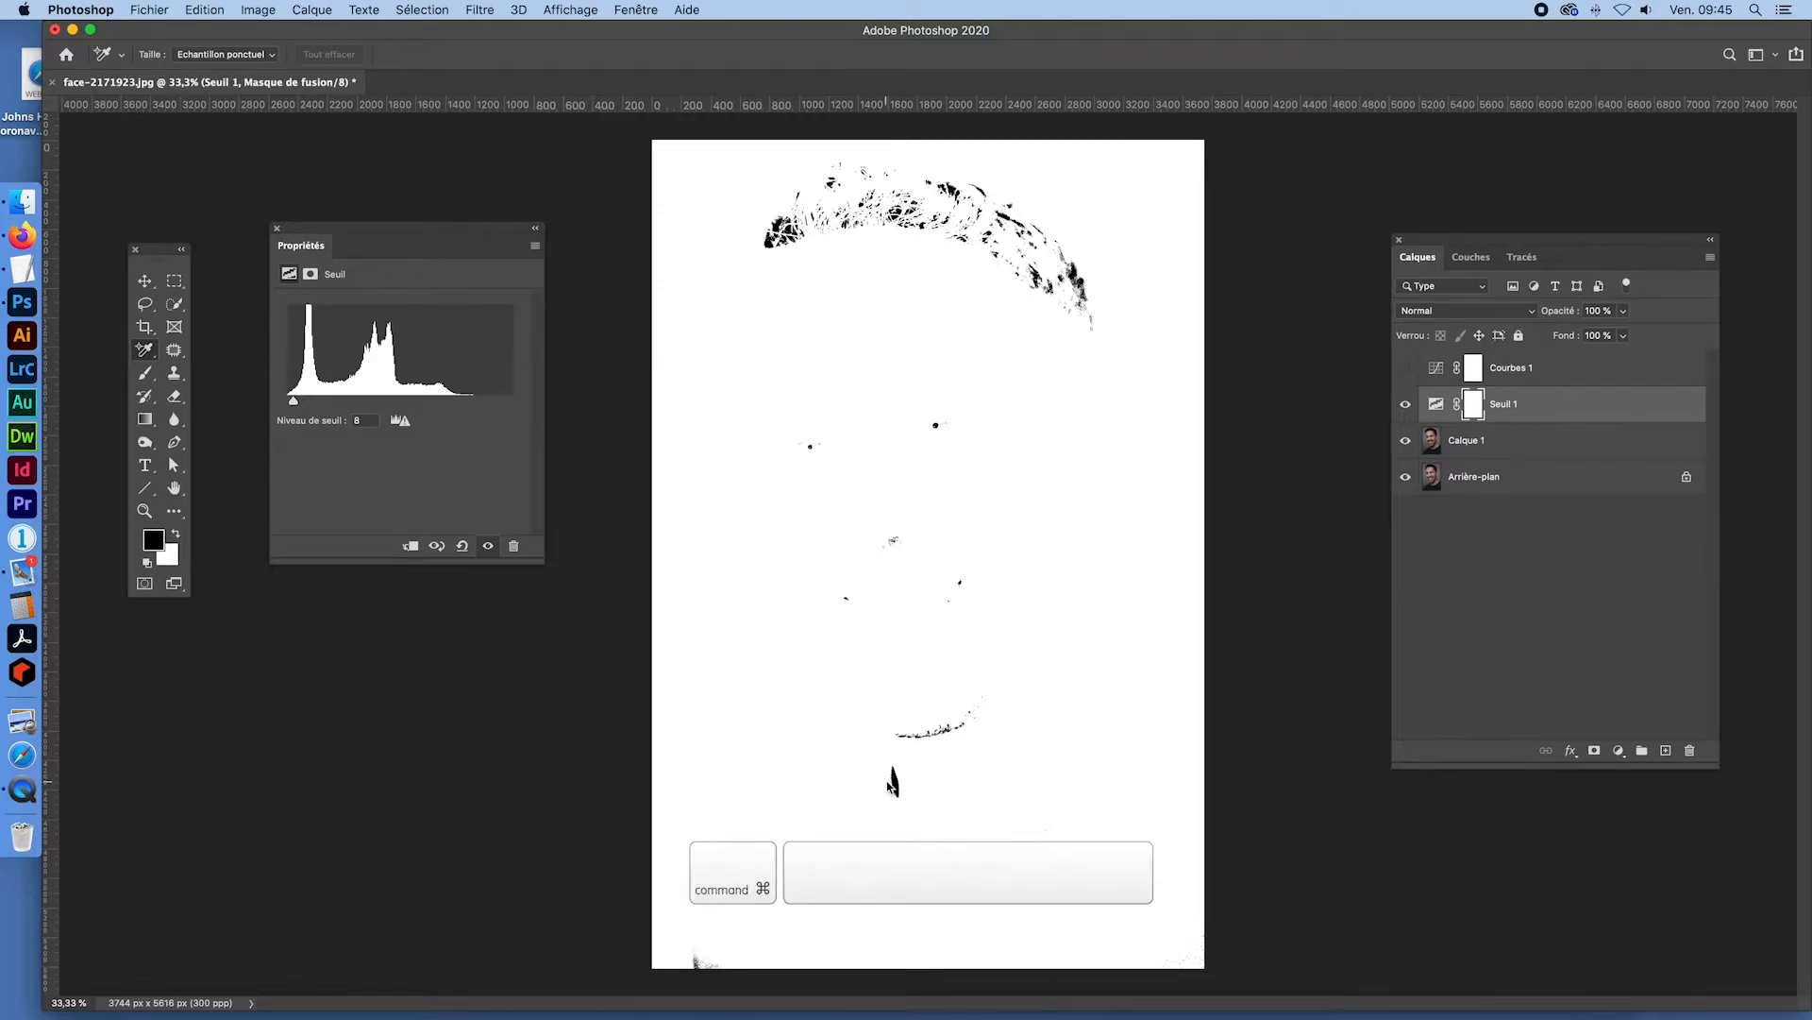
{"action": "left_click_drag", "start_coordinate": [884, 767], "coordinate": [1024, 838]}
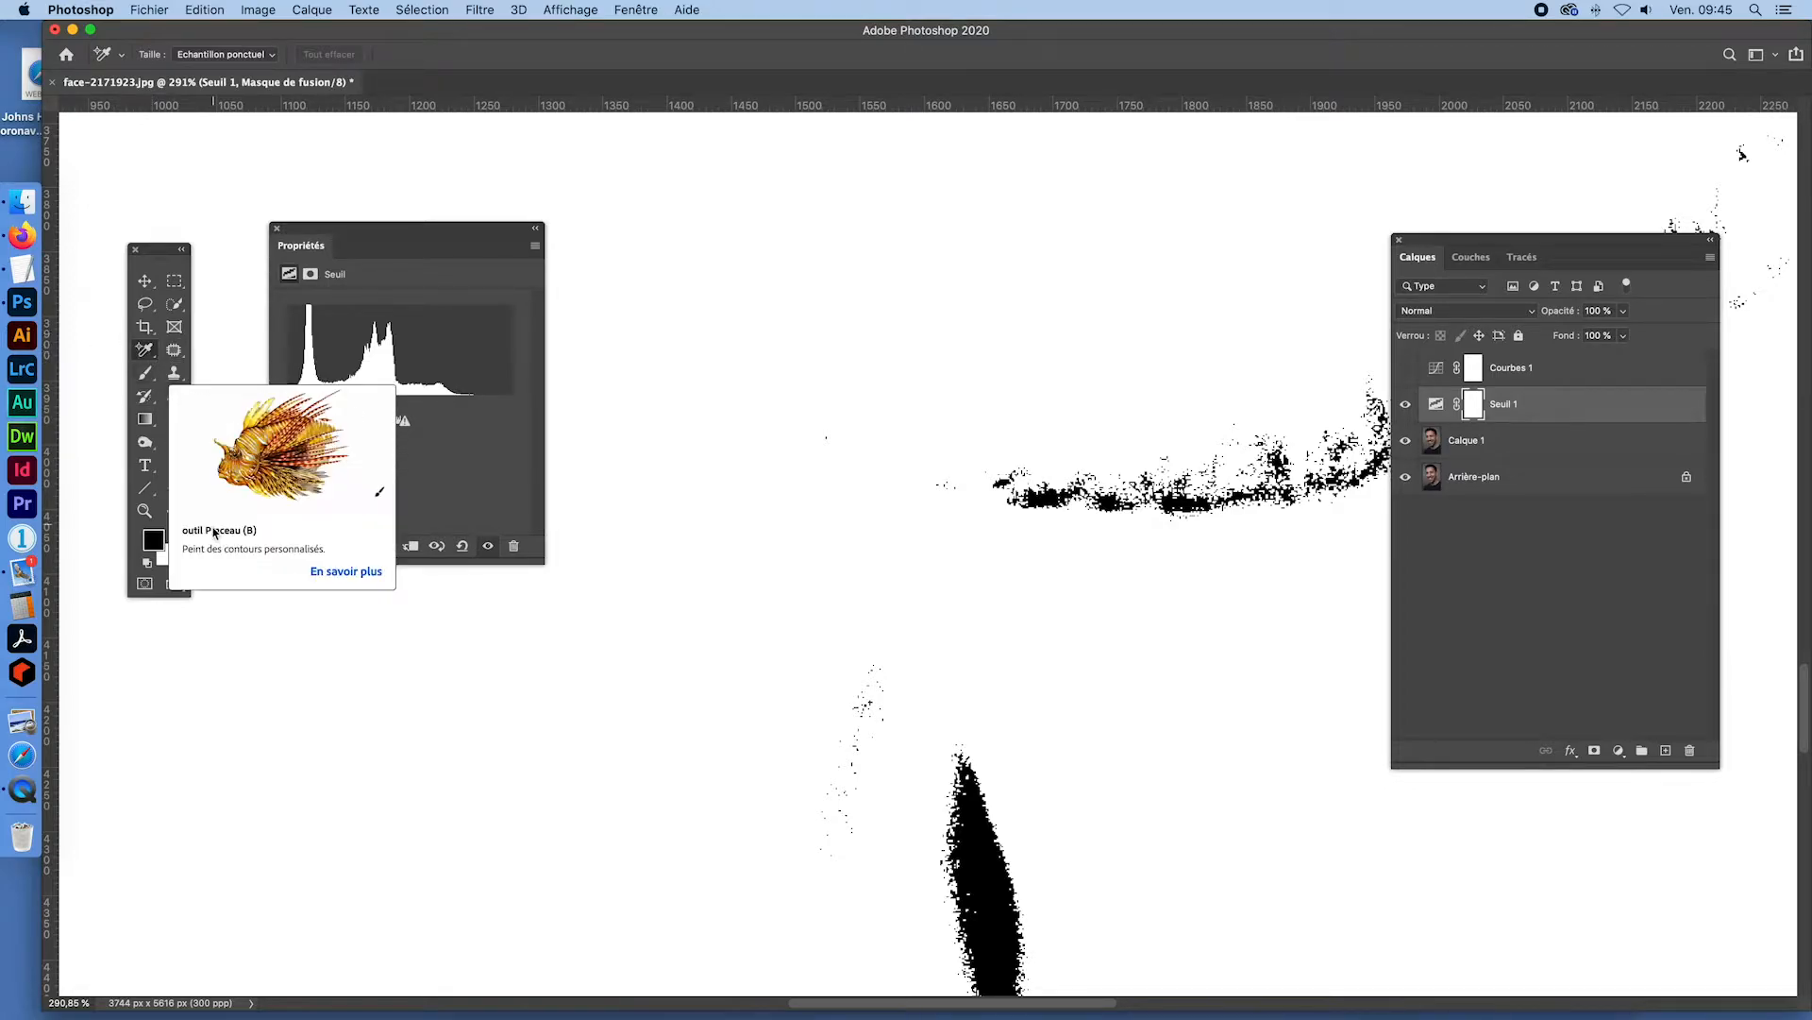
{"action": "left_click", "coordinate": [989, 882]}
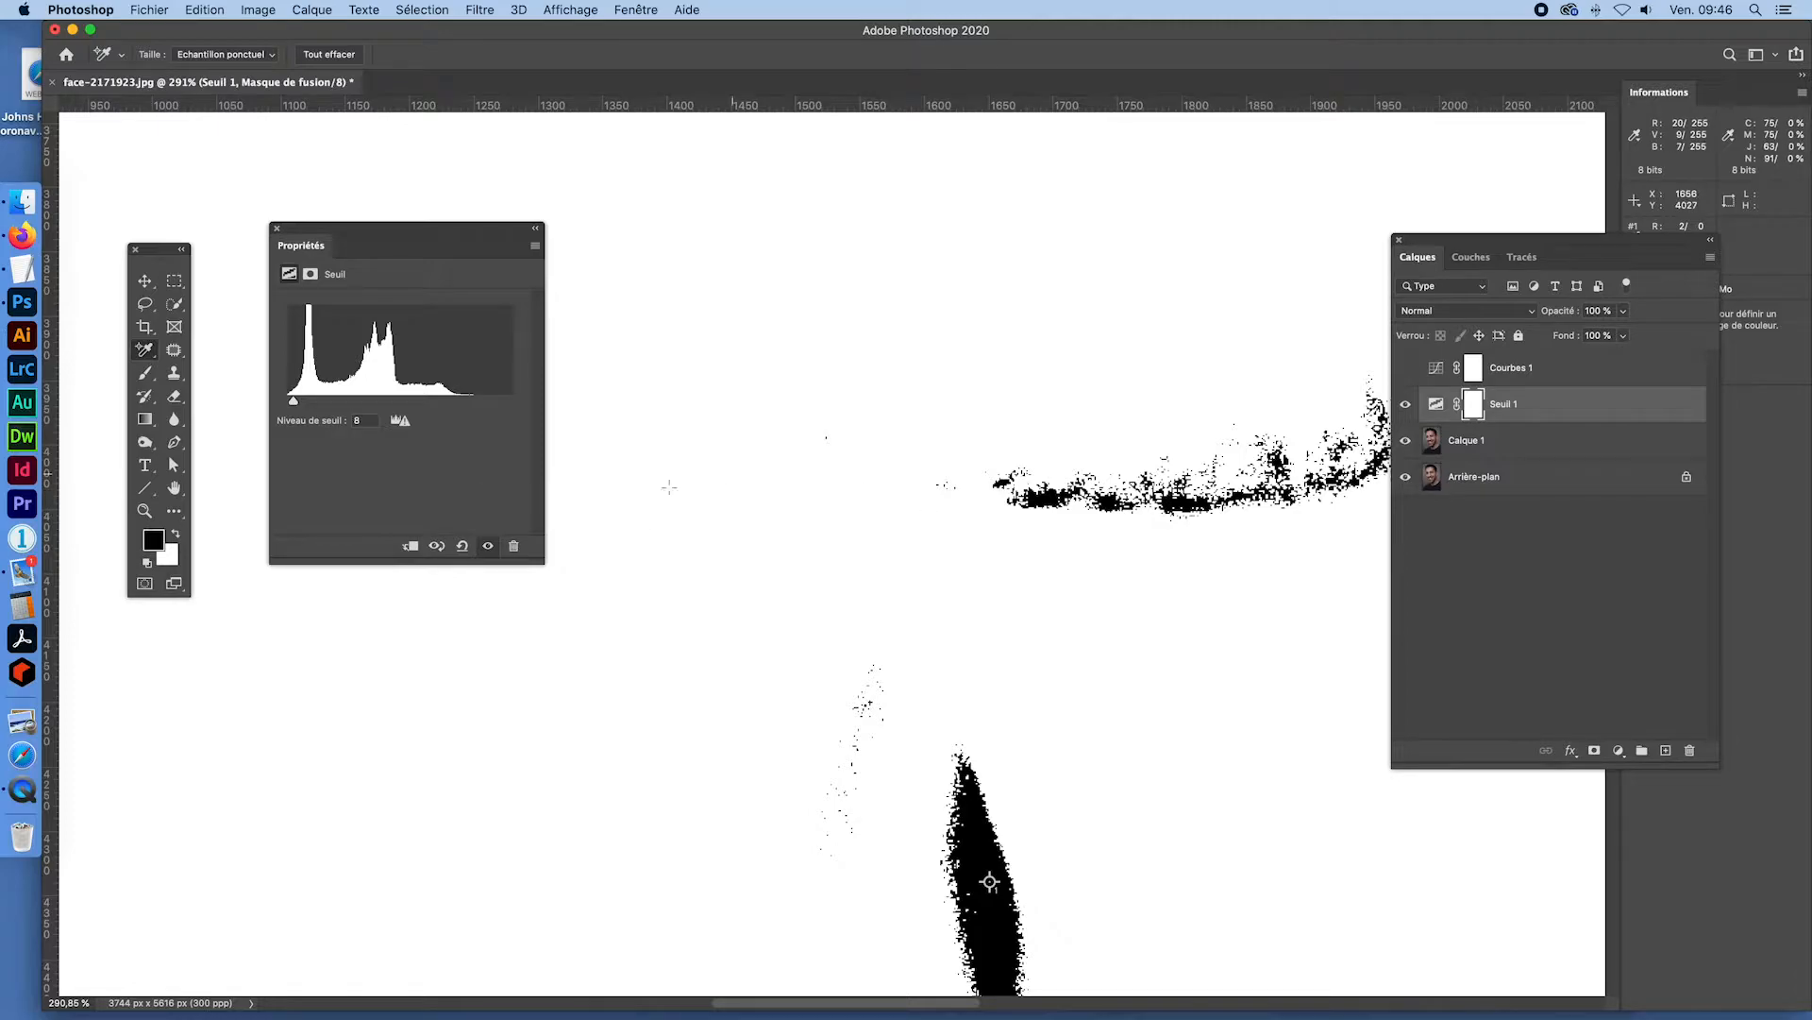
- Raise the threshold level to 197 to isolate the brightest areas of the whole portrait
{"action": "key", "text": "super+space"}
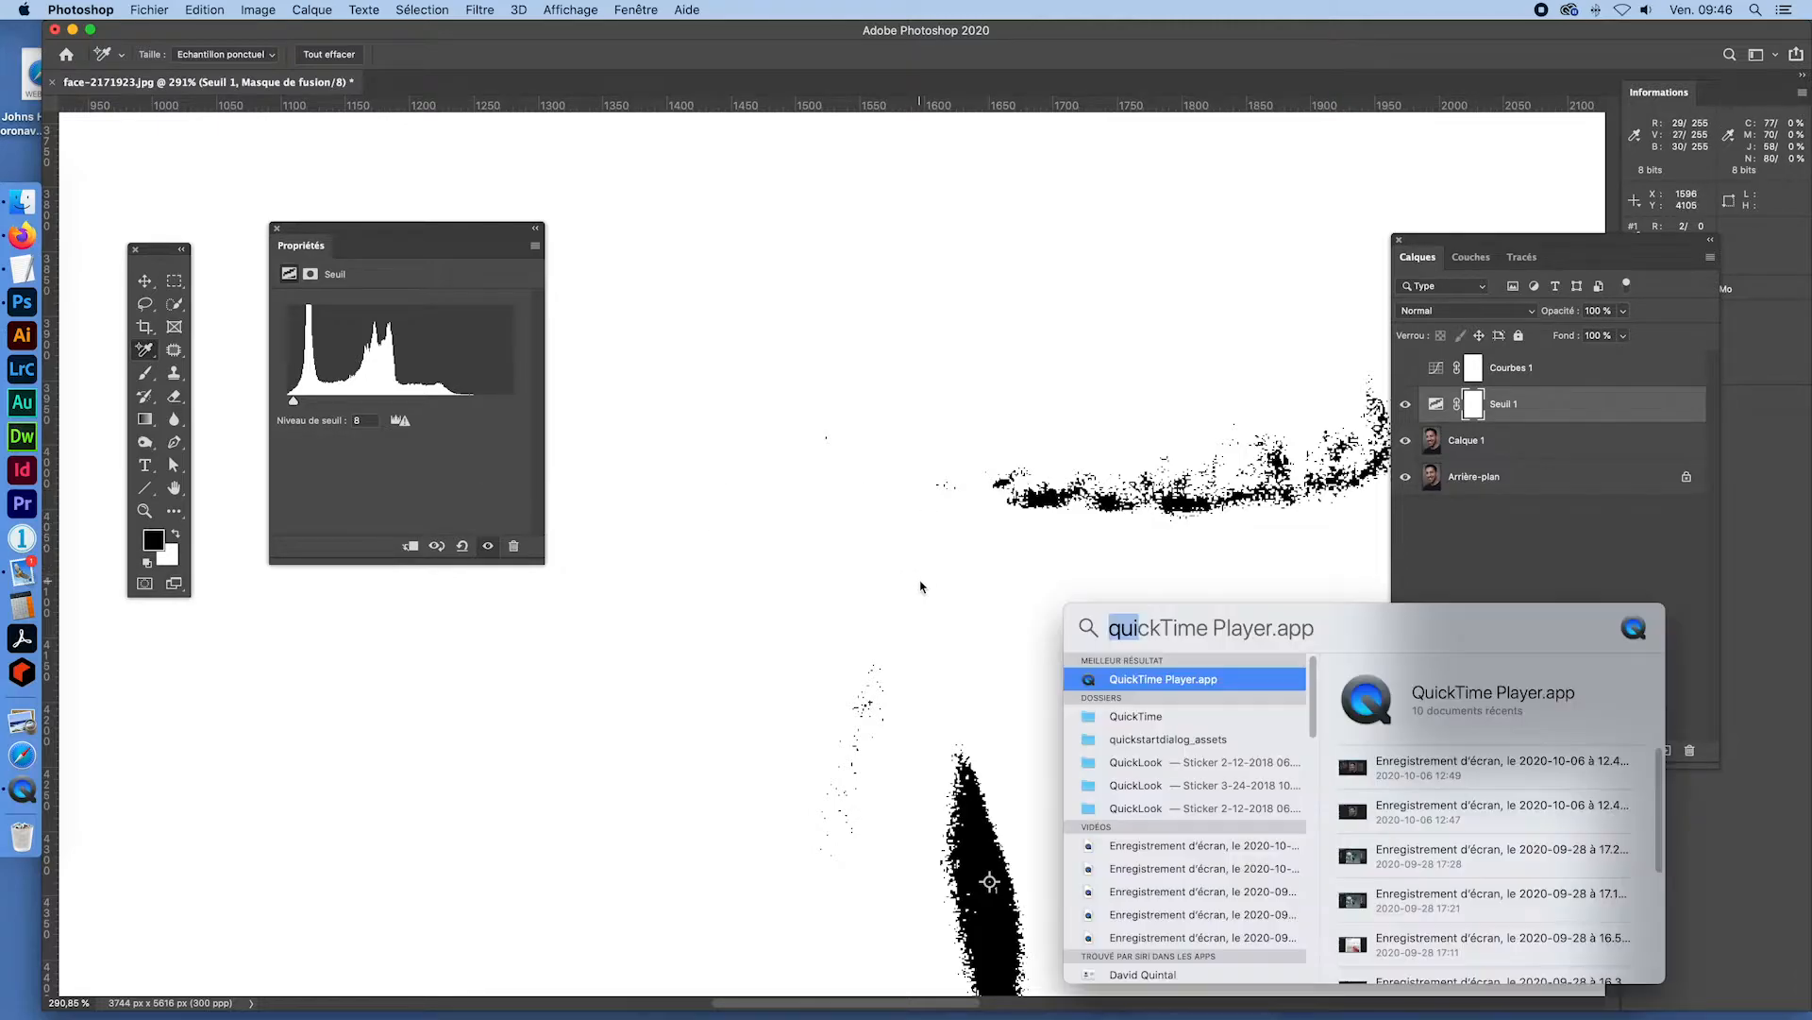
{"action": "key", "text": "super+space"}
{"action": "left_click_drag", "start_coordinate": [929, 605], "coordinate": [908, 599]}
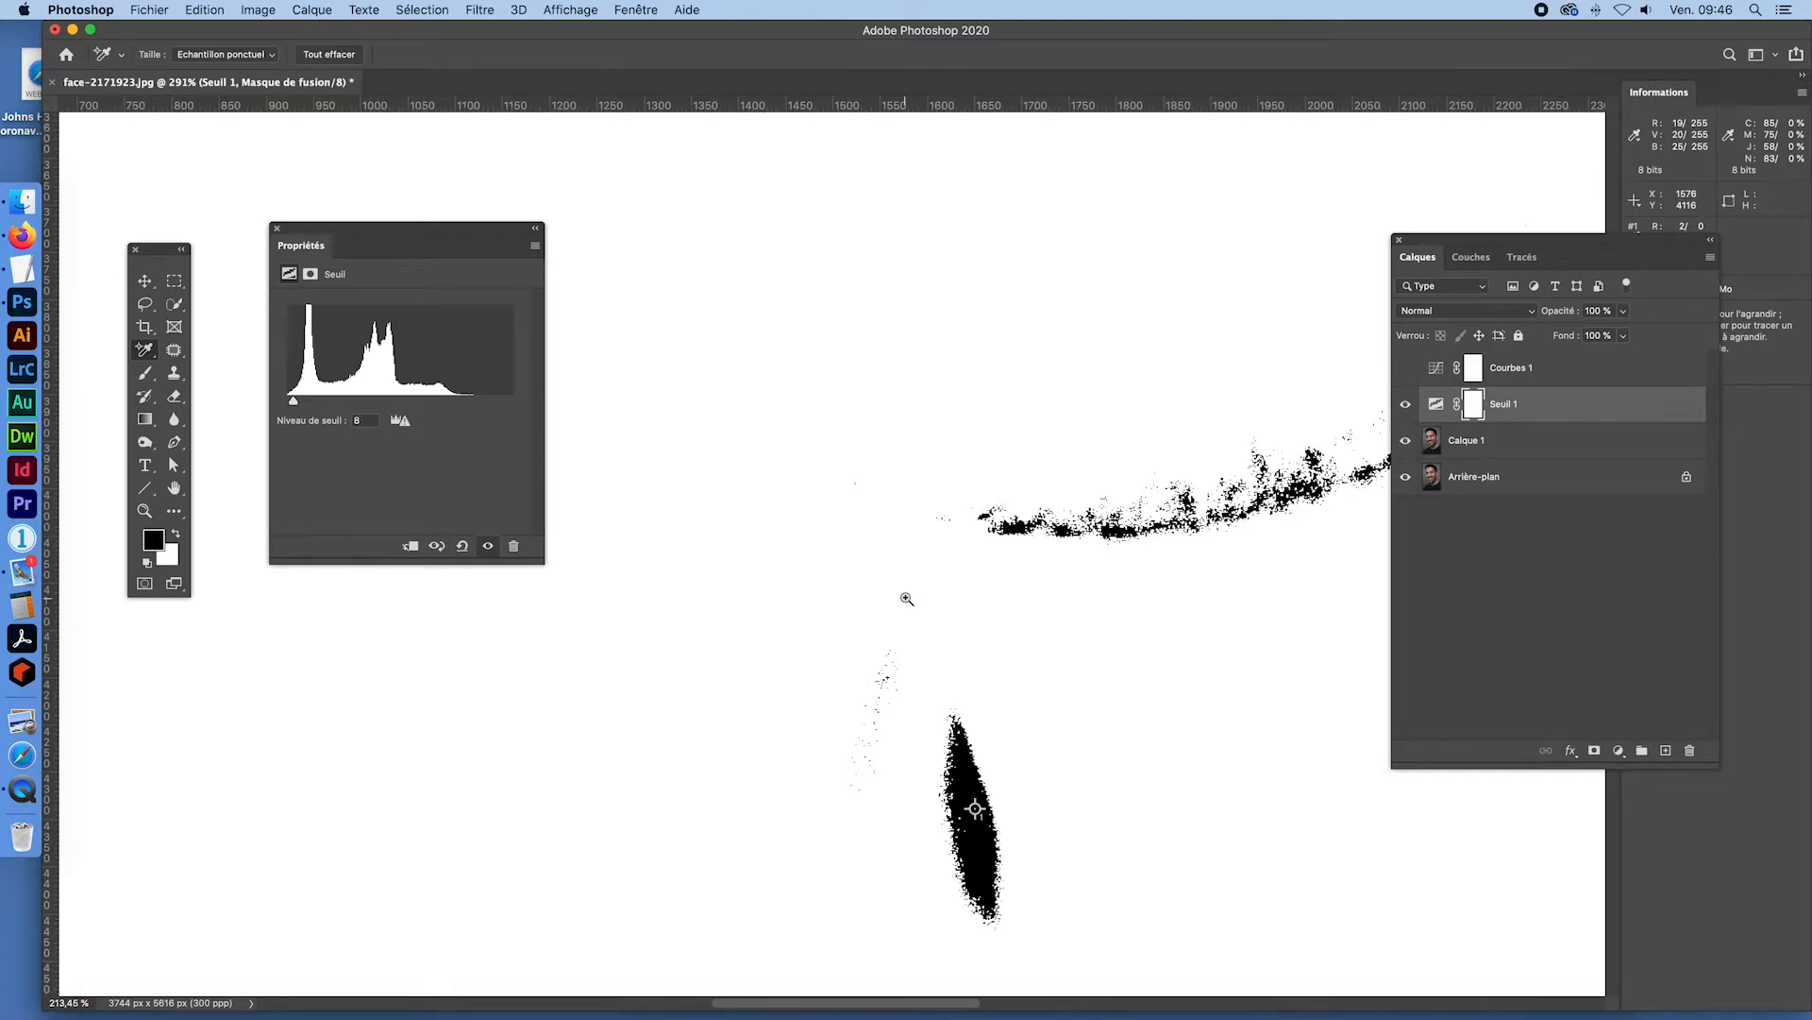
{"action": "left_click_drag", "start_coordinate": [907, 598], "coordinate": [776, 592]}
{"action": "mouse_move", "coordinate": [756, 591]}
{"action": "left_mouse_down"}
{"action": "mouse_move", "coordinate": [742, 587]}
{"action": "mouse_move", "coordinate": [827, 581]}
{"action": "mouse_move", "coordinate": [785, 582]}
{"action": "left_mouse_up"}
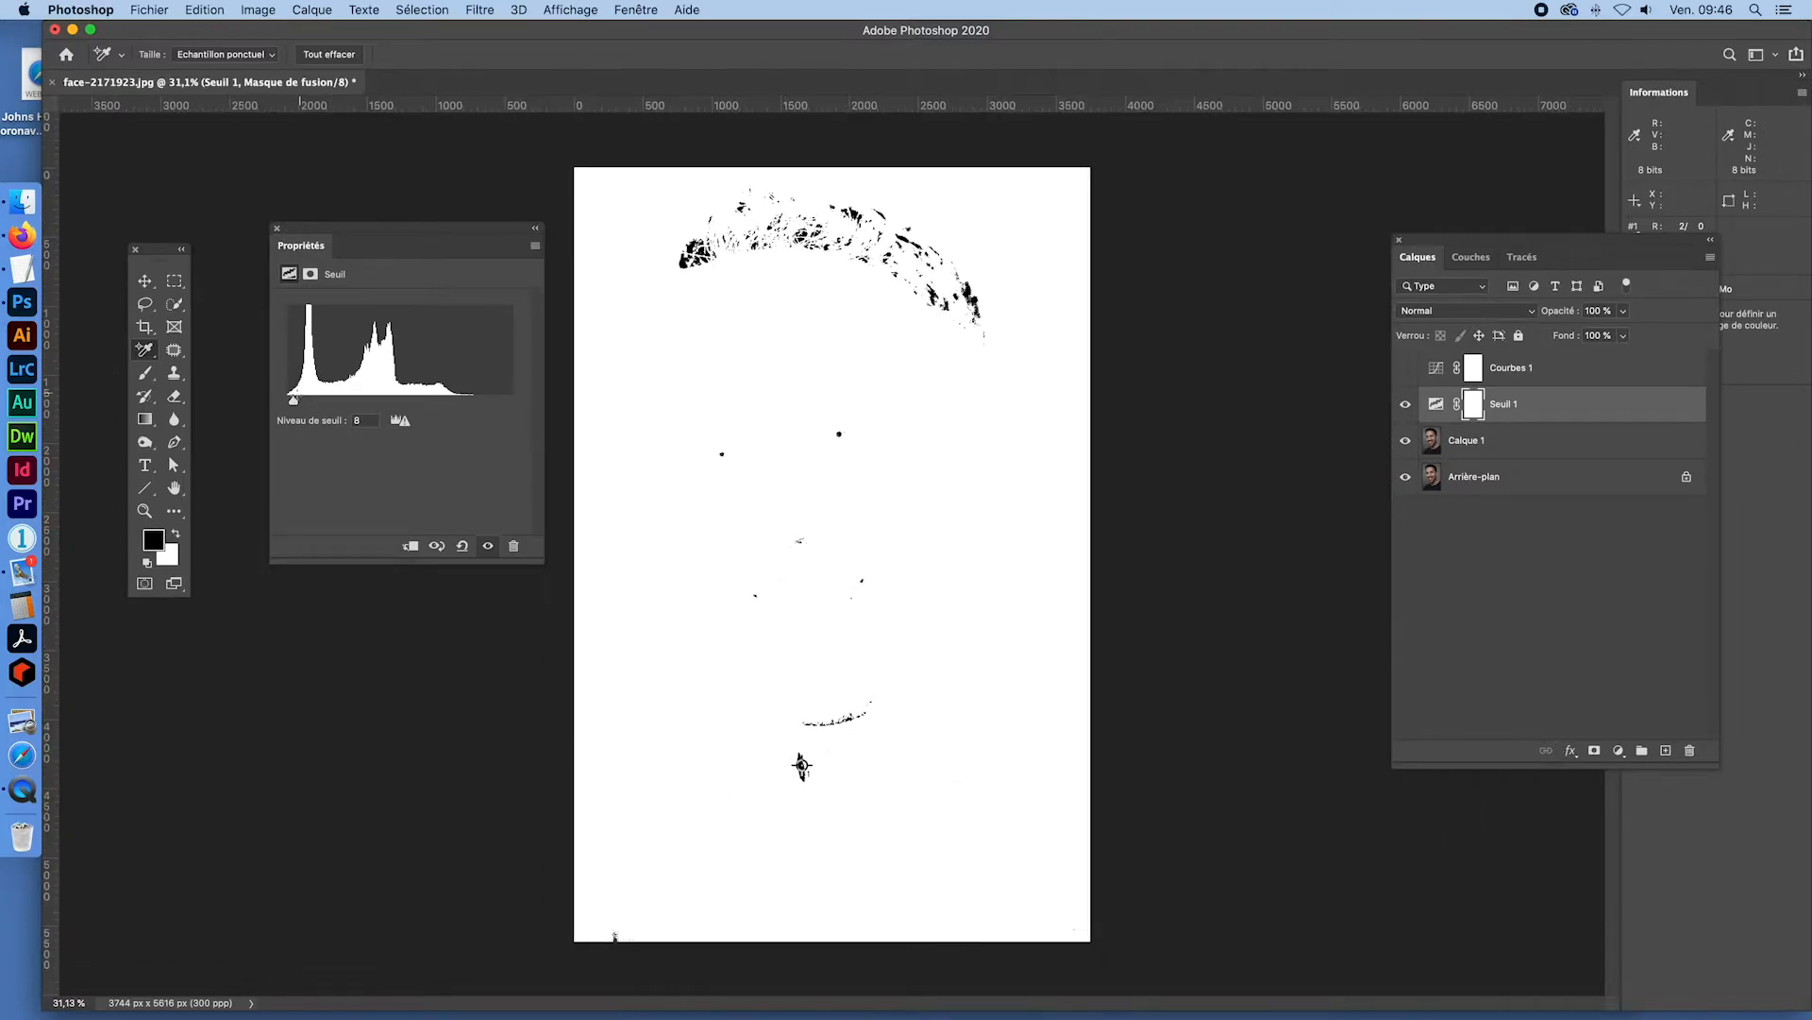
{"action": "left_click_drag", "start_coordinate": [294, 400], "coordinate": [462, 406]}
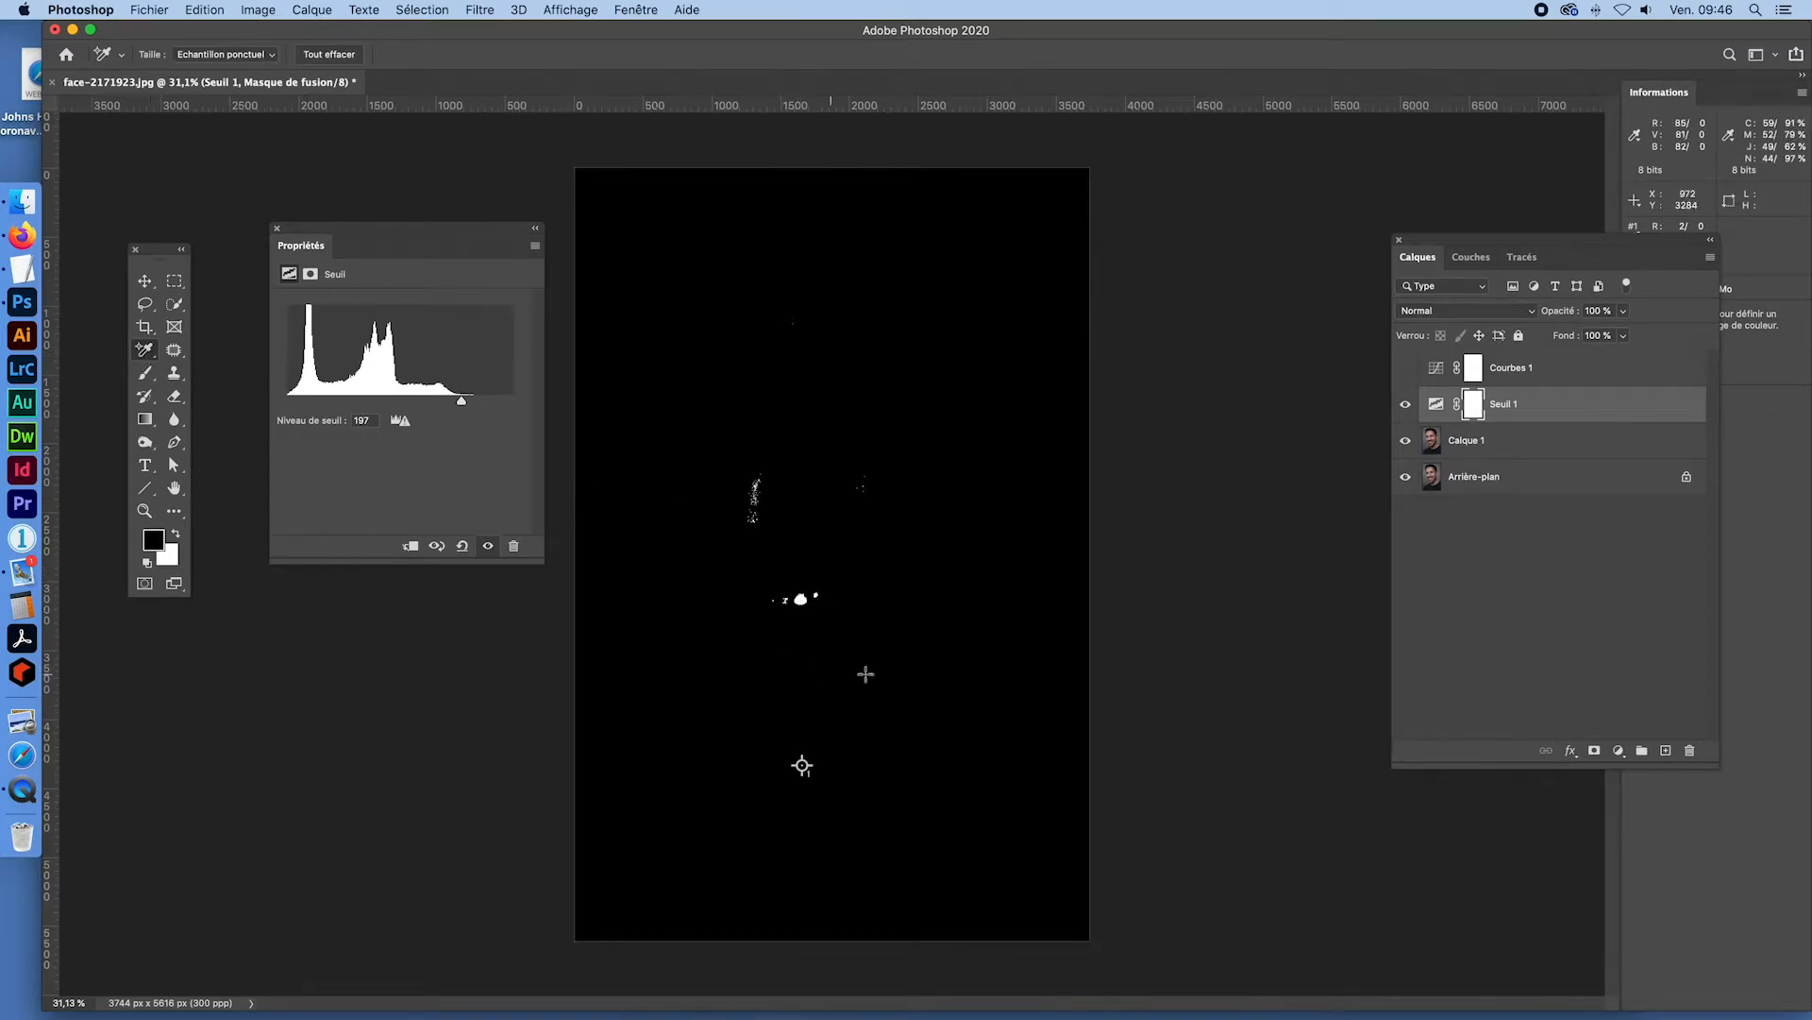
- Place a second colour sampler in the largest white patch on the teeth, and delete the Seuil 1 layer
{"action": "key", "text": "super+space"}
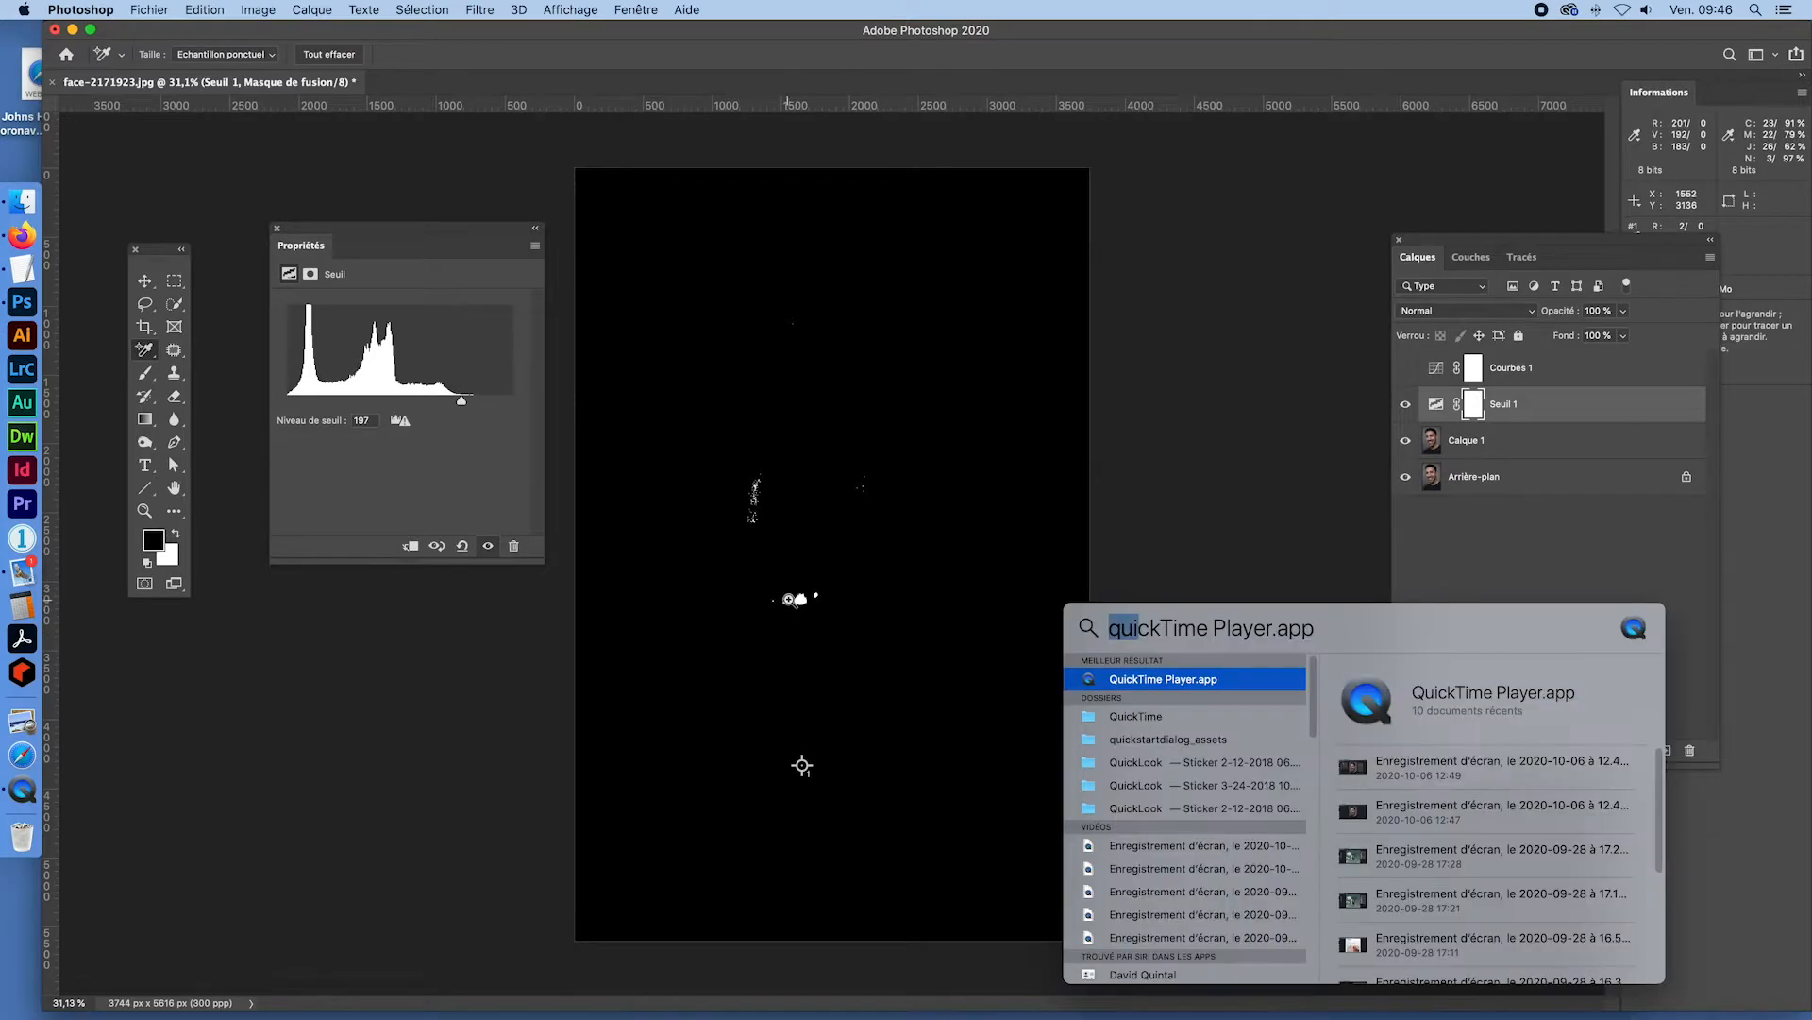
{"action": "left_click_drag", "start_coordinate": [807, 602], "coordinate": [1043, 740]}
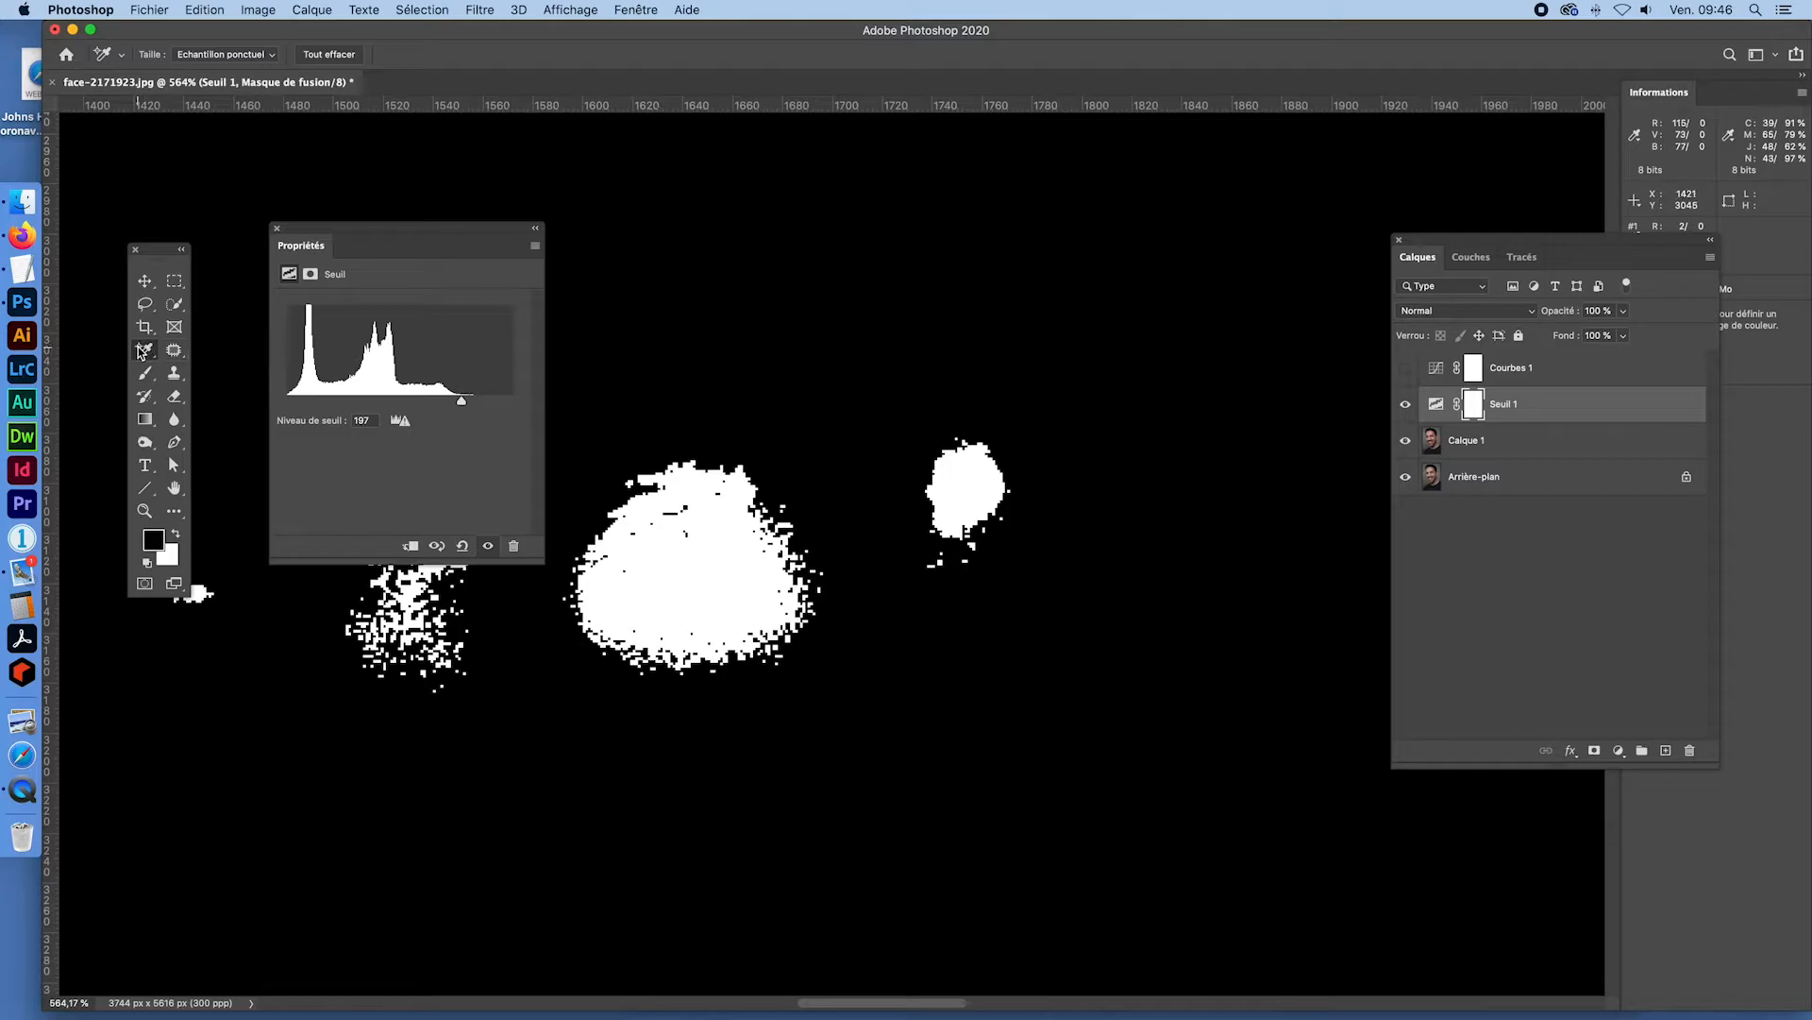
{"action": "left_click", "coordinate": [692, 583]}
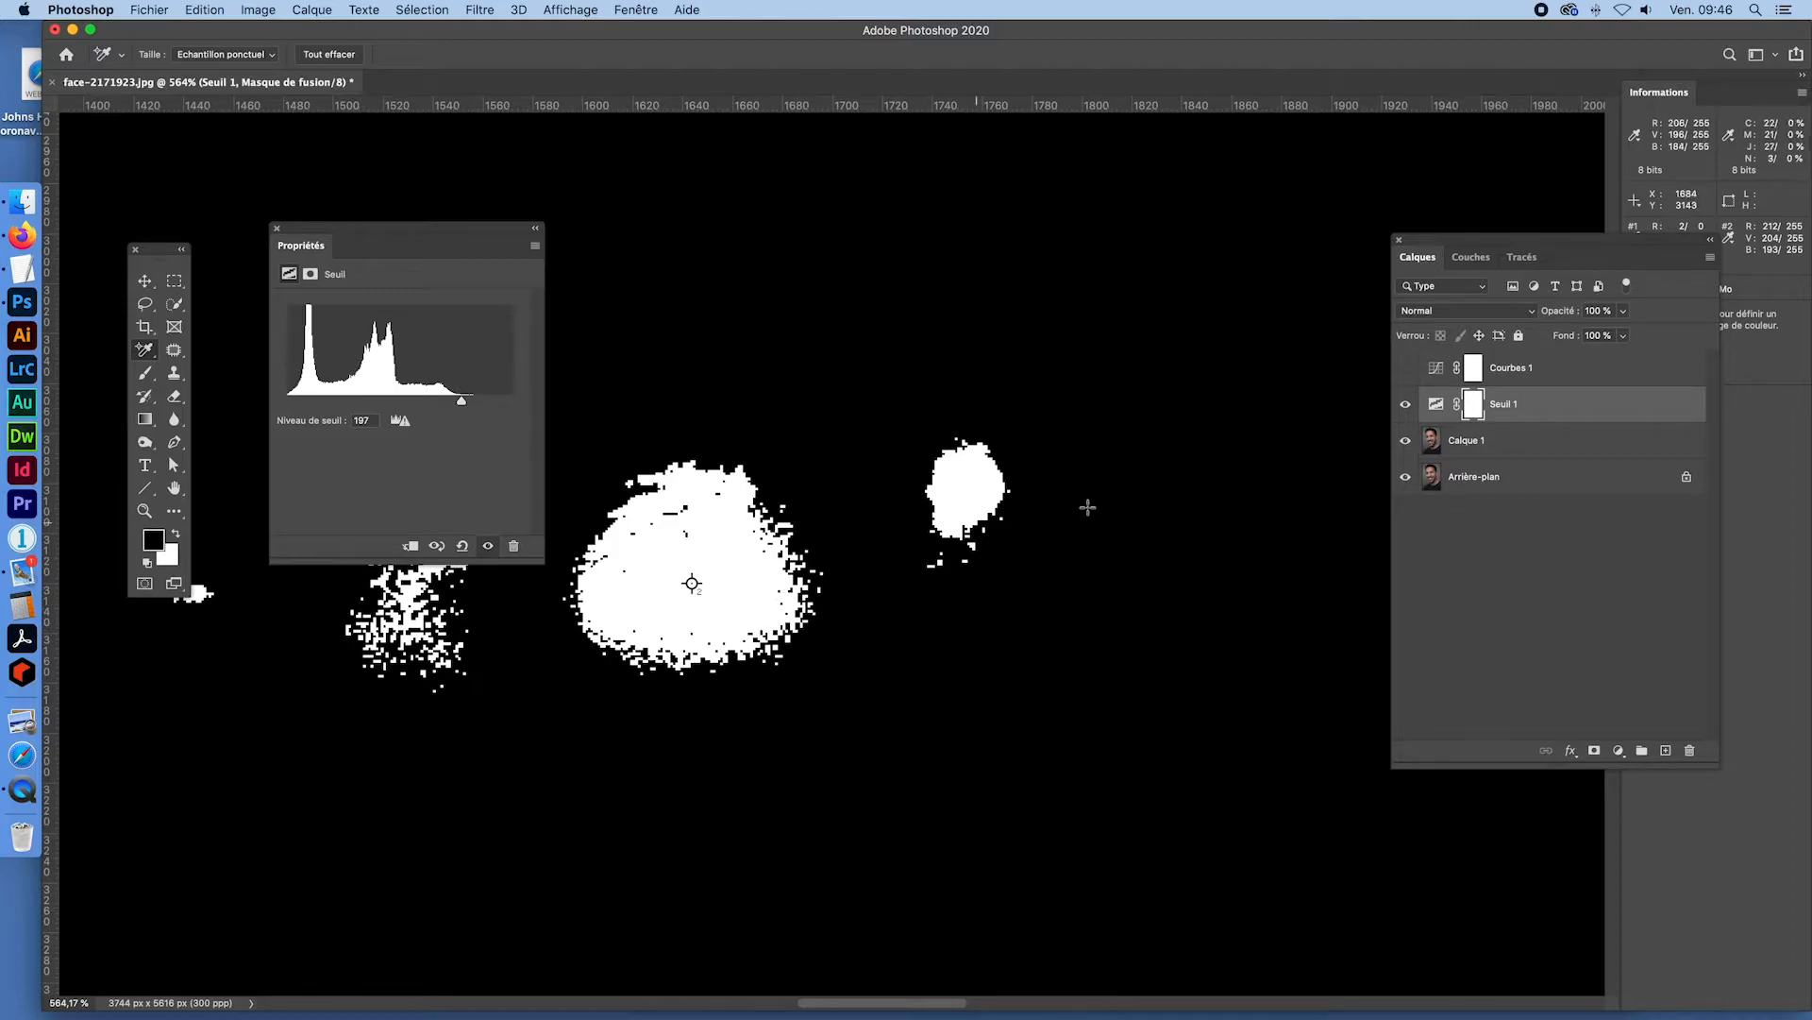
{"action": "left_click_drag", "start_coordinate": [1439, 408], "coordinate": [1697, 756]}
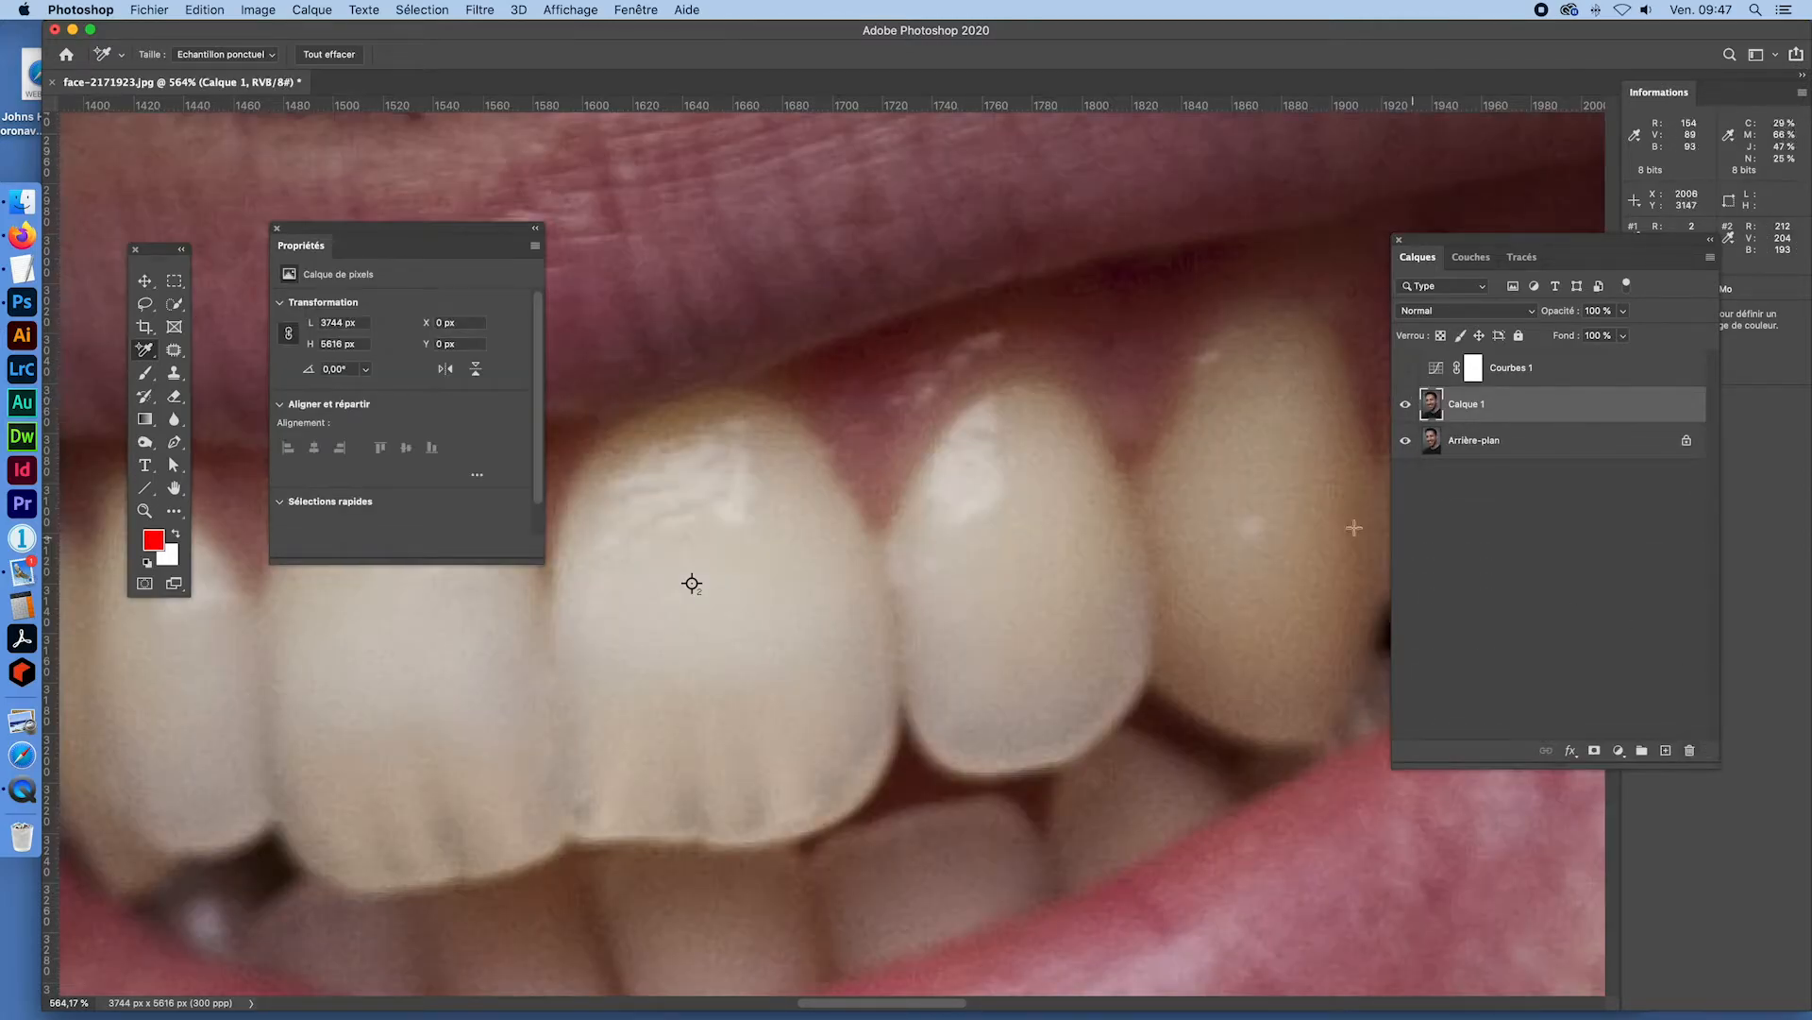
- Fit the whole portrait in view and add a second Courbes adjustment layer directly above Calque 1
{"action": "scroll", "coordinate": [708, 584], "scroll_direction": "down", "scroll_amount": 5}
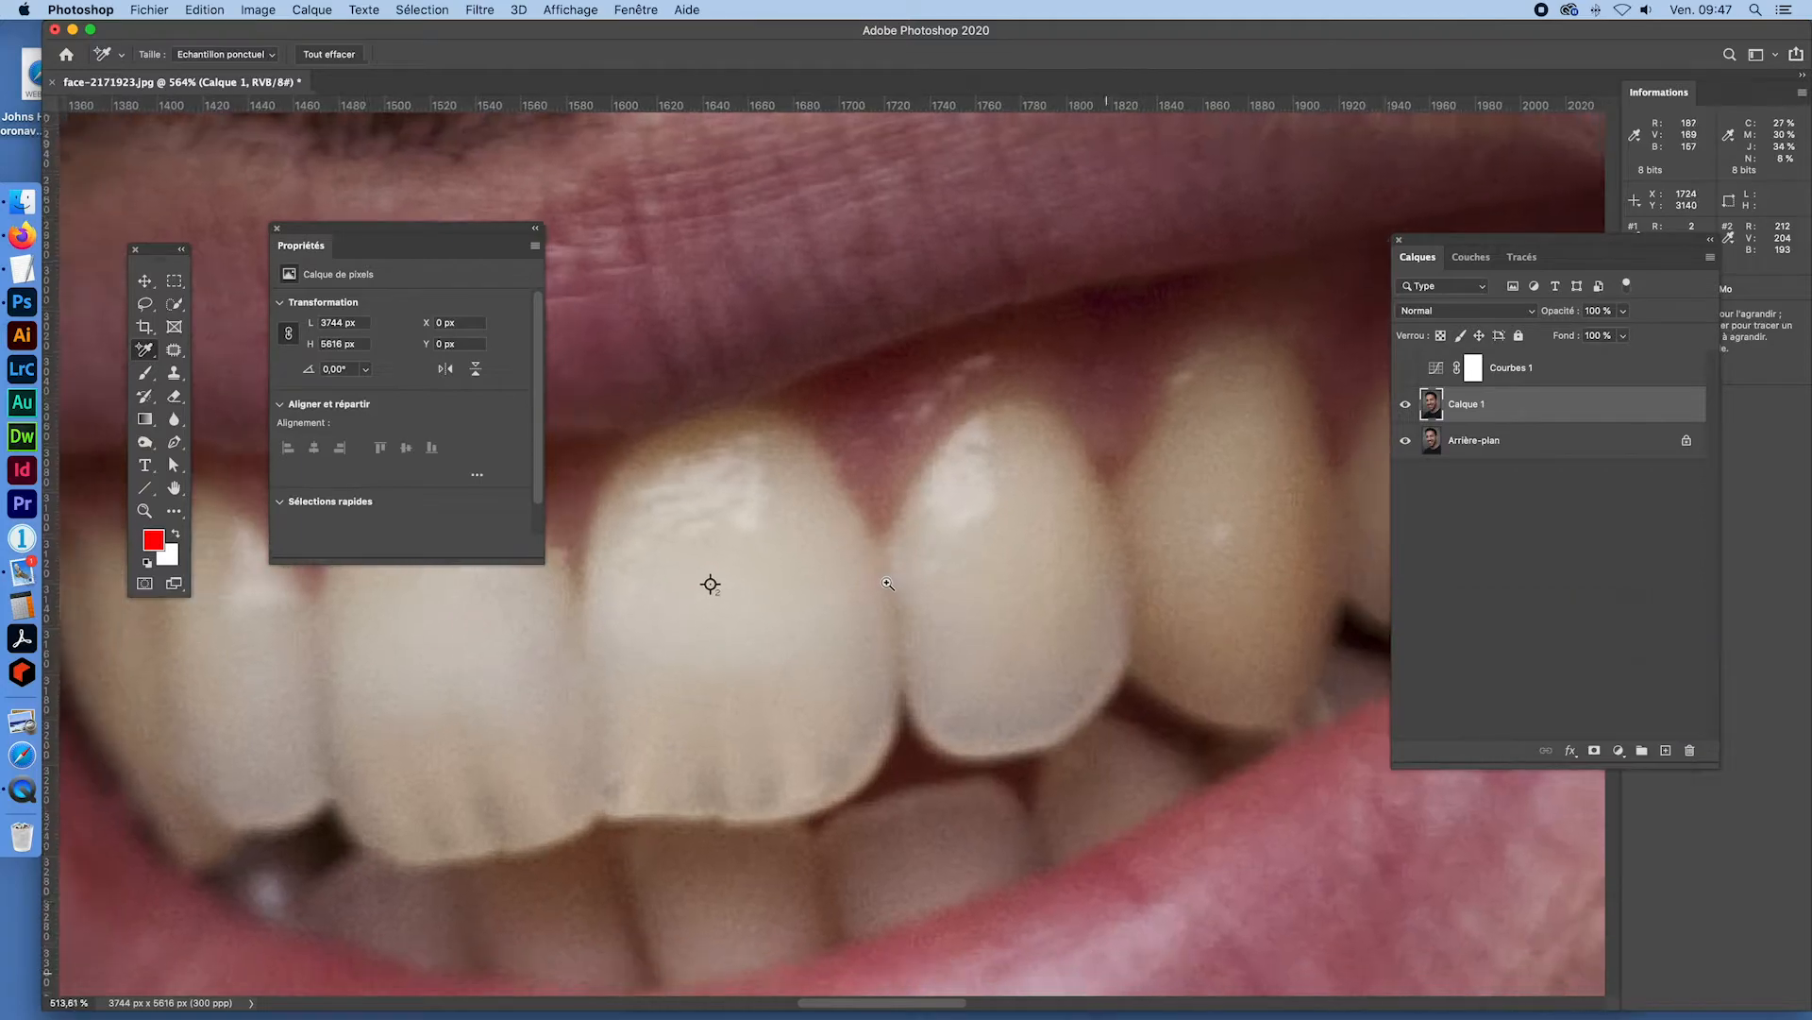
{"action": "key", "text": "super+0"}
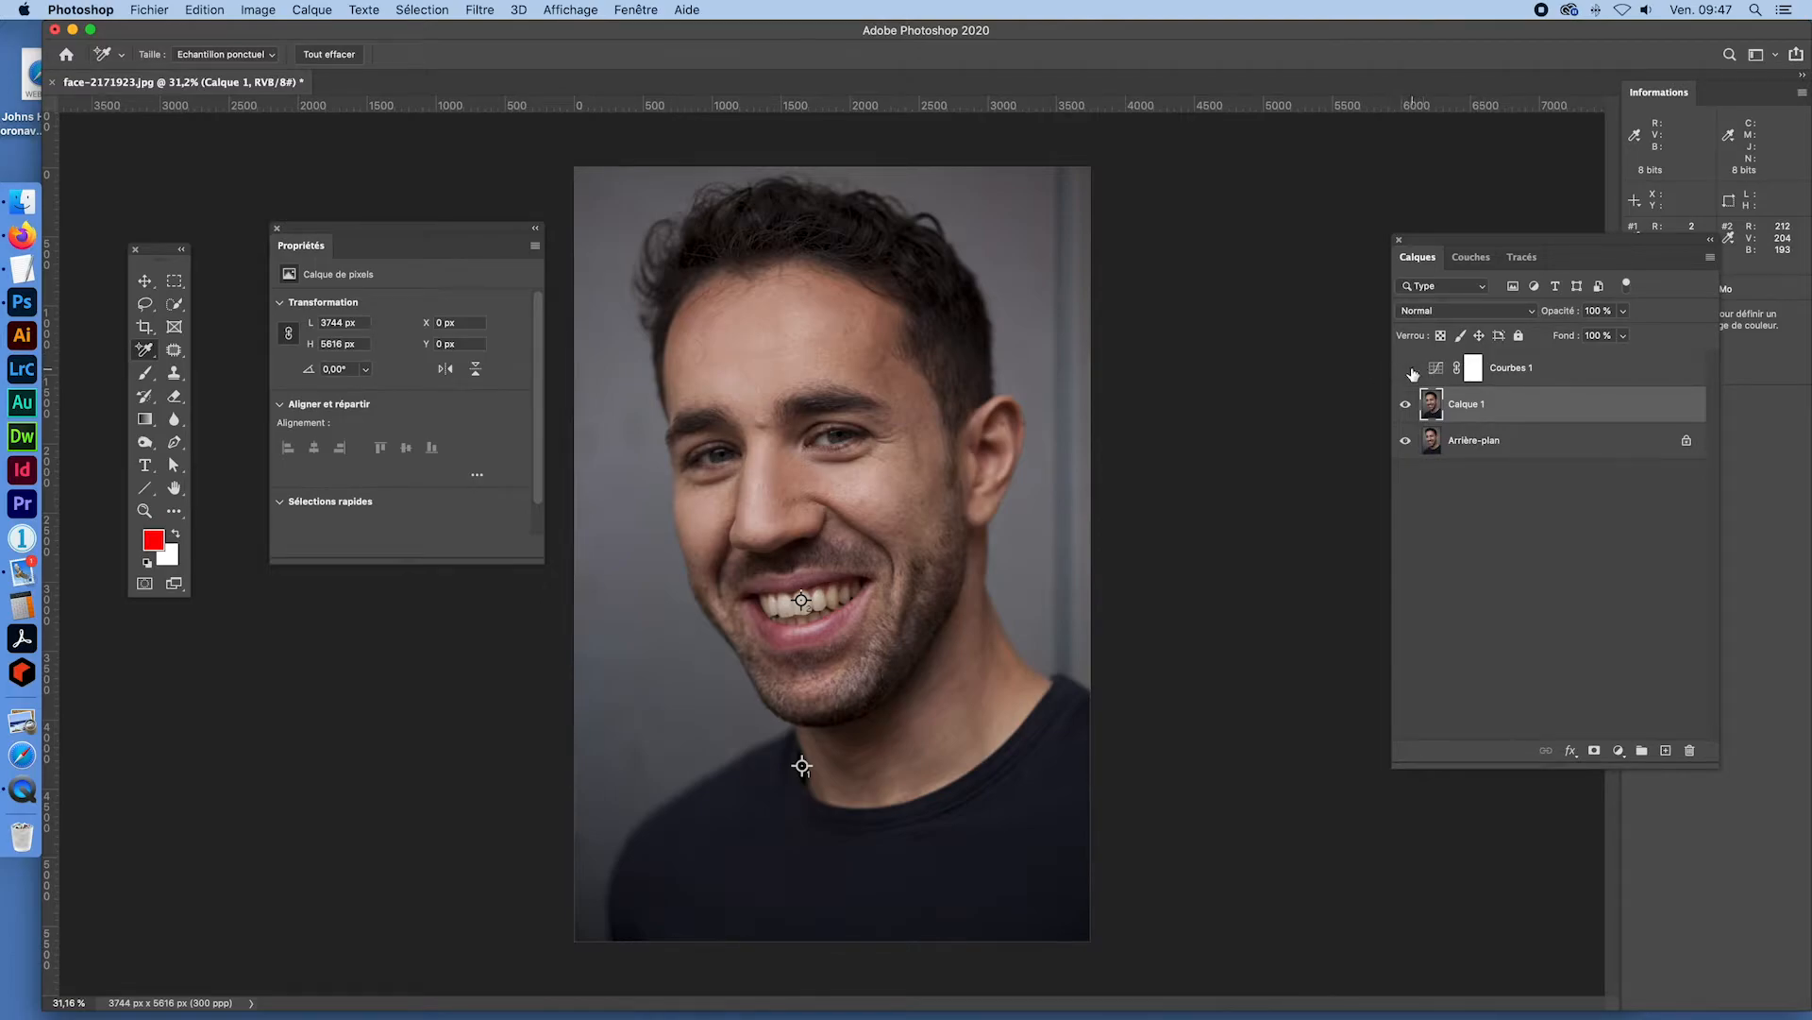
{"action": "left_click", "coordinate": [1619, 751]}
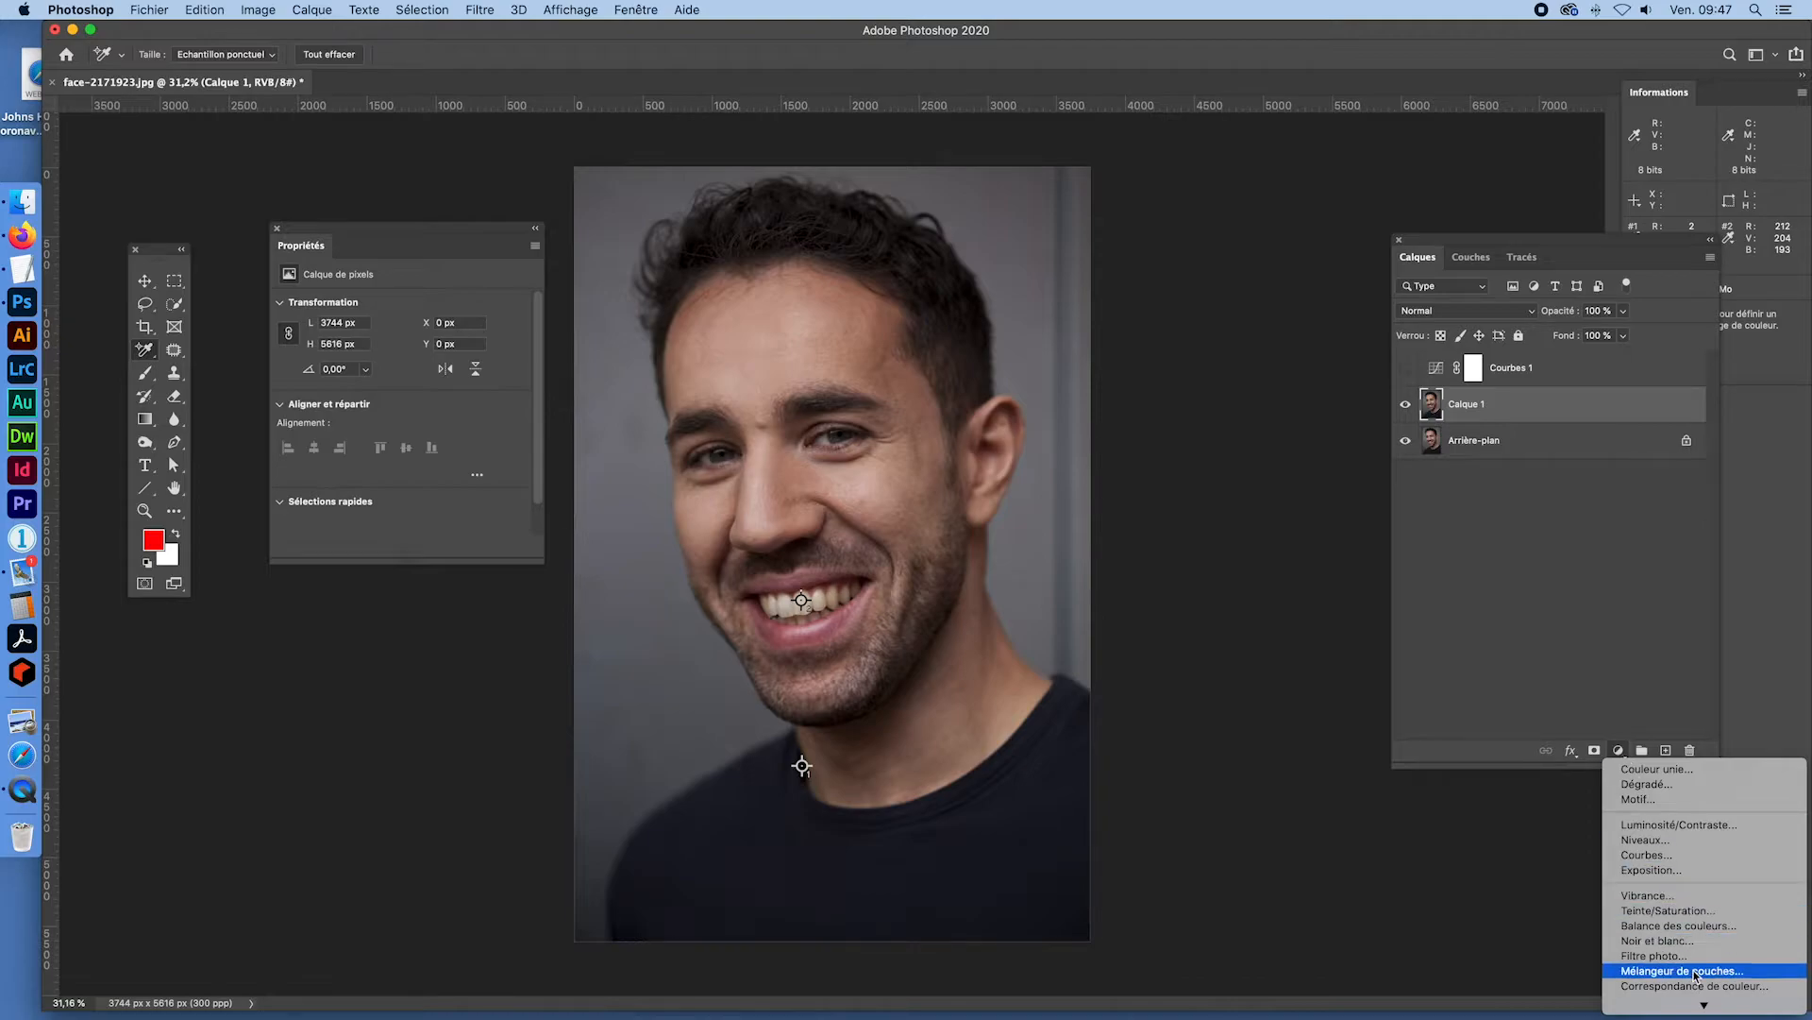
{"action": "left_click", "coordinate": [1659, 855]}
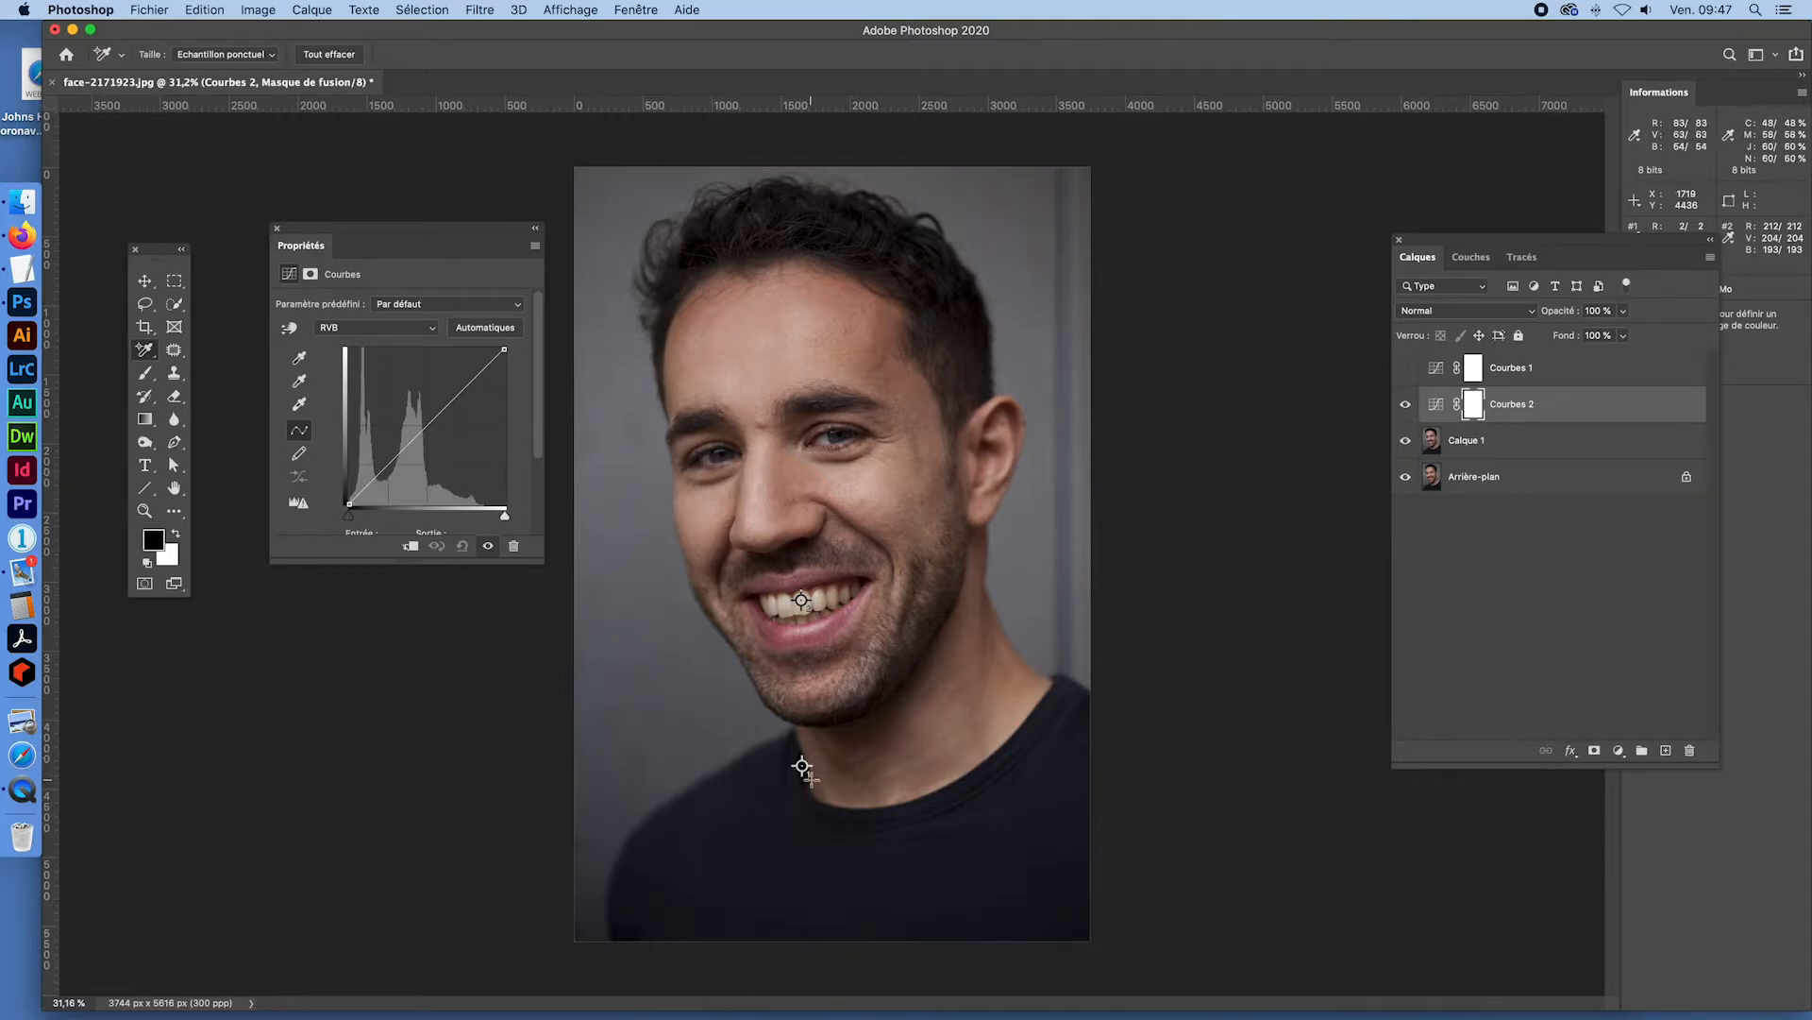
- Set the black point of the Courbes 2 layer on the first colour sampler, just below the chin
{"action": "key", "text": "super+space"}
{"action": "left_click_drag", "start_coordinate": [793, 760], "coordinate": [885, 827]}
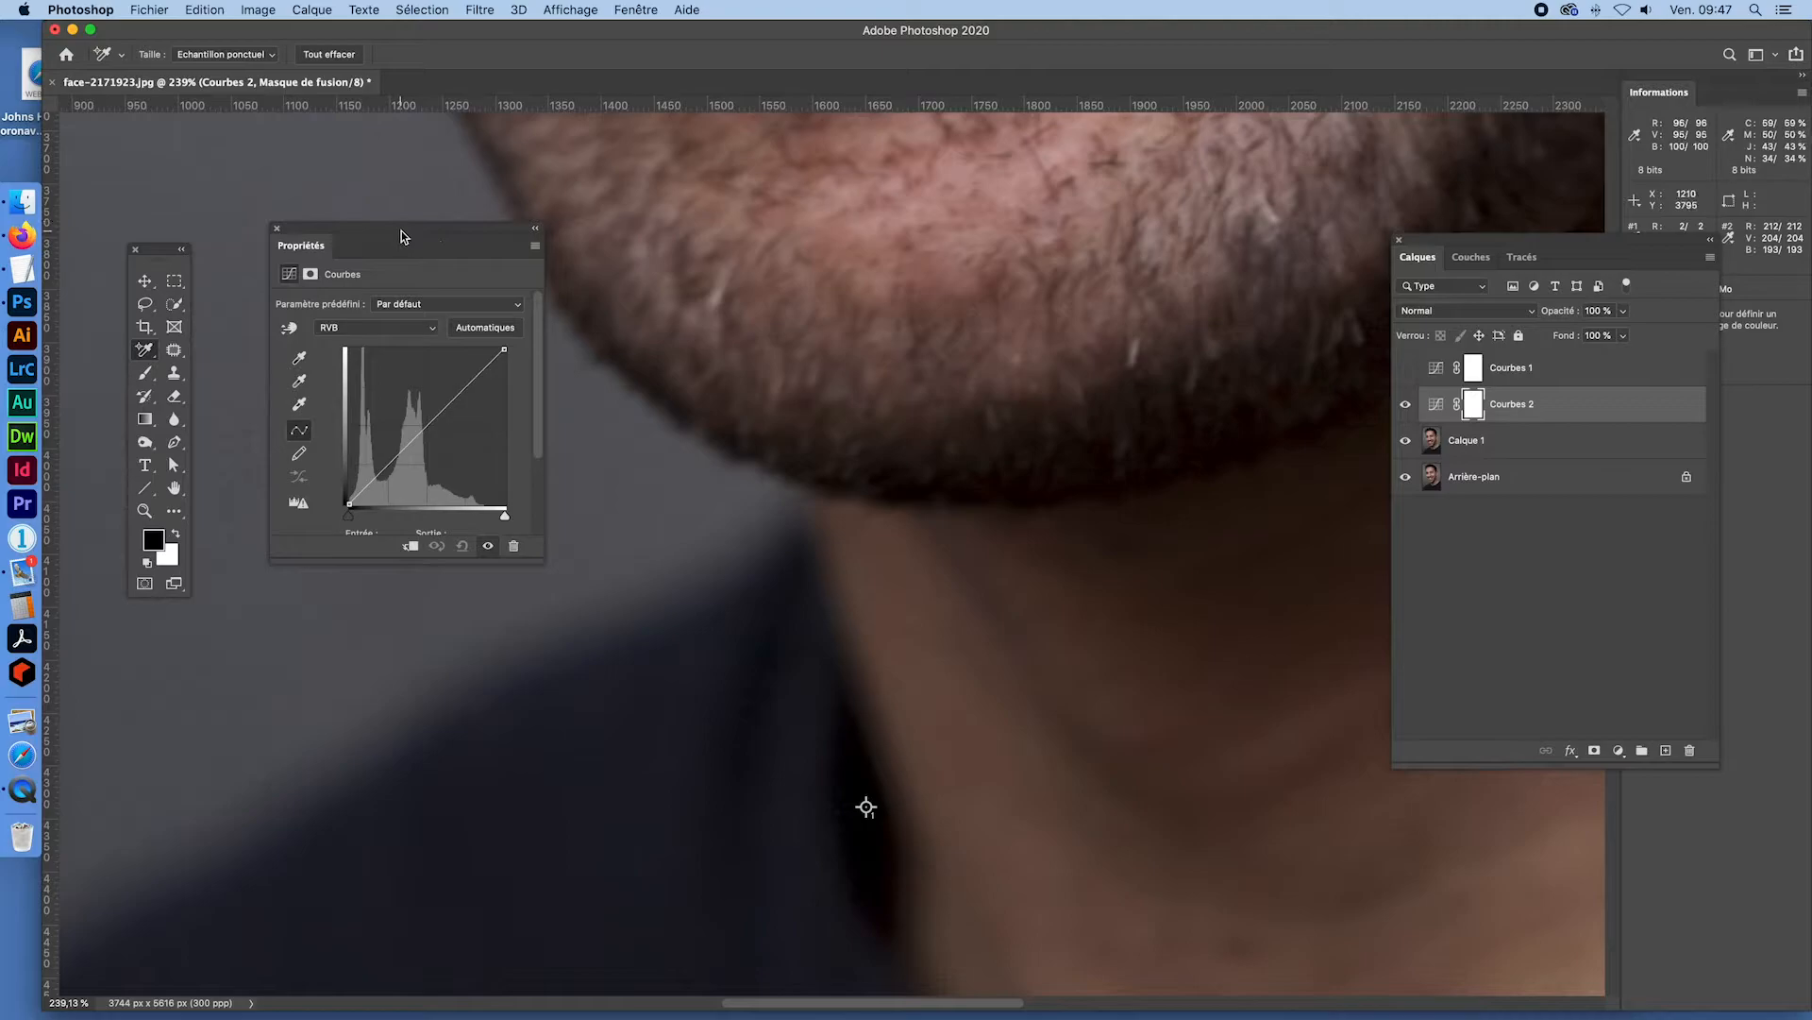
{"action": "left_click_drag", "start_coordinate": [400, 236], "coordinate": [433, 325]}
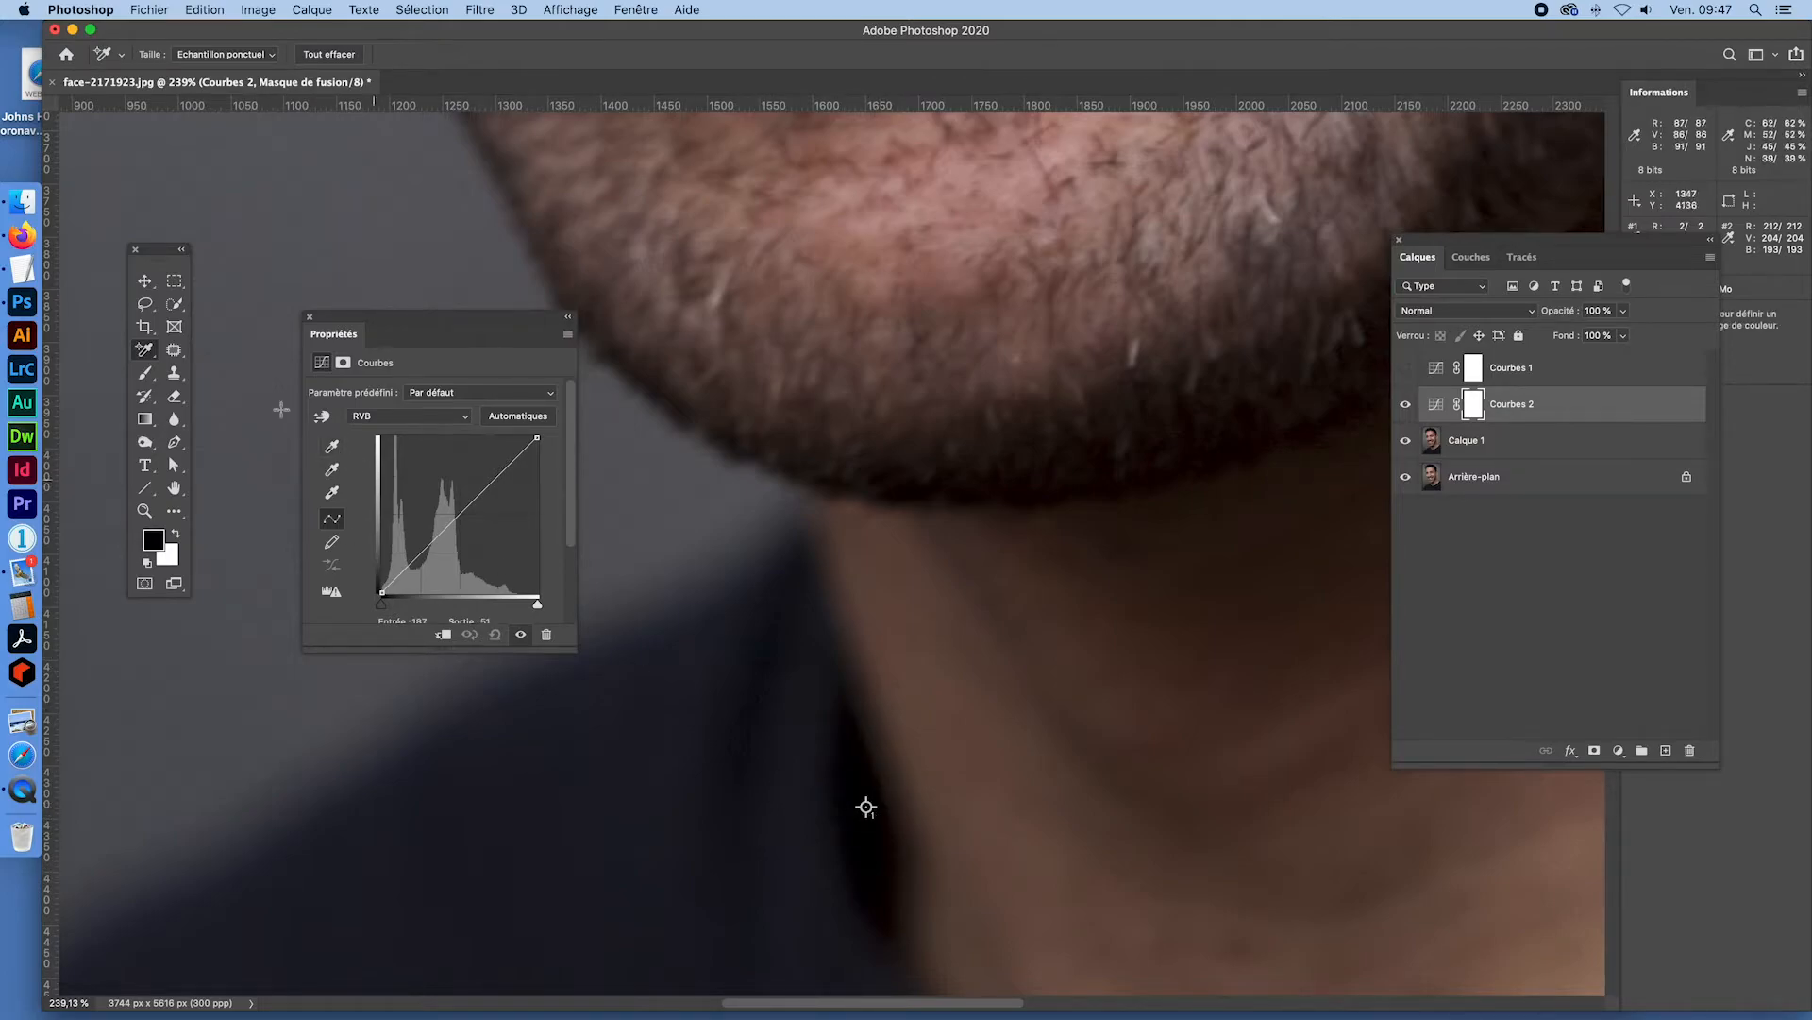
{"action": "left_click", "coordinate": [333, 447]}
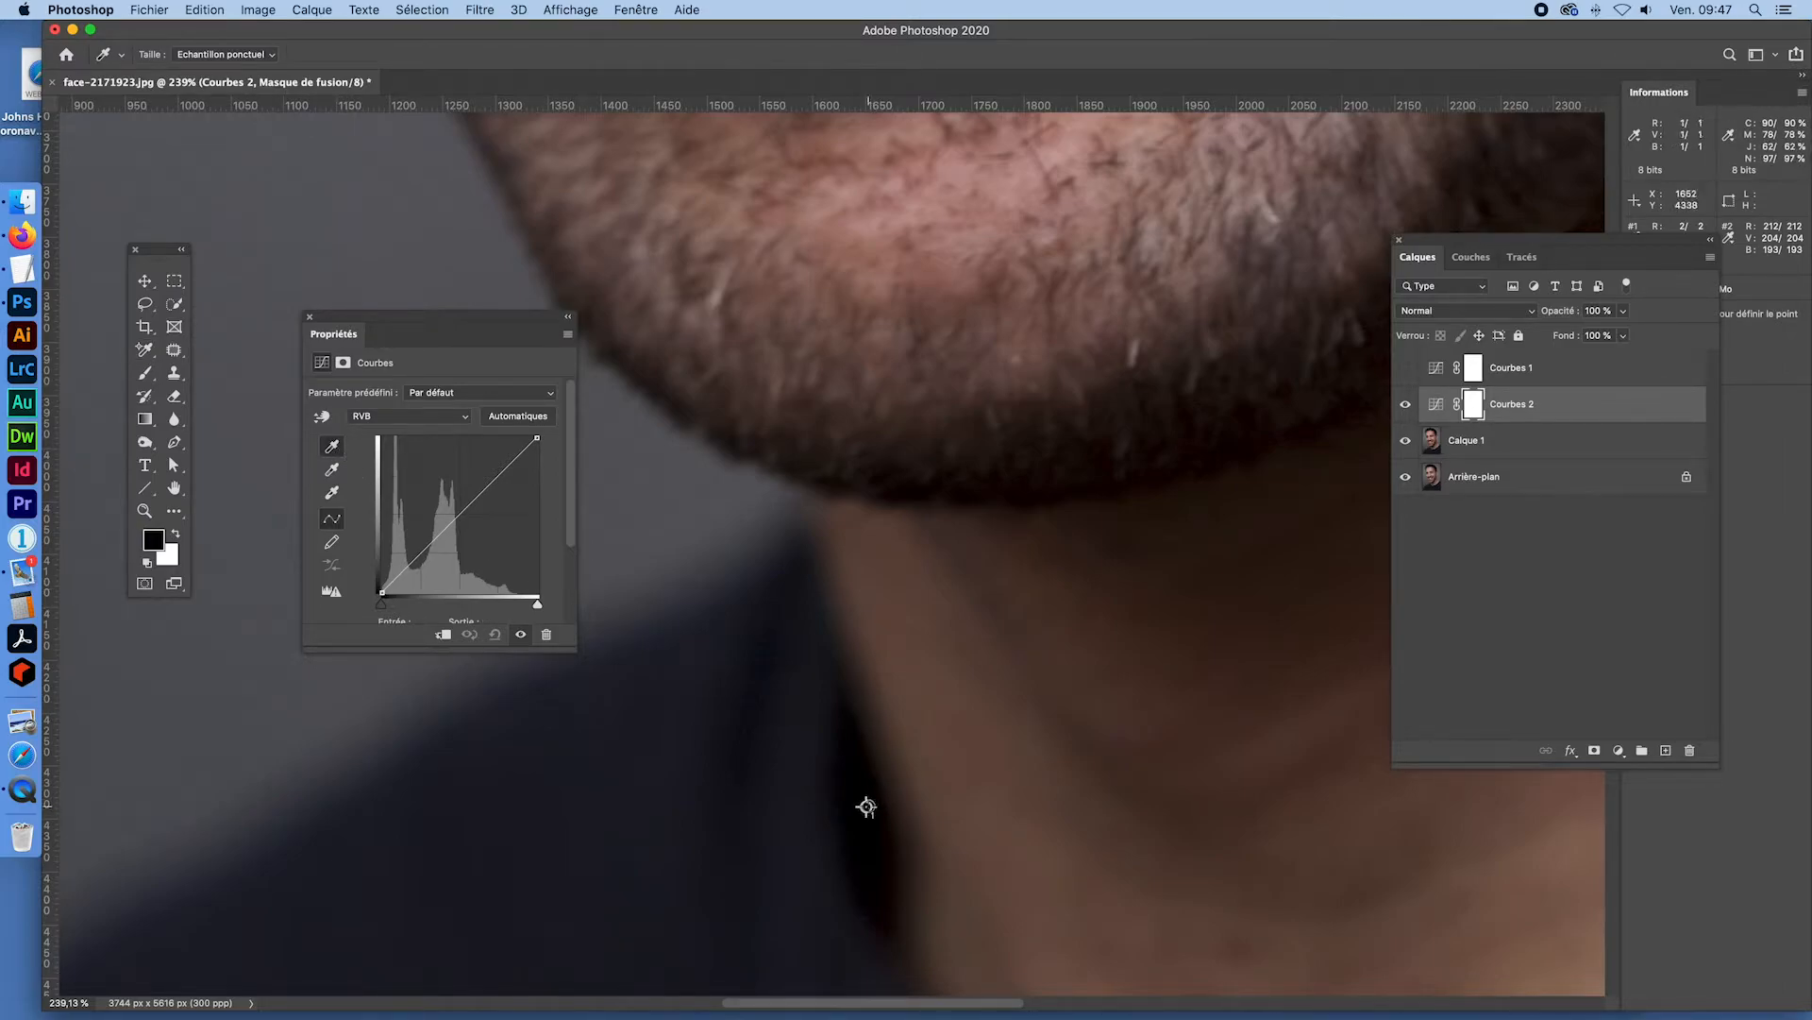
{"action": "left_click", "coordinate": [865, 807]}
- Set the white point of the Courbes 2 layer on the second colour sampler, on the front tooth
{"action": "left_click_drag", "start_coordinate": [1062, 304], "coordinate": [869, 644]}
{"action": "left_click_drag", "start_coordinate": [1157, 362], "coordinate": [977, 719]}
{"action": "left_click_drag", "start_coordinate": [1129, 399], "coordinate": [1158, 586]}
{"action": "left_click_drag", "start_coordinate": [721, 526], "coordinate": [1086, 474]}
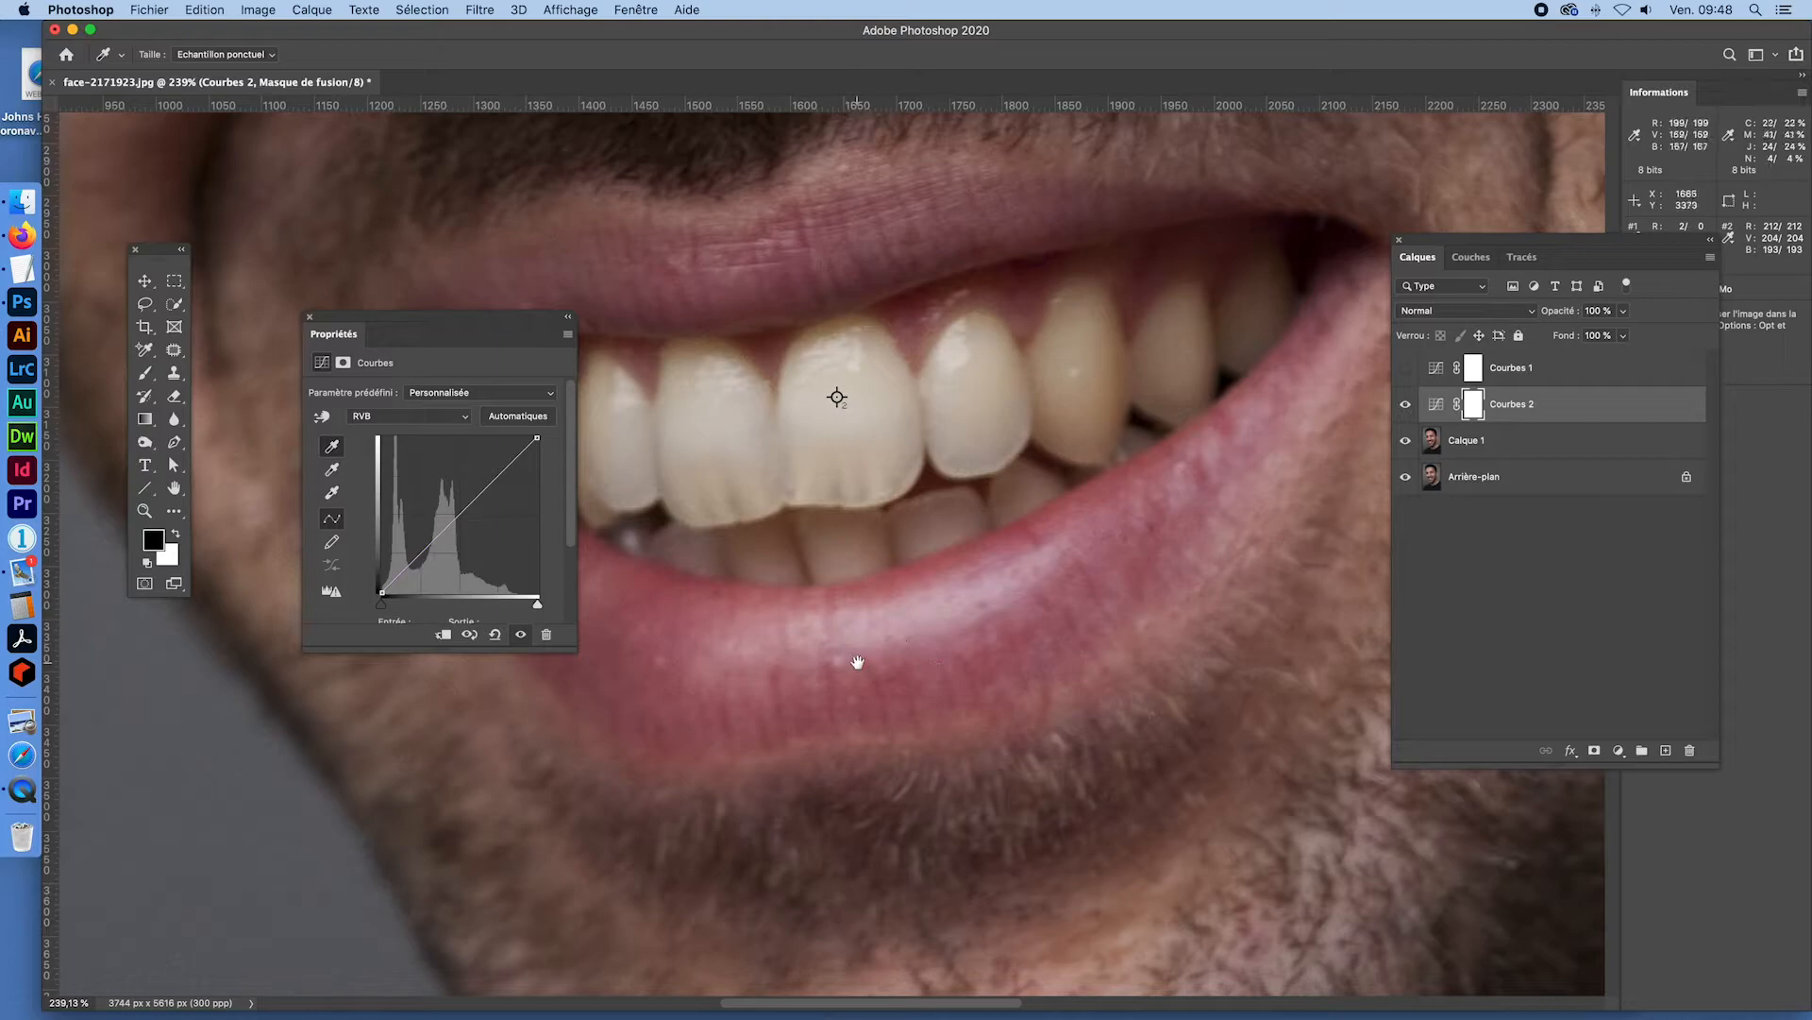
{"action": "left_click_drag", "start_coordinate": [883, 562], "coordinate": [784, 800]}
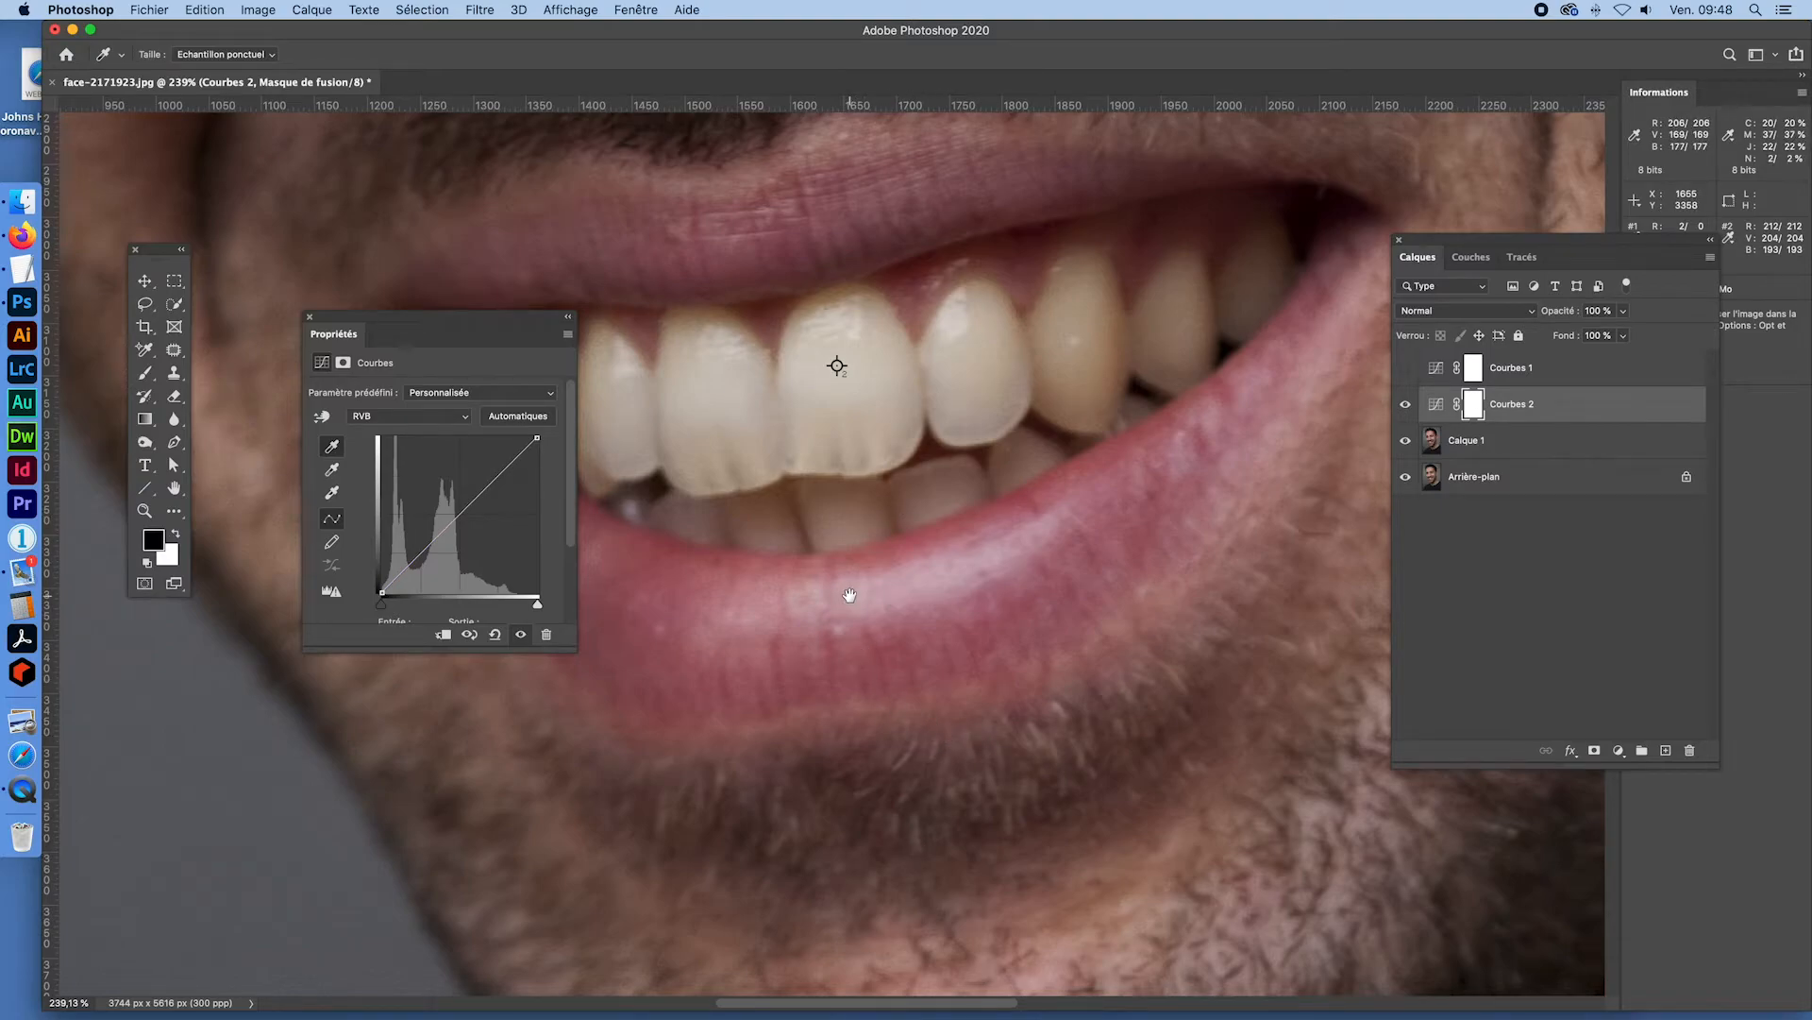
{"action": "scroll", "coordinate": [878, 493], "scroll_direction": "up", "scroll_amount": 5}
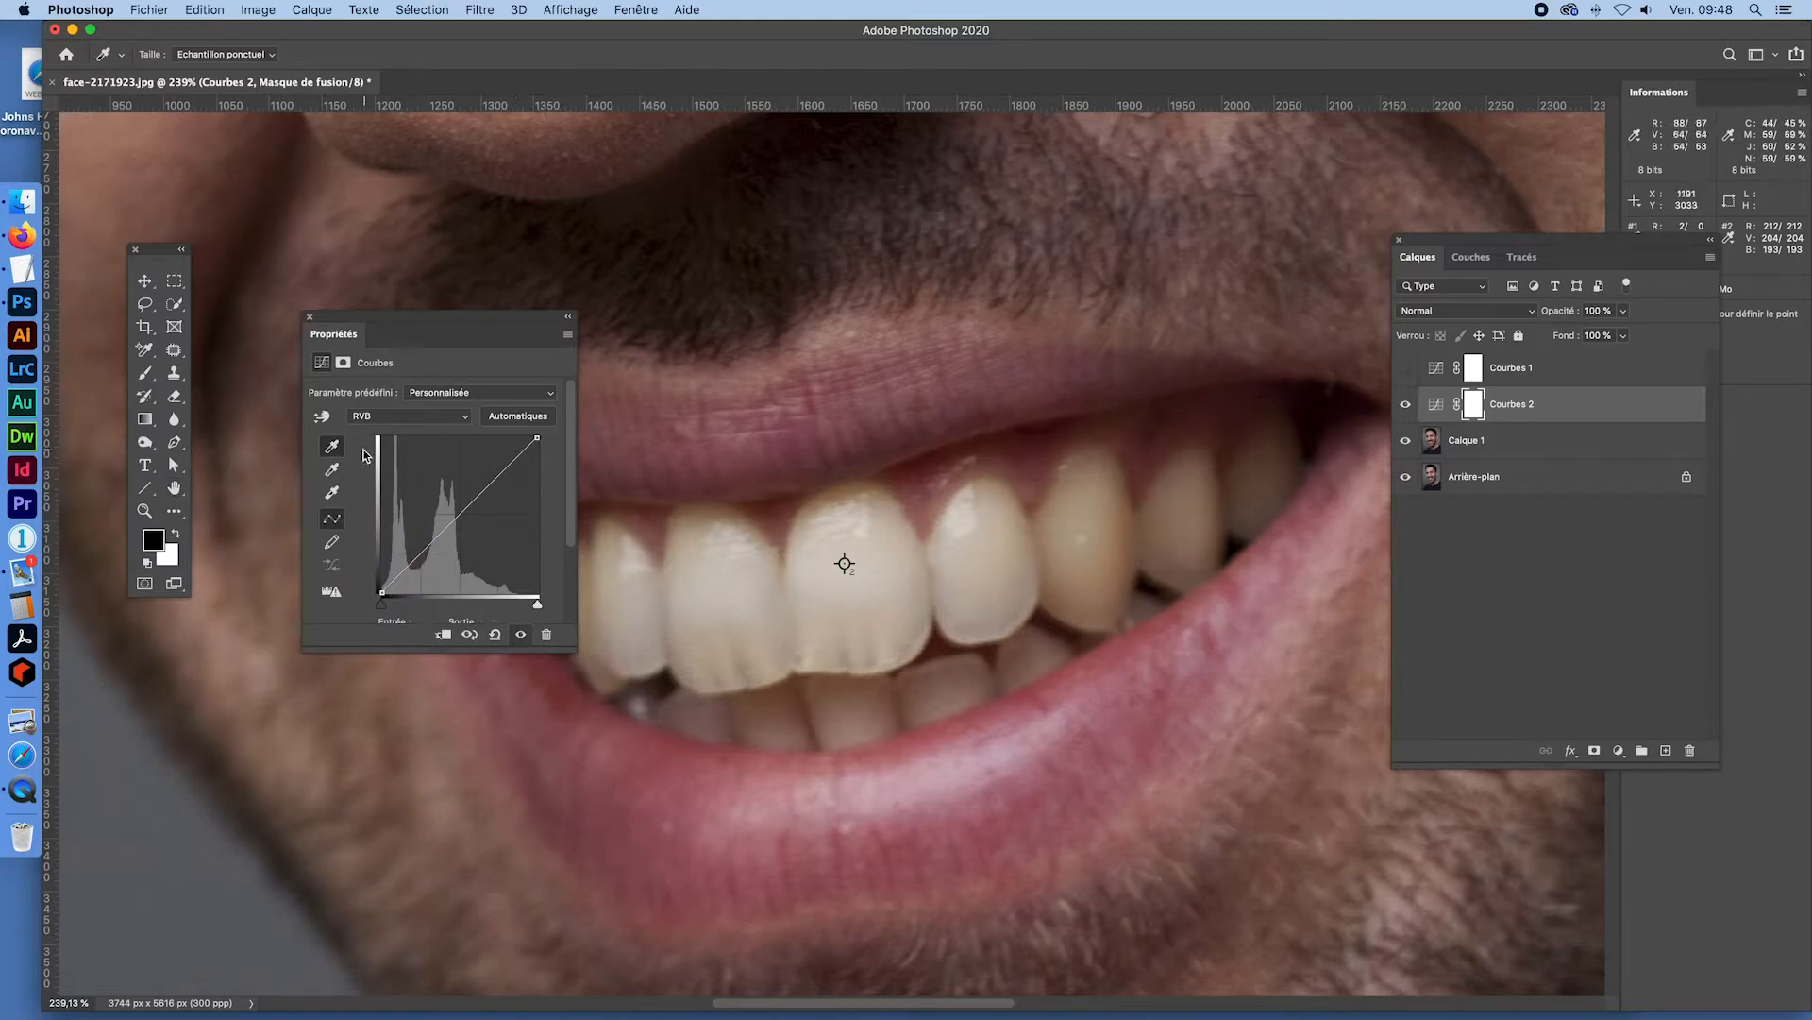
{"action": "left_click", "coordinate": [332, 495]}
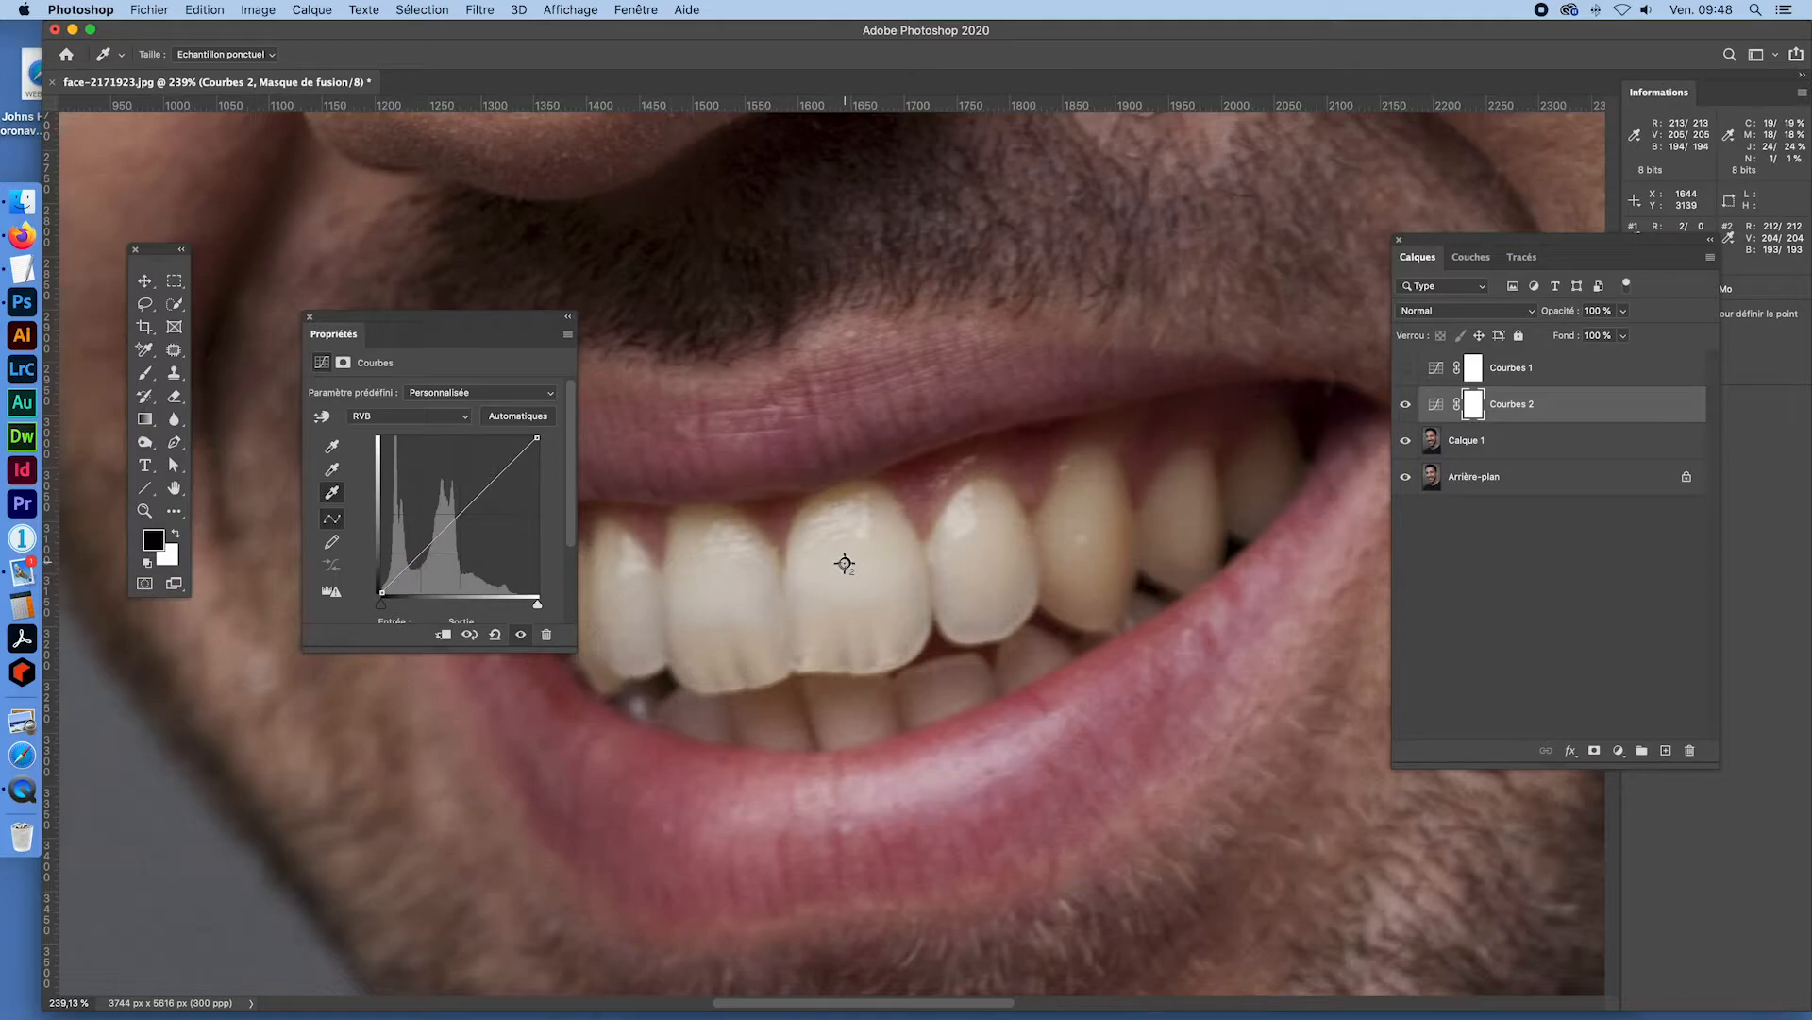
{"action": "left_click", "coordinate": [845, 563]}
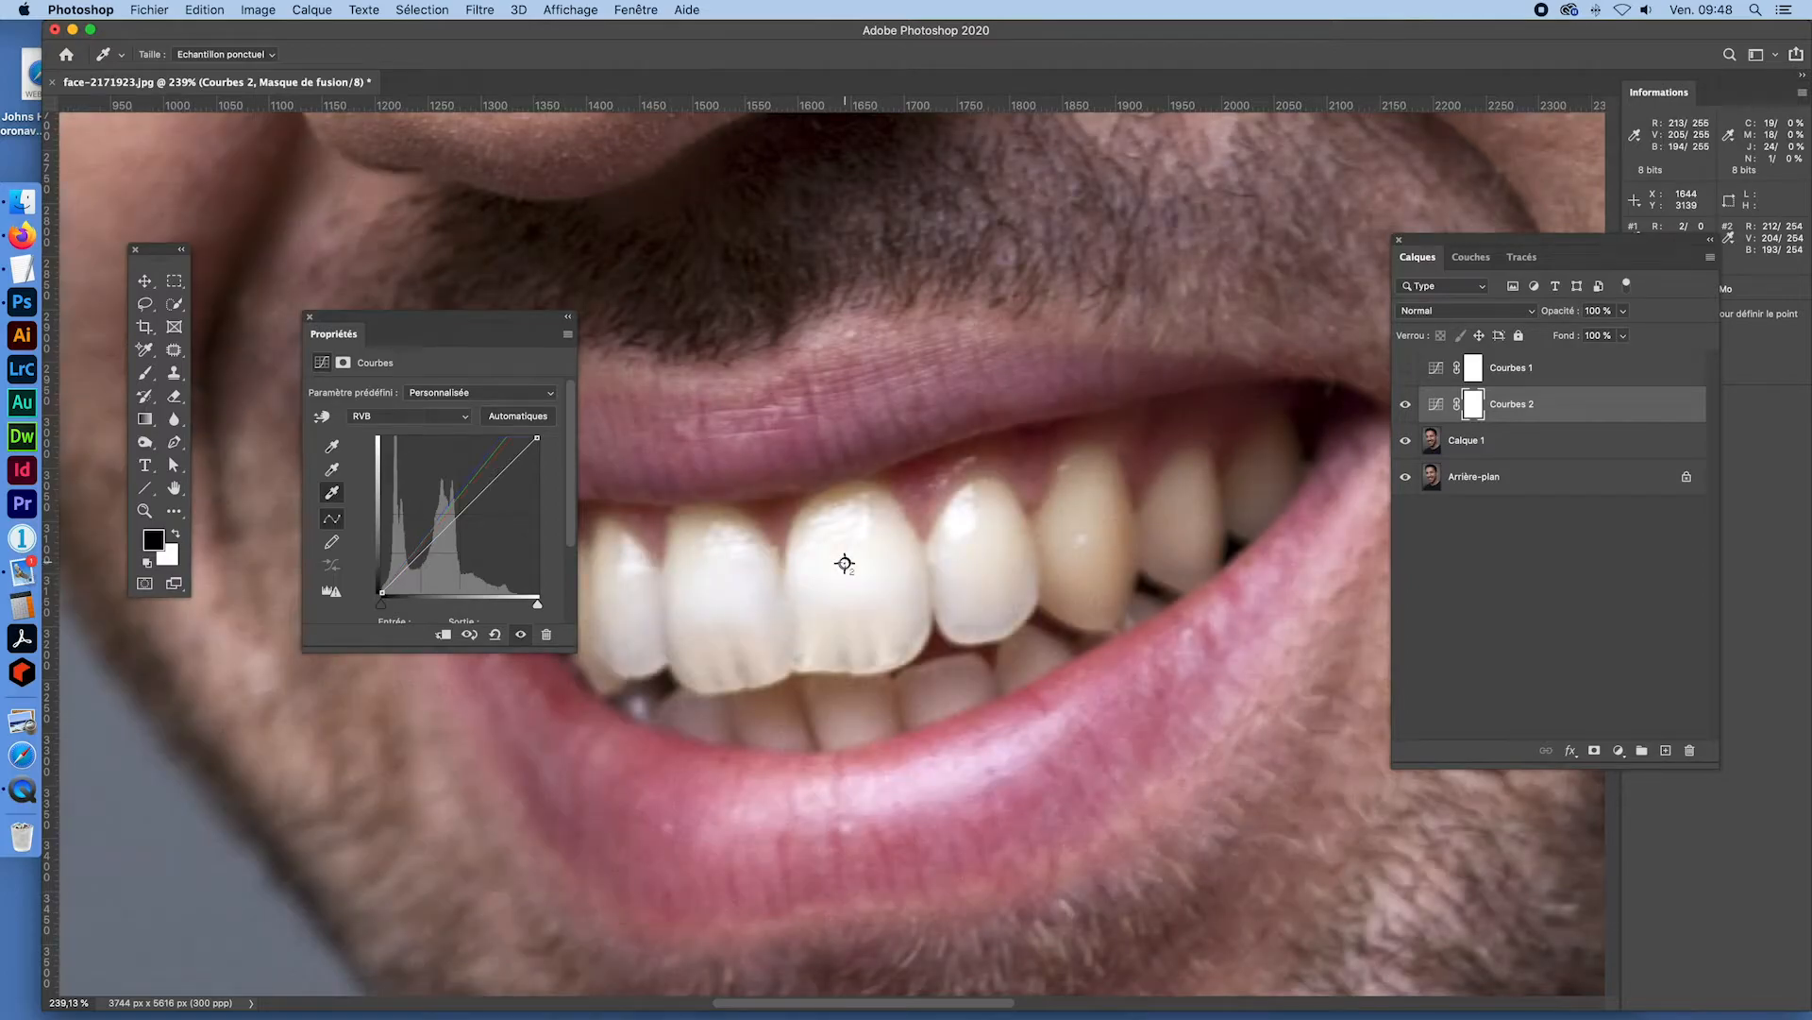
- Compare the whole portrait with and without the Courbes 1 and Courbes 2 corrections, leaving only Courbes 2 visible
{"action": "key", "text": "super+0"}
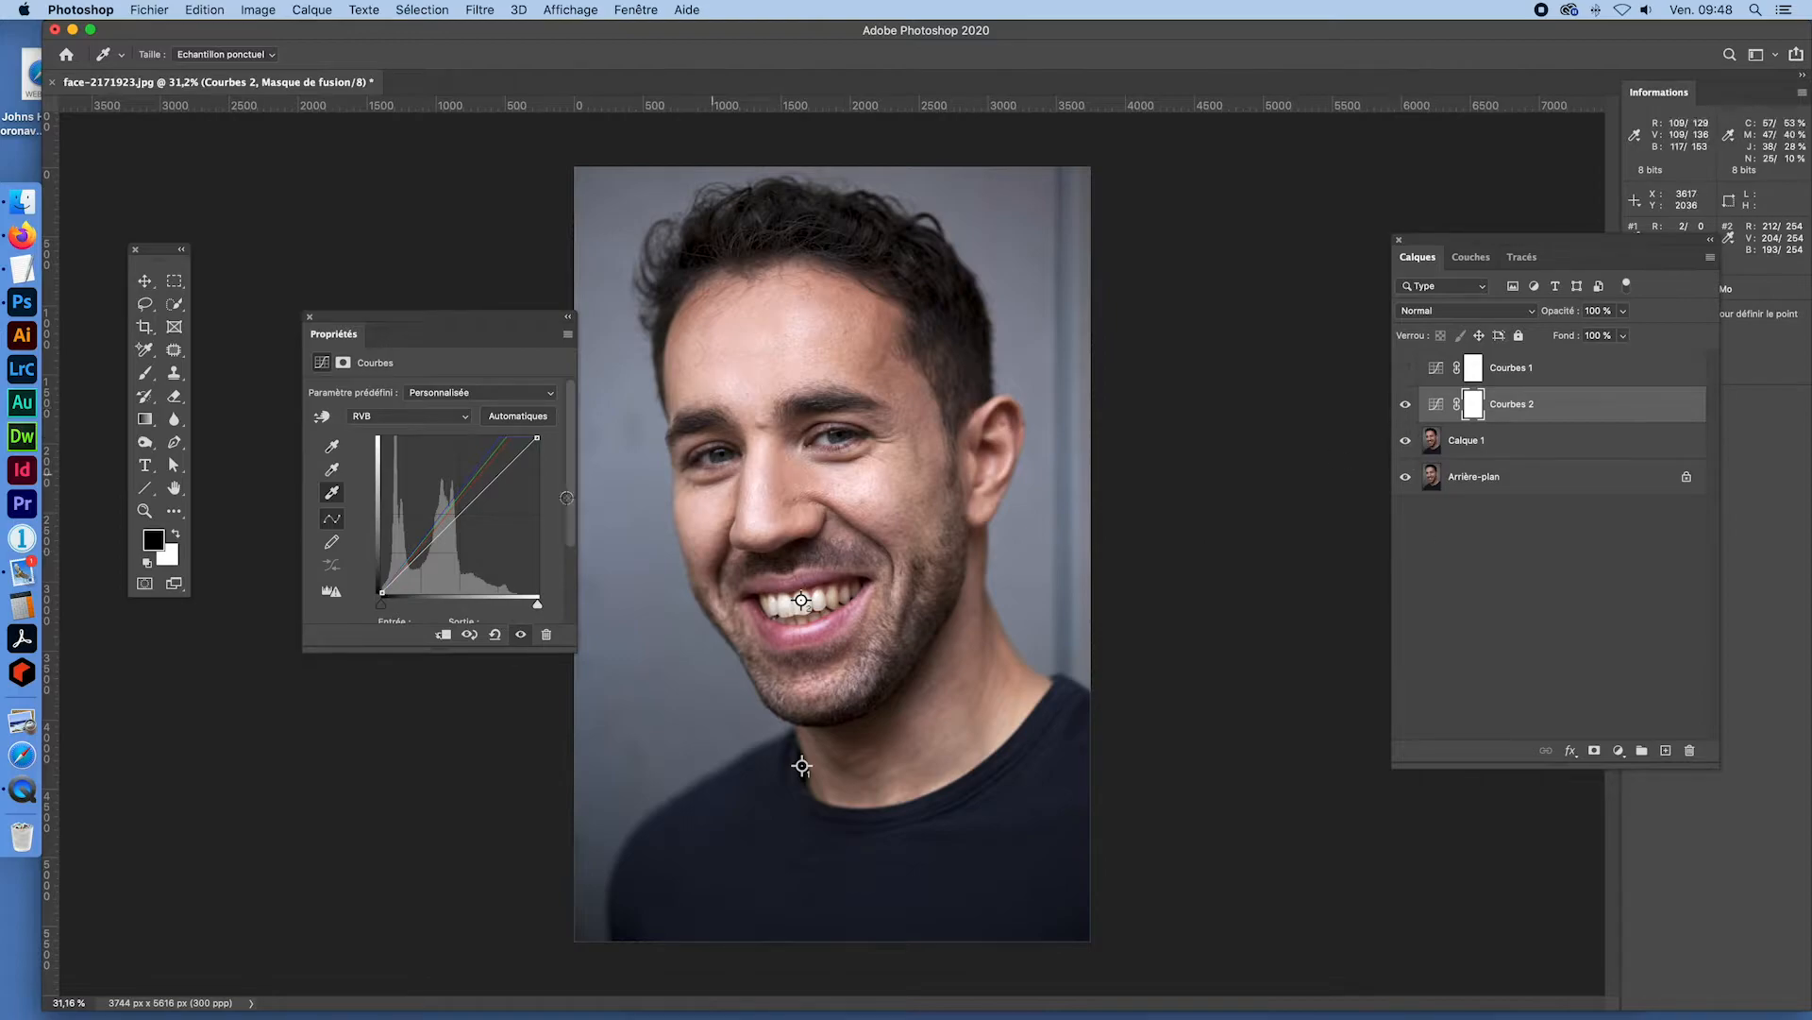
{"action": "left_click", "coordinate": [1406, 405]}
{"action": "left_click", "coordinate": [1406, 368]}
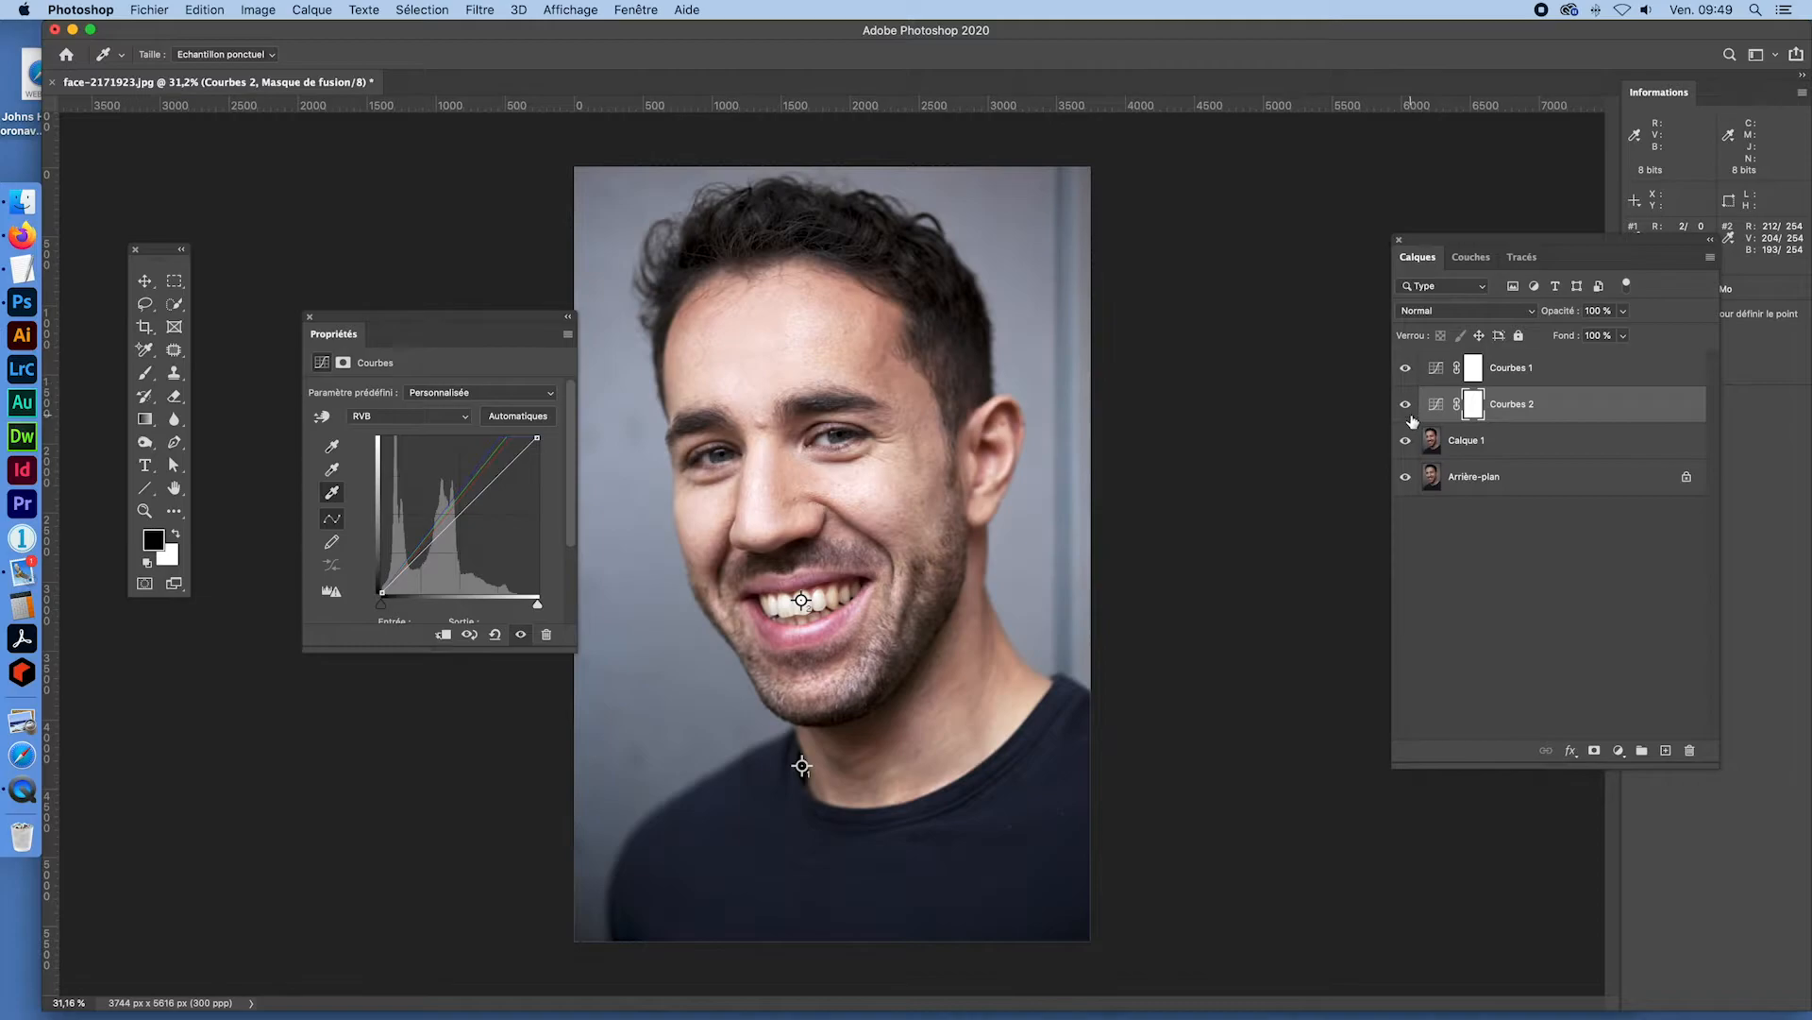
{"action": "left_click", "coordinate": [1406, 405]}
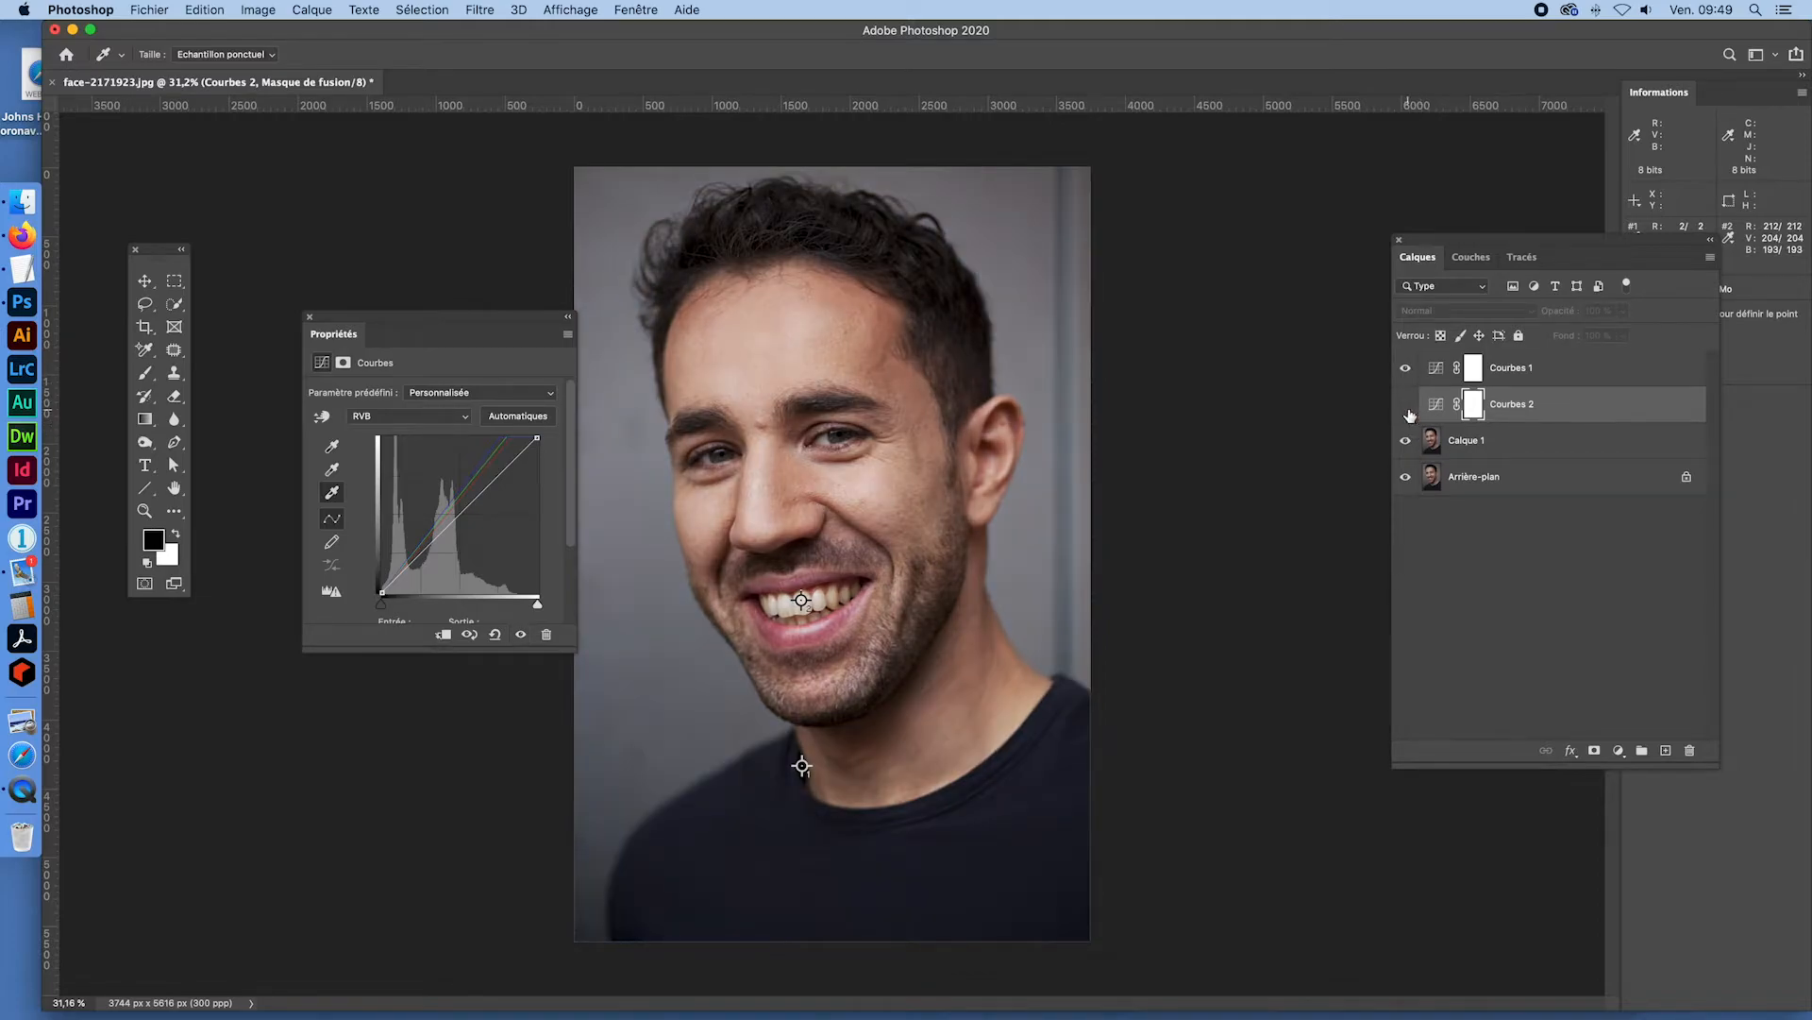
{"action": "left_click", "coordinate": [1406, 405]}
{"action": "left_click", "coordinate": [1405, 368]}
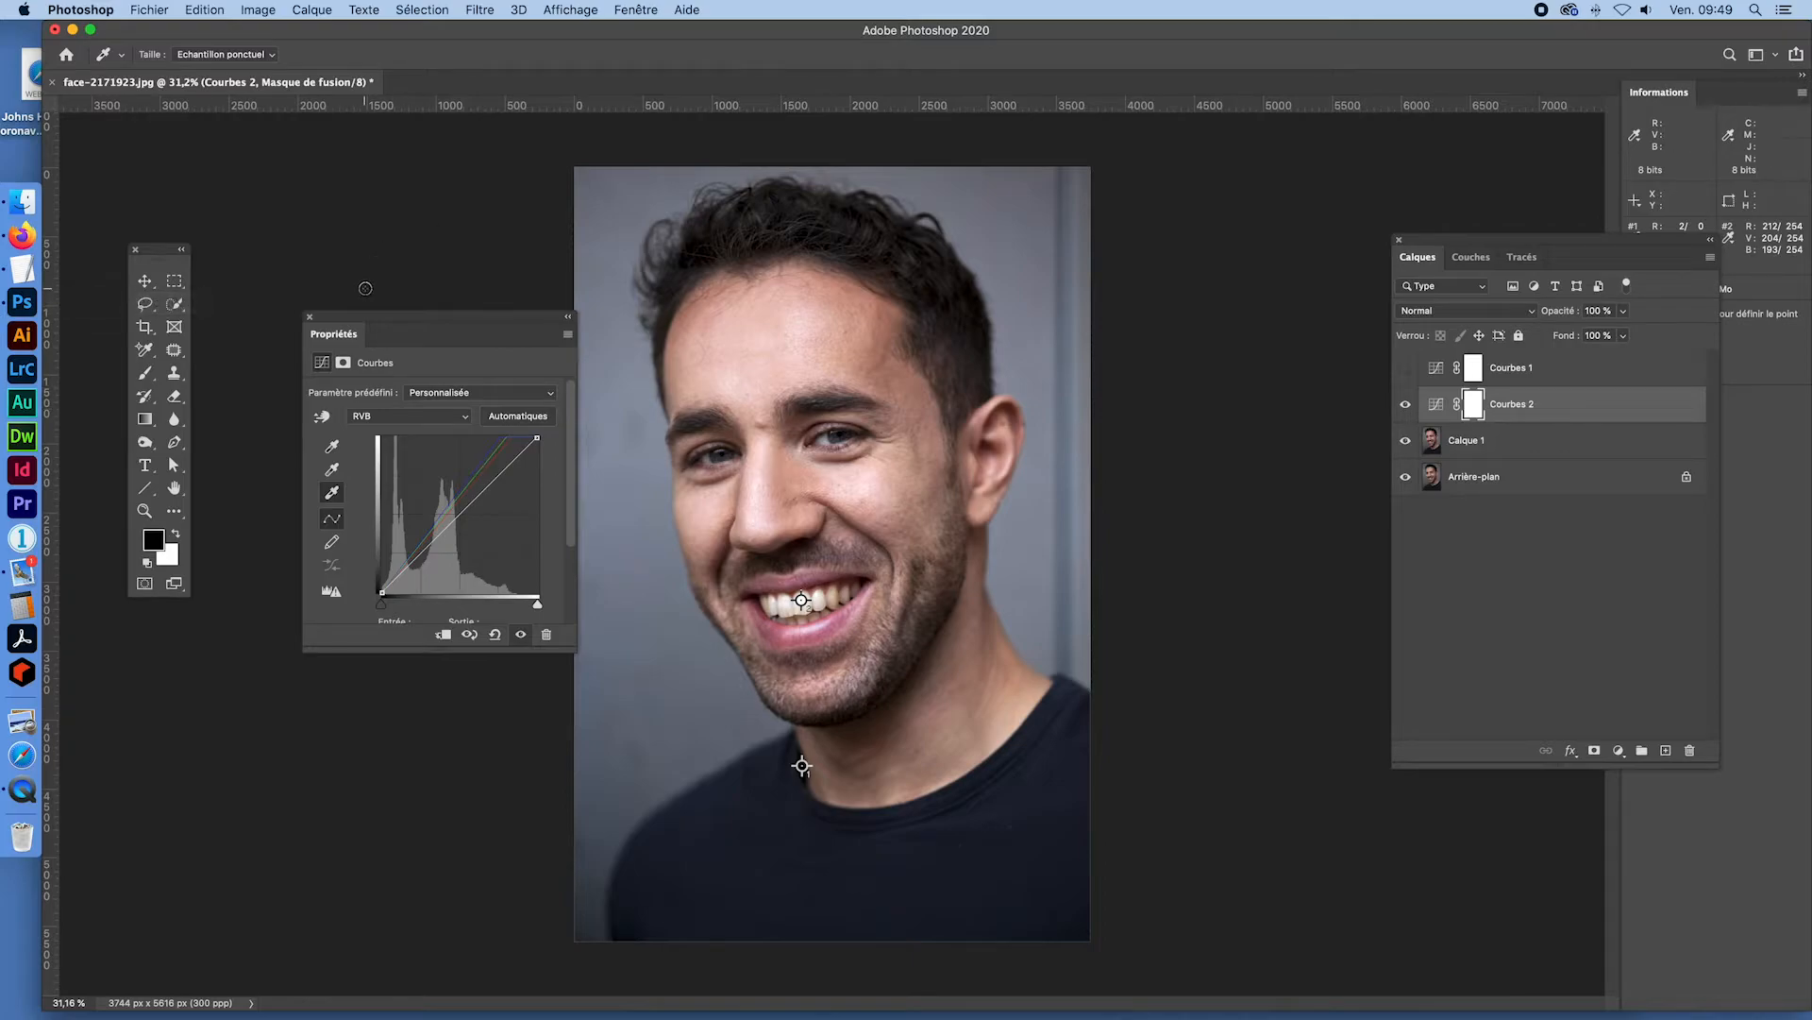
- Close the curve settings and delete the Courbes 1 layer
{"action": "left_click", "coordinate": [309, 319]}
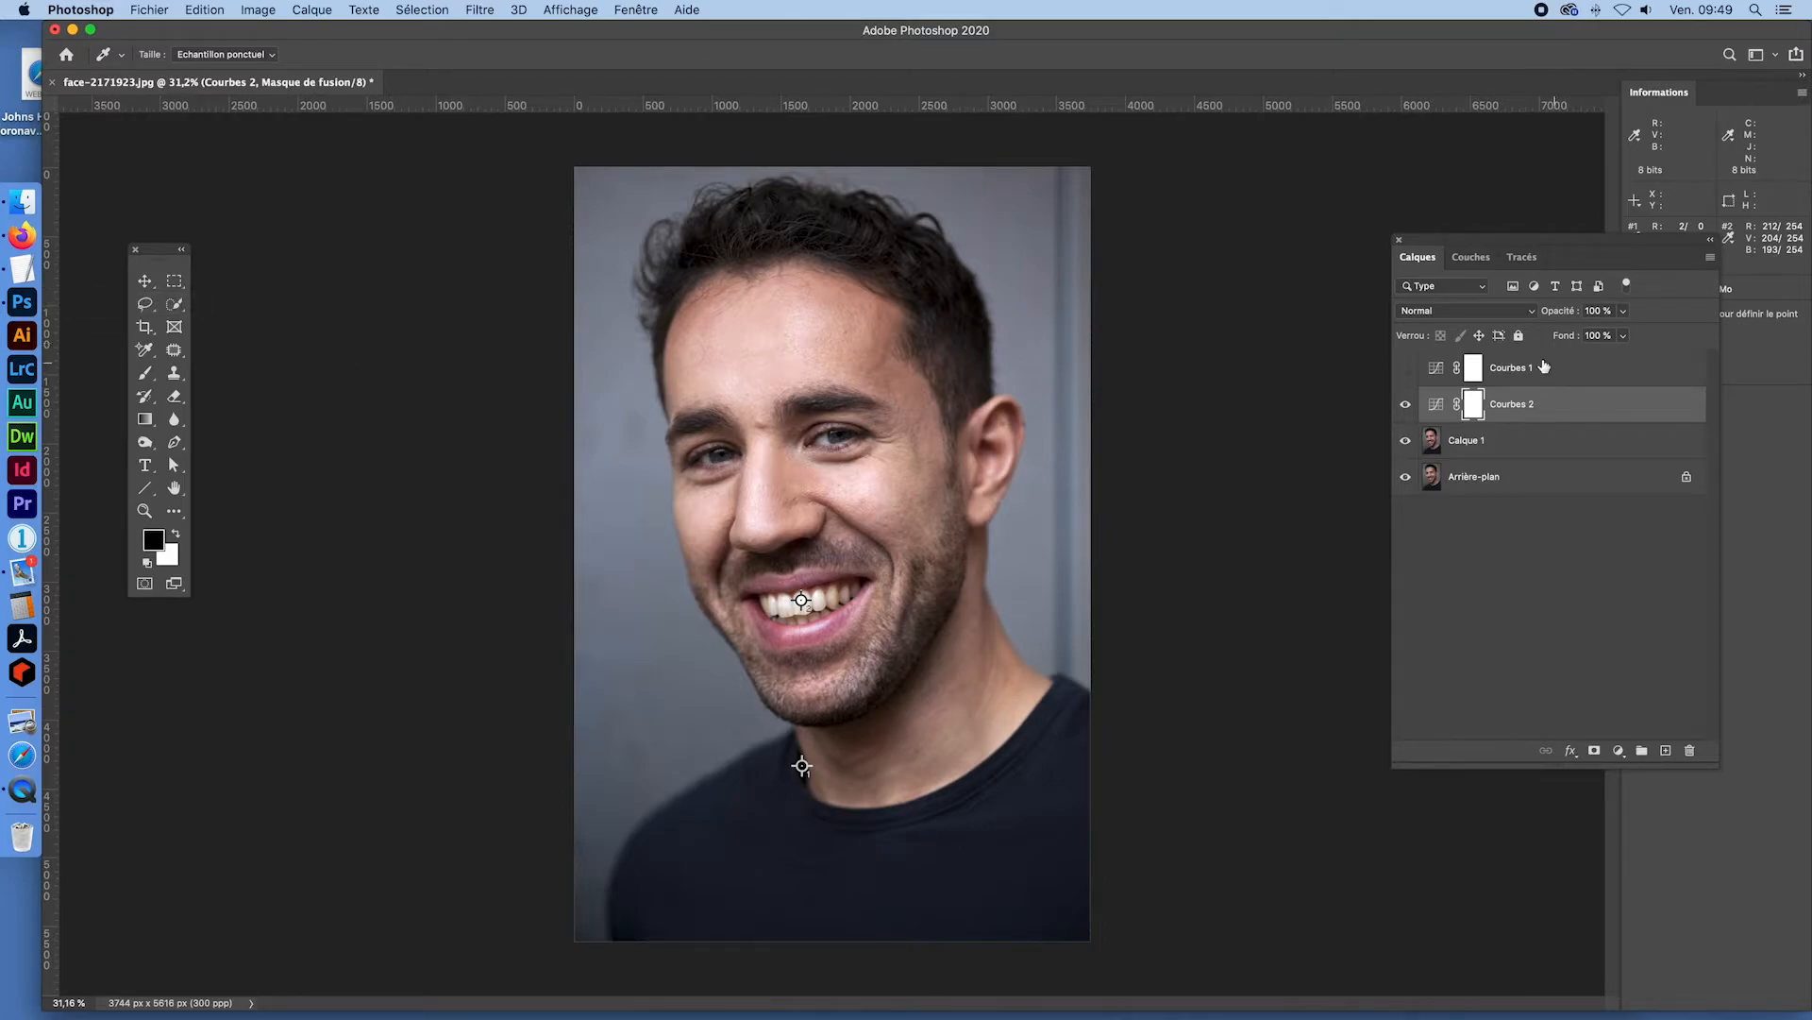
{"action": "left_click", "coordinate": [1445, 373]}
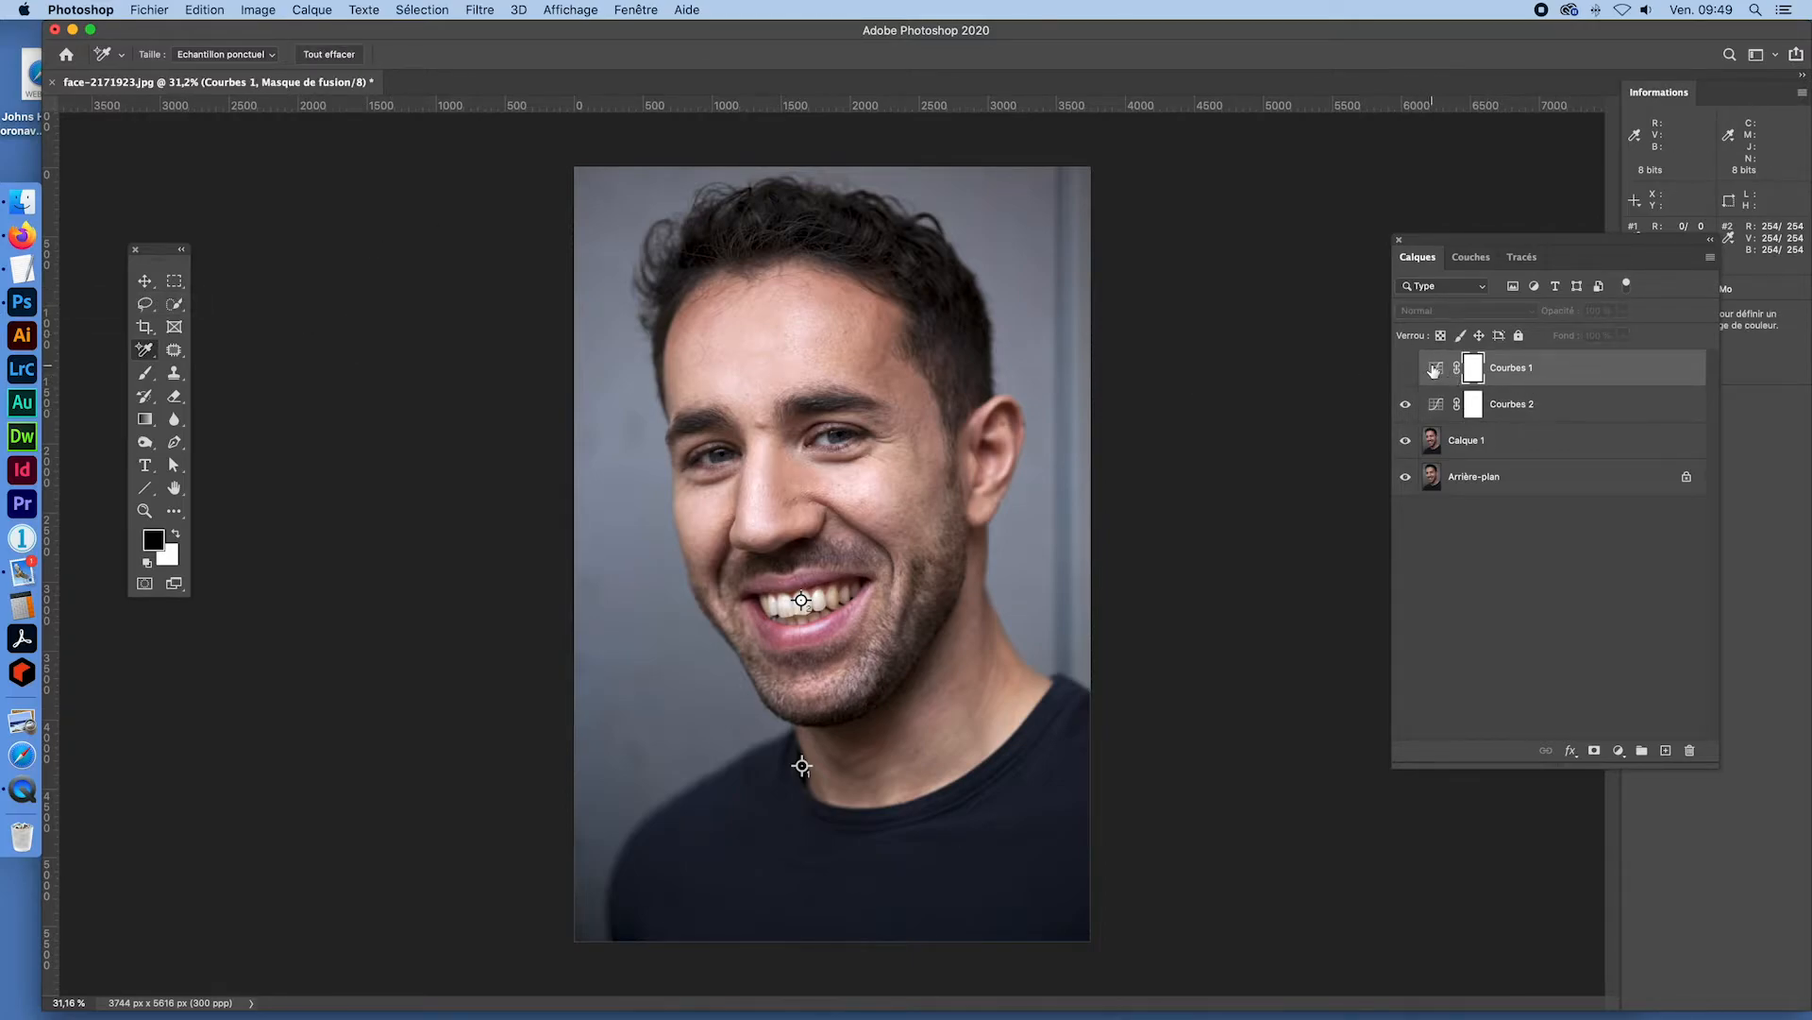
{"action": "left_click_drag", "start_coordinate": [1434, 369], "coordinate": [1690, 749]}
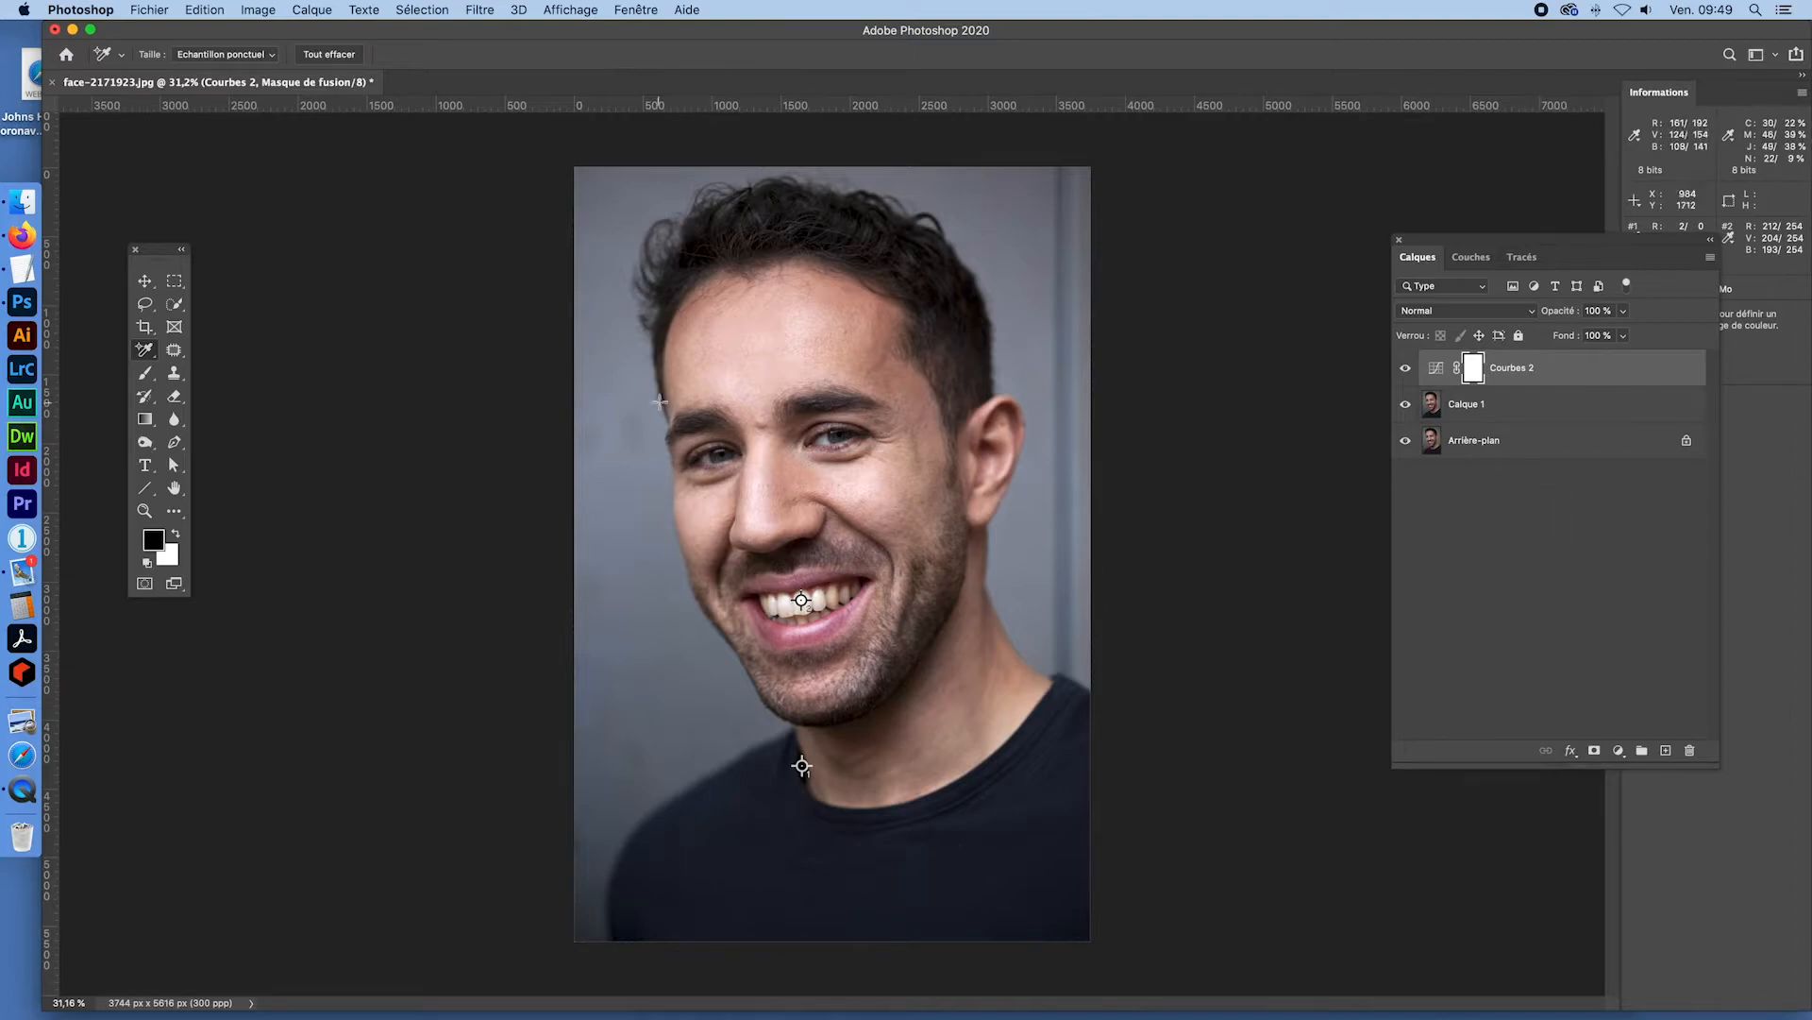
- Add a new empty layer above Courbes 2 and activate the Outil Correcteur localisé for retouching the face
{"action": "key", "text": "super+space"}
{"action": "left_click_drag", "start_coordinate": [758, 427], "coordinate": [810, 445]}
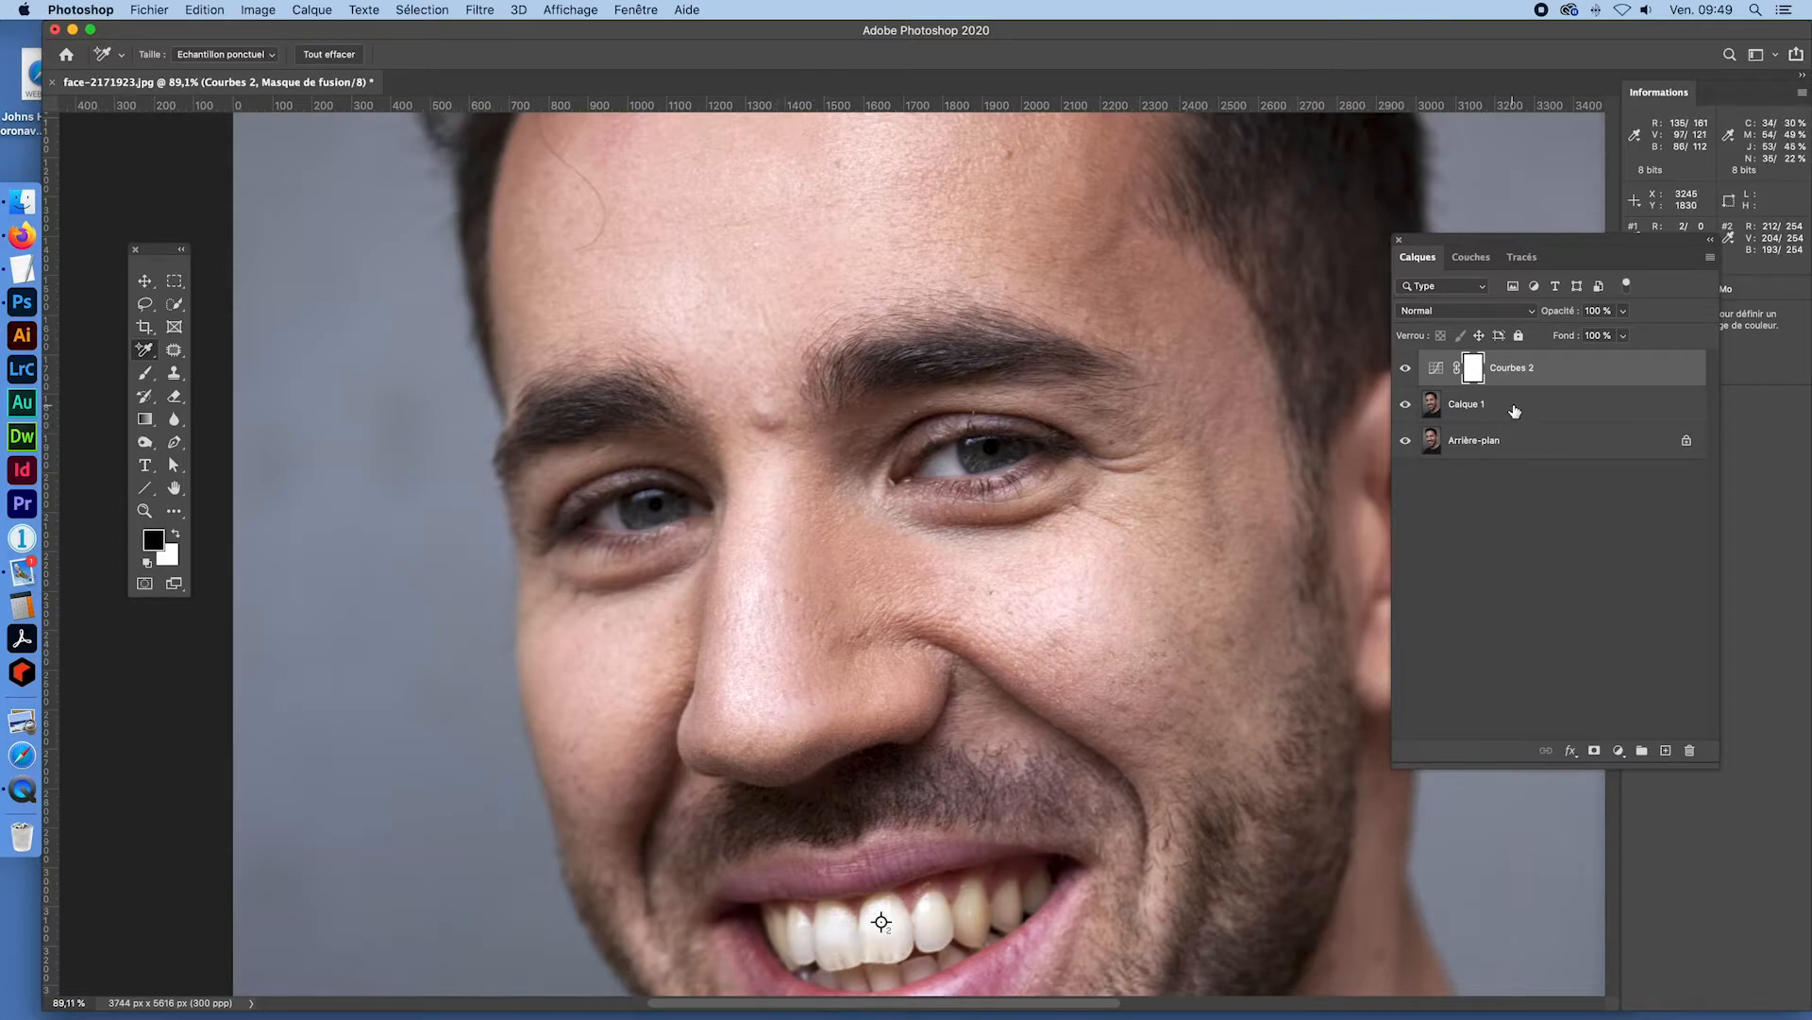
{"action": "left_click", "coordinate": [1667, 751]}
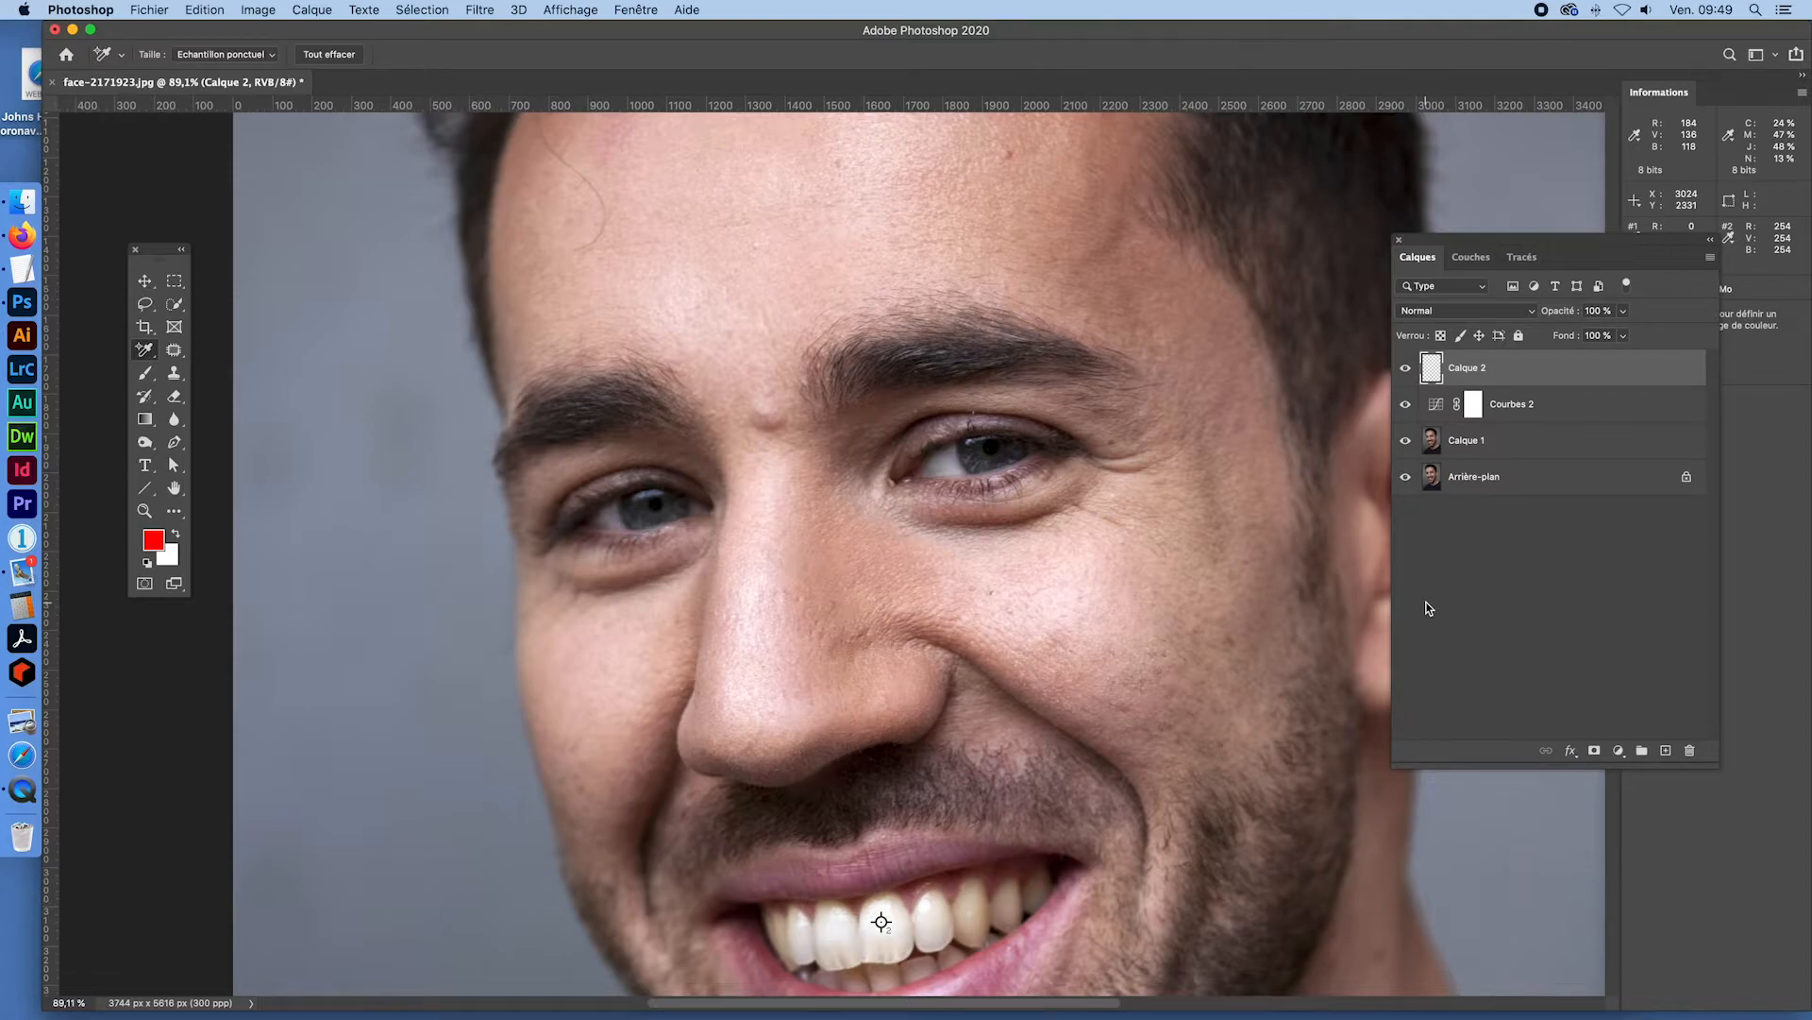
{"action": "left_click", "coordinate": [175, 351]}
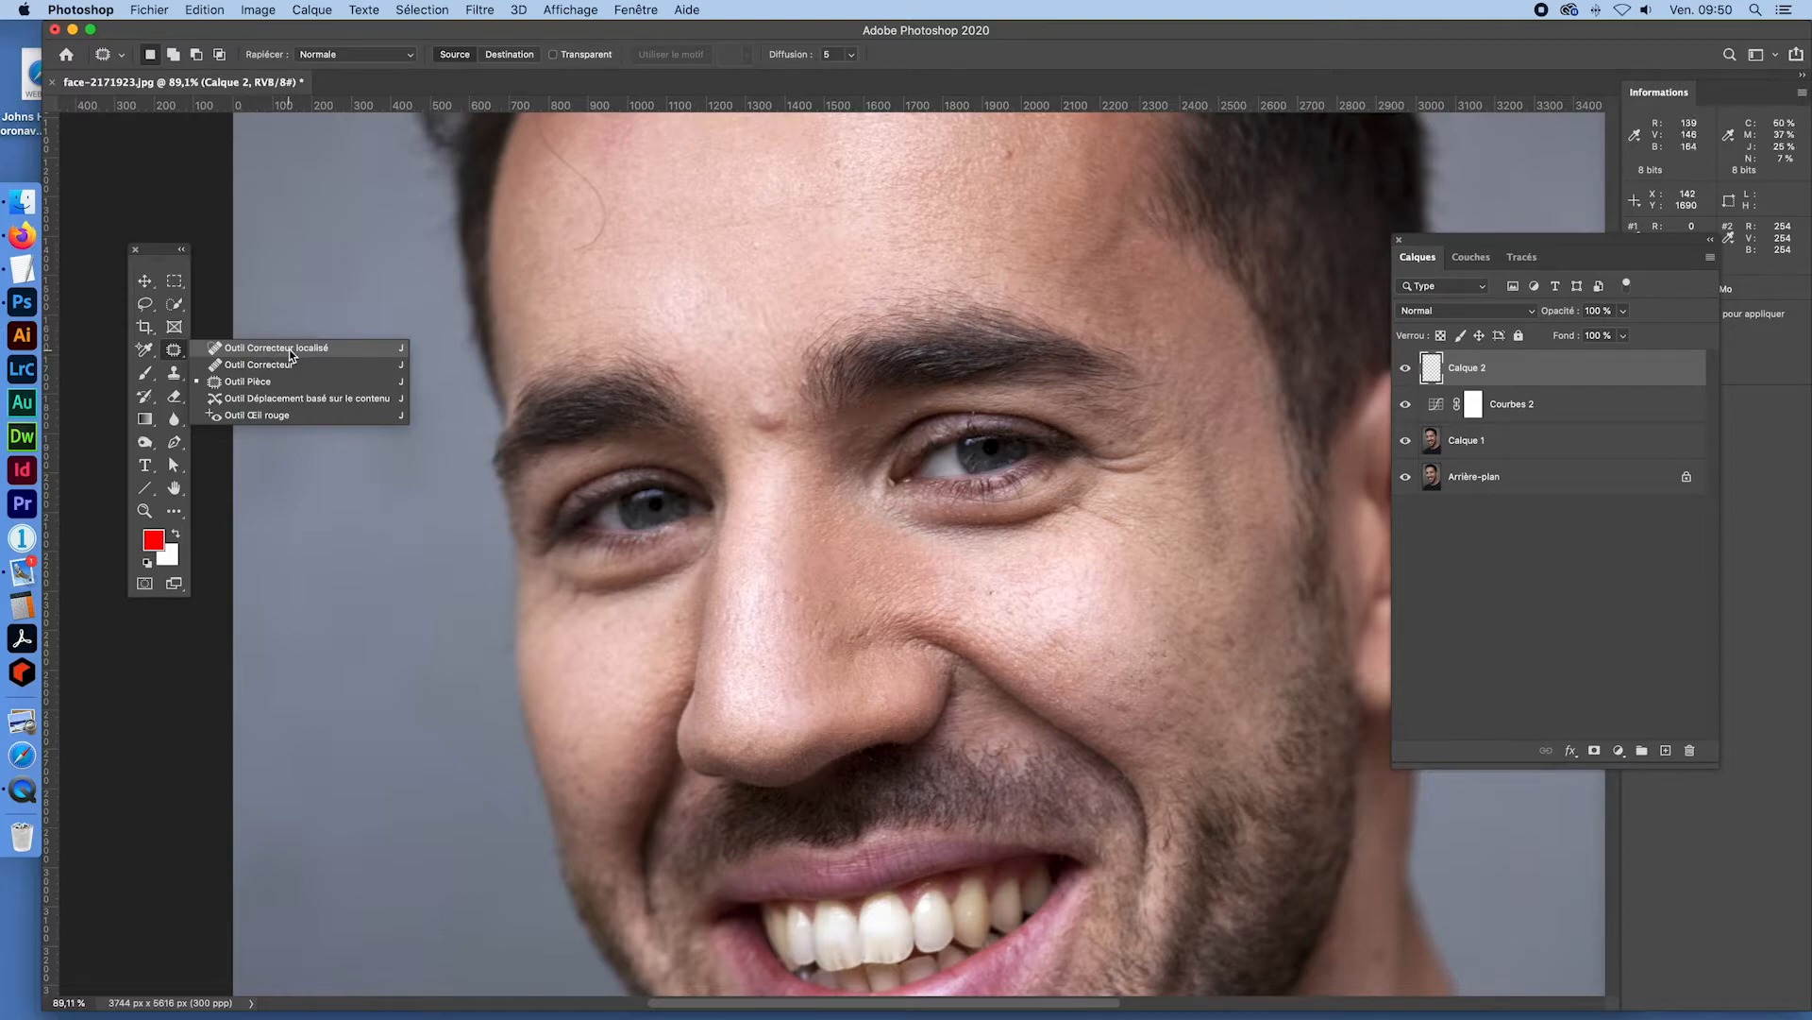
{"action": "left_click", "coordinate": [289, 350]}
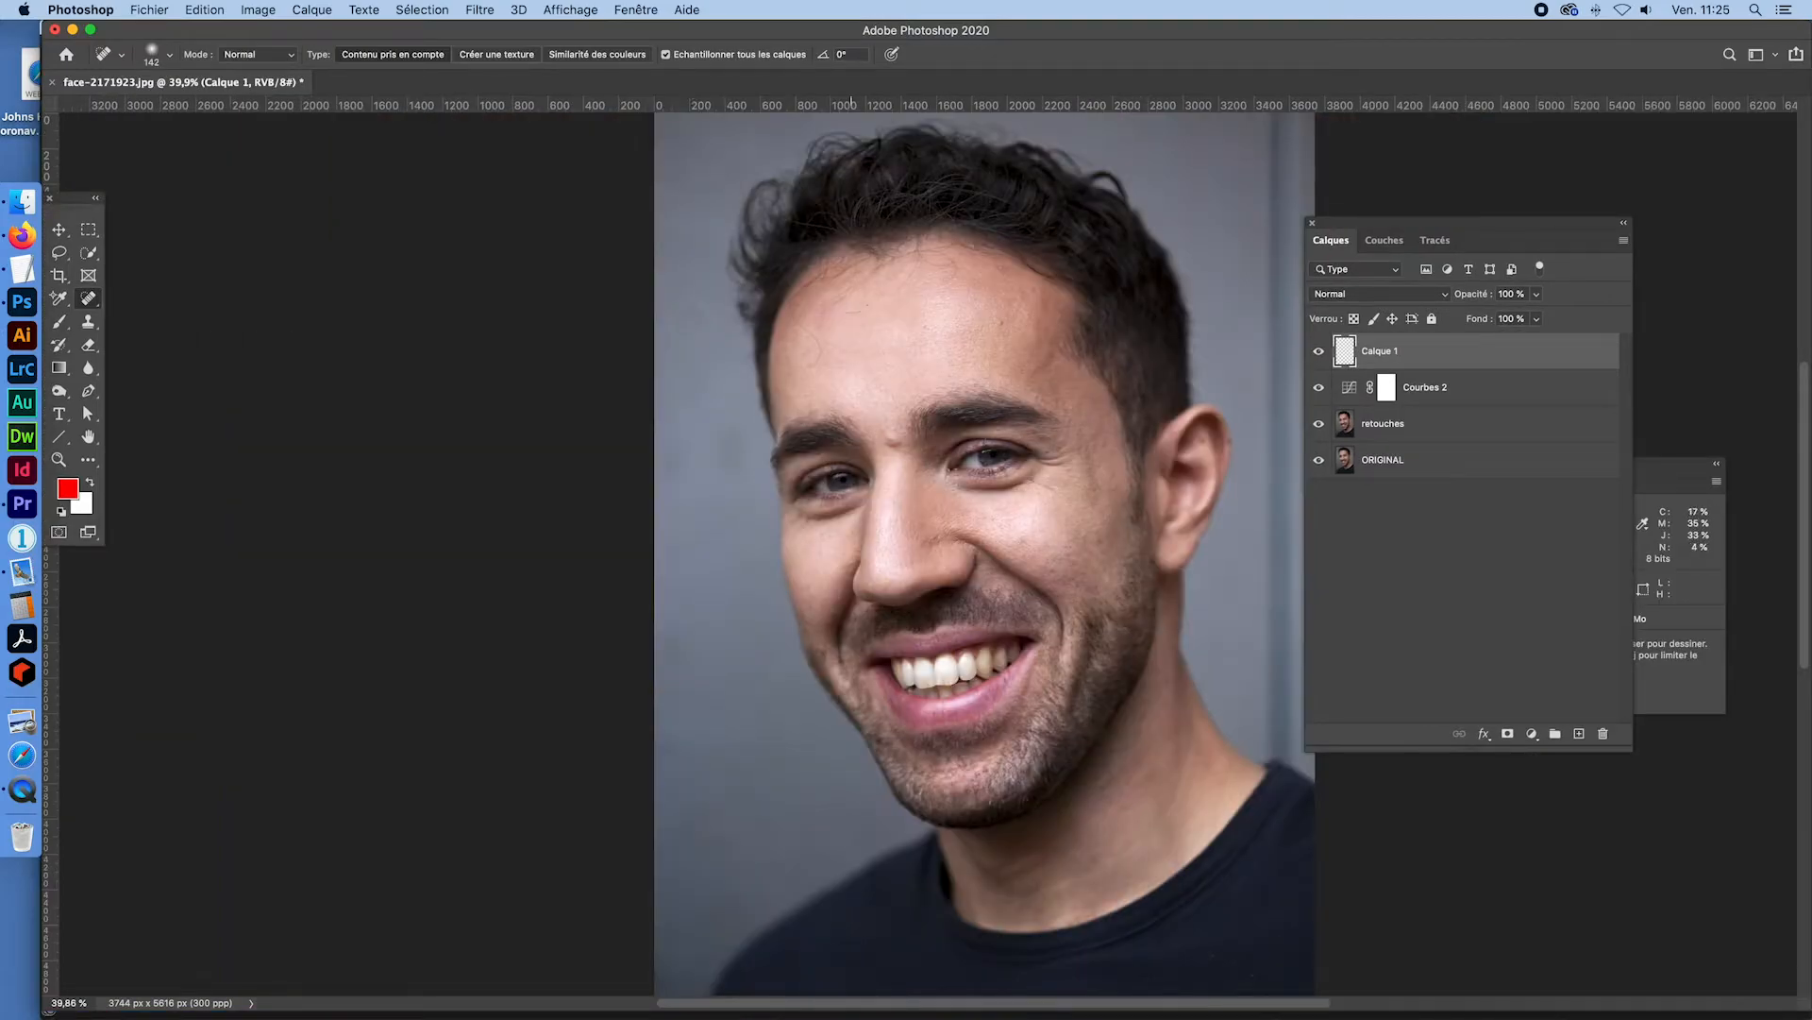
- Prepare the Outil Correcteur localisé for fine work on the forehead with a 17 px brush
{"action": "right_click", "coordinate": [92, 302]}
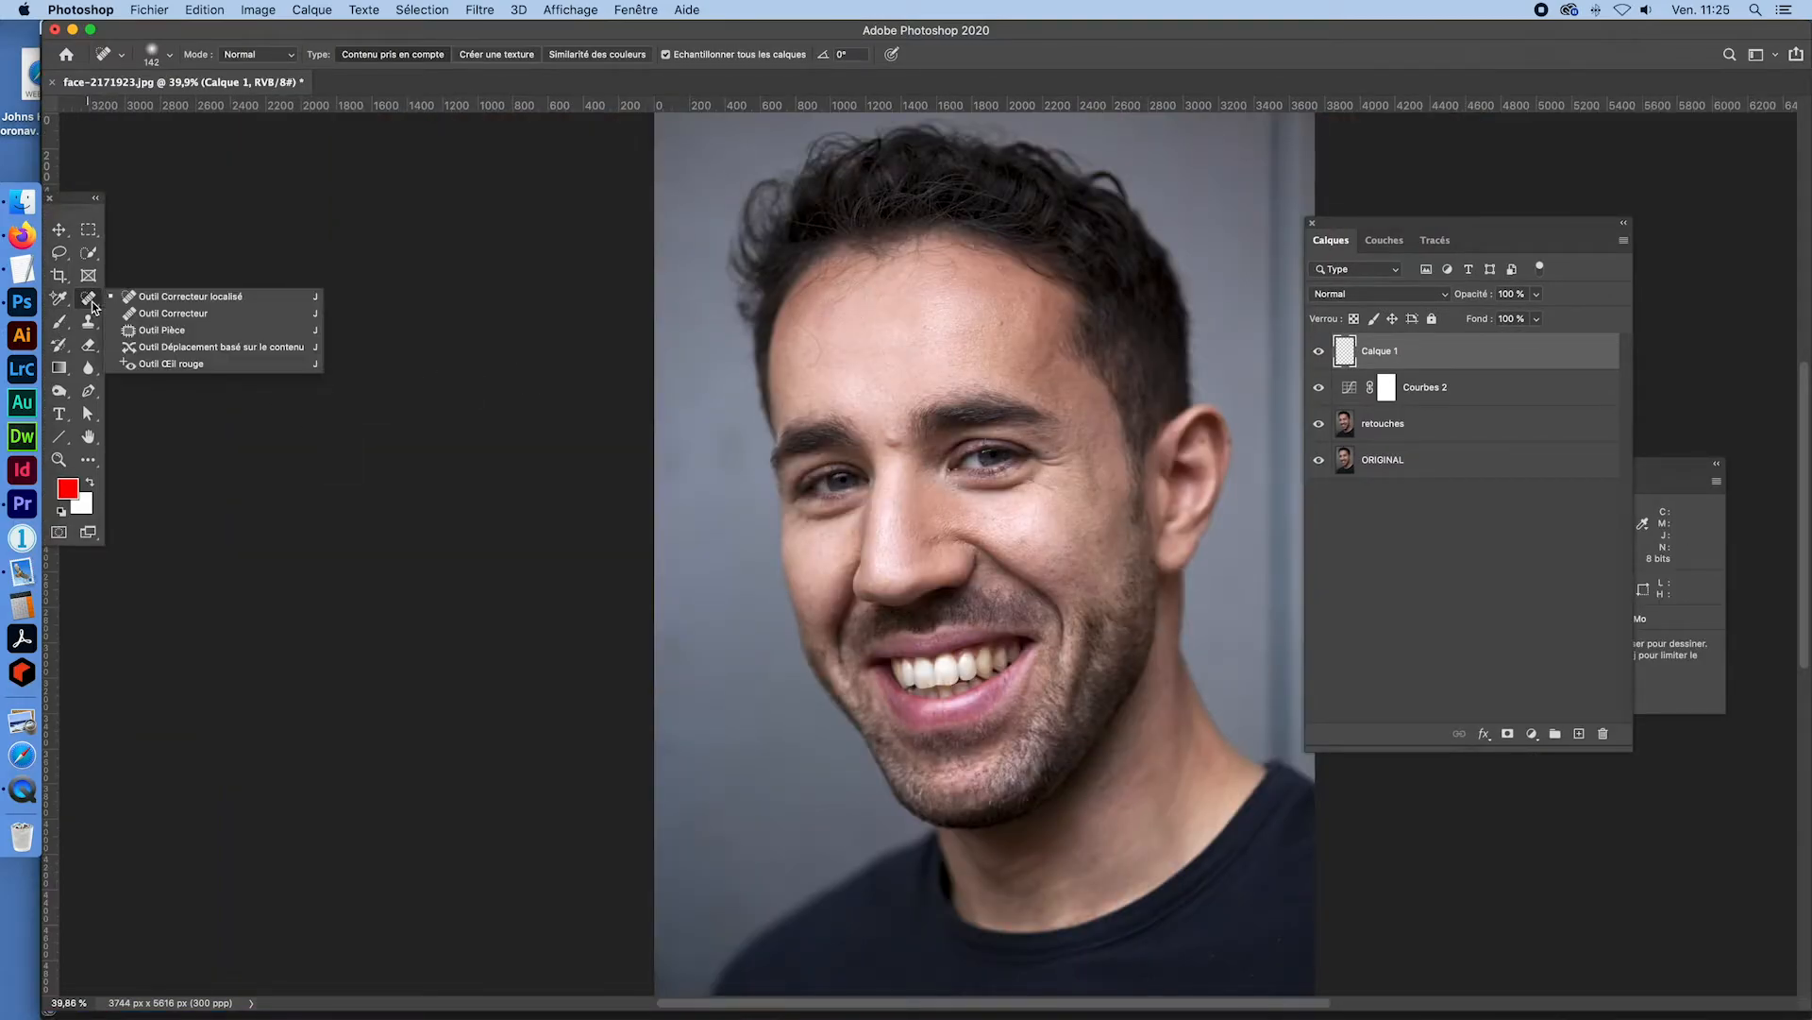
{"action": "left_click", "coordinate": [203, 296]}
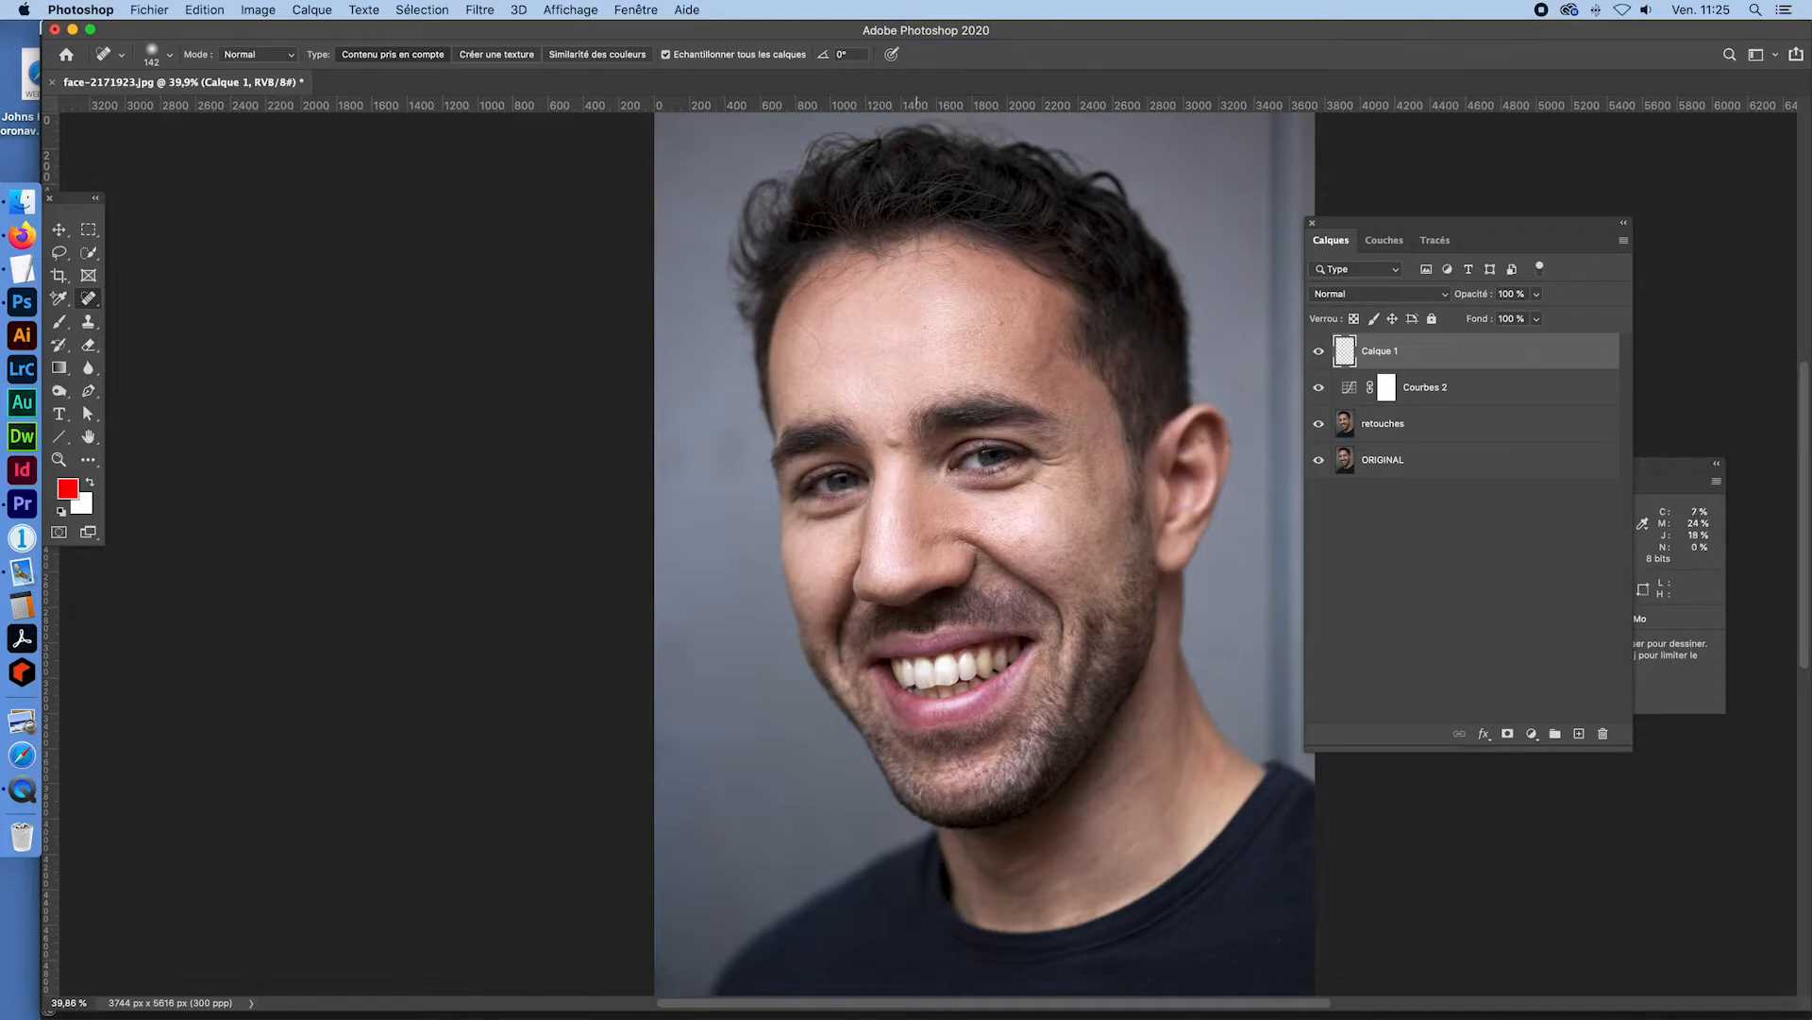
{"action": "key", "text": "super+space"}
{"action": "left_click", "coordinate": [845, 269]}
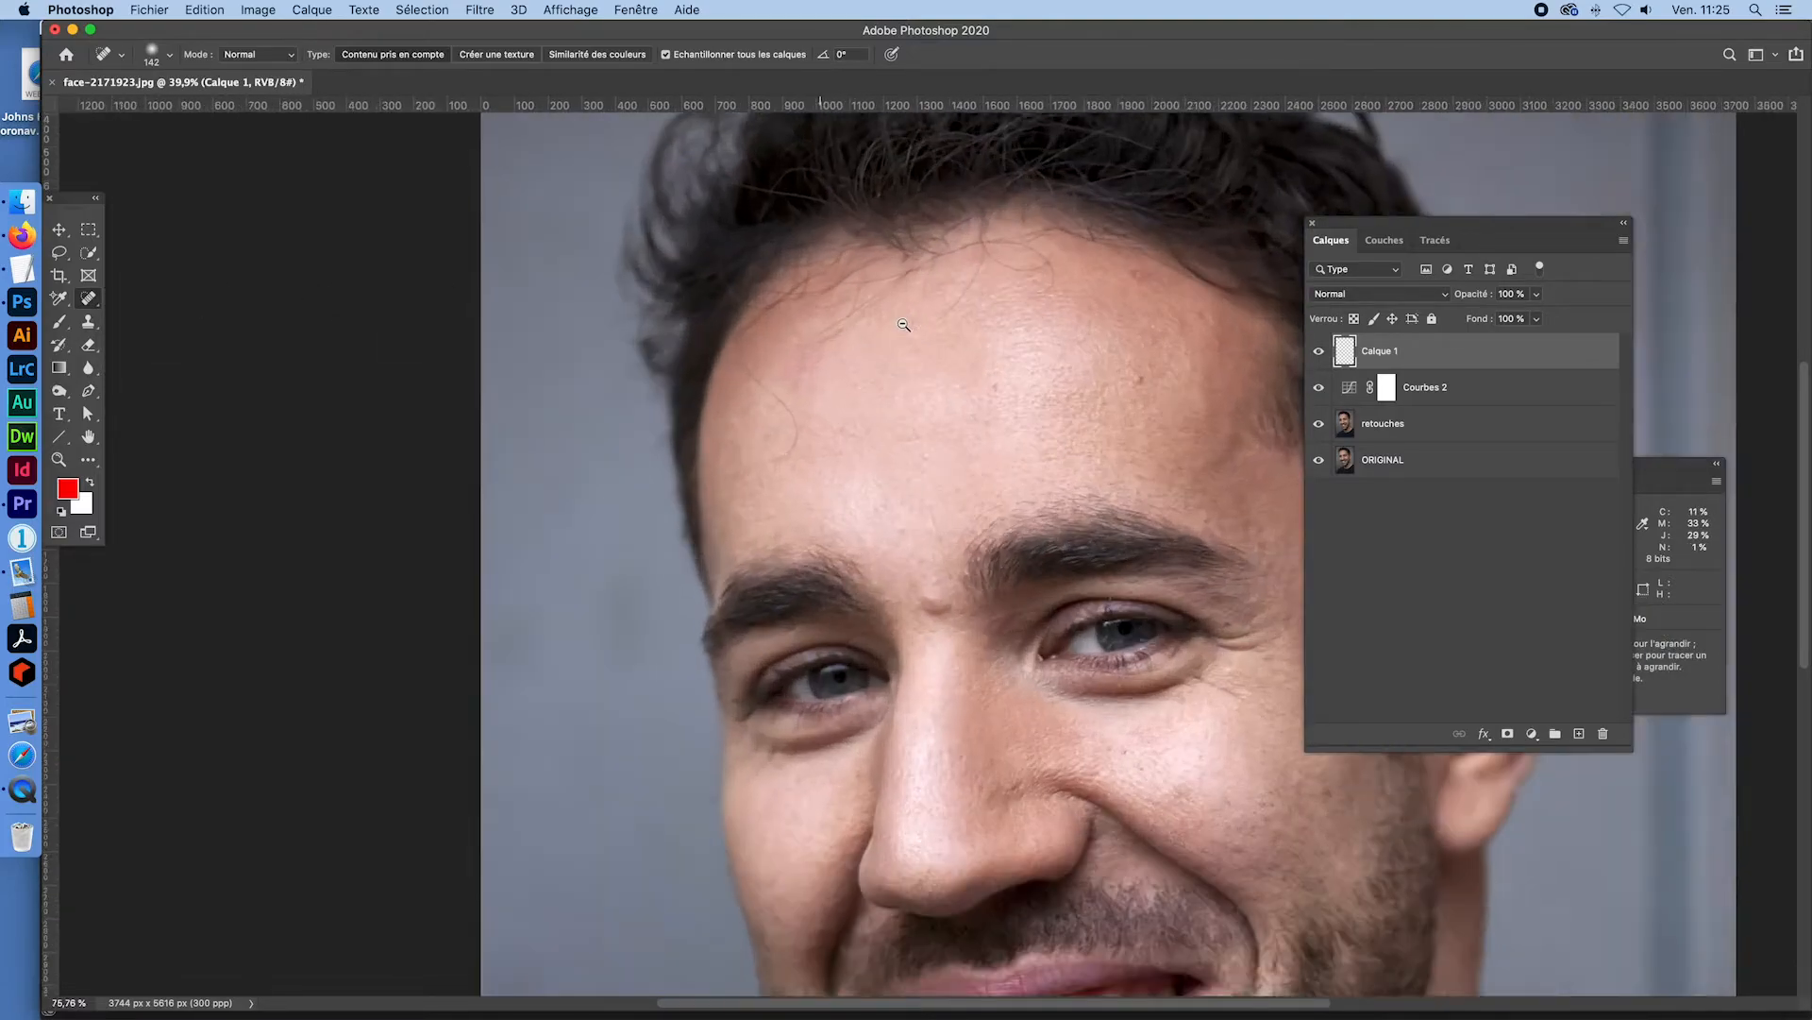
{"action": "left_click", "coordinate": [904, 325]}
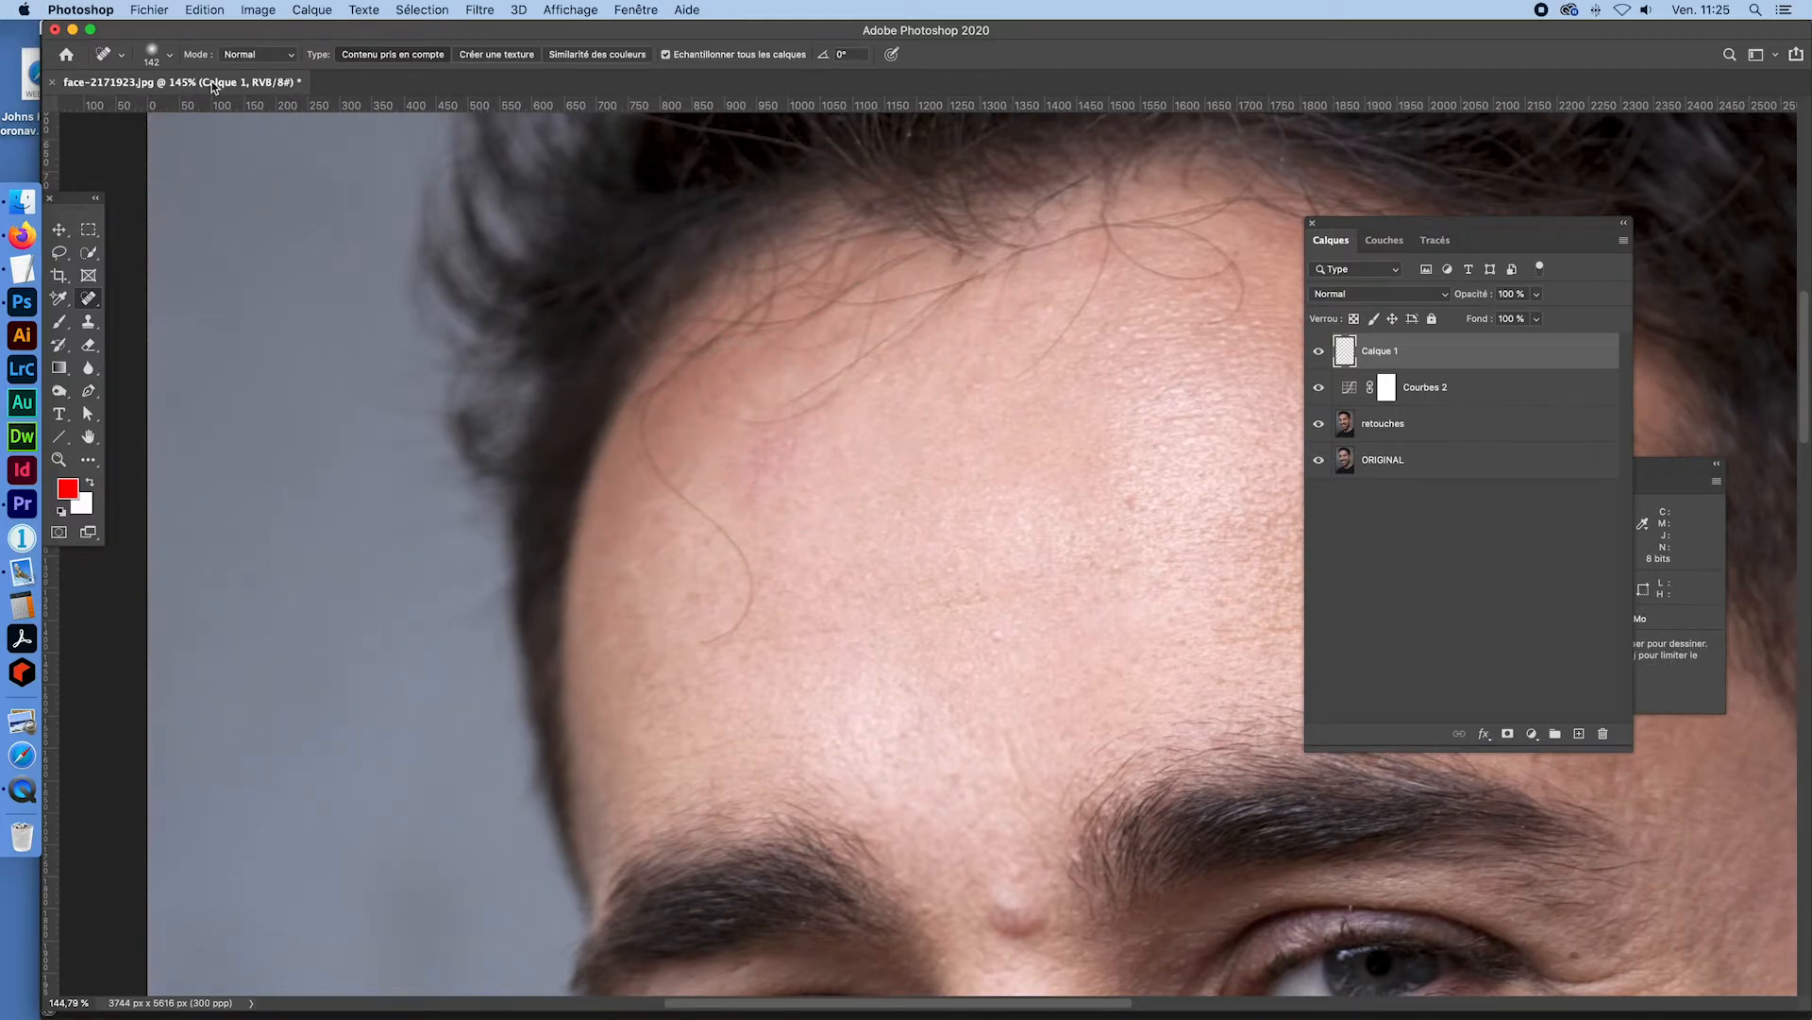
{"action": "left_click", "coordinate": [160, 60]}
{"action": "left_click_drag", "start_coordinate": [171, 105], "coordinate": [95, 106]}
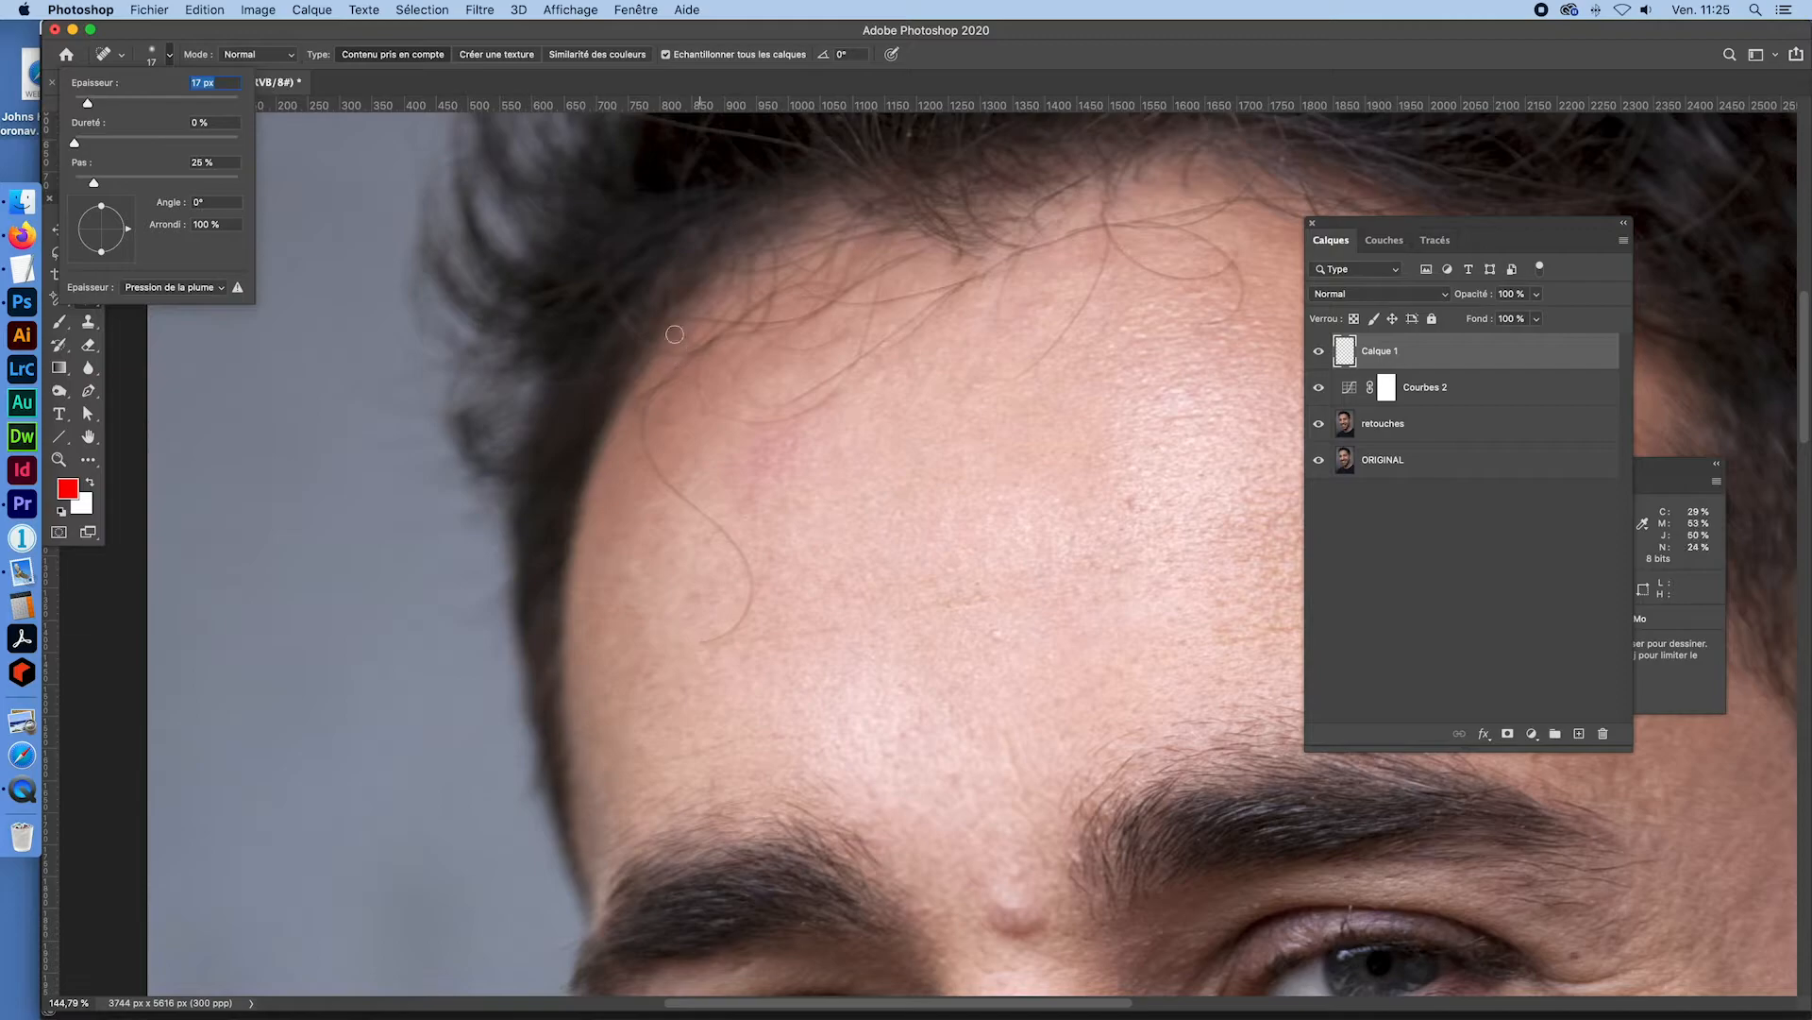
- Heal the long curved stray hair running down the forehead near the temple on the Calque 1 layer
{"action": "left_click", "coordinate": [700, 349]}
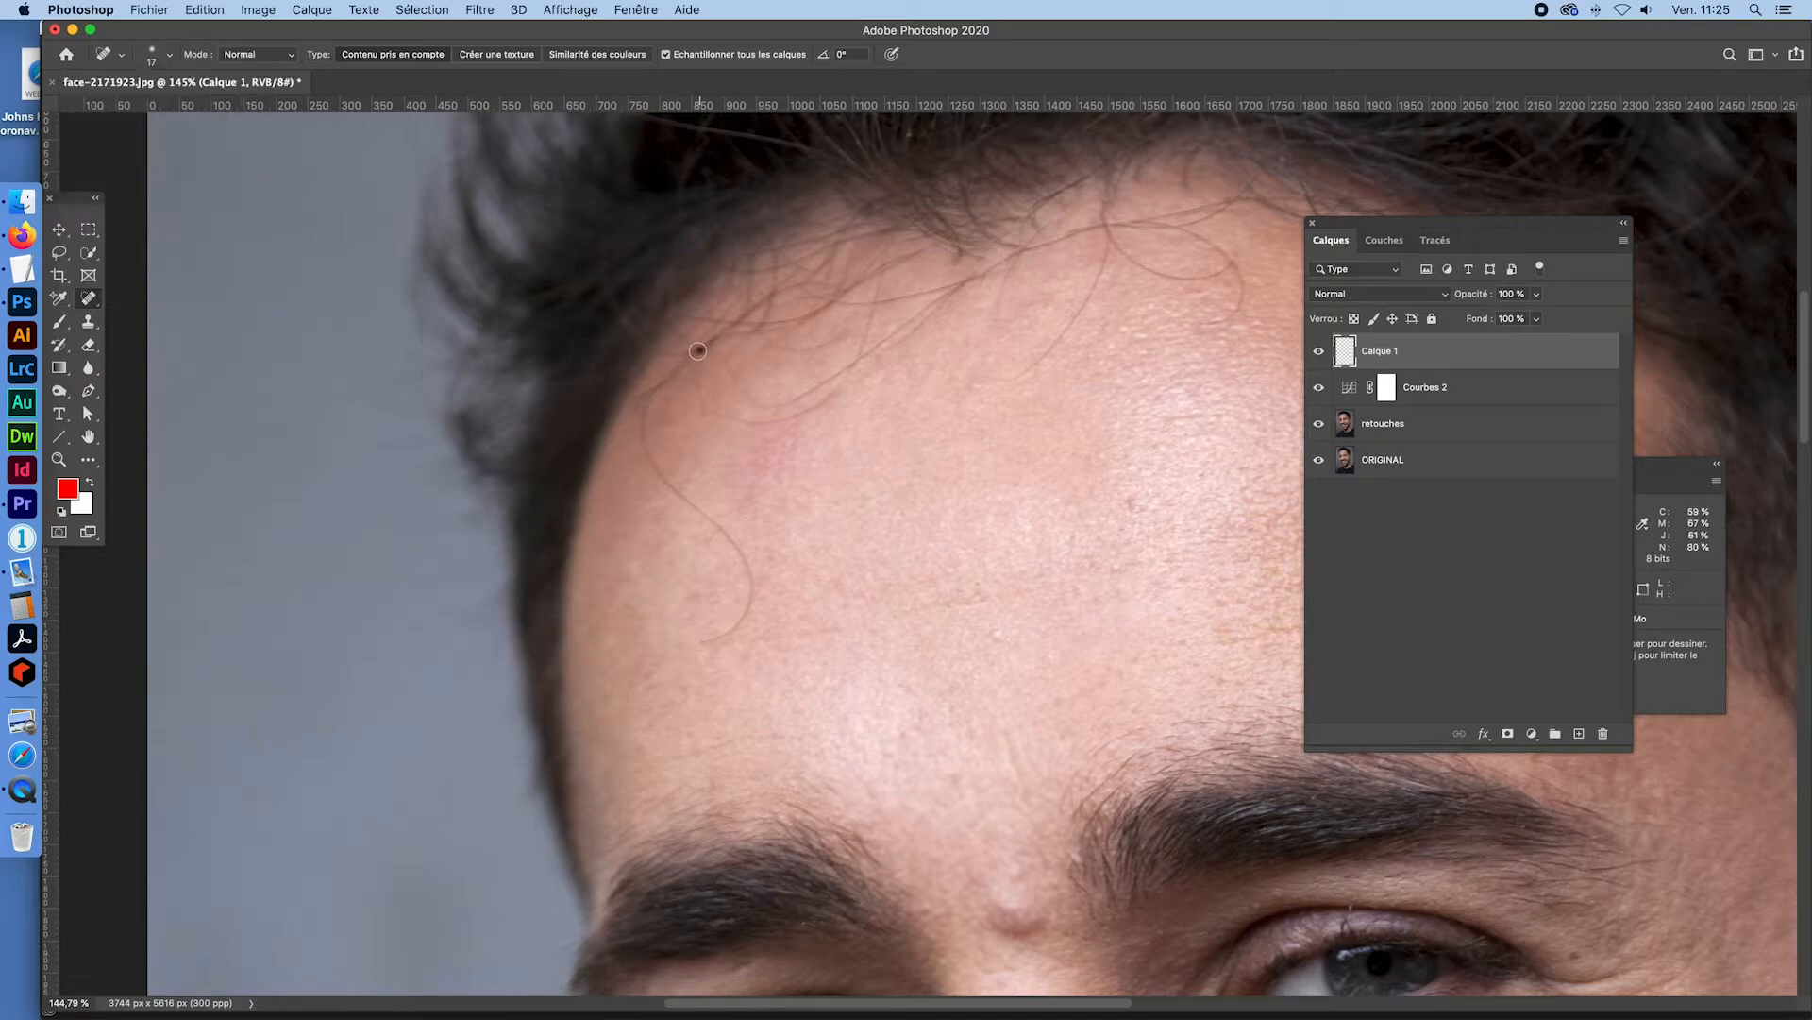
{"action": "mouse_move", "coordinate": [704, 348]}
{"action": "left_mouse_down"}
{"action": "mouse_move", "coordinate": [650, 393]}
{"action": "mouse_move", "coordinate": [645, 443]}
{"action": "mouse_move", "coordinate": [741, 557]}
{"action": "mouse_move", "coordinate": [752, 603]}
{"action": "mouse_move", "coordinate": [694, 645]}
{"action": "left_mouse_up"}
{"action": "left_click_drag", "start_coordinate": [652, 457], "coordinate": [749, 576]}
{"action": "mouse_move", "coordinate": [641, 420]}
{"action": "left_mouse_down"}
{"action": "mouse_move", "coordinate": [652, 465]}
{"action": "mouse_move", "coordinate": [755, 594]}
{"action": "left_mouse_up"}
- Heal the fine stray hairs below the middle of the hairline and retouch the skin in the centre of the forehead
{"action": "left_click_drag", "start_coordinate": [1111, 248], "coordinate": [1006, 387]}
{"action": "left_click_drag", "start_coordinate": [1106, 251], "coordinate": [1029, 376]}
{"action": "mouse_move", "coordinate": [1113, 234]}
{"action": "left_mouse_down"}
{"action": "mouse_move", "coordinate": [1156, 276]}
{"action": "mouse_move", "coordinate": [1236, 283]}
{"action": "mouse_move", "coordinate": [1244, 260]}
{"action": "mouse_move", "coordinate": [1158, 275]}
{"action": "mouse_move", "coordinate": [1105, 224]}
{"action": "mouse_move", "coordinate": [1159, 275]}
{"action": "mouse_move", "coordinate": [1222, 272]}
{"action": "left_mouse_up"}
{"action": "left_click_drag", "start_coordinate": [1115, 238], "coordinate": [1182, 283]}
{"action": "left_click_drag", "start_coordinate": [1444, 227], "coordinate": [1409, 474]}
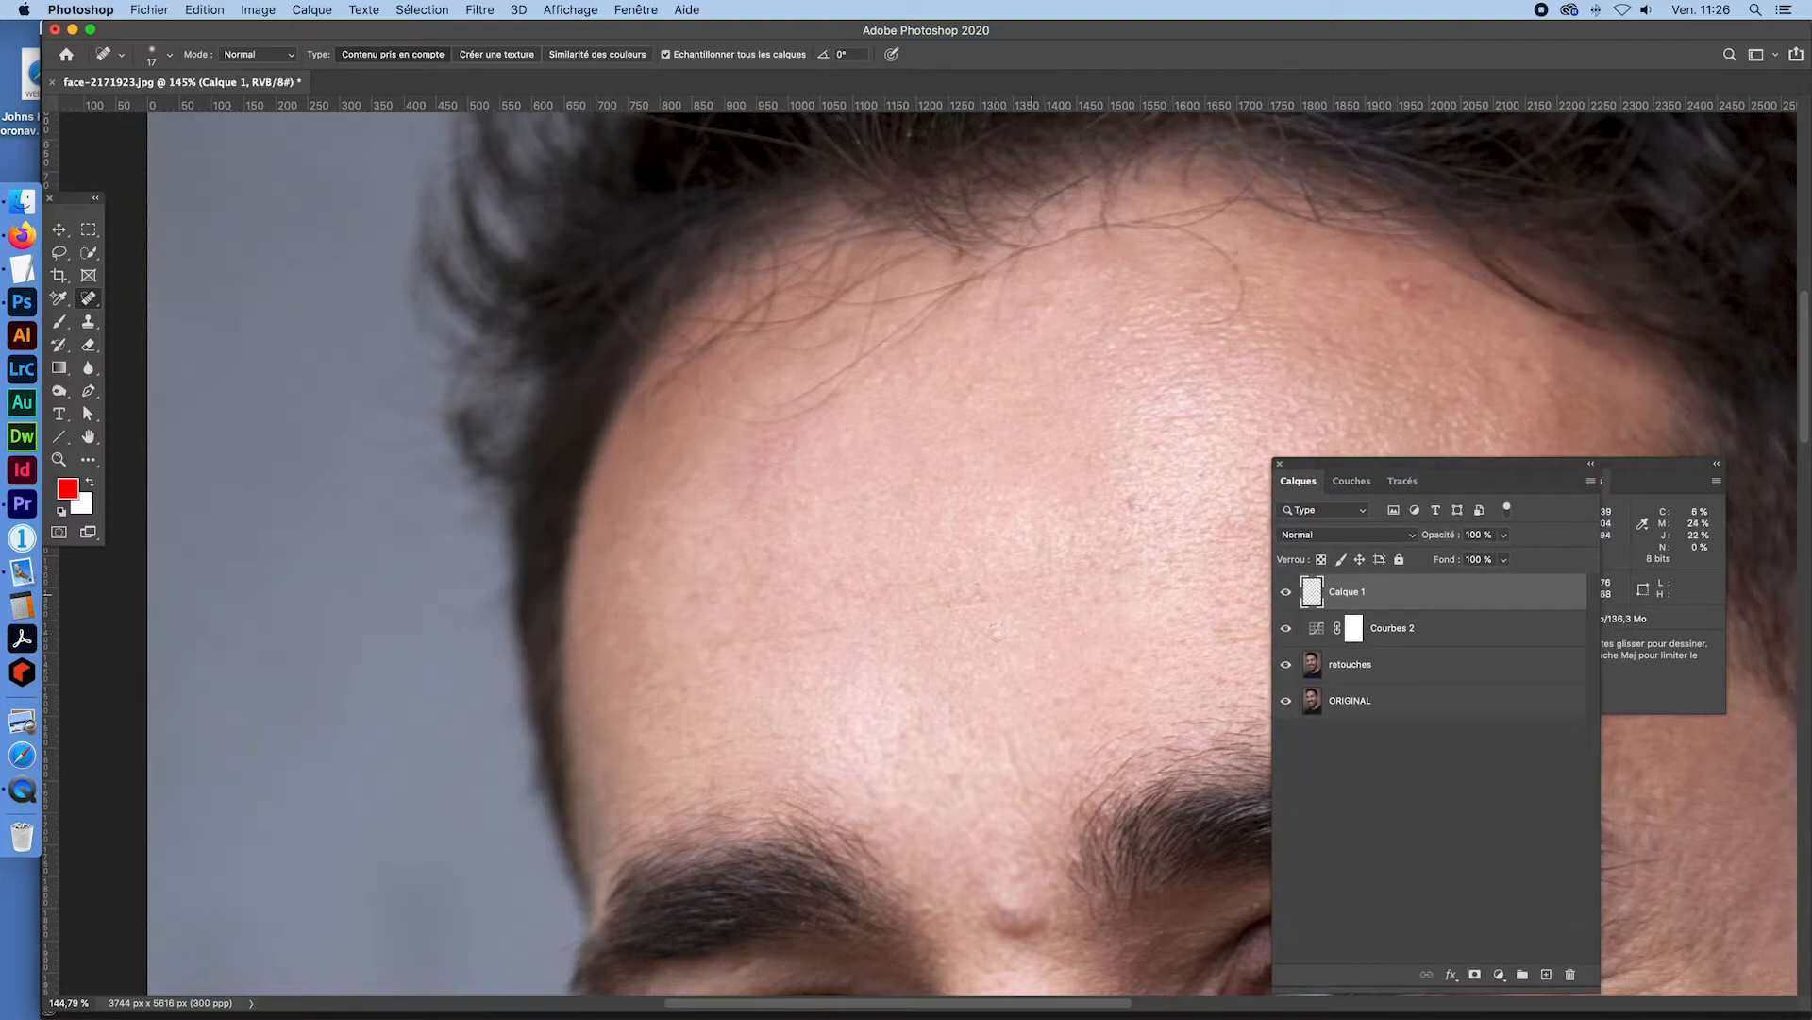
{"action": "left_click_drag", "start_coordinate": [1036, 593], "coordinate": [708, 644]}
{"action": "left_click_drag", "start_coordinate": [992, 593], "coordinate": [923, 610]}
- Enlarge the healing brush interactively on the canvas to a diameter of 629 px with 0 % hardness
{"action": "scroll", "coordinate": [925, 552], "scroll_direction": "down", "scroll_amount": 5}
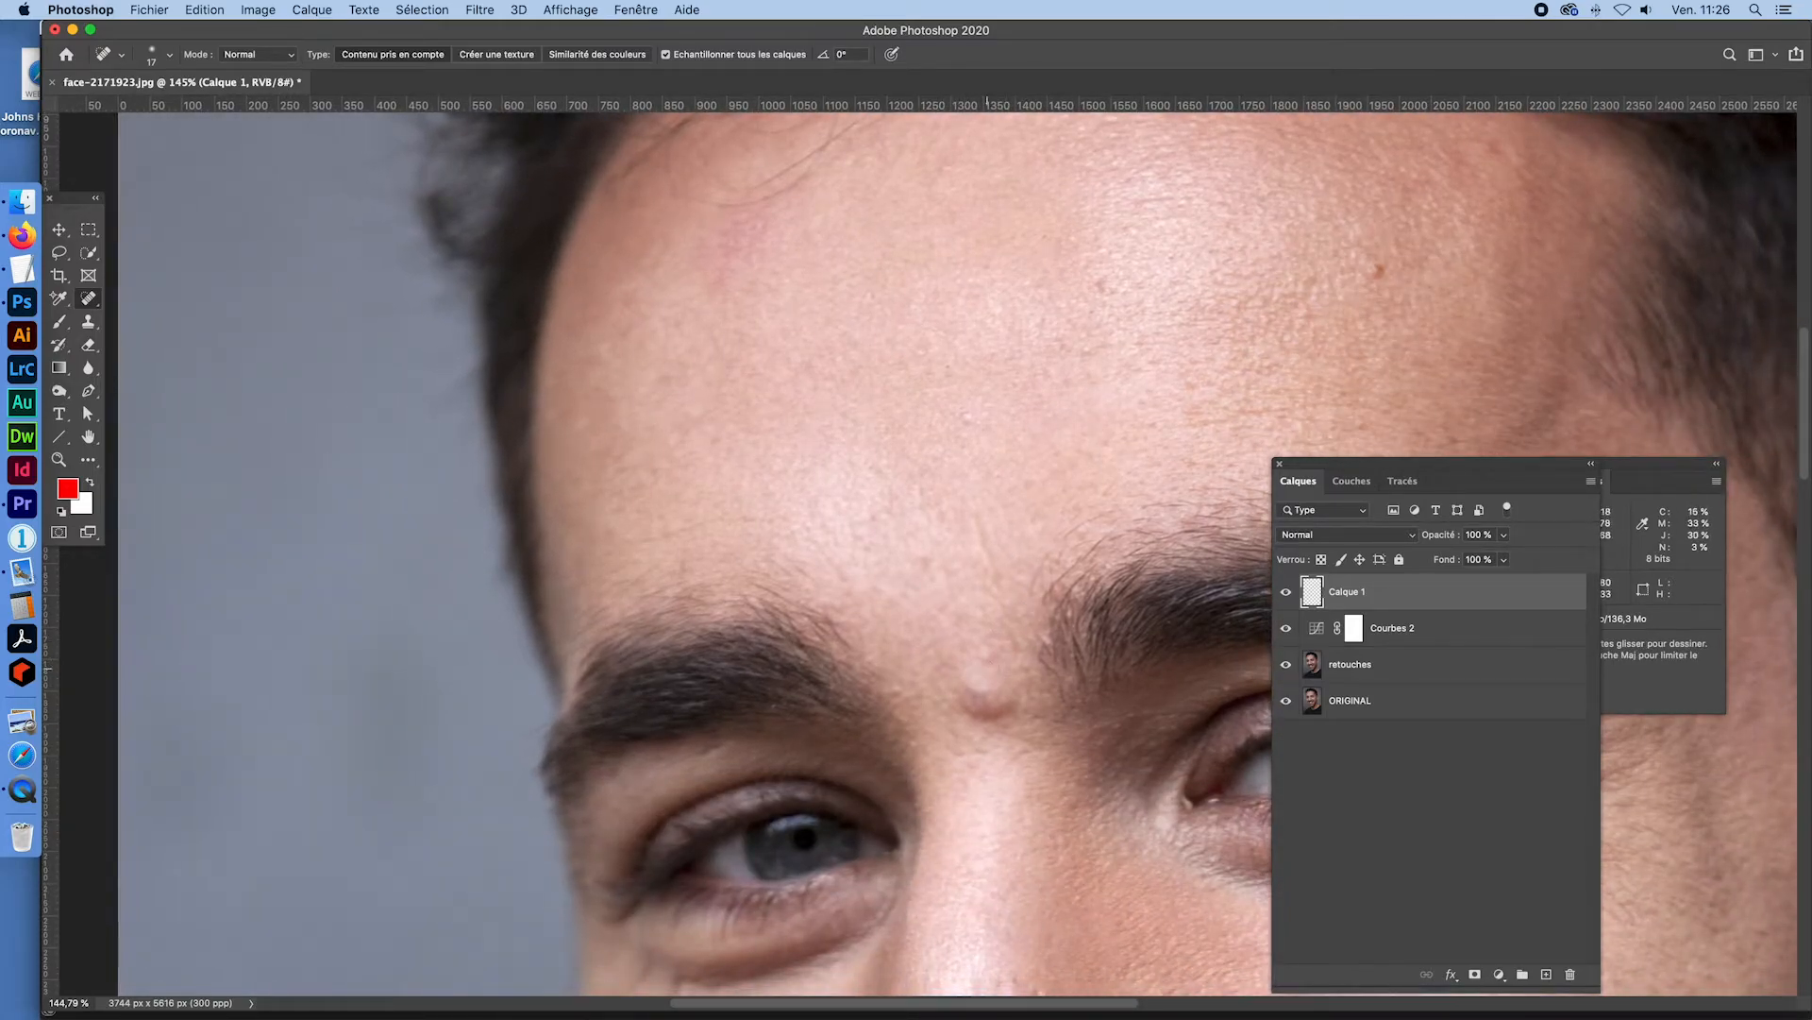
{"action": "left_click", "coordinate": [167, 52]}
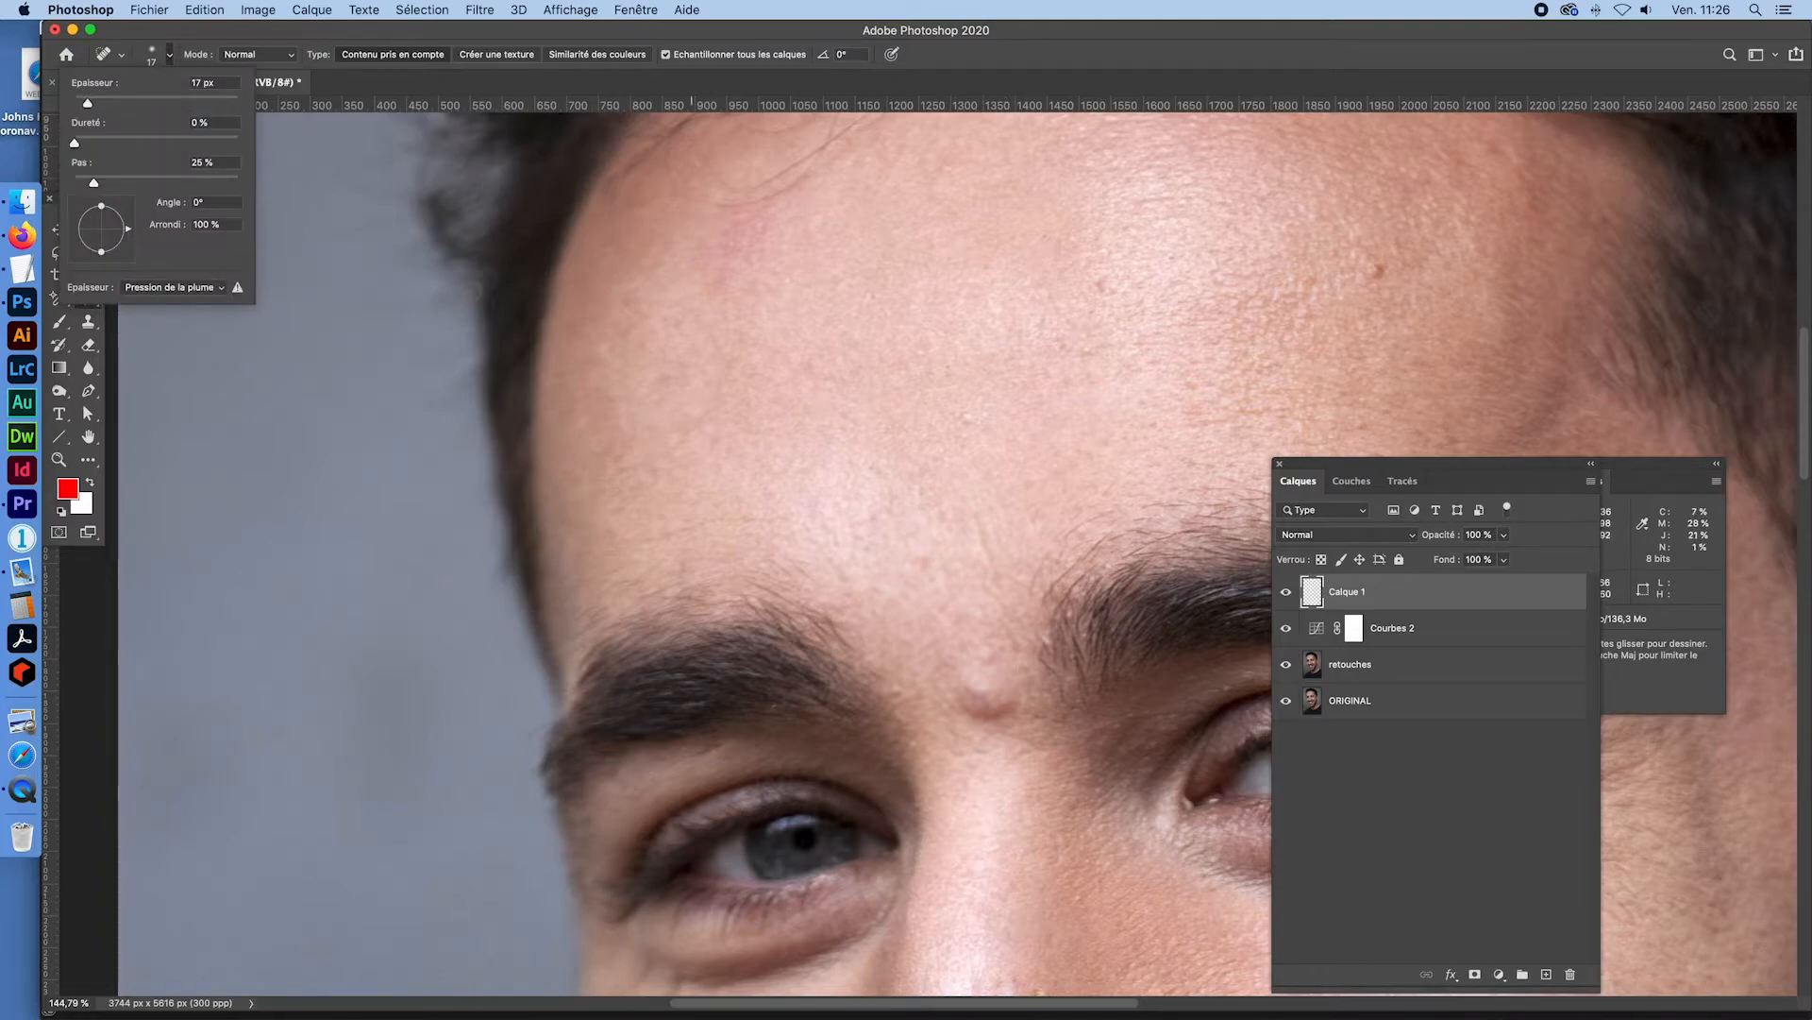
{"action": "left_click", "coordinate": [1062, 53]}
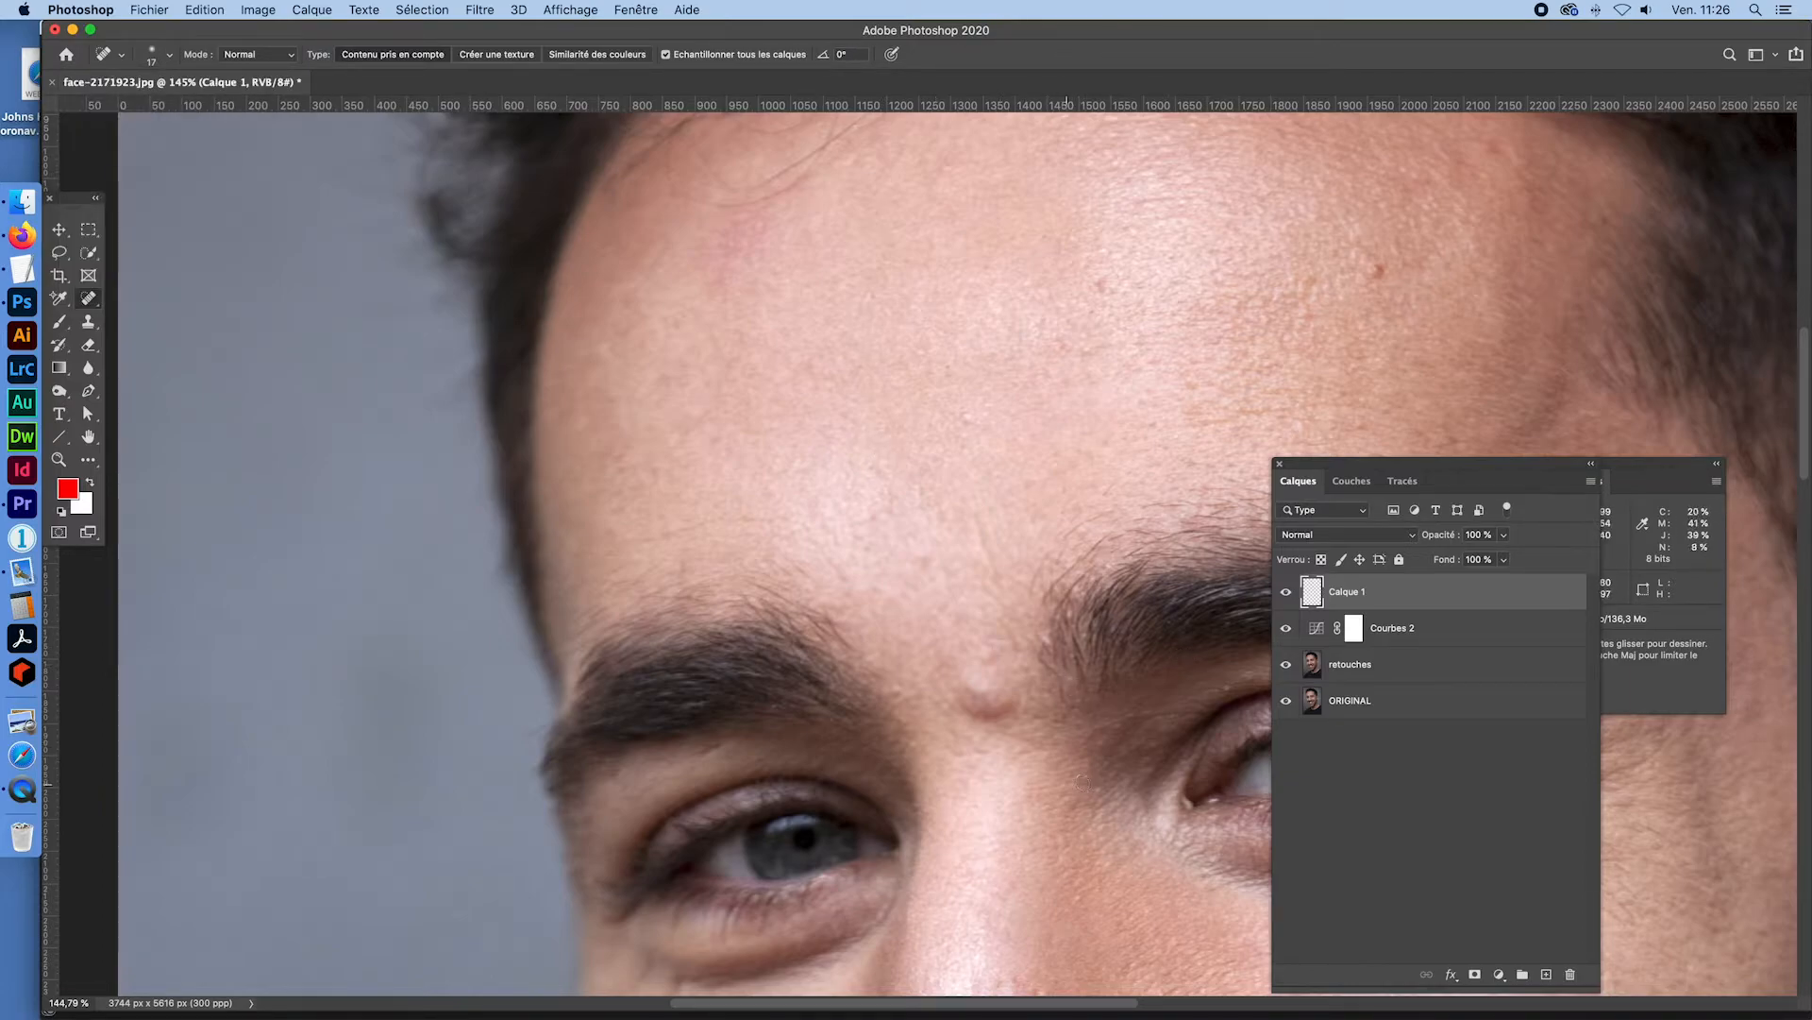
{"action": "key", "text": "ctrl+alt"}
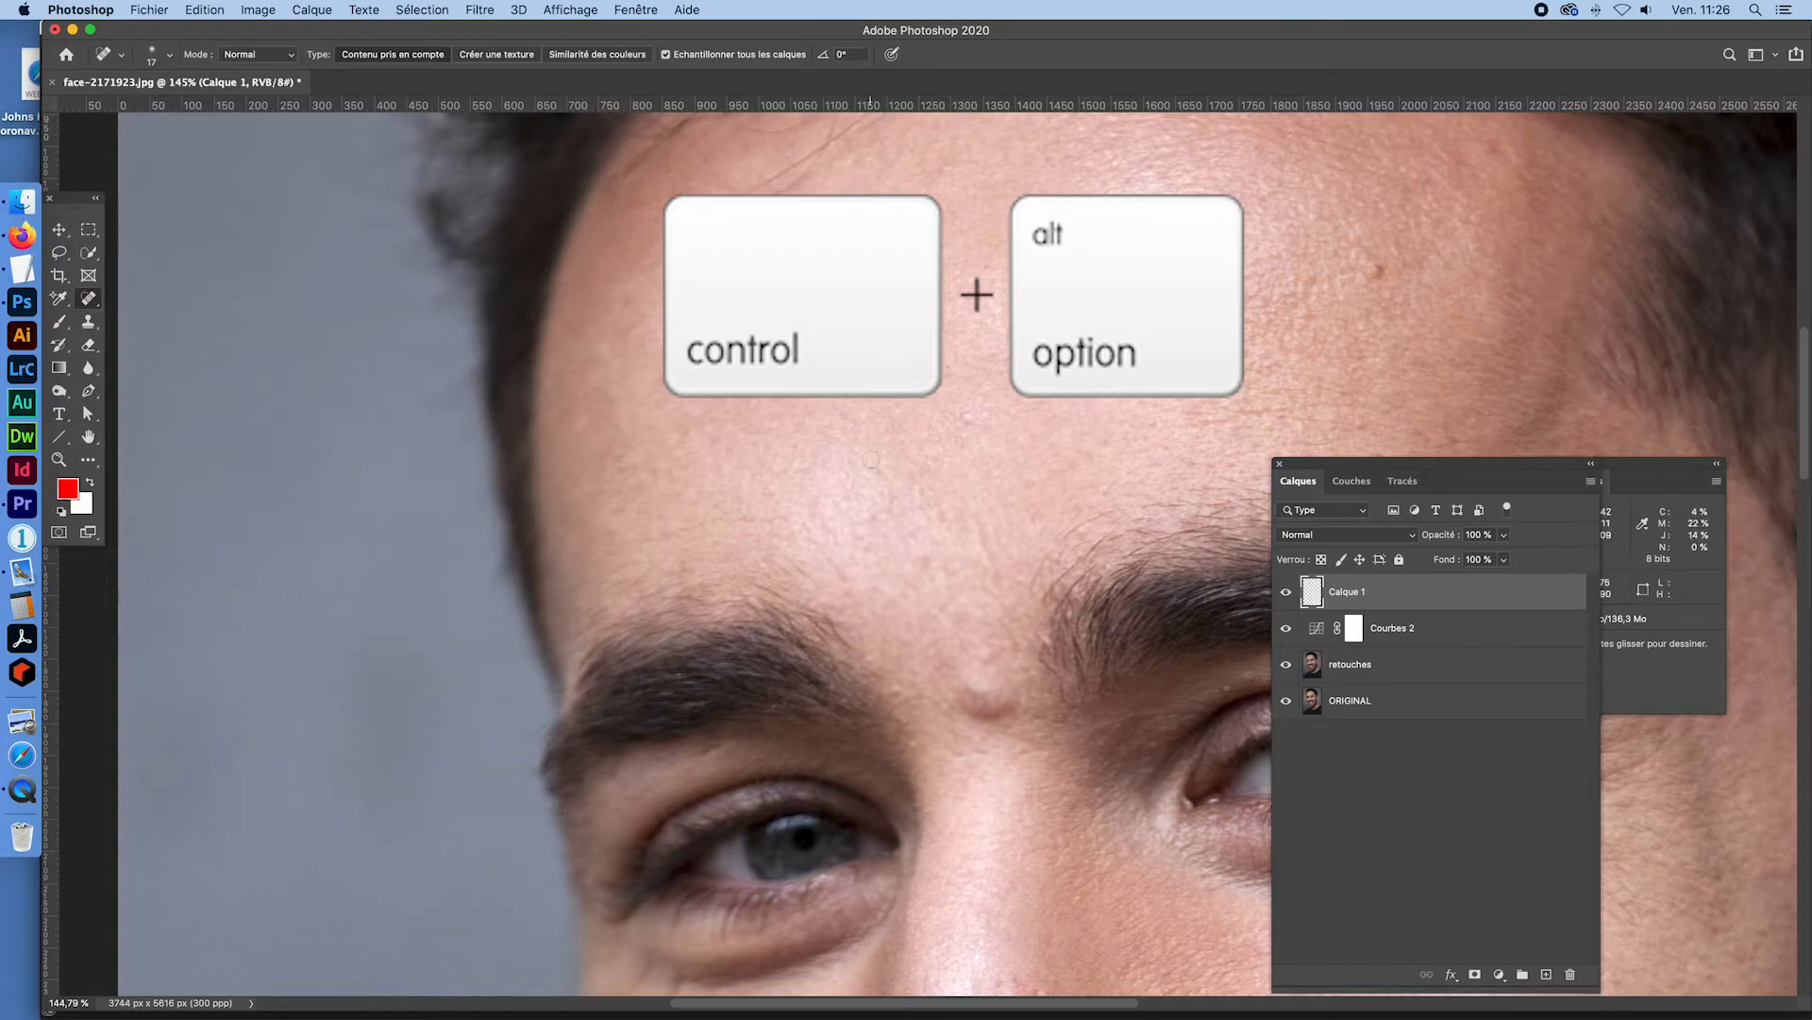
{"action": "left_click_drag", "start_coordinate": [874, 460], "coordinate": [1268, 485]}
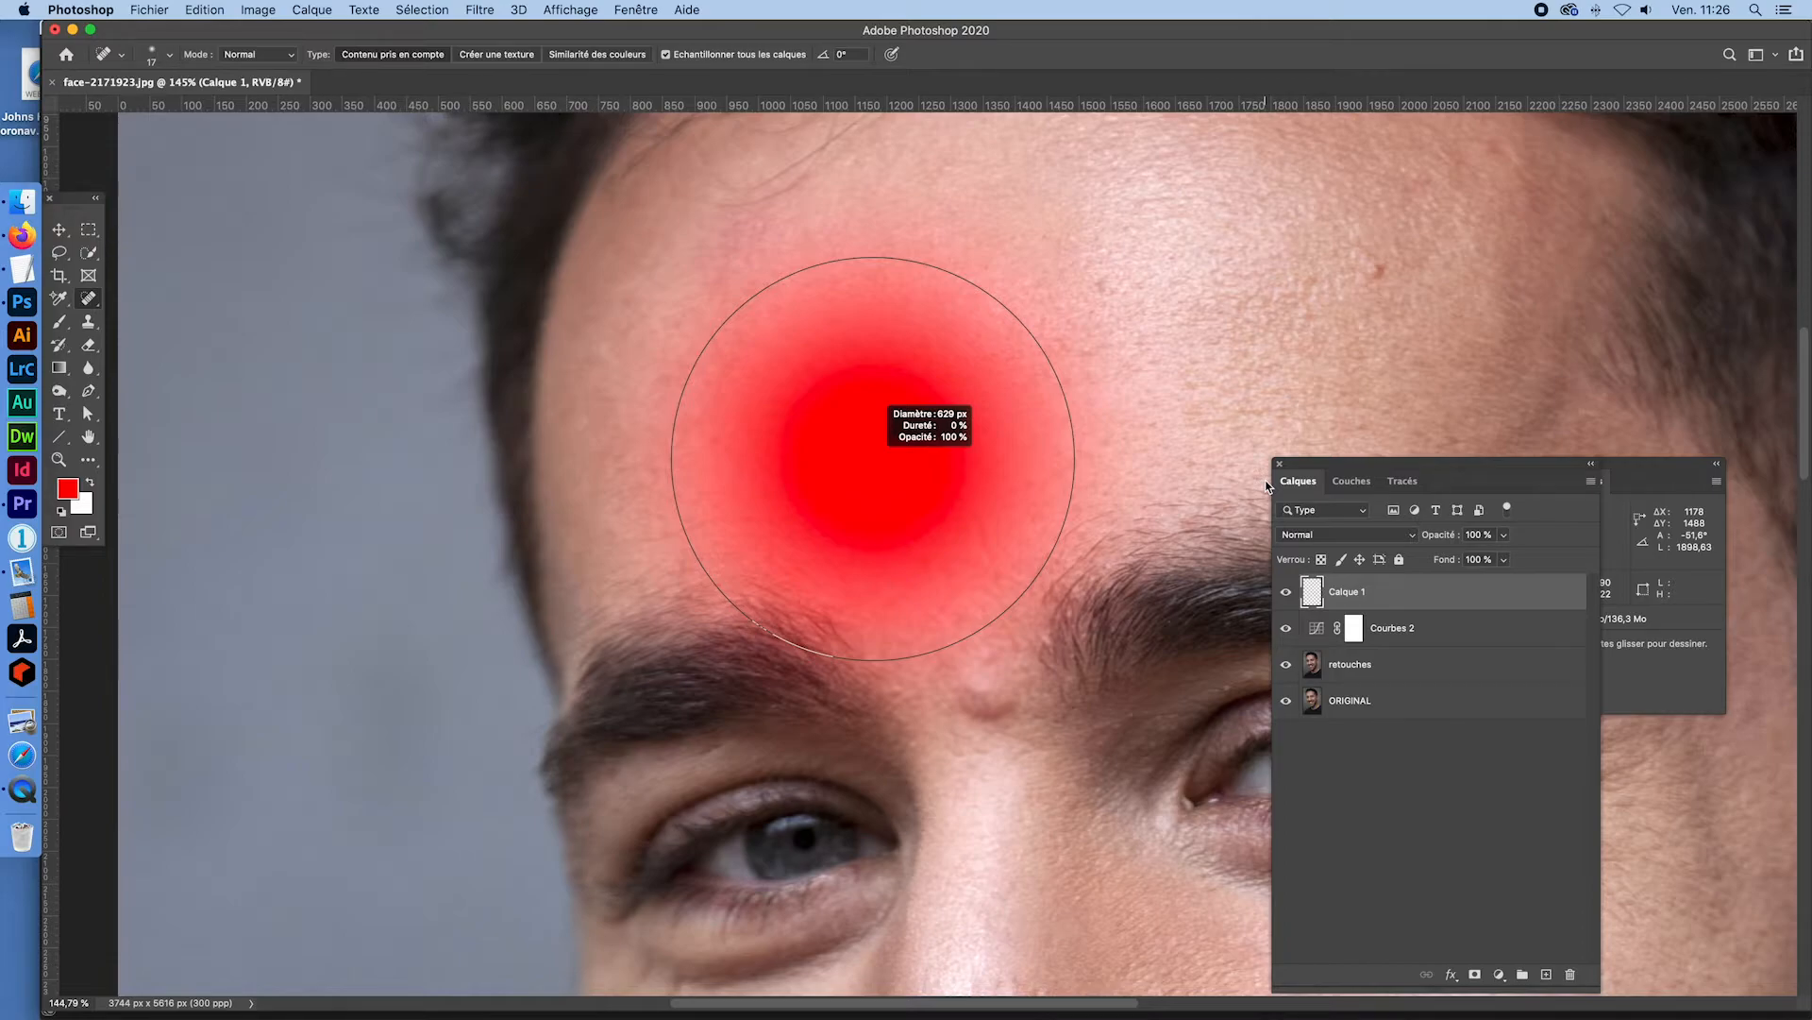
- Reduce the healing brush on the canvas to a diameter of 121 px
{"action": "mouse_move", "coordinate": [1266, 486]}
{"action": "left_mouse_down"}
{"action": "mouse_move", "coordinate": [875, 484]}
{"action": "mouse_move", "coordinate": [1112, 497]}
{"action": "mouse_move", "coordinate": [821, 504]}
{"action": "mouse_move", "coordinate": [1112, 517]}
{"action": "left_mouse_up"}
{"action": "mouse_move", "coordinate": [1010, 442]}
{"action": "left_mouse_down"}
{"action": "mouse_move", "coordinate": [809, 433]}
{"action": "mouse_move", "coordinate": [1036, 434]}
{"action": "mouse_move", "coordinate": [789, 436]}
{"action": "mouse_move", "coordinate": [863, 426]}
{"action": "mouse_move", "coordinate": [1169, 466]}
{"action": "mouse_move", "coordinate": [820, 463]}
{"action": "mouse_move", "coordinate": [813, 592]}
{"action": "mouse_move", "coordinate": [849, 808]}
{"action": "mouse_move", "coordinate": [1067, 799]}
{"action": "mouse_move", "coordinate": [1067, 846]}
{"action": "mouse_move", "coordinate": [1060, 450]}
{"action": "left_mouse_up"}
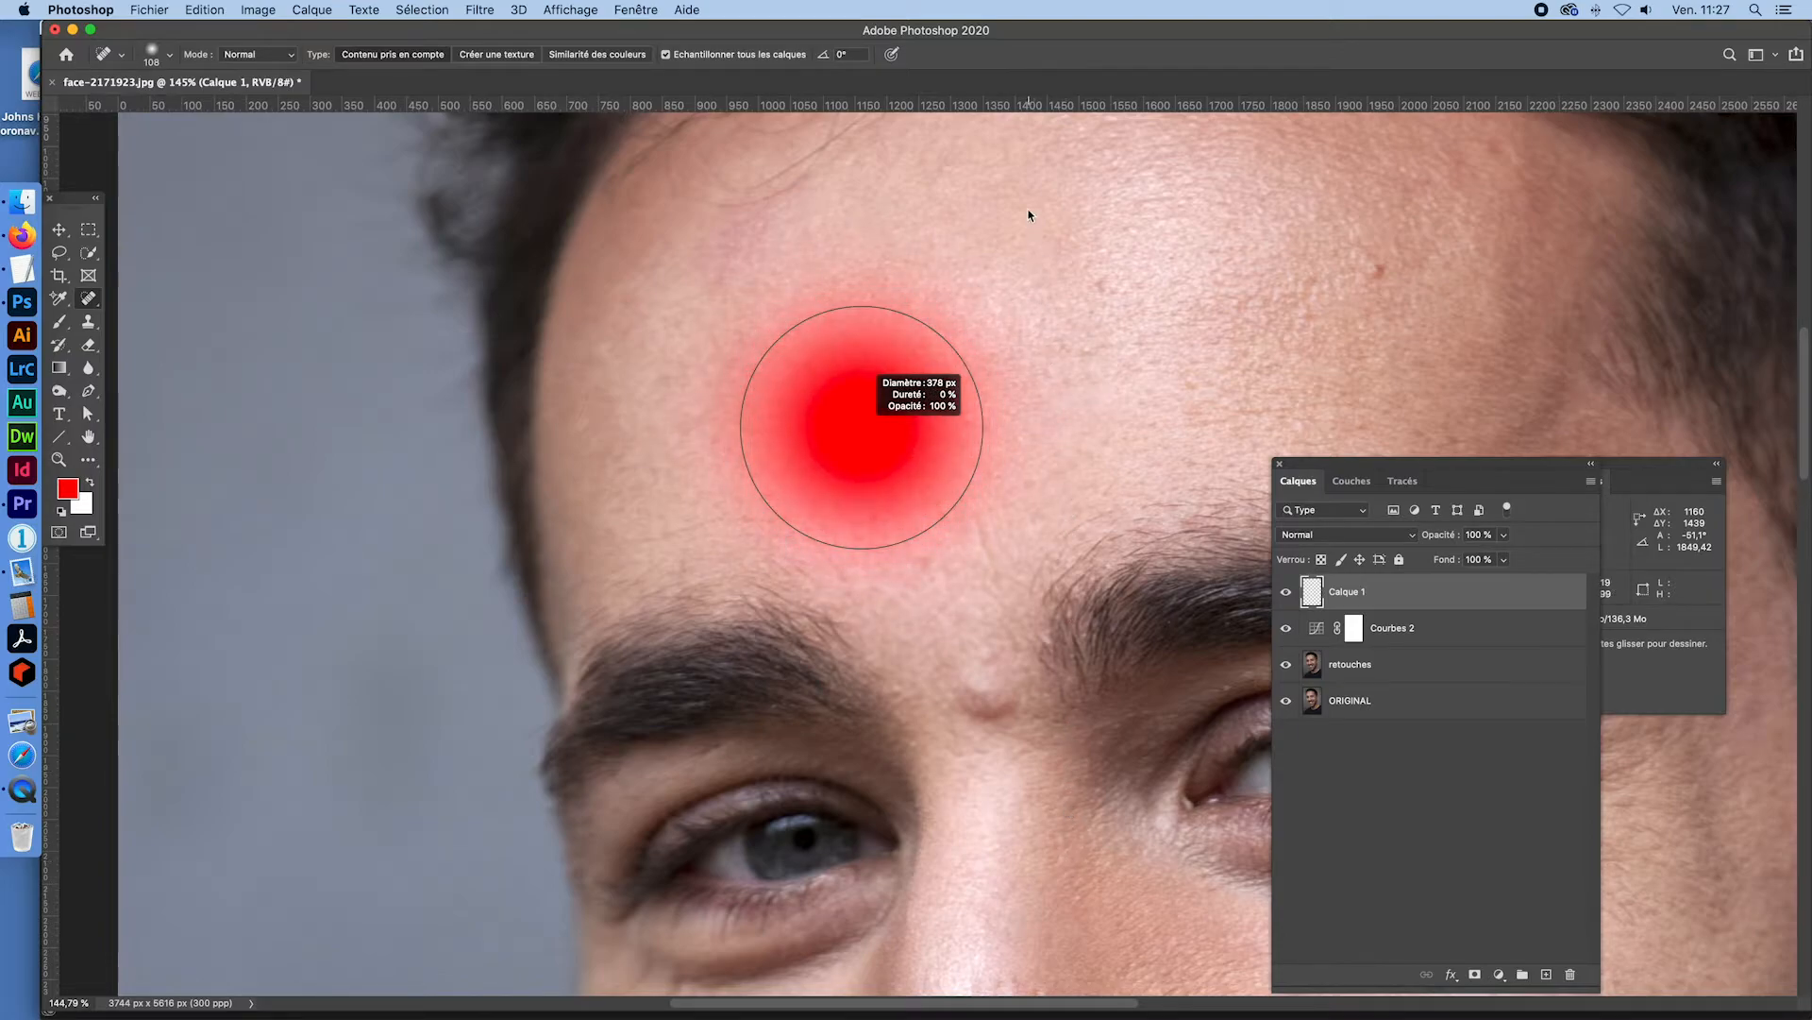
{"action": "left_click_drag", "start_coordinate": [1029, 216], "coordinate": [1029, 217]}
{"action": "left_click_drag", "start_coordinate": [953, 397], "coordinate": [915, 404]}
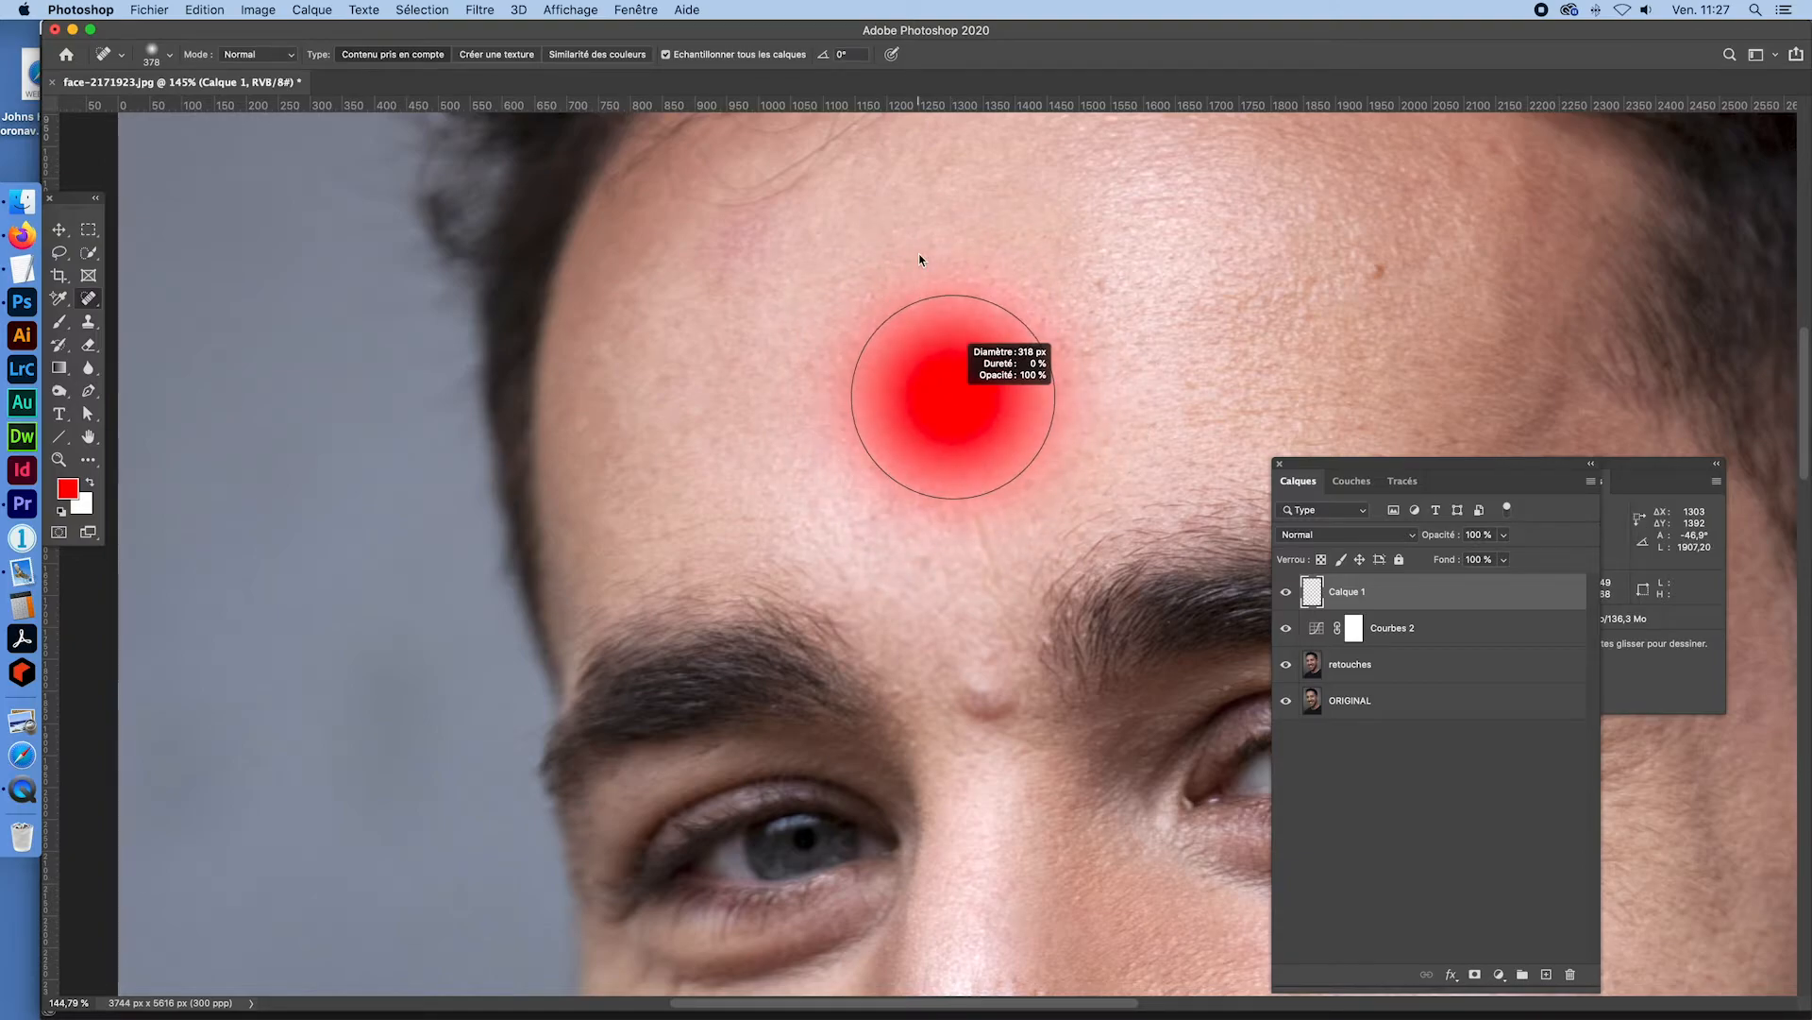
{"action": "mouse_move", "coordinate": [920, 255]}
{"action": "left_mouse_down"}
{"action": "mouse_move", "coordinate": [798, 264]}
{"action": "mouse_move", "coordinate": [843, 299]}
{"action": "left_mouse_up"}
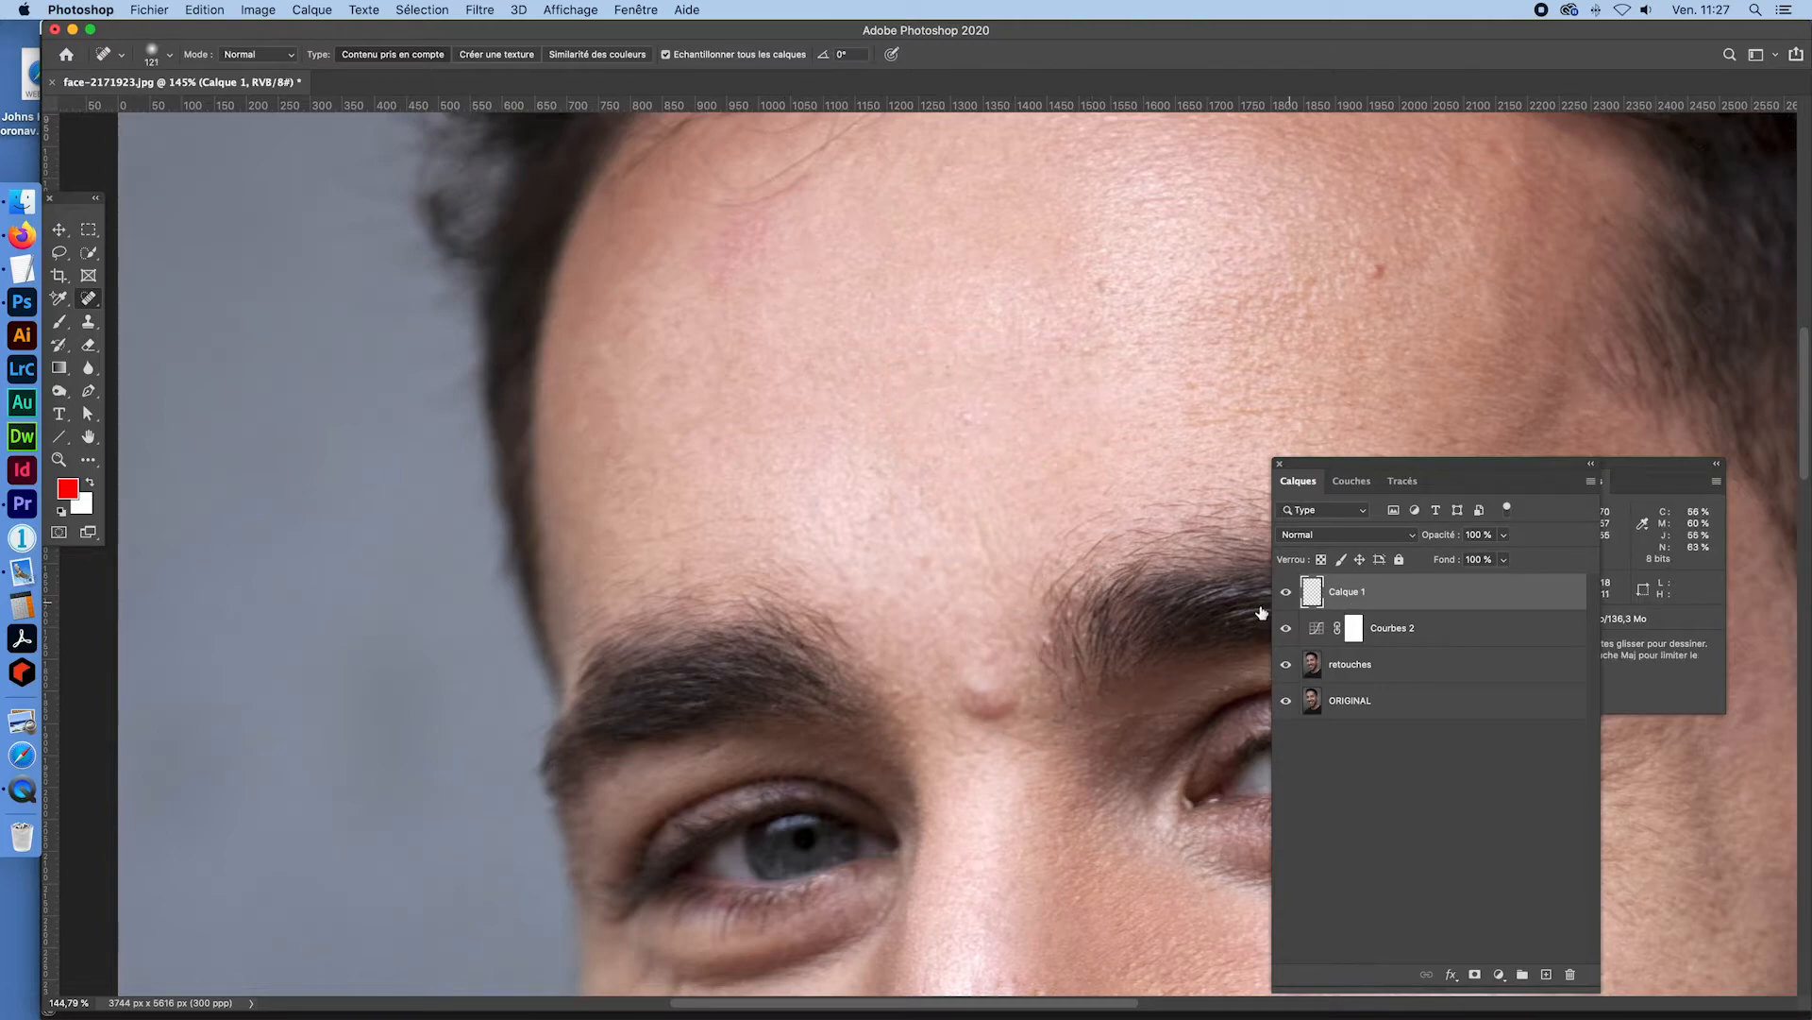
- Heal the mole between the eyebrows on Calque 1 with repeated dabs of the Outil Correcteur localisé
{"action": "left_click", "coordinate": [88, 304]}
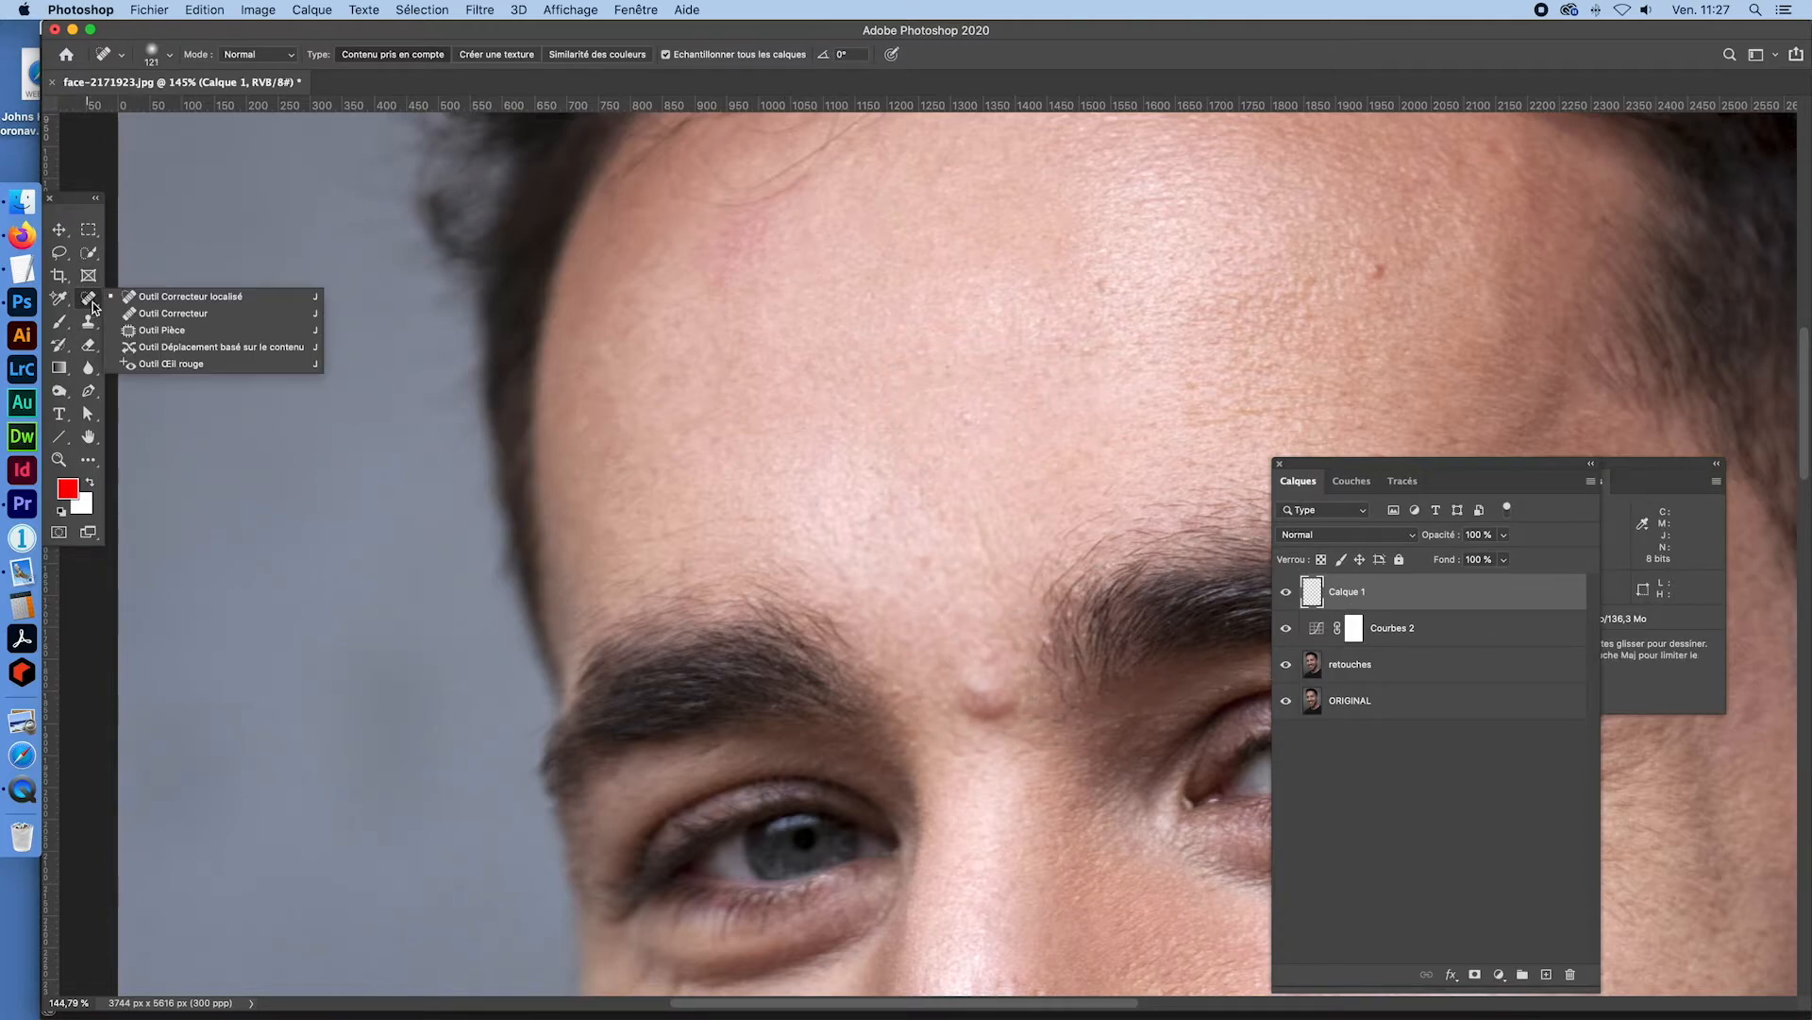
{"action": "left_click", "coordinate": [981, 688]}
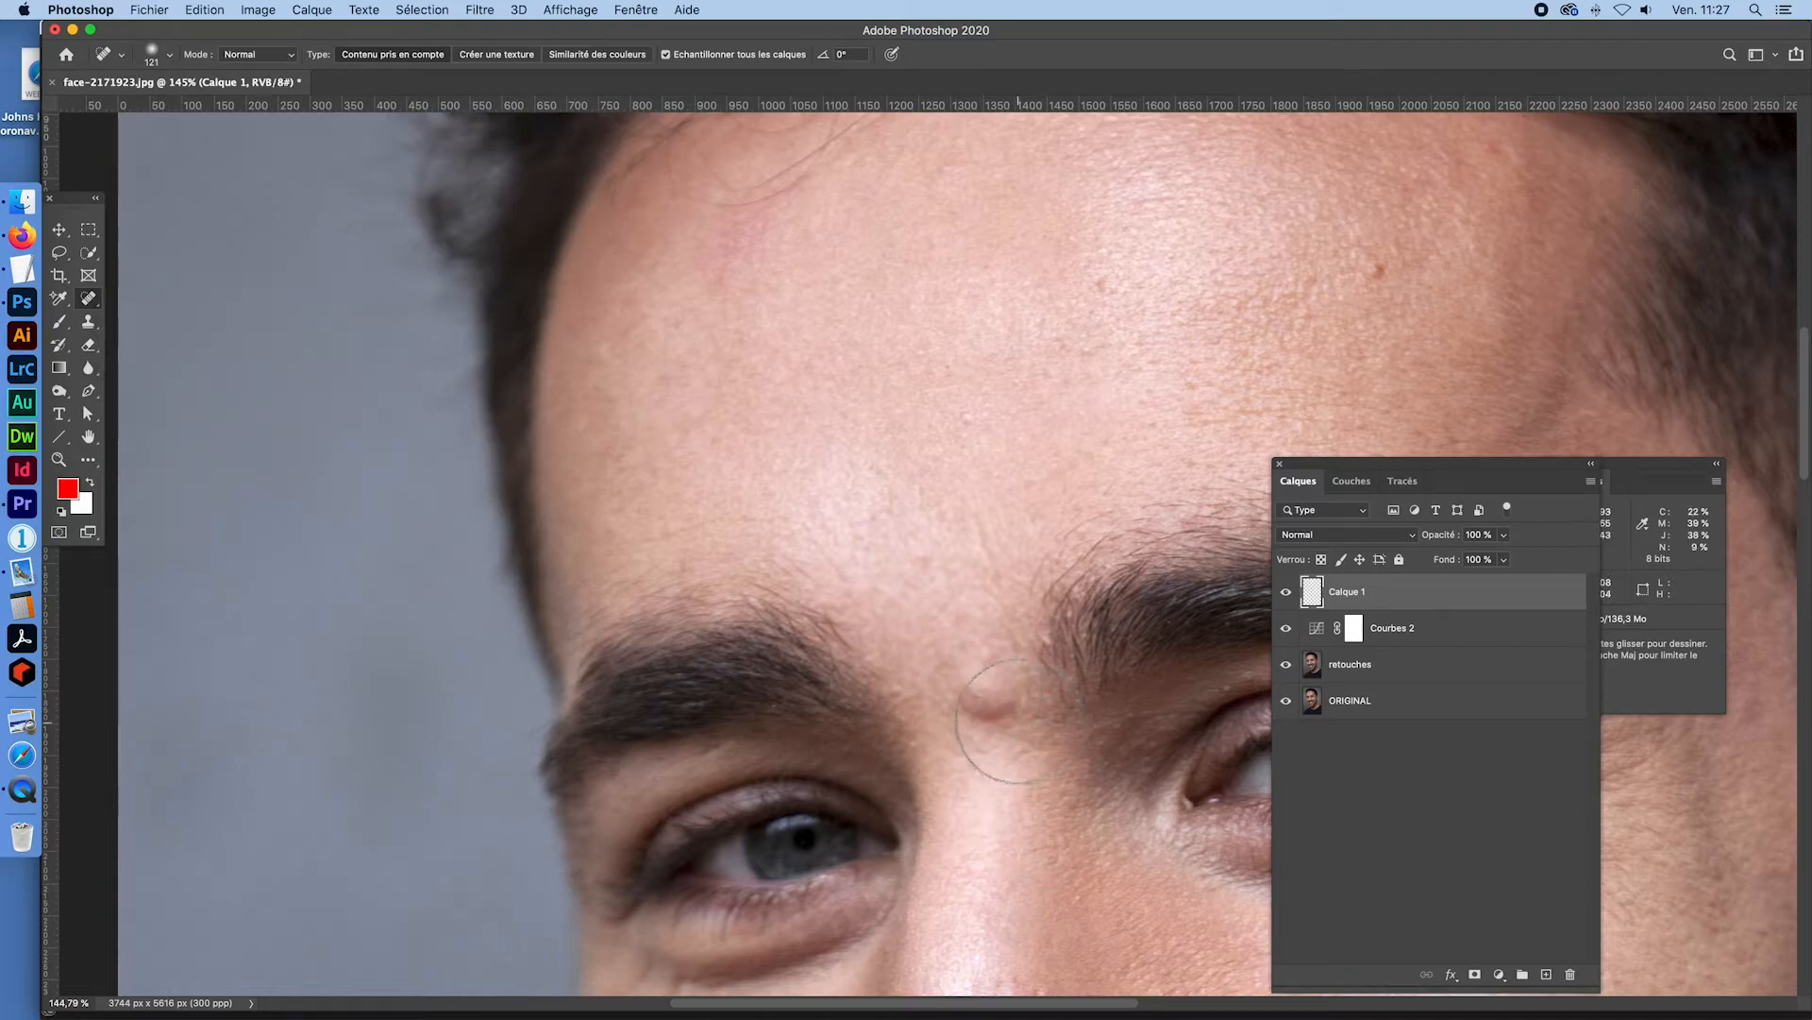
{"action": "left_click", "coordinate": [1015, 720]}
{"action": "left_click", "coordinate": [975, 703]}
{"action": "left_click", "coordinate": [999, 701]}
{"action": "left_click", "coordinate": [980, 717]}
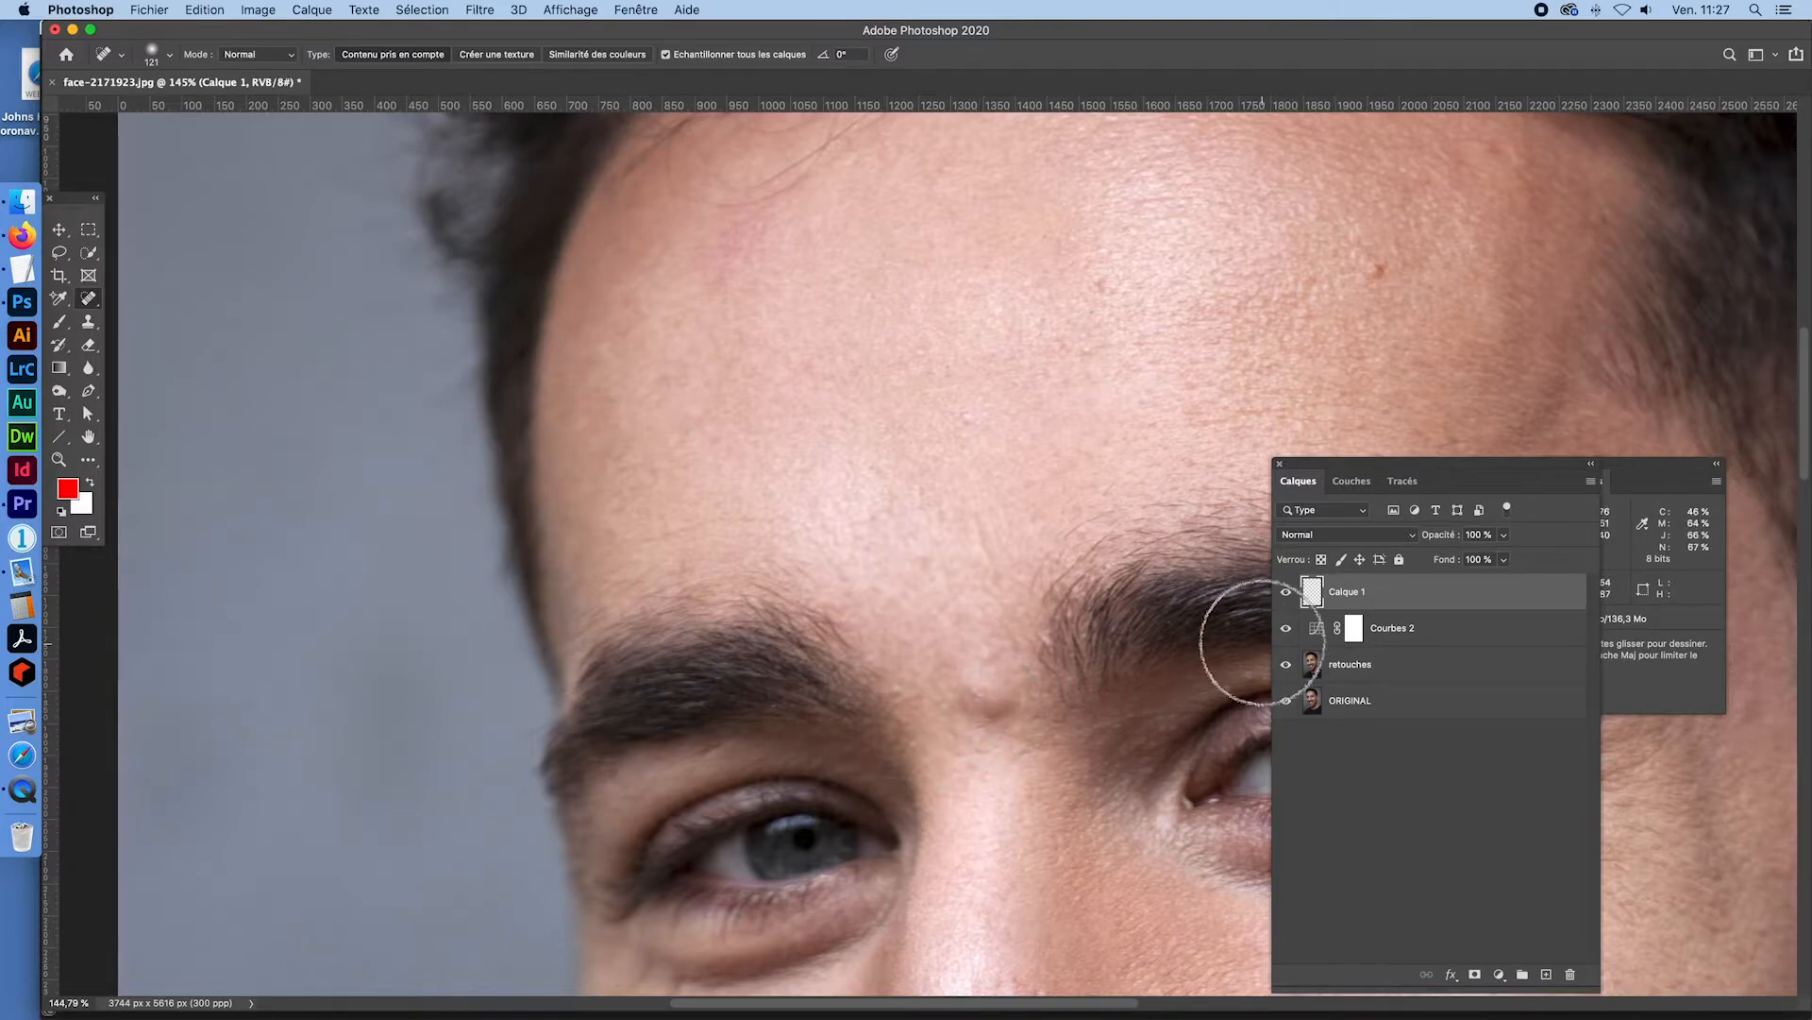
- Switch to the Outil Correcteur and have it sample from Tous les calques
{"action": "left_click", "coordinate": [79, 302]}
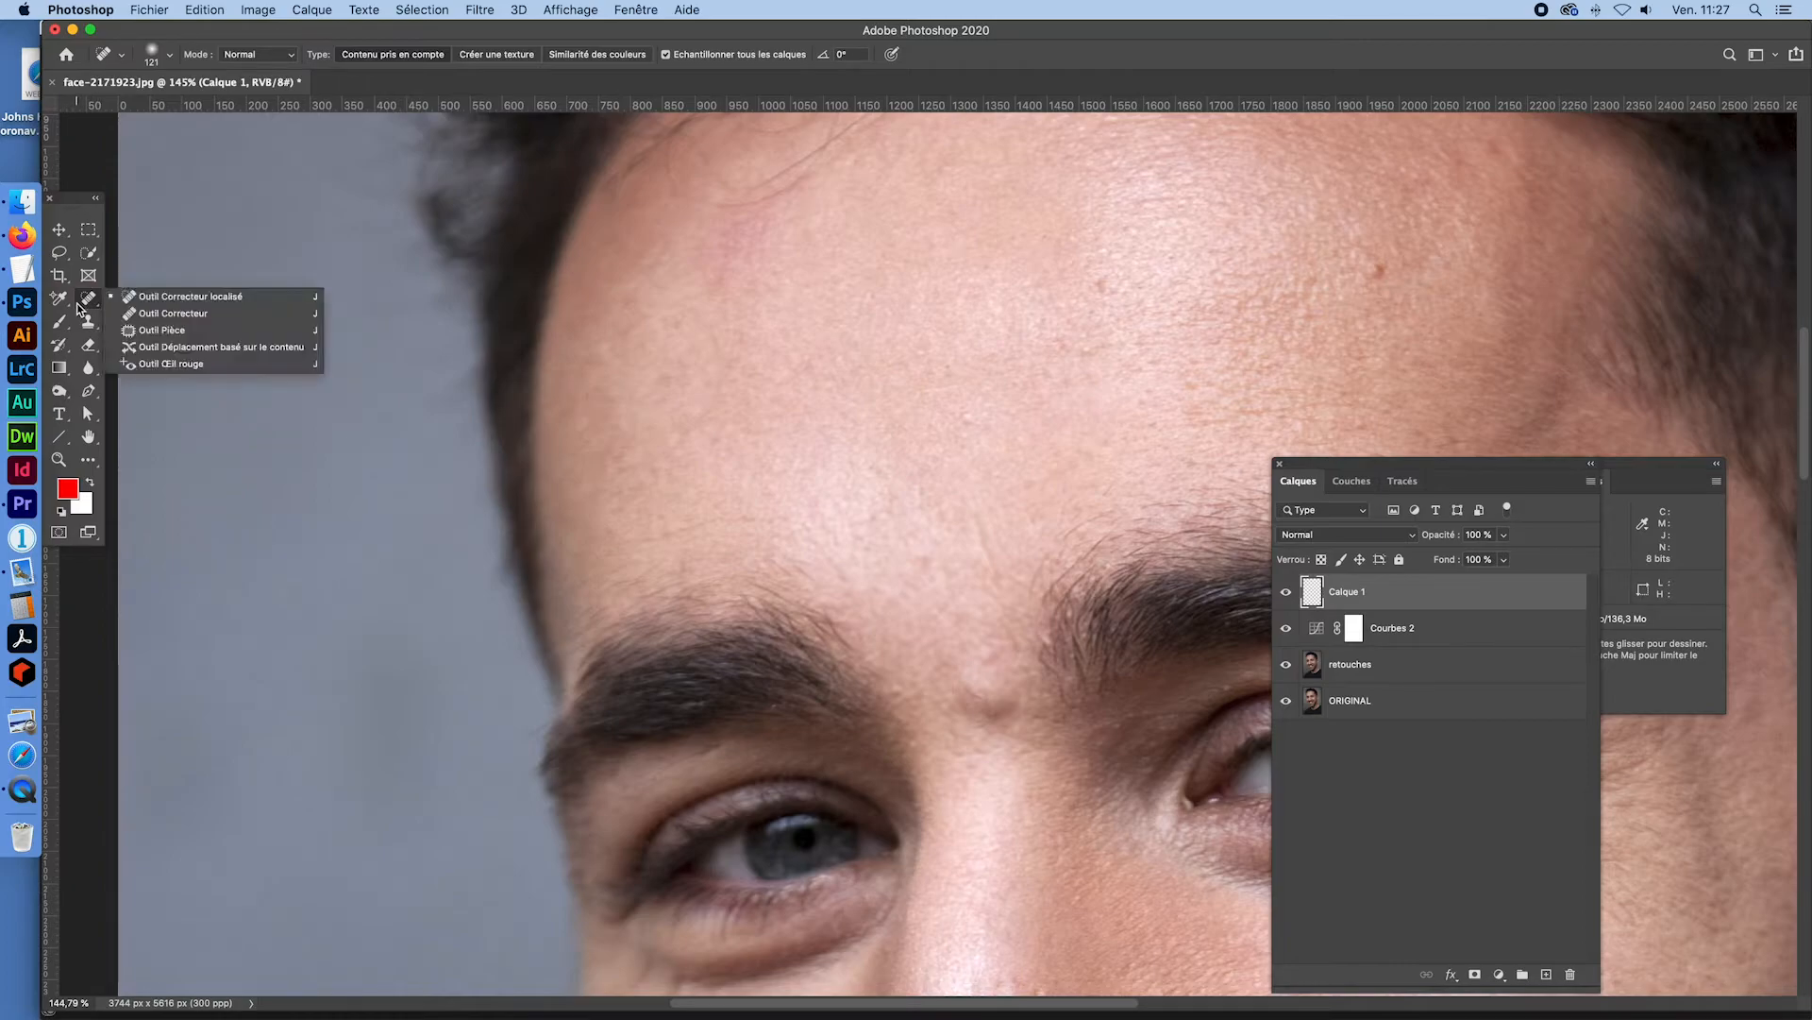
{"action": "left_click", "coordinate": [170, 313]}
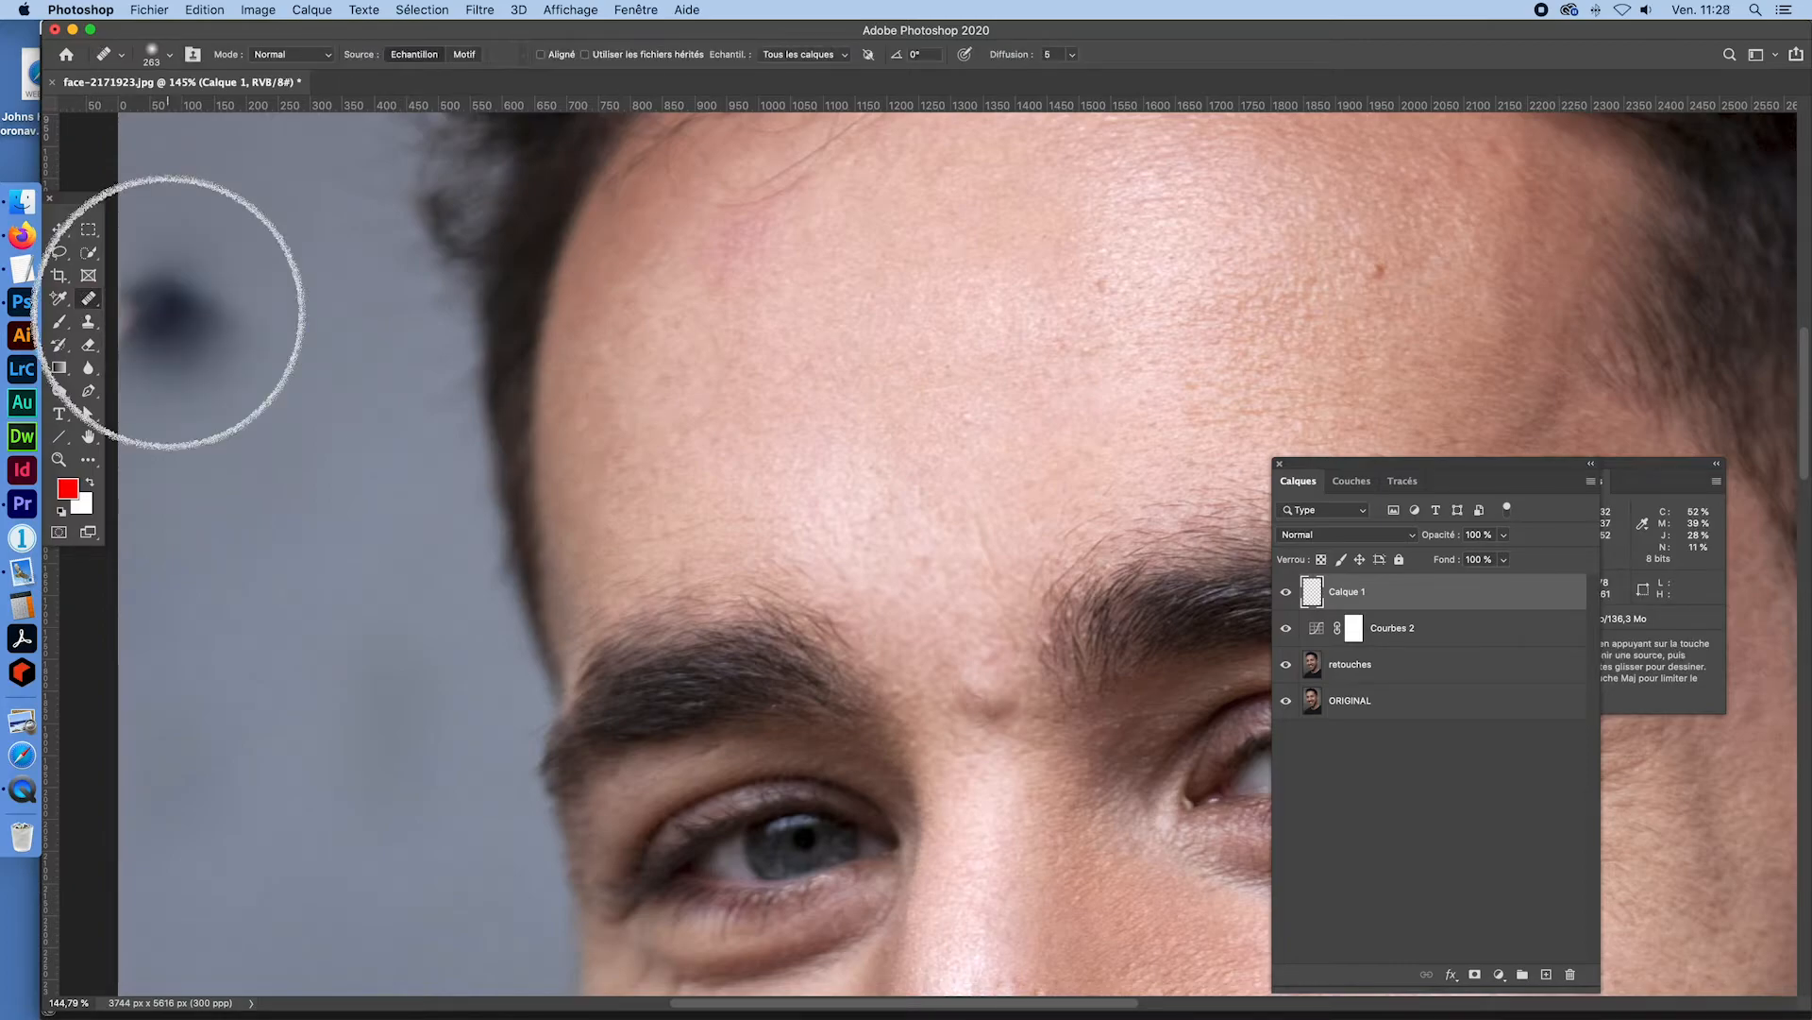
{"action": "left_click", "coordinate": [170, 311]}
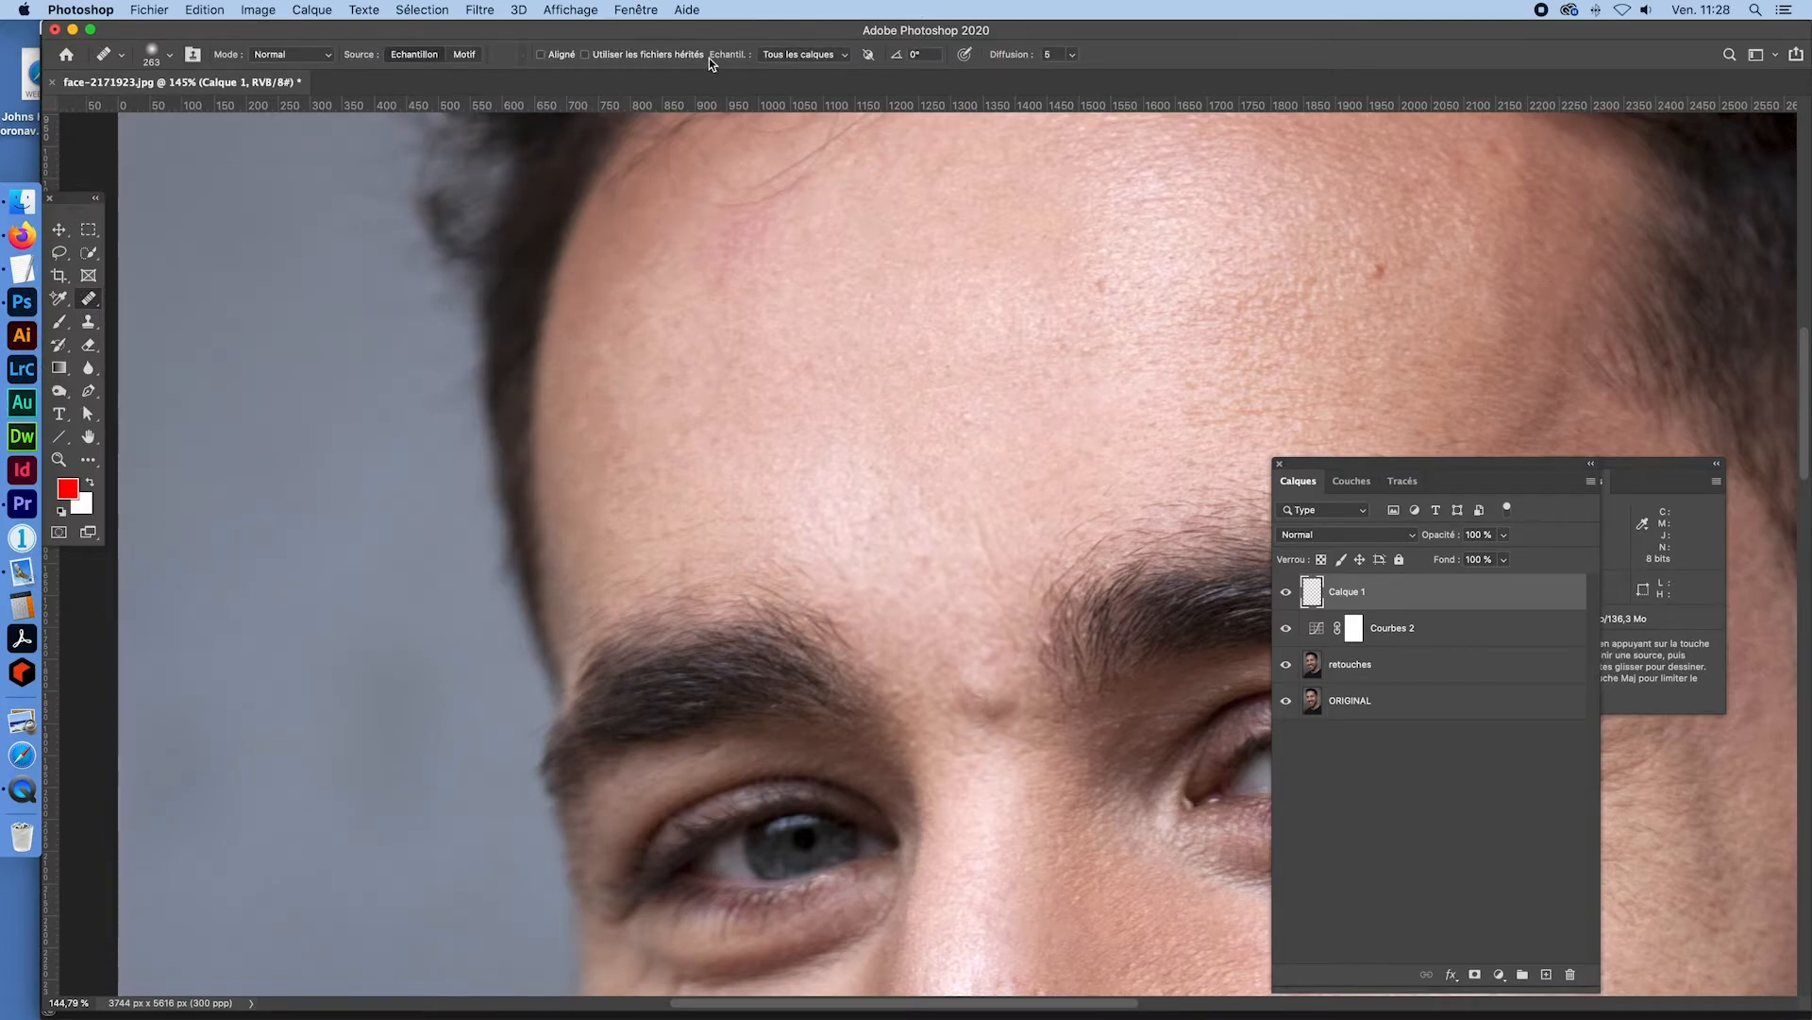
{"action": "left_click", "coordinate": [817, 55]}
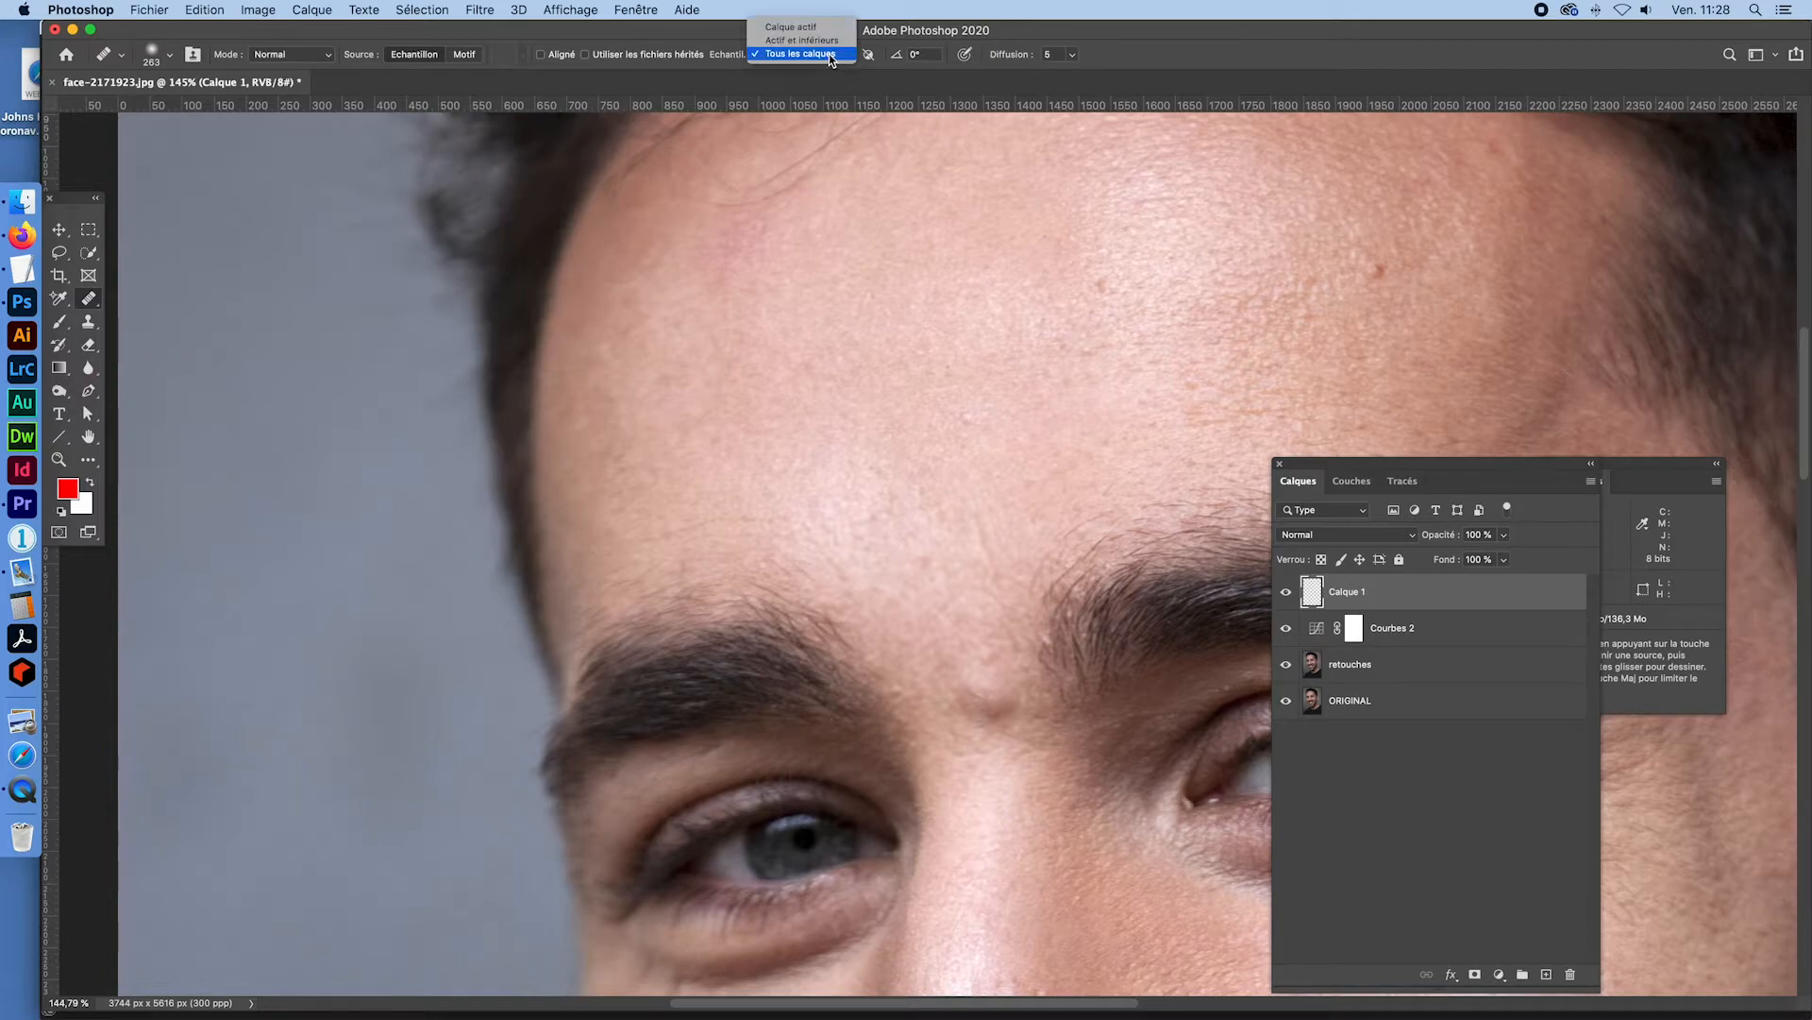
{"action": "left_click", "coordinate": [829, 54]}
- With an 84 px brush, sample clean skin just above the eyebrows and paint it over the remaining bump between them
{"action": "mouse_move", "coordinate": [911, 609]}
{"action": "left_mouse_down"}
{"action": "mouse_move", "coordinate": [972, 519]}
{"action": "mouse_move", "coordinate": [881, 518]}
{"action": "mouse_move", "coordinate": [925, 566]}
{"action": "left_mouse_up"}
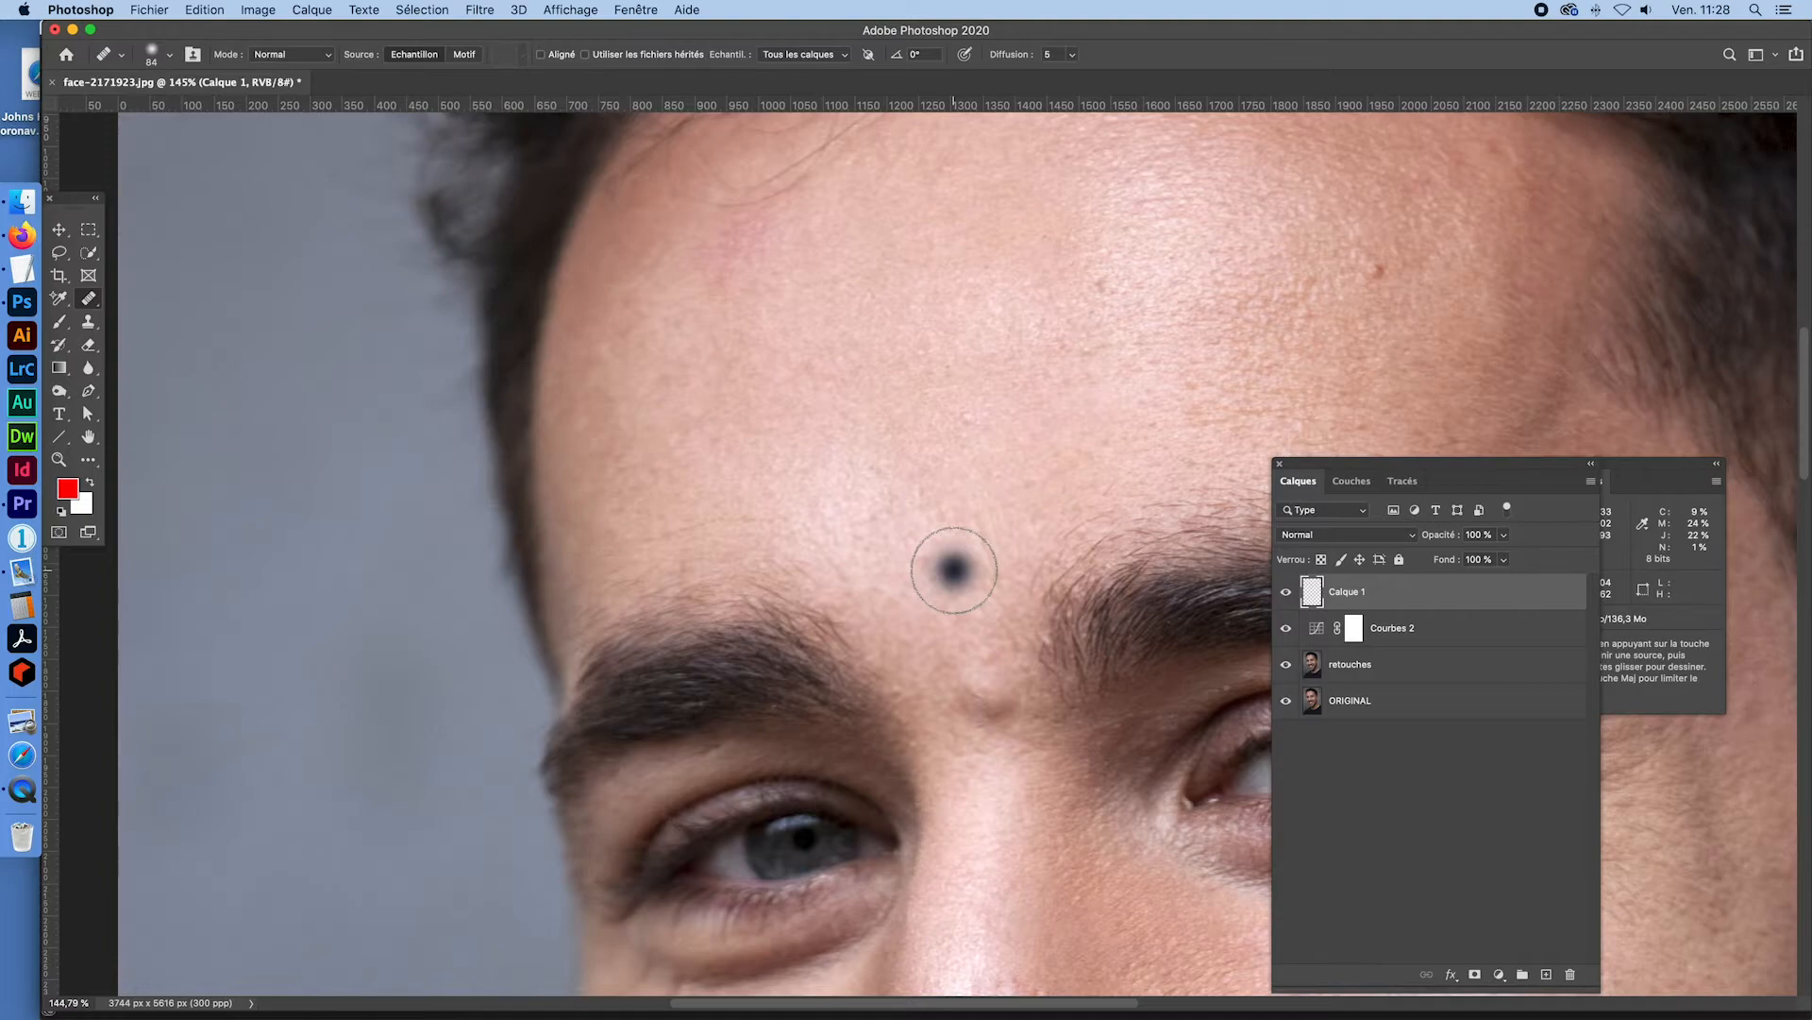
{"action": "left_click", "coordinate": [953, 569]}
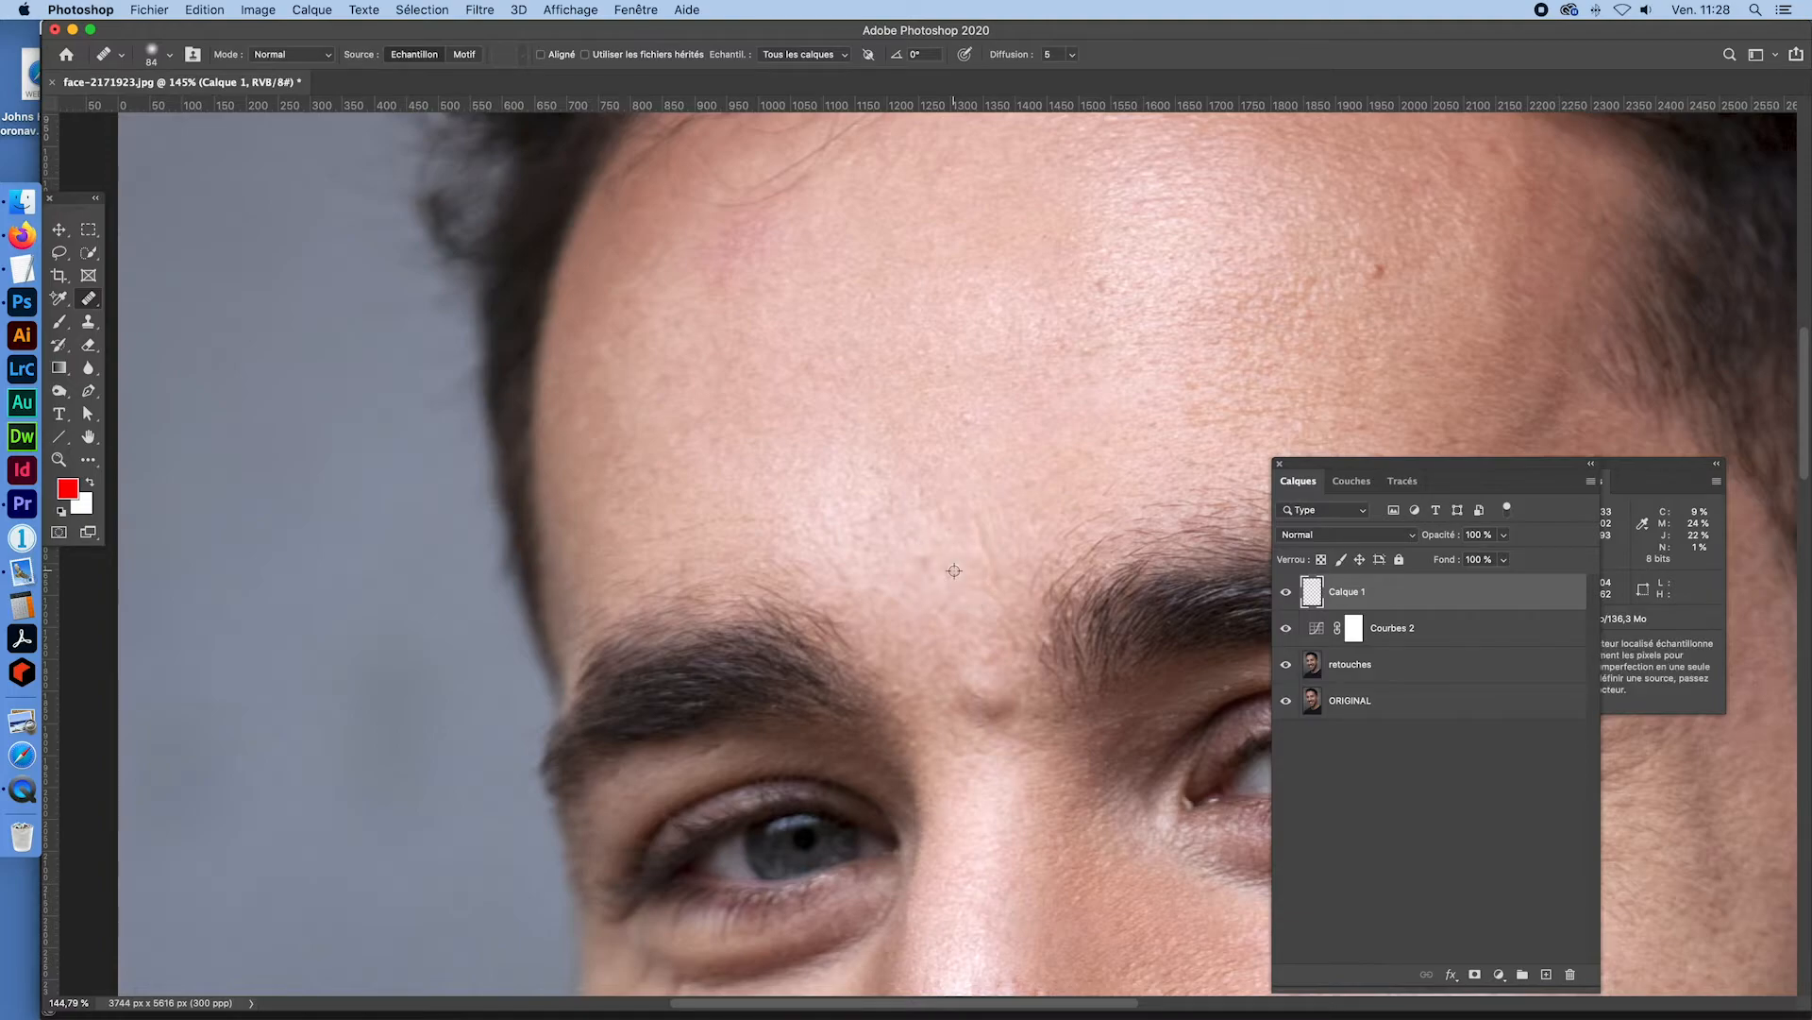
{"action": "left_click", "coordinate": [953, 571]}
{"action": "left_click", "coordinate": [954, 570]}
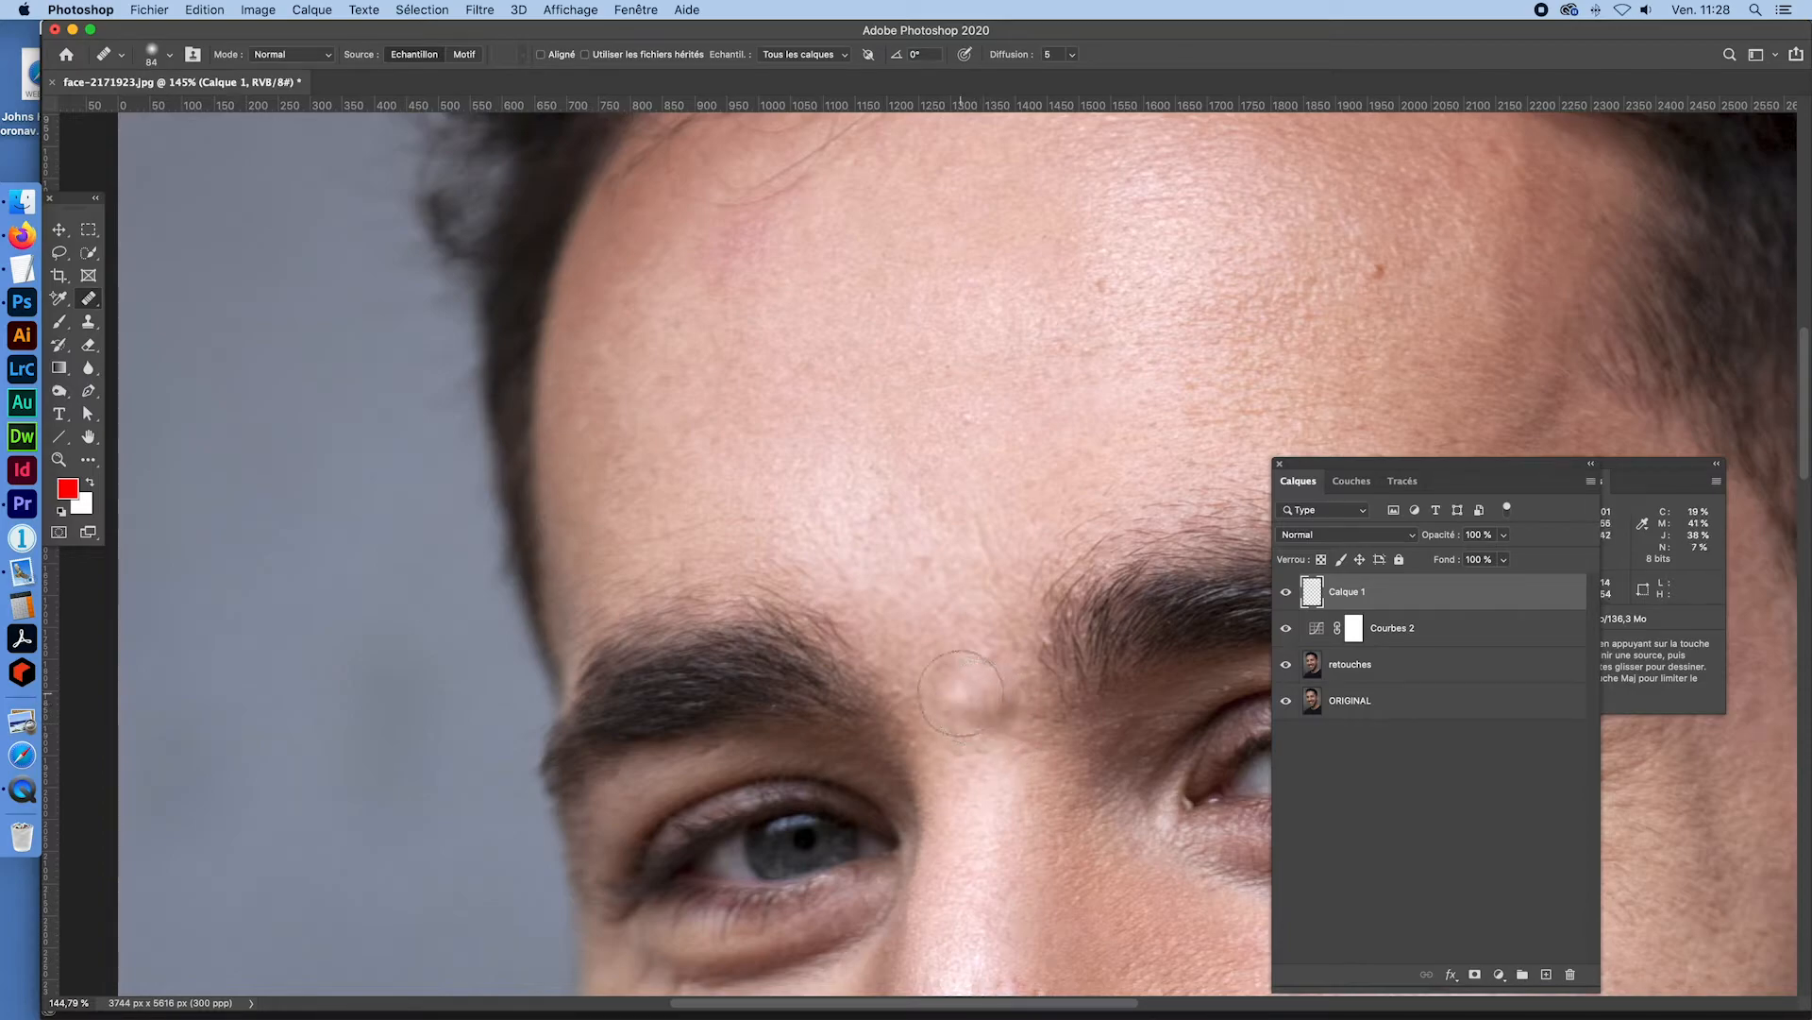
{"action": "mouse_move", "coordinate": [961, 693]}
{"action": "left_mouse_down"}
{"action": "mouse_move", "coordinate": [998, 693]}
{"action": "mouse_move", "coordinate": [988, 714]}
{"action": "mouse_move", "coordinate": [971, 669]}
{"action": "left_mouse_up"}
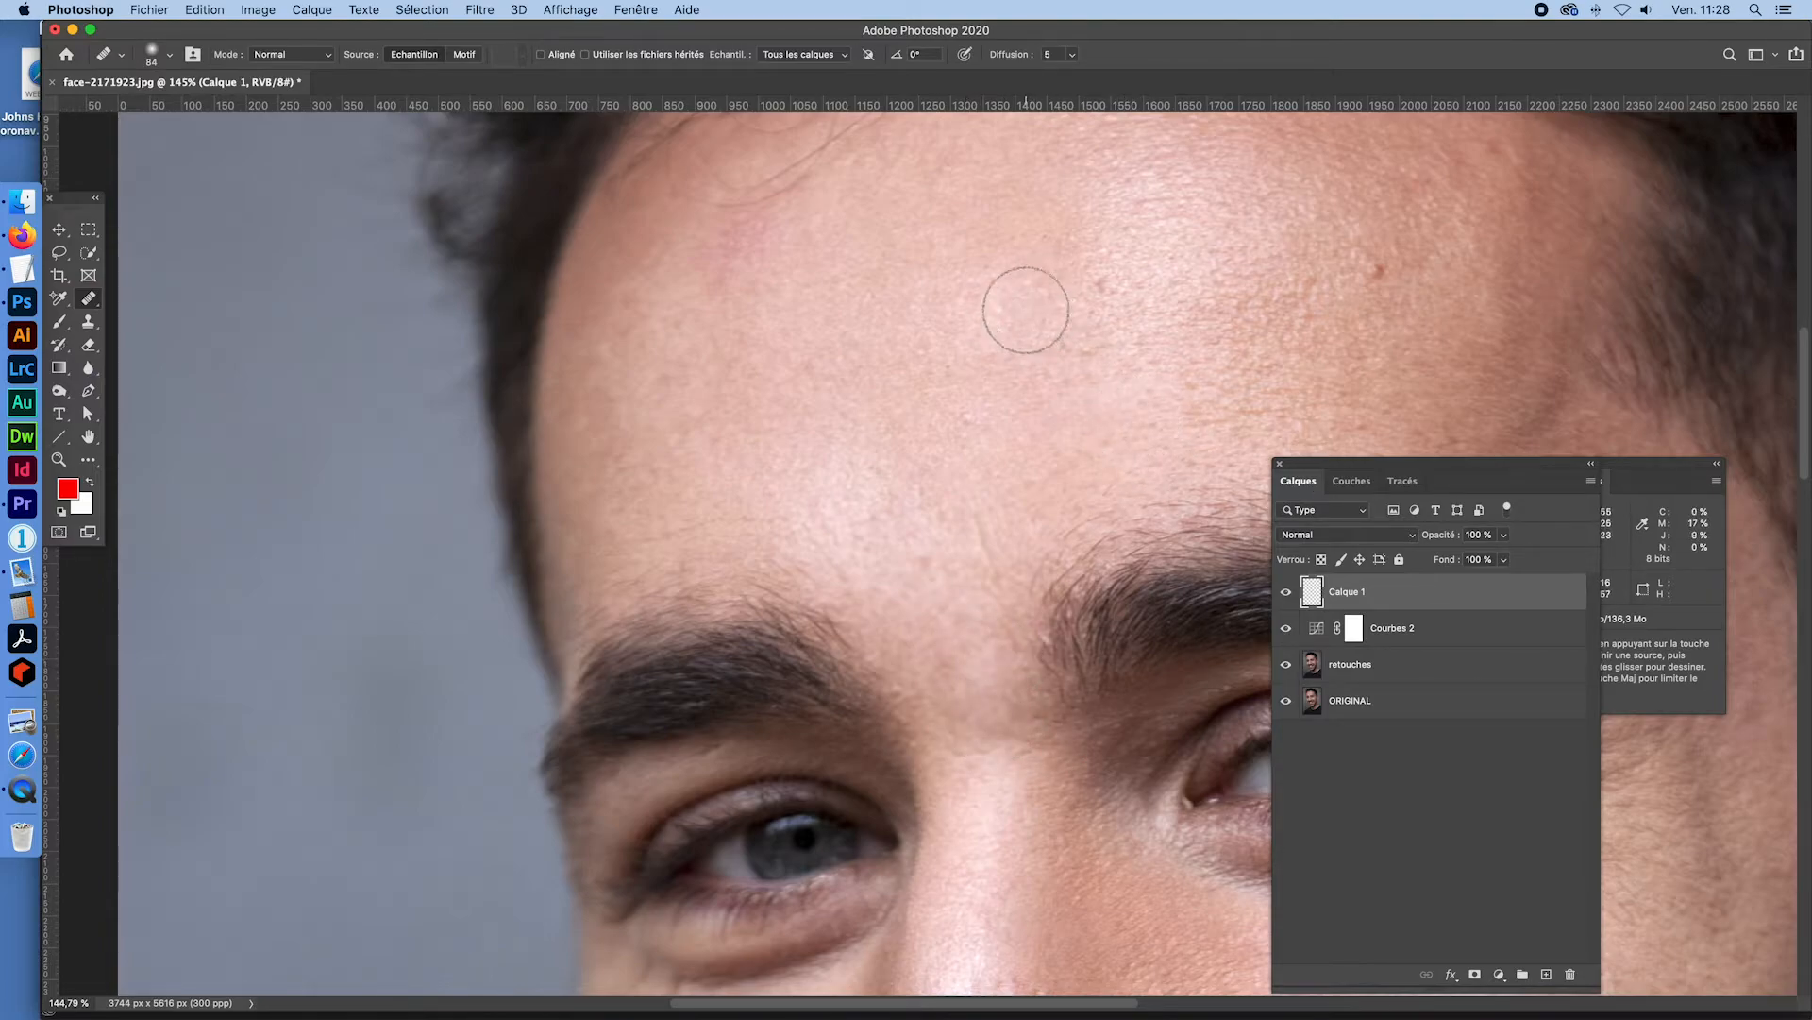
- Shrink the Outil Correcteur brush, sample nearby forehead skin and cover the small red spot above the eyebrow nearer the visible ear
{"action": "mouse_move", "coordinate": [1026, 310]}
{"action": "left_mouse_down"}
{"action": "mouse_move", "coordinate": [983, 315]}
{"action": "mouse_move", "coordinate": [1004, 303]}
{"action": "mouse_move", "coordinate": [991, 292]}
{"action": "left_mouse_up"}
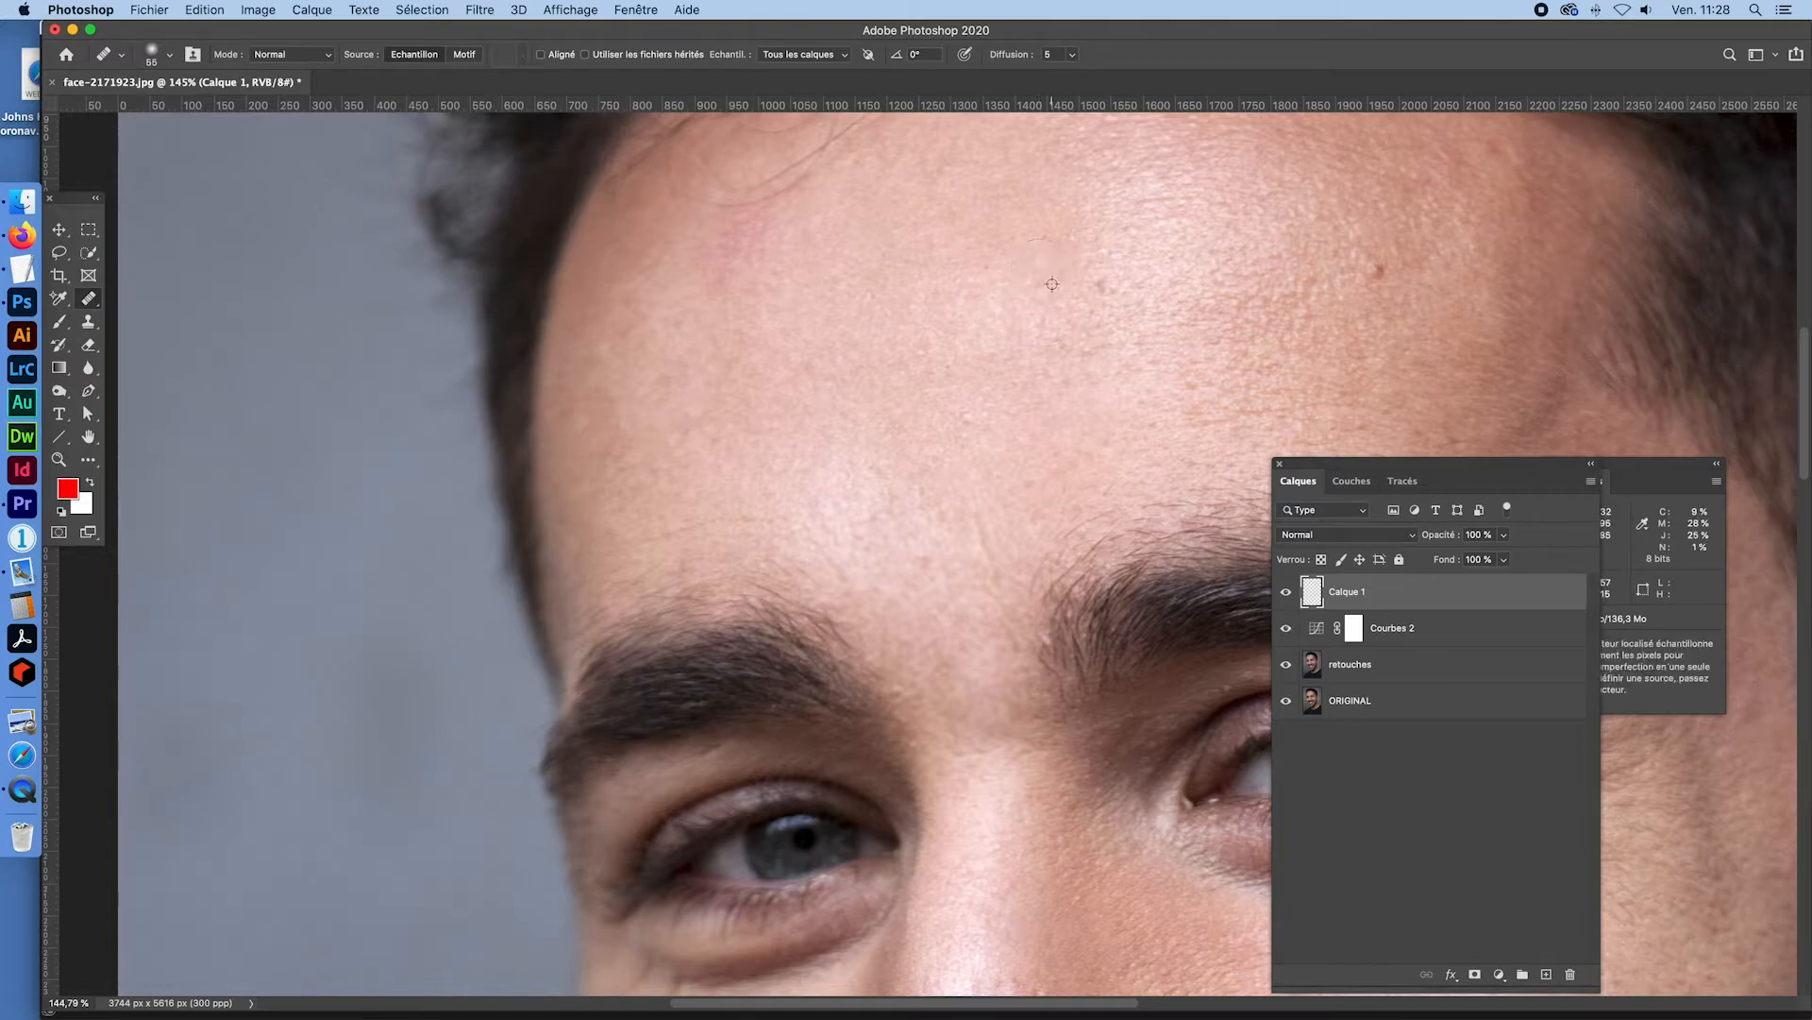
{"action": "left_click", "coordinate": [1321, 260], "text": "alt"}
{"action": "left_click", "coordinate": [1377, 269]}
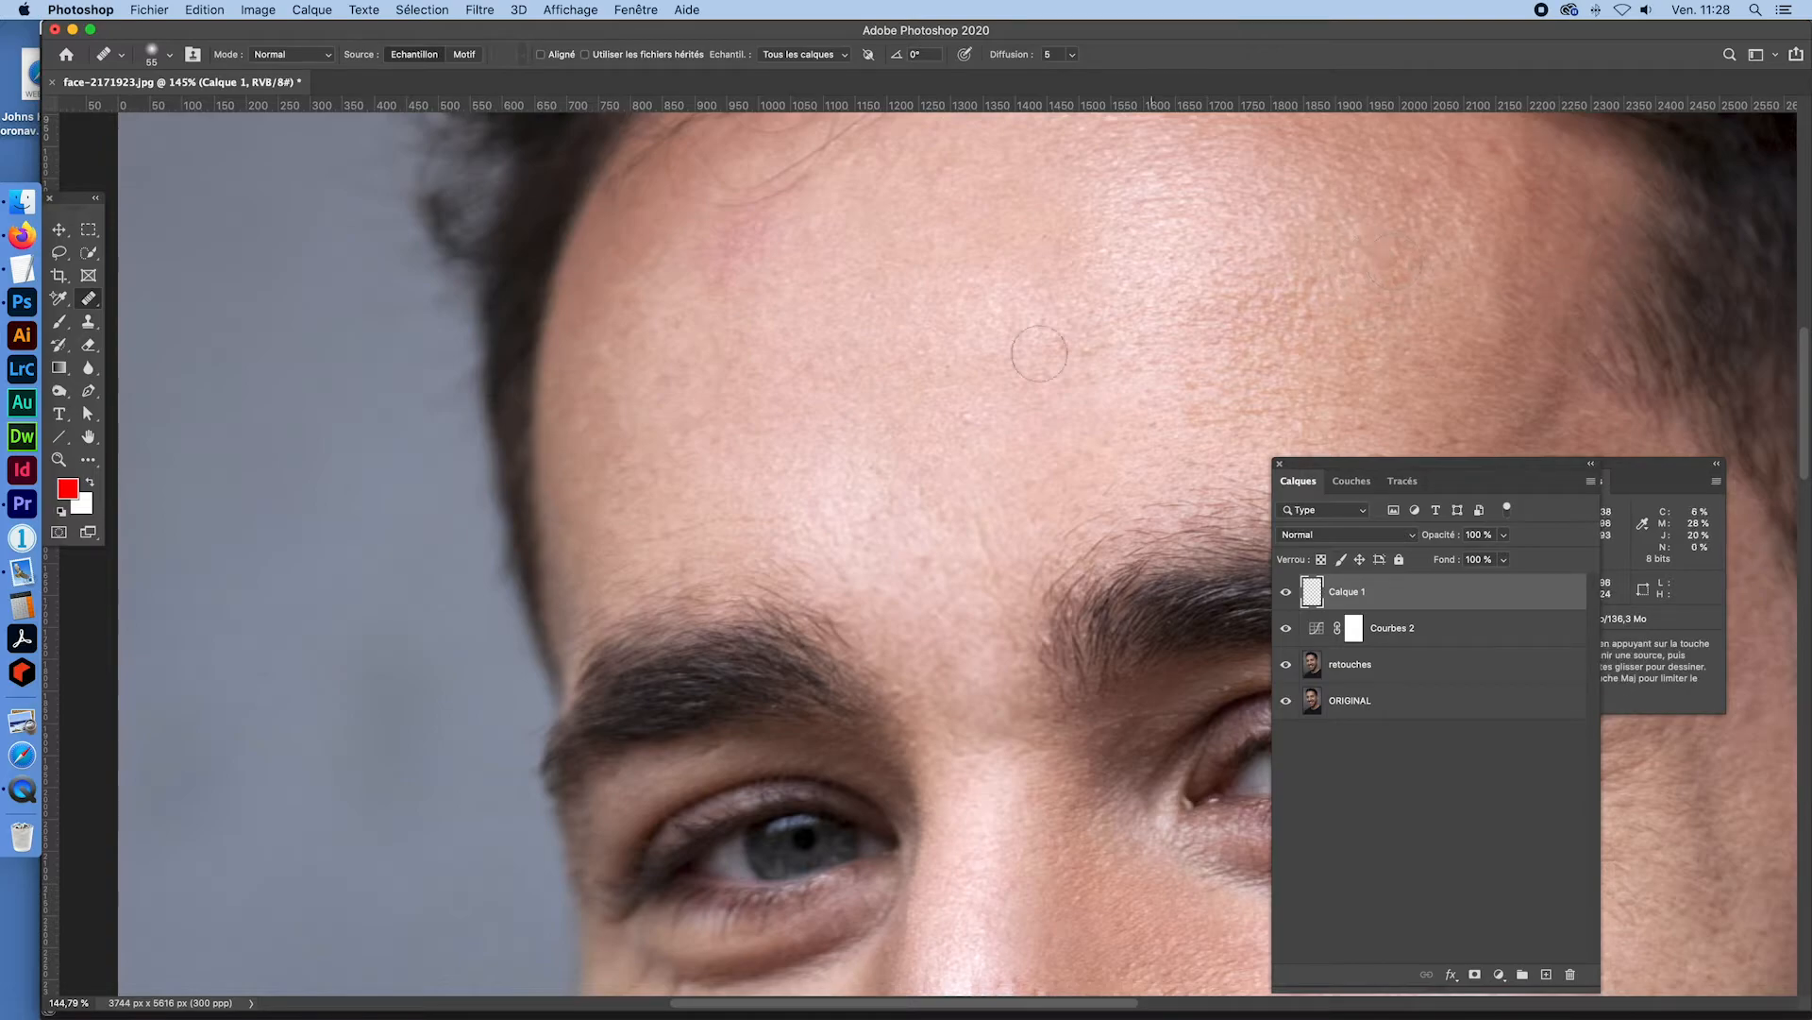
- Sample adjacent skin and heal the reddish blemish on the upper forehead just below the hairline
{"action": "left_click_drag", "start_coordinate": [1013, 446], "coordinate": [758, 406]}
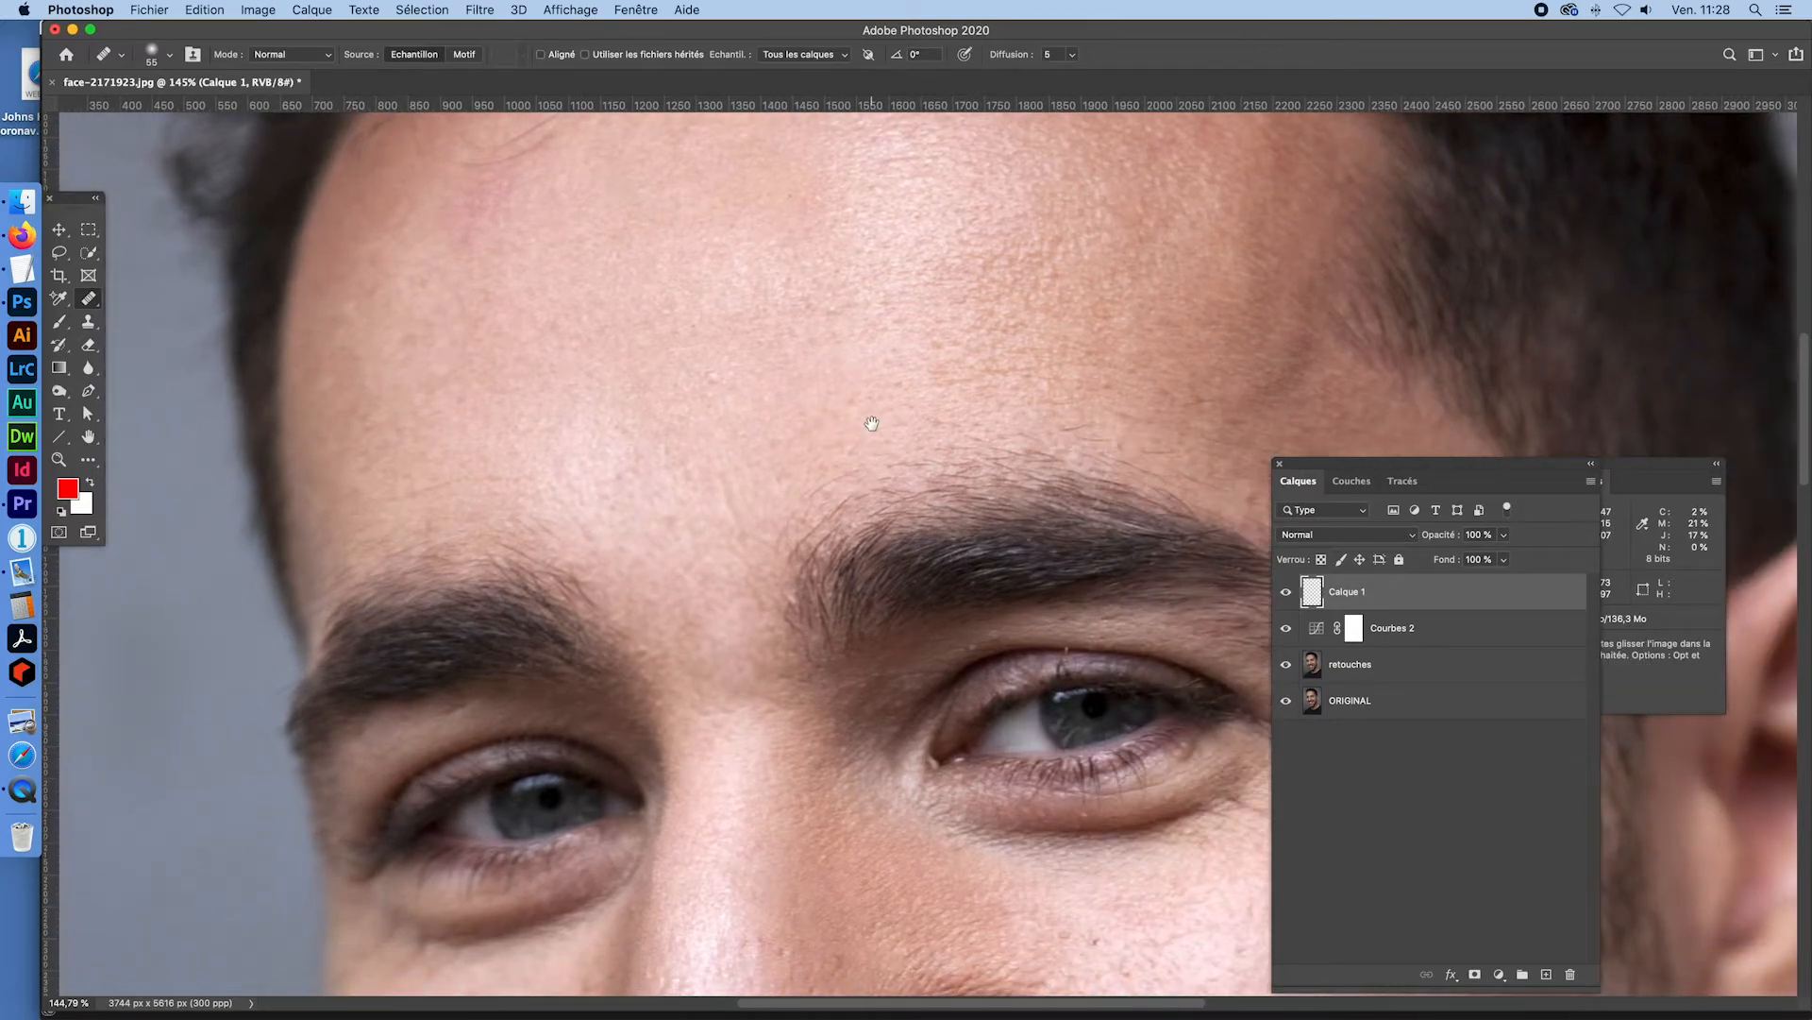
{"action": "left_click_drag", "start_coordinate": [1081, 390], "coordinate": [920, 642]}
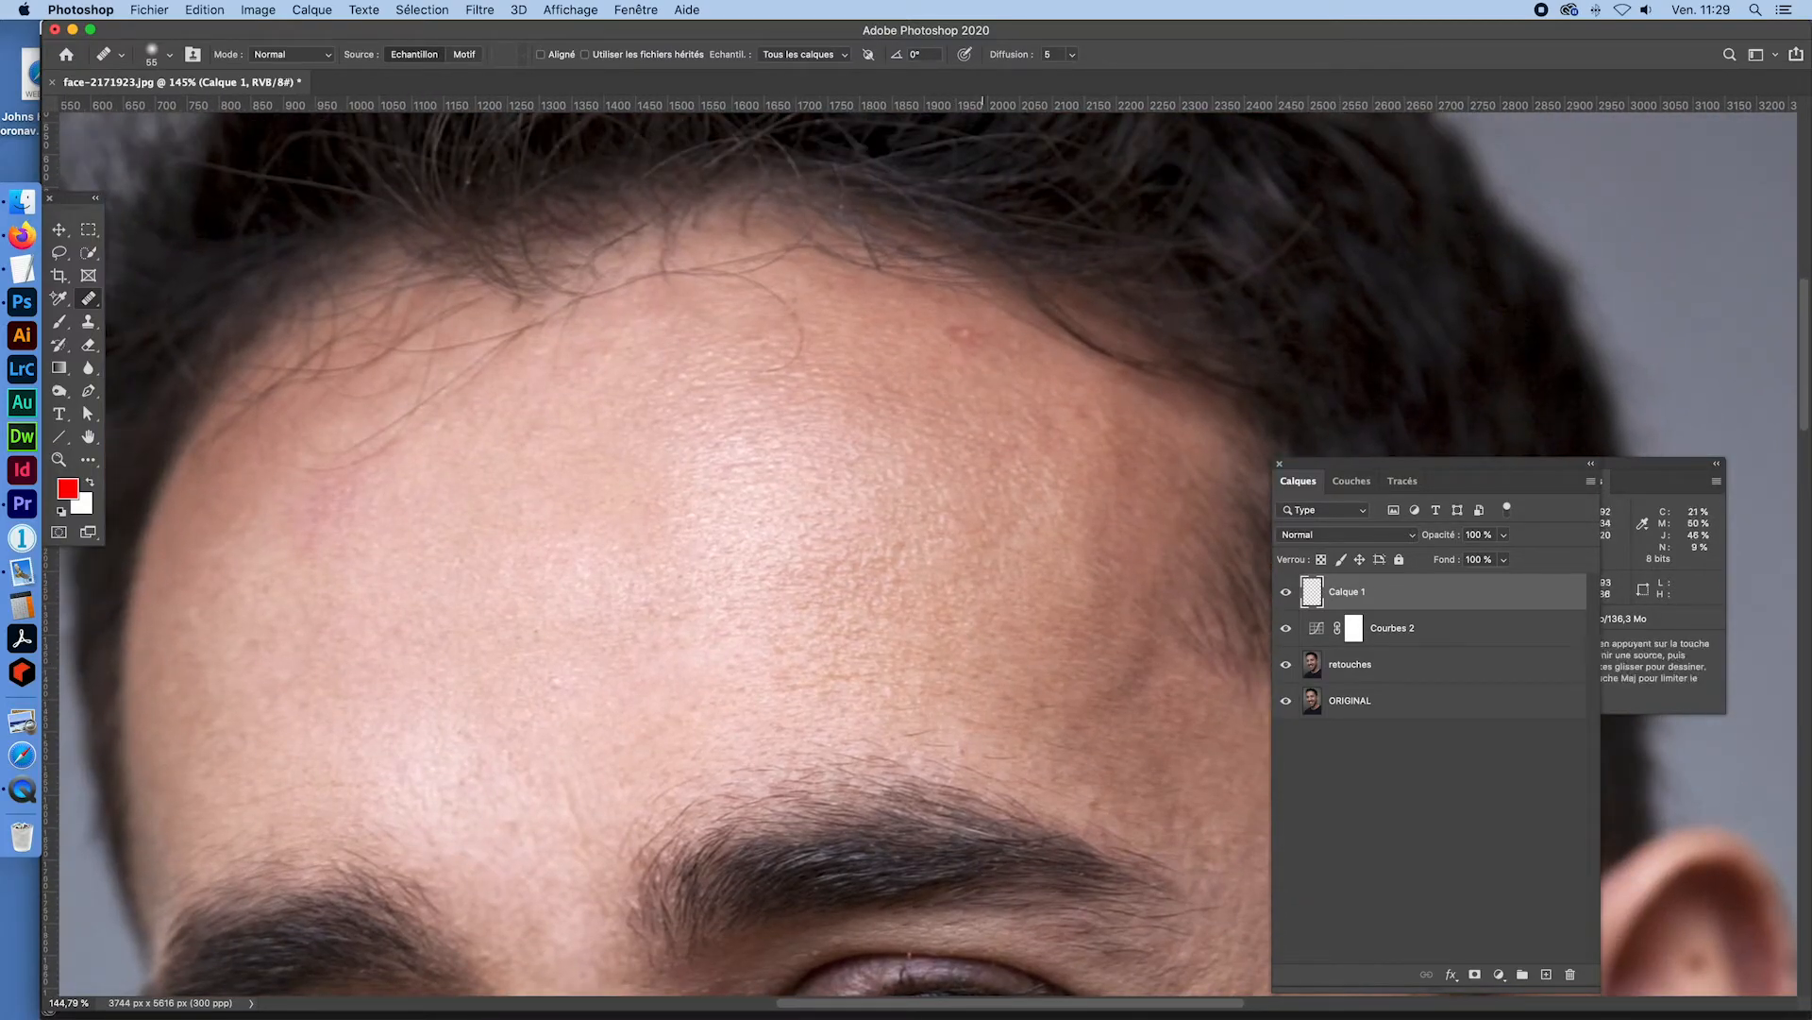
{"action": "left_click", "coordinate": [906, 350], "text": "alt"}
{"action": "left_click", "coordinate": [959, 335]}
{"action": "left_click_drag", "start_coordinate": [959, 335], "coordinate": [948, 335]}
- Return to the Outil Correcteur localisé with a 43 px brush and heal the small marks on the upper forehead near the temple
{"action": "right_click", "coordinate": [94, 299]}
{"action": "left_click", "coordinate": [167, 299]}
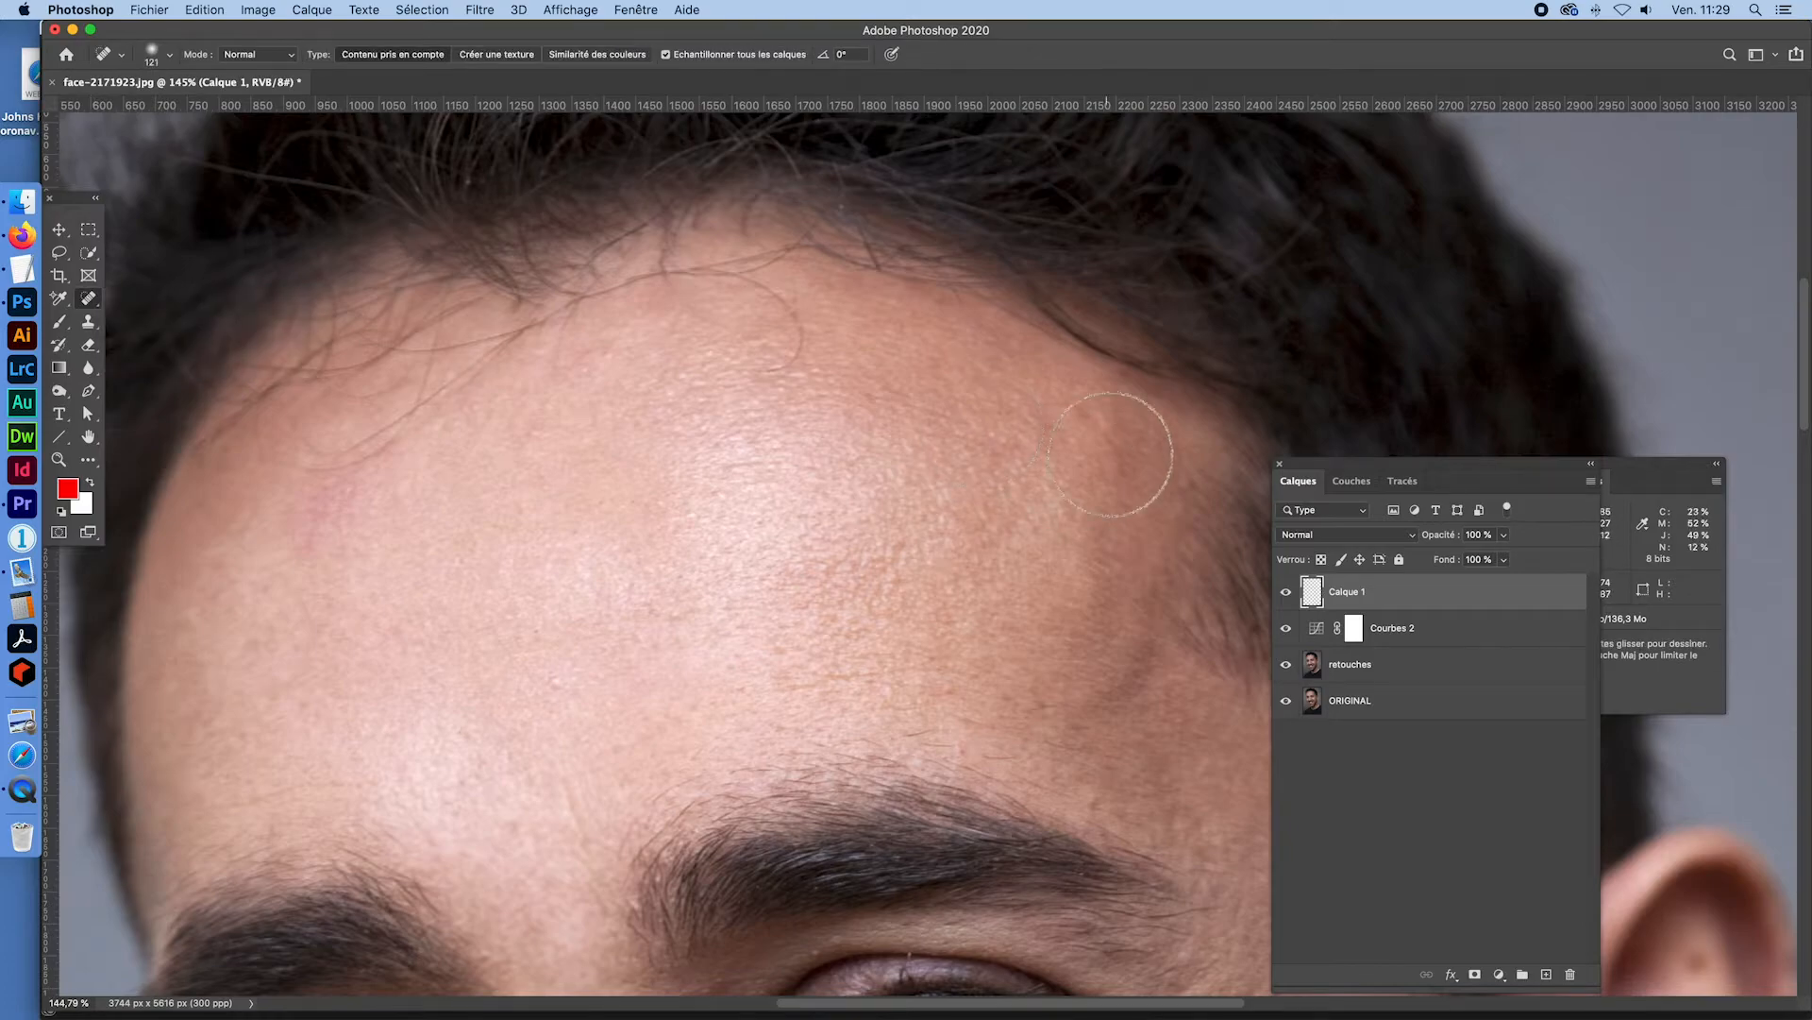
{"action": "left_click_drag", "start_coordinate": [1086, 427], "coordinate": [1039, 424]}
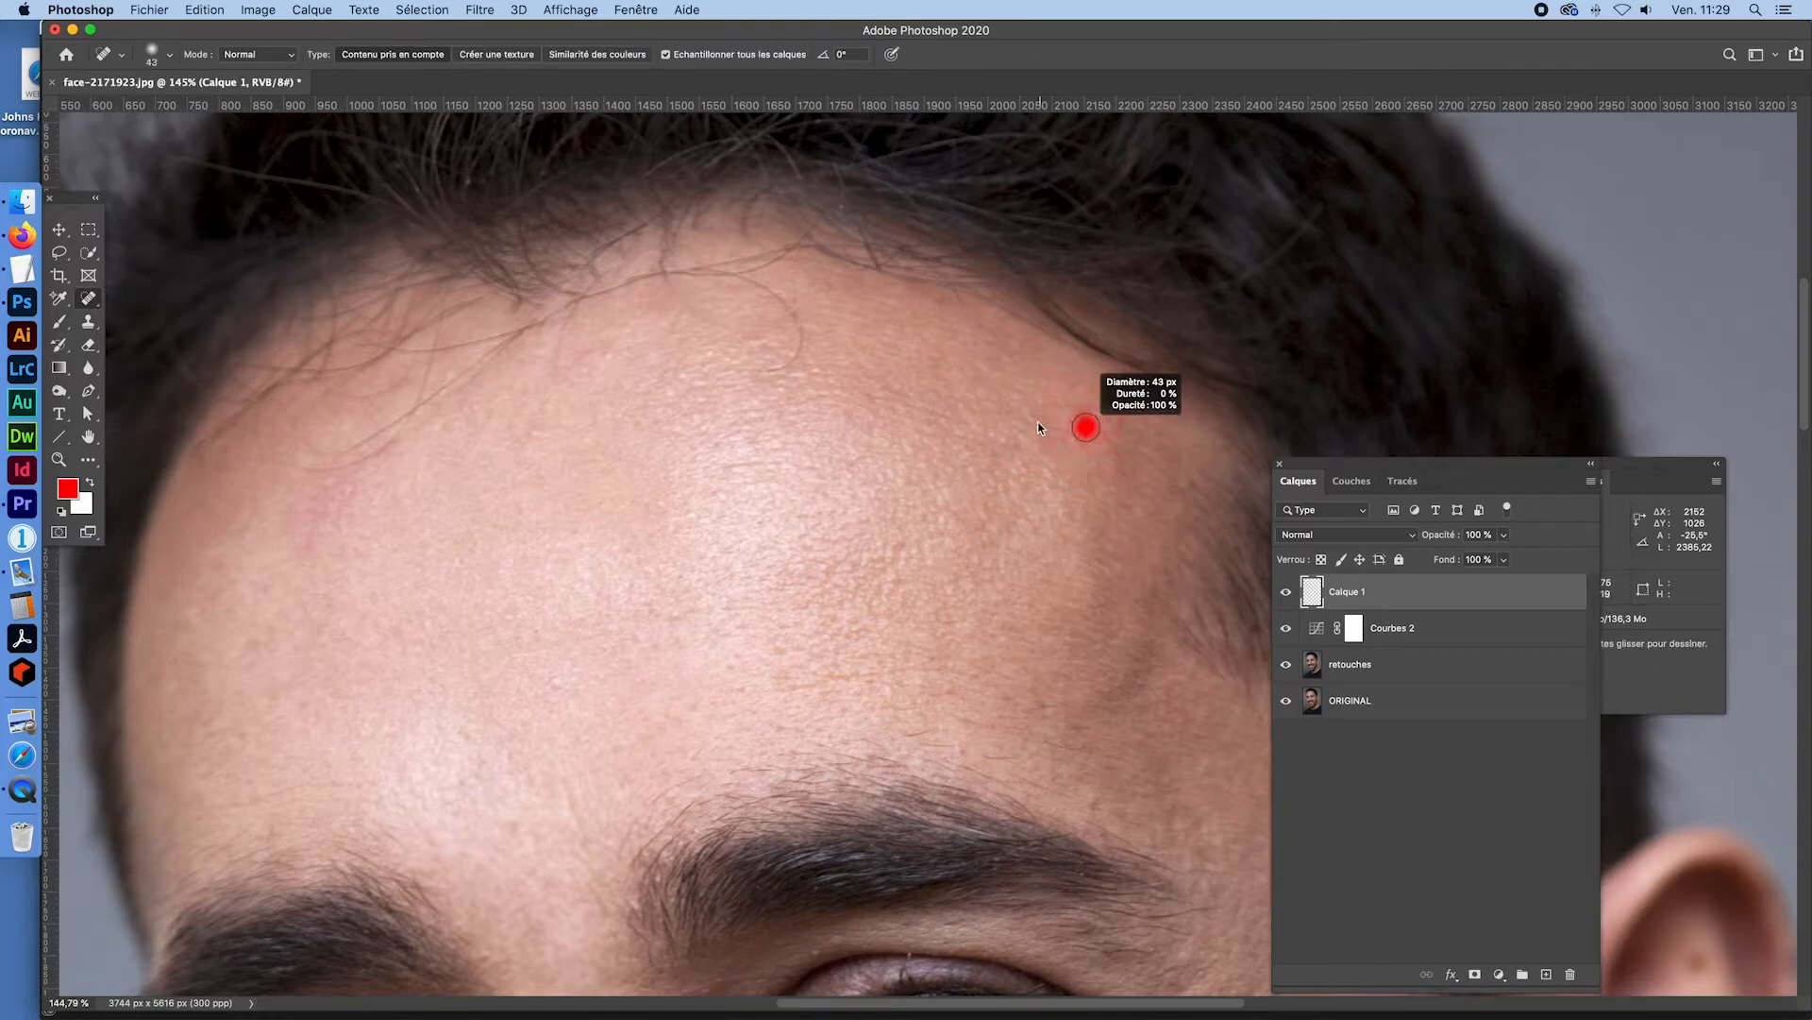
{"action": "left_click", "coordinate": [1085, 409]}
{"action": "left_click", "coordinate": [1077, 417]}
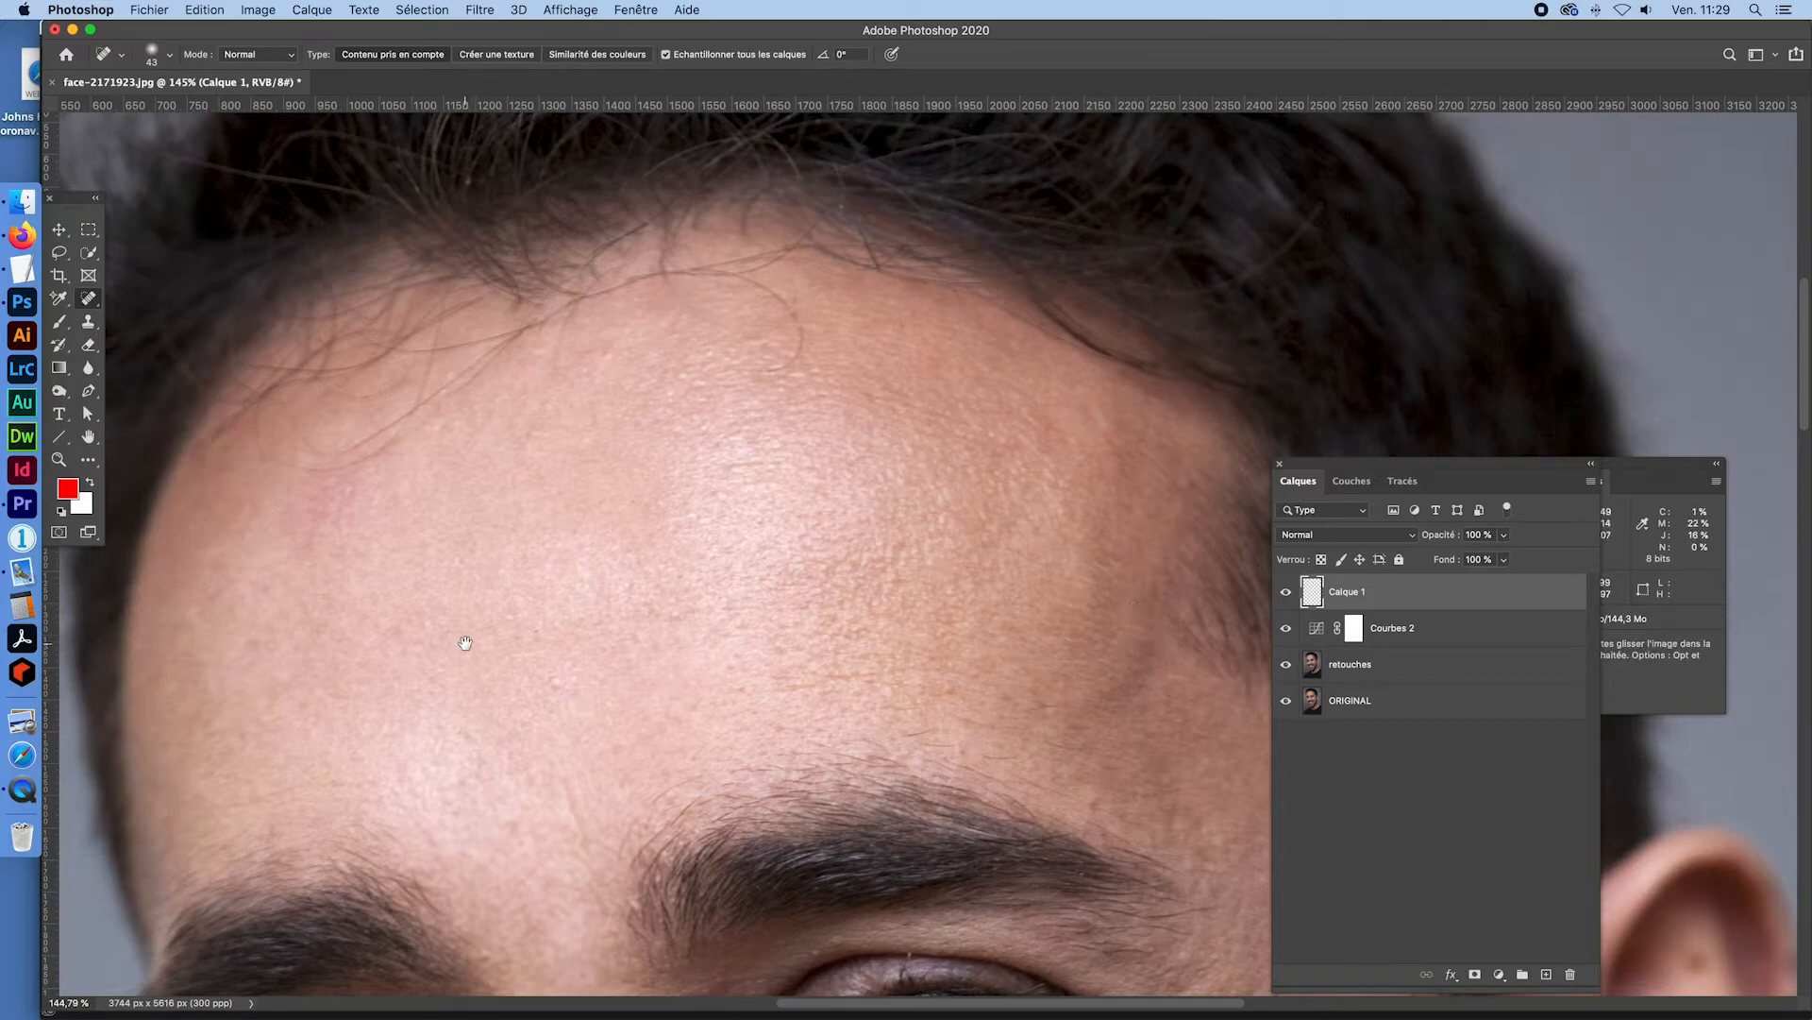
- Spot-heal the small flaws on the side of the nose, on the cheek and near the outer corner of the eye
{"action": "left_click_drag", "start_coordinate": [466, 639], "coordinate": [825, 522]}
{"action": "left_click_drag", "start_coordinate": [860, 655], "coordinate": [808, 368]}
{"action": "left_click_drag", "start_coordinate": [866, 810], "coordinate": [858, 529]}
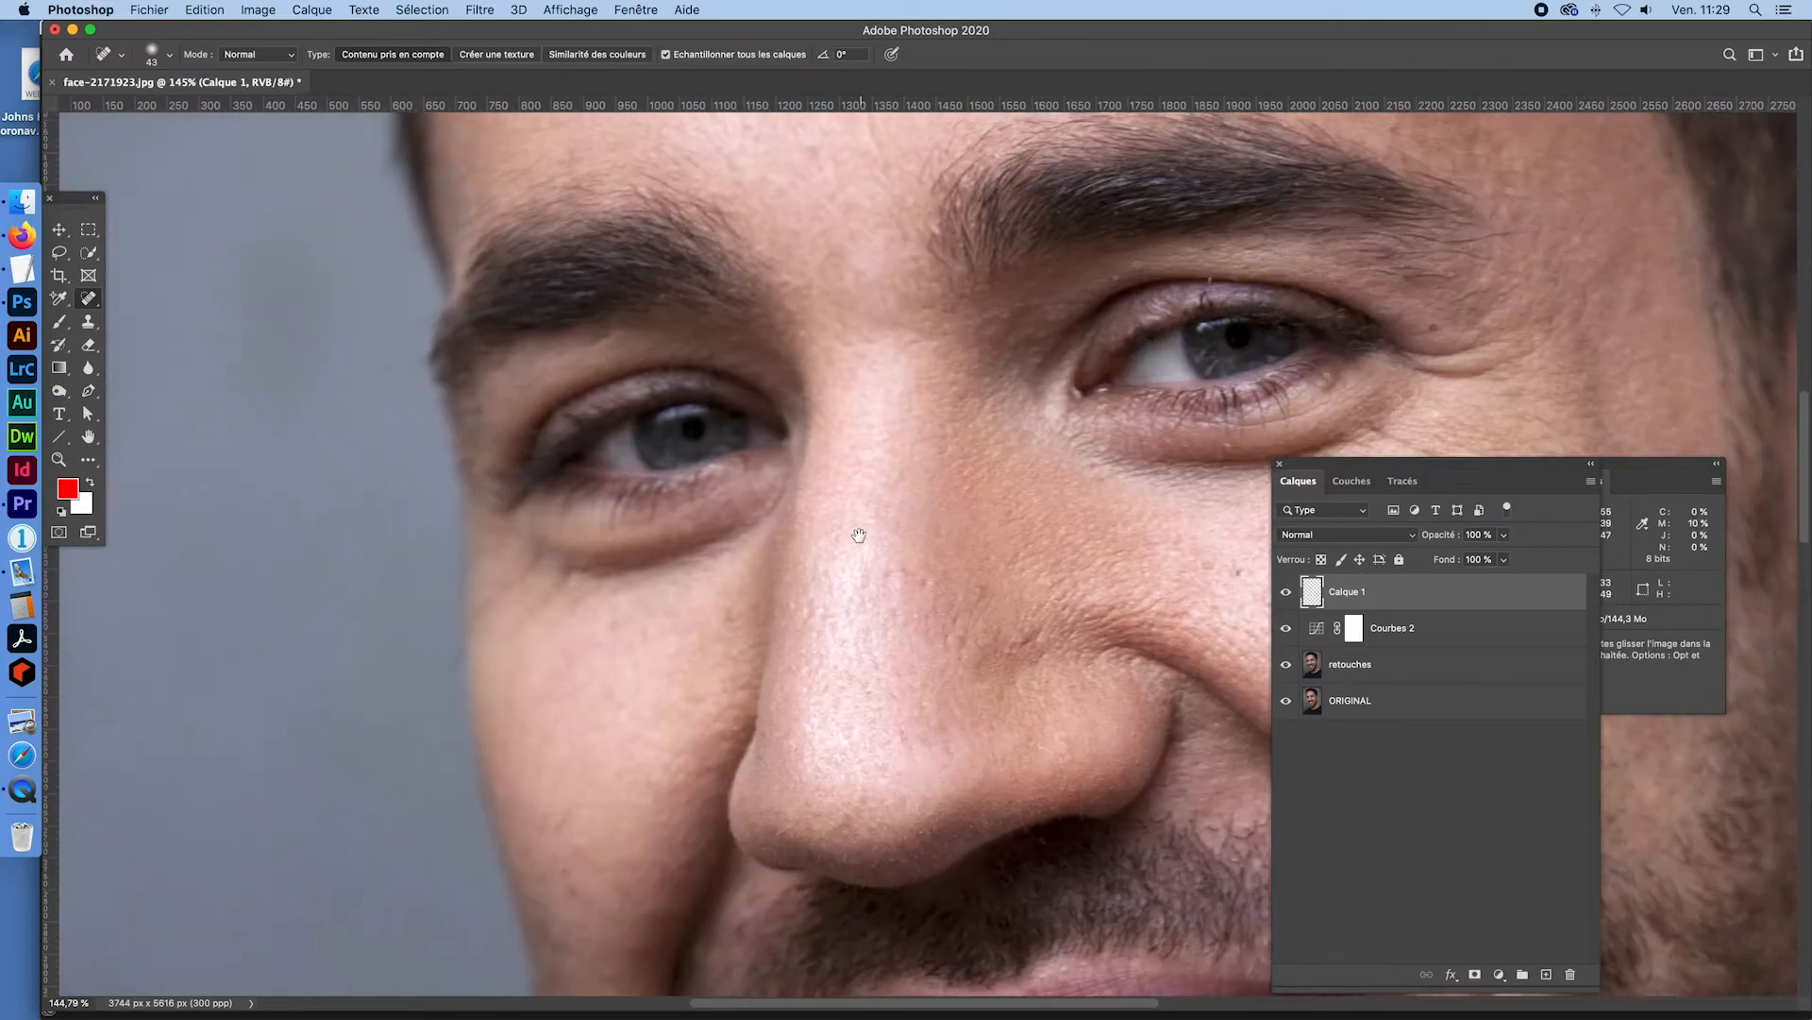
{"action": "mouse_move", "coordinate": [854, 765]}
{"action": "left_mouse_down"}
{"action": "mouse_move", "coordinate": [822, 538]}
{"action": "mouse_move", "coordinate": [761, 623]}
{"action": "left_mouse_up"}
{"action": "left_click", "coordinate": [782, 452]}
{"action": "left_click", "coordinate": [782, 451]}
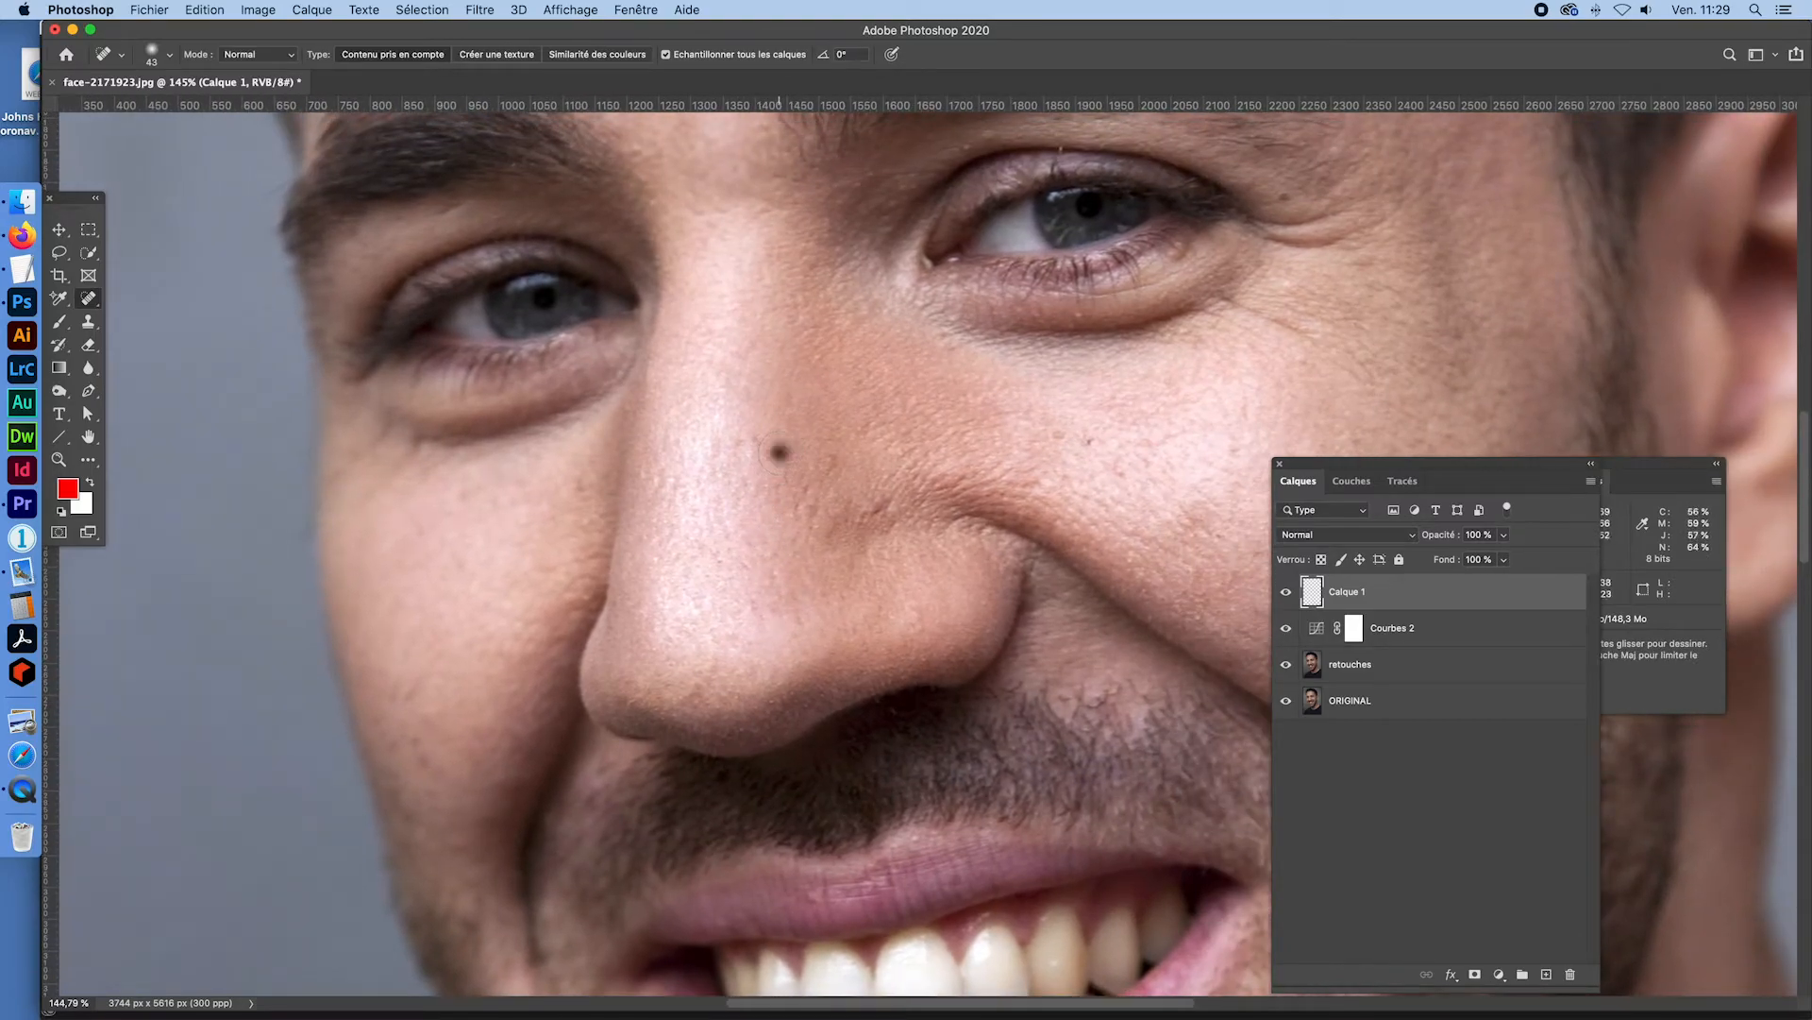
{"action": "left_click", "coordinate": [1086, 441]}
{"action": "left_click_drag", "start_coordinate": [1287, 198], "coordinate": [1283, 197]}
{"action": "left_click", "coordinate": [1286, 196]}
- Examine the forehead, cheek and beard area for remaining flaws, and review the whole portrait
{"action": "left_click_drag", "start_coordinate": [687, 320], "coordinate": [647, 474]}
{"action": "left_click_drag", "start_coordinate": [851, 472], "coordinate": [728, 776]}
{"action": "left_click_drag", "start_coordinate": [785, 521], "coordinate": [790, 668]}
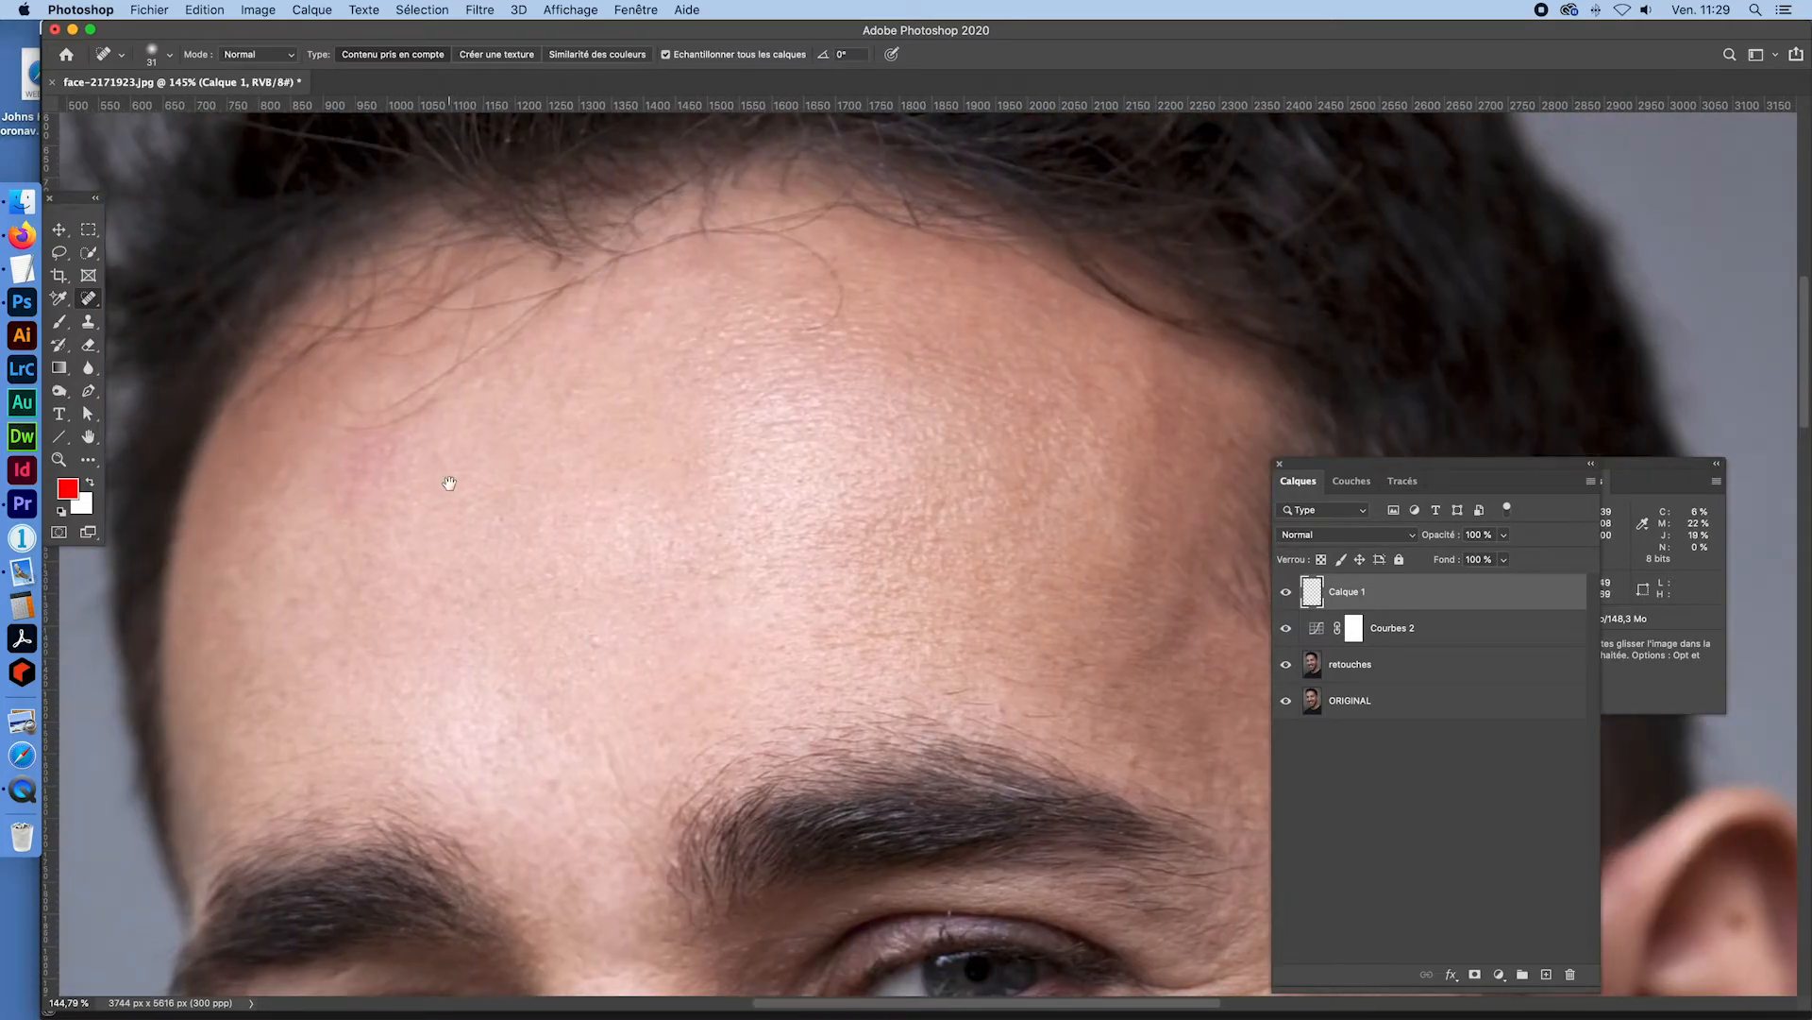
{"action": "left_click_drag", "start_coordinate": [450, 484], "coordinate": [749, 538]}
{"action": "left_click_drag", "start_coordinate": [1023, 646], "coordinate": [673, 378]}
{"action": "left_click_drag", "start_coordinate": [1076, 586], "coordinate": [749, 320]}
{"action": "left_click_drag", "start_coordinate": [943, 635], "coordinate": [914, 555]}
{"action": "left_click_drag", "start_coordinate": [958, 719], "coordinate": [901, 384]}
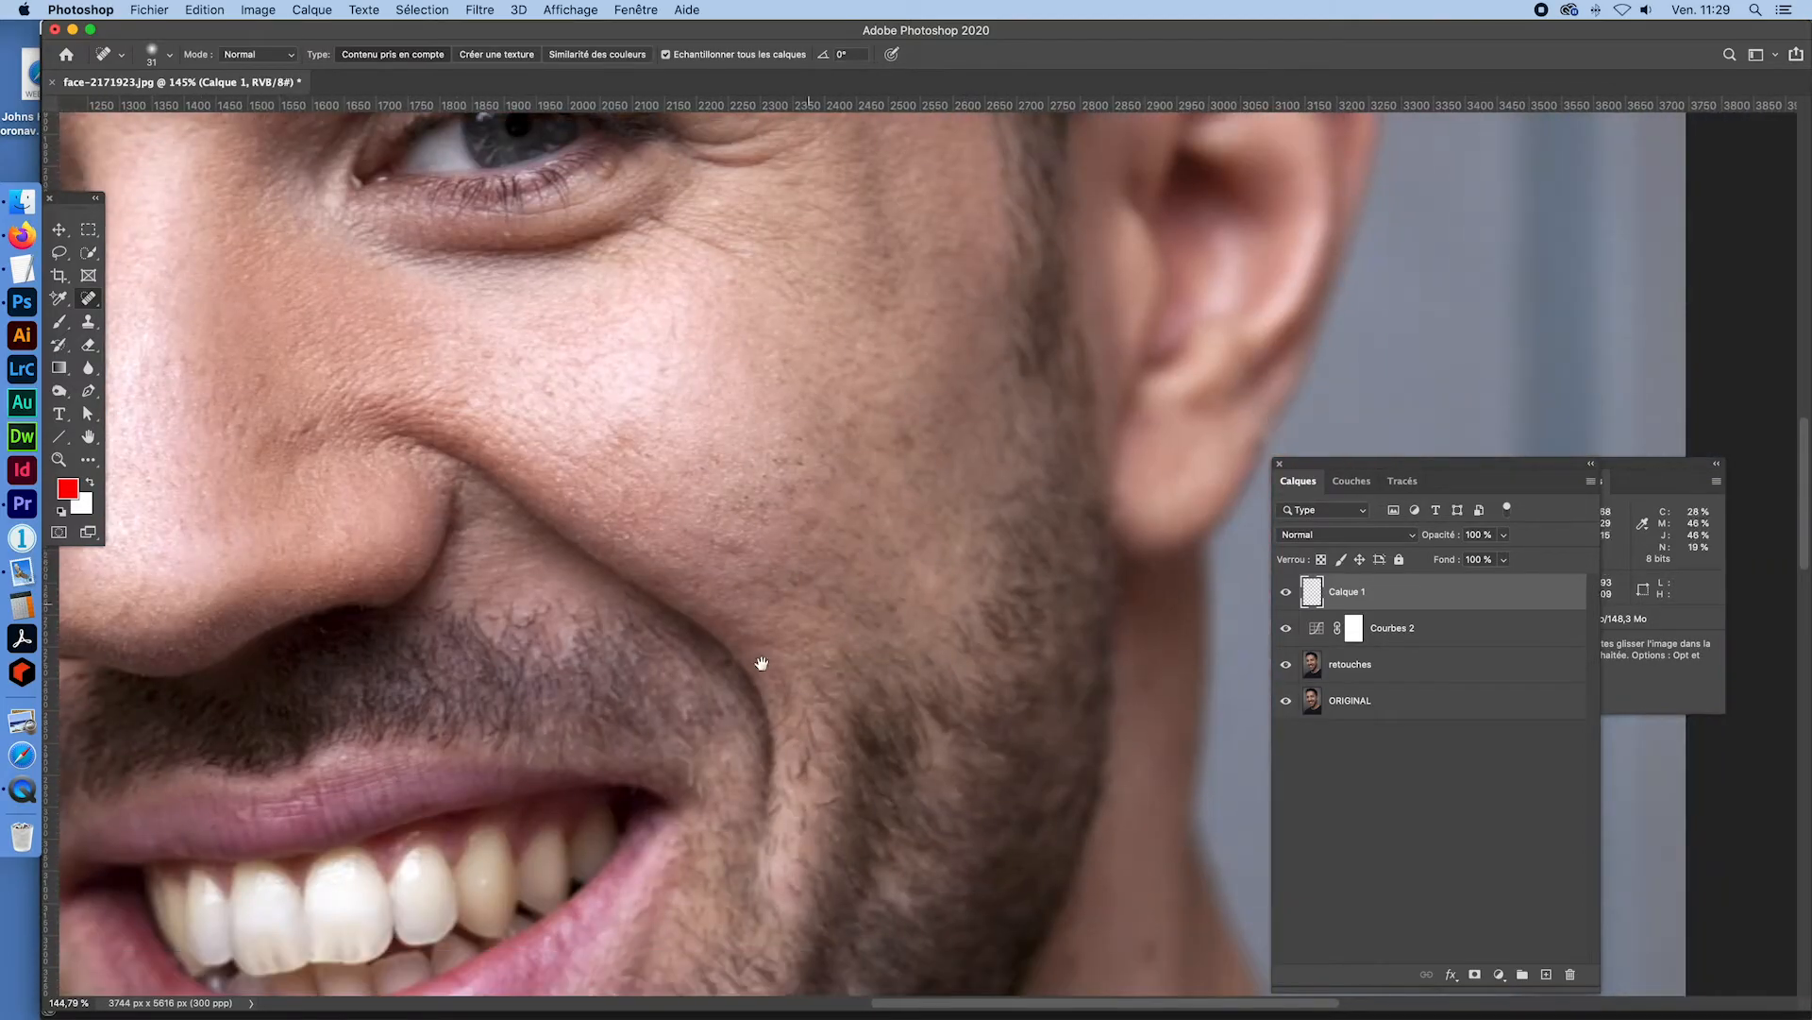
{"action": "left_click_drag", "start_coordinate": [750, 694], "coordinate": [806, 460]}
{"action": "left_click_drag", "start_coordinate": [647, 817], "coordinate": [920, 533]}
{"action": "left_click_drag", "start_coordinate": [812, 680], "coordinate": [614, 671]}
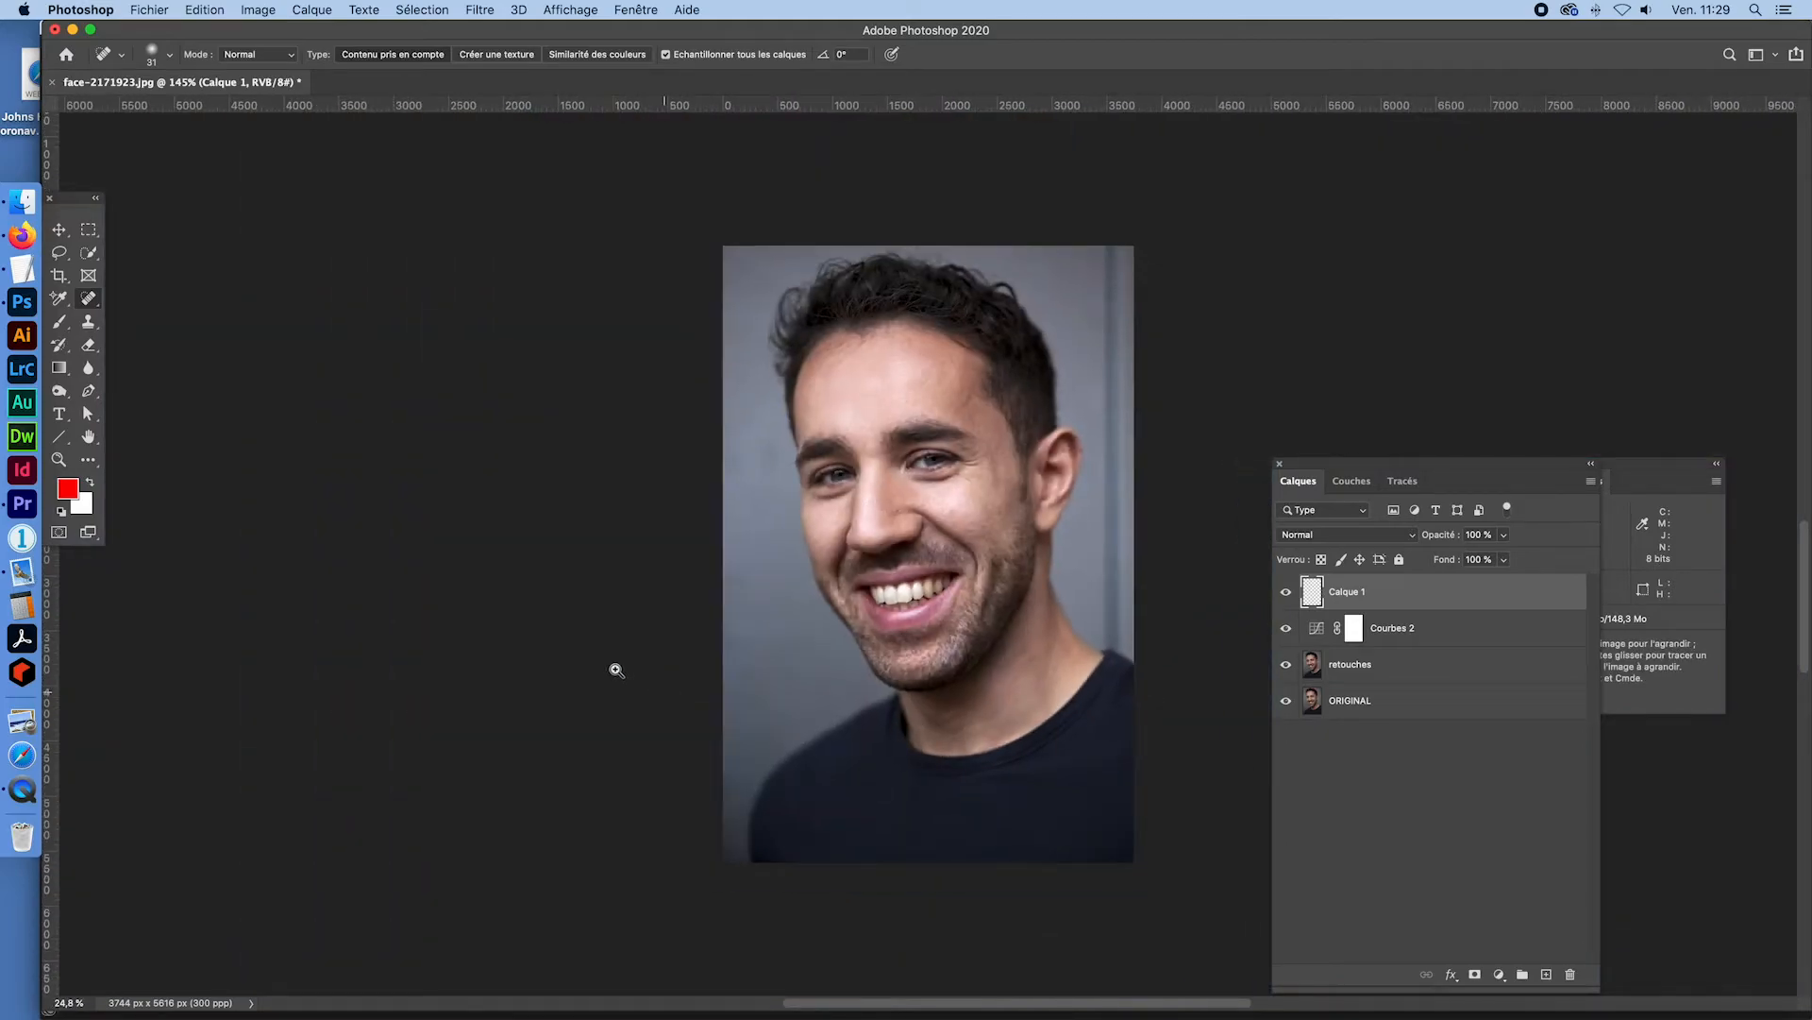
- Switch from the Outil Correcteur localisé to the Outil Pièce for patching larger areas
{"action": "left_click", "coordinate": [87, 298]}
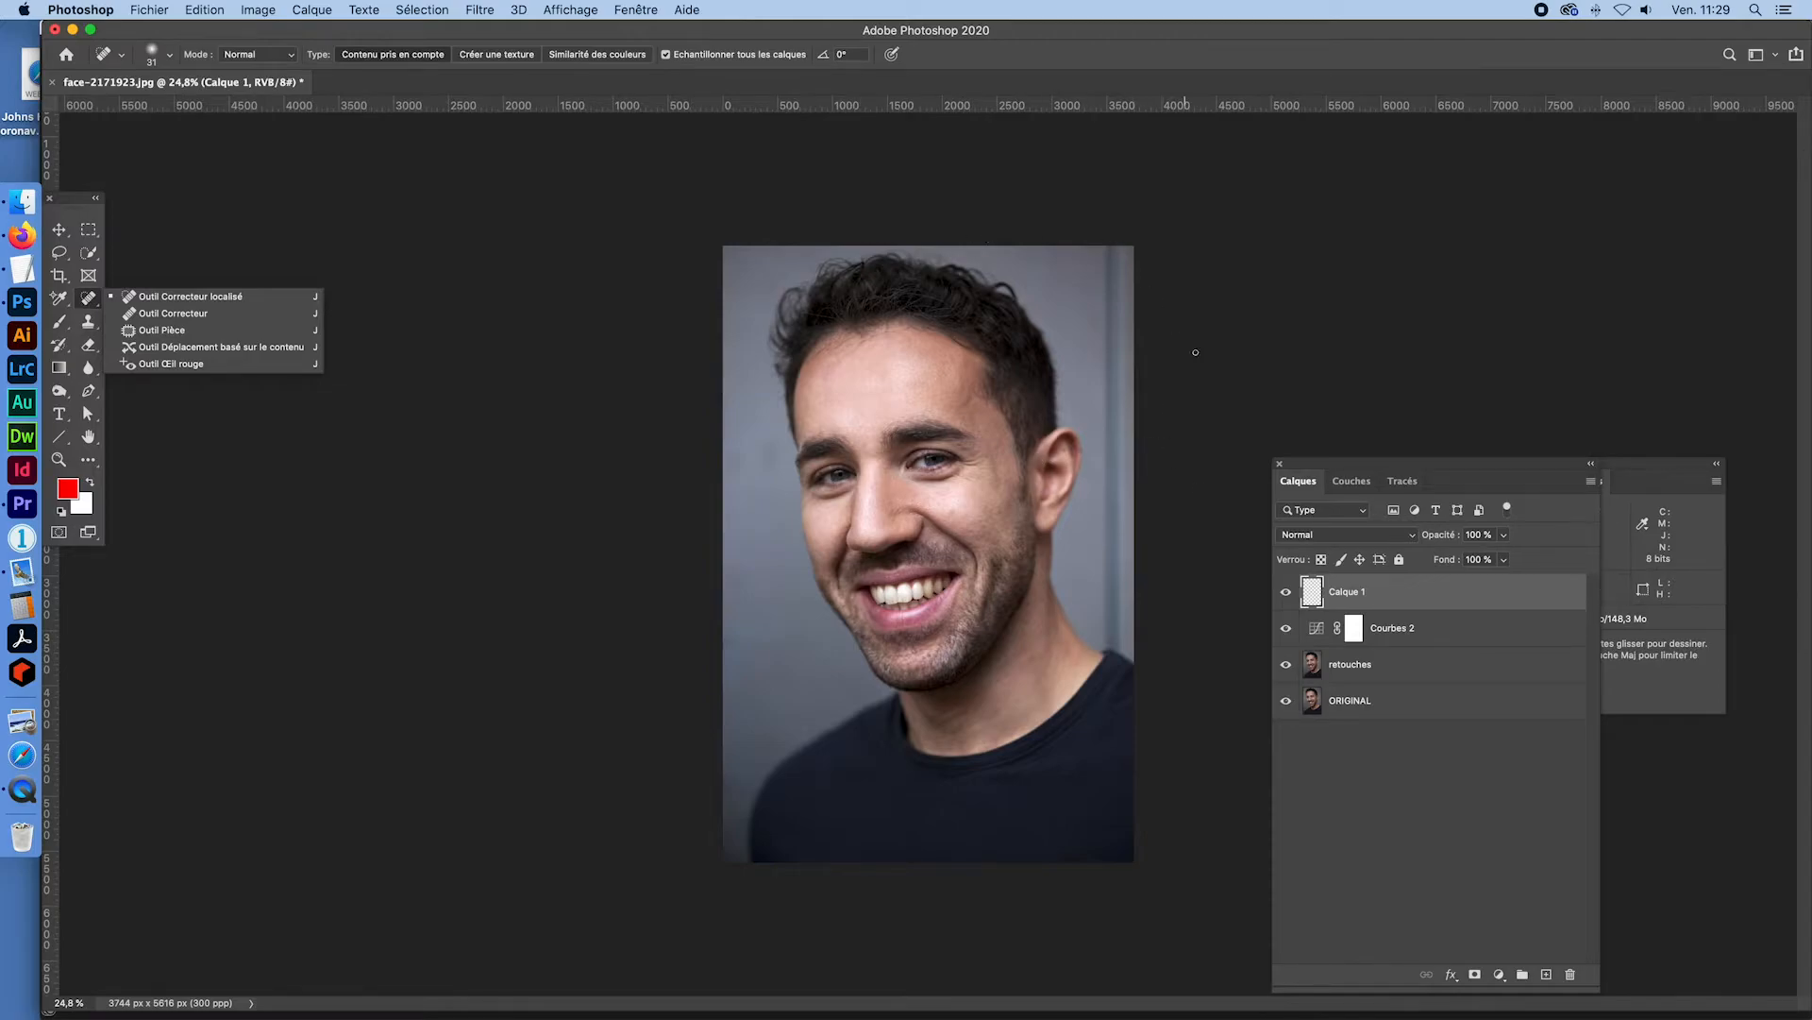
{"action": "left_click", "coordinate": [1317, 463]}
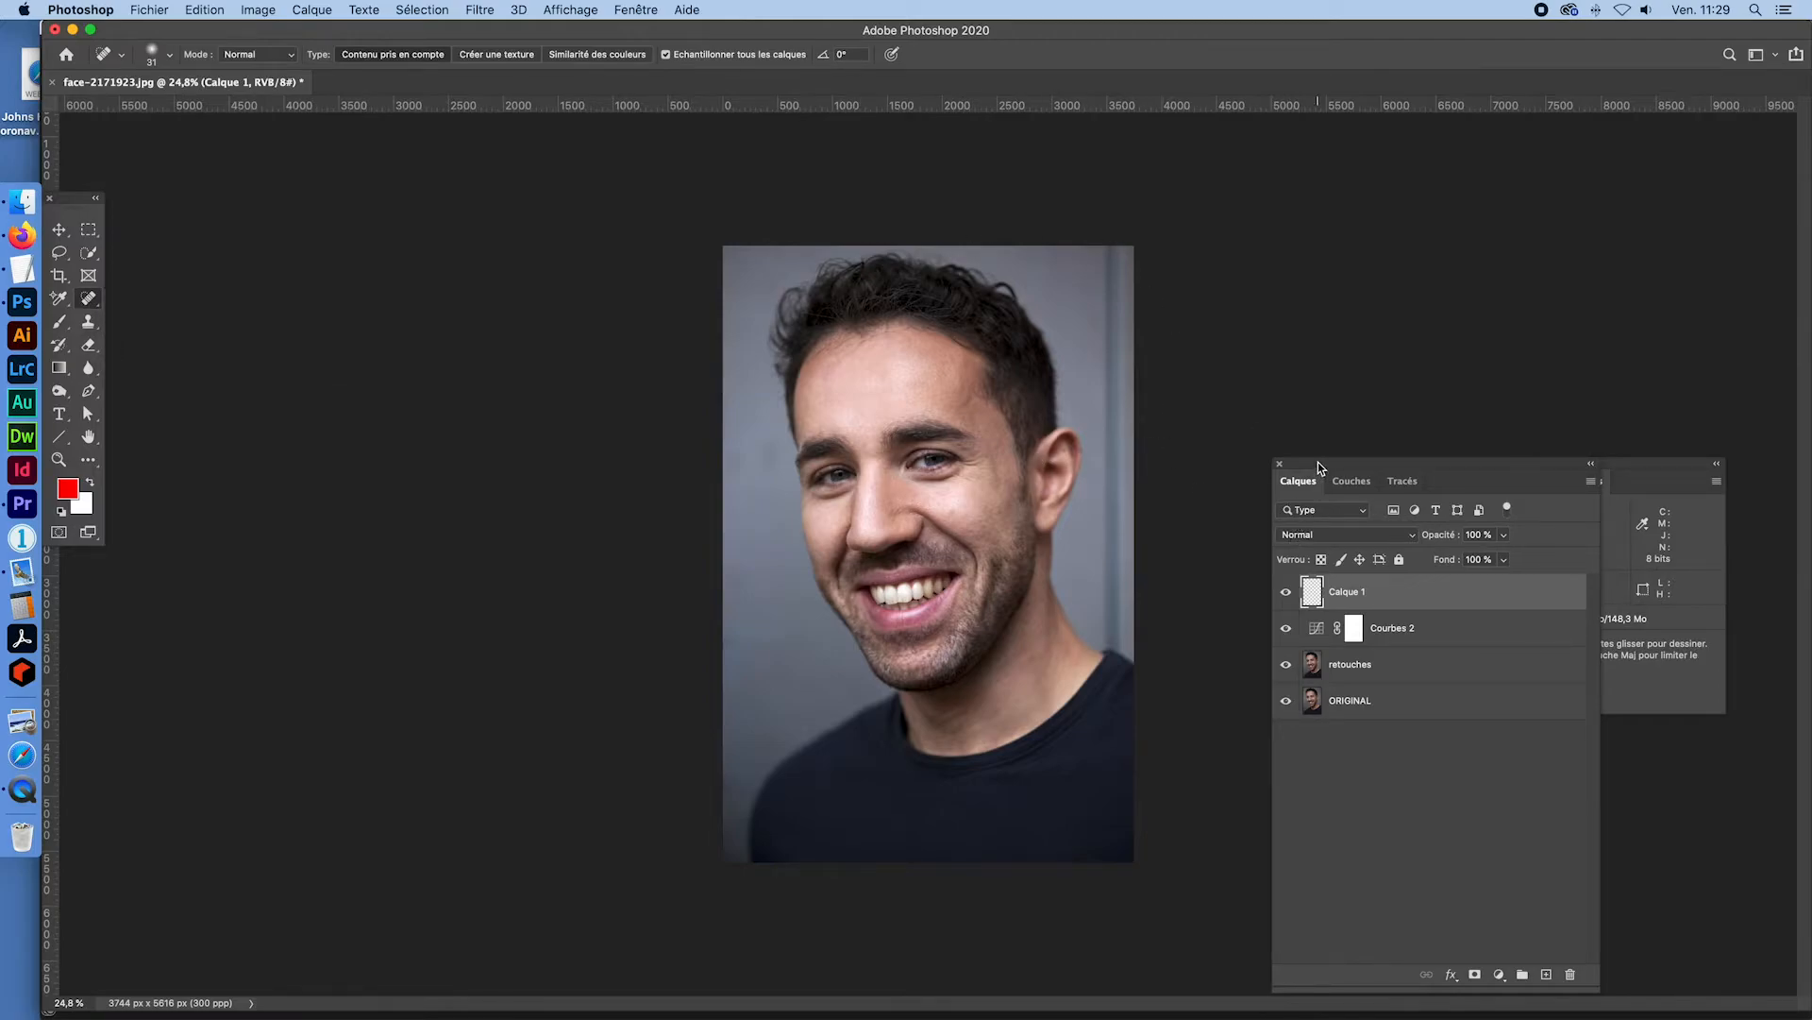
{"action": "key", "text": "super+space"}
{"action": "key", "text": "super+space"}
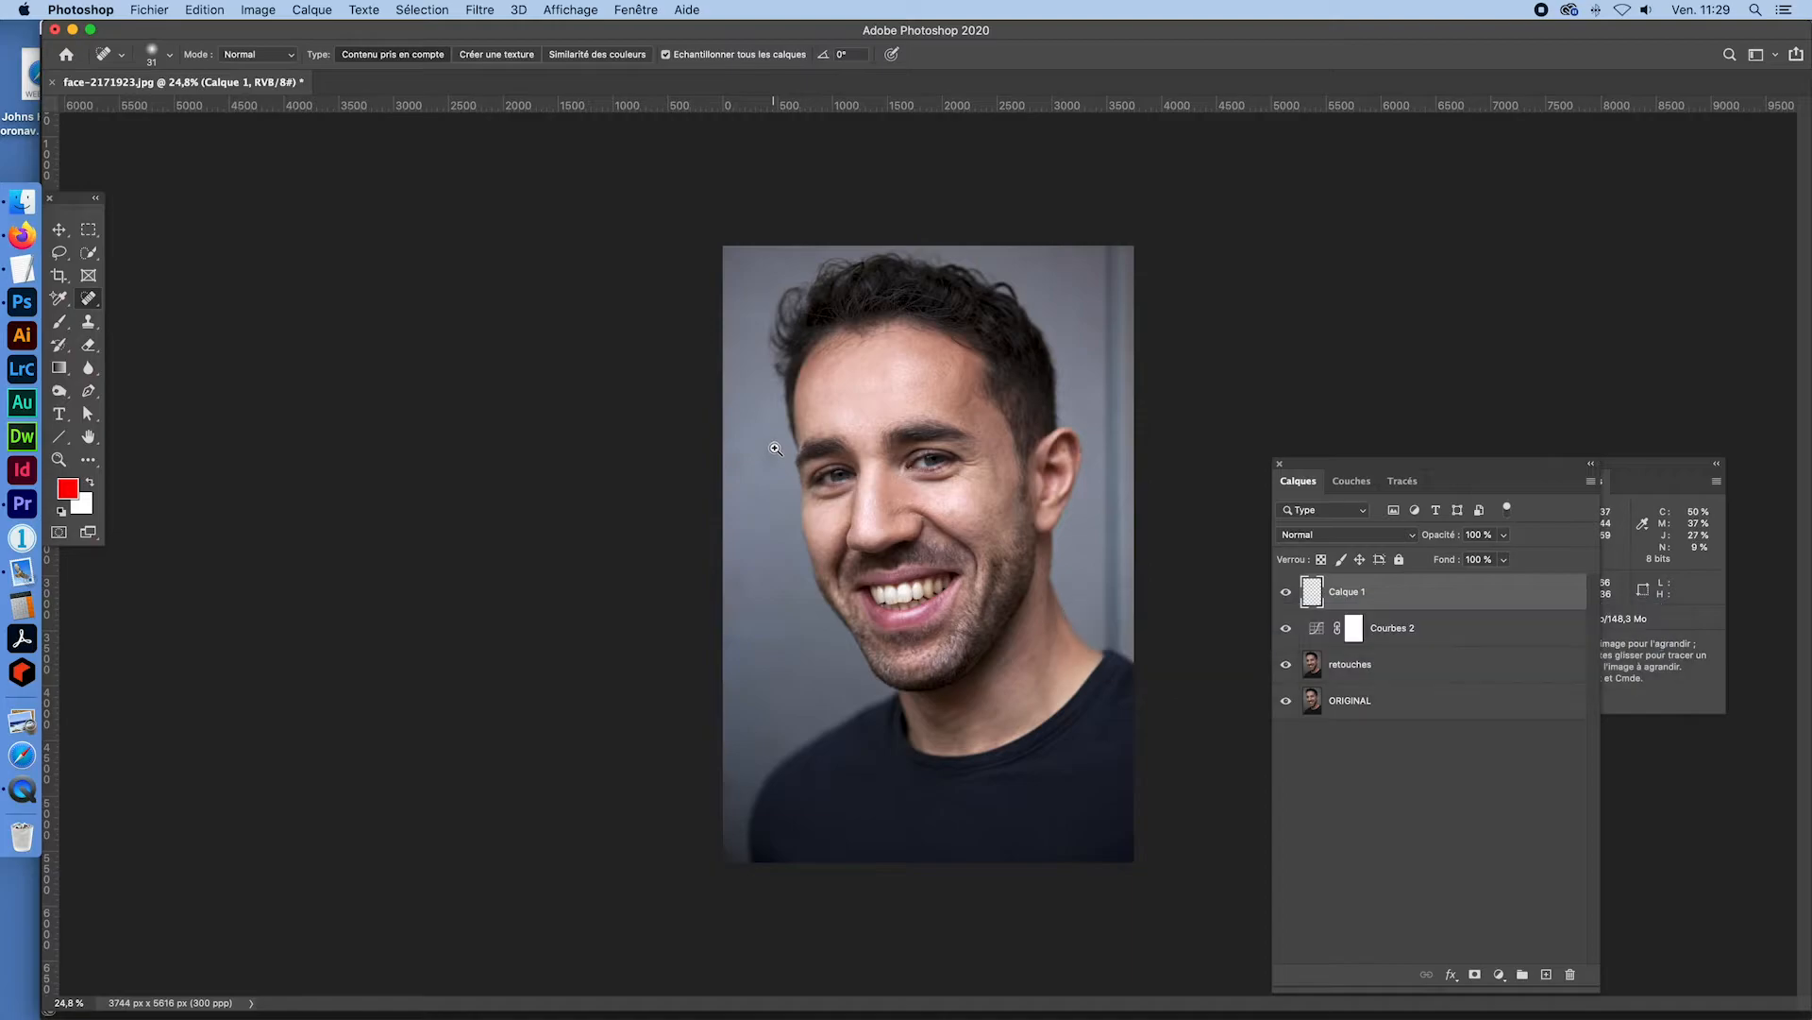
{"action": "left_click_drag", "start_coordinate": [785, 474], "coordinate": [824, 491]}
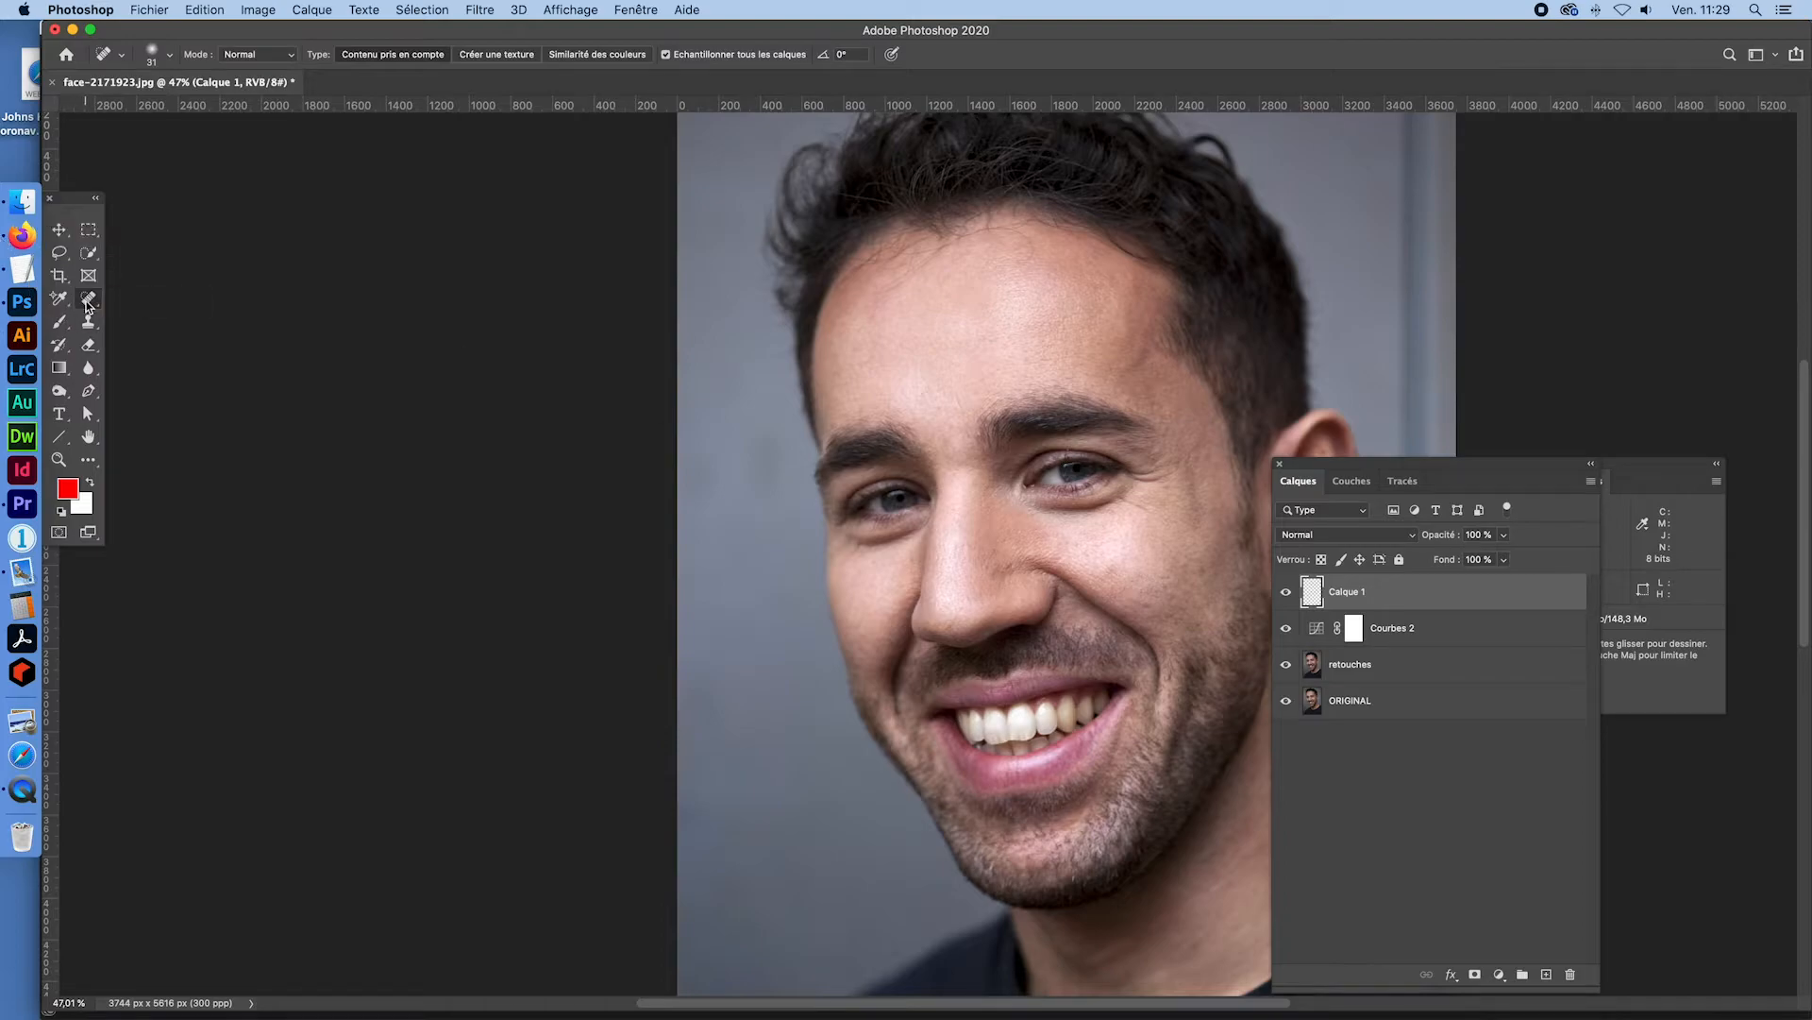
{"action": "left_click_drag", "start_coordinate": [88, 298], "coordinate": [146, 330]}
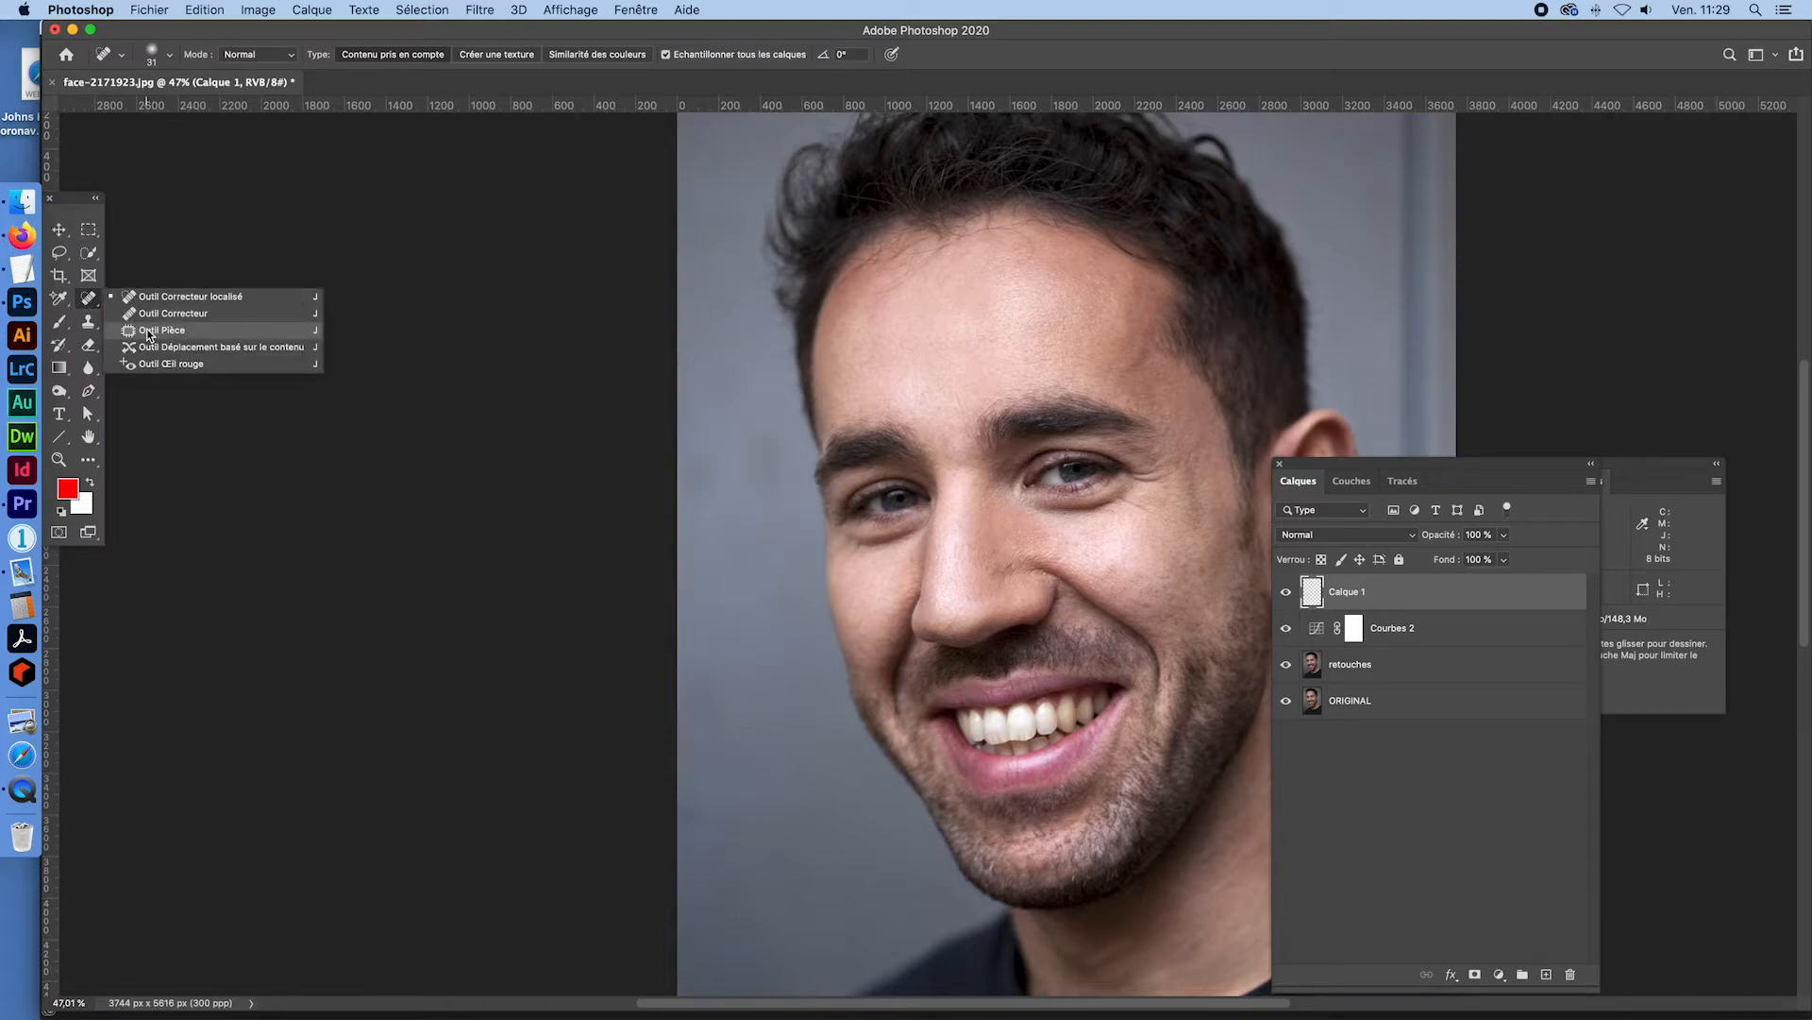
{"action": "left_click_drag", "start_coordinate": [147, 331], "coordinate": [146, 330]}
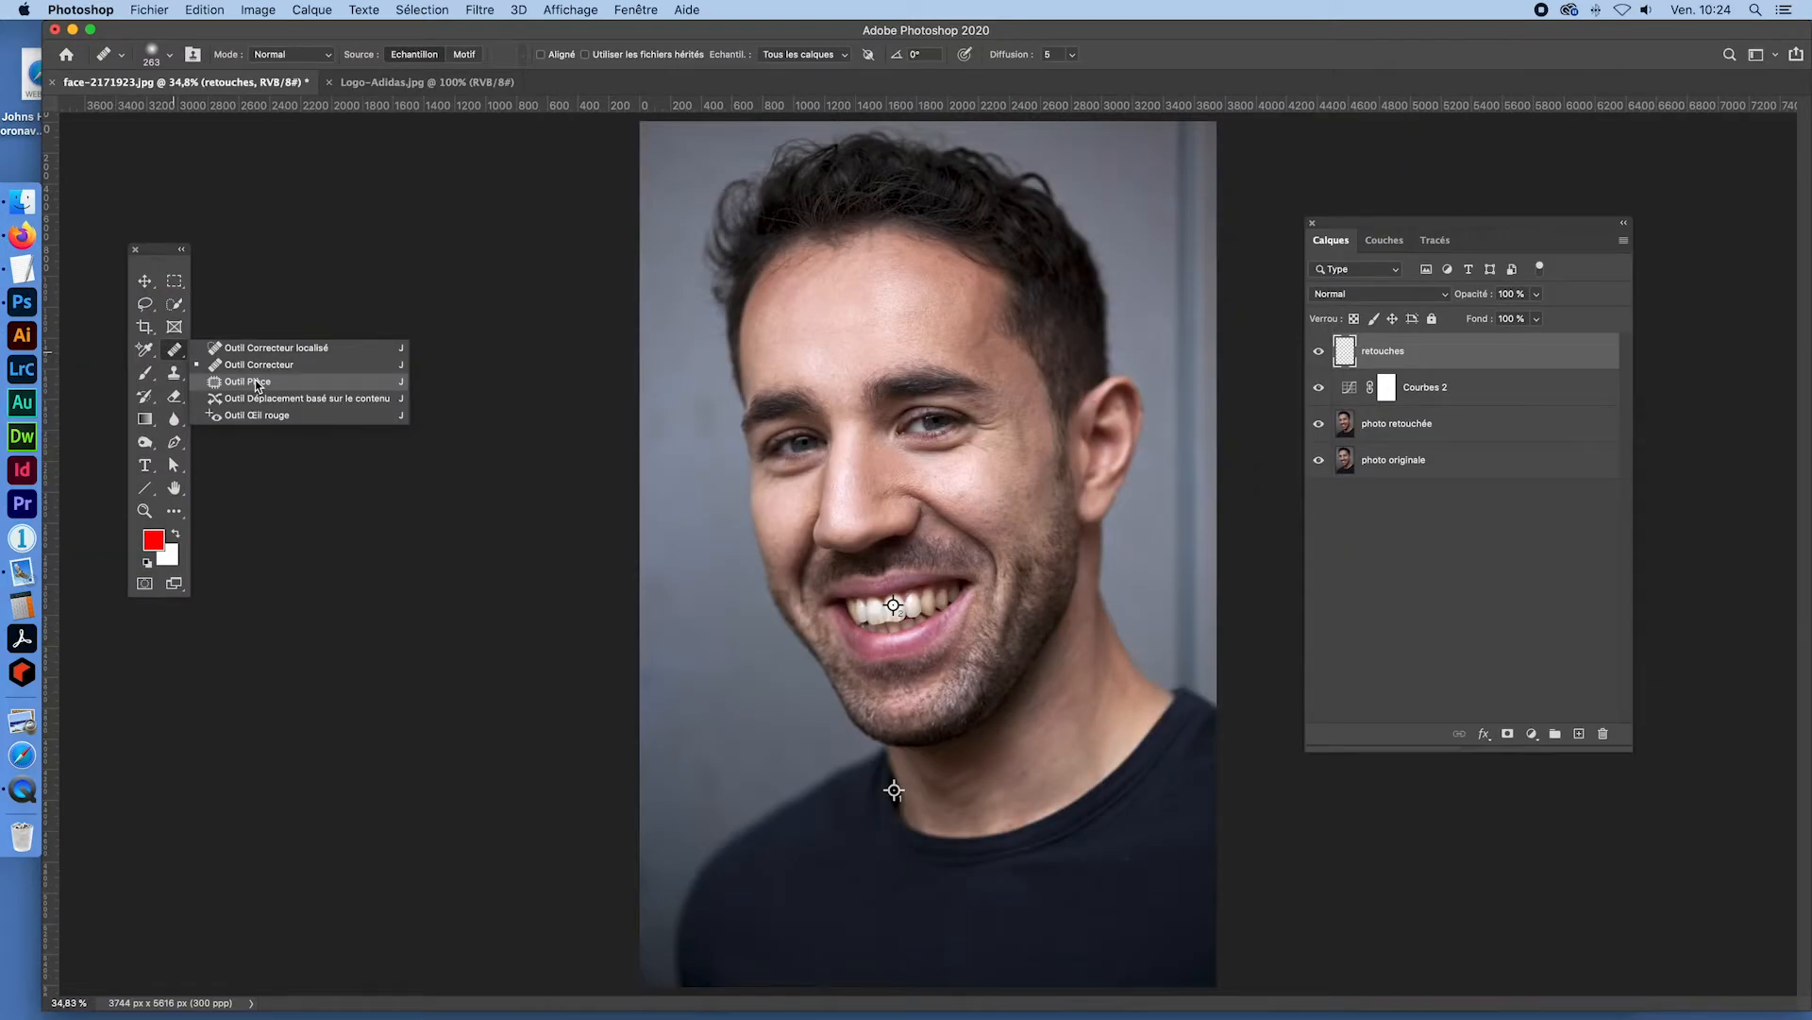
{"action": "left_click", "coordinate": [257, 385]}
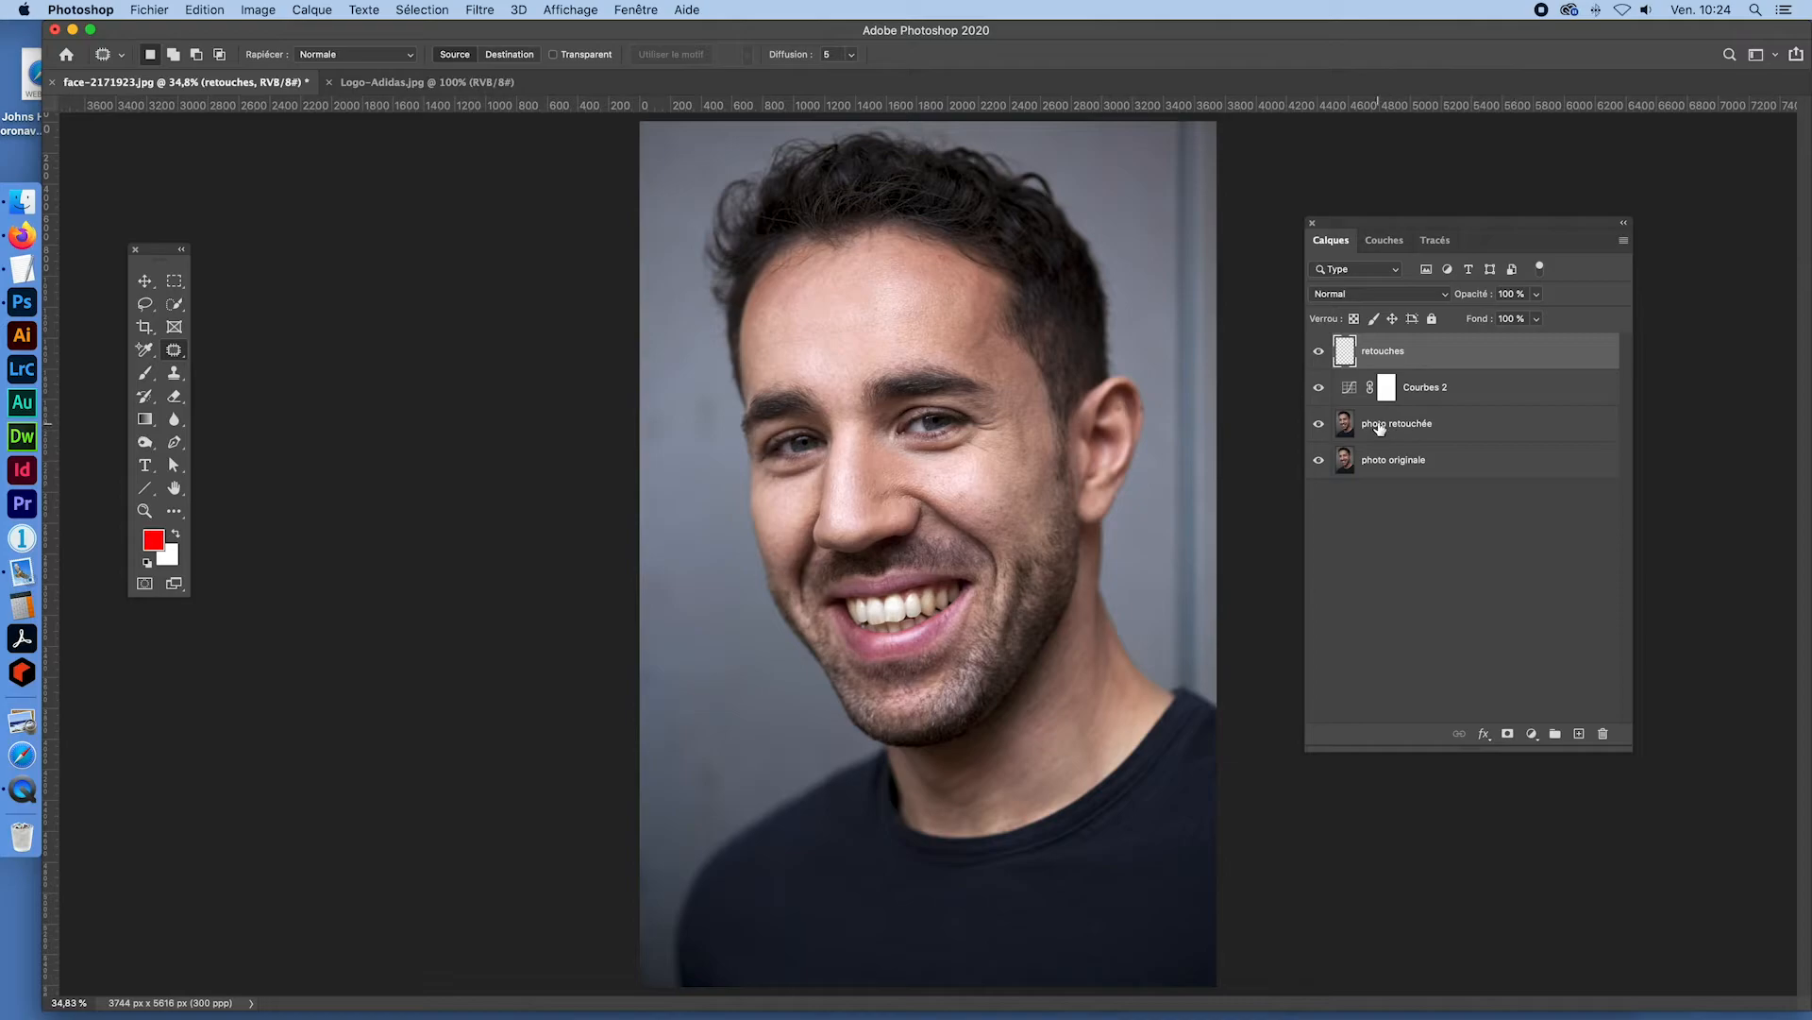
- On the photo retouchée layer, outline a small background area above the shoulder and patch it from the backdrop just above it
{"action": "left_click", "coordinate": [1381, 427]}
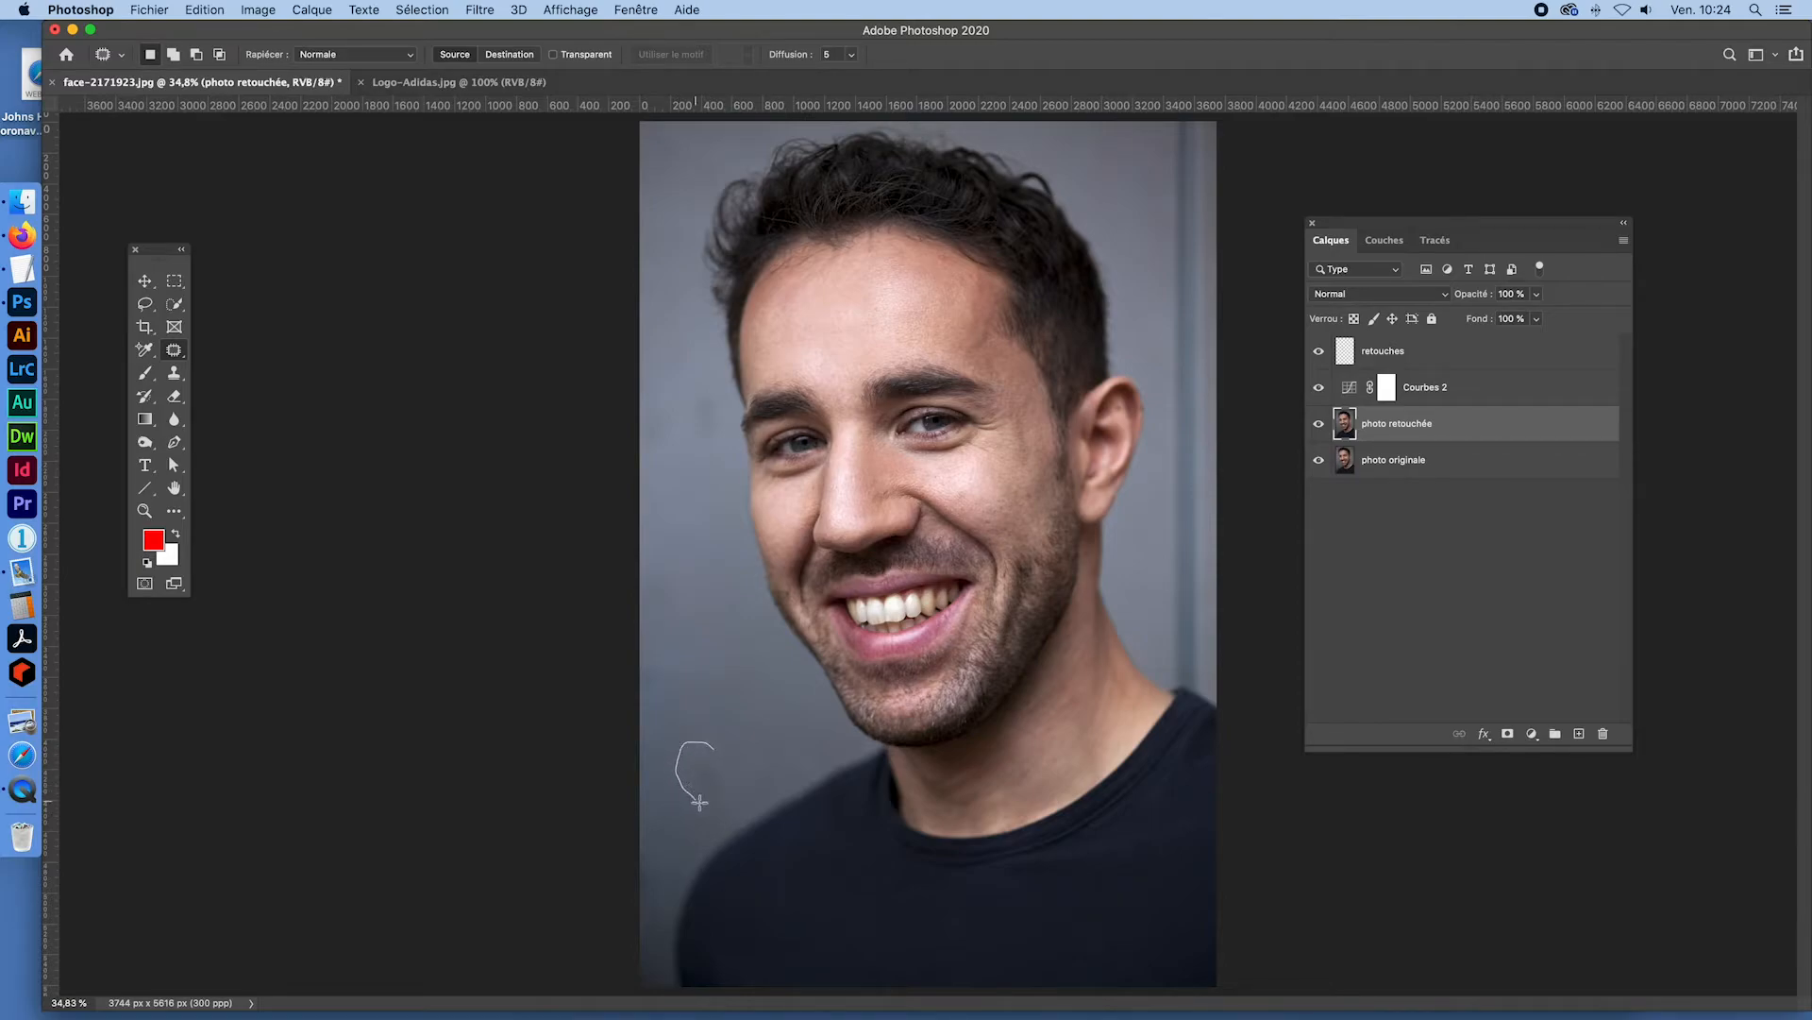
{"action": "left_click_drag", "start_coordinate": [732, 789], "coordinate": [715, 744]}
{"action": "left_click_drag", "start_coordinate": [729, 782], "coordinate": [738, 704]}
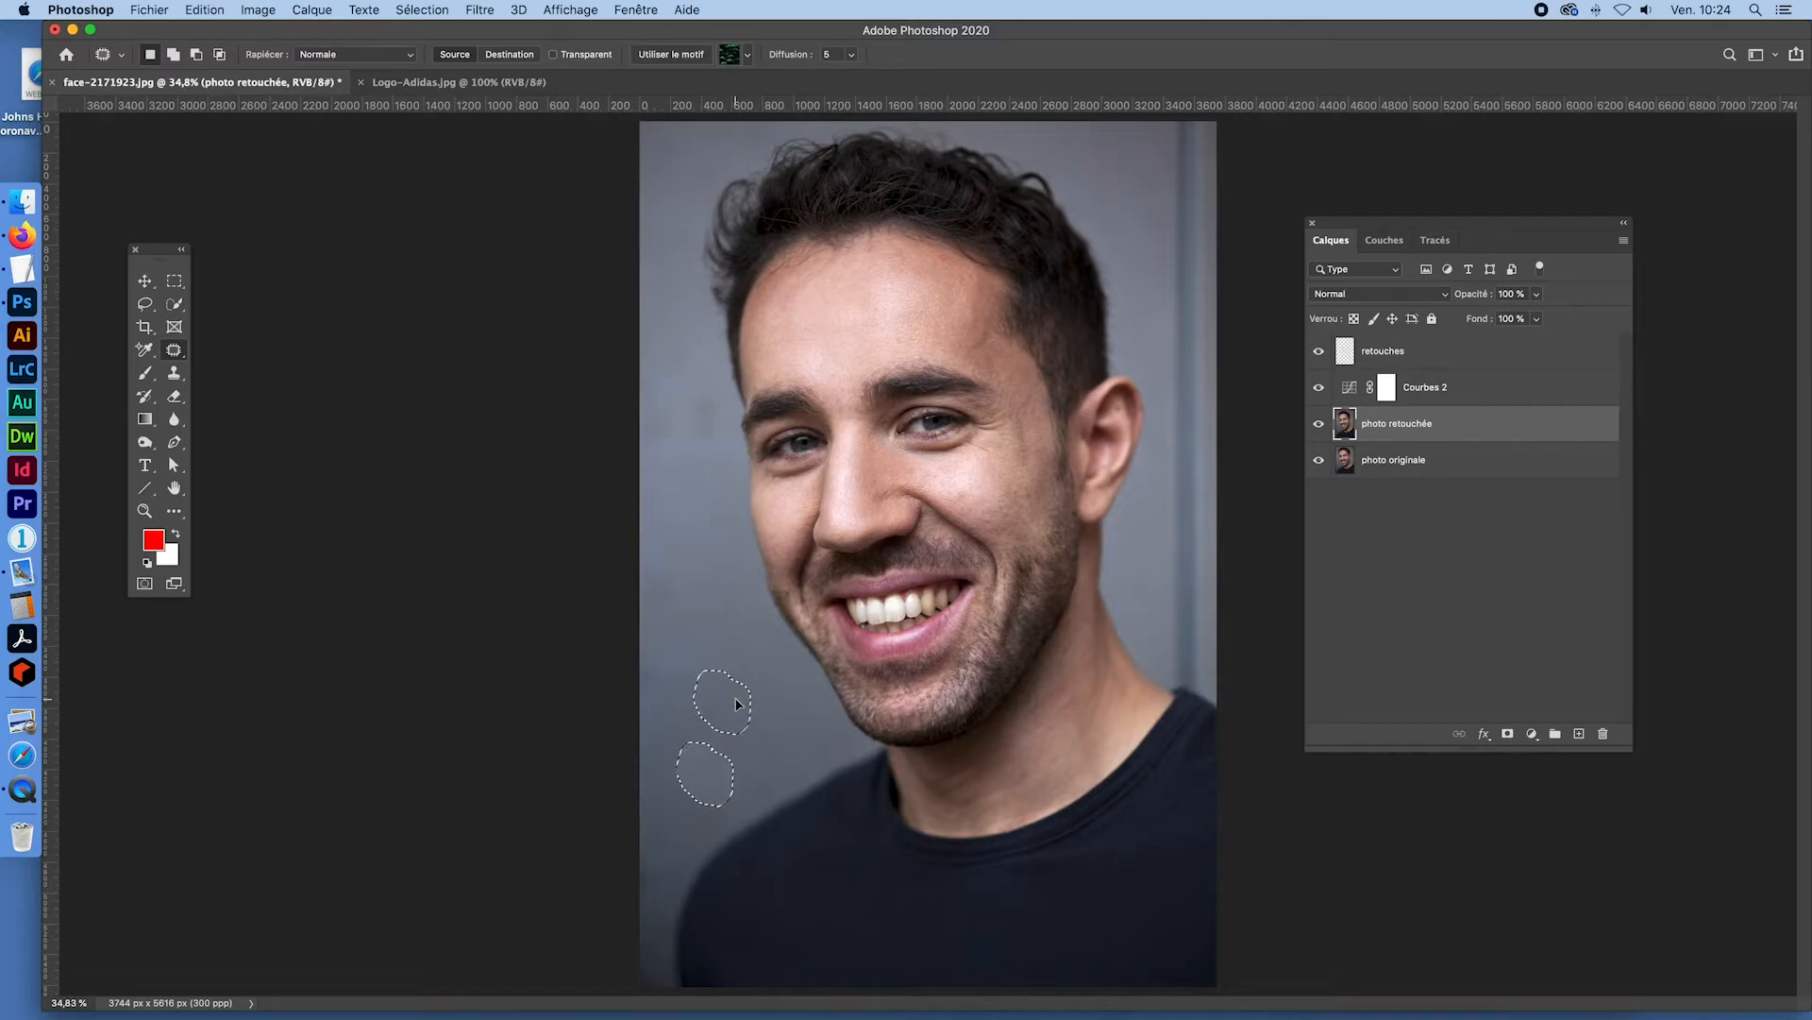
- Finish the patch above the shoulder, then patch further background areas beside the shoulder and face, clearing each selection
{"action": "left_click_drag", "start_coordinate": [738, 704], "coordinate": [740, 707]}
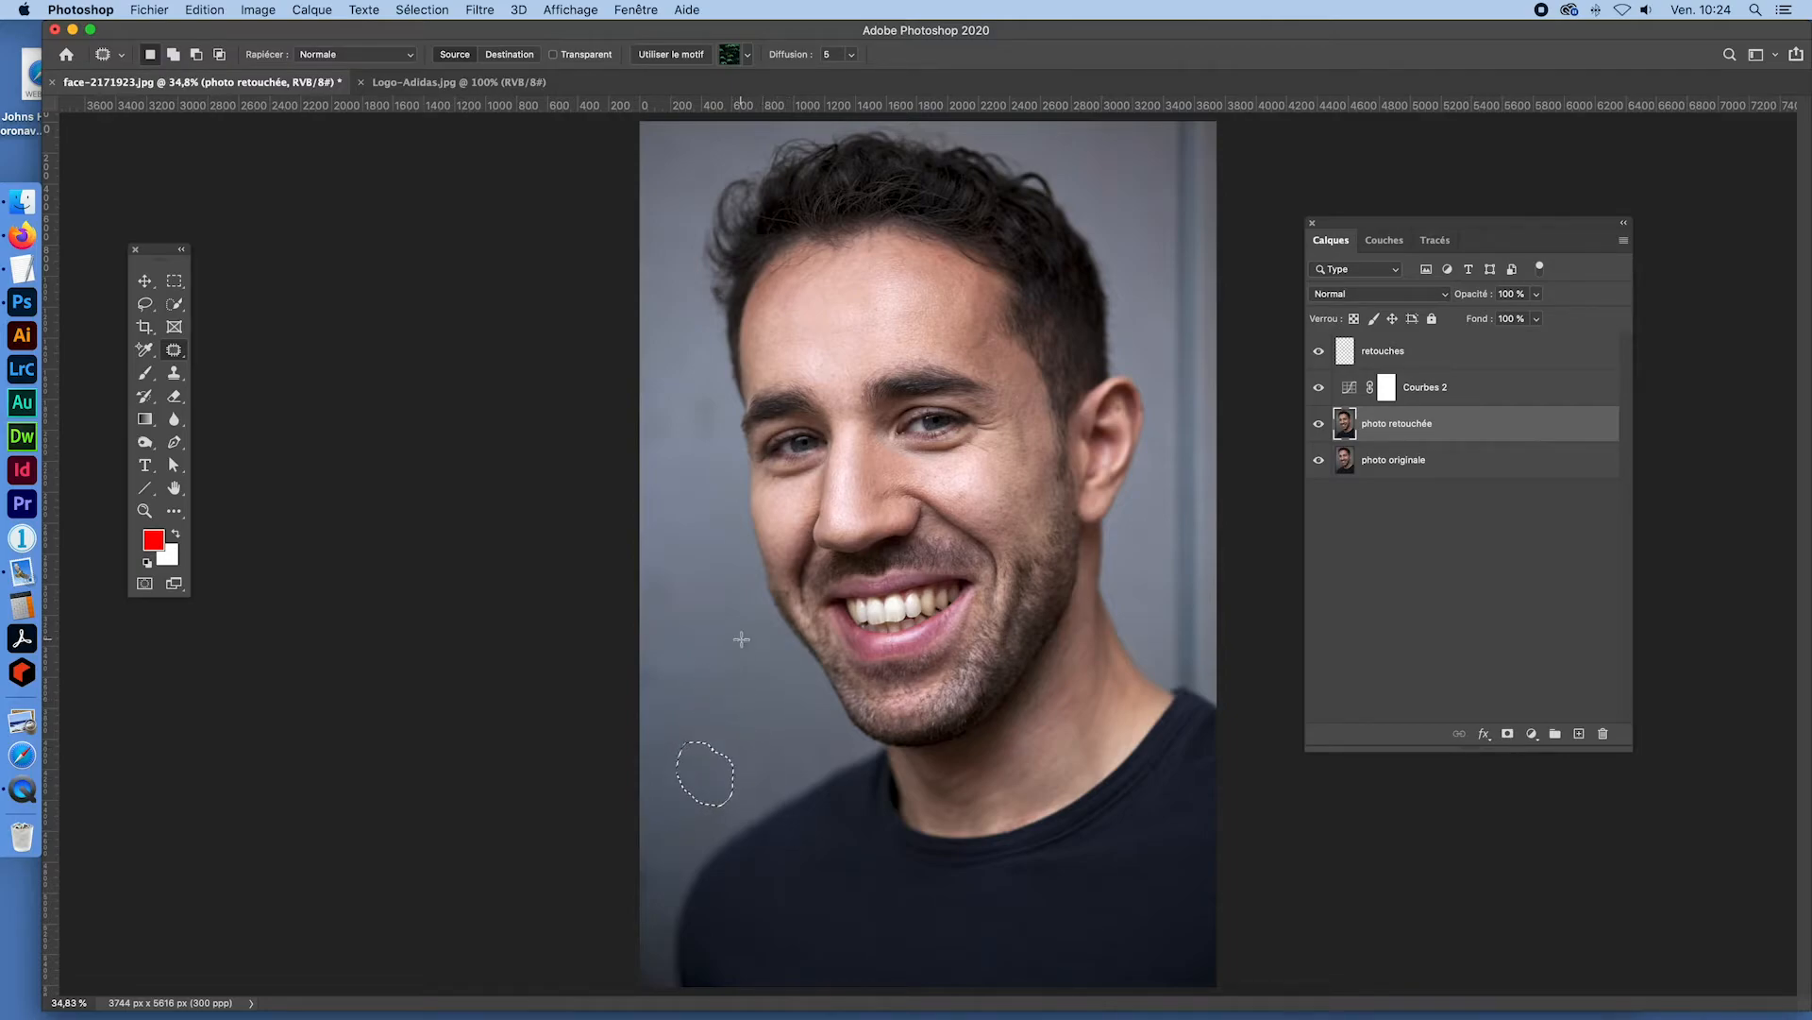
{"action": "key", "text": "super+d"}
{"action": "mouse_move", "coordinate": [640, 823]}
{"action": "left_mouse_down"}
{"action": "mouse_move", "coordinate": [652, 903]}
{"action": "mouse_move", "coordinate": [611, 885]}
{"action": "mouse_move", "coordinate": [623, 812]}
{"action": "left_mouse_up"}
{"action": "left_click_drag", "start_coordinate": [658, 876], "coordinate": [699, 807]}
{"action": "key", "text": "super+d"}
{"action": "mouse_move", "coordinate": [681, 404]}
{"action": "left_mouse_down"}
{"action": "mouse_move", "coordinate": [708, 459]}
{"action": "mouse_move", "coordinate": [731, 407]}
{"action": "mouse_move", "coordinate": [722, 383]}
{"action": "mouse_move", "coordinate": [697, 545]}
{"action": "left_mouse_up"}
{"action": "key", "text": "super+d"}
{"action": "left_click", "coordinate": [202, 10]}
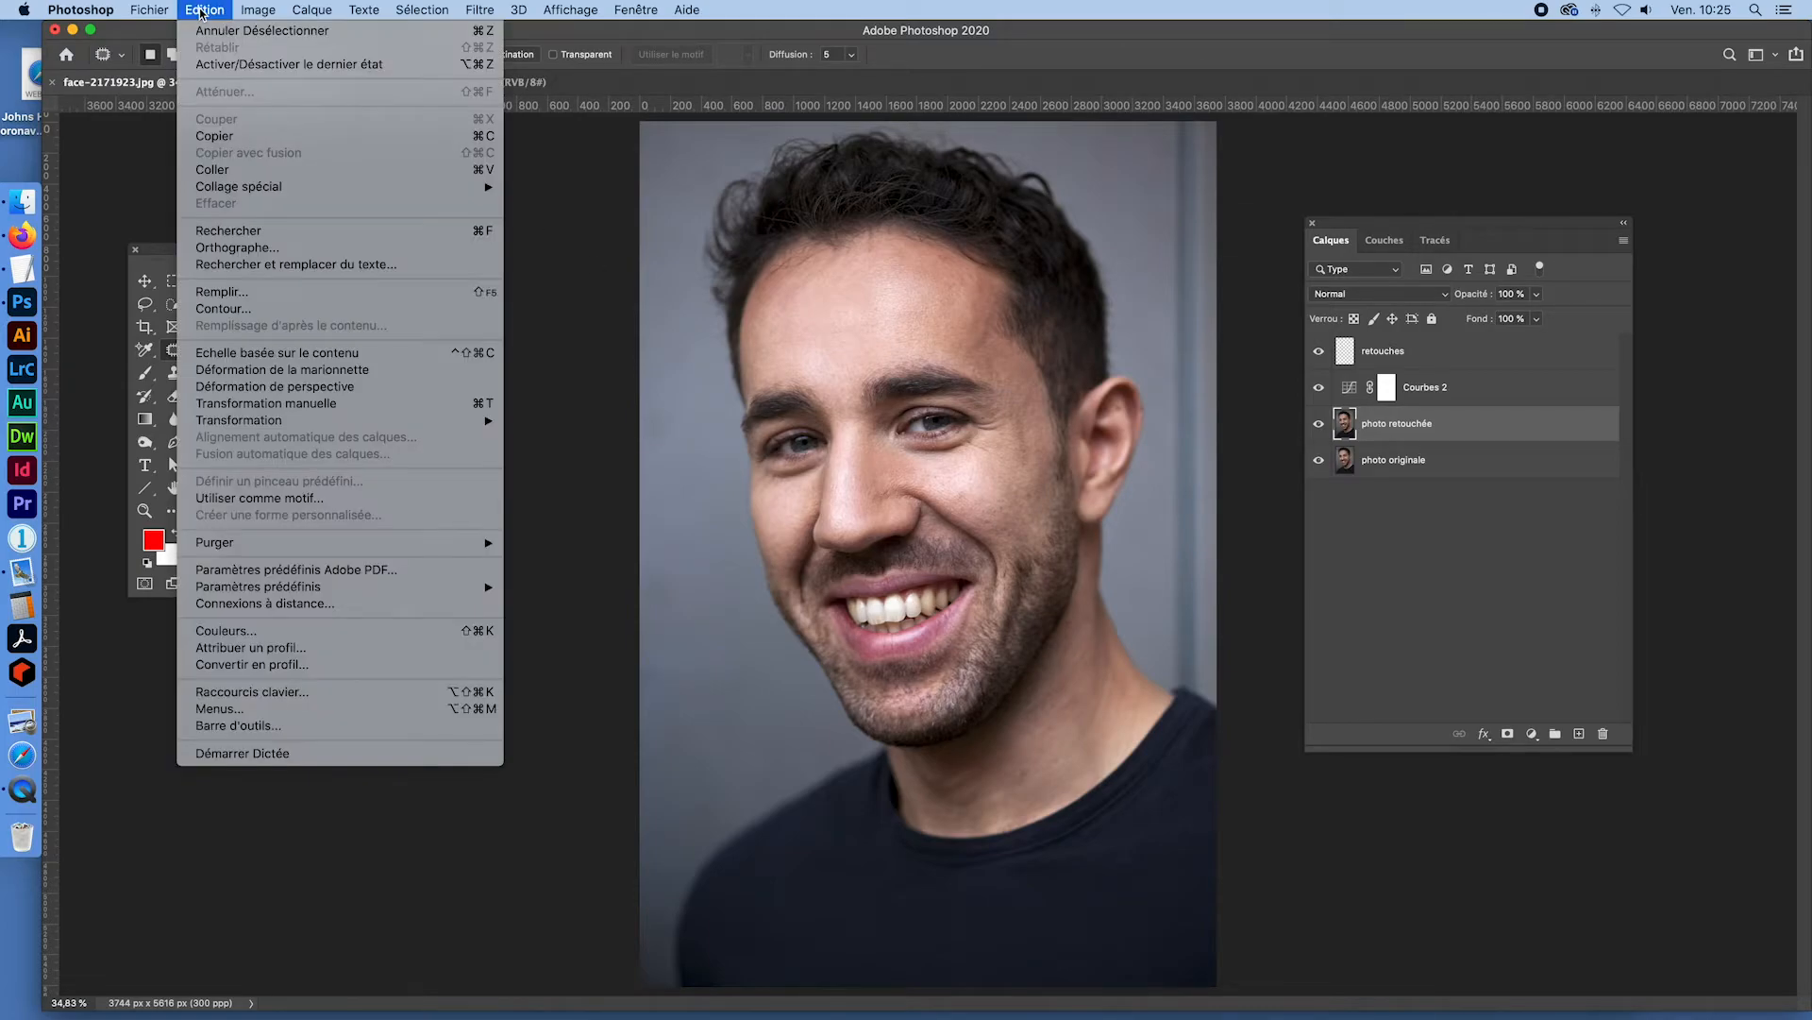
{"action": "left_click", "coordinate": [230, 300]}
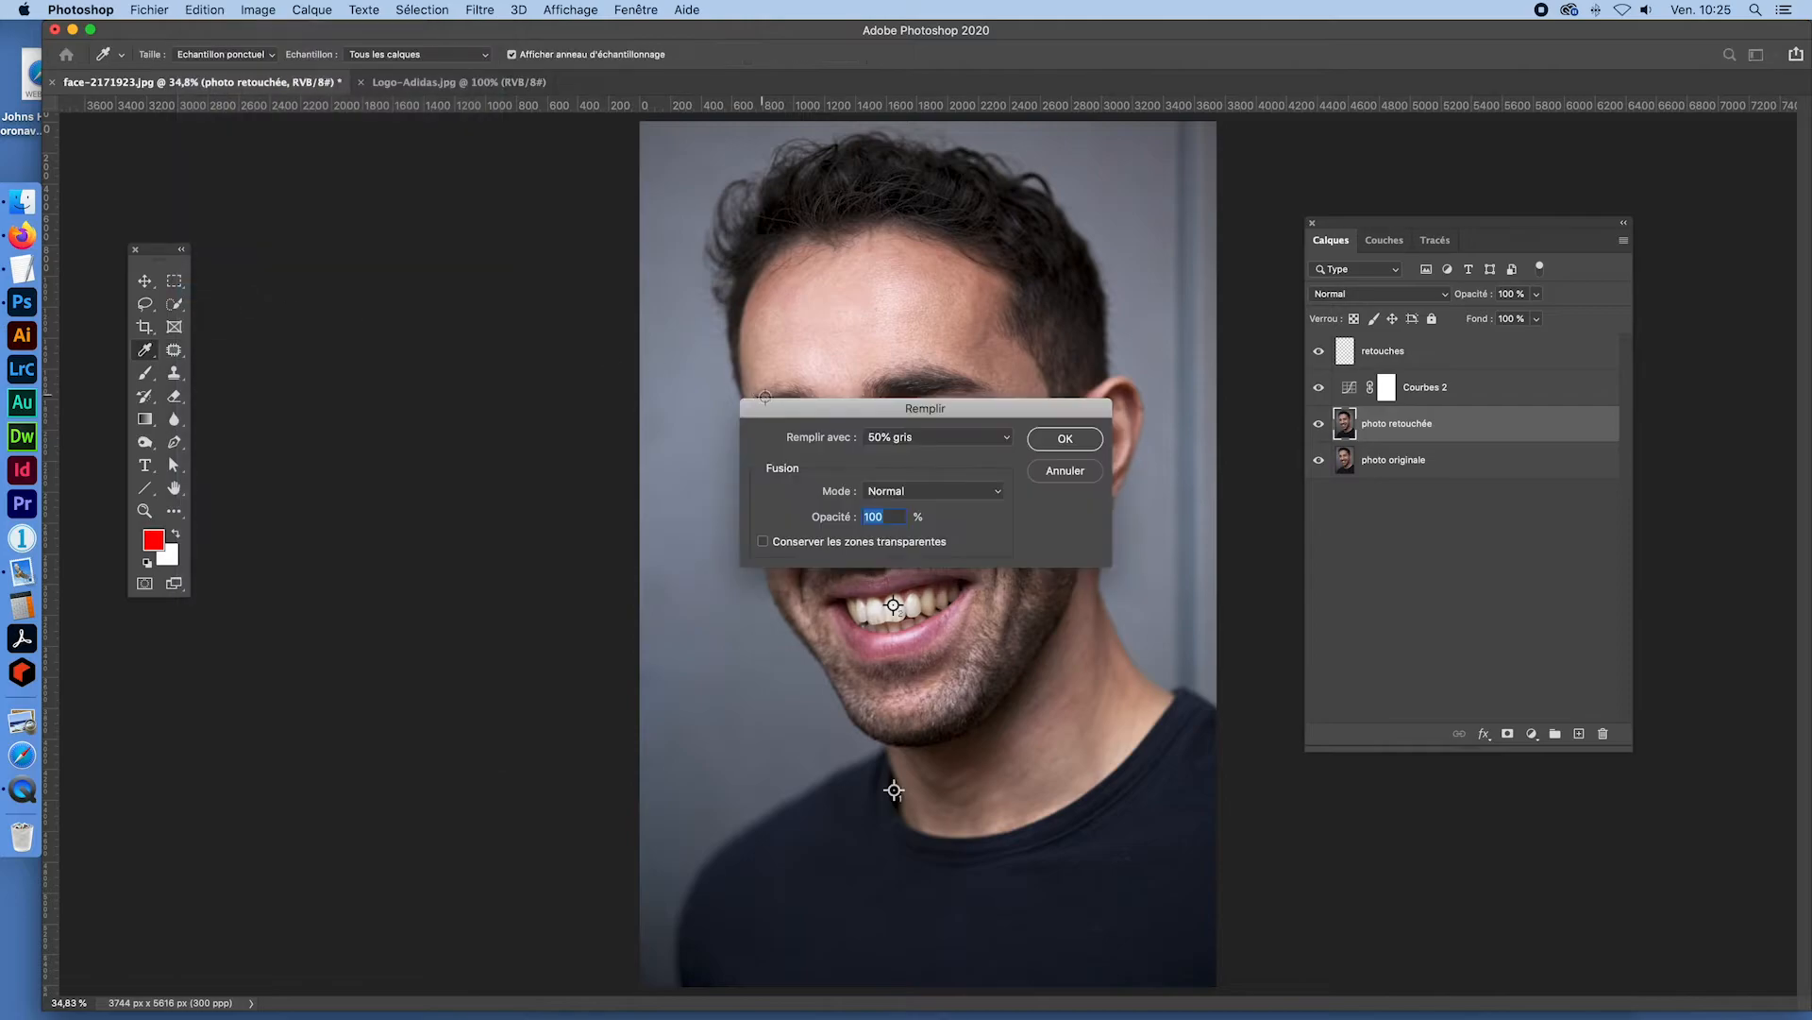
{"action": "left_click", "coordinate": [1006, 440]}
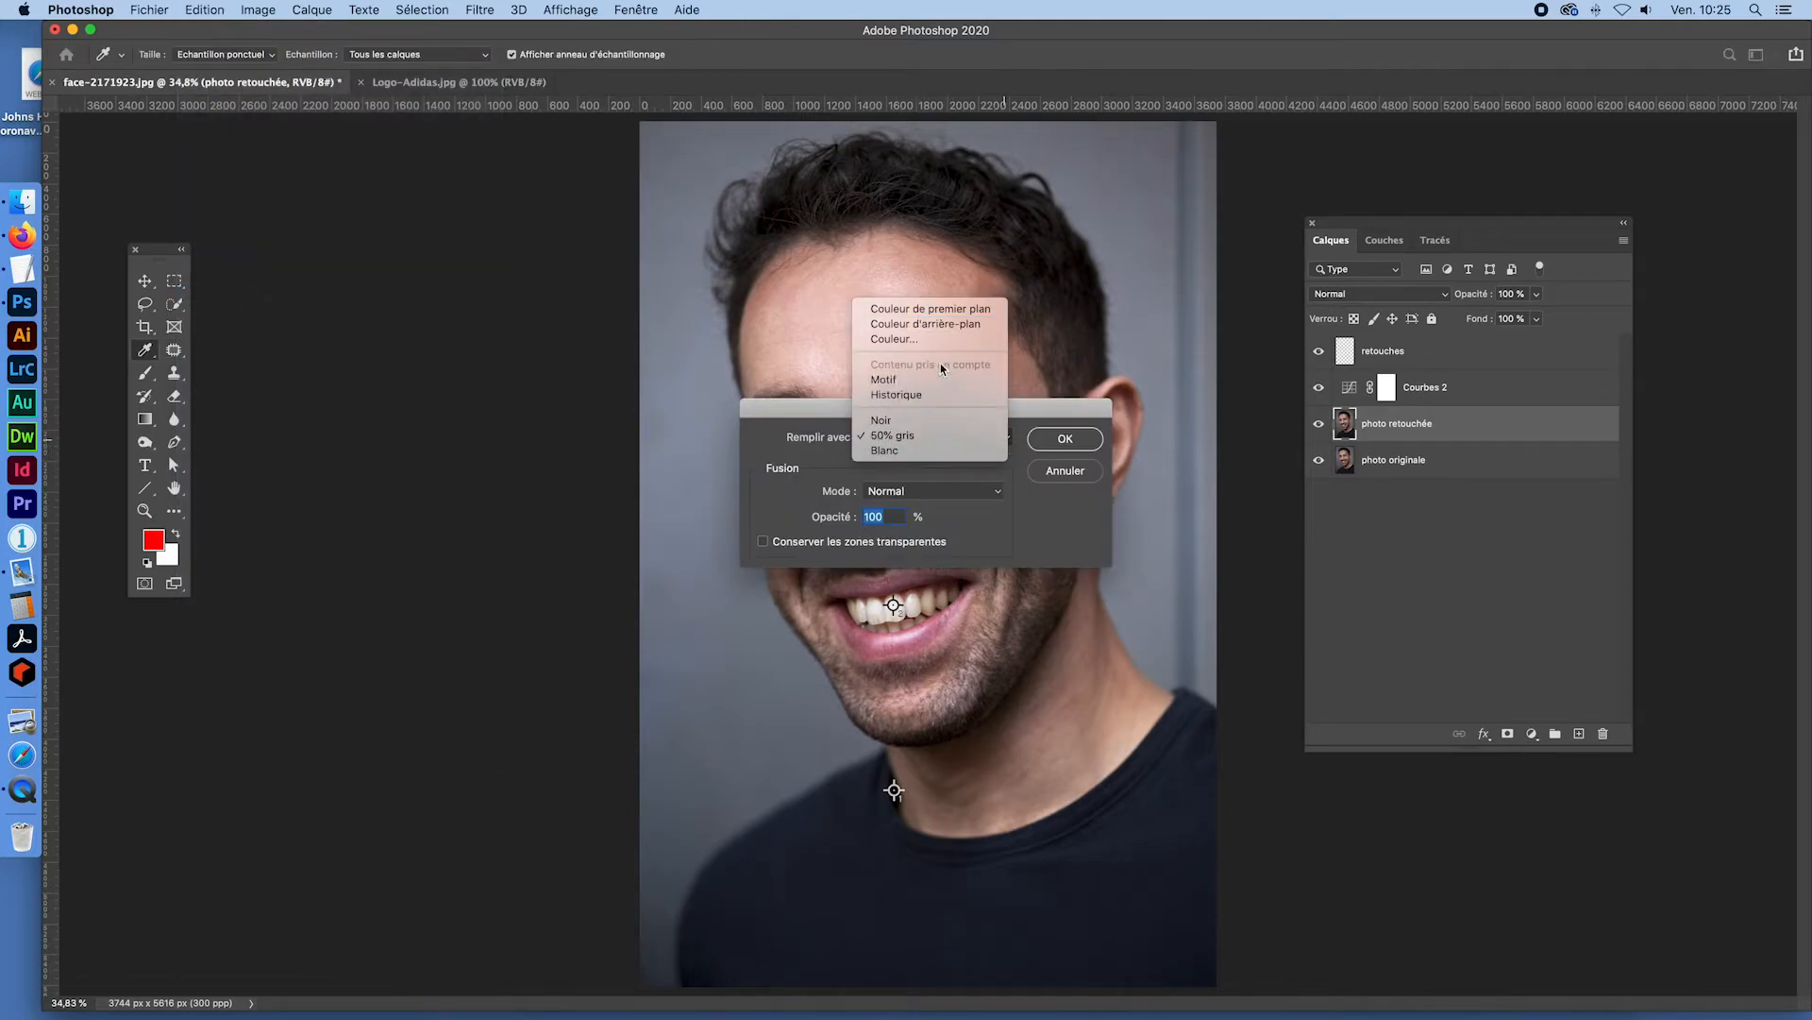
{"action": "left_click", "coordinate": [1054, 460]}
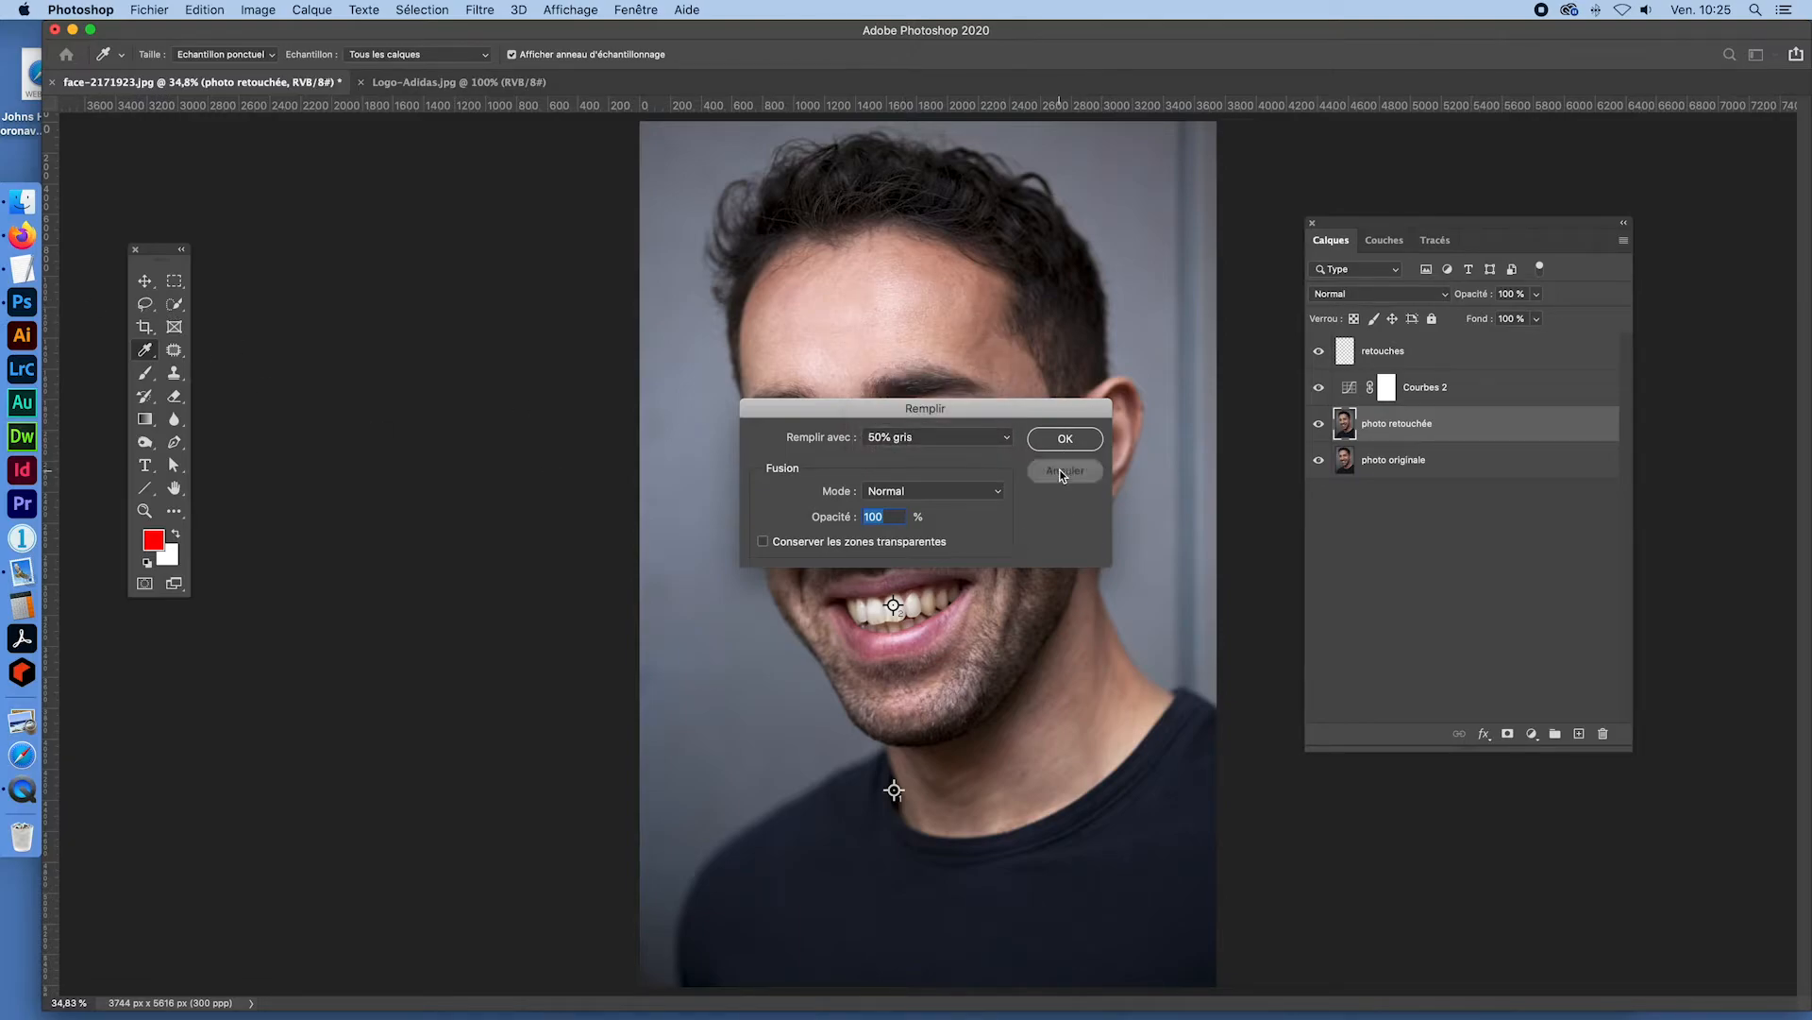
{"action": "left_click", "coordinate": [1064, 470]}
{"action": "key", "text": "j"}
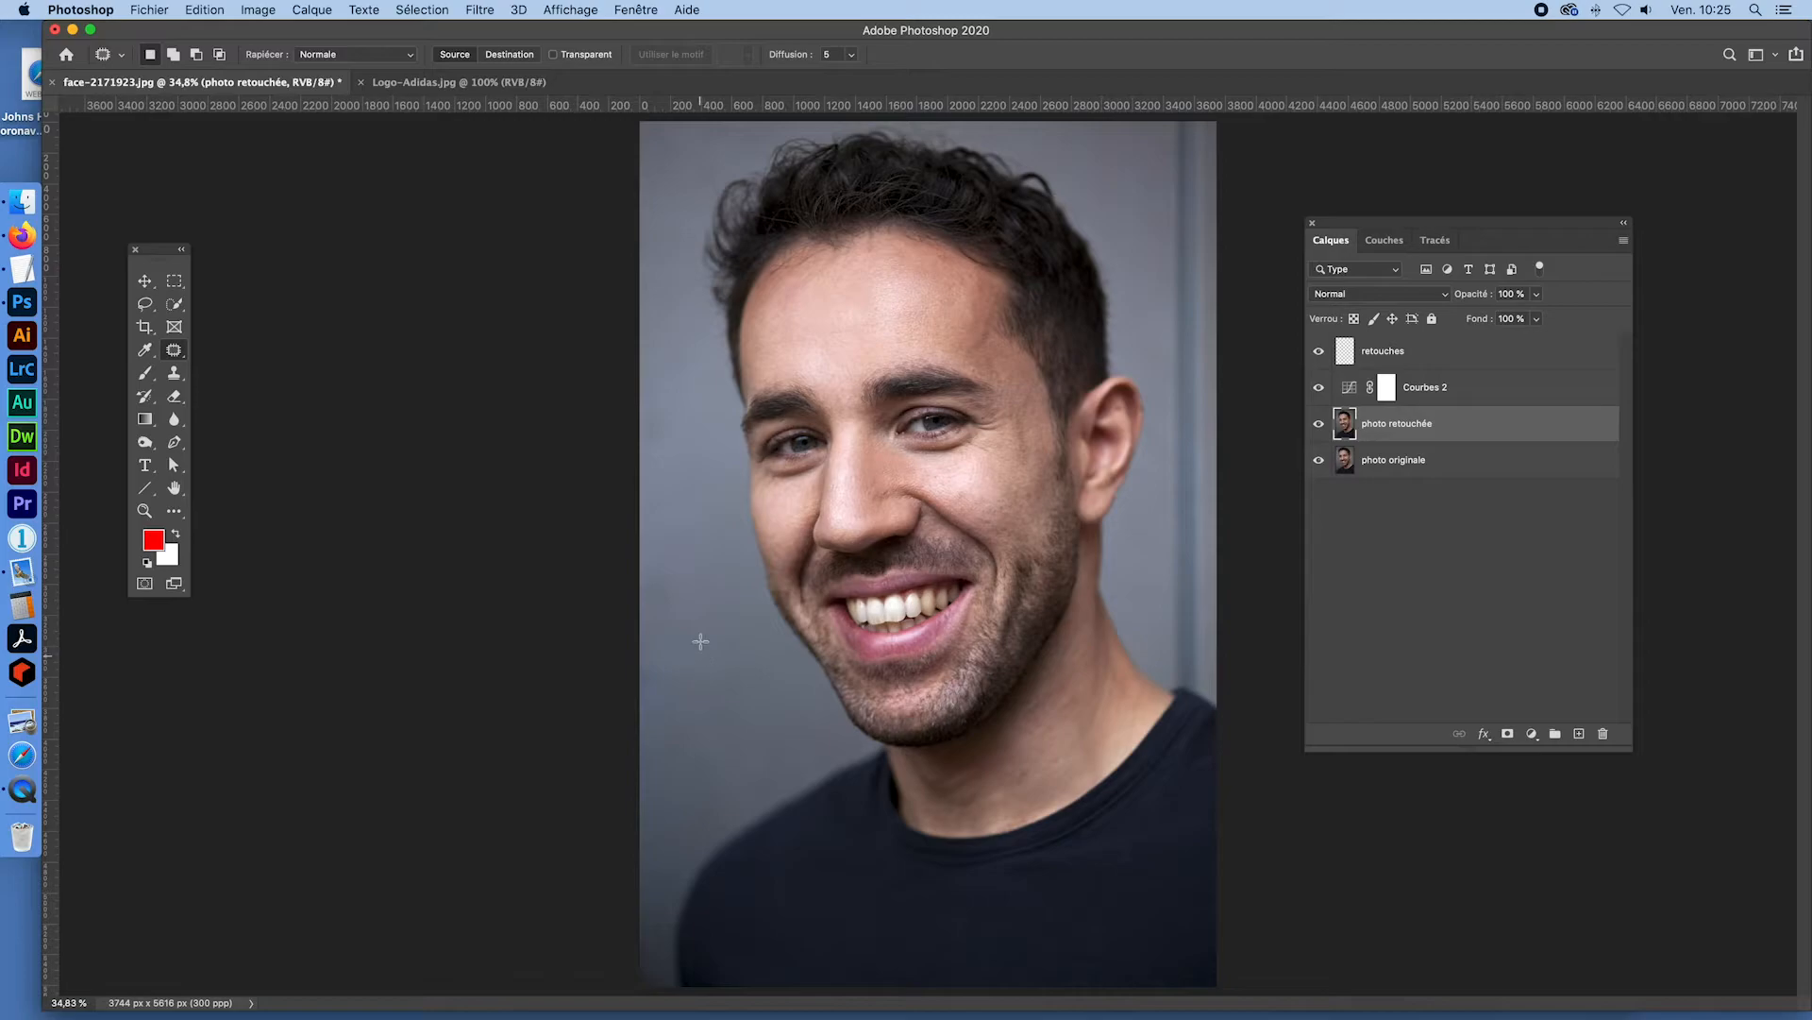
- Lasso a small background area above the shoulder, fill it with Contenu pris en compte, deselect it and return to the Outil Pièce
{"action": "key", "text": "l"}
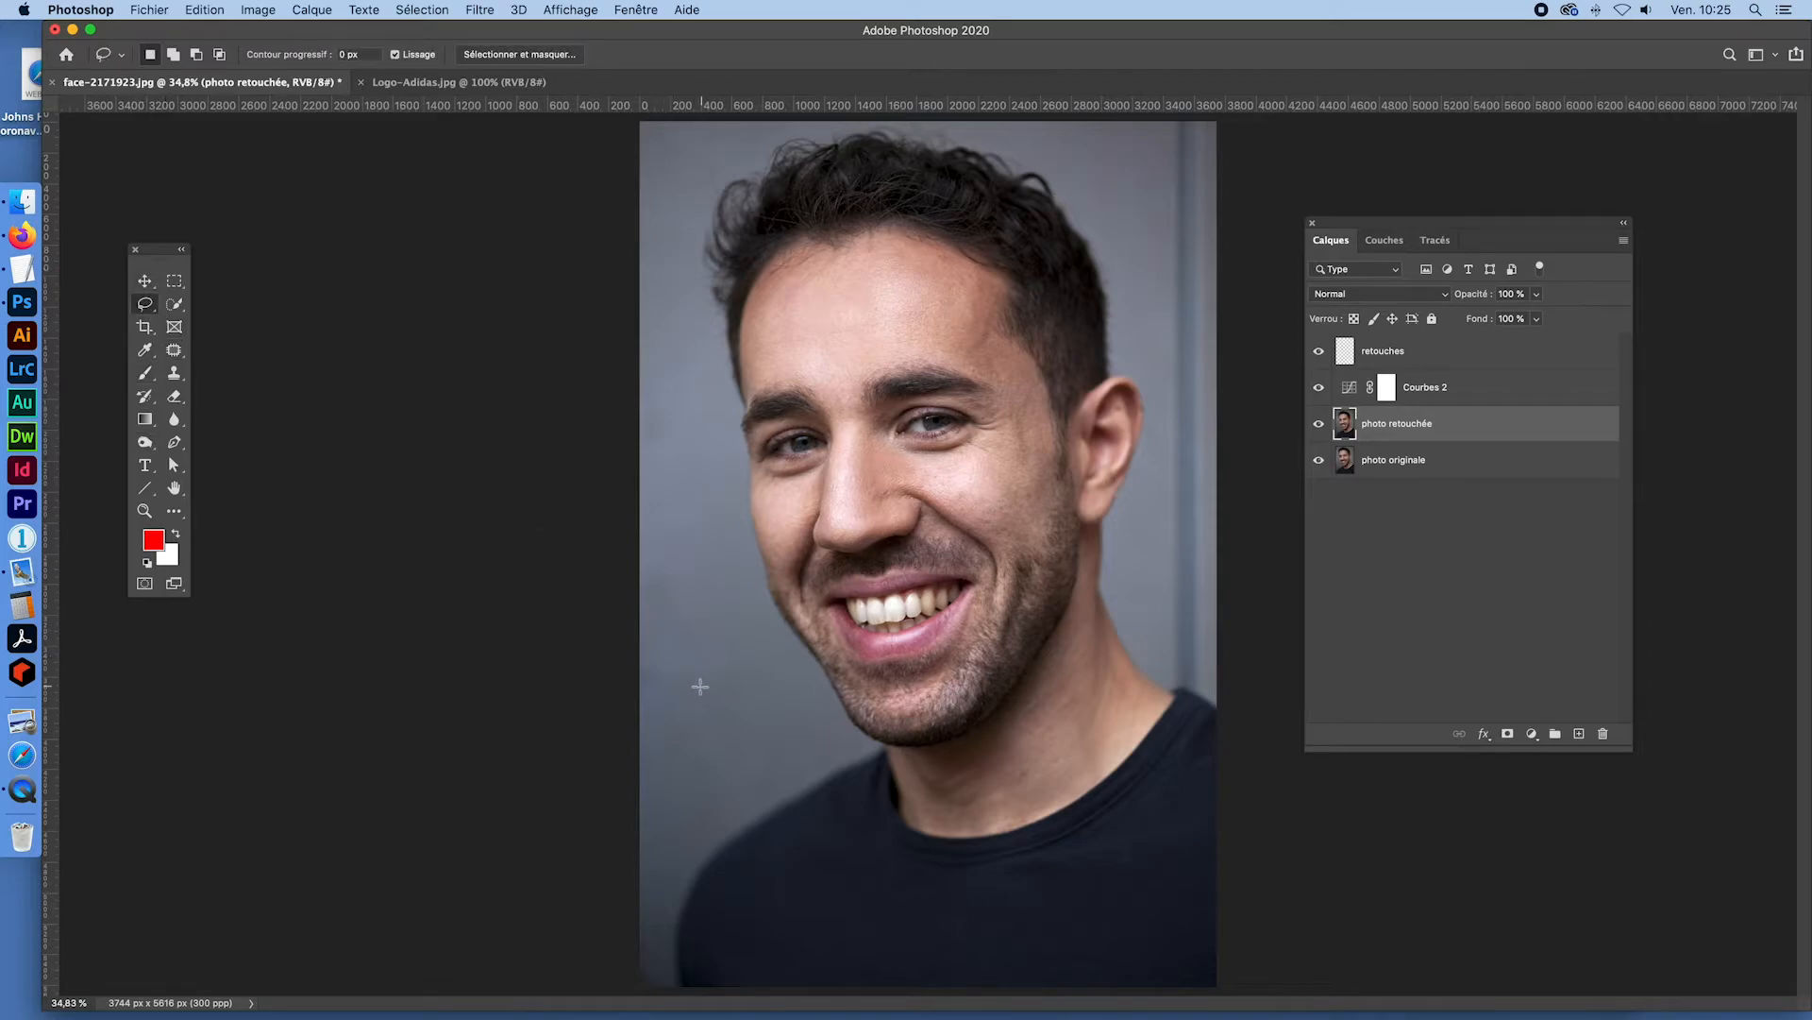
{"action": "mouse_move", "coordinate": [651, 724]}
{"action": "left_mouse_down"}
{"action": "mouse_move", "coordinate": [695, 761]}
{"action": "mouse_move", "coordinate": [692, 697]}
{"action": "left_mouse_up"}
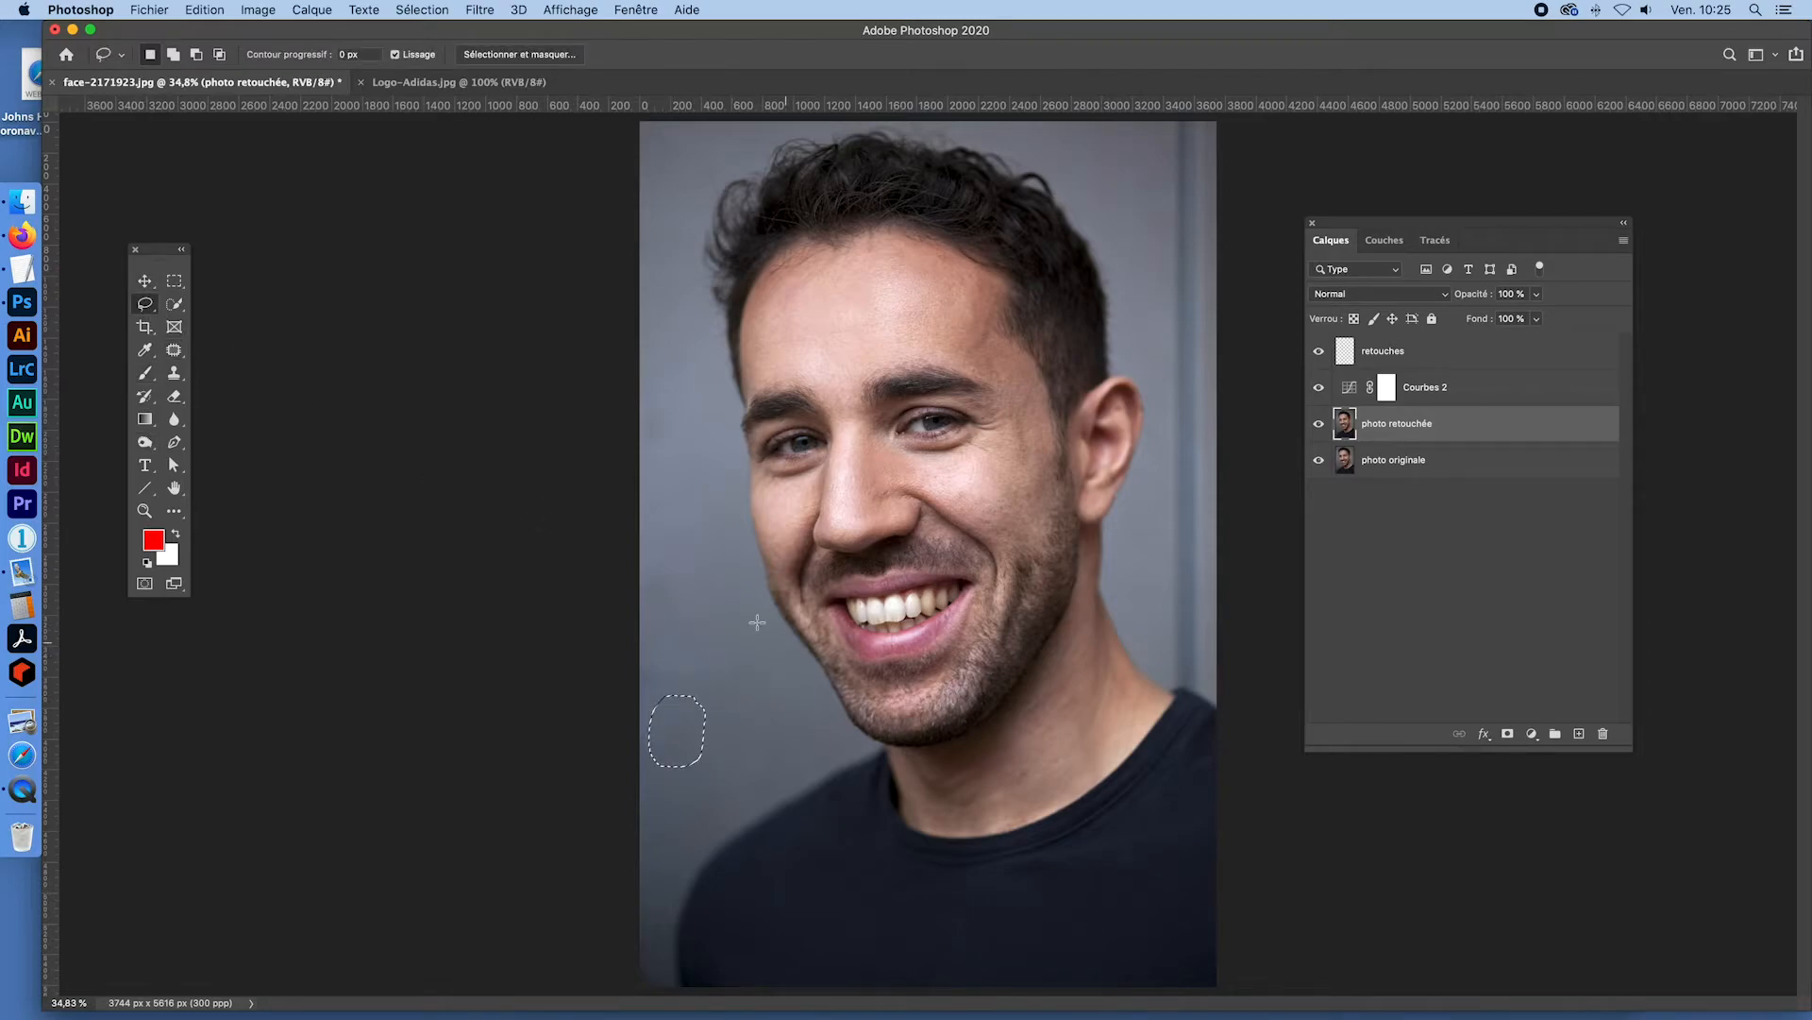
{"action": "left_click", "coordinate": [204, 10]}
{"action": "left_click", "coordinate": [237, 293]}
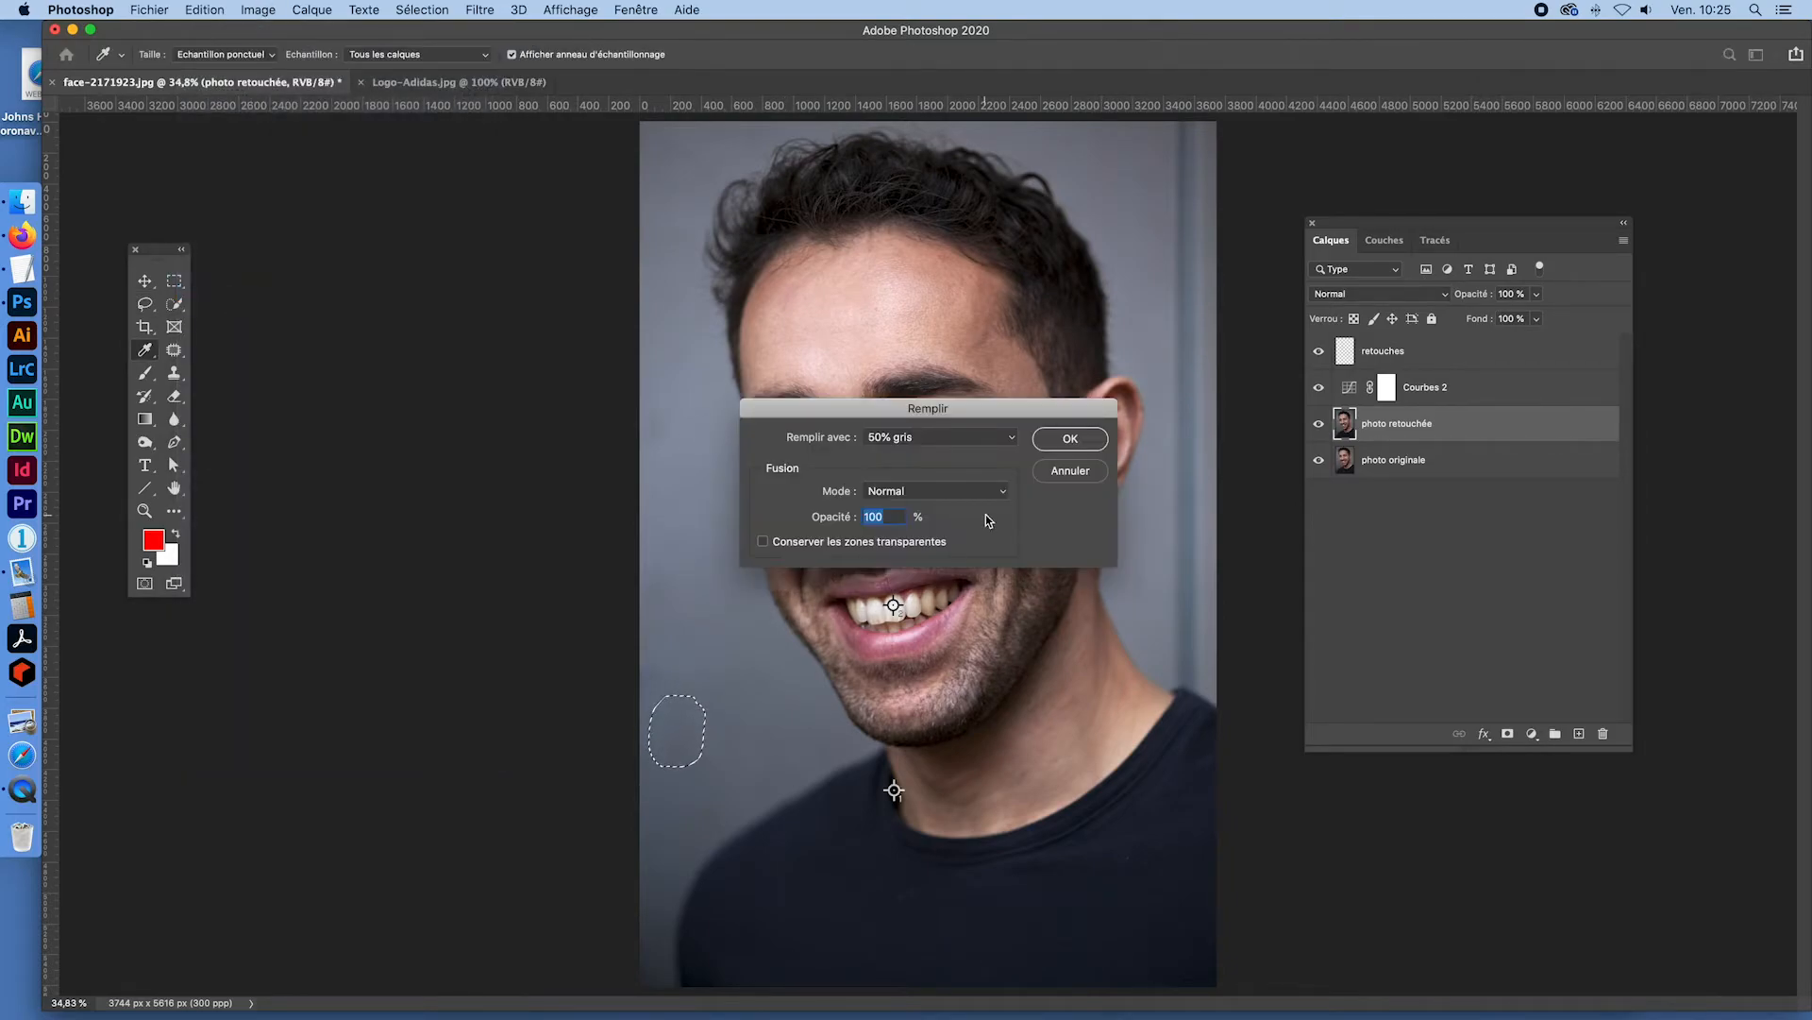
{"action": "left_click", "coordinate": [963, 438]}
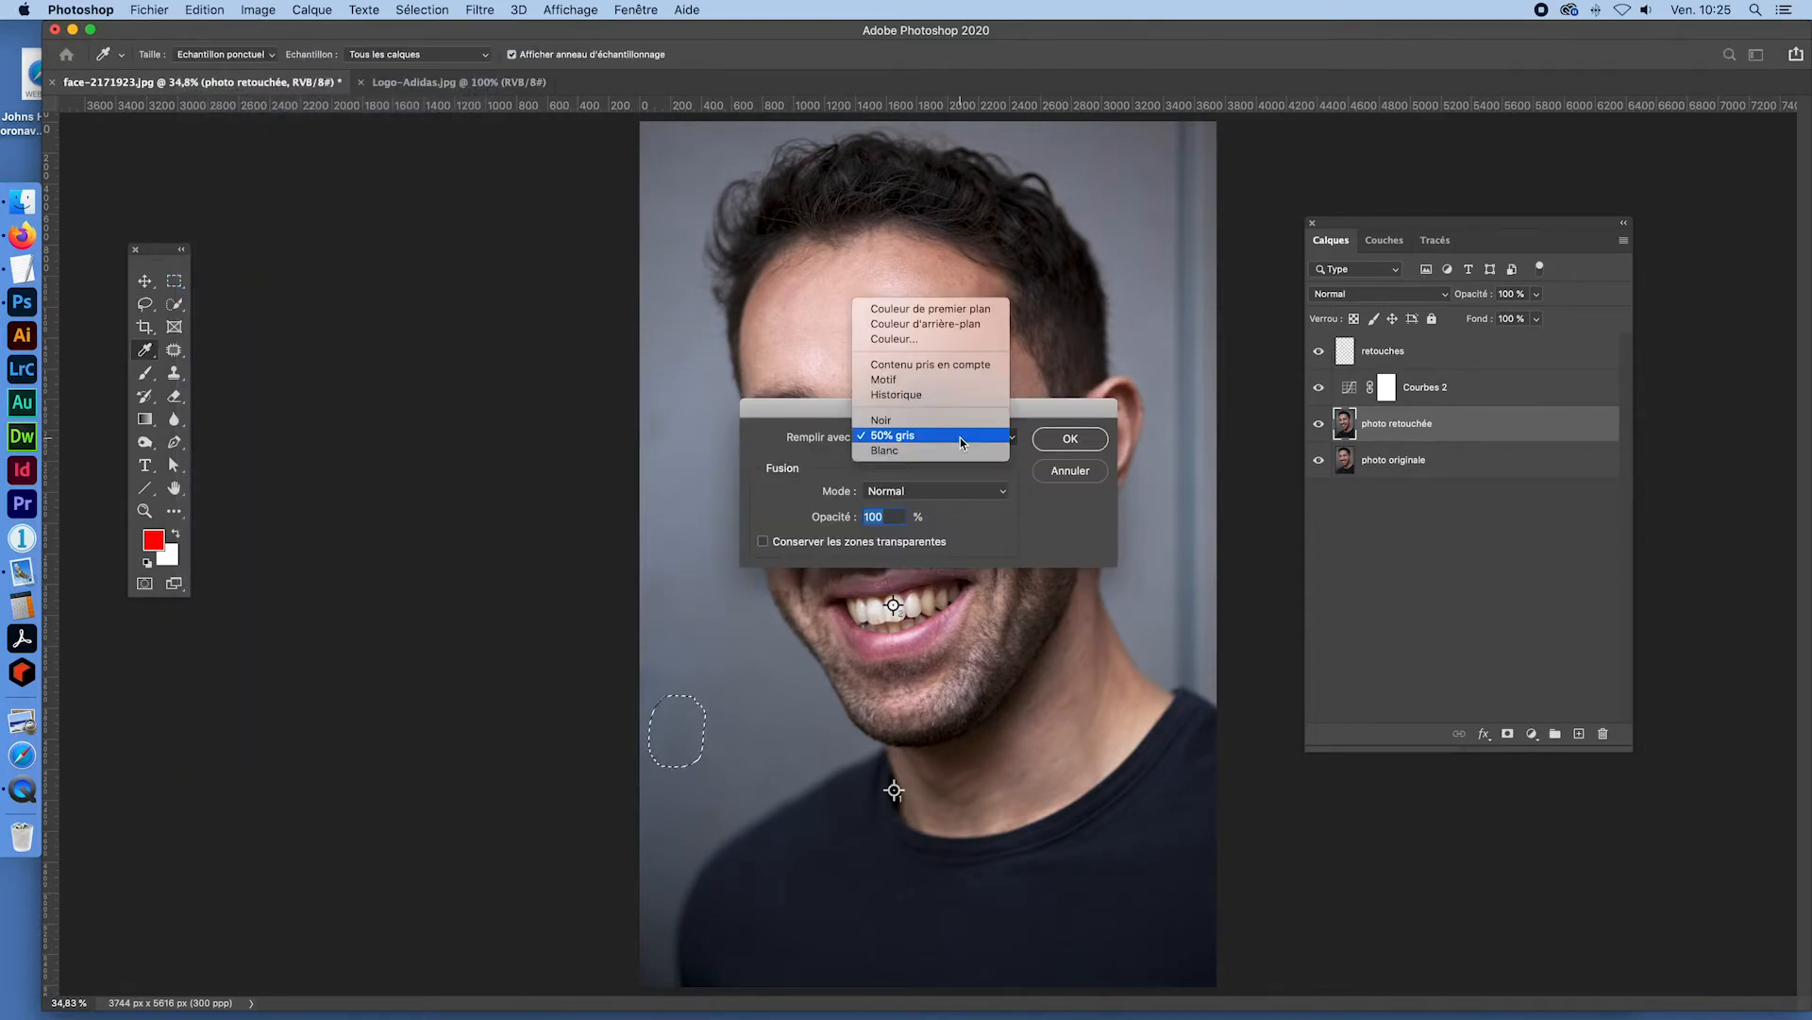
{"action": "left_click", "coordinate": [966, 366]}
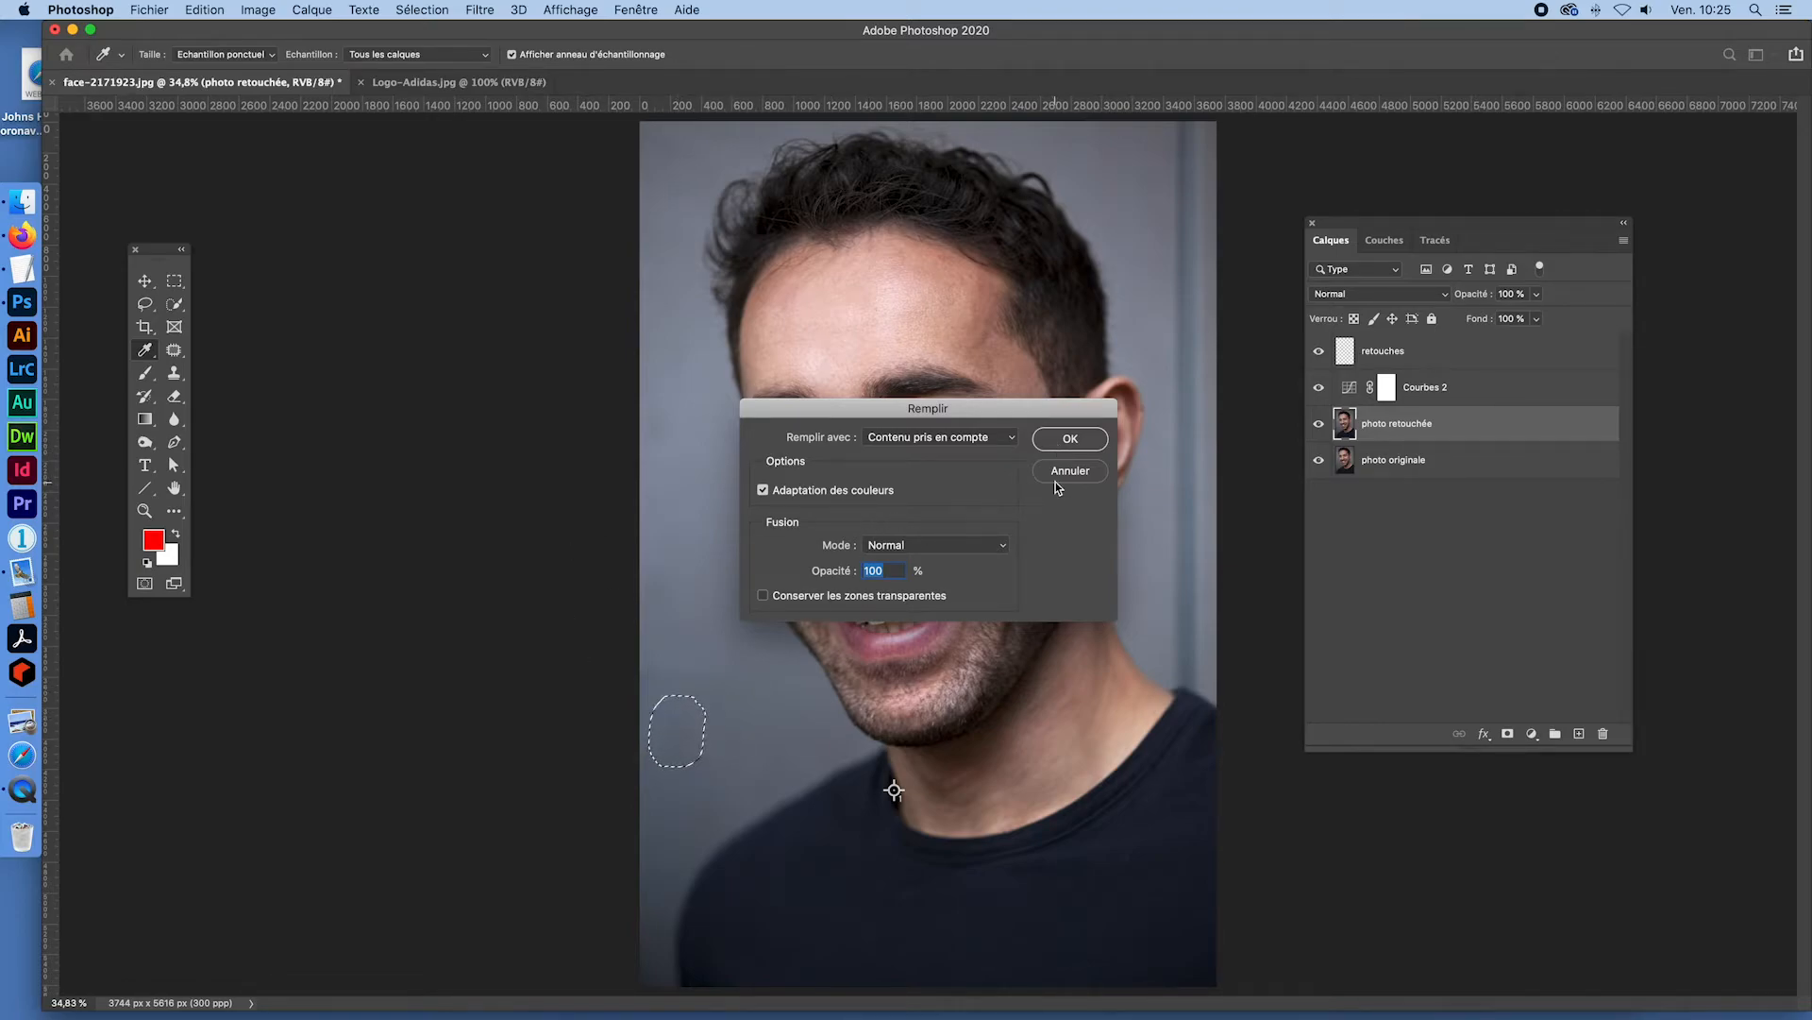
{"action": "left_click", "coordinate": [1064, 437]}
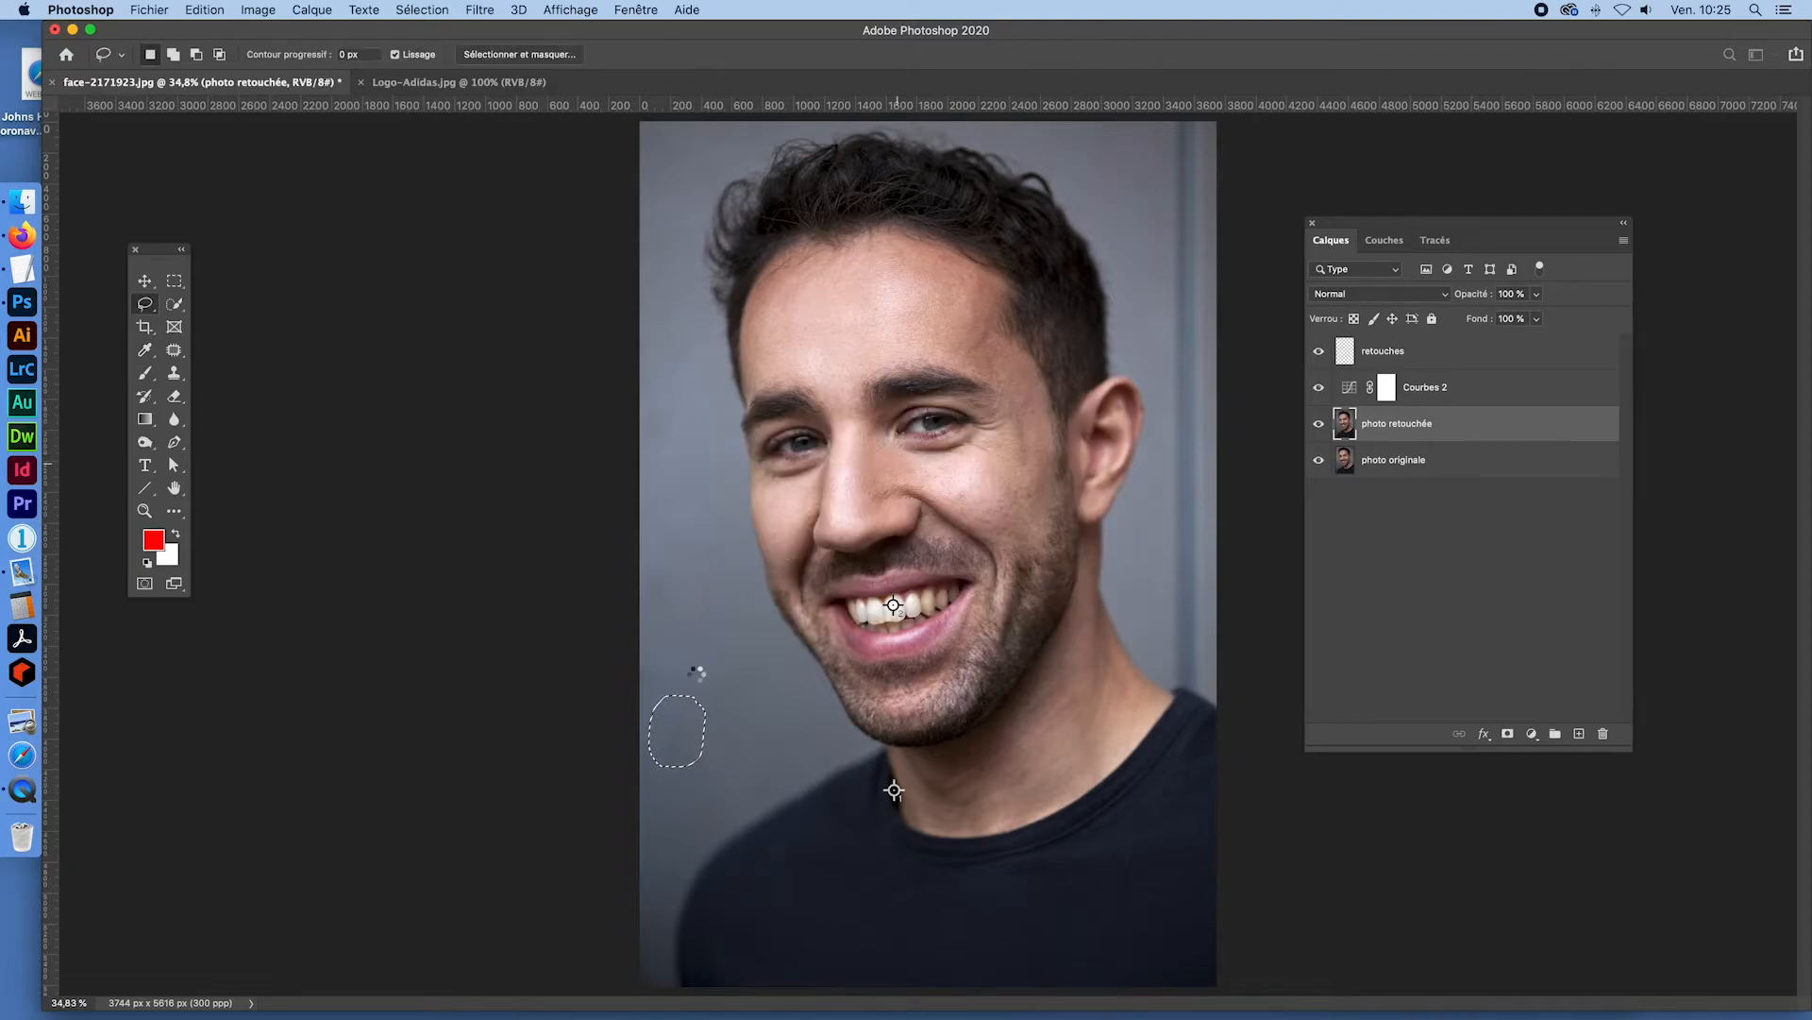
{"action": "key", "text": "super+d"}
{"action": "left_click", "coordinate": [174, 350]}
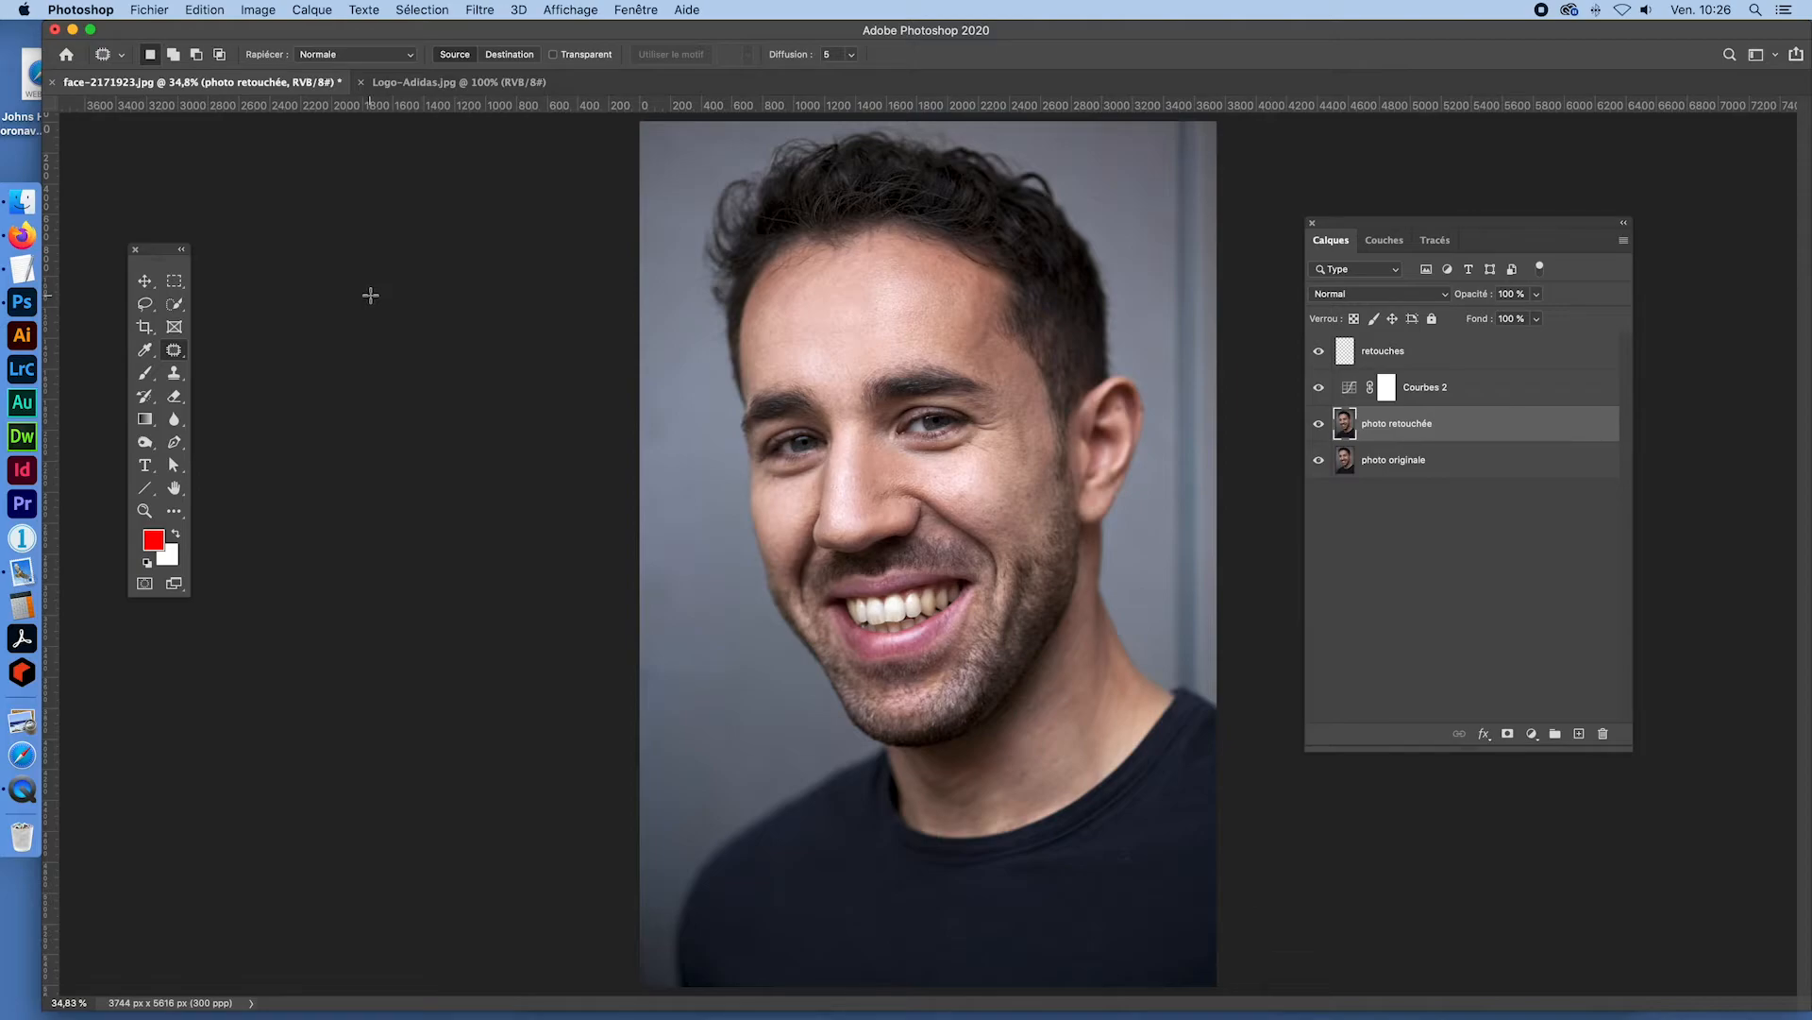
- Switch to Finder, browse Documents to the retouches folder in _CEGEP/_Matriciel_I/_exercices, and bring up Logo-Adidas.jpg in Photoshop
{"action": "left_click", "coordinate": [22, 201]}
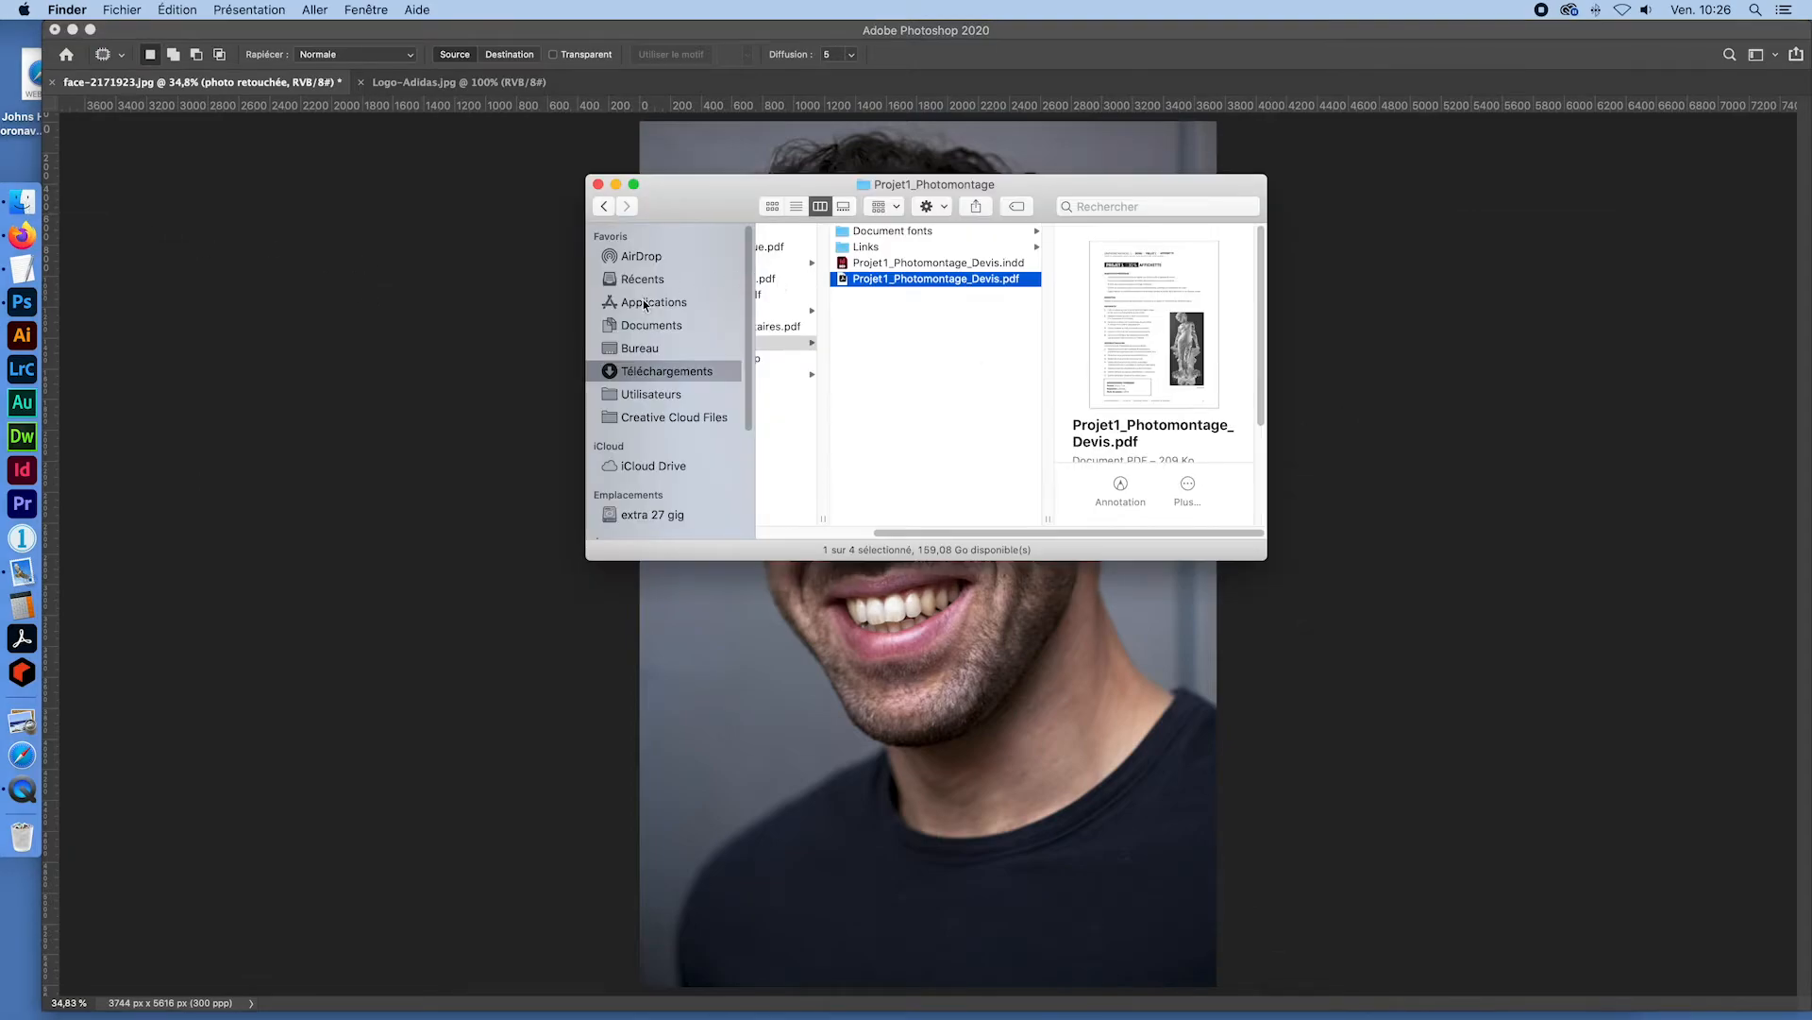
{"action": "left_click", "coordinate": [651, 325]}
{"action": "left_click", "coordinate": [798, 231]}
{"action": "left_click", "coordinate": [1036, 233]}
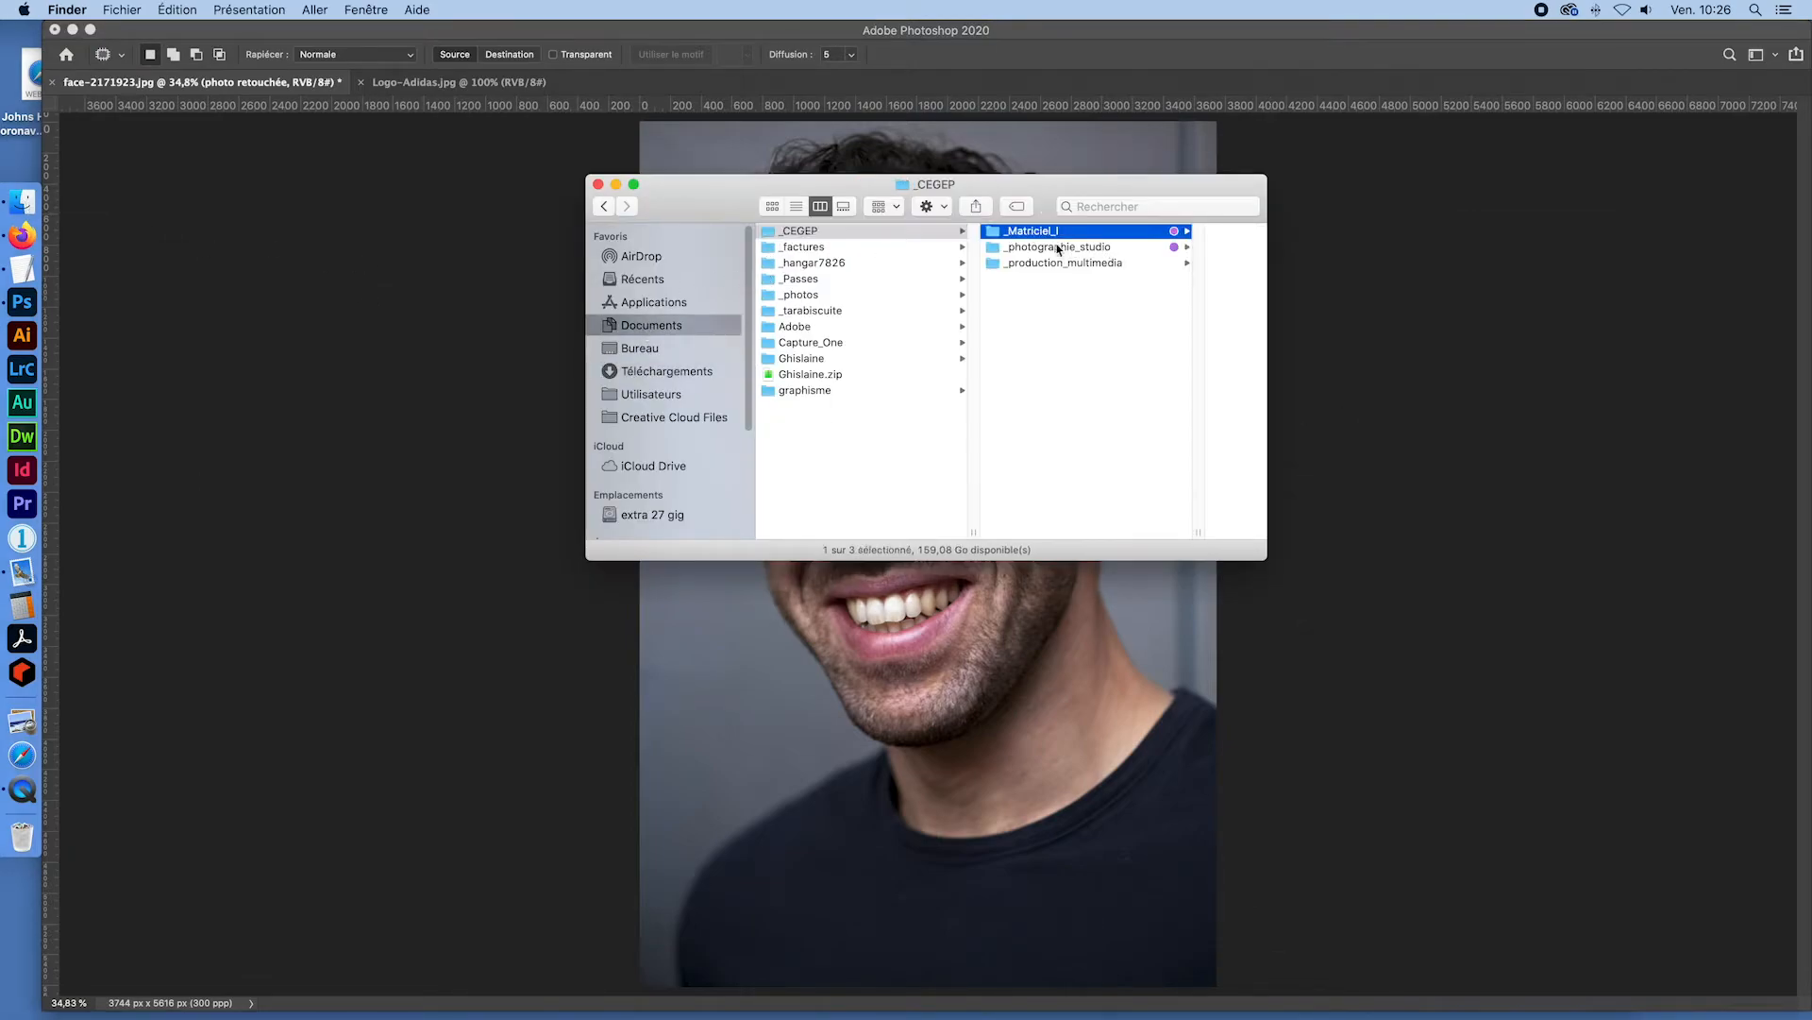
{"action": "left_click", "coordinate": [1095, 264]}
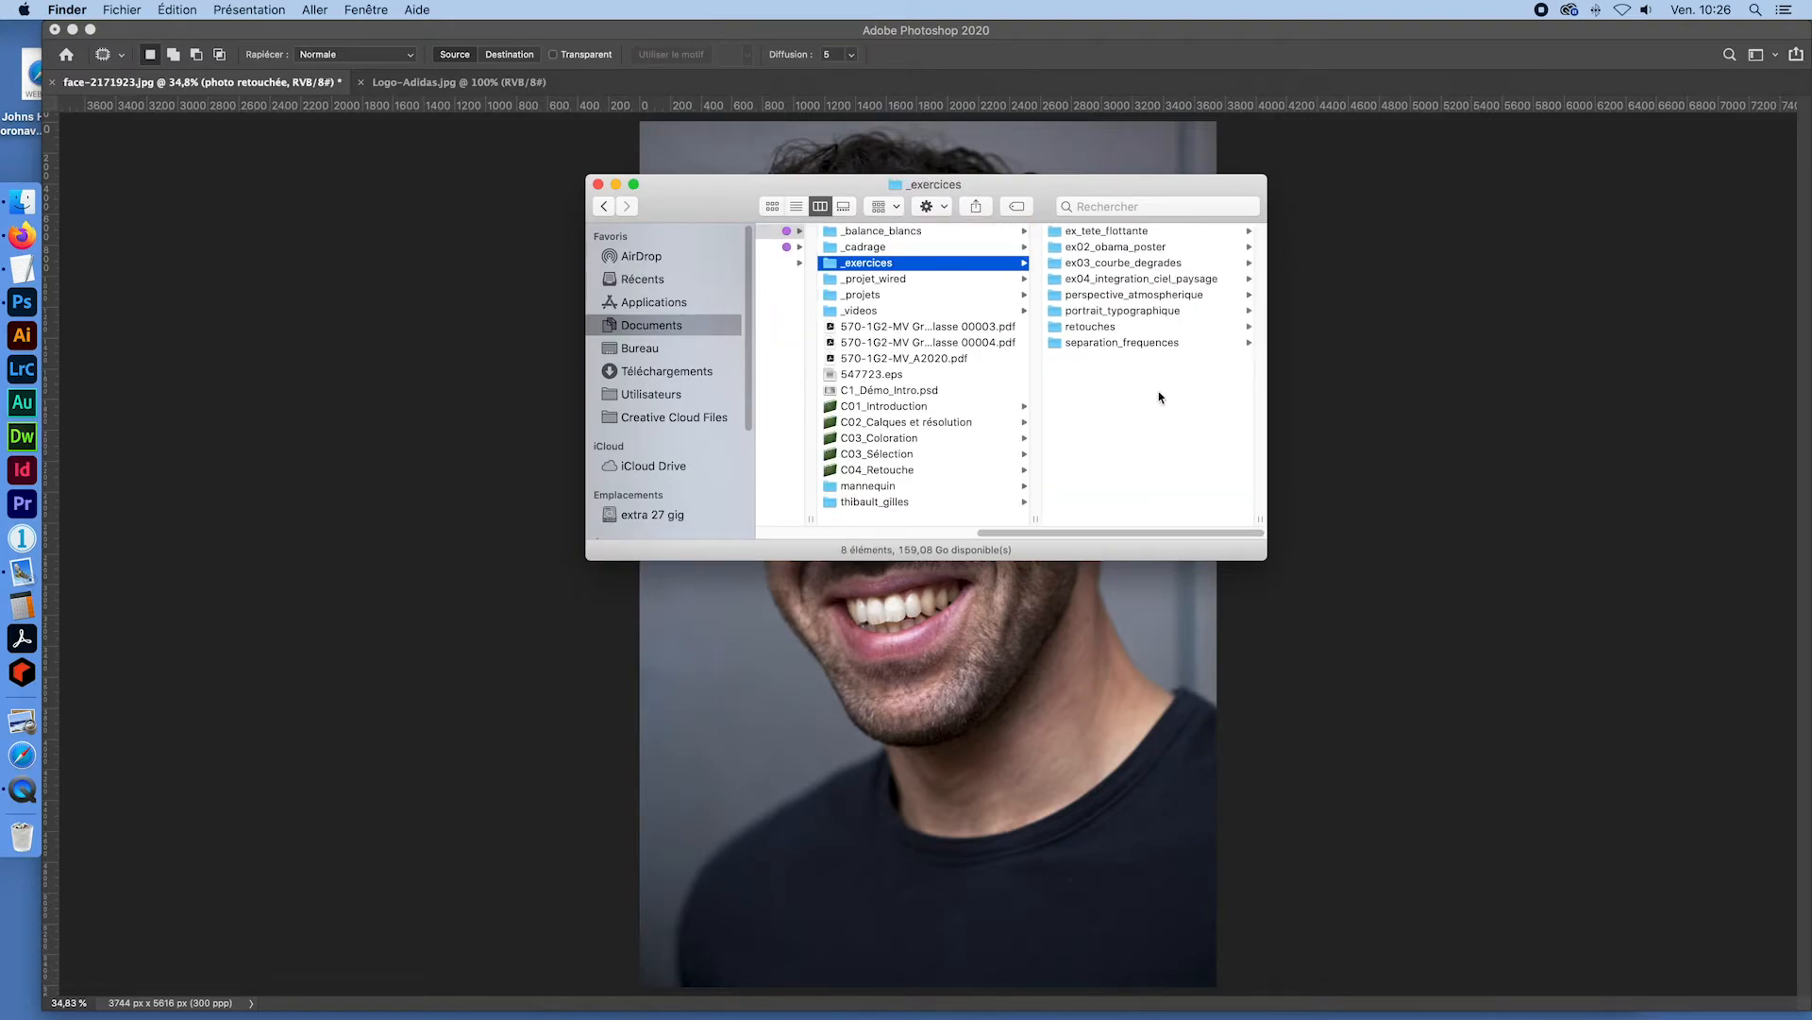
{"action": "left_click", "coordinate": [1096, 327]}
{"action": "left_click_drag", "start_coordinate": [1113, 342], "coordinate": [22, 302]}
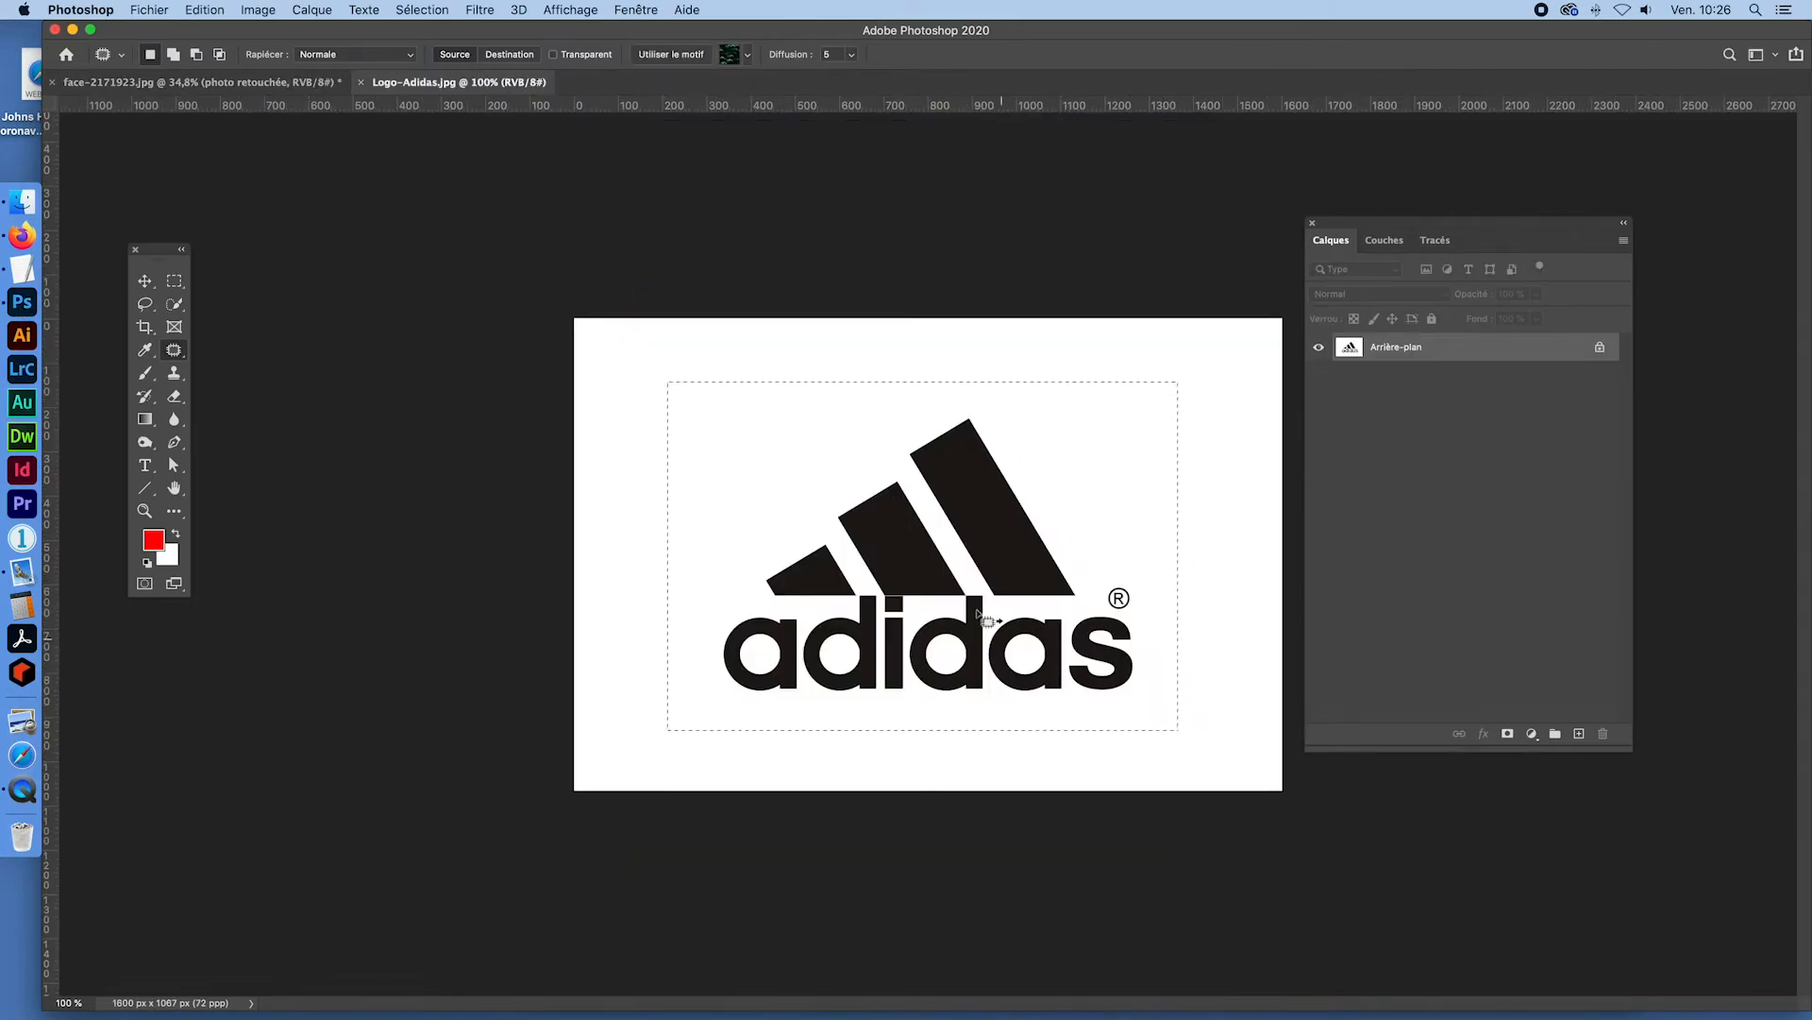
- Copy the selected adidas logo into the portrait document and place it on the shirt near the photo's lower corner
{"action": "left_click", "coordinate": [174, 281]}
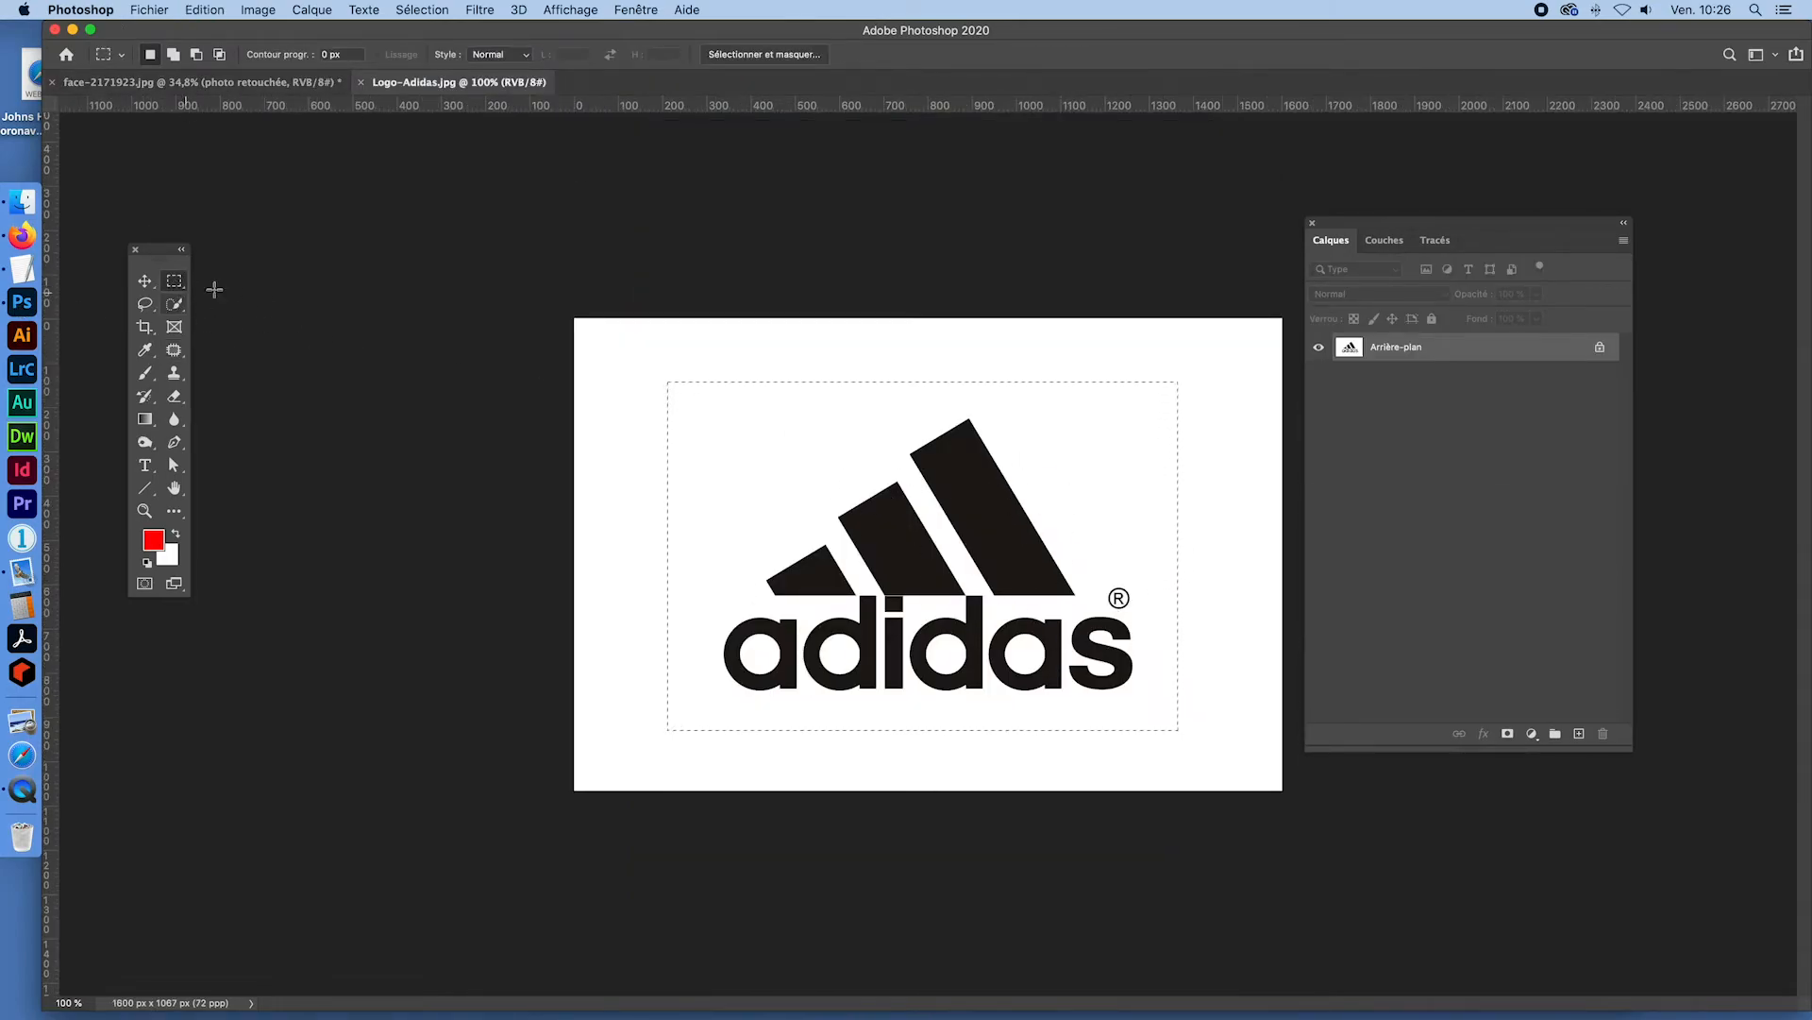
{"action": "left_click", "coordinate": [270, 83]}
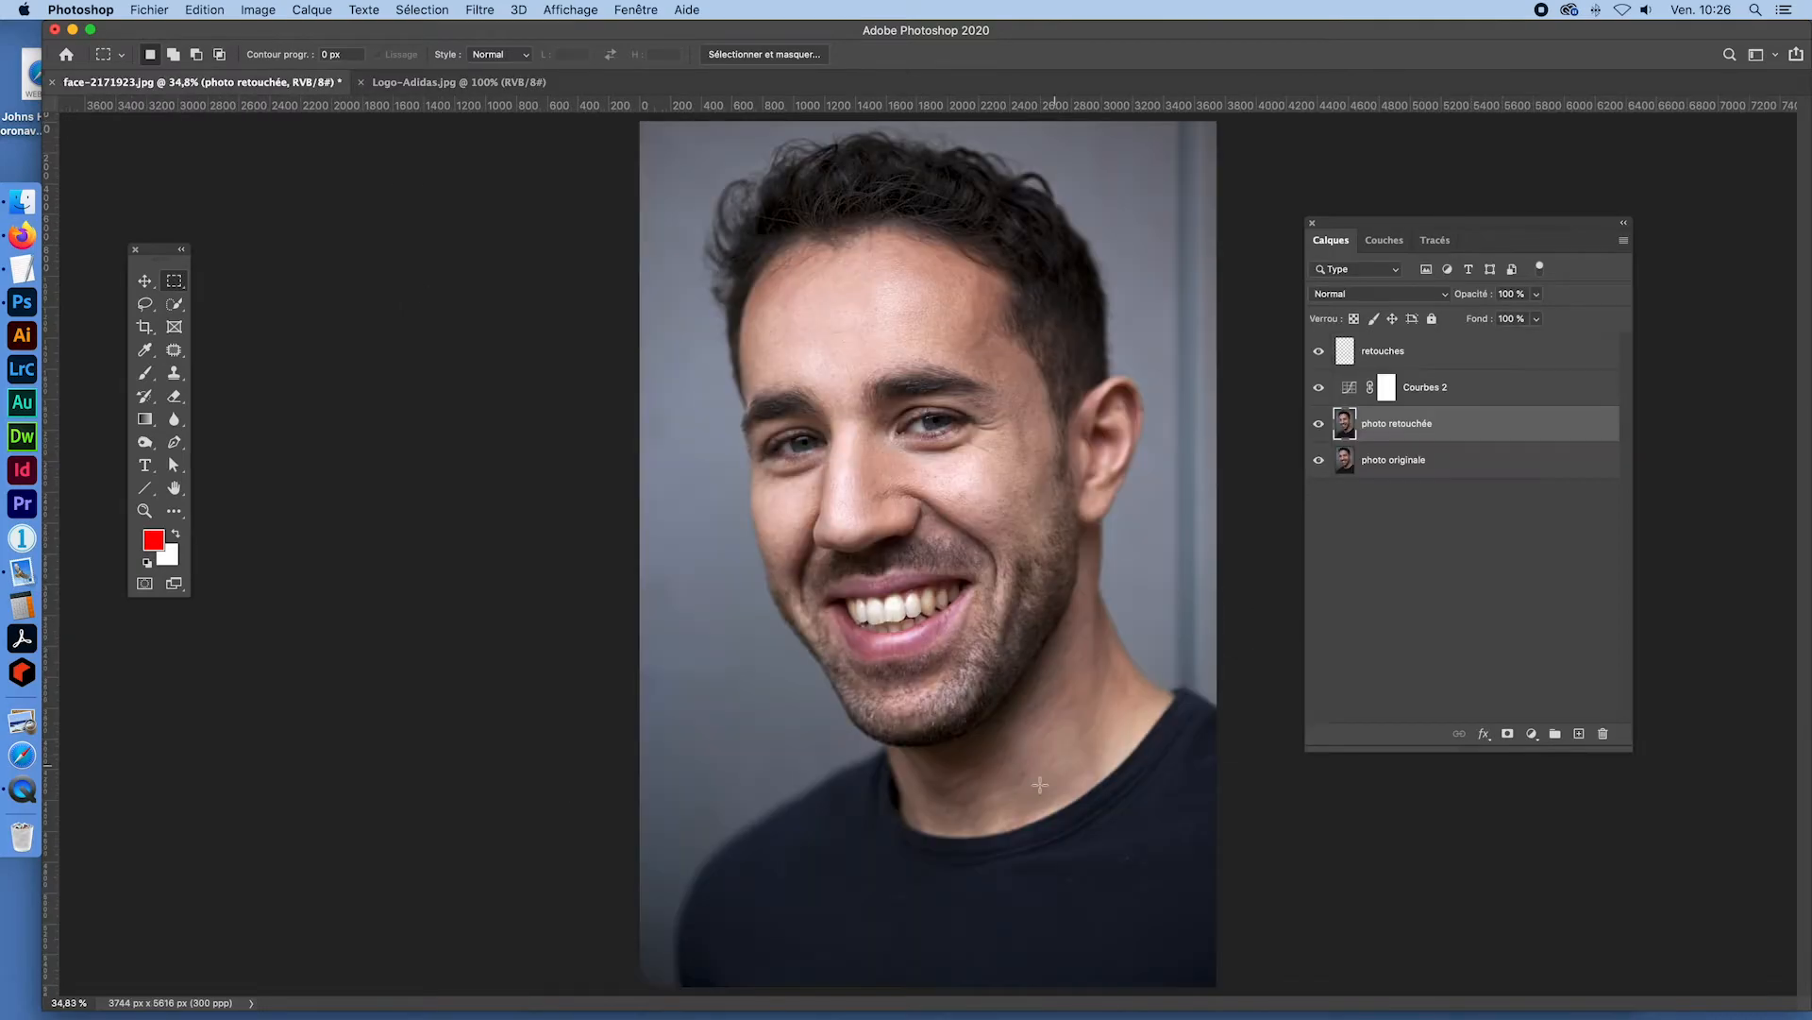
{"action": "key", "text": "super+v"}
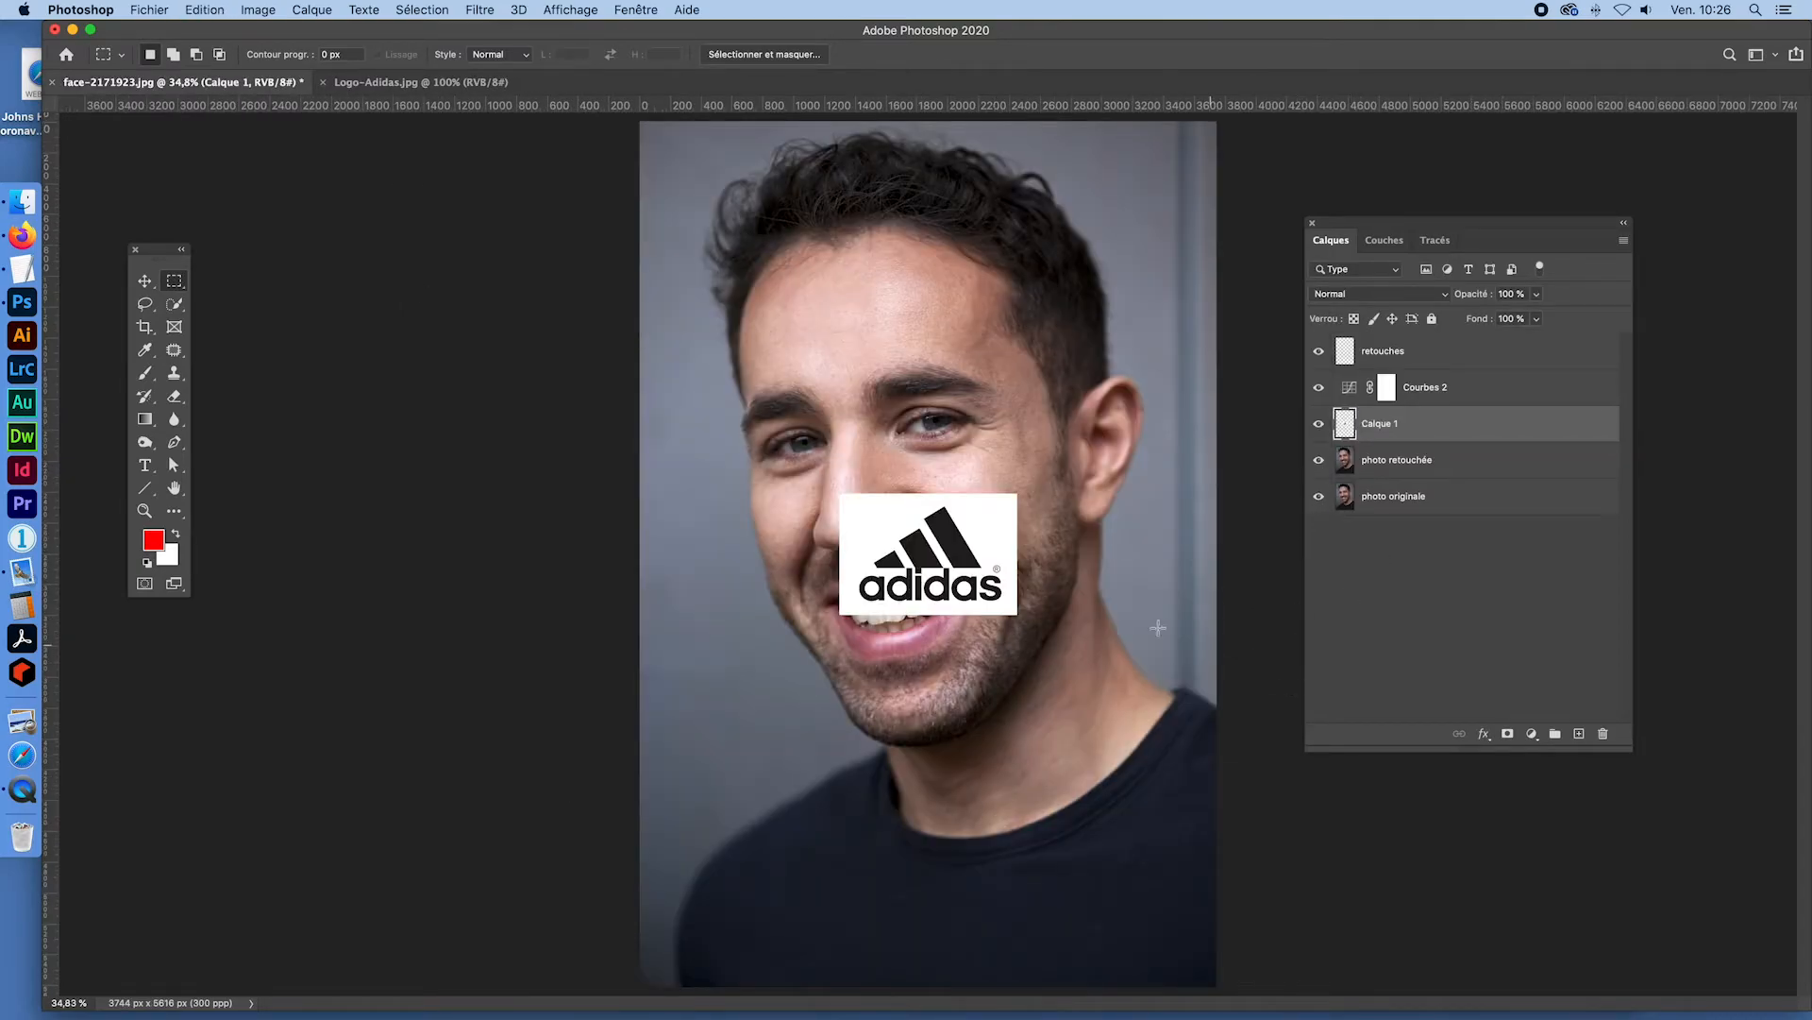
{"action": "left_click_drag", "start_coordinate": [972, 576], "coordinate": [1128, 919]}
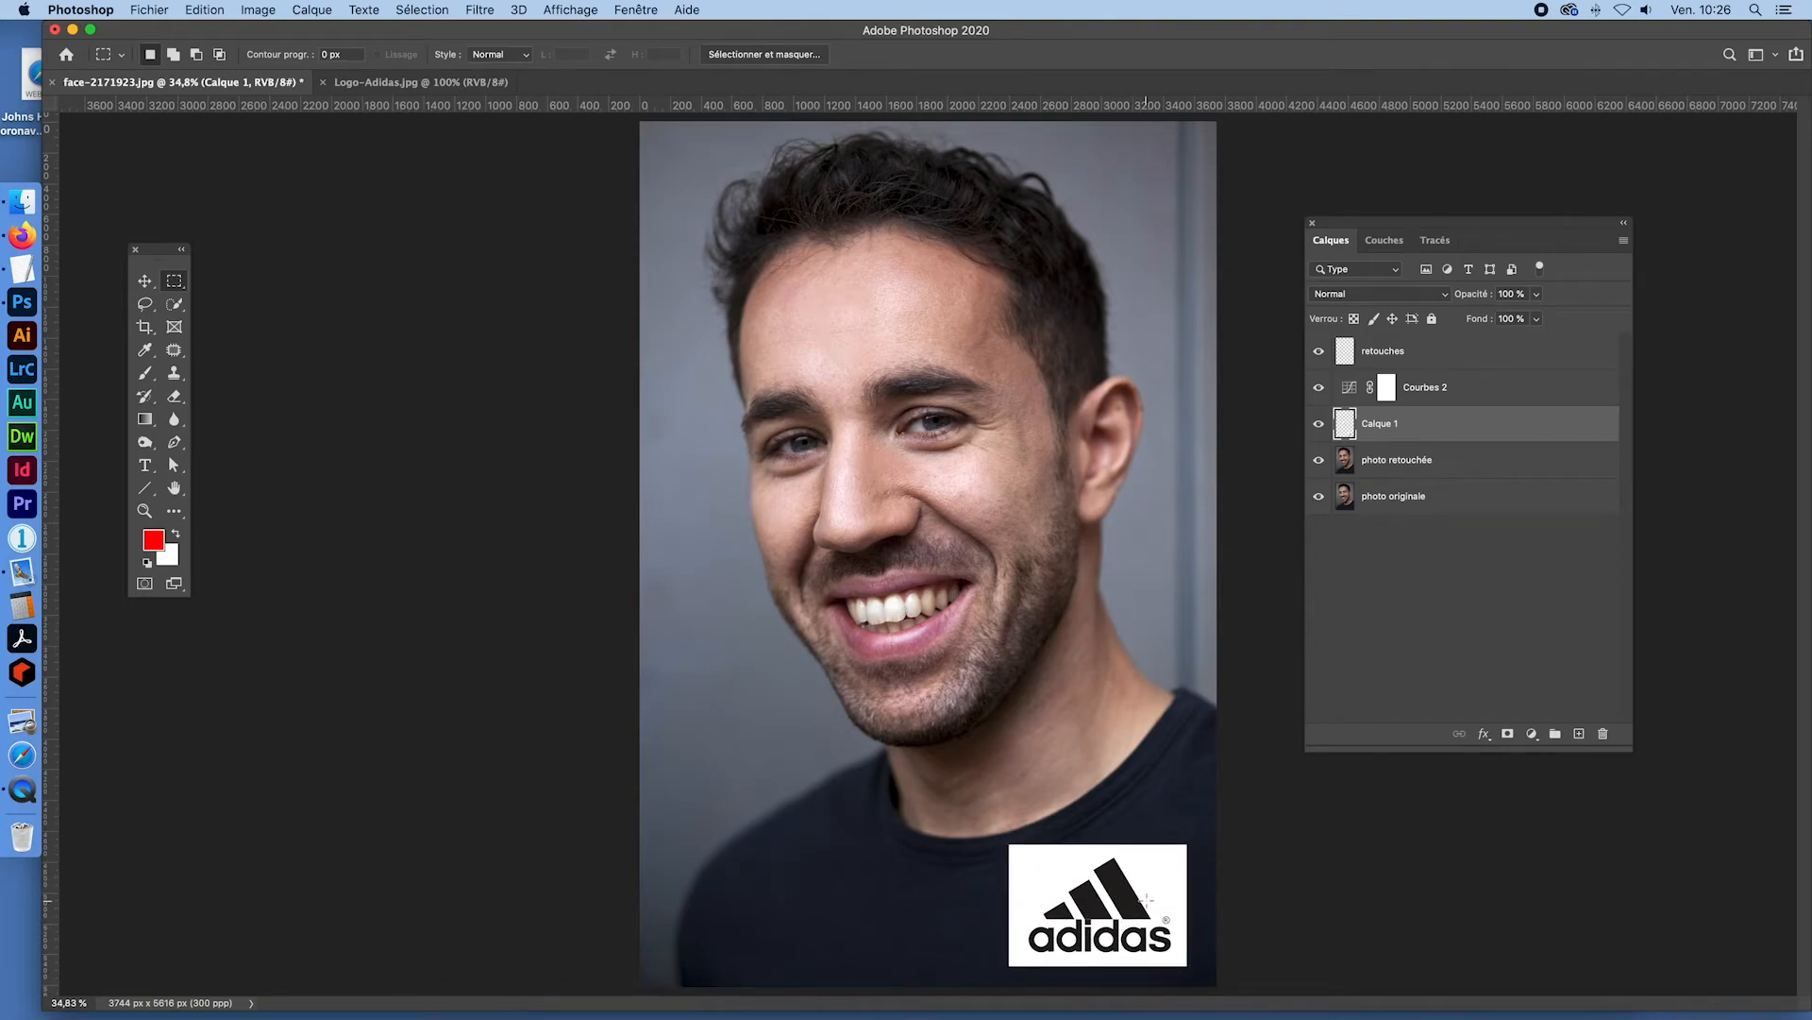
- Invert the pasted logo's colours and set the blending mode of Calque 1 to Superposition
{"action": "key", "text": "super+i"}
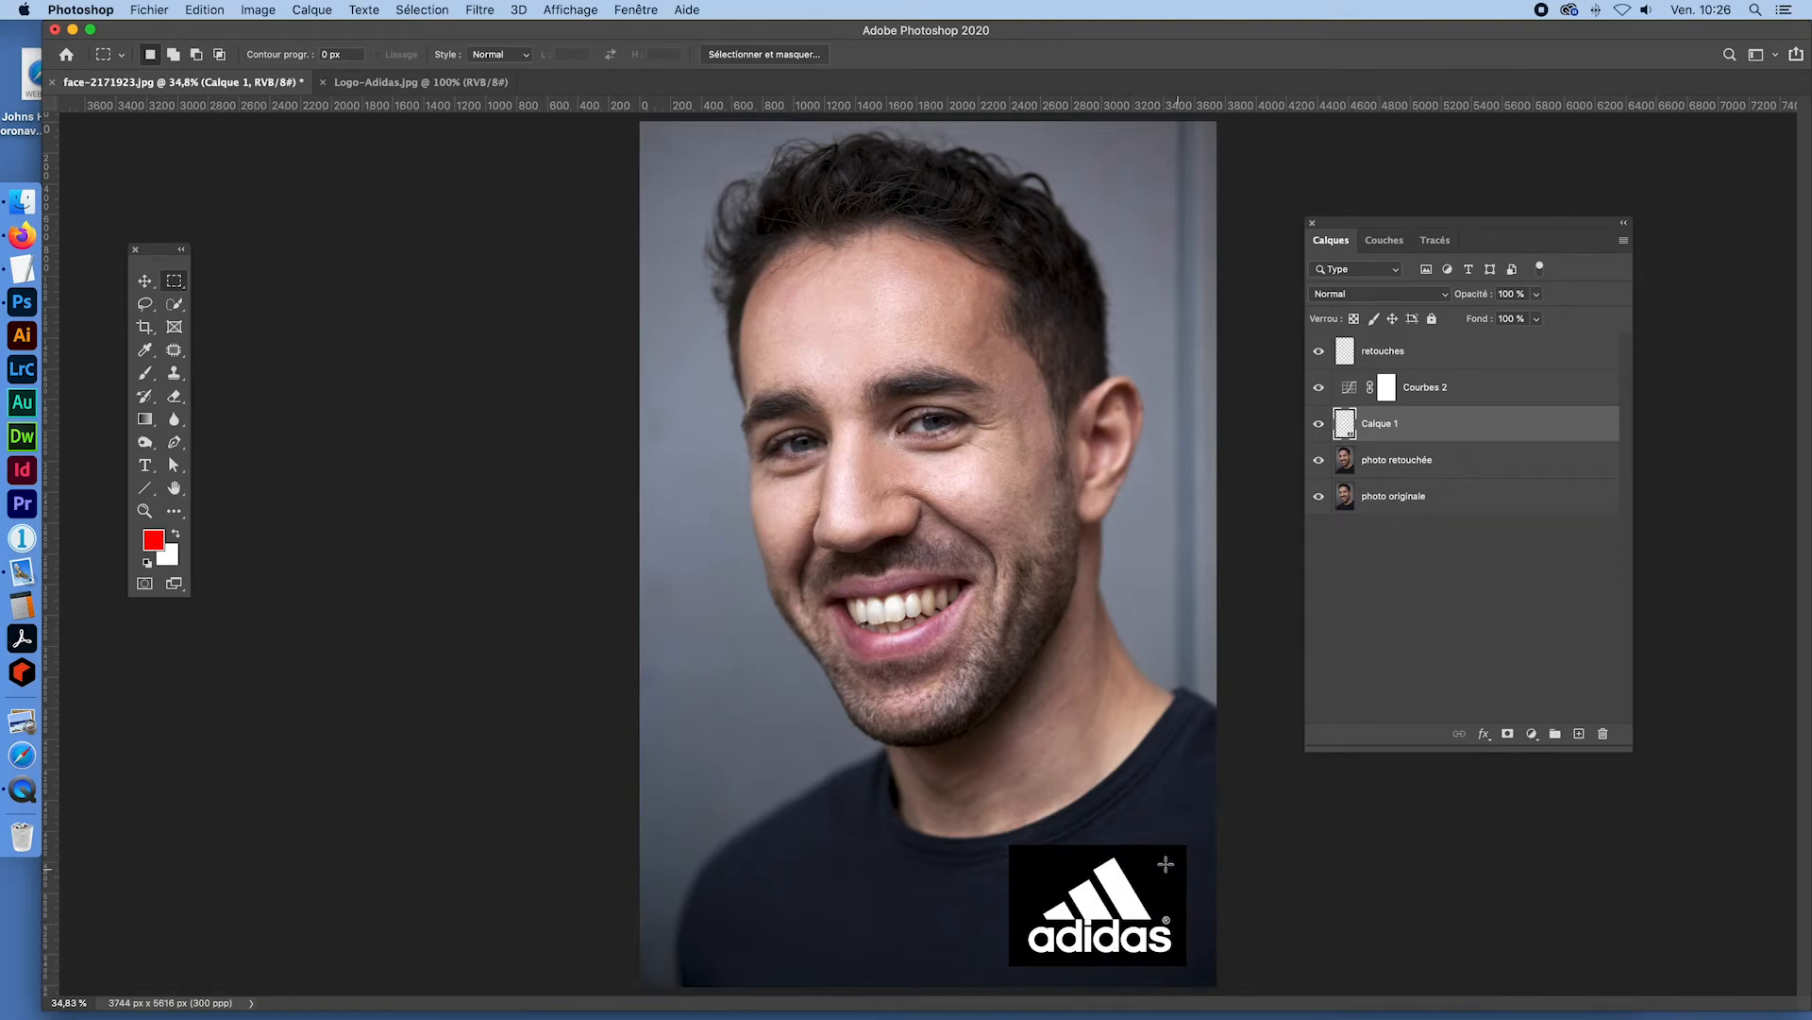
{"action": "left_click", "coordinate": [1354, 296]}
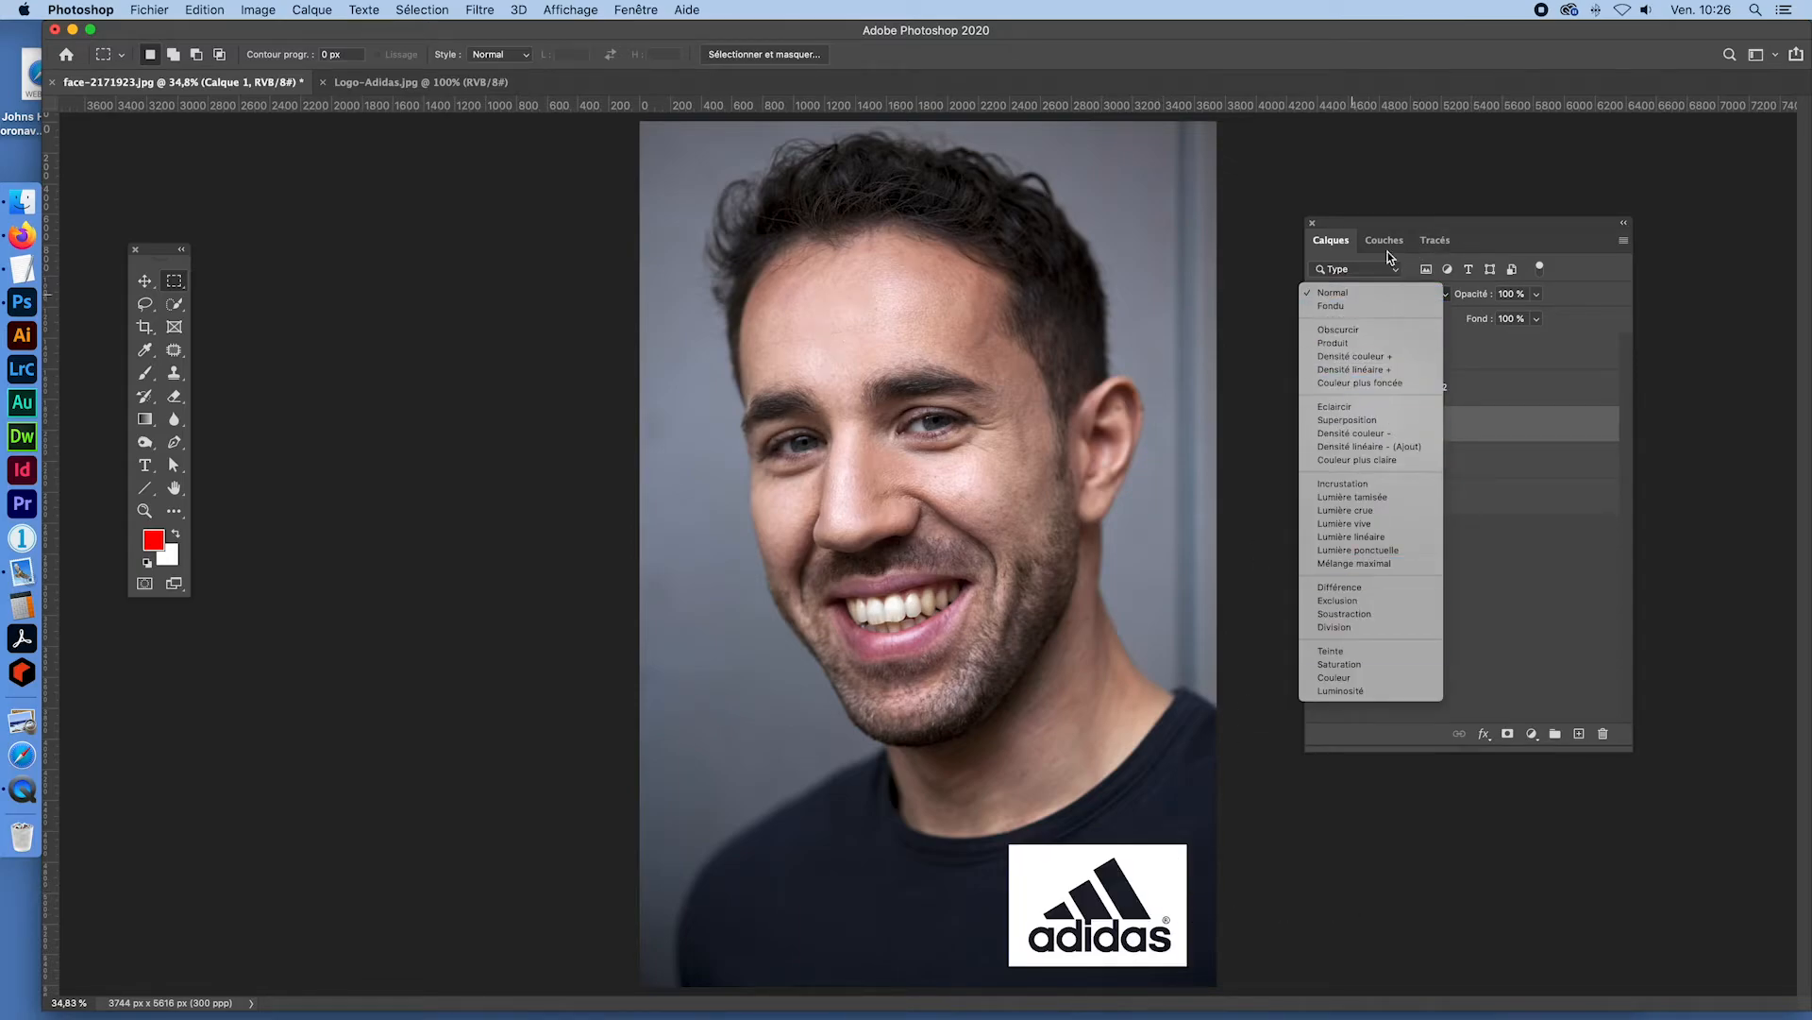
{"action": "left_click", "coordinate": [1347, 419]}
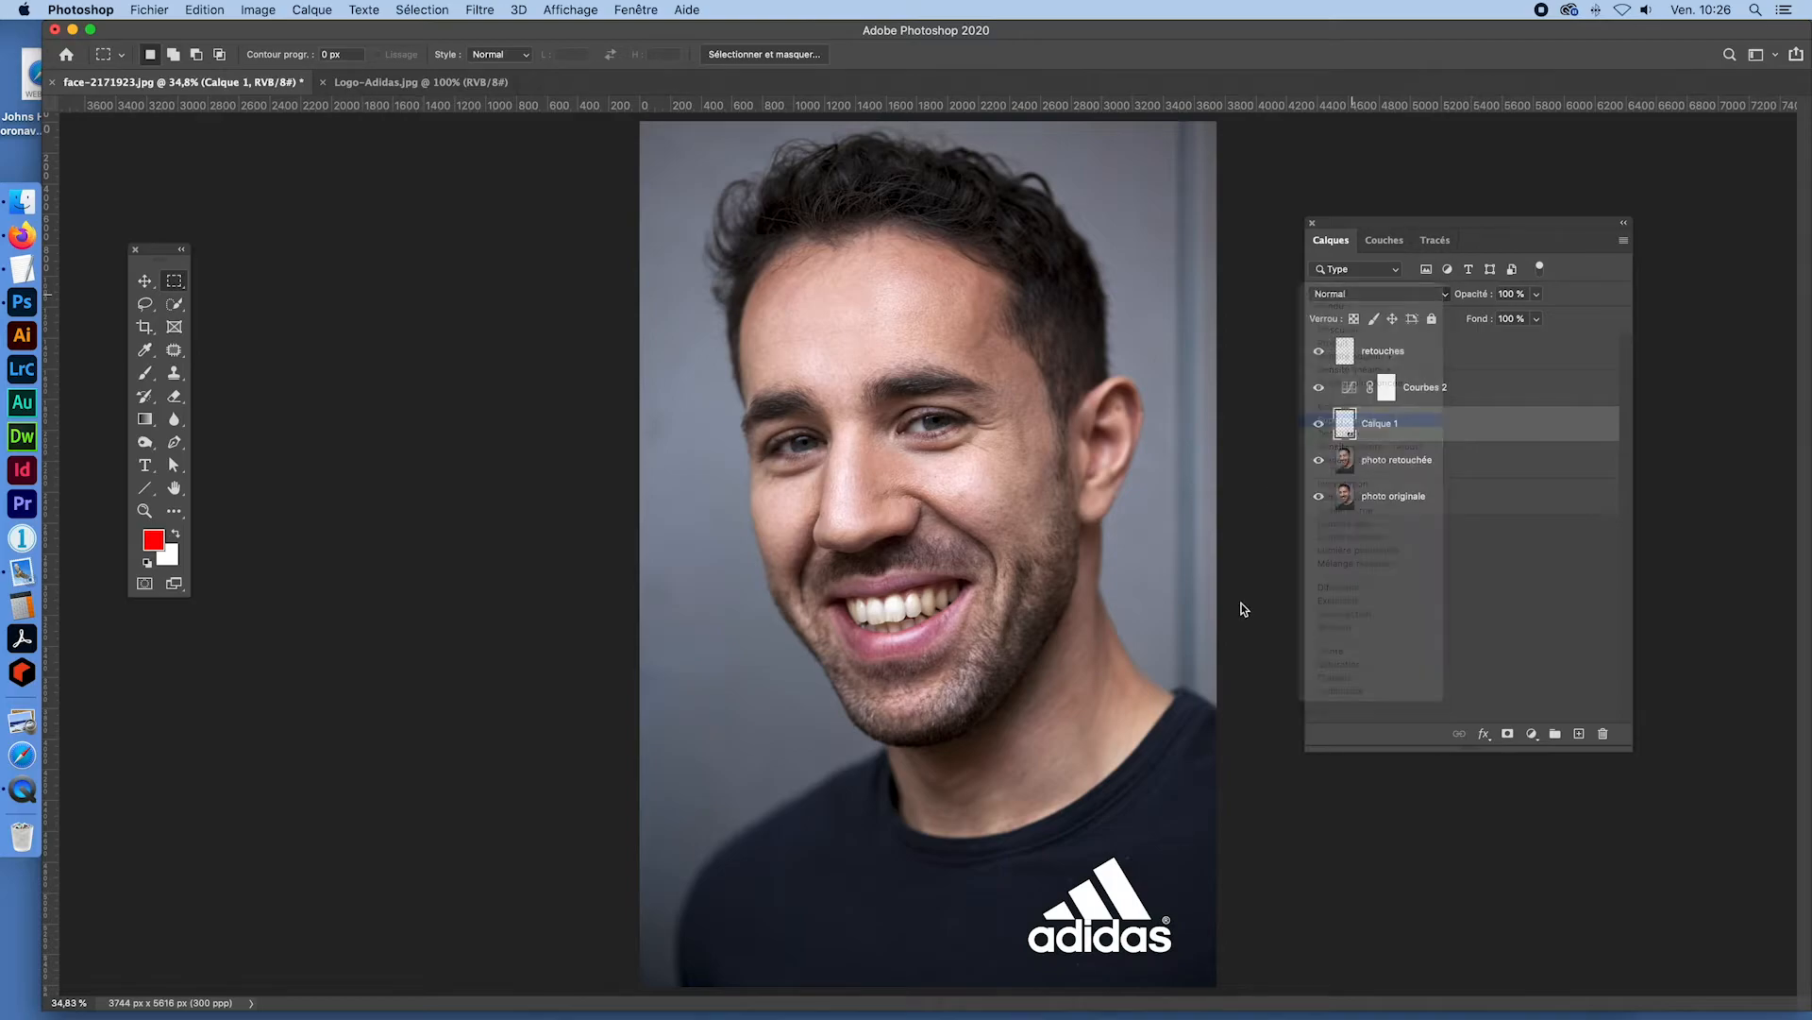
- Scale the adidas logo down to a small mark in the lower corner of the shirt and apply the transformation
{"action": "key", "text": "super+t"}
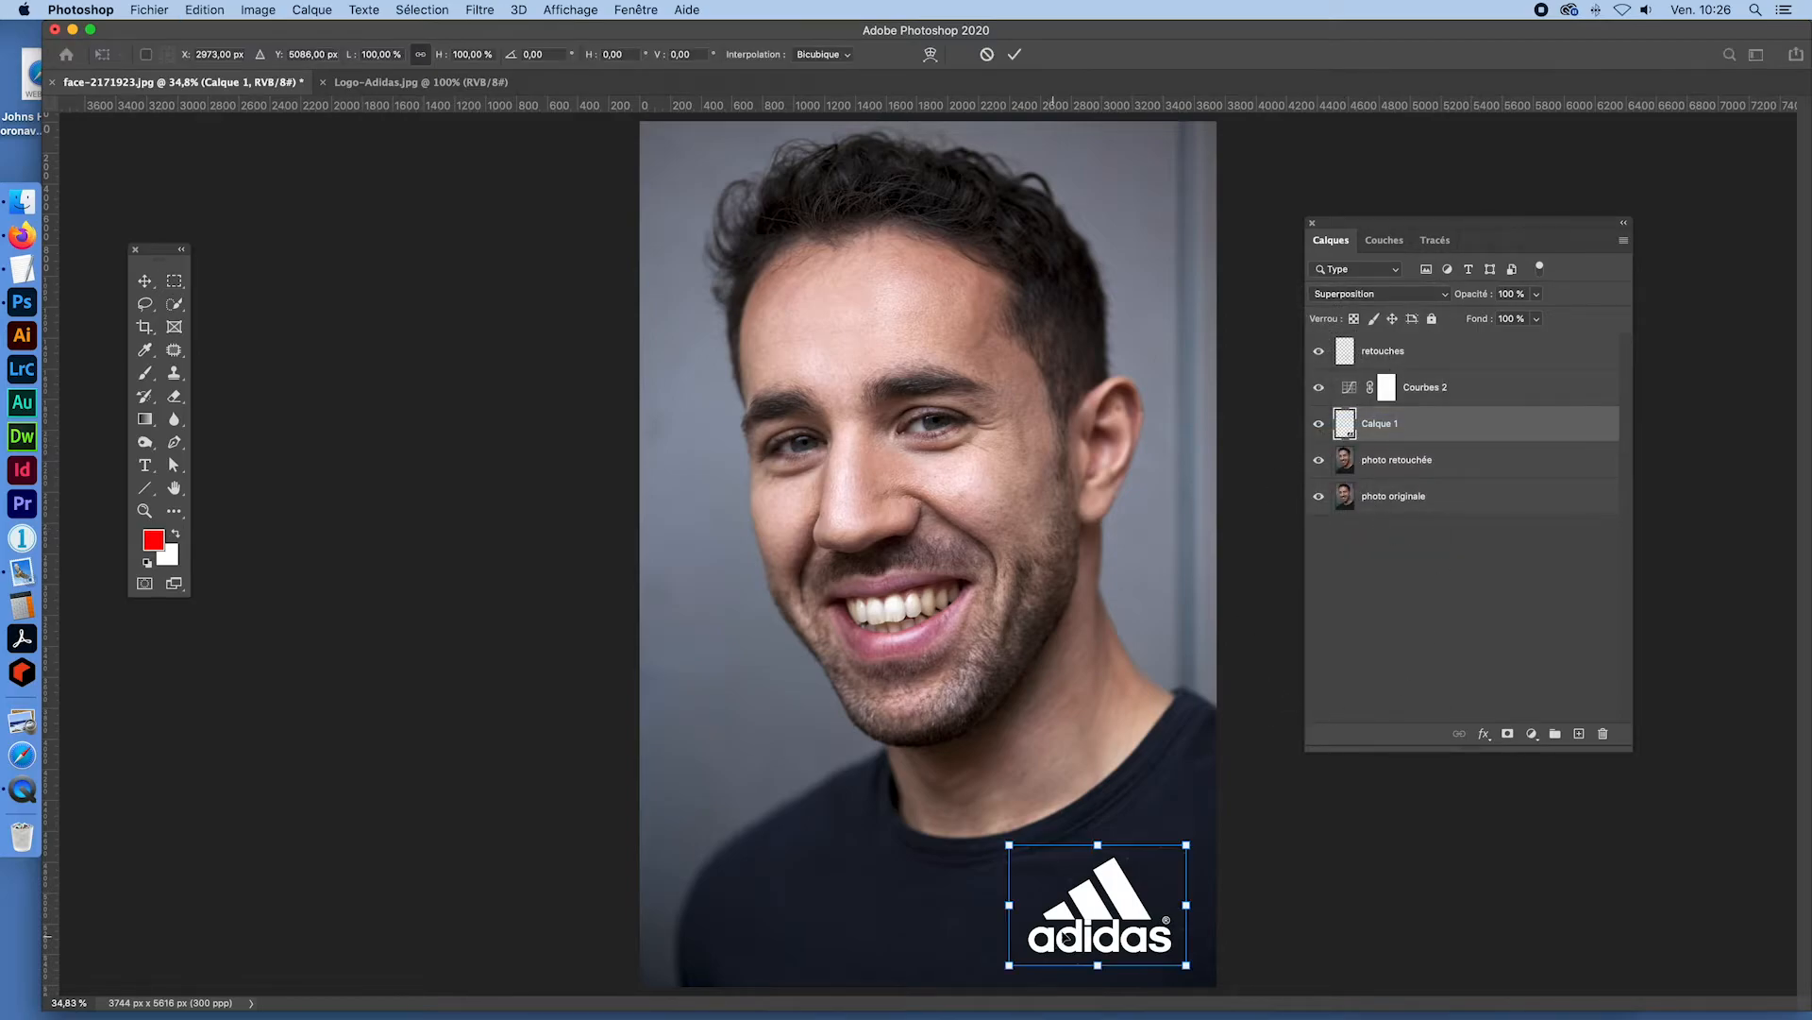
{"action": "left_click_drag", "start_coordinate": [1008, 844], "coordinate": [1148, 946]}
{"action": "key", "text": "Return"}
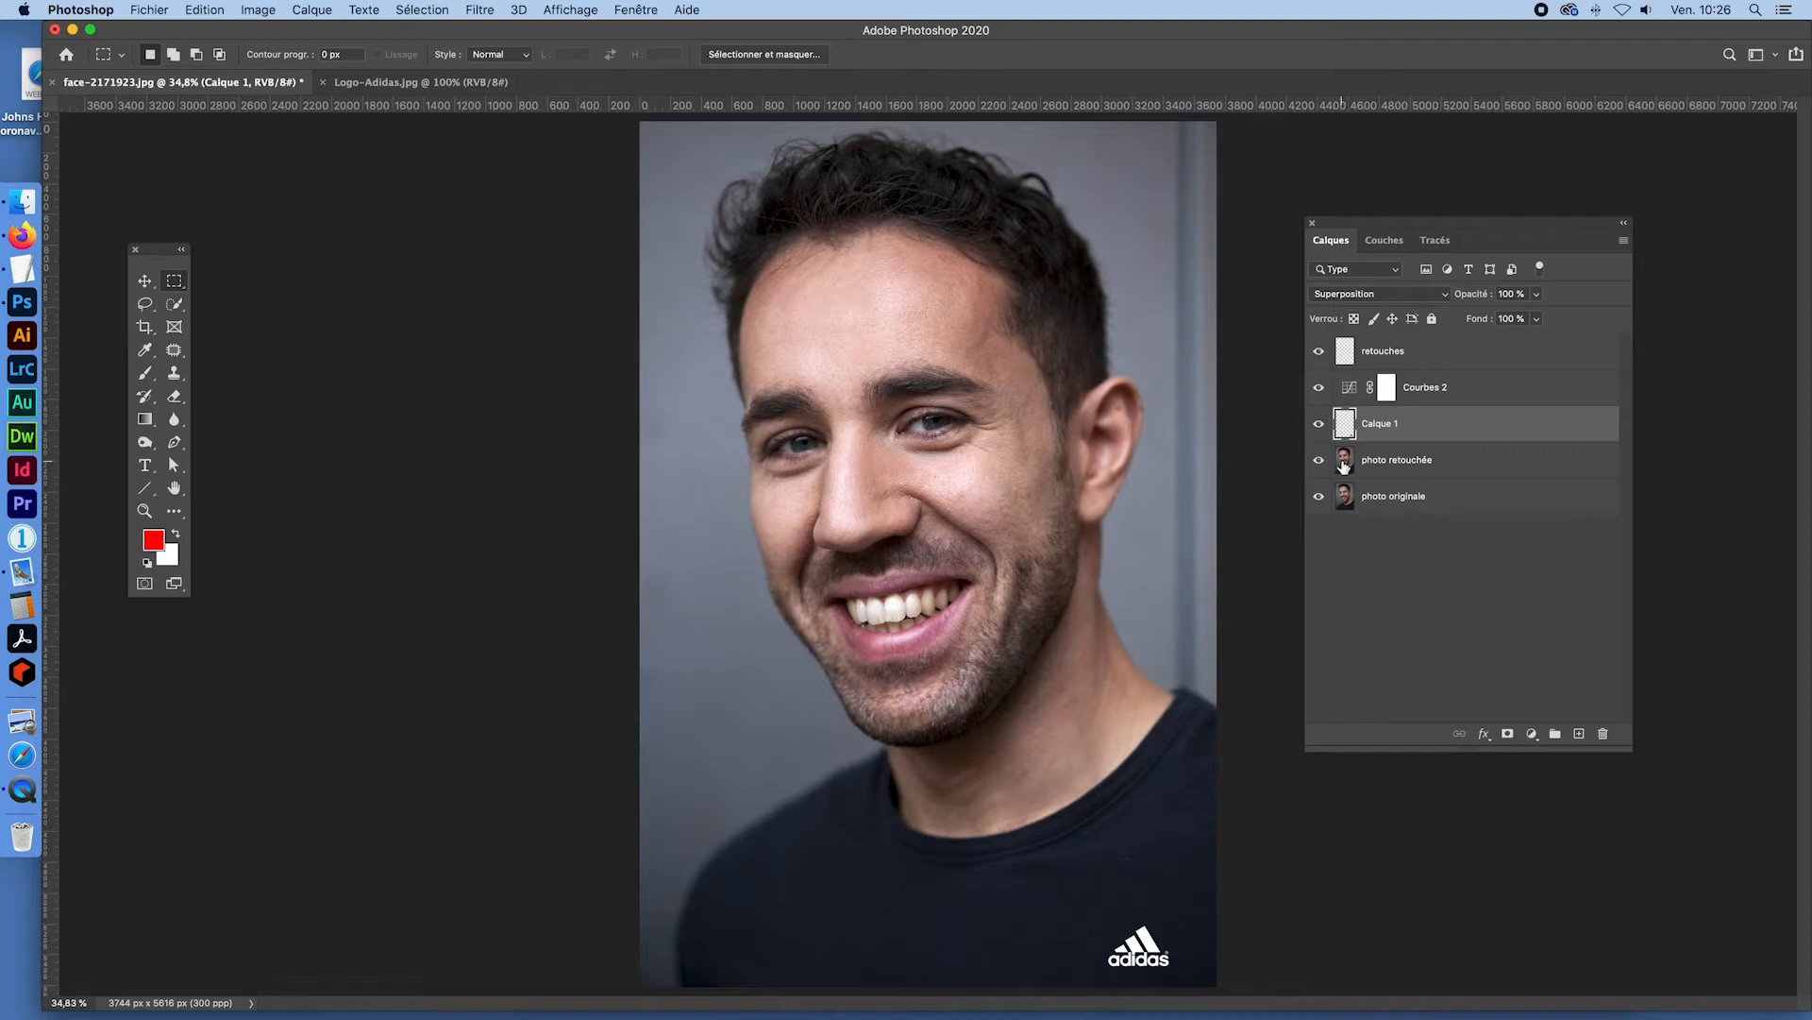
- Reorder the layers so photo originale sits directly below Calque 1, then merge these two layers
{"action": "mouse_move", "coordinate": [1333, 436]}
{"action": "left_mouse_down"}
{"action": "mouse_move", "coordinate": [1371, 489]}
{"action": "mouse_move", "coordinate": [1383, 439]}
{"action": "left_mouse_up"}
{"action": "left_click", "coordinate": [1395, 513], "text": "shift"}
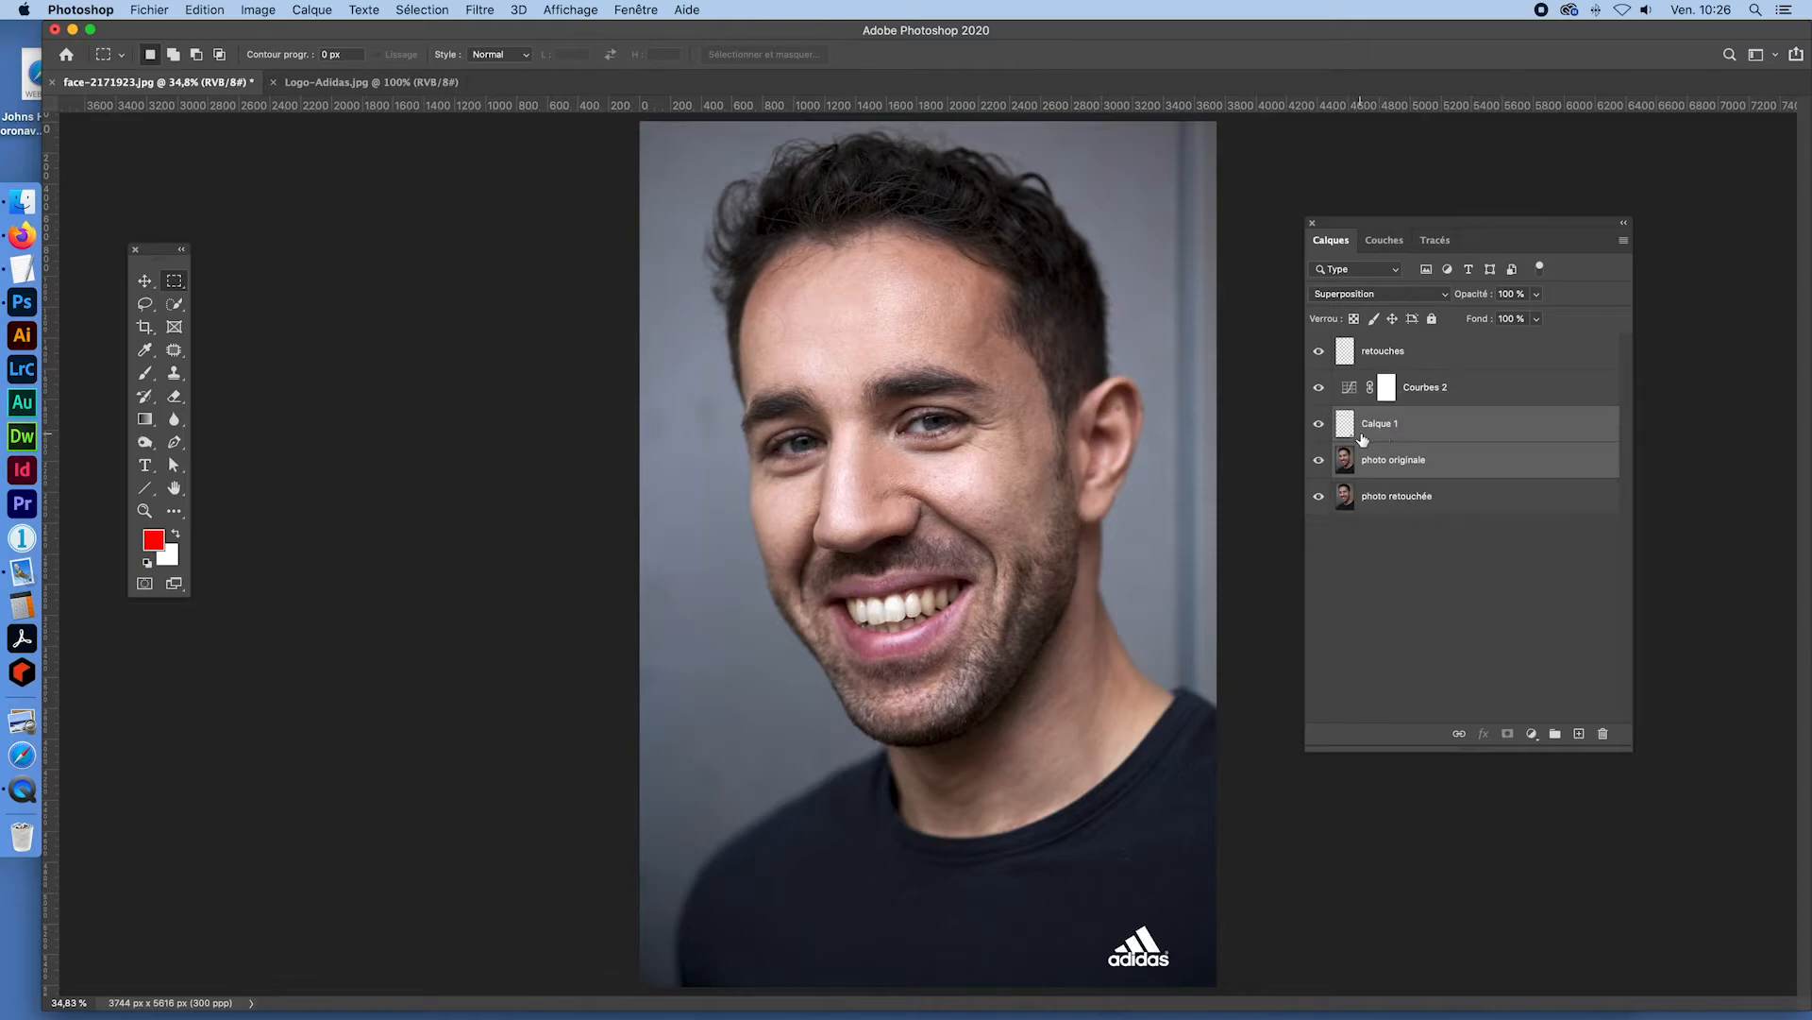
{"action": "left_click", "coordinate": [1362, 439]}
{"action": "left_click", "coordinate": [1346, 461]}
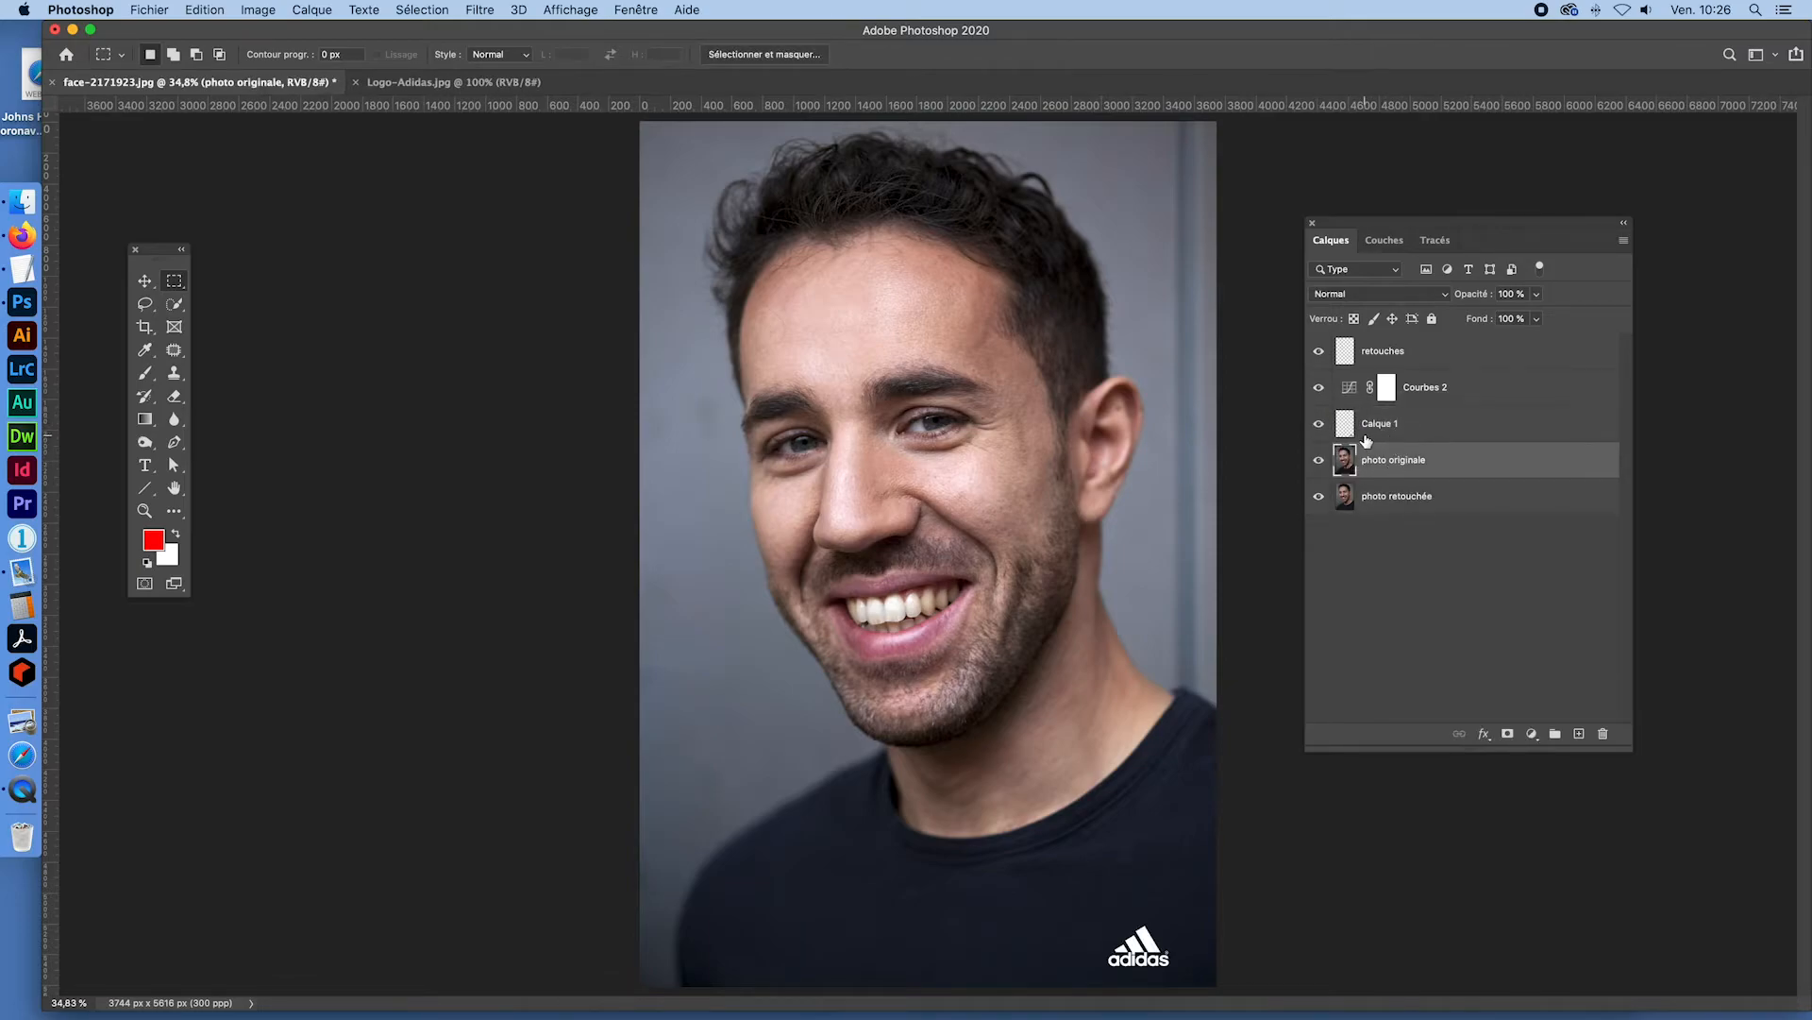
{"action": "left_click", "coordinate": [1356, 429], "text": "shift"}
{"action": "key", "text": "super+e"}
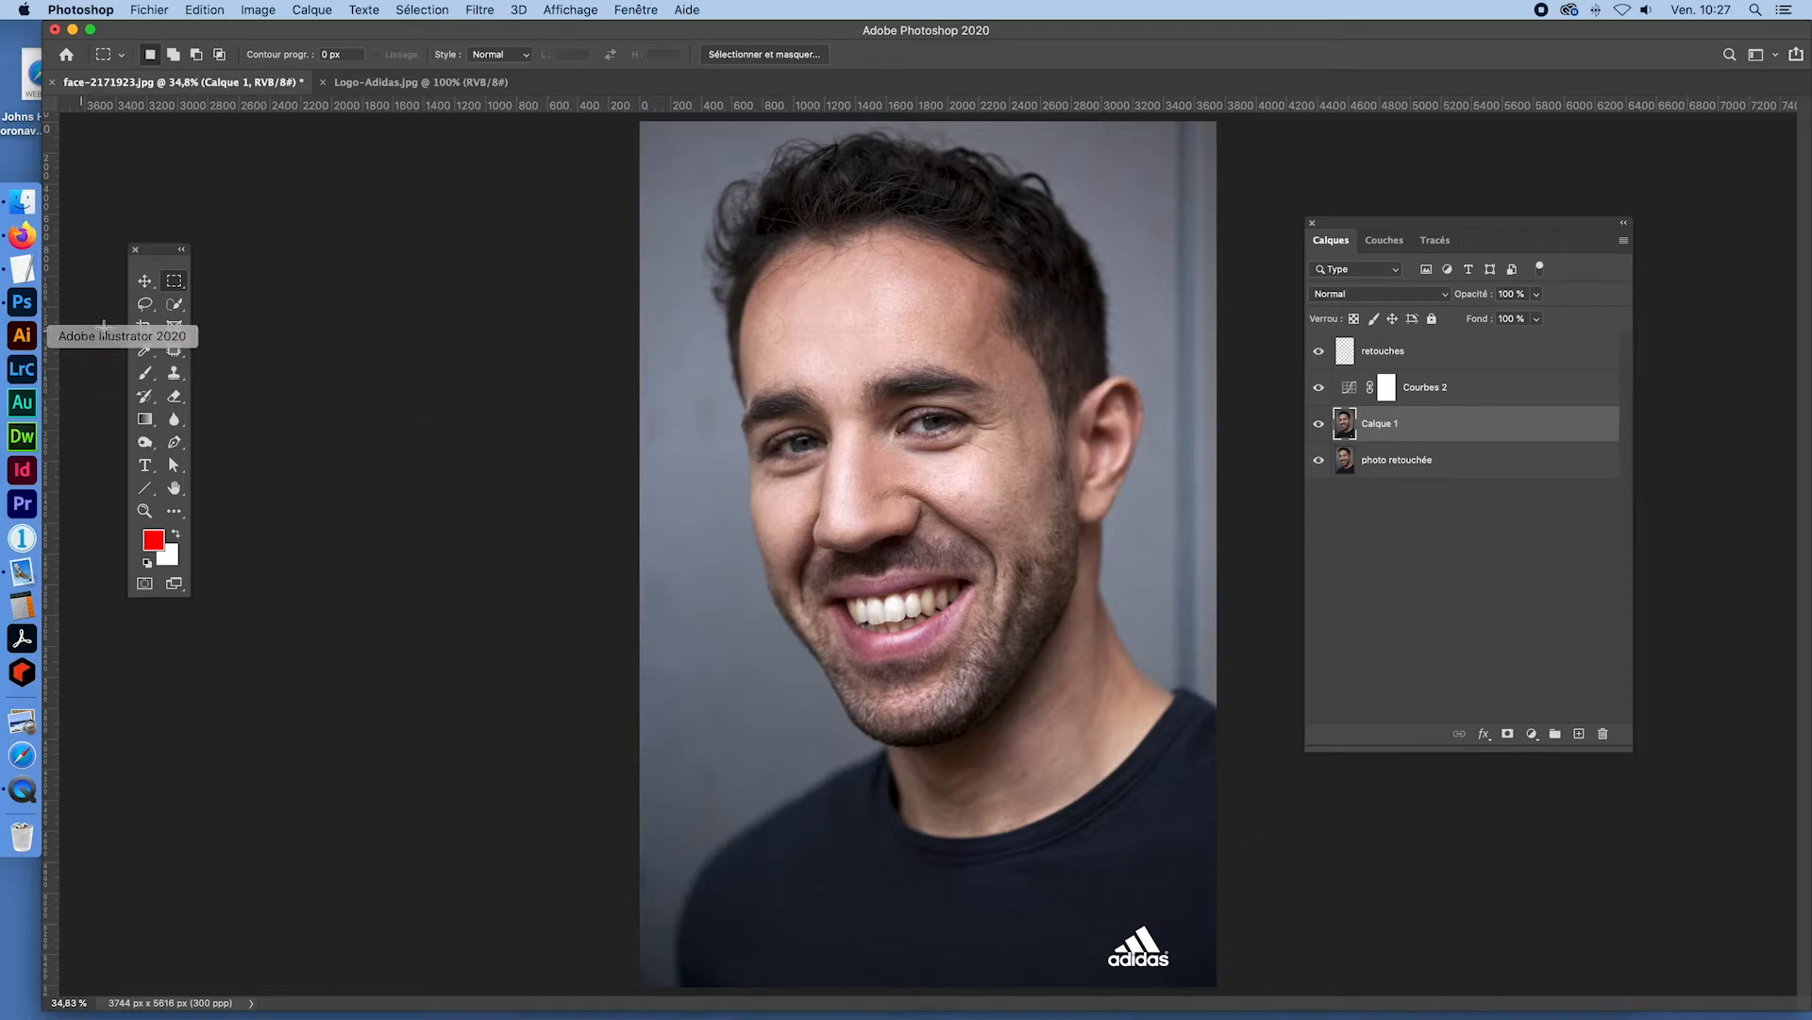
- Outline the adidas logo on the shirt with the Lasso, remove it with a Contenu pris en compte fill, and deselect
{"action": "left_click", "coordinate": [141, 306]}
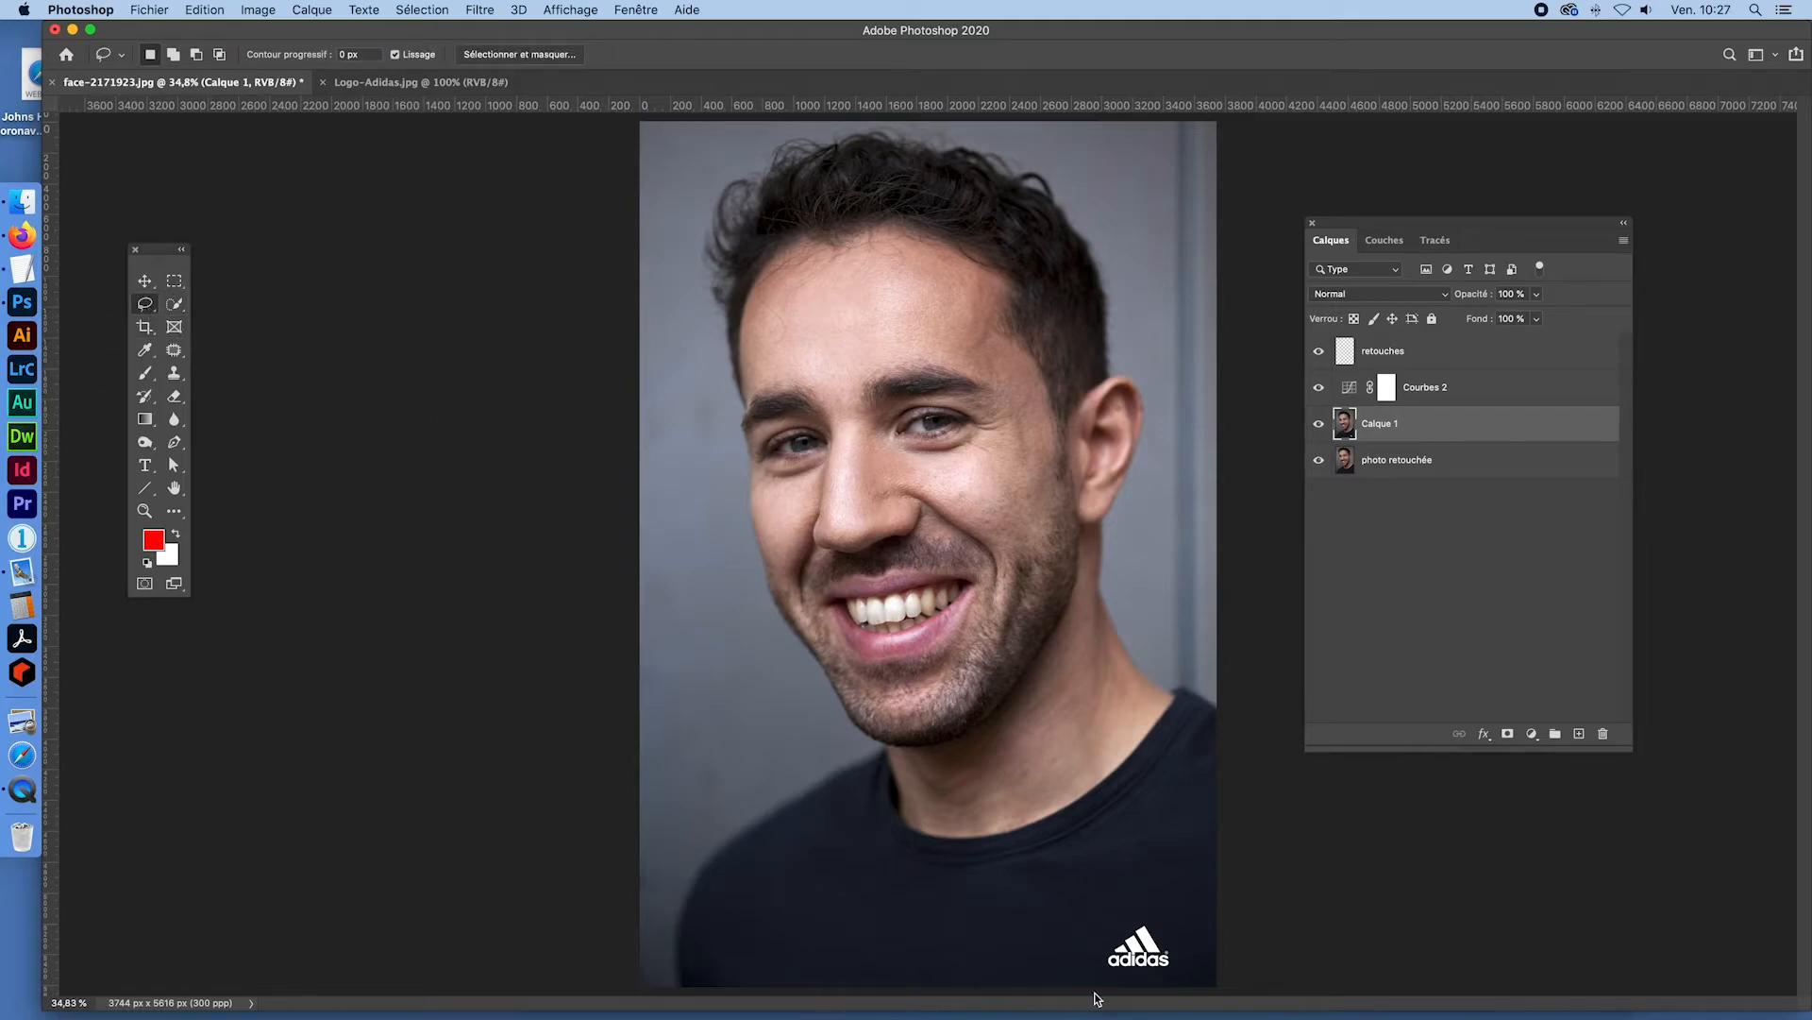
{"action": "mouse_move", "coordinate": [1164, 924]}
{"action": "left_mouse_down"}
{"action": "mouse_move", "coordinate": [1098, 945]}
{"action": "mouse_move", "coordinate": [1099, 969]}
{"action": "mouse_move", "coordinate": [1191, 973]}
{"action": "mouse_move", "coordinate": [1159, 918]}
{"action": "left_mouse_up"}
{"action": "left_click", "coordinate": [204, 11]}
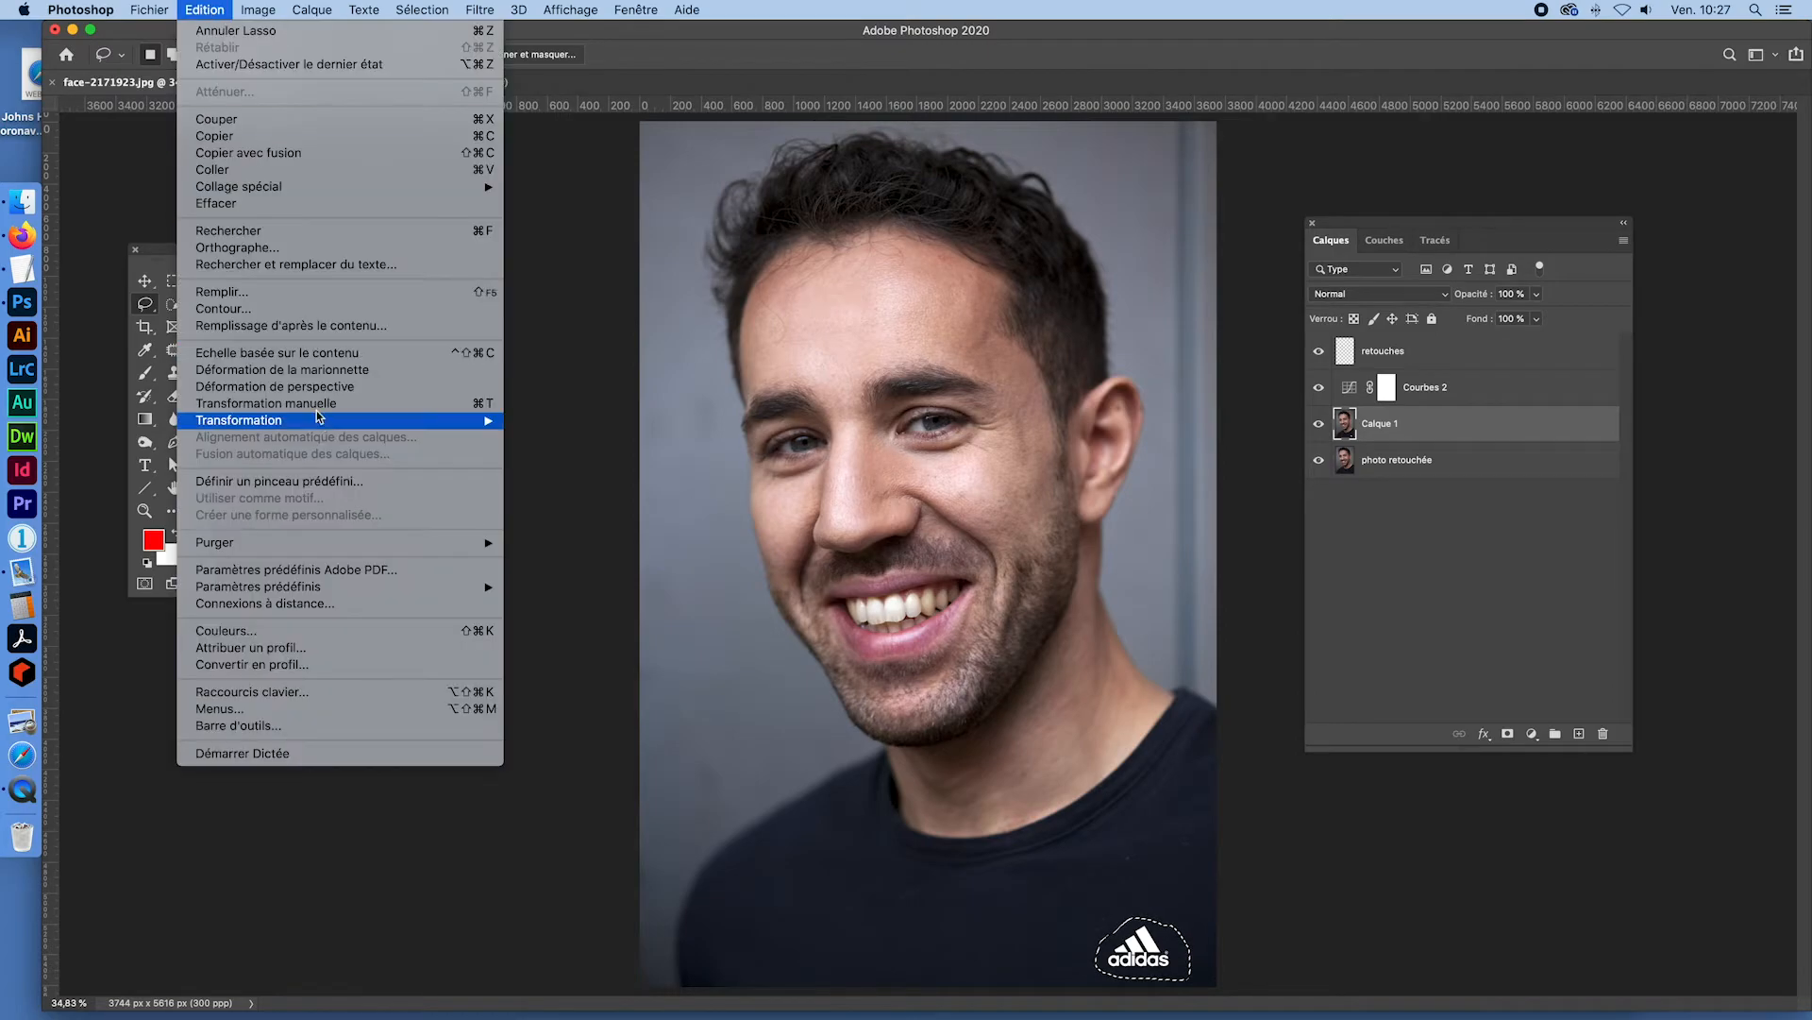
{"action": "left_click", "coordinate": [222, 291]}
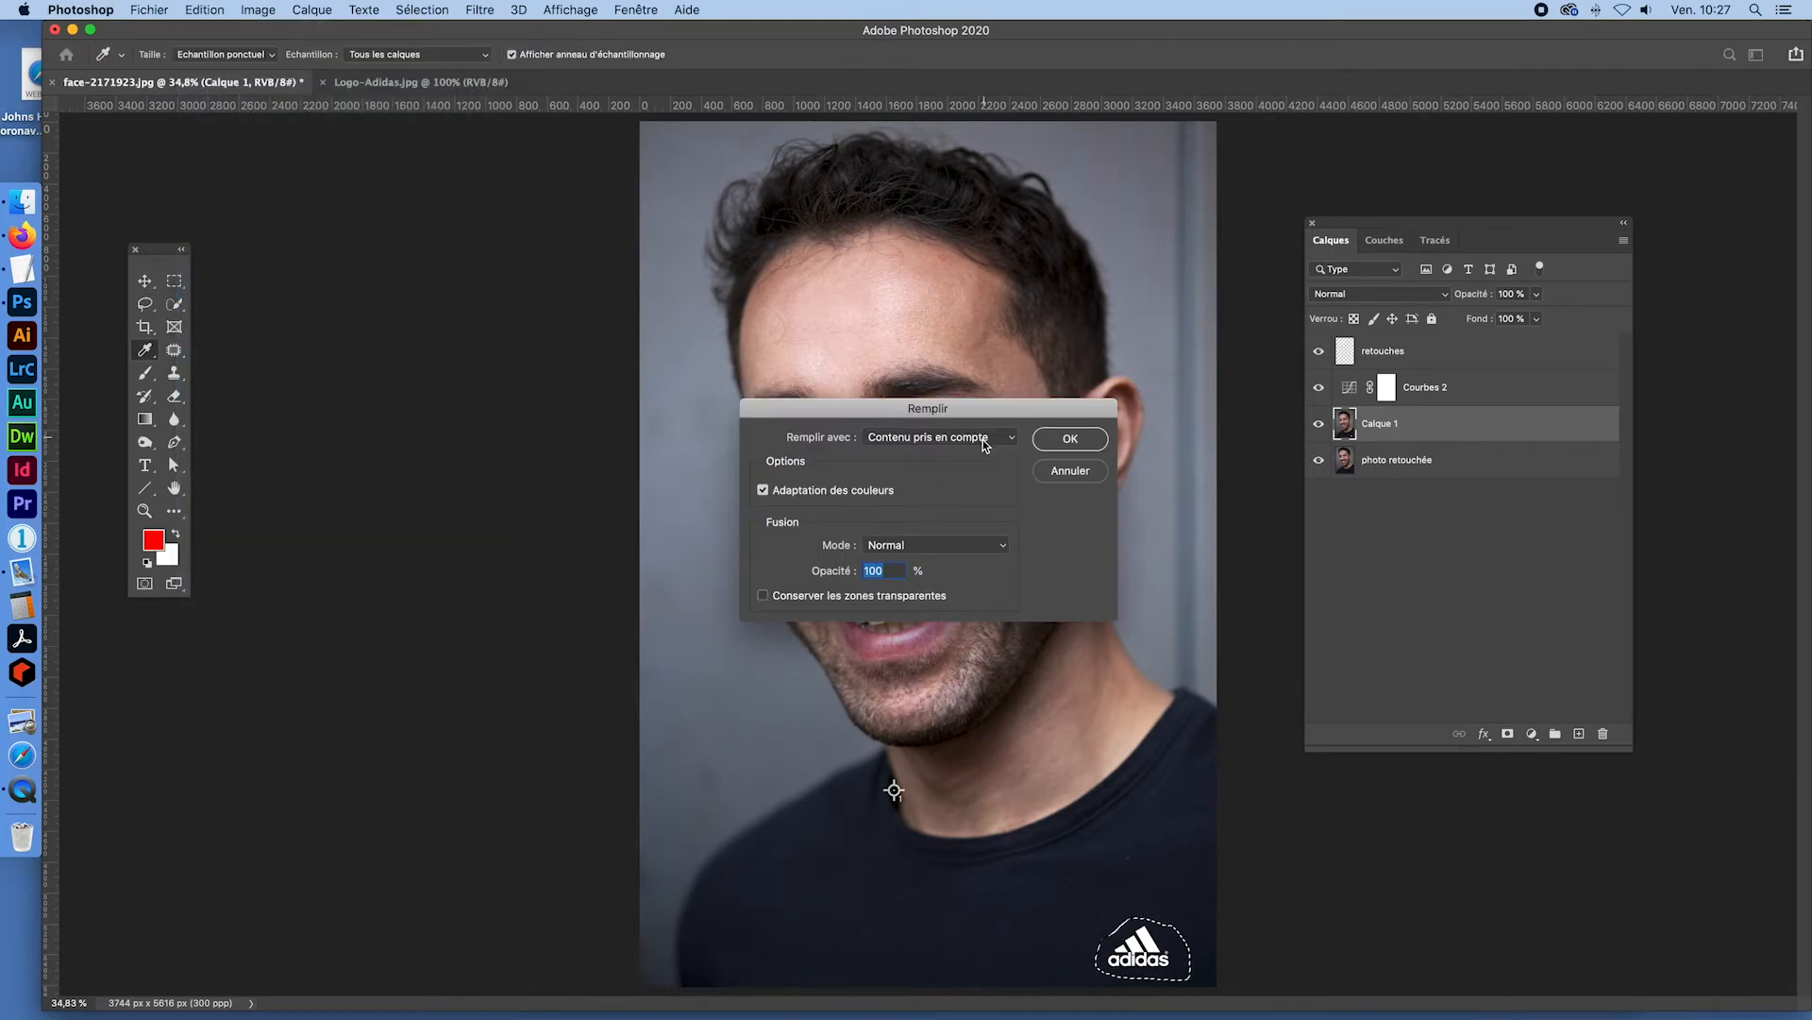
{"action": "left_click", "coordinate": [1073, 438]}
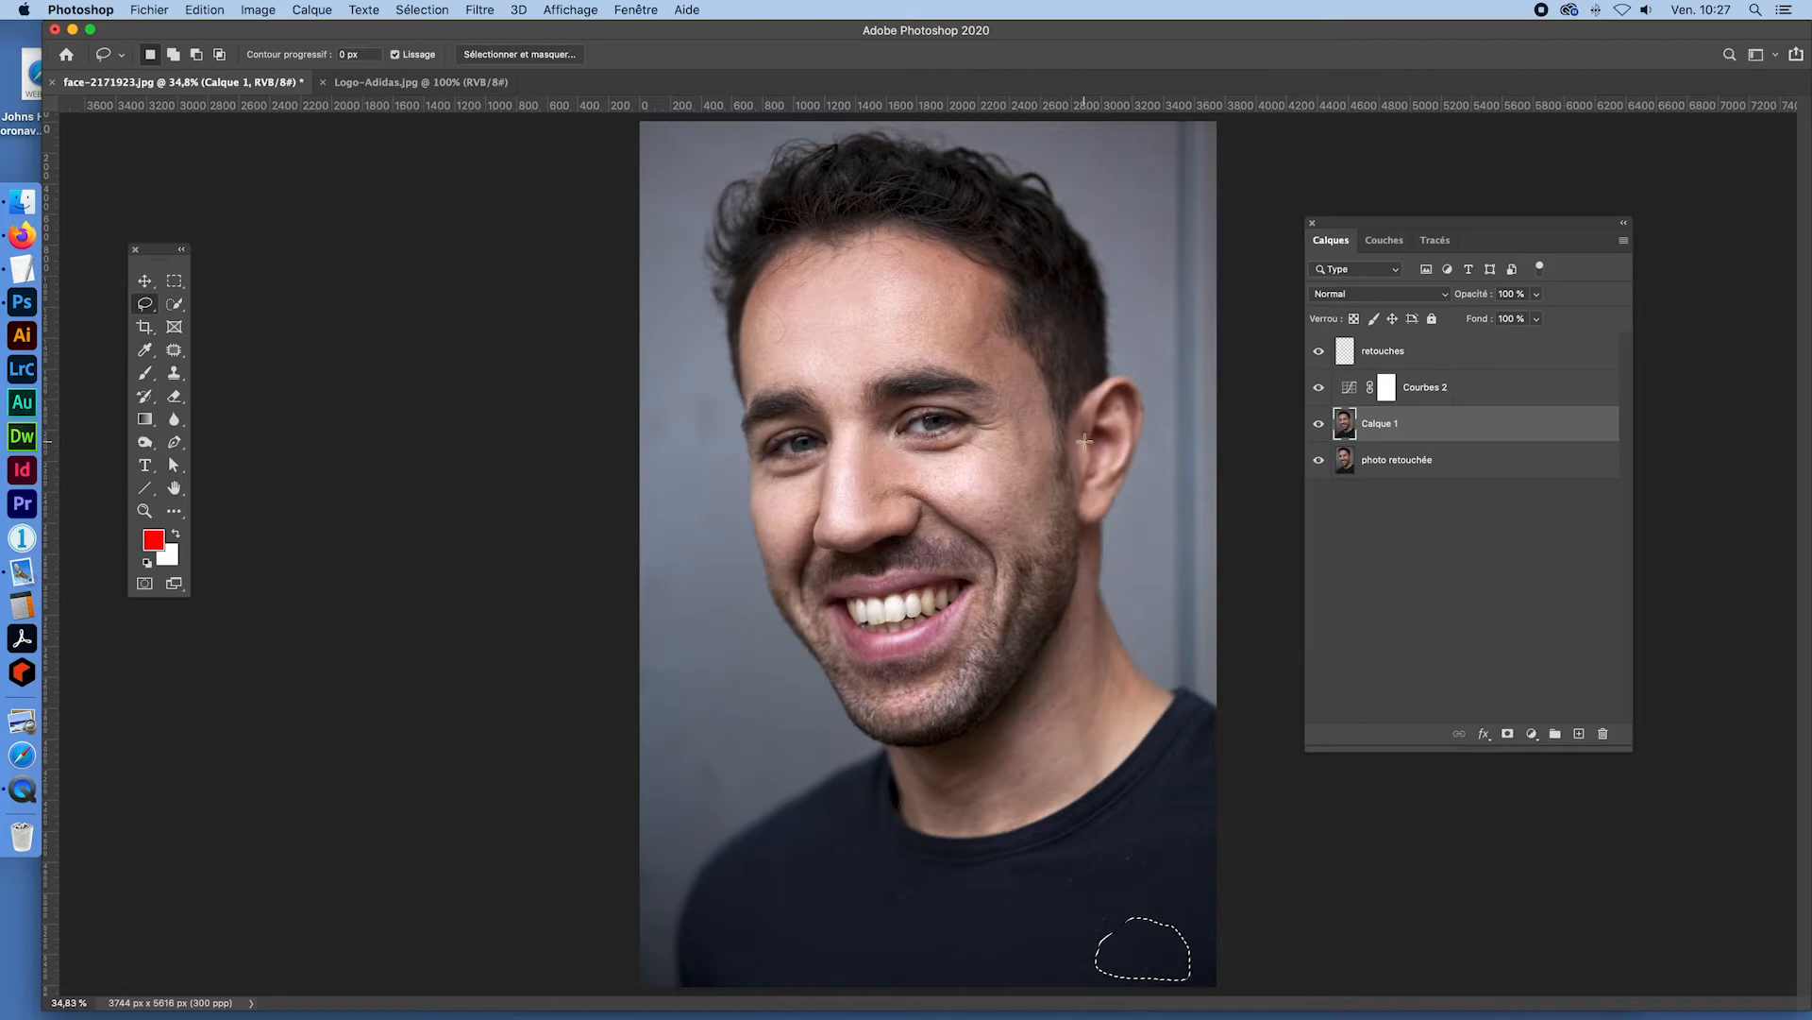
{"action": "left_click", "coordinate": [1085, 441]}
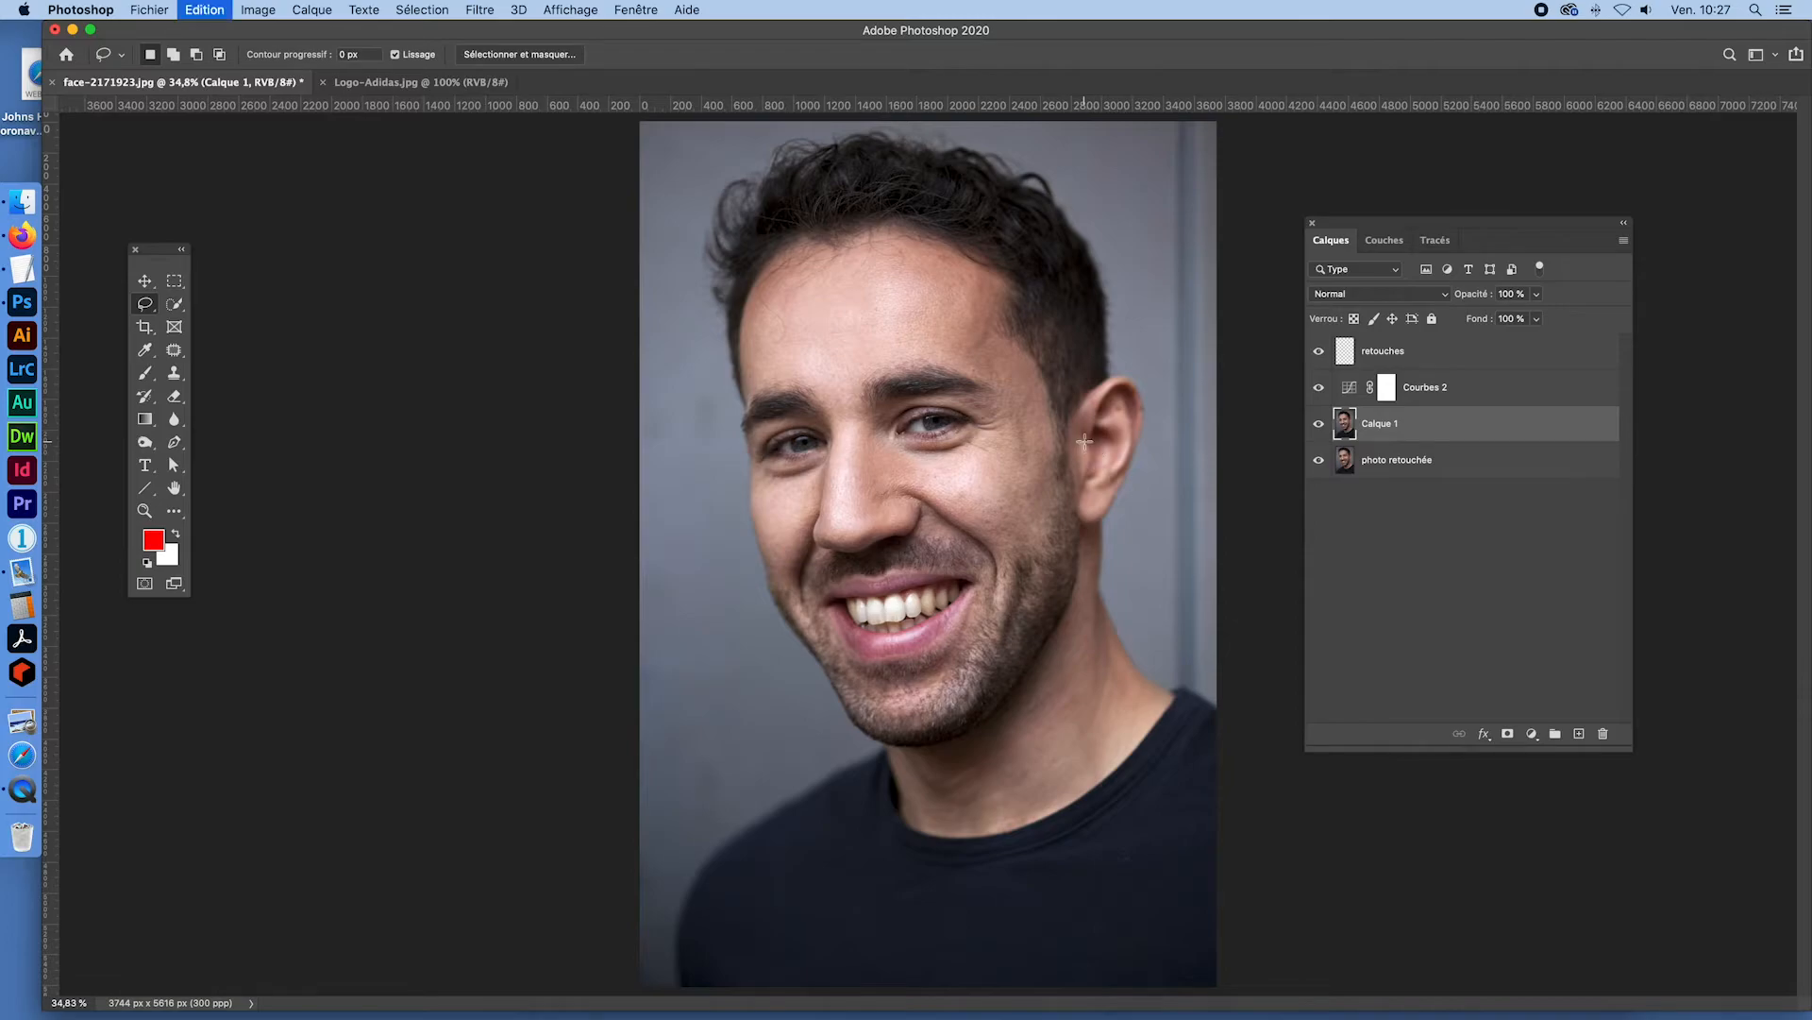
- Undo the deselection and the content-aware fill over the adidas logo
{"action": "key", "text": "super+z"}
{"action": "key", "text": "super+z"}
{"action": "left_click", "coordinate": [1084, 440]}
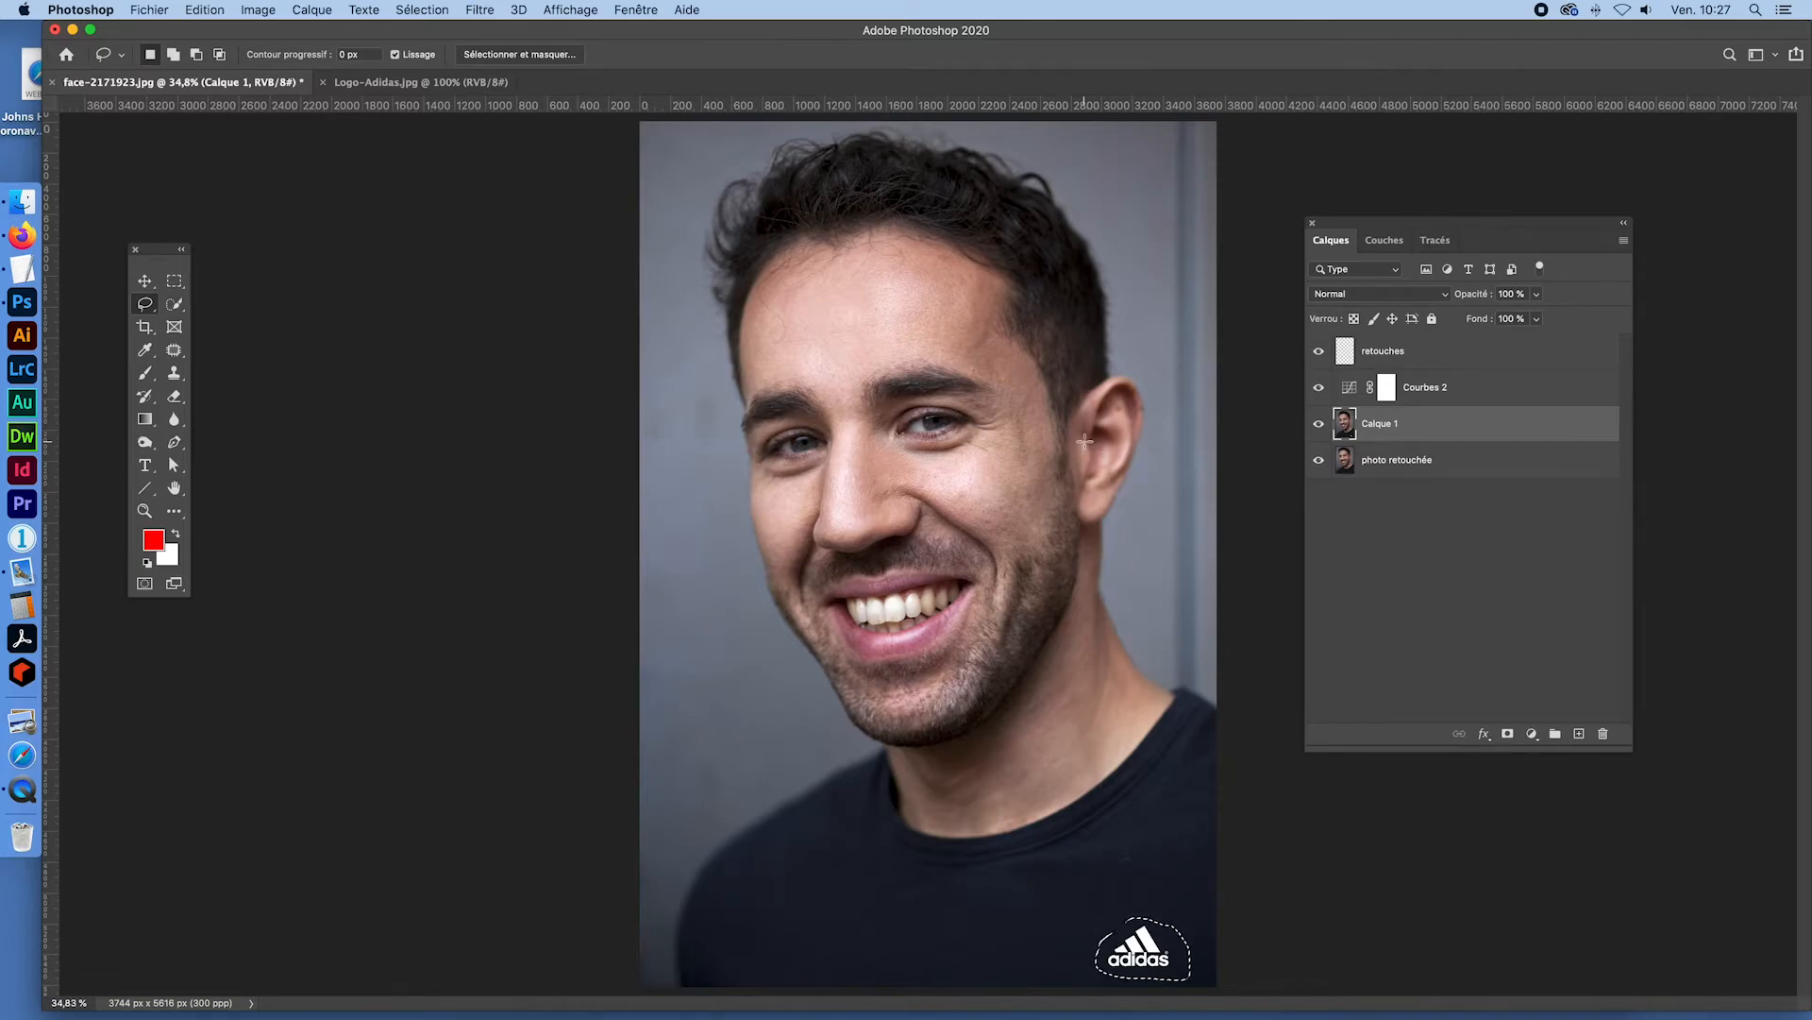
- Outline the adidas logo on the shirt with the Patch tool, replace it with clean shirt fabric, and deselect
{"action": "left_click", "coordinate": [175, 353]}
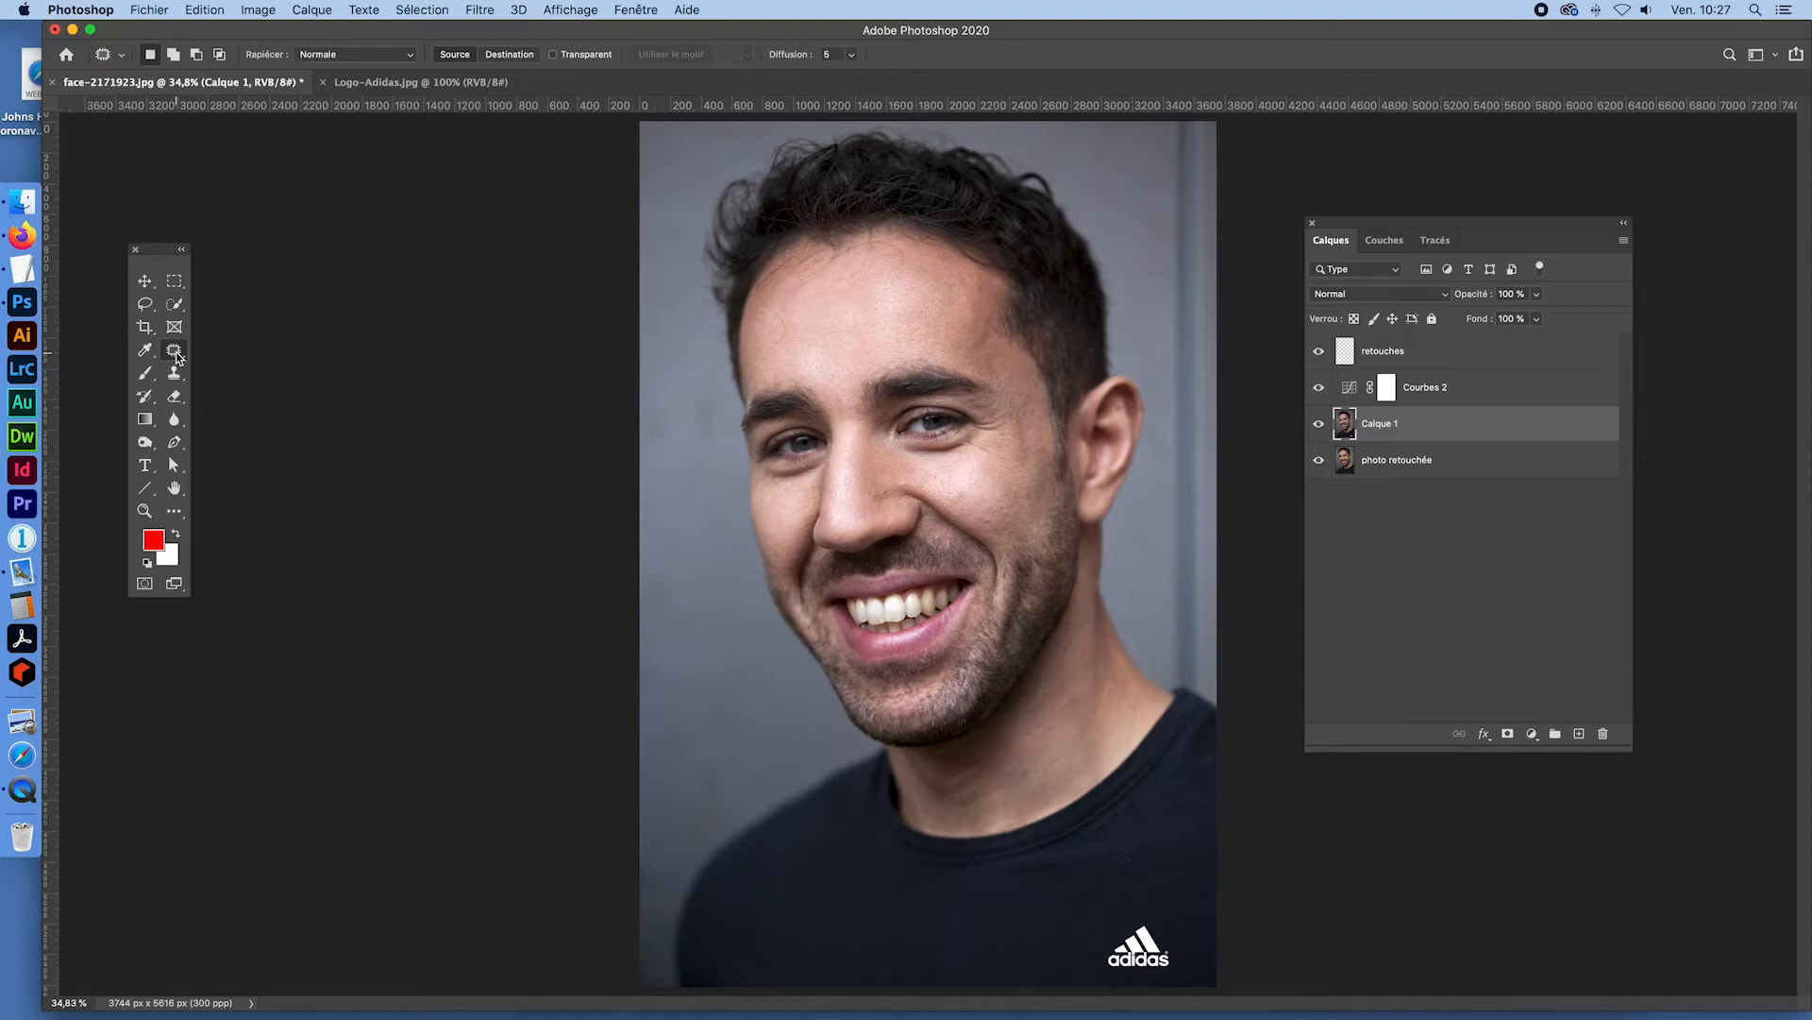
{"action": "right_click", "coordinate": [176, 353]}
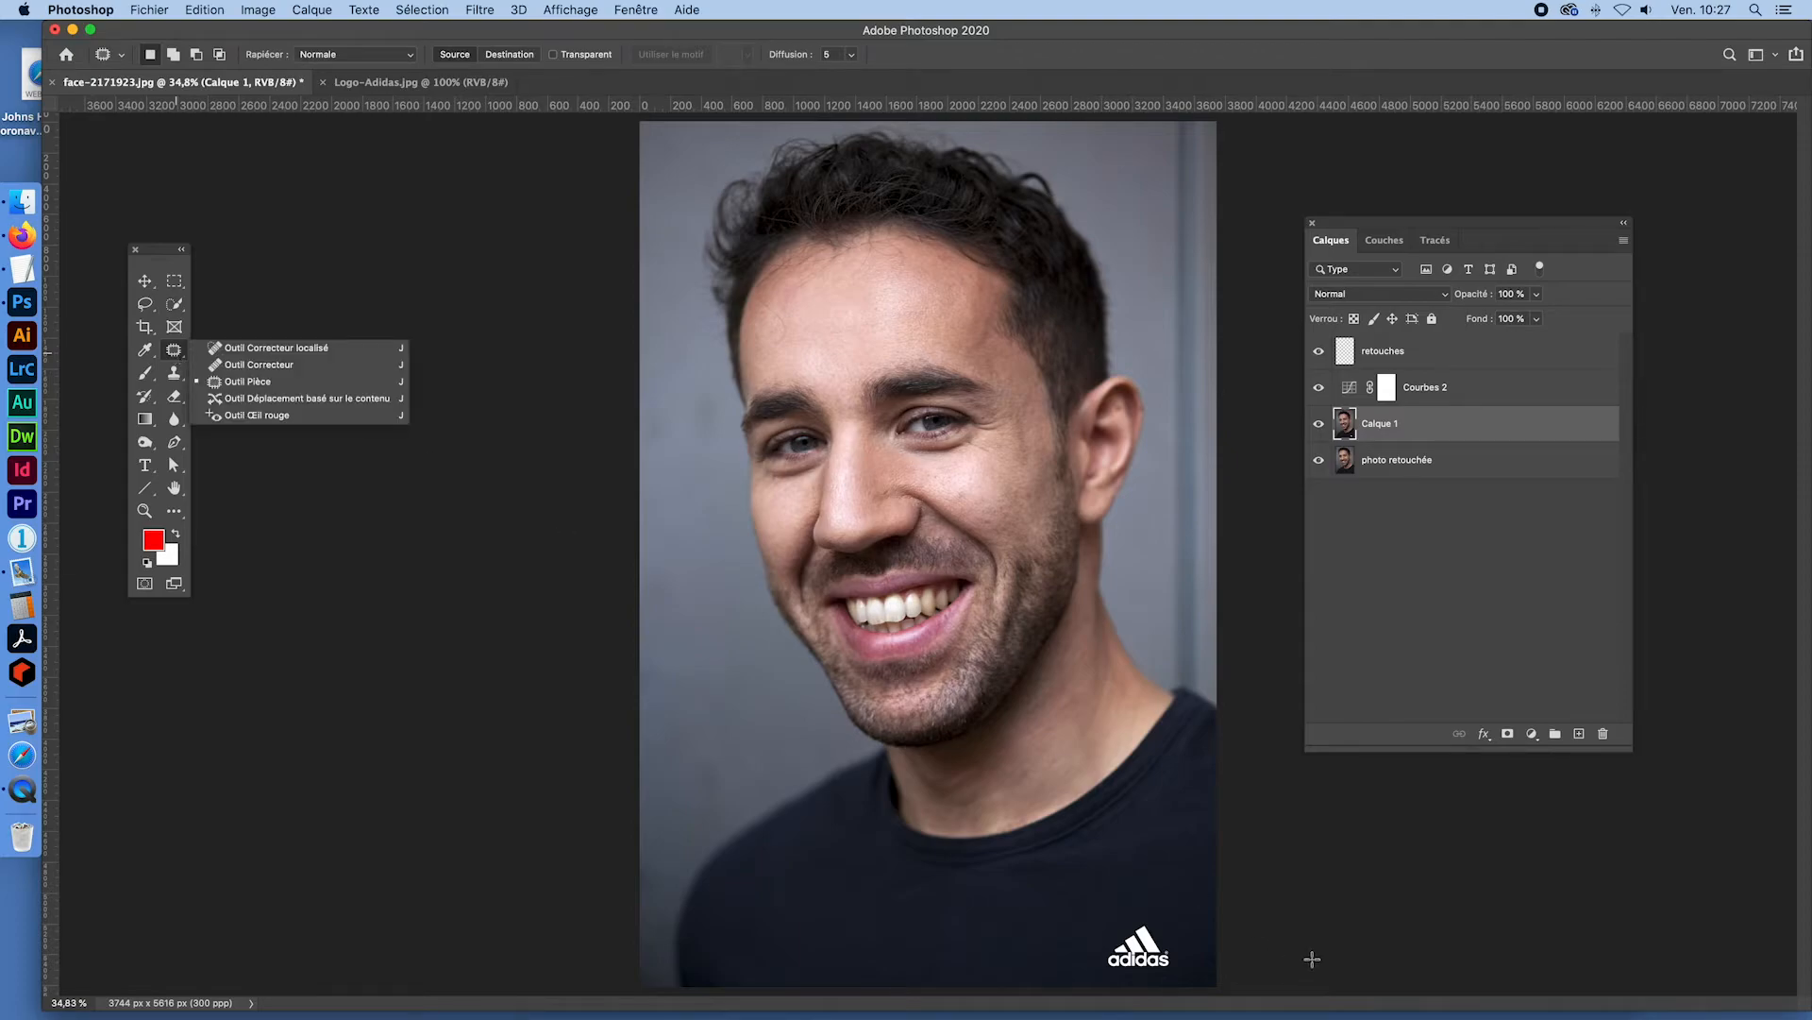
{"action": "left_click", "coordinate": [1145, 915]}
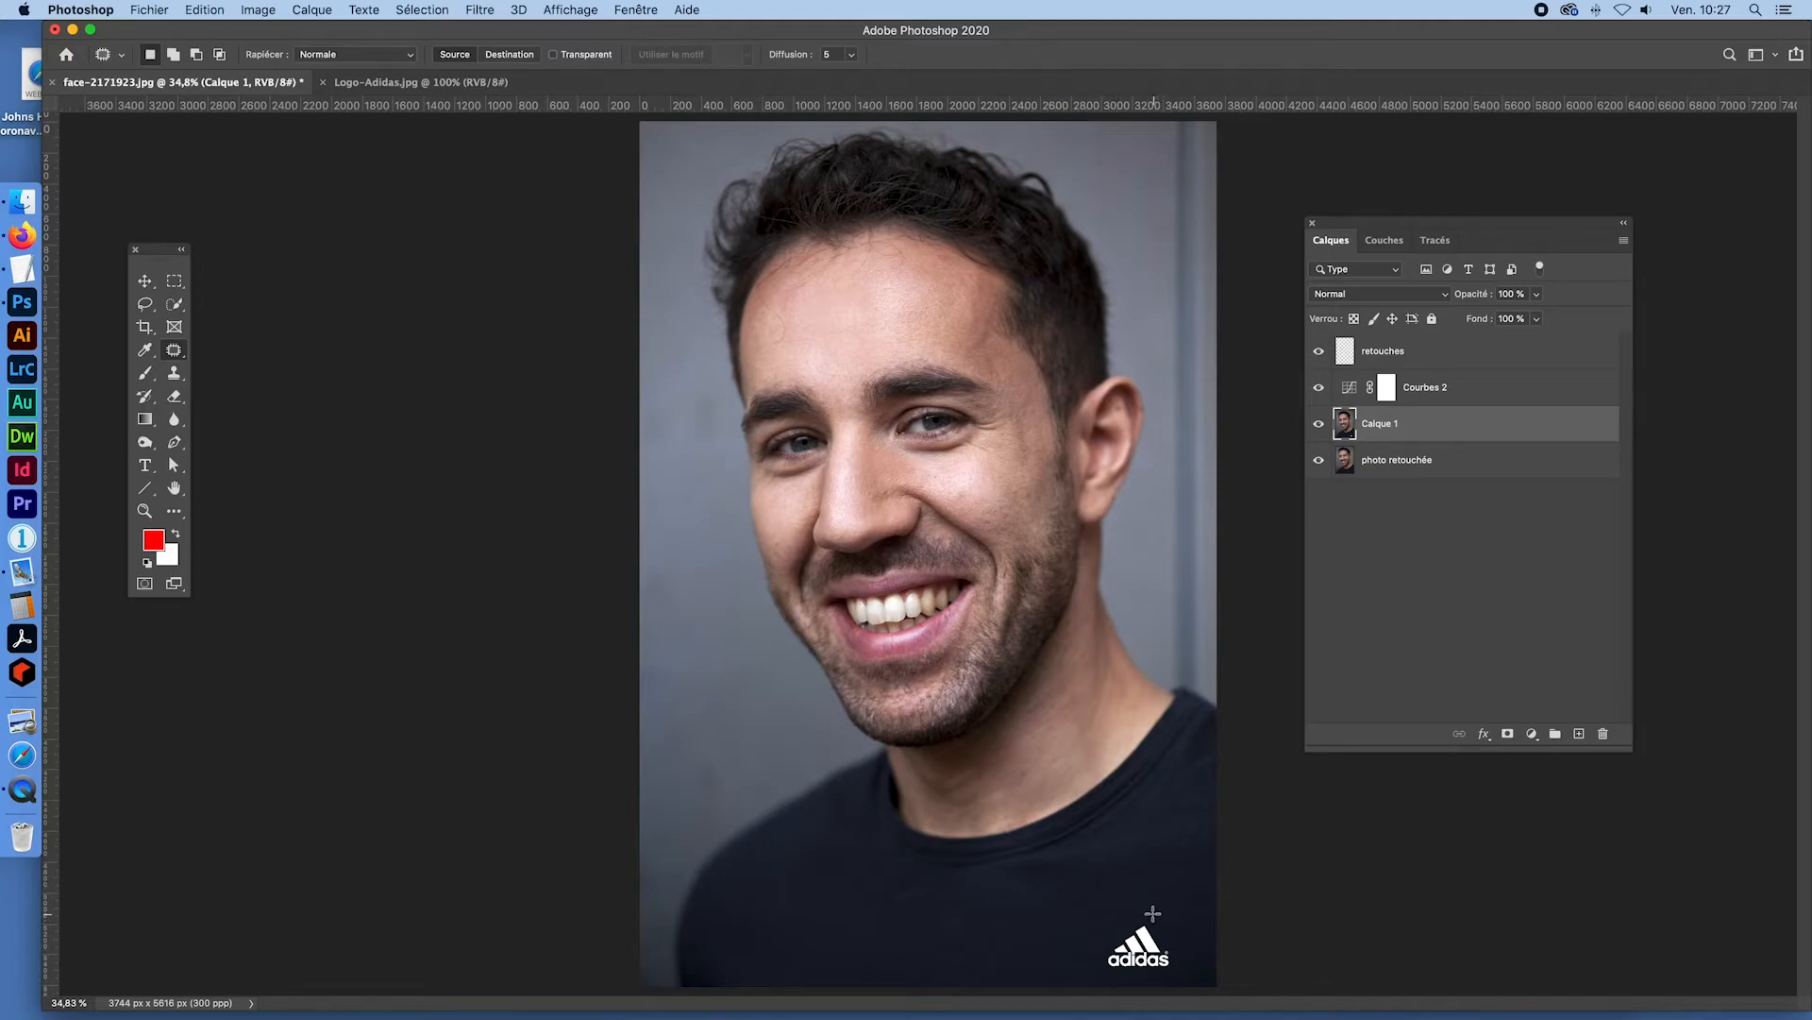
{"action": "mouse_move", "coordinate": [1126, 913]}
{"action": "left_mouse_down"}
{"action": "mouse_move", "coordinate": [1089, 978]}
{"action": "mouse_move", "coordinate": [1178, 978]}
{"action": "mouse_move", "coordinate": [1160, 920]}
{"action": "left_mouse_up"}
{"action": "left_click_drag", "start_coordinate": [1152, 898], "coordinate": [1008, 933]}
{"action": "key", "text": "super+d"}
- Try to patch out the vertical line in the background above the shoulder, undo the patch, and deselect
{"action": "mouse_move", "coordinate": [675, 749]}
{"action": "left_mouse_down"}
{"action": "mouse_move", "coordinate": [696, 801]}
{"action": "mouse_move", "coordinate": [745, 755]}
{"action": "mouse_move", "coordinate": [740, 772]}
{"action": "mouse_move", "coordinate": [767, 715]}
{"action": "left_mouse_up"}
{"action": "key", "text": "super+d"}
{"action": "mouse_move", "coordinate": [1178, 686]}
{"action": "left_mouse_down"}
{"action": "mouse_move", "coordinate": [1156, 619]}
{"action": "mouse_move", "coordinate": [1145, 278]}
{"action": "mouse_move", "coordinate": [1175, 227]}
{"action": "mouse_move", "coordinate": [1154, 163]}
{"action": "mouse_move", "coordinate": [1173, 116]}
{"action": "mouse_move", "coordinate": [1202, 116]}
{"action": "mouse_move", "coordinate": [1247, 263]}
{"action": "mouse_move", "coordinate": [1160, 410]}
{"action": "mouse_move", "coordinate": [1228, 452]}
{"action": "mouse_move", "coordinate": [1182, 617]}
{"action": "mouse_move", "coordinate": [1188, 694]}
{"action": "left_mouse_up"}
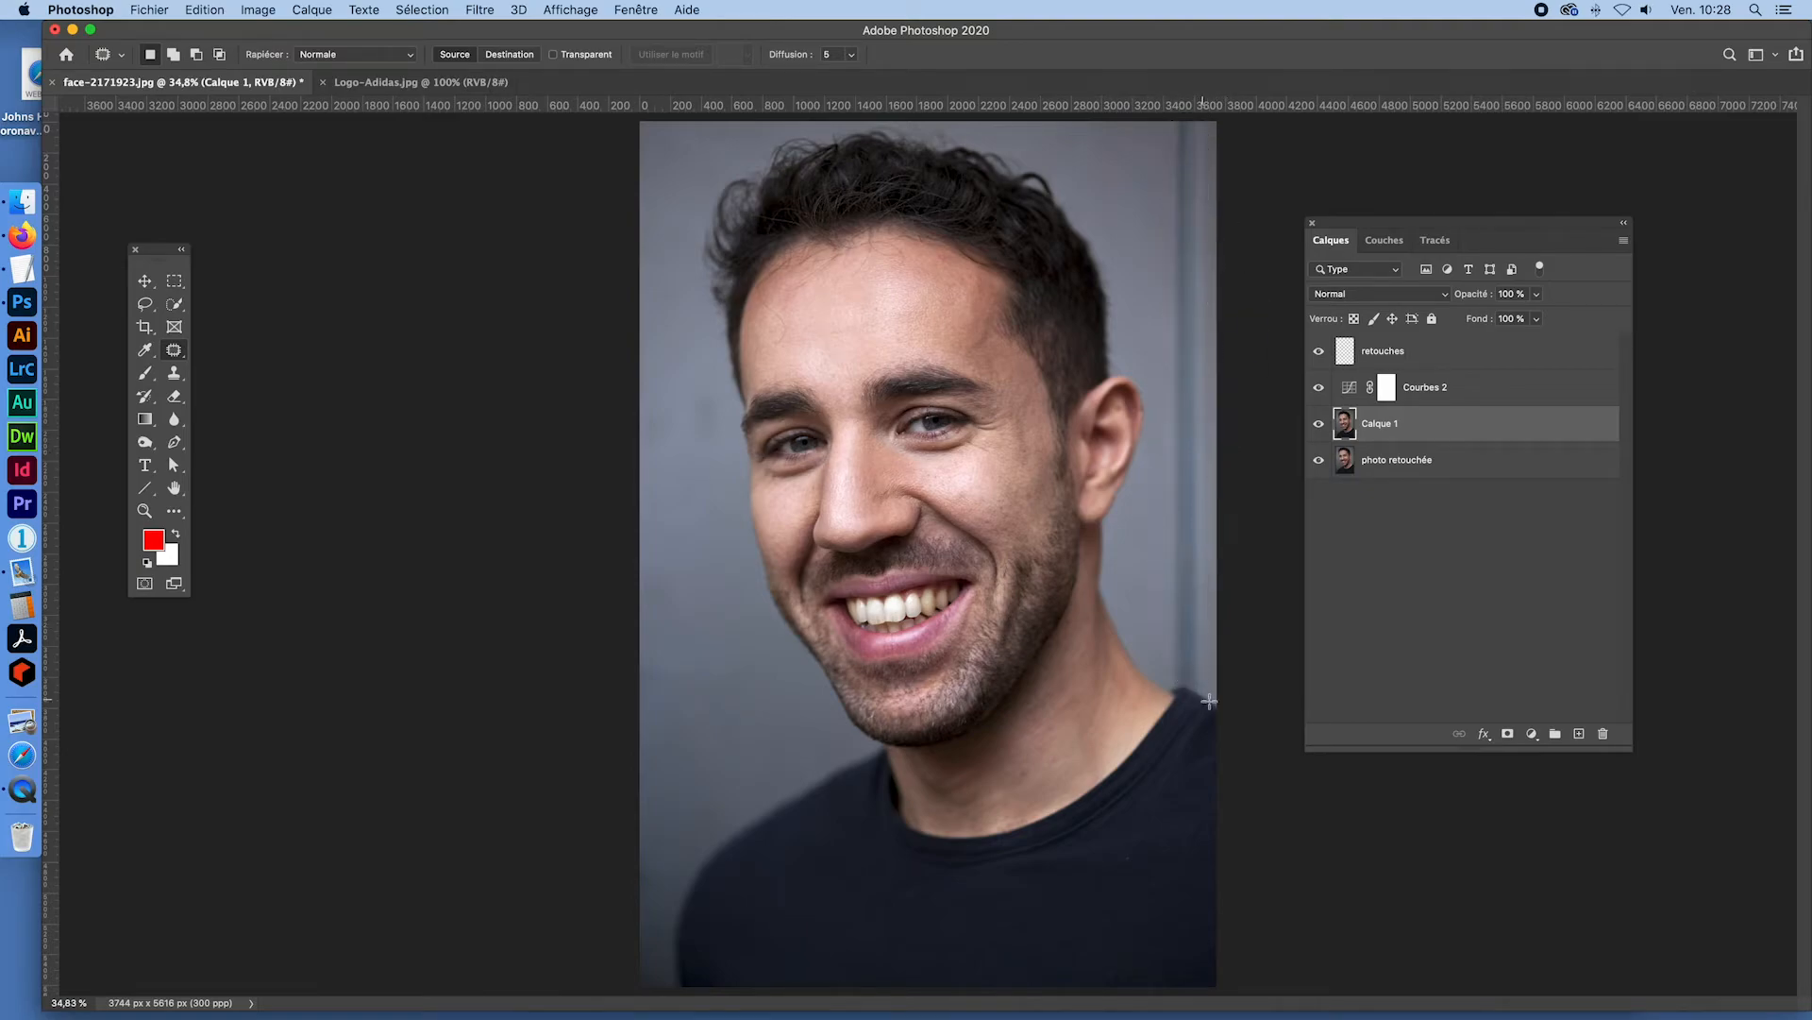
{"action": "left_click_drag", "start_coordinate": [1185, 451], "coordinate": [1145, 394]}
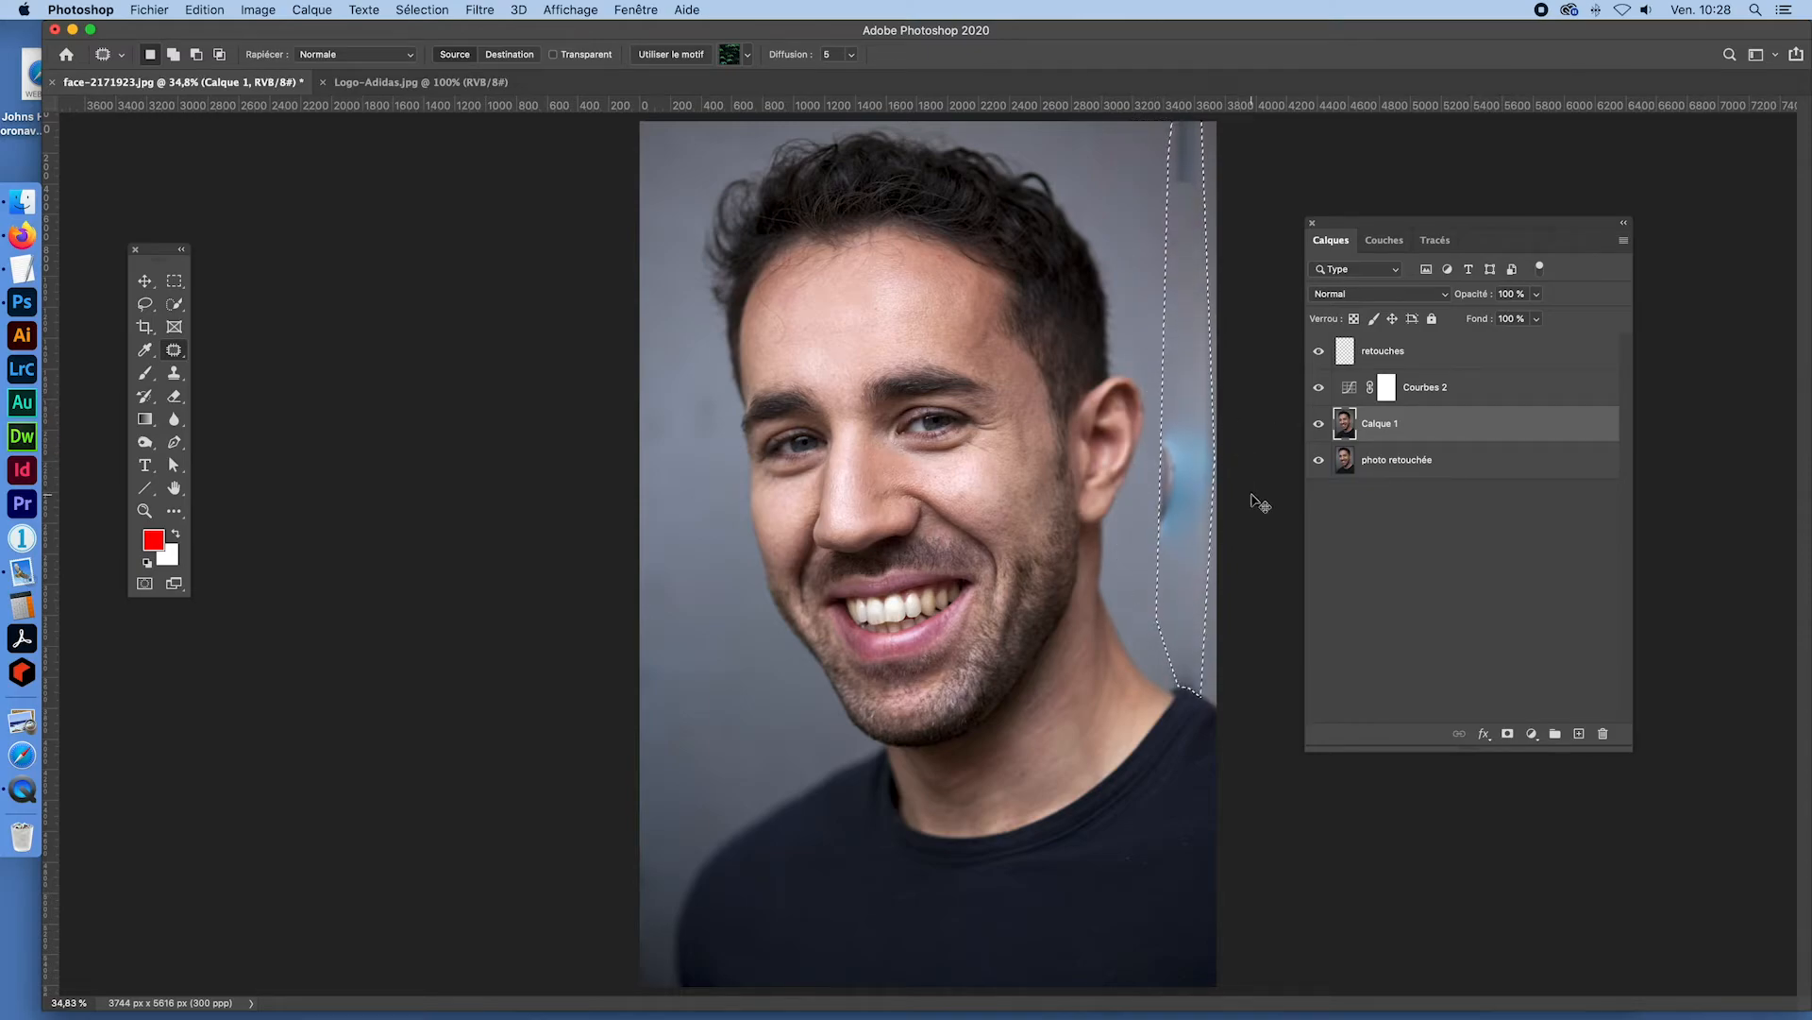
{"action": "key", "text": "super+d"}
{"action": "key", "text": "super+z"}
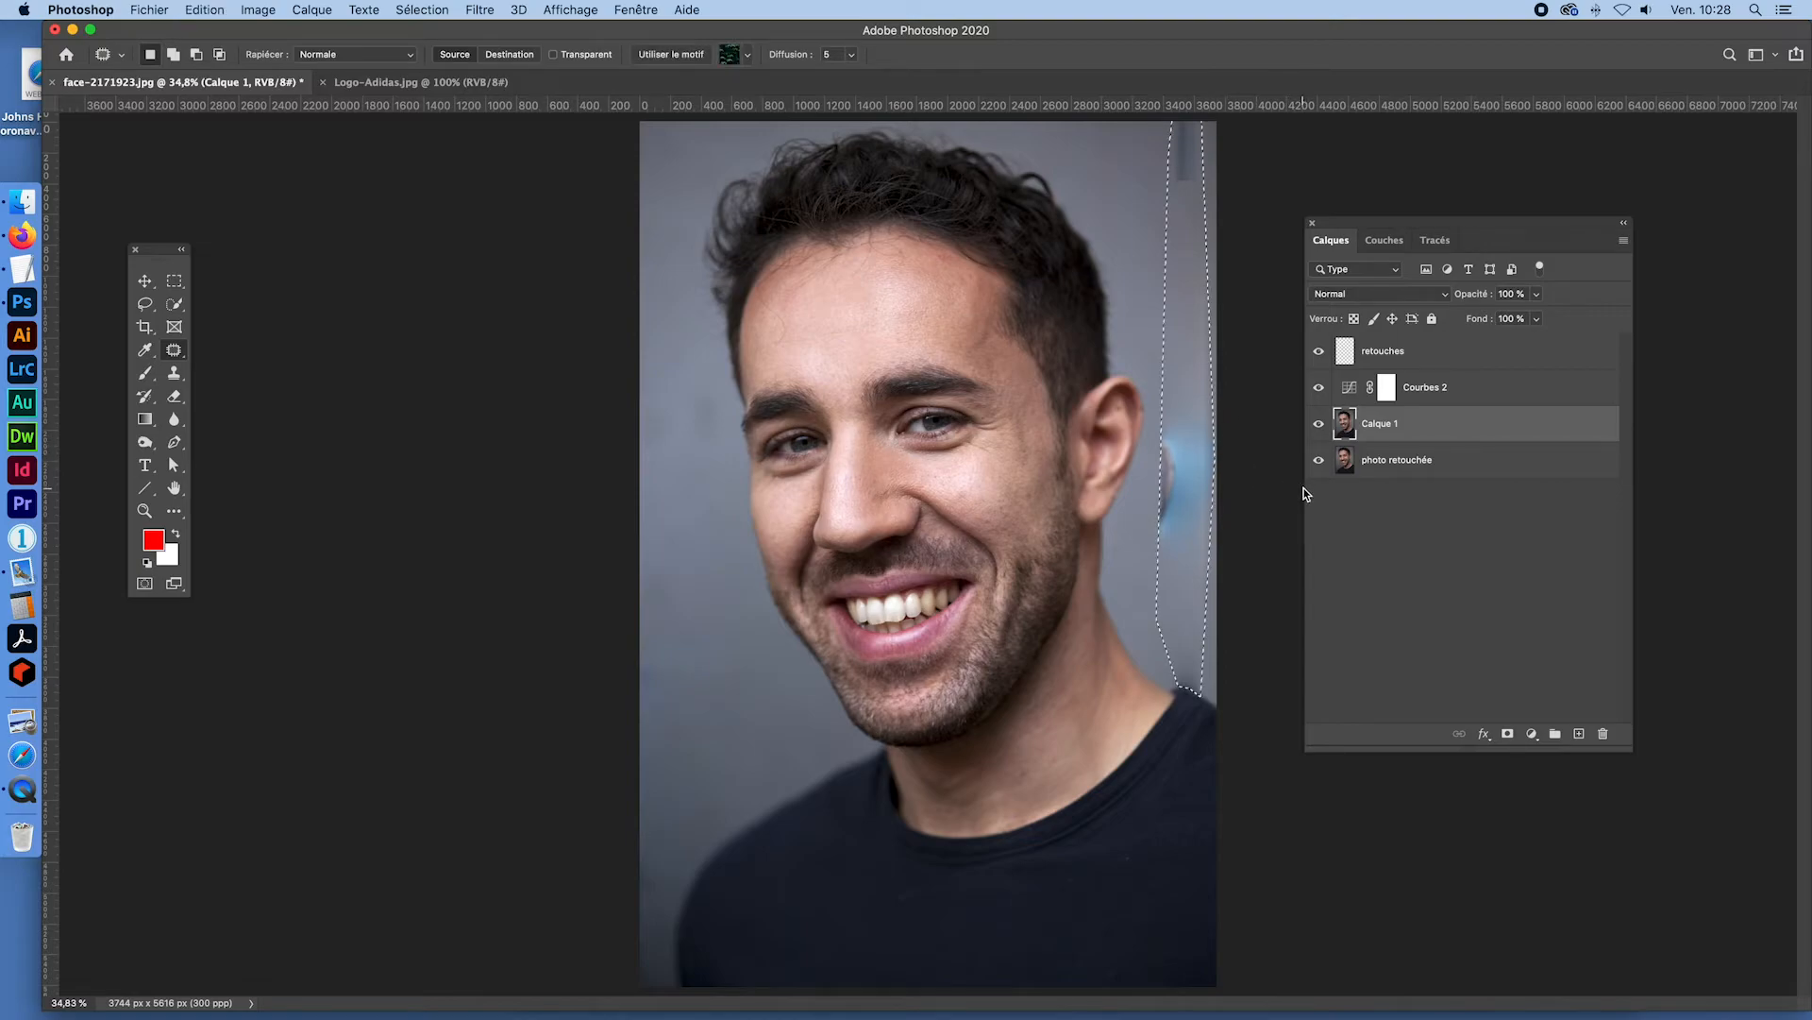
{"action": "key", "text": "super+z"}
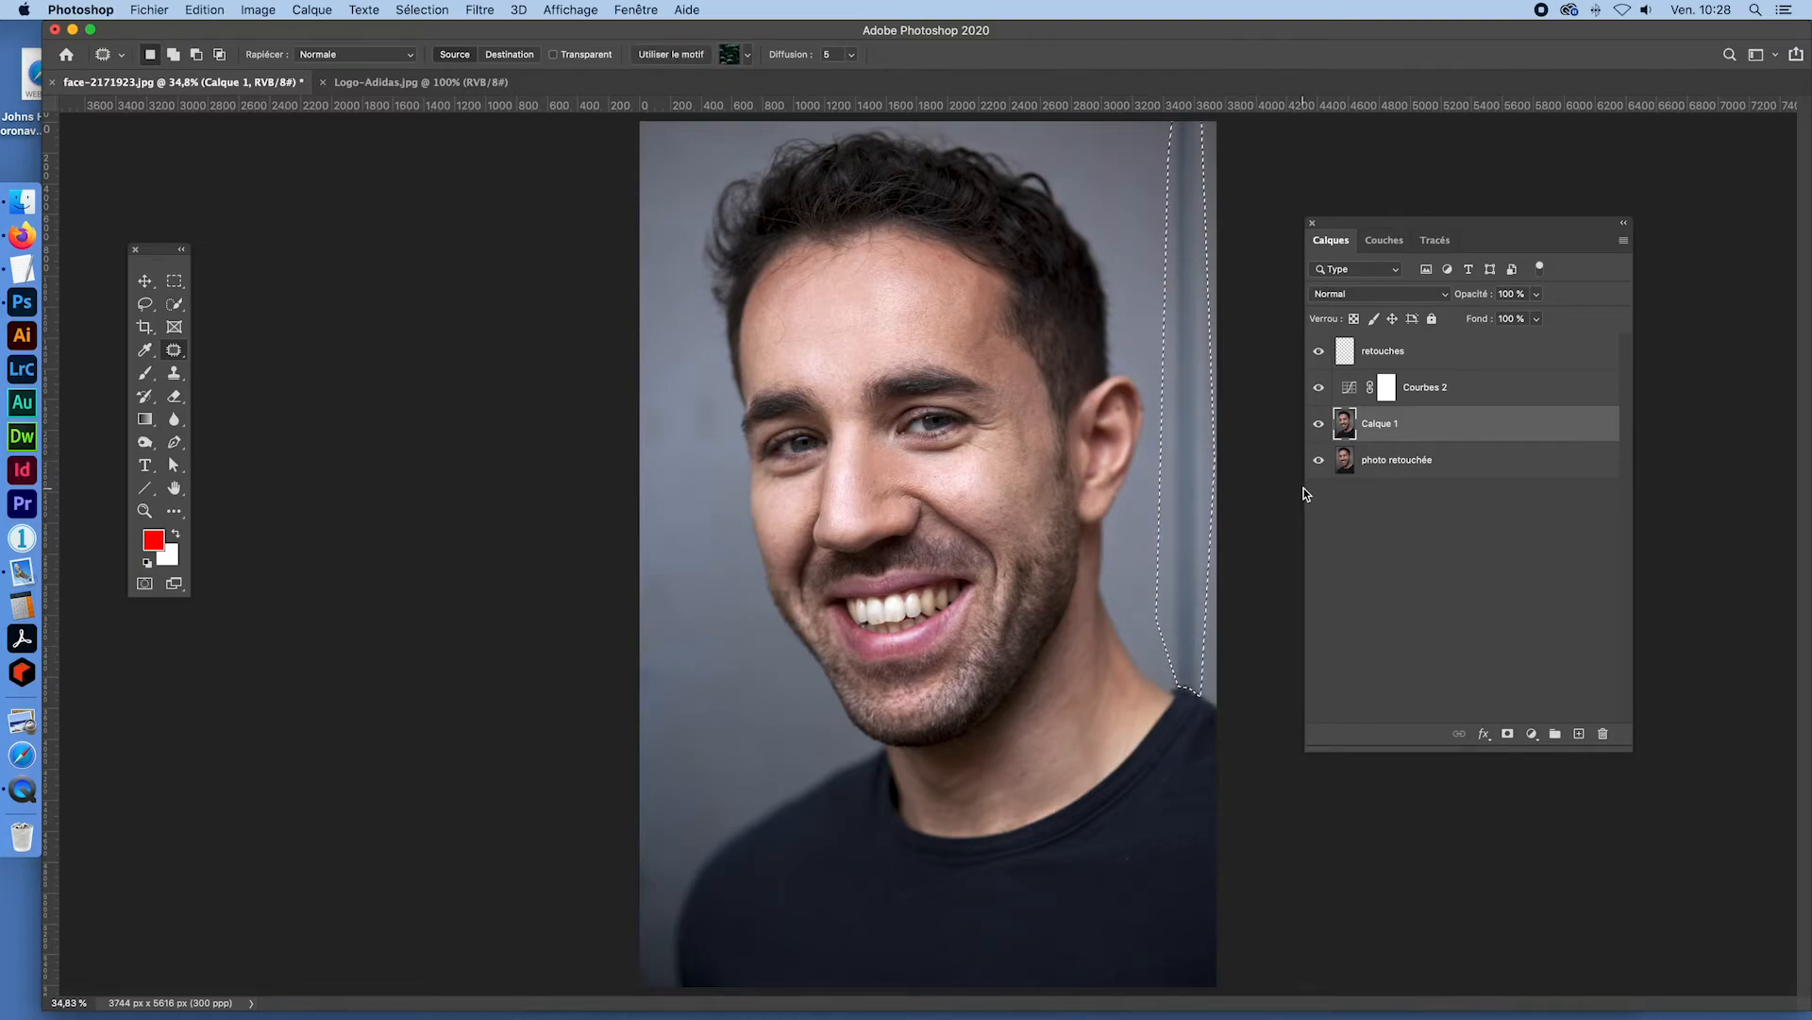
{"action": "key", "text": "super+d"}
- Add a new layer above retouches and clone clean background over the upper end of the vertical line with a 248 px Clone Stamp
{"action": "left_click", "coordinate": [1345, 348]}
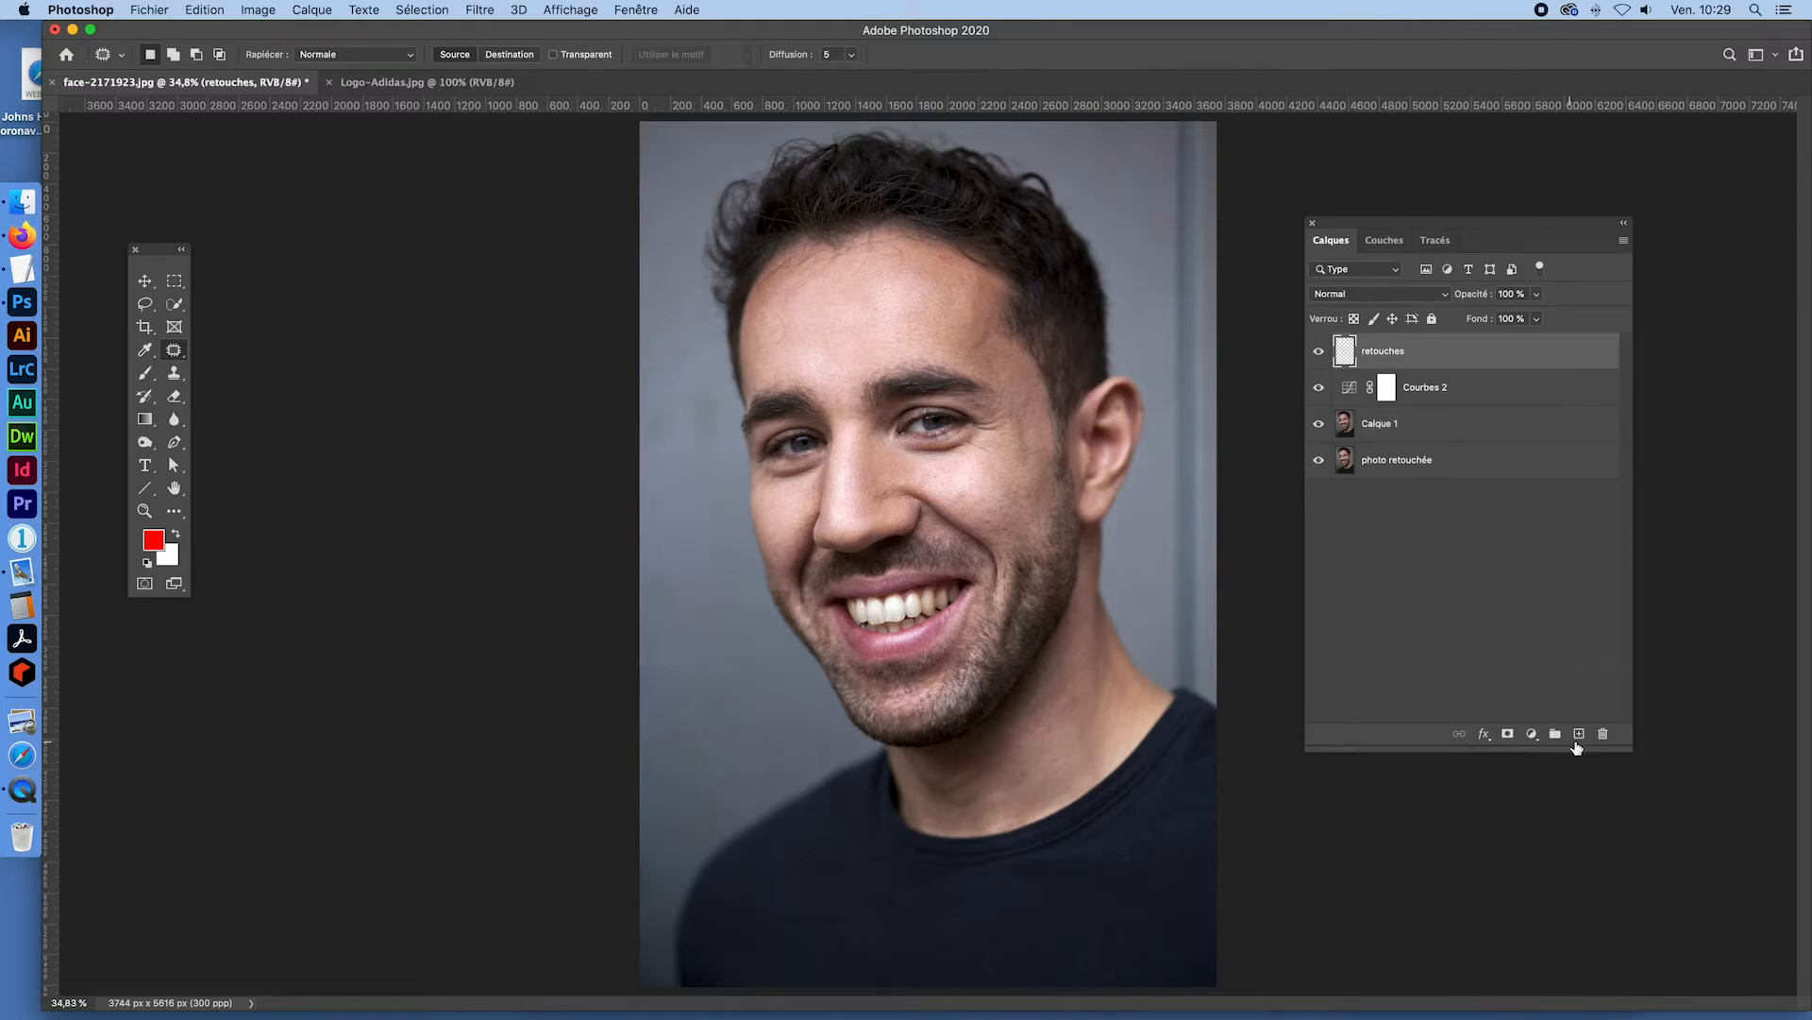
{"action": "left_click", "coordinate": [1578, 735]}
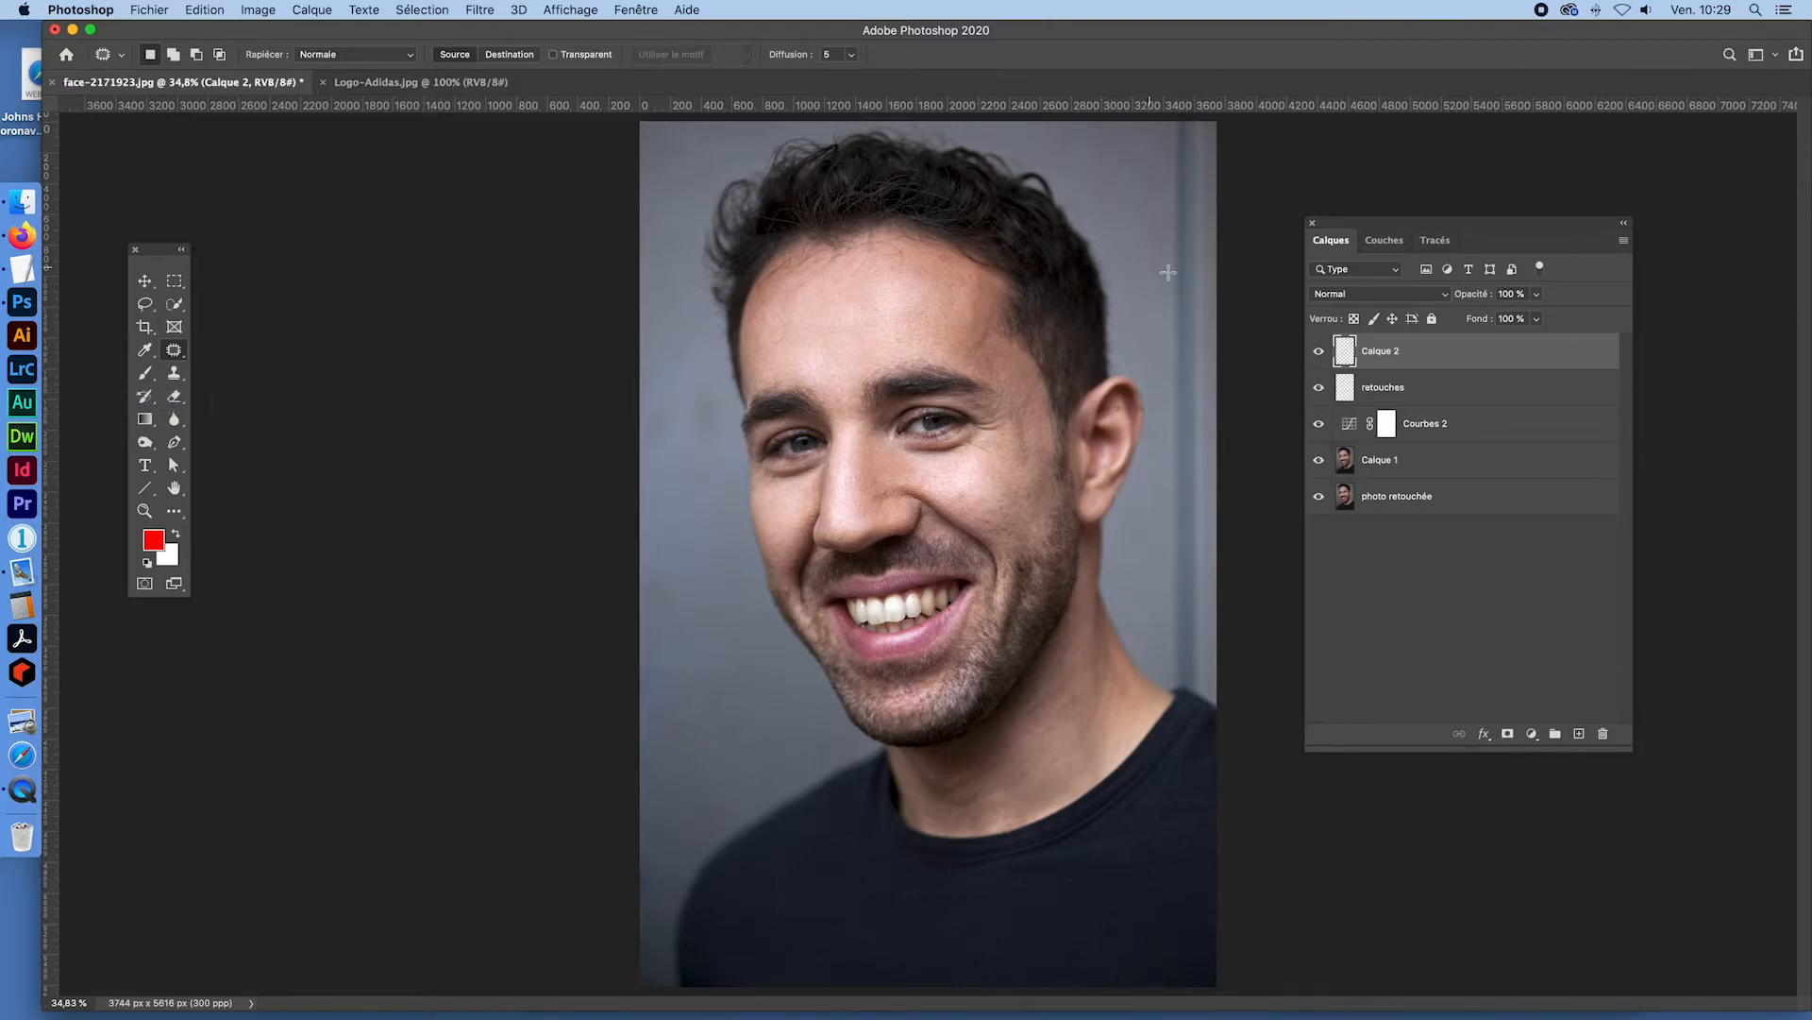
{"action": "left_click", "coordinate": [175, 373]}
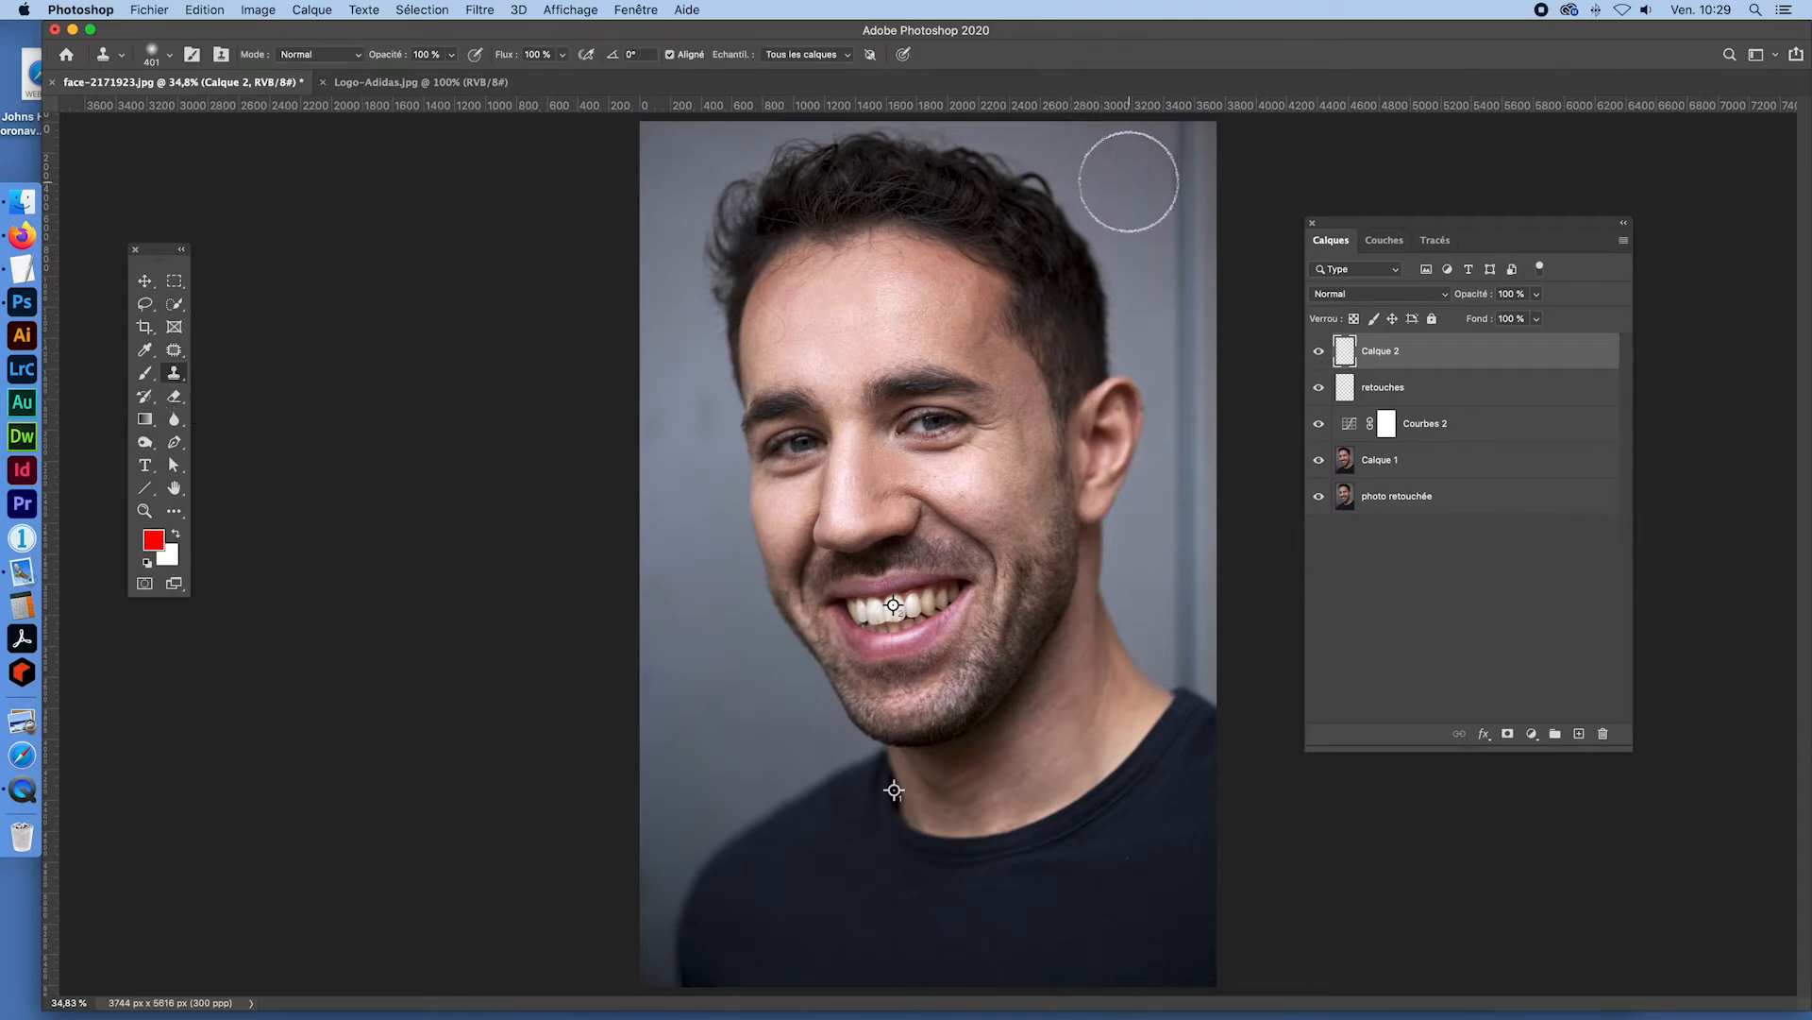
{"action": "left_click_drag", "start_coordinate": [1132, 169], "coordinate": [1103, 170], "text": "ctrl+alt"}
{"action": "left_click", "coordinate": [1157, 139], "text": "alt"}
{"action": "left_click_drag", "start_coordinate": [1185, 128], "coordinate": [1186, 151]}
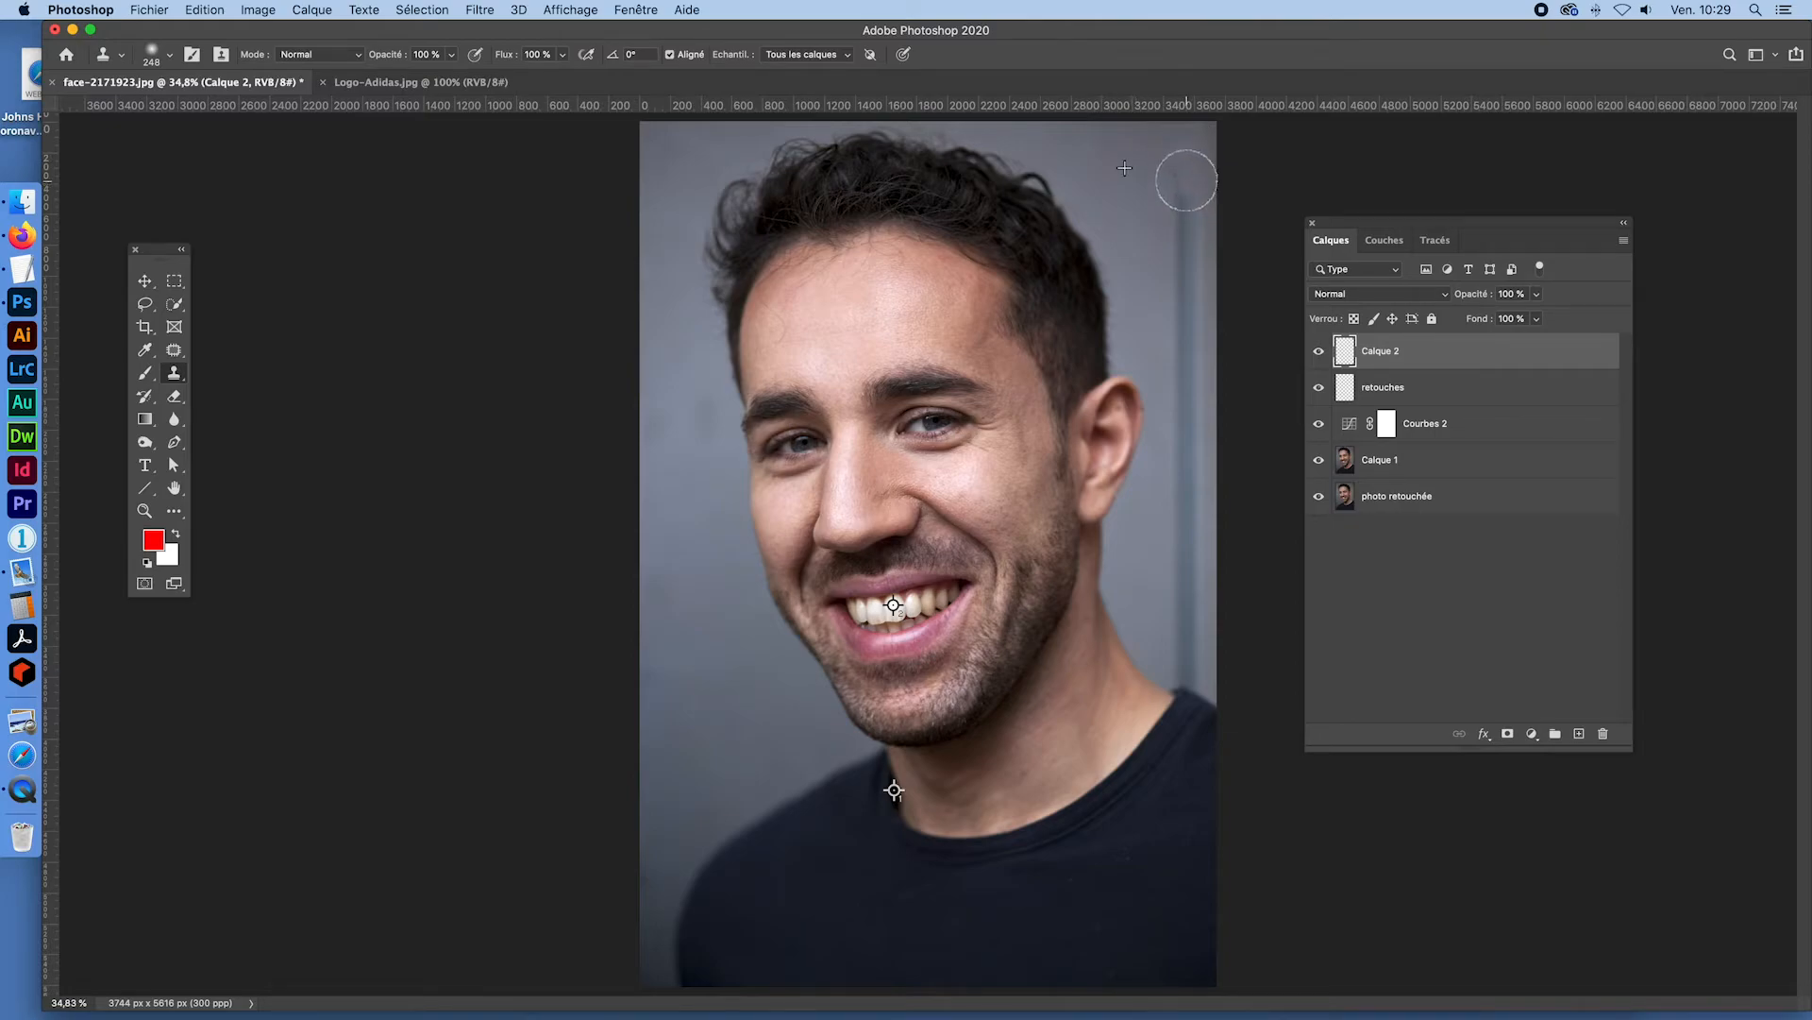
{"action": "left_click_drag", "start_coordinate": [1188, 184], "coordinate": [1183, 226]}
- Continue cloning clean background down the vertical line beside the hair, then delete the layer holding the cloning
{"action": "left_click", "coordinate": [1123, 184], "text": "alt"}
{"action": "mouse_move", "coordinate": [1178, 230]}
{"action": "left_mouse_down"}
{"action": "mouse_move", "coordinate": [1200, 267]}
{"action": "mouse_move", "coordinate": [1190, 226]}
{"action": "mouse_move", "coordinate": [1194, 279]}
{"action": "mouse_move", "coordinate": [1175, 229]}
{"action": "mouse_move", "coordinate": [1177, 272]}
{"action": "mouse_move", "coordinate": [1206, 307]}
{"action": "mouse_move", "coordinate": [1165, 195]}
{"action": "mouse_move", "coordinate": [1136, 190]}
{"action": "mouse_move", "coordinate": [1110, 141]}
{"action": "mouse_move", "coordinate": [1162, 210]}
{"action": "mouse_move", "coordinate": [1186, 294]}
{"action": "left_mouse_up"}
{"action": "left_click", "coordinate": [1132, 213], "text": "alt"}
{"action": "left_click", "coordinate": [1129, 182], "text": "alt"}
{"action": "left_click", "coordinate": [1136, 188], "text": "alt"}
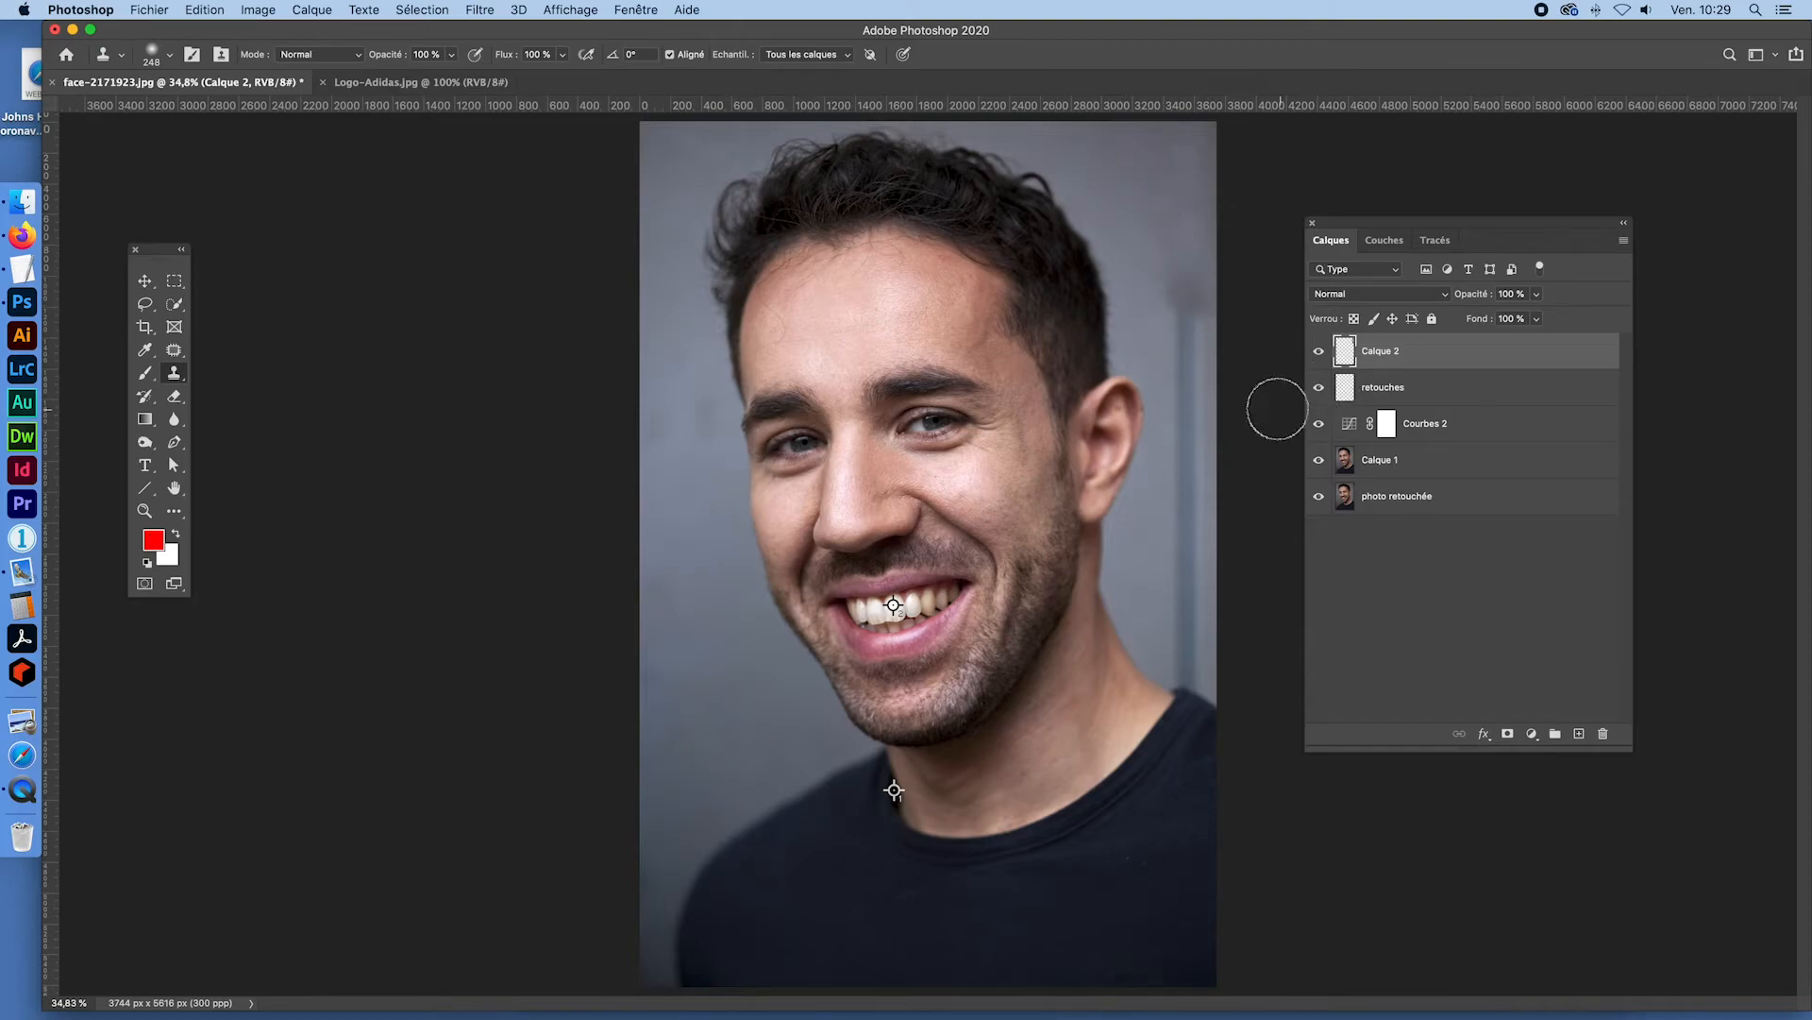
{"action": "left_click", "coordinate": [1123, 251], "text": "alt"}
{"action": "left_click", "coordinate": [1189, 288]}
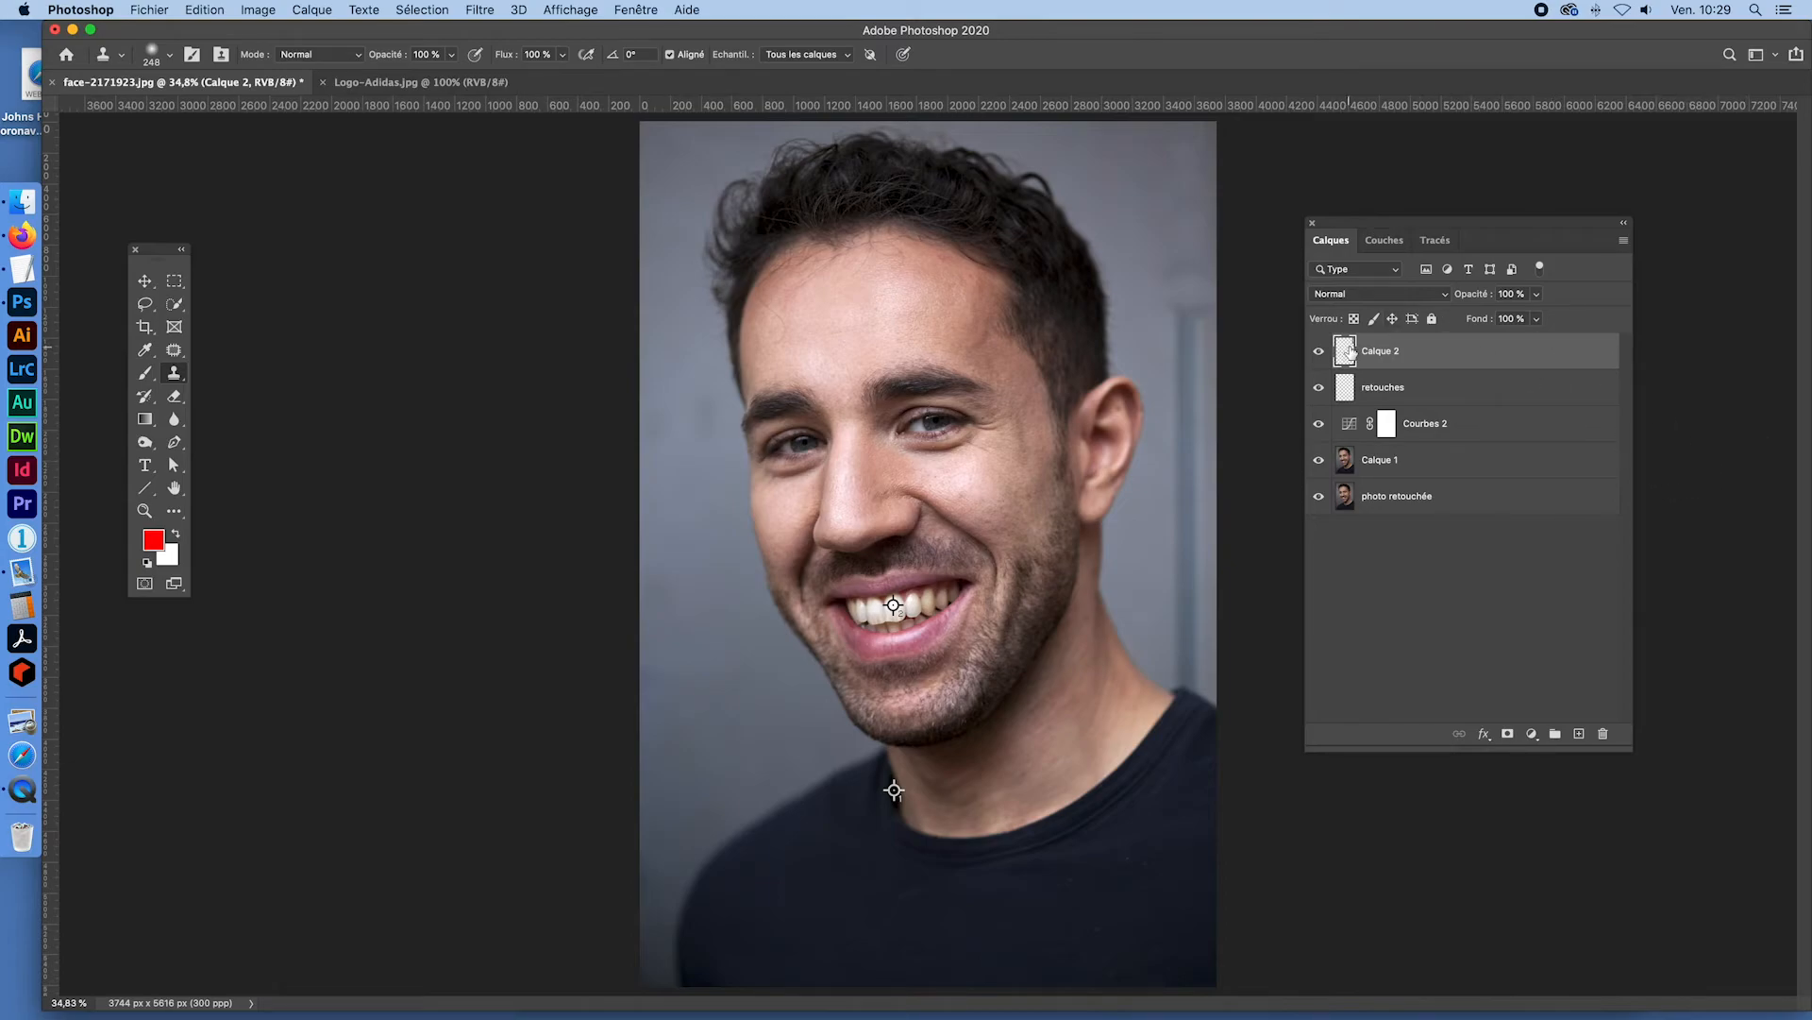
{"action": "mouse_move", "coordinate": [1350, 352]}
{"action": "left_mouse_down"}
{"action": "mouse_move", "coordinate": [1526, 485]}
{"action": "mouse_move", "coordinate": [1603, 734]}
{"action": "left_mouse_up"}
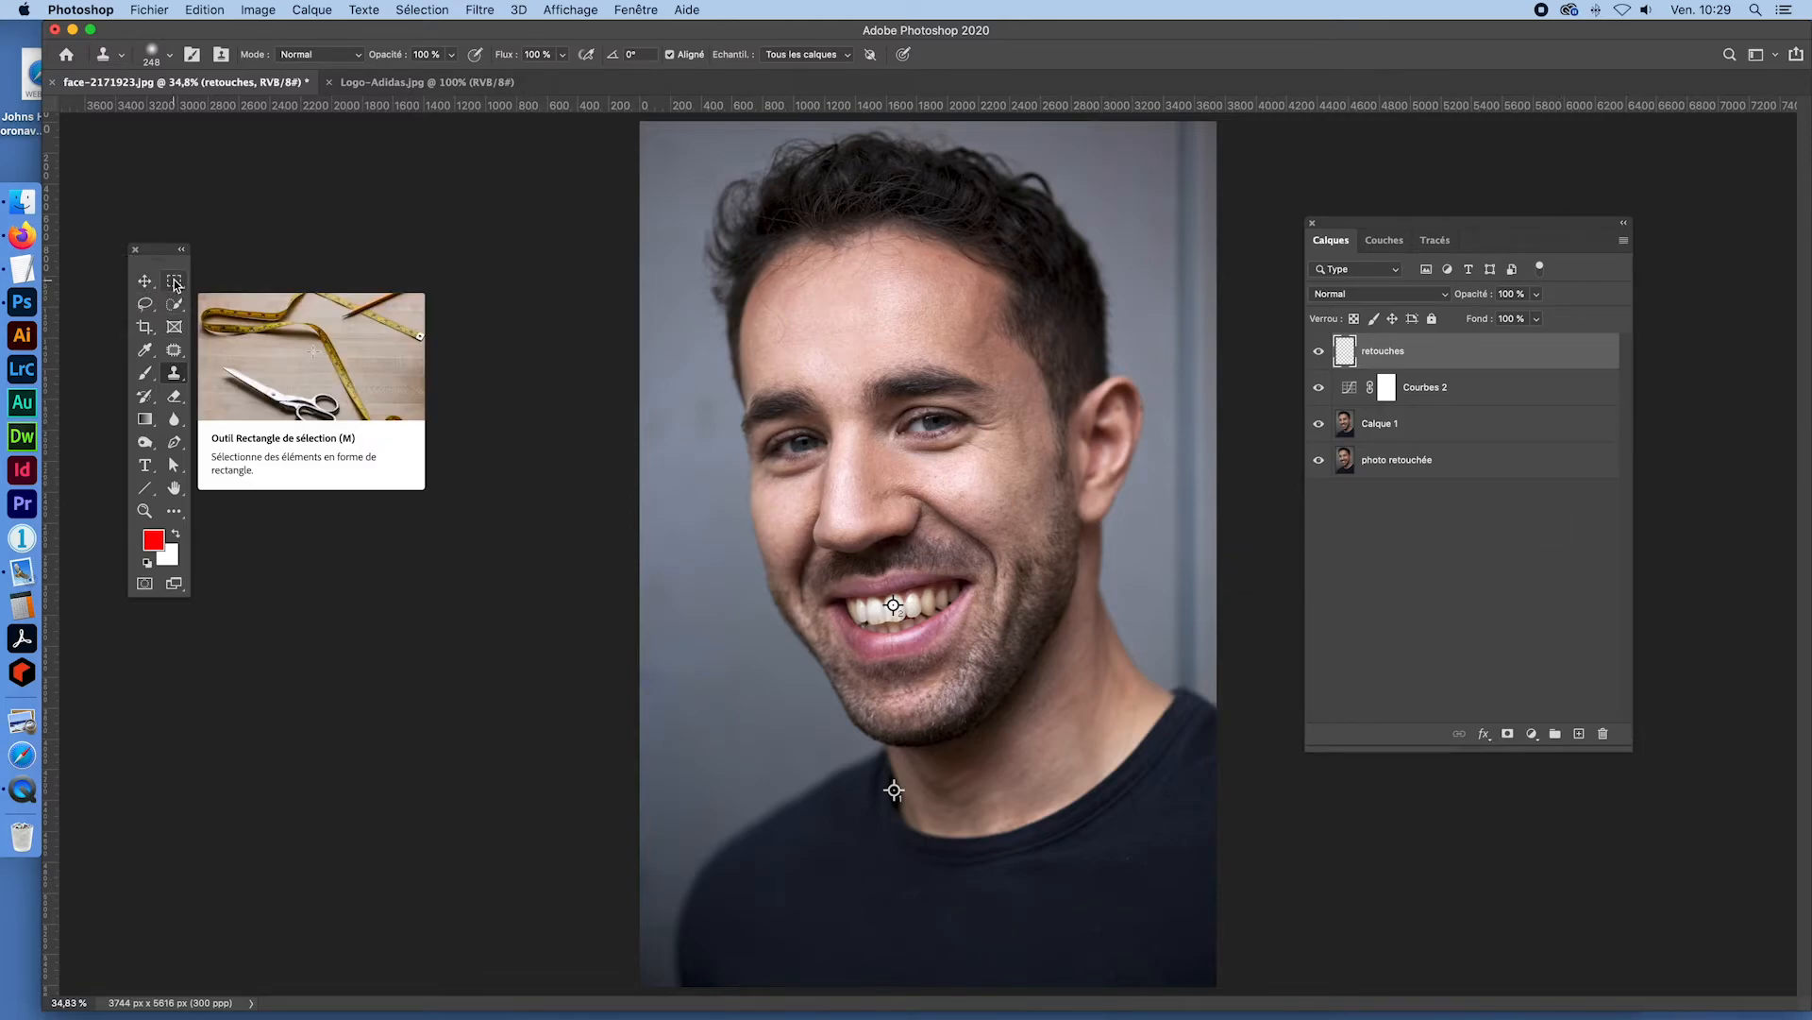
- Outline the background area beside the head and neck on Calque 1 with the Lasso and copy it to a new layer
{"action": "left_click", "coordinate": [1359, 427]}
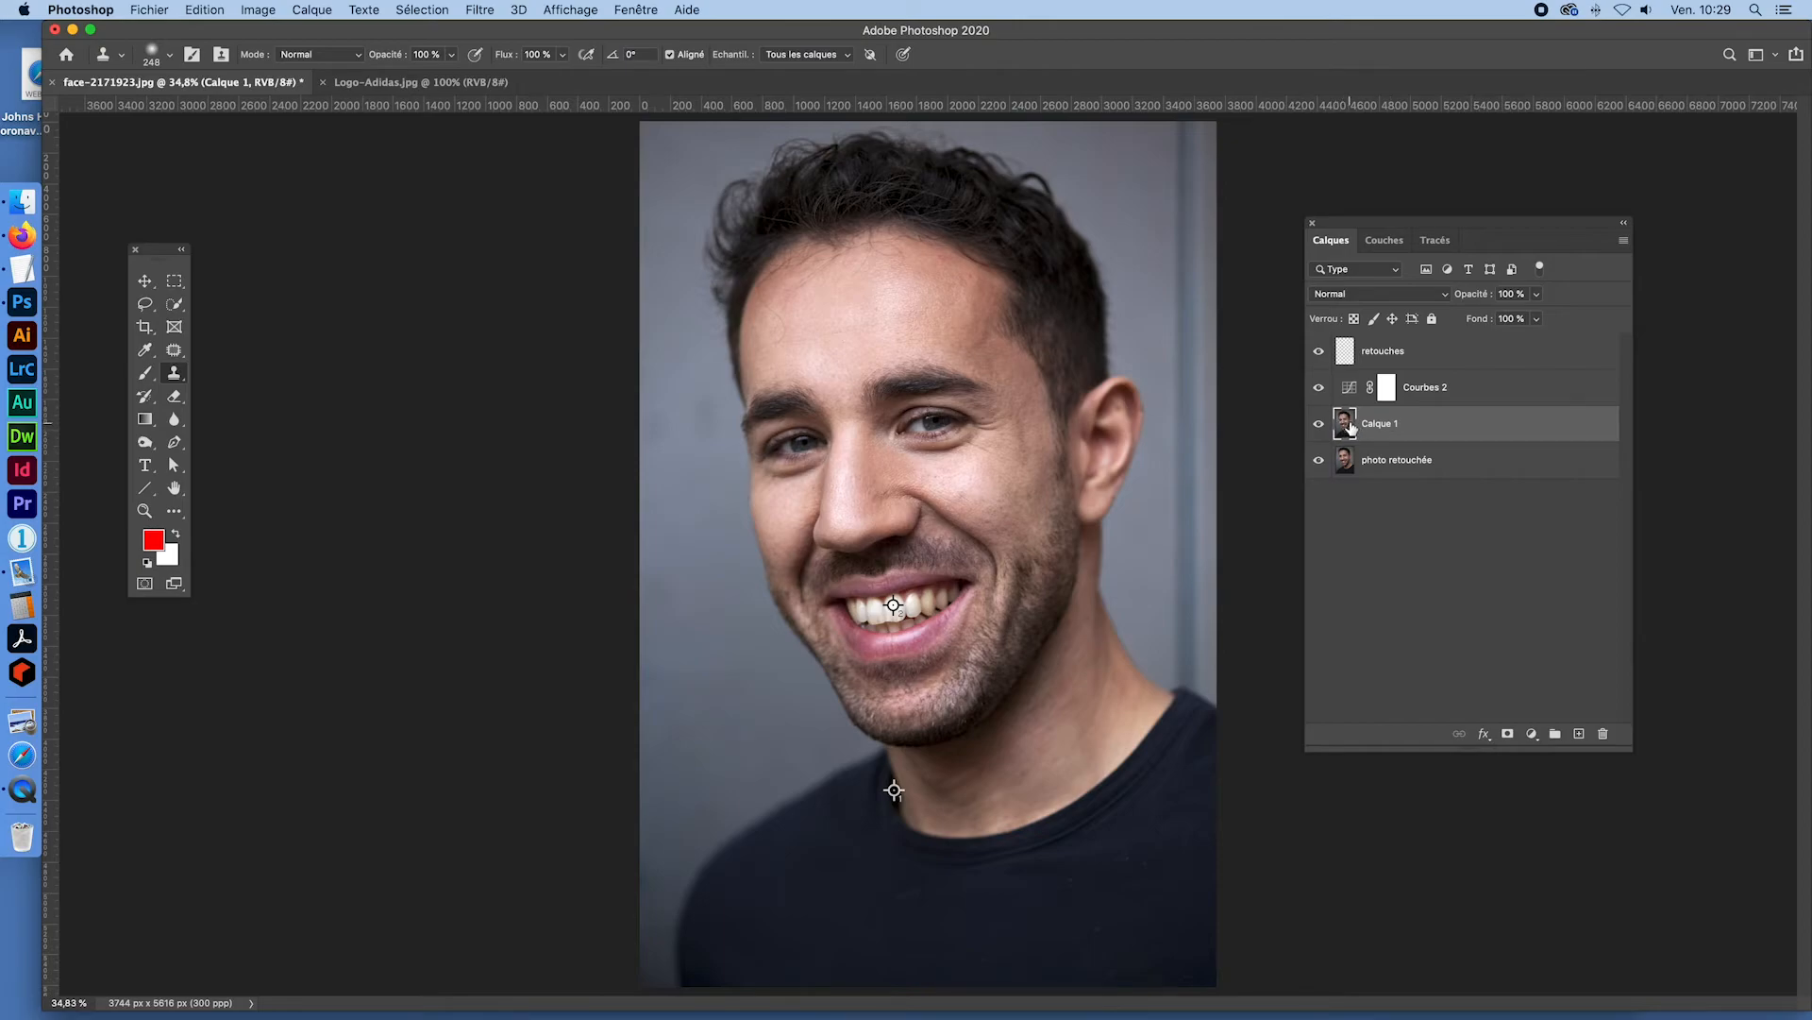
{"action": "left_click", "coordinate": [144, 305]}
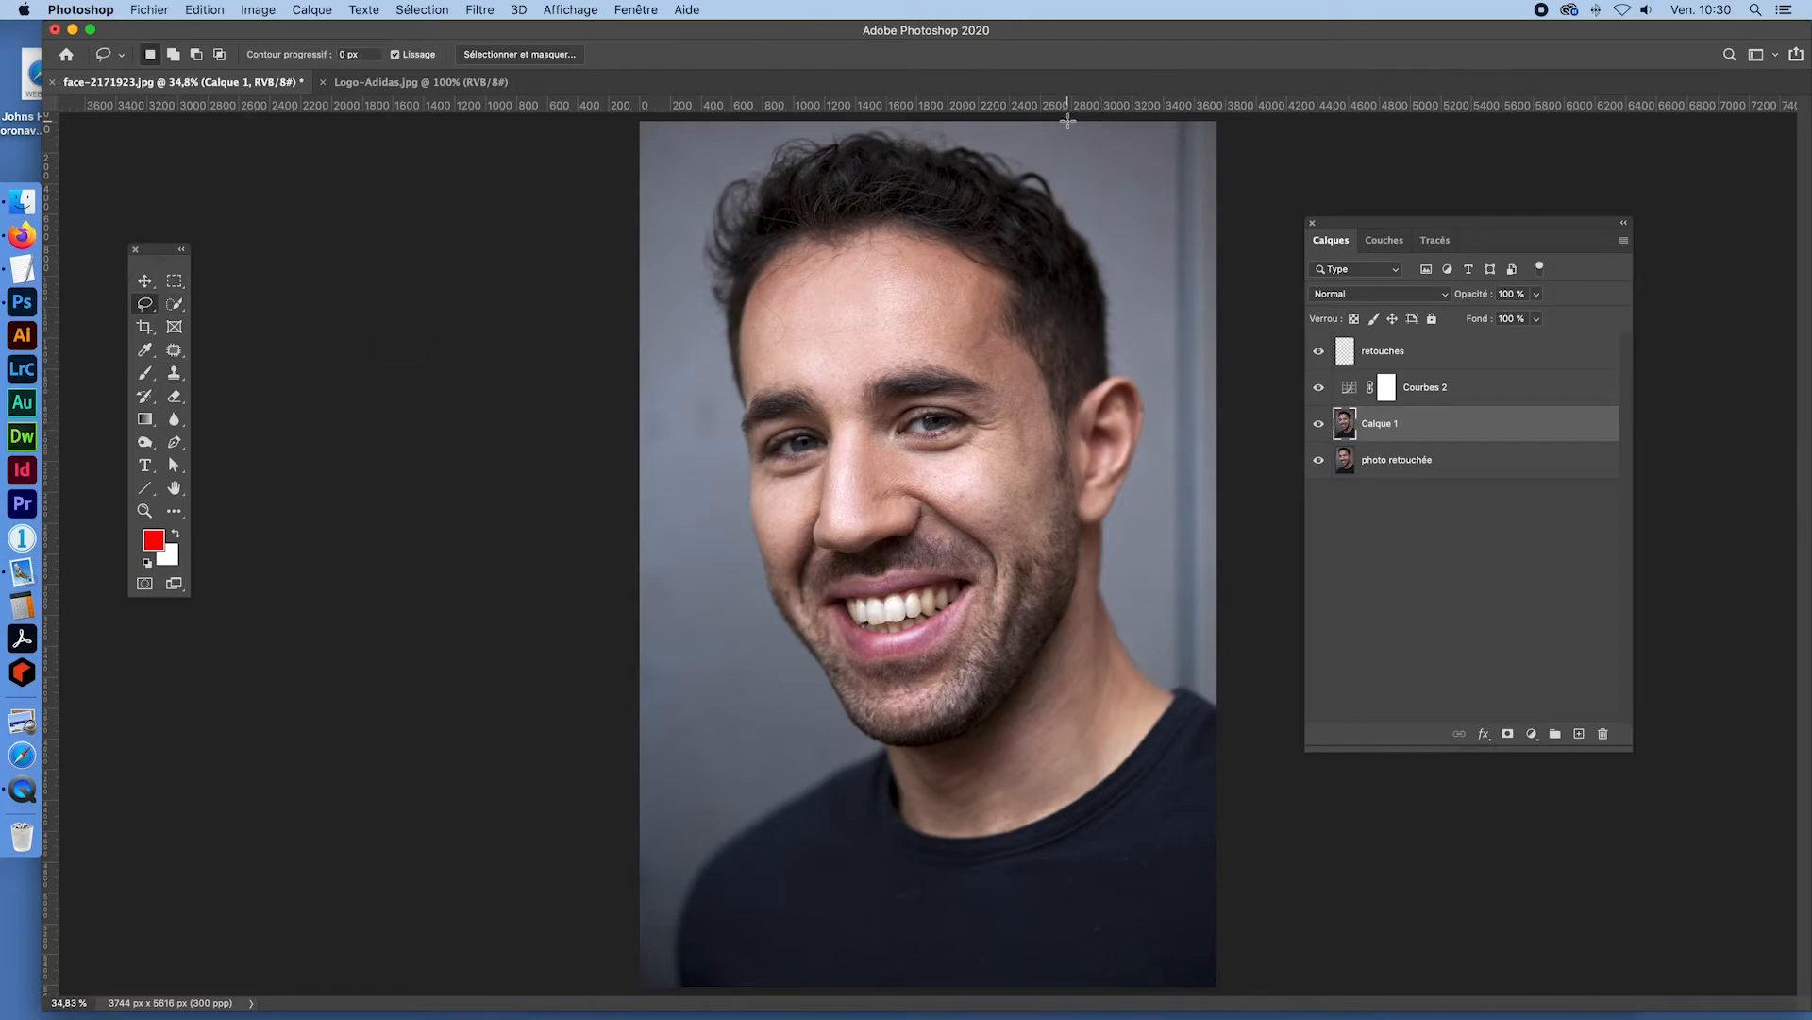
{"action": "mouse_move", "coordinate": [1066, 120]}
{"action": "left_mouse_down"}
{"action": "mouse_move", "coordinate": [1167, 424]}
{"action": "mouse_move", "coordinate": [1136, 574]}
{"action": "mouse_move", "coordinate": [1148, 650]}
{"action": "mouse_move", "coordinate": [1172, 685]}
{"action": "mouse_move", "coordinate": [1226, 696]}
{"action": "mouse_move", "coordinate": [1253, 519]}
{"action": "mouse_move", "coordinate": [1258, 350]}
{"action": "mouse_move", "coordinate": [1232, 165]}
{"action": "mouse_move", "coordinate": [1252, 113]}
{"action": "mouse_move", "coordinate": [1069, 121]}
{"action": "left_mouse_up"}
{"action": "key", "text": "super+j"}
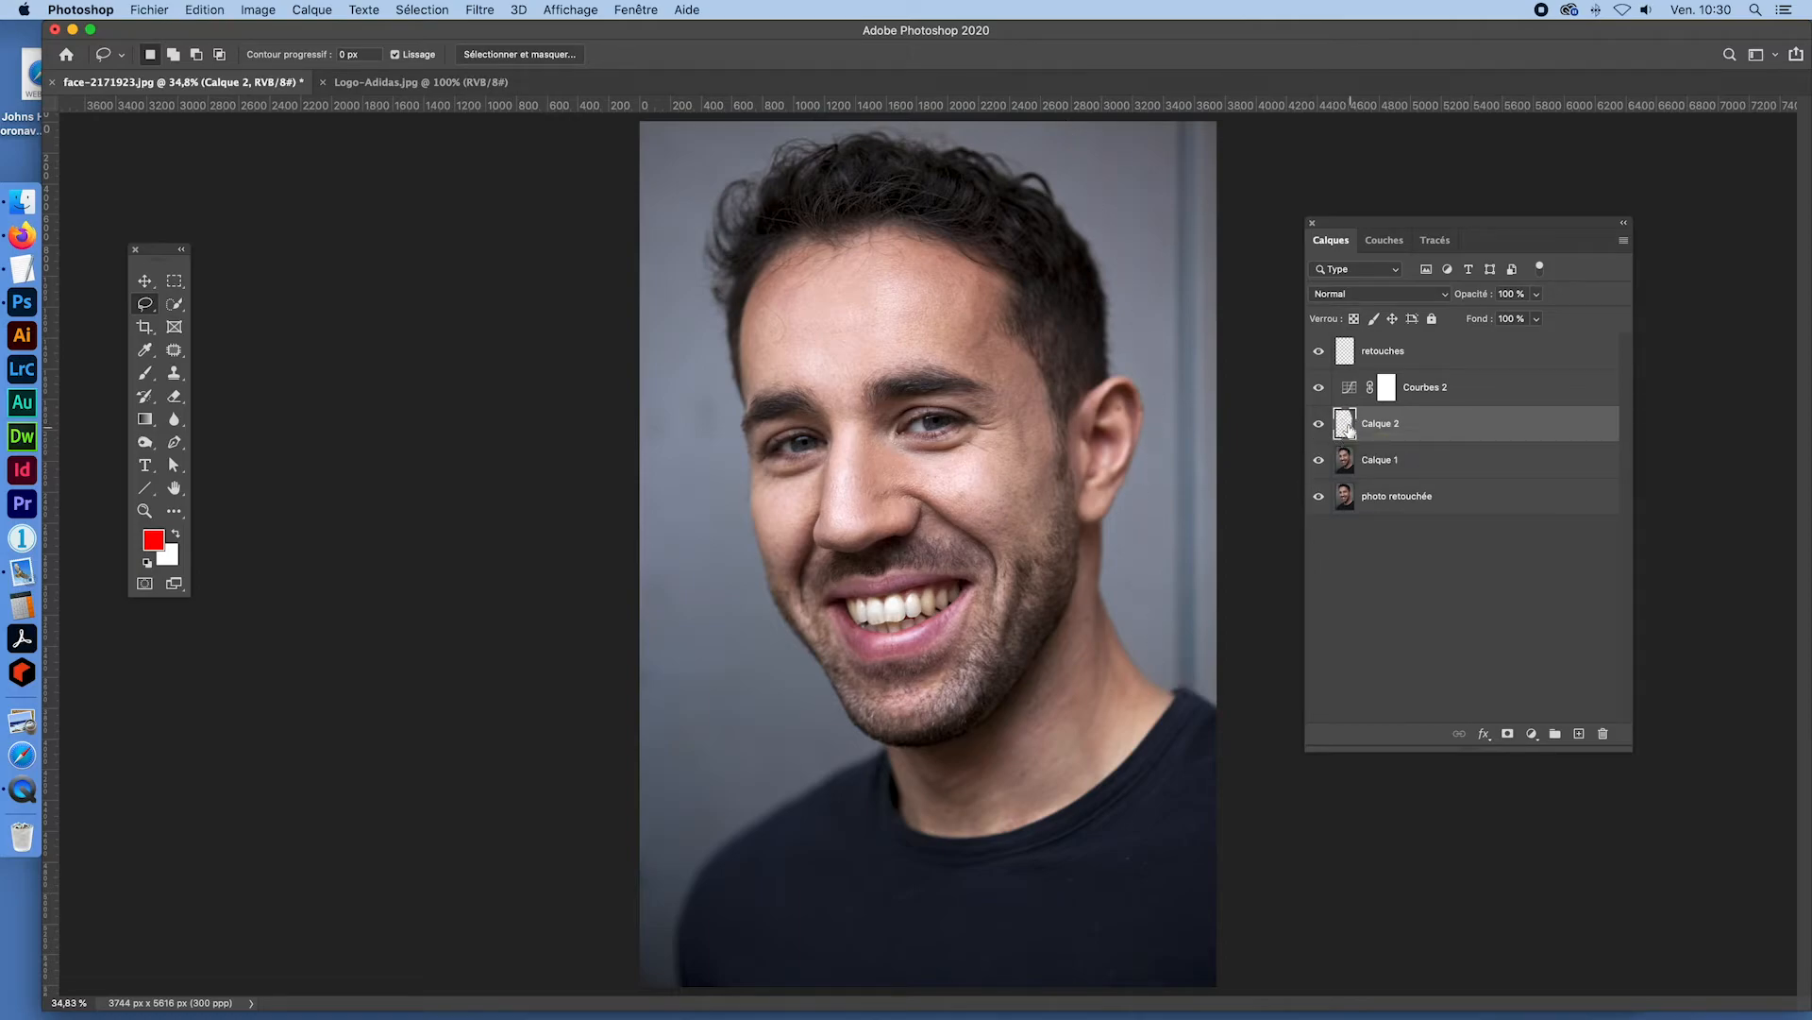
- Compare the copied background with the full photo and leave only Calque 2 visible
{"action": "left_click_drag", "start_coordinate": [1318, 460], "coordinate": [1321, 573]}
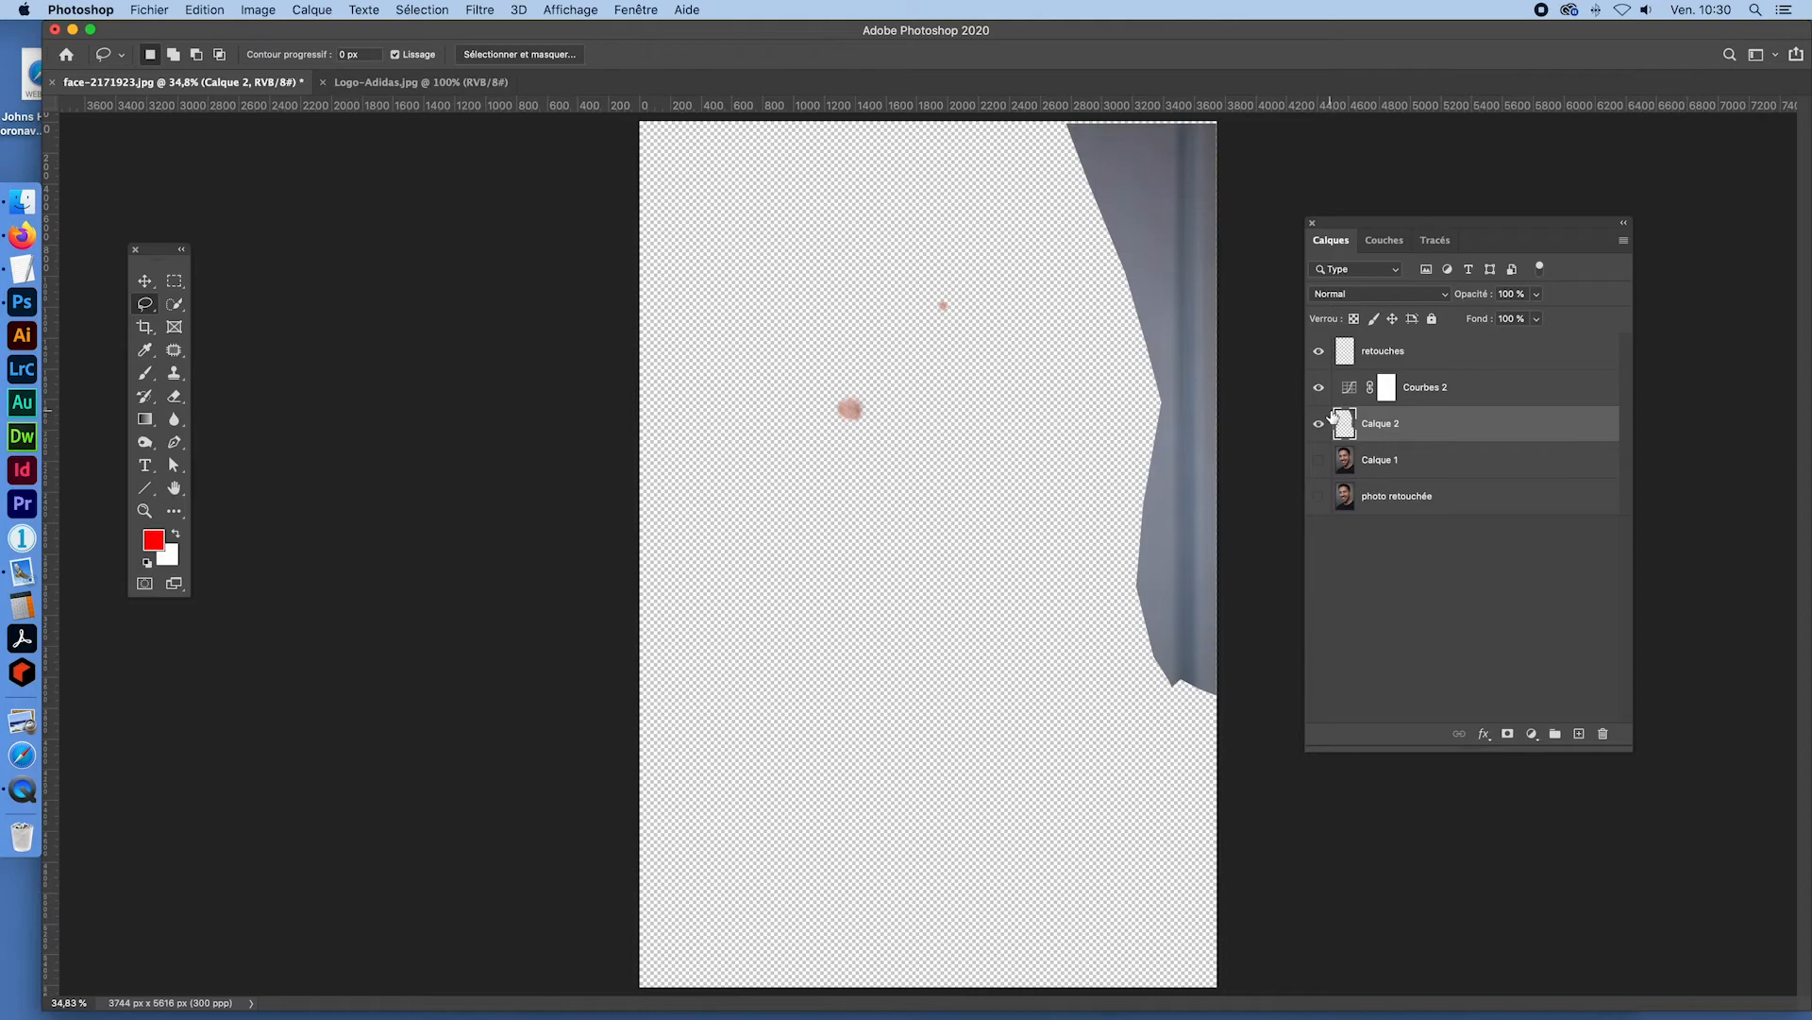
{"action": "left_click", "coordinate": [1318, 460]}
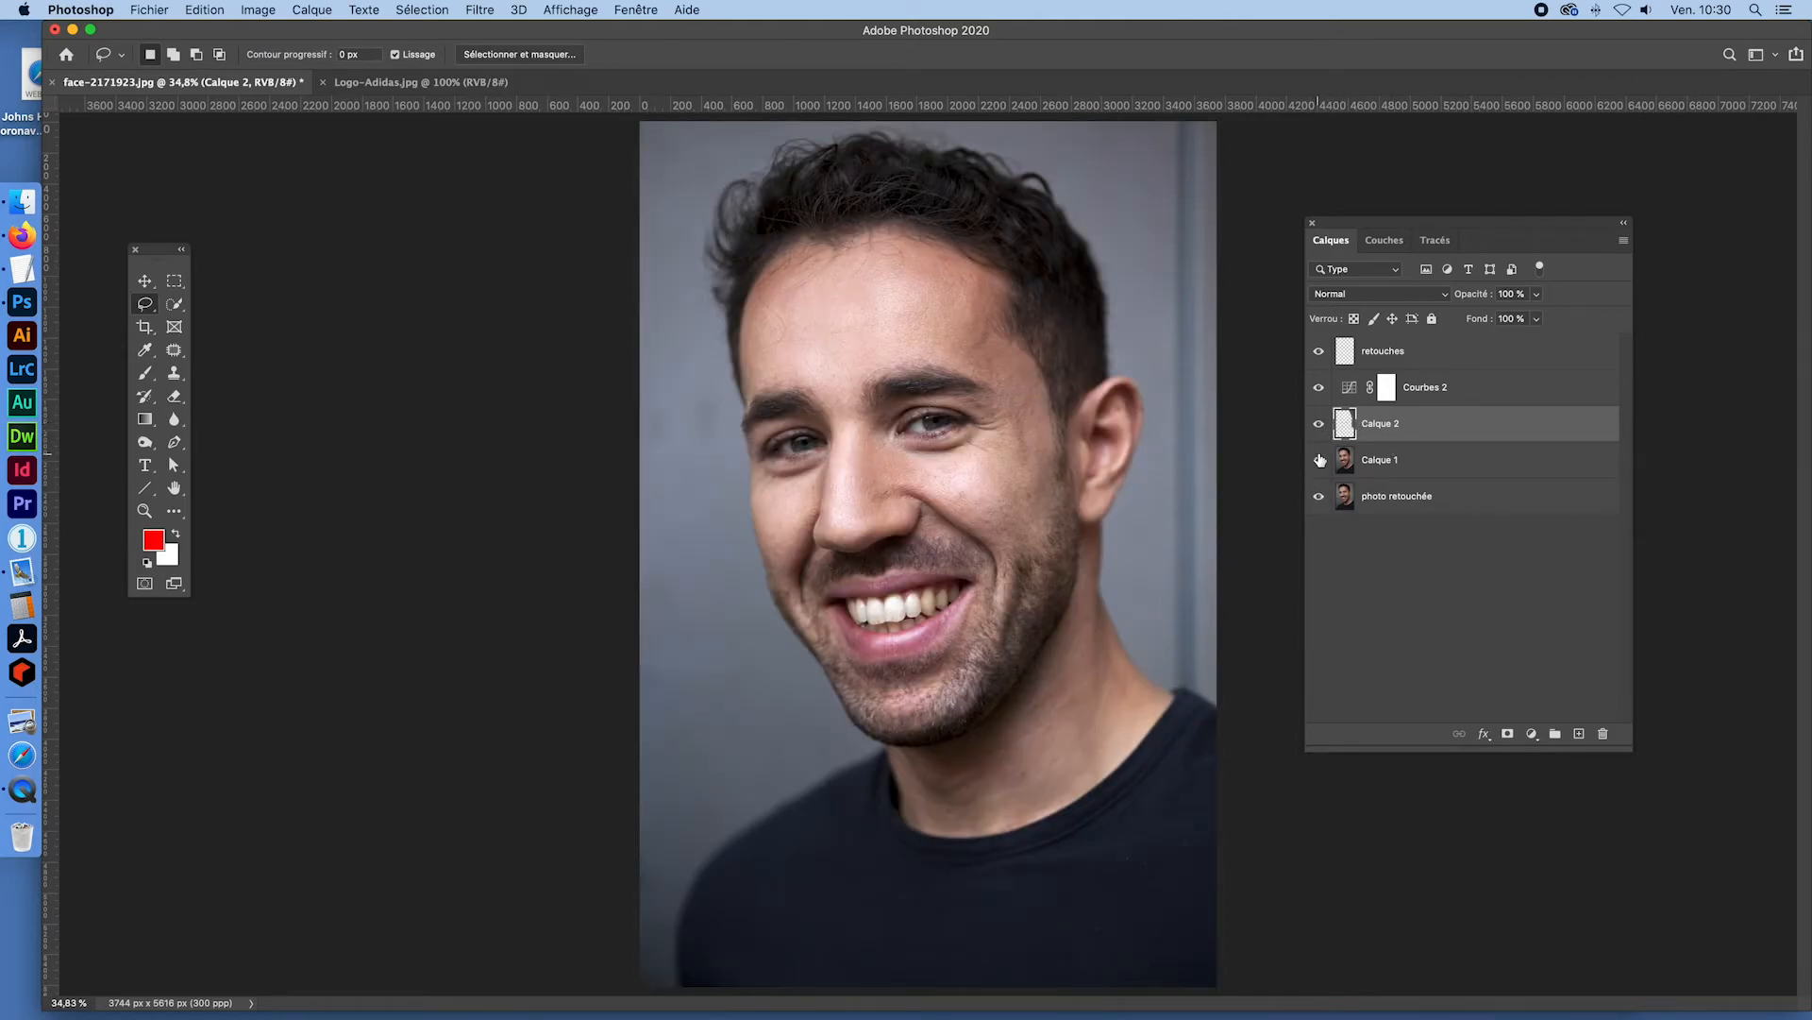
{"action": "left_click_drag", "start_coordinate": [1319, 460], "coordinate": [1319, 498]}
{"action": "left_click_drag", "start_coordinate": [1319, 387], "coordinate": [1310, 341]}
{"action": "left_click", "coordinate": [1319, 424]}
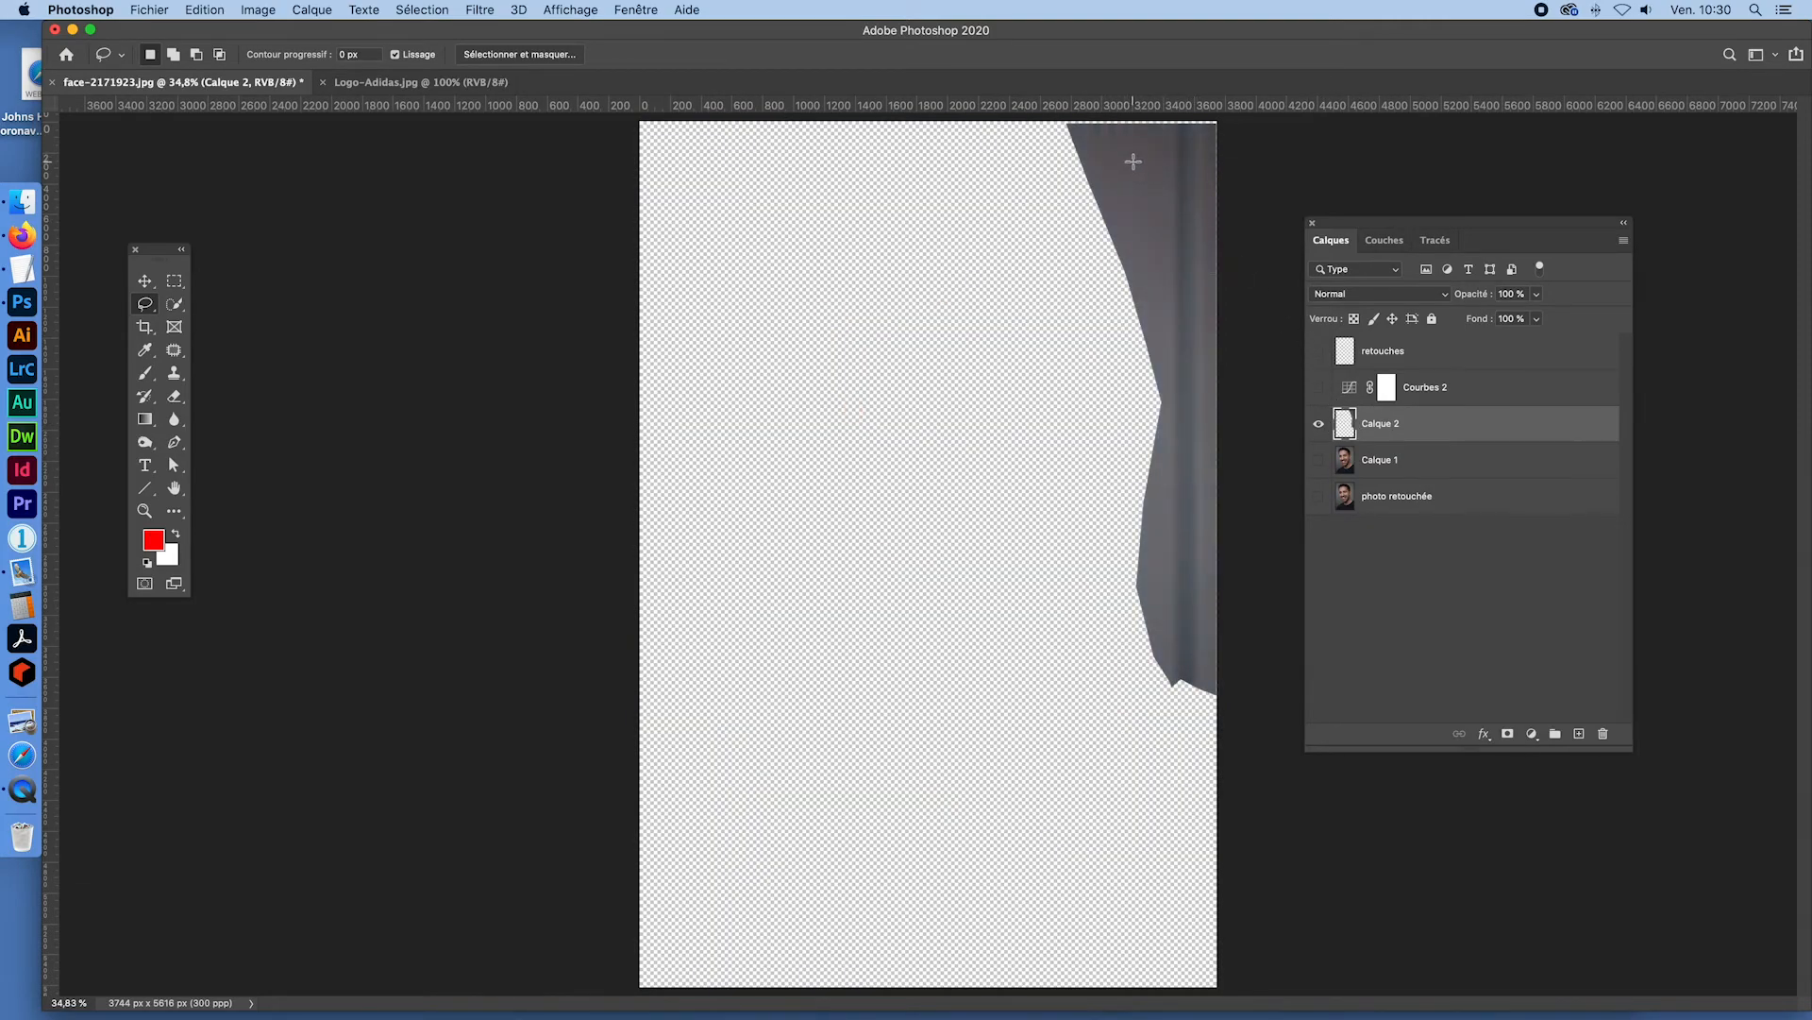
{"action": "left_click", "coordinate": [1318, 461]}
{"action": "left_click", "coordinate": [1318, 497]}
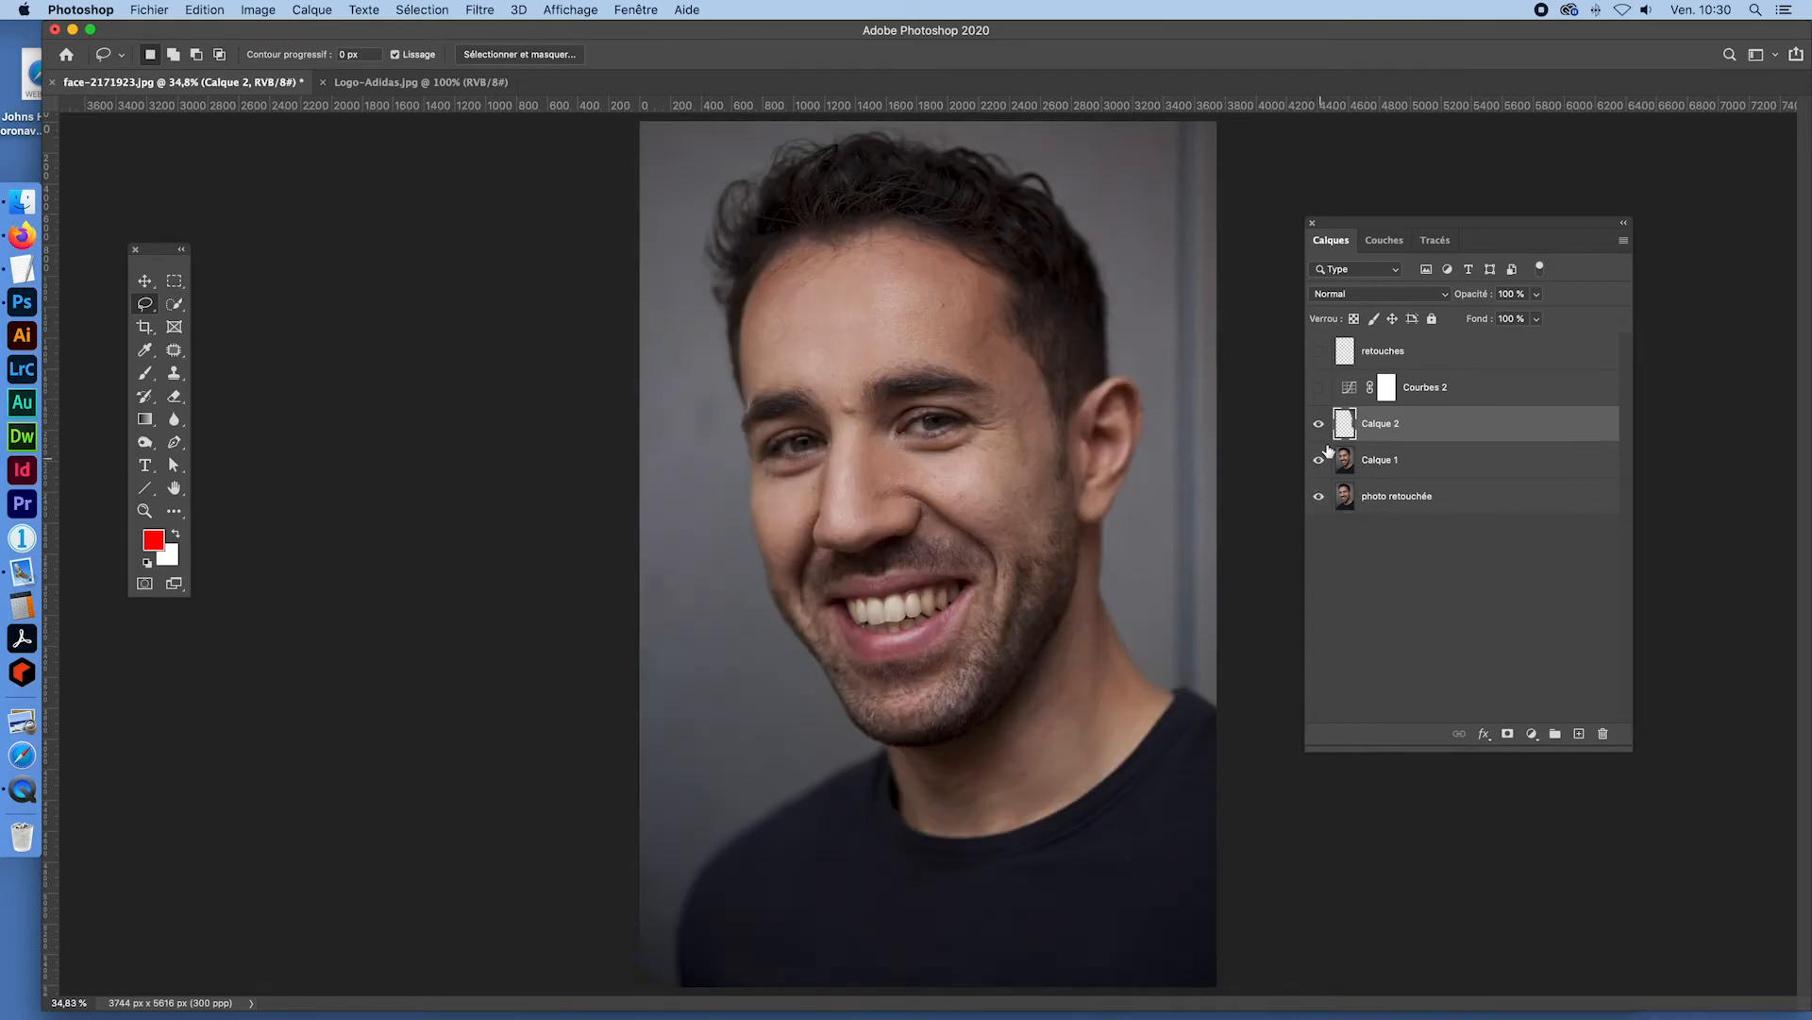
{"action": "left_click", "coordinate": [1318, 461]}
{"action": "left_click", "coordinate": [1319, 497]}
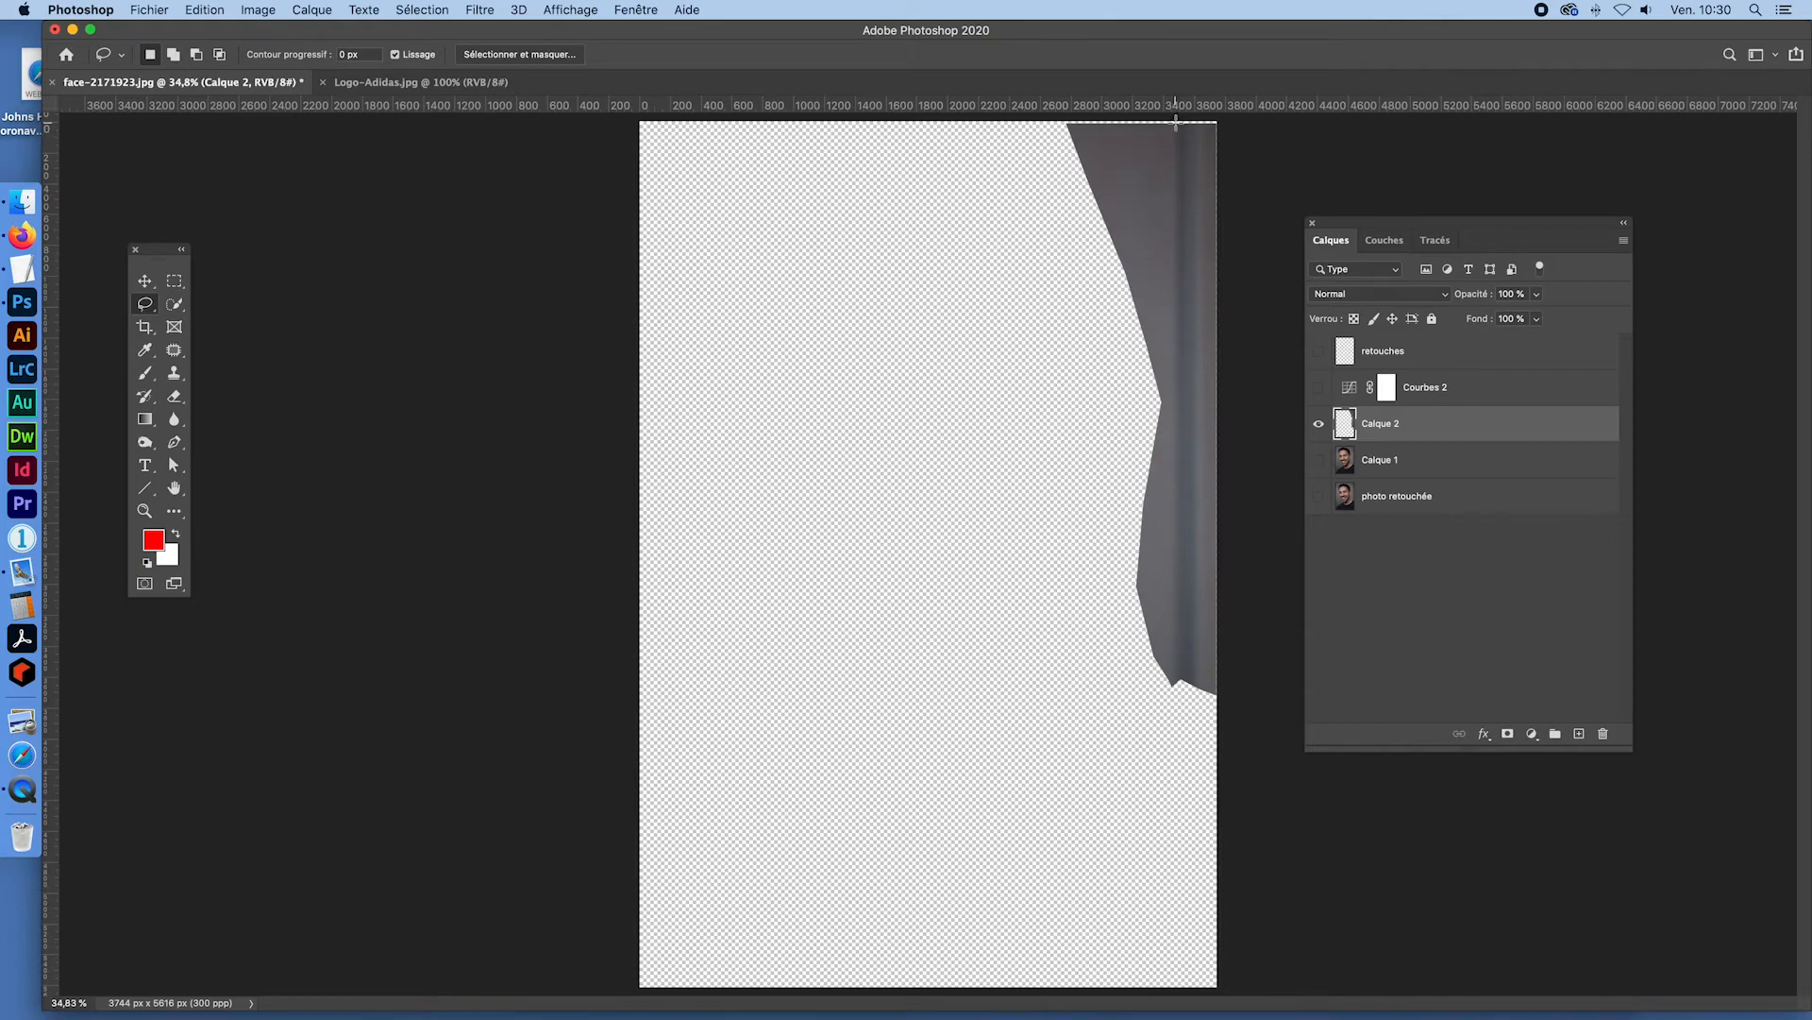
- Outline the vertical line on Calque 2 with the Lasso, replace it with a Contenu pris en compte fill, and deselect
{"action": "mouse_move", "coordinate": [1175, 123]}
{"action": "left_mouse_down"}
{"action": "mouse_move", "coordinate": [1146, 386]}
{"action": "mouse_move", "coordinate": [1173, 413]}
{"action": "mouse_move", "coordinate": [1169, 693]}
{"action": "mouse_move", "coordinate": [1207, 681]}
{"action": "mouse_move", "coordinate": [1218, 605]}
{"action": "mouse_move", "coordinate": [1226, 245]}
{"action": "mouse_move", "coordinate": [1205, 119]}
{"action": "left_mouse_up"}
{"action": "left_click", "coordinate": [191, 10]}
{"action": "left_click", "coordinate": [245, 291]}
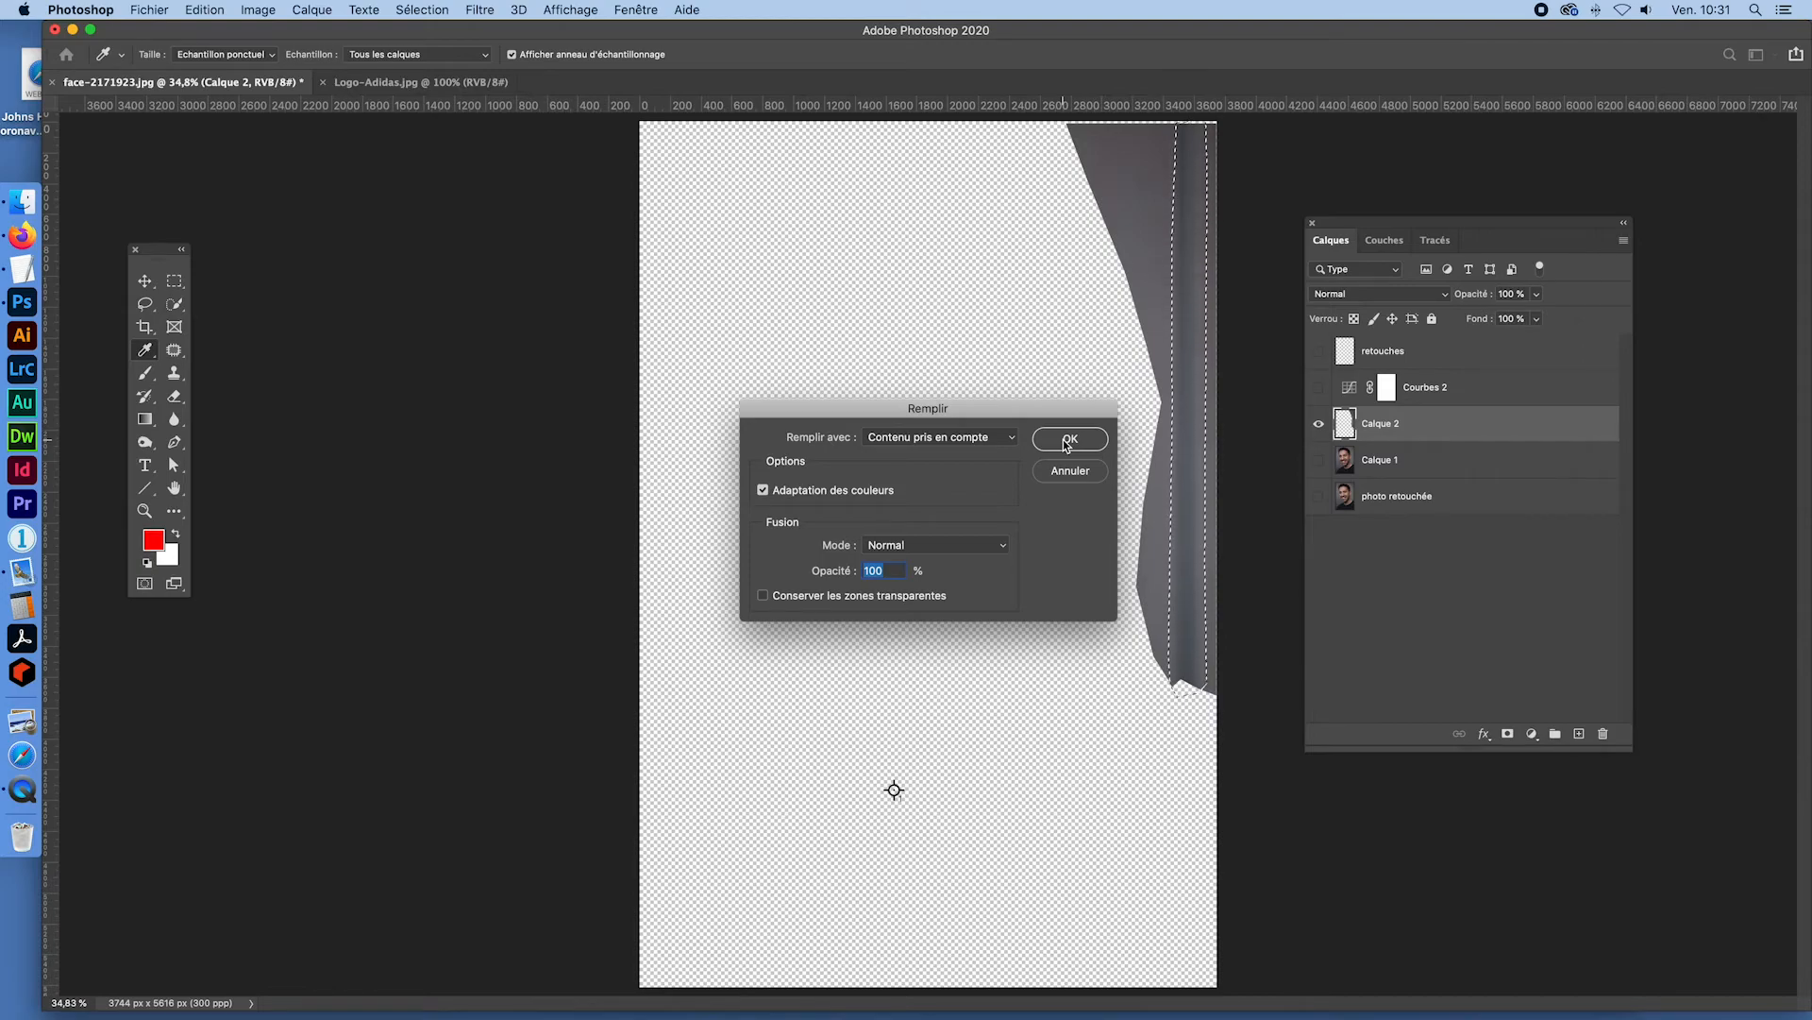
{"action": "left_click", "coordinate": [1067, 442]}
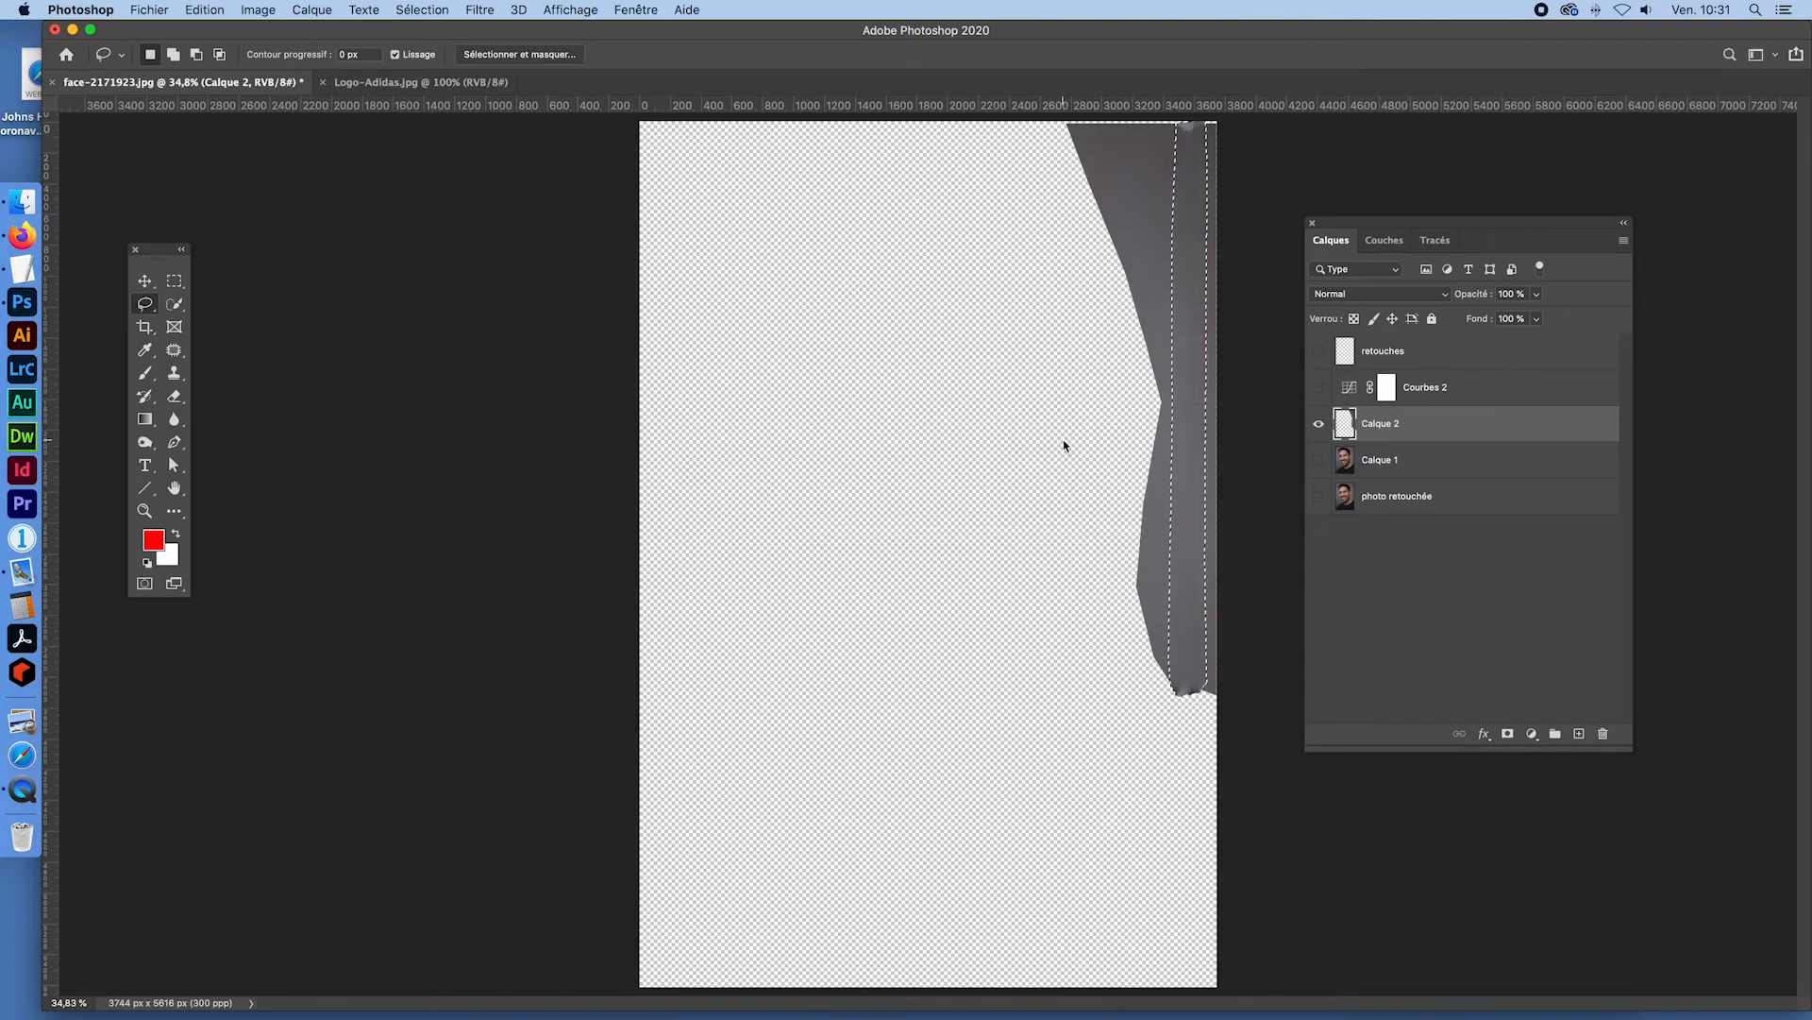
{"action": "key", "text": "super+d"}
- Show all layers again and toggle Calque 2 to compare the background before and after the fill
{"action": "left_click", "coordinate": [178, 375]}
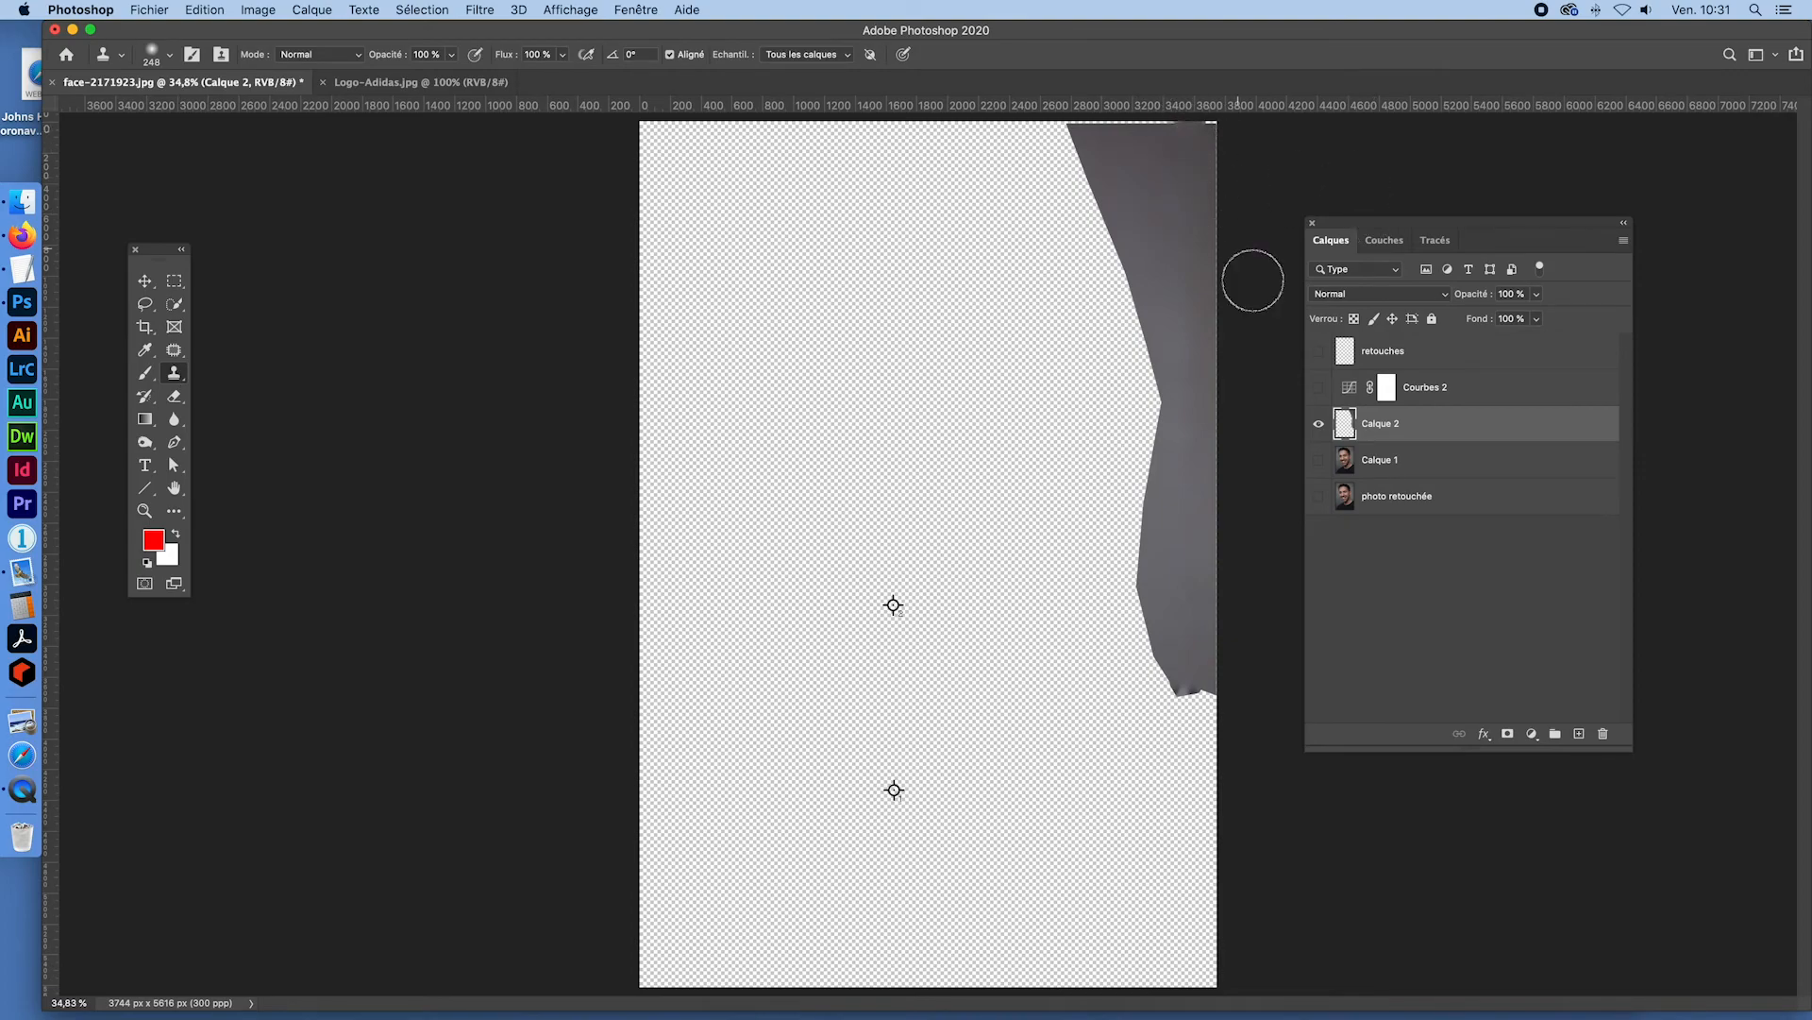
{"action": "left_click", "coordinate": [1319, 461]}
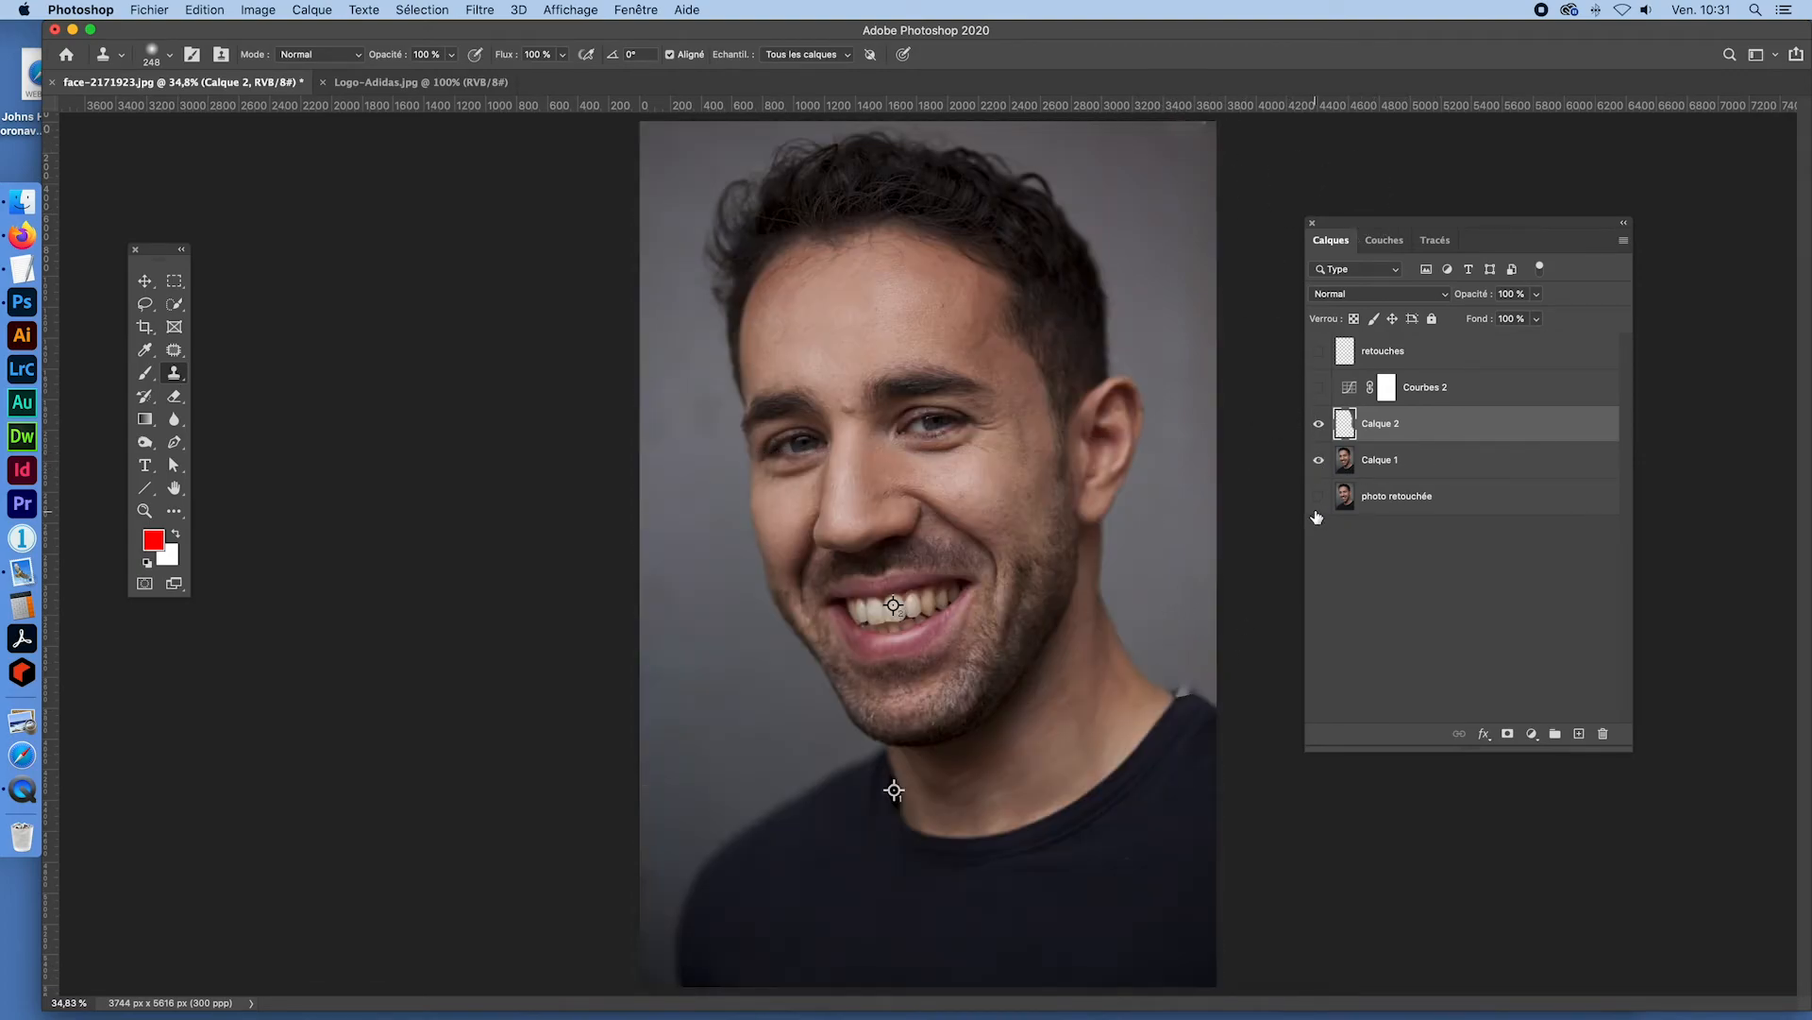
{"action": "left_click", "coordinate": [1319, 387]}
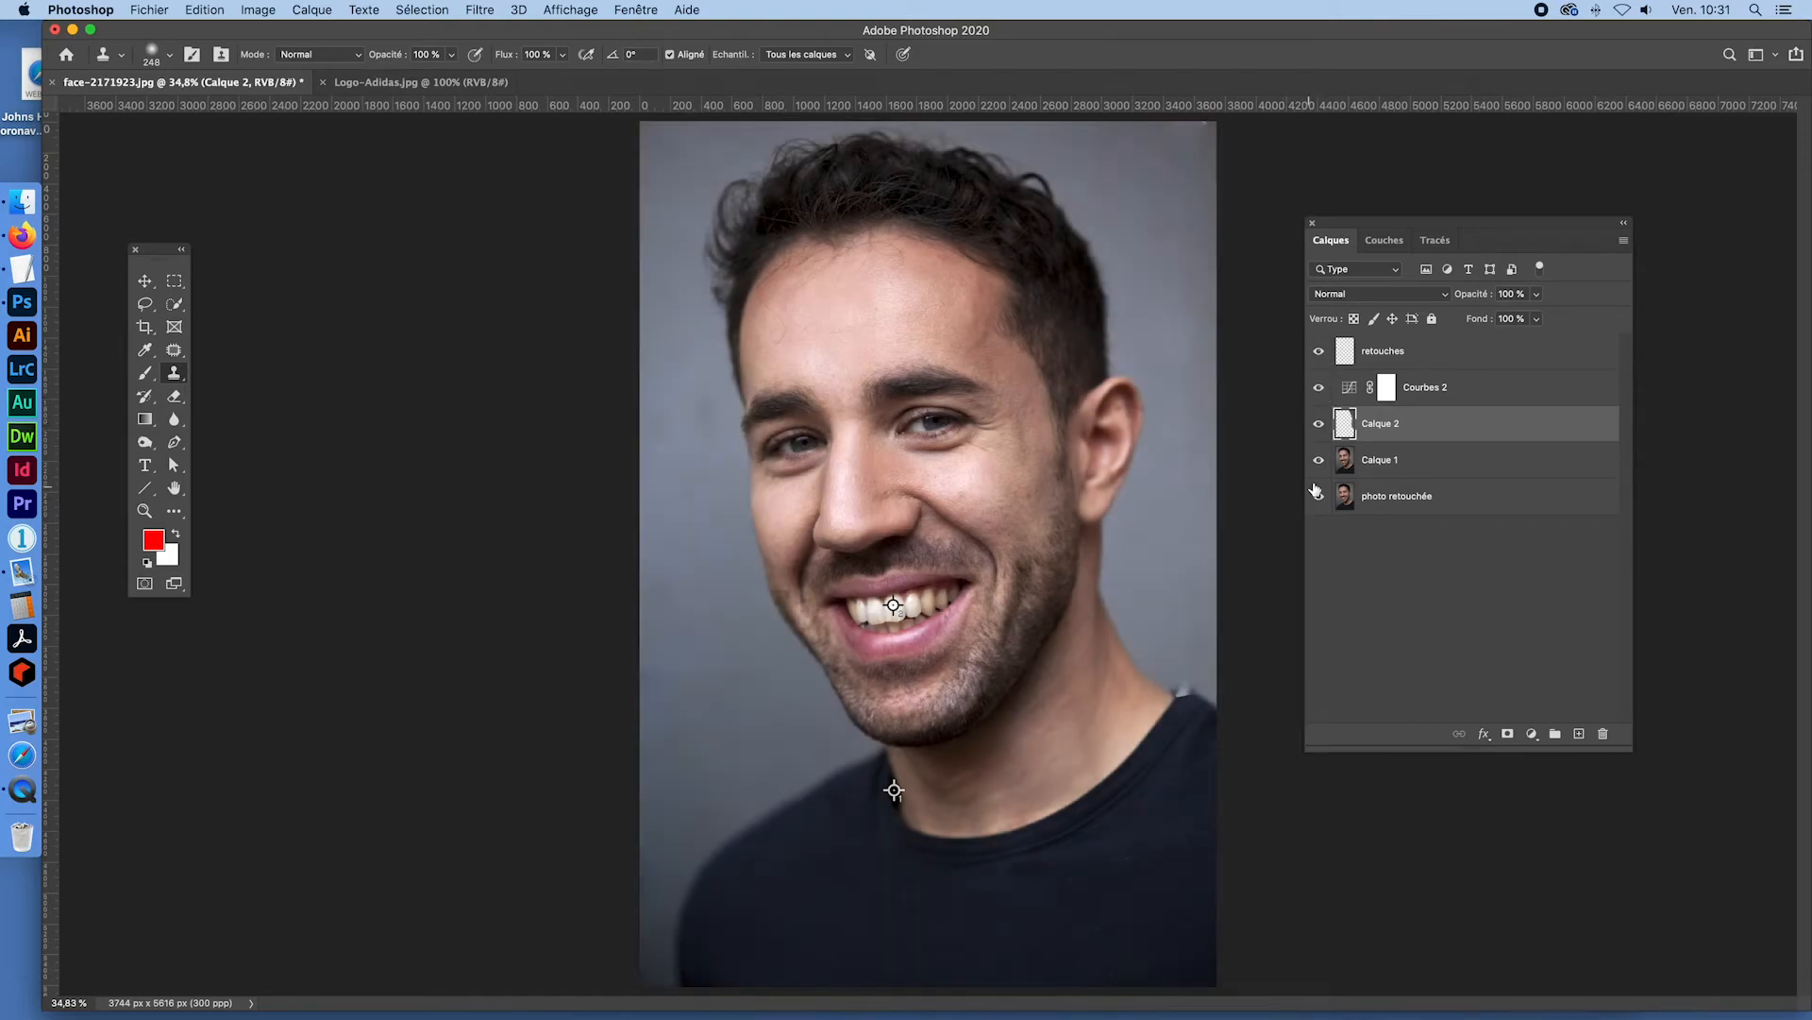
{"action": "left_click", "coordinate": [1319, 424]}
{"action": "left_click", "coordinate": [1319, 422]}
{"action": "left_click", "coordinate": [1319, 424]}
- Reduce the Clone Stamp brush to 99 px and add a new layer above retouches for repairing the shoulder edge
{"action": "left_click_drag", "start_coordinate": [1187, 161], "coordinate": [1161, 162]}
{"action": "left_click", "coordinate": [1351, 346]}
{"action": "left_click", "coordinate": [1577, 735]}
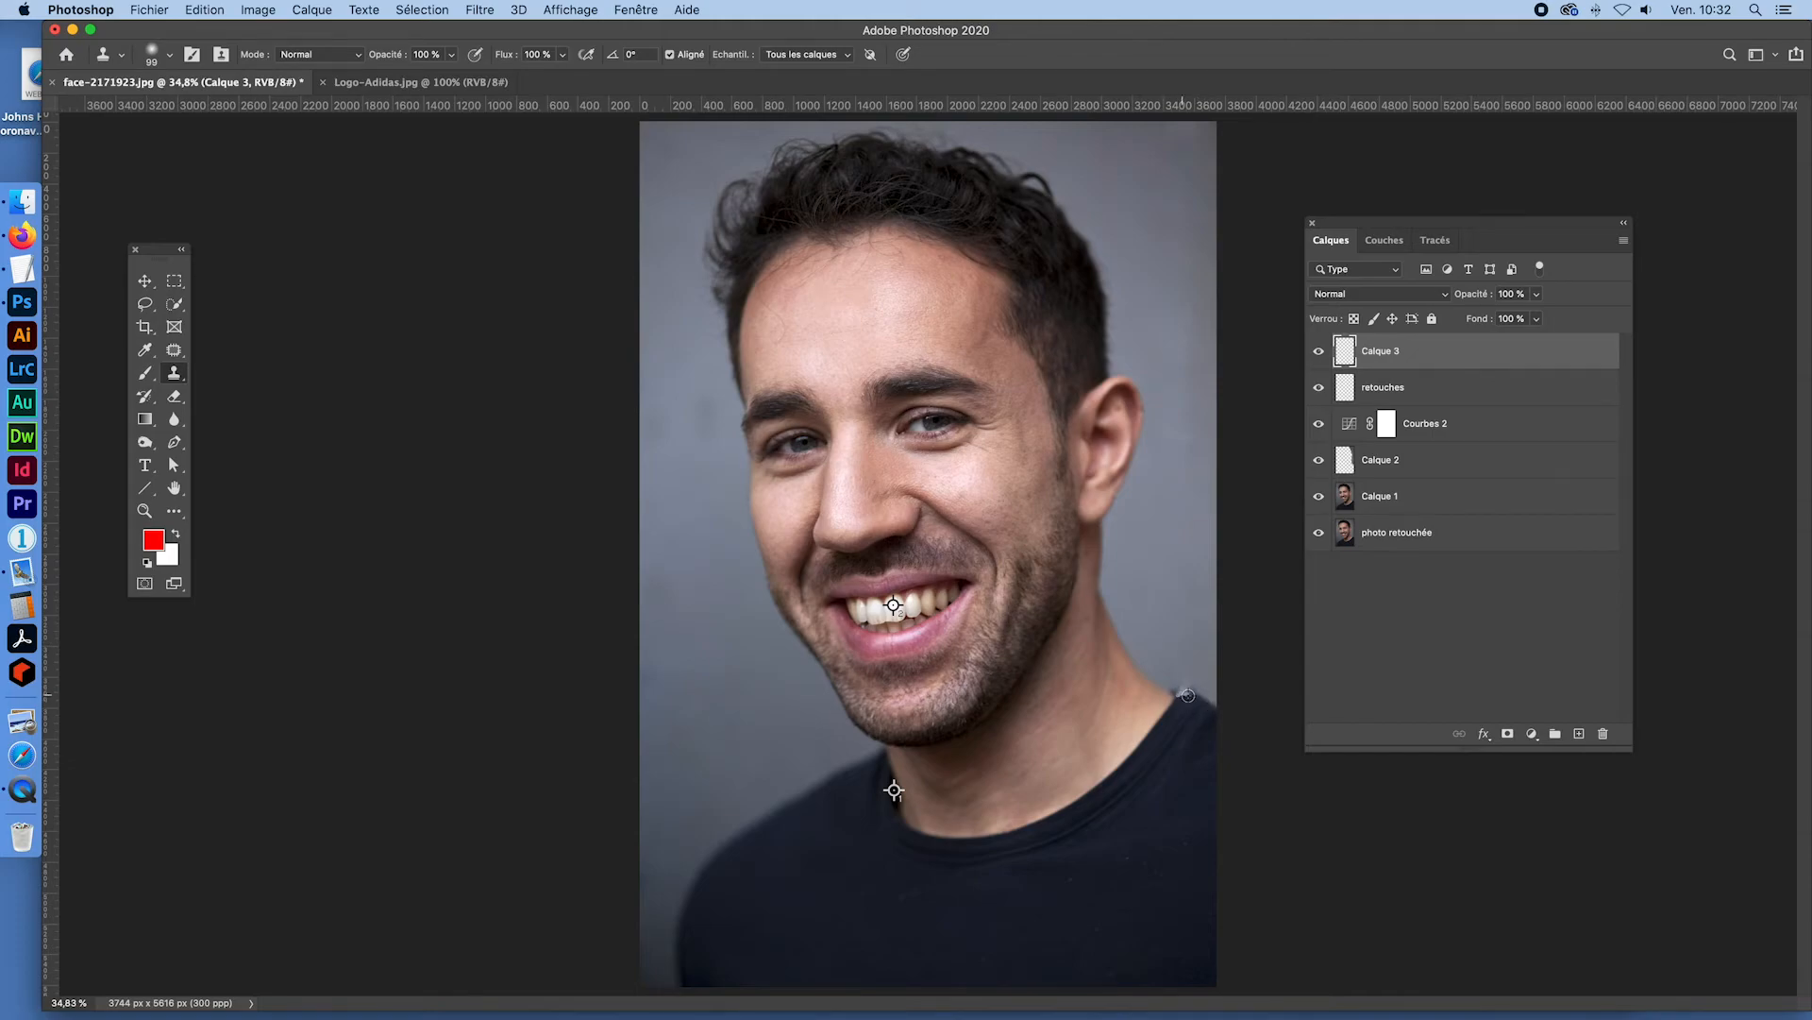
{"action": "key", "text": "super+alt+space"}
{"action": "left_click", "coordinate": [1171, 819]}
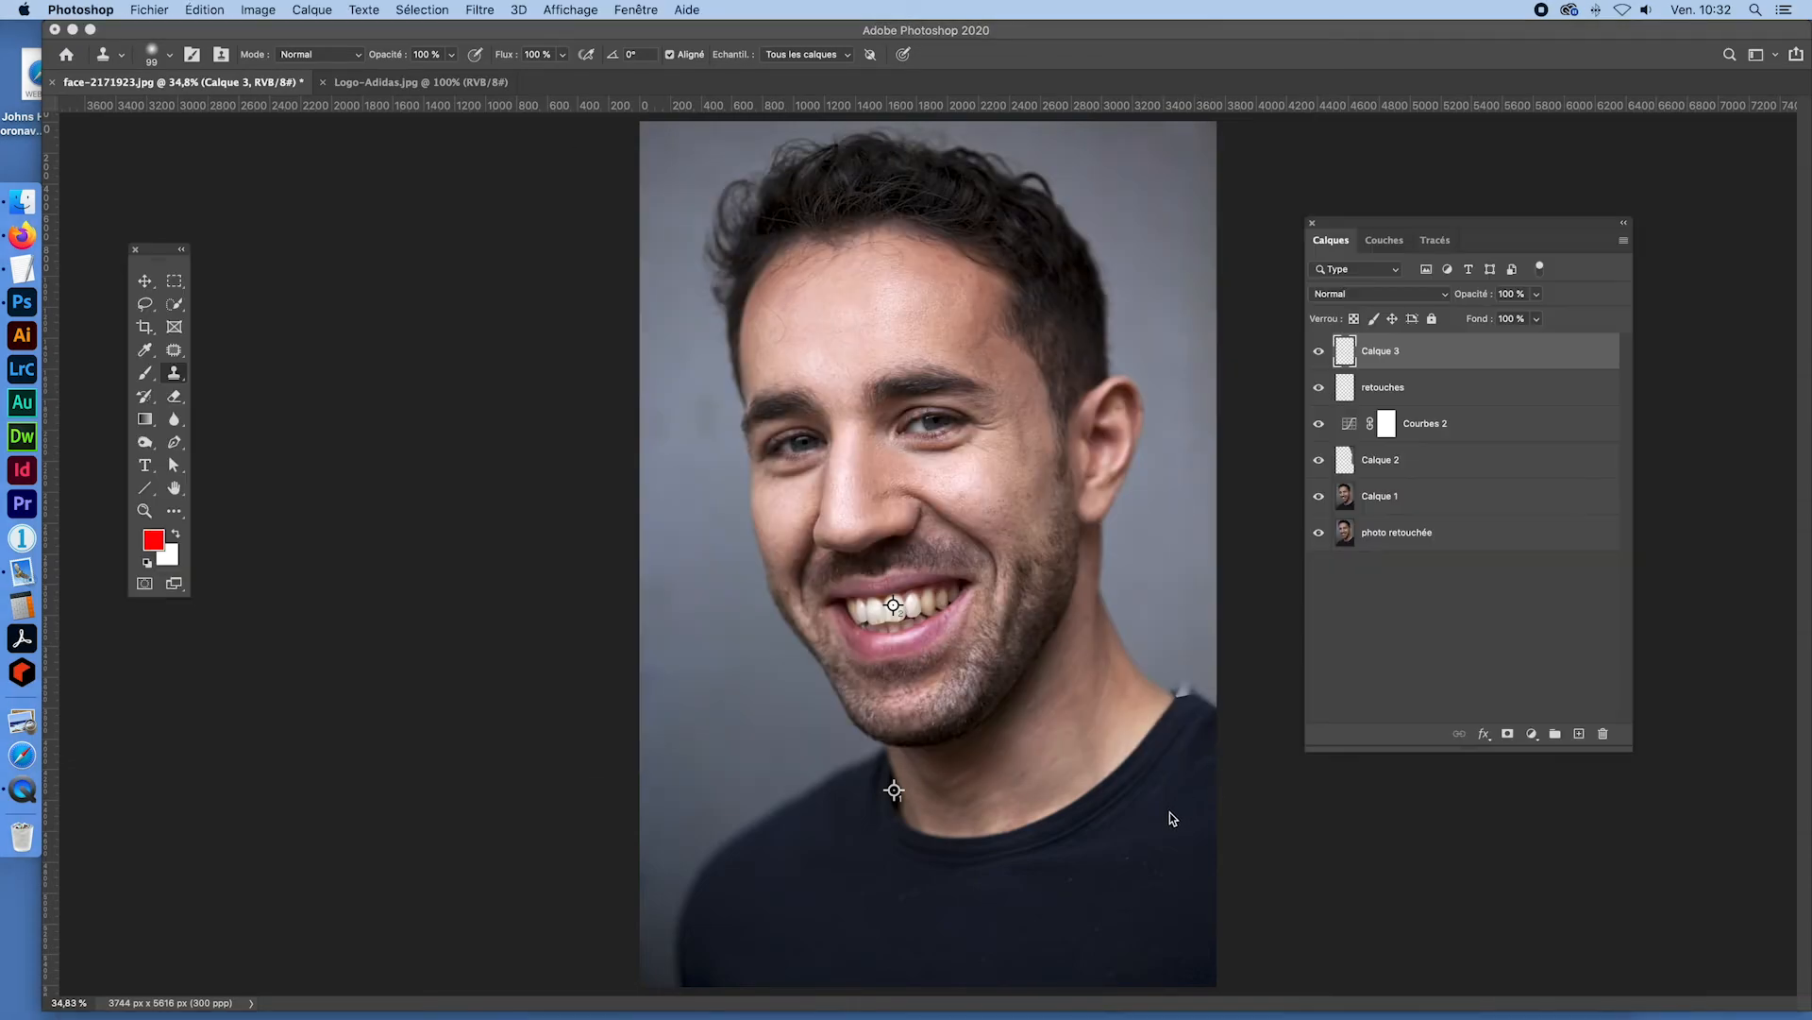
{"action": "key", "text": "super+space"}
{"action": "left_click_drag", "start_coordinate": [1197, 694], "coordinate": [1294, 737]}
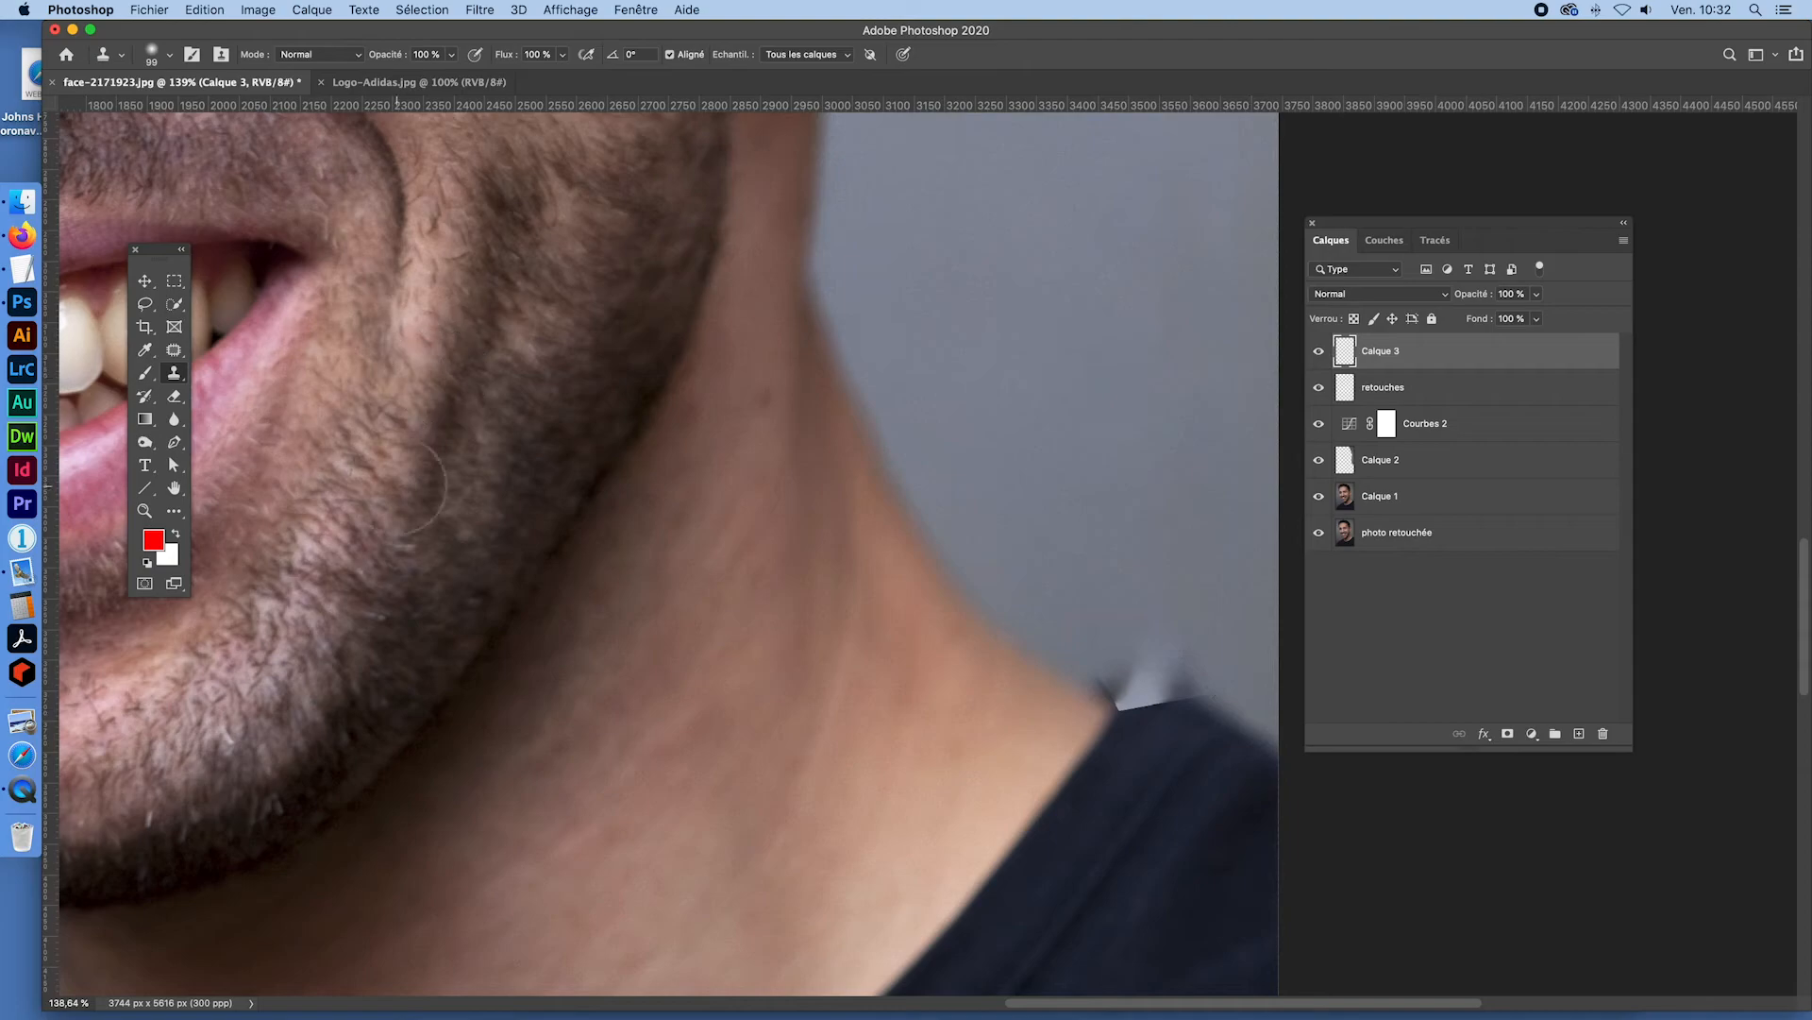
- Reset the rotation angle of the clone source to 0 degrees and close its settings
{"action": "left_click", "coordinate": [622, 11]}
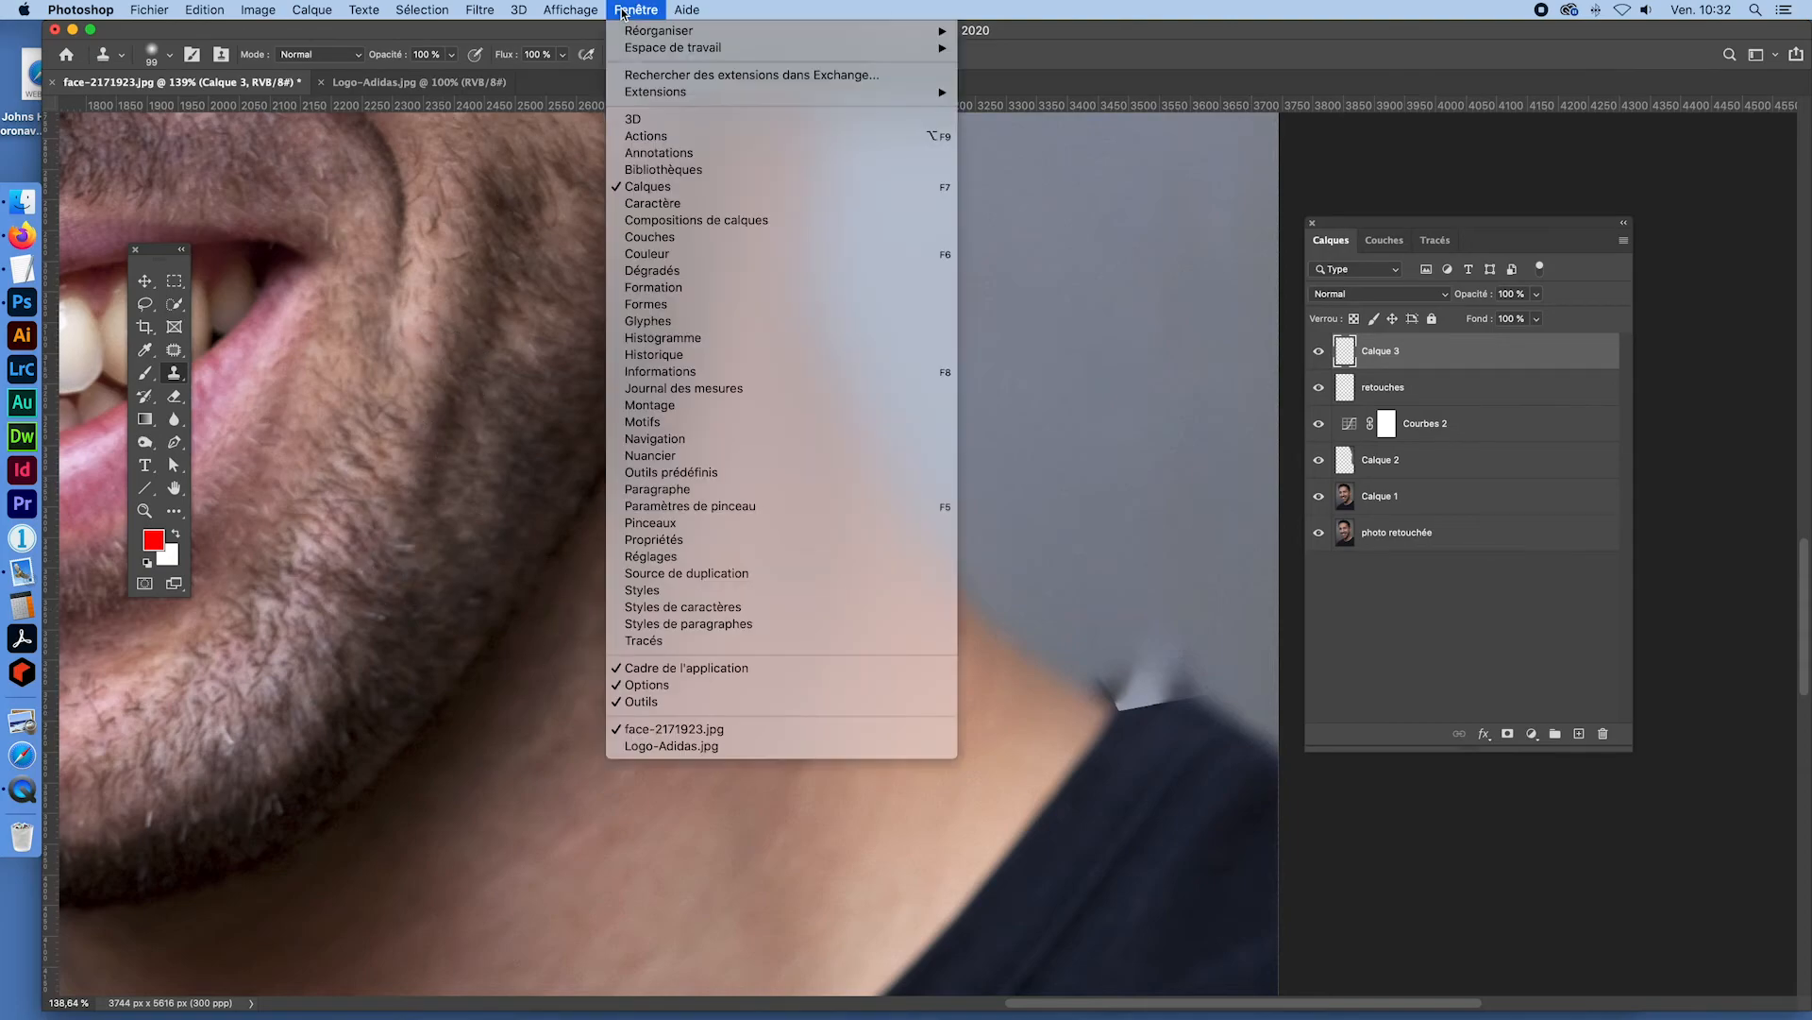
{"action": "left_click", "coordinate": [651, 573]}
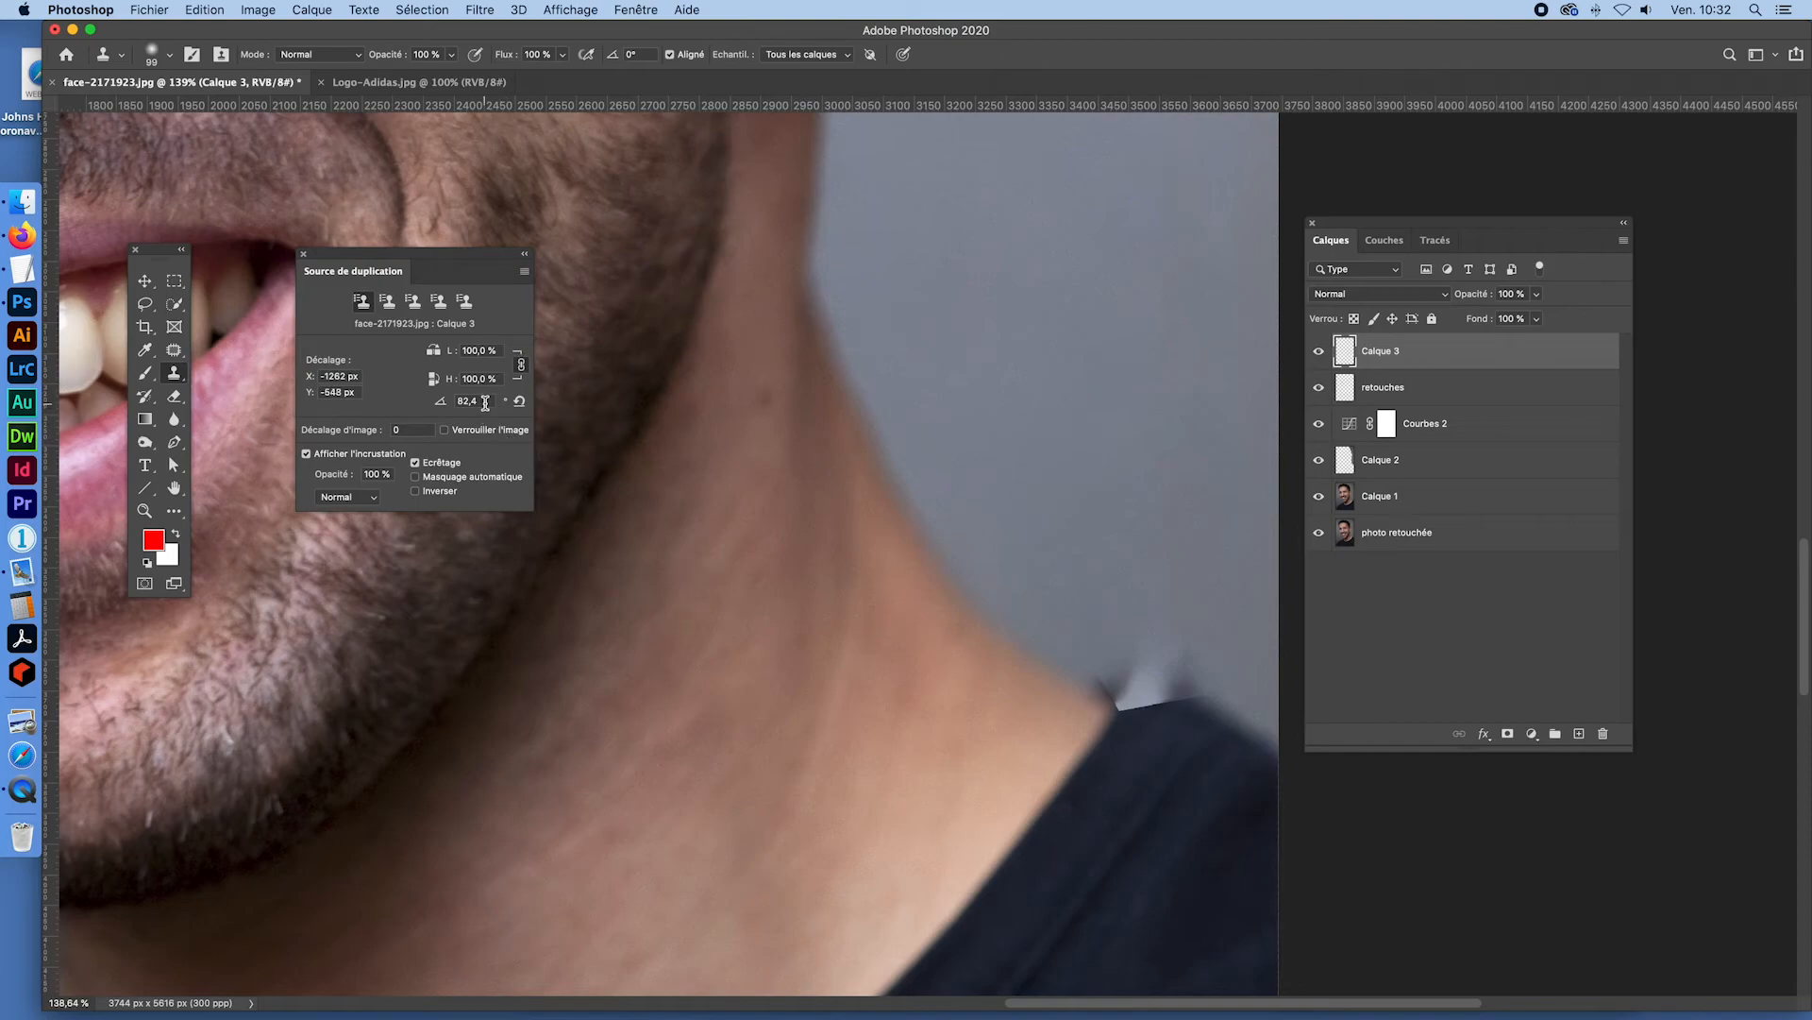
{"action": "left_click_drag", "start_coordinate": [481, 402], "coordinate": [451, 402]}
{"action": "type", "text": "0"}
{"action": "left_click", "coordinate": [303, 253]}
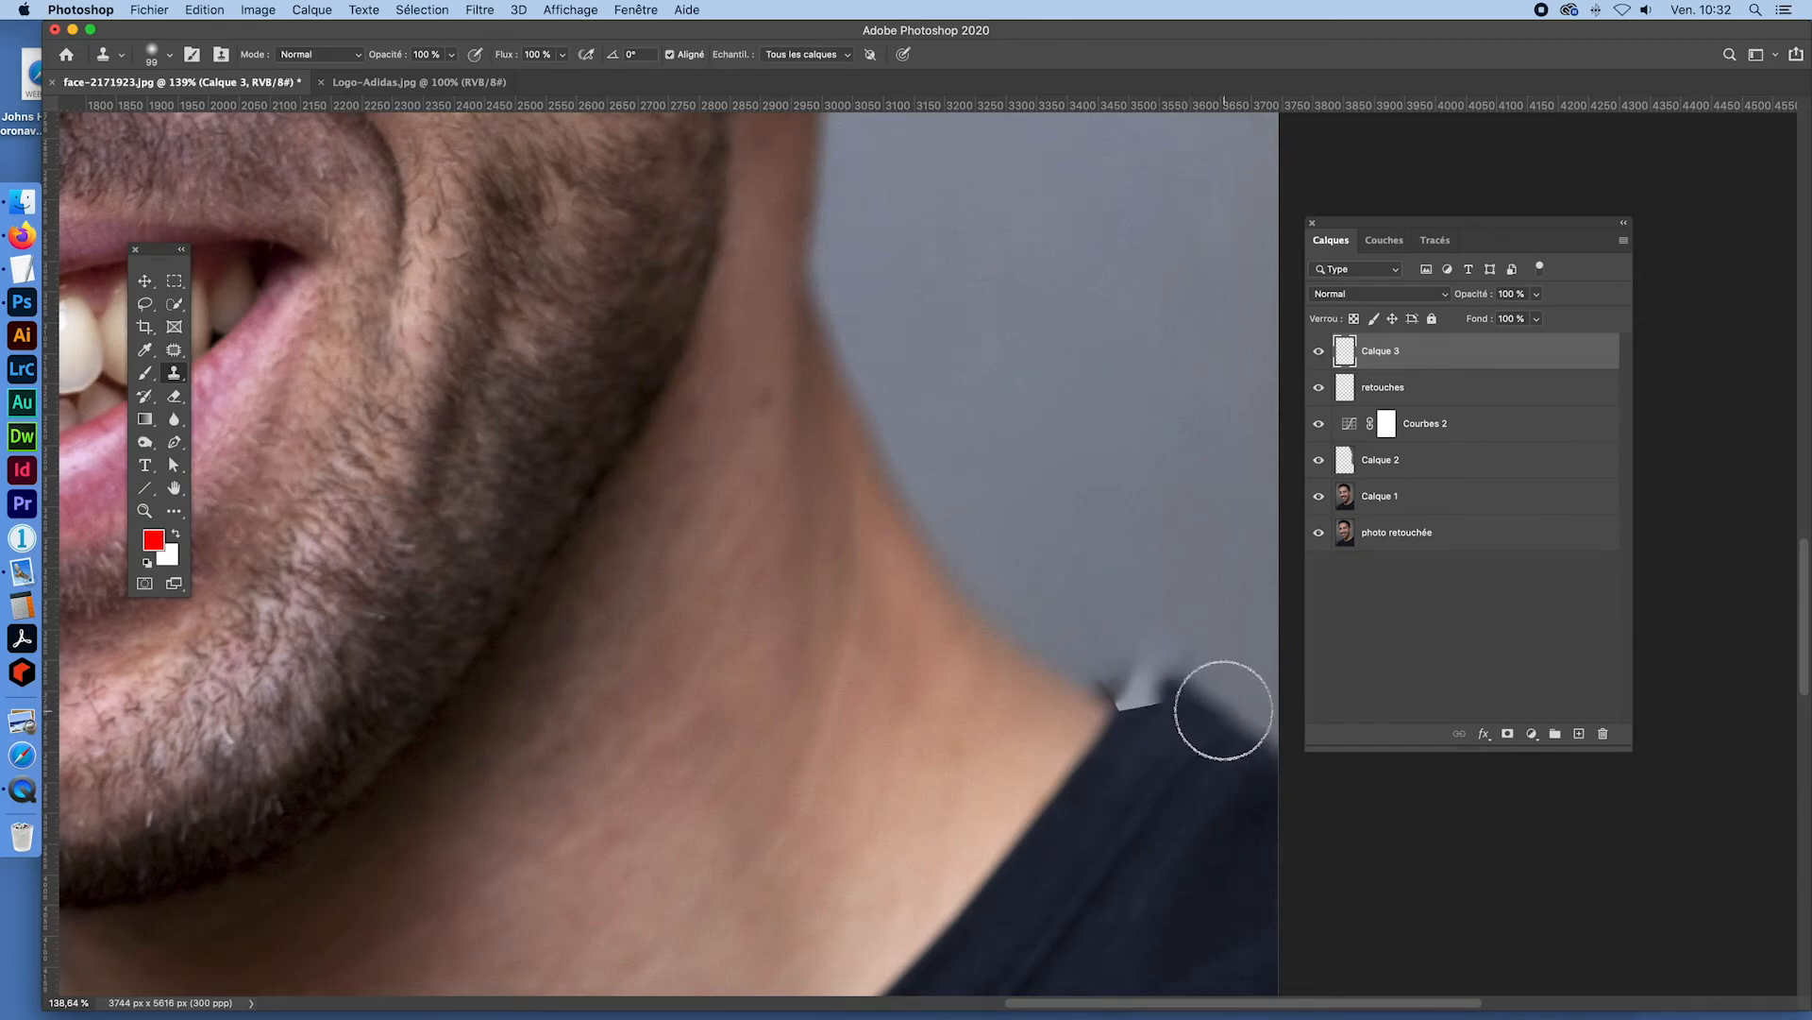
- Repair the damaged shirt edge at the shoulder on Calque 3 with the Clone Stamp, finishing with a 41 px brush
{"action": "left_click", "coordinate": [1225, 708], "text": "alt"}
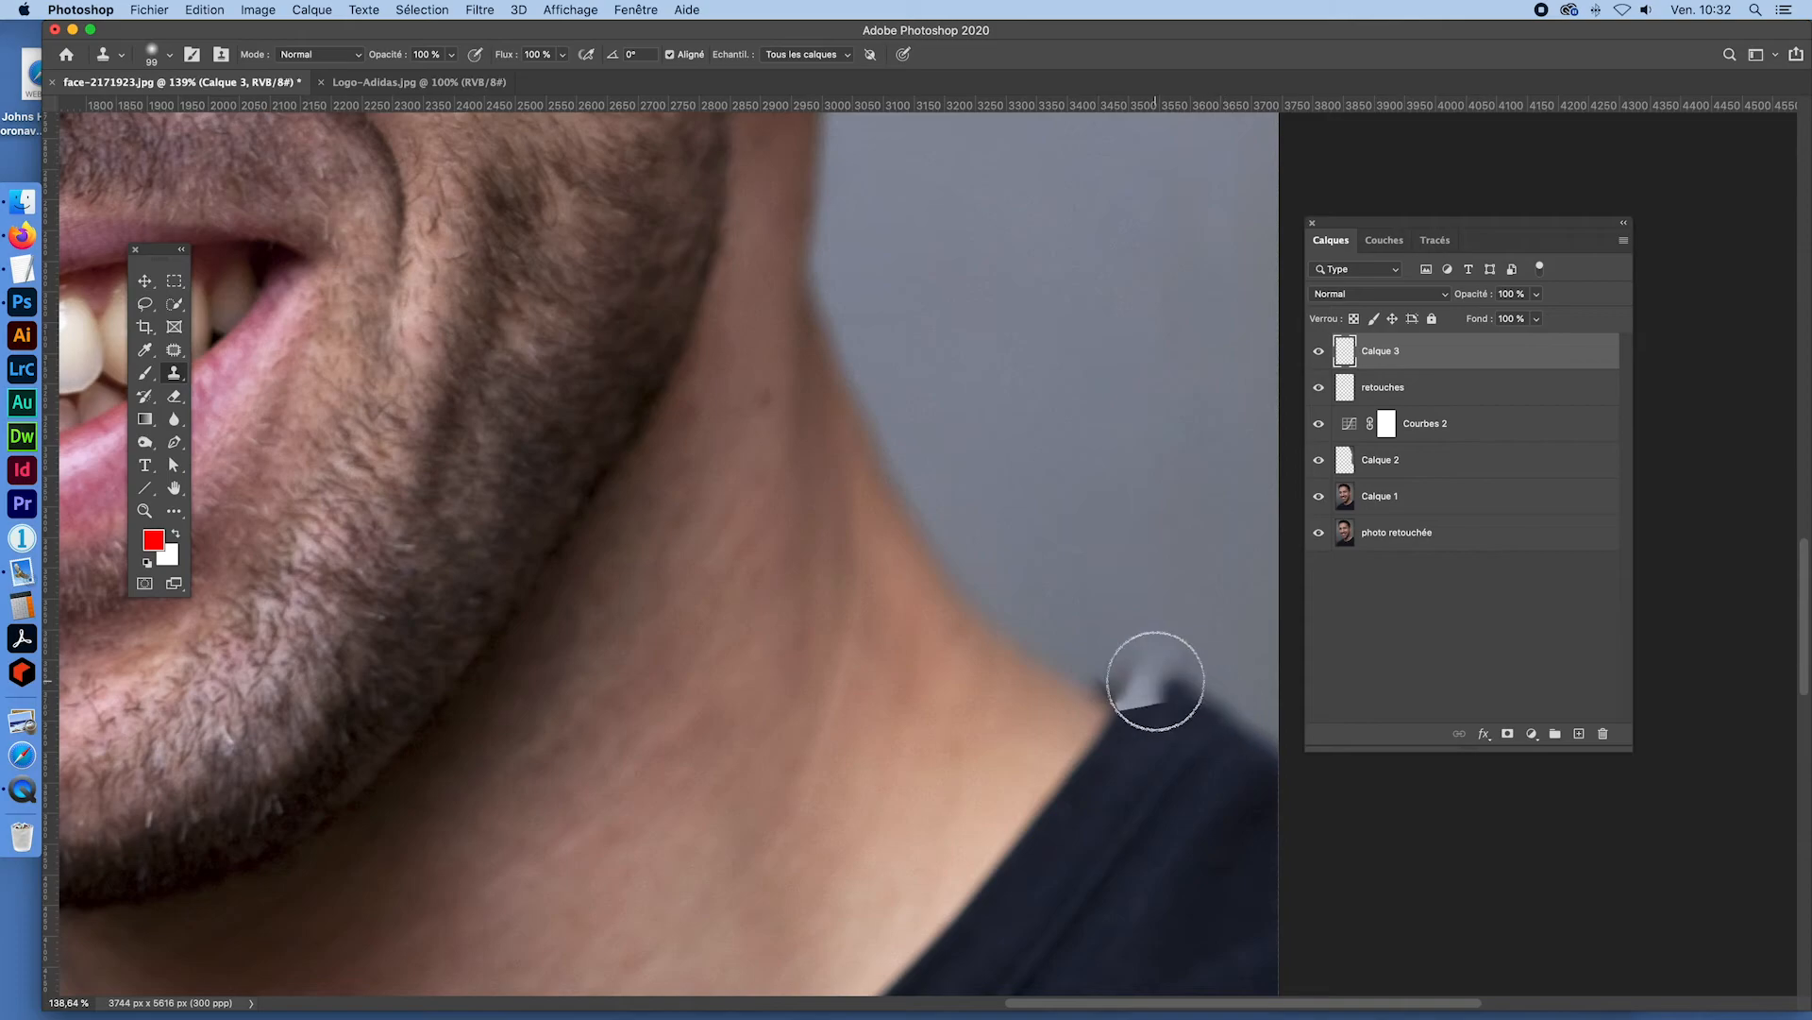
{"action": "left_click_drag", "start_coordinate": [1153, 688], "coordinate": [1157, 688]}
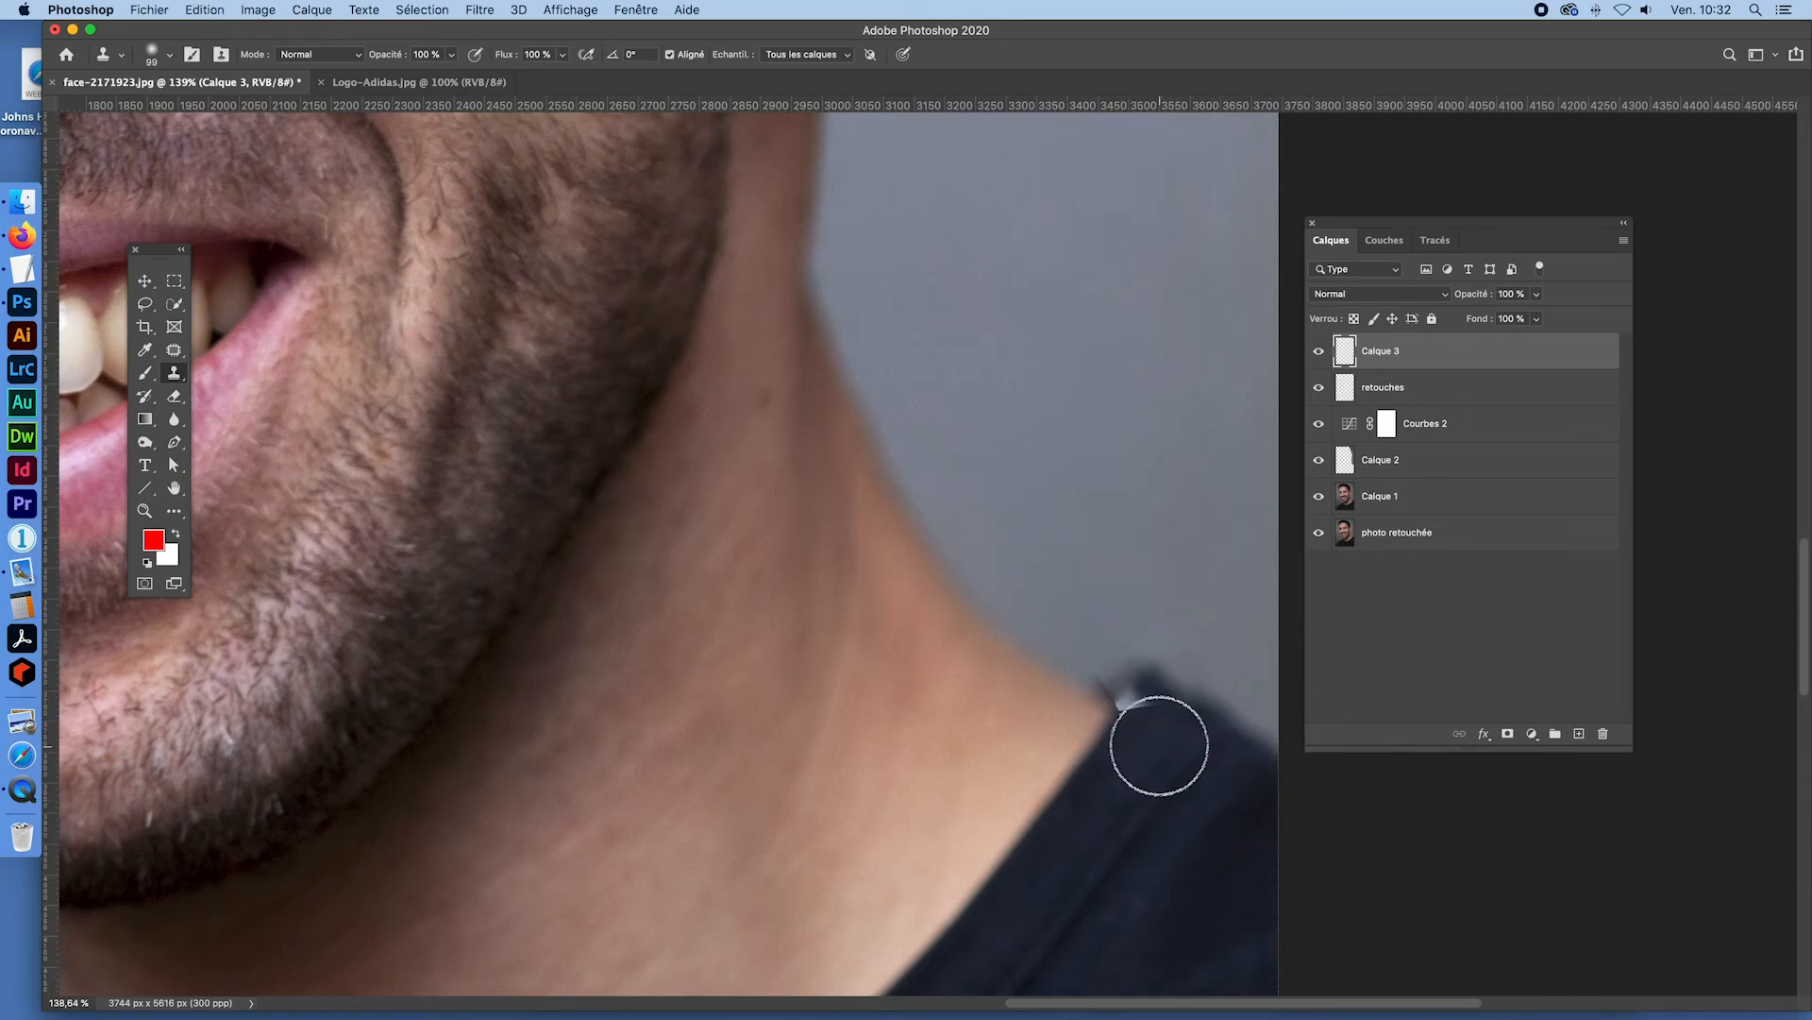
{"action": "left_click_drag", "start_coordinate": [1159, 746], "coordinate": [1106, 746]}
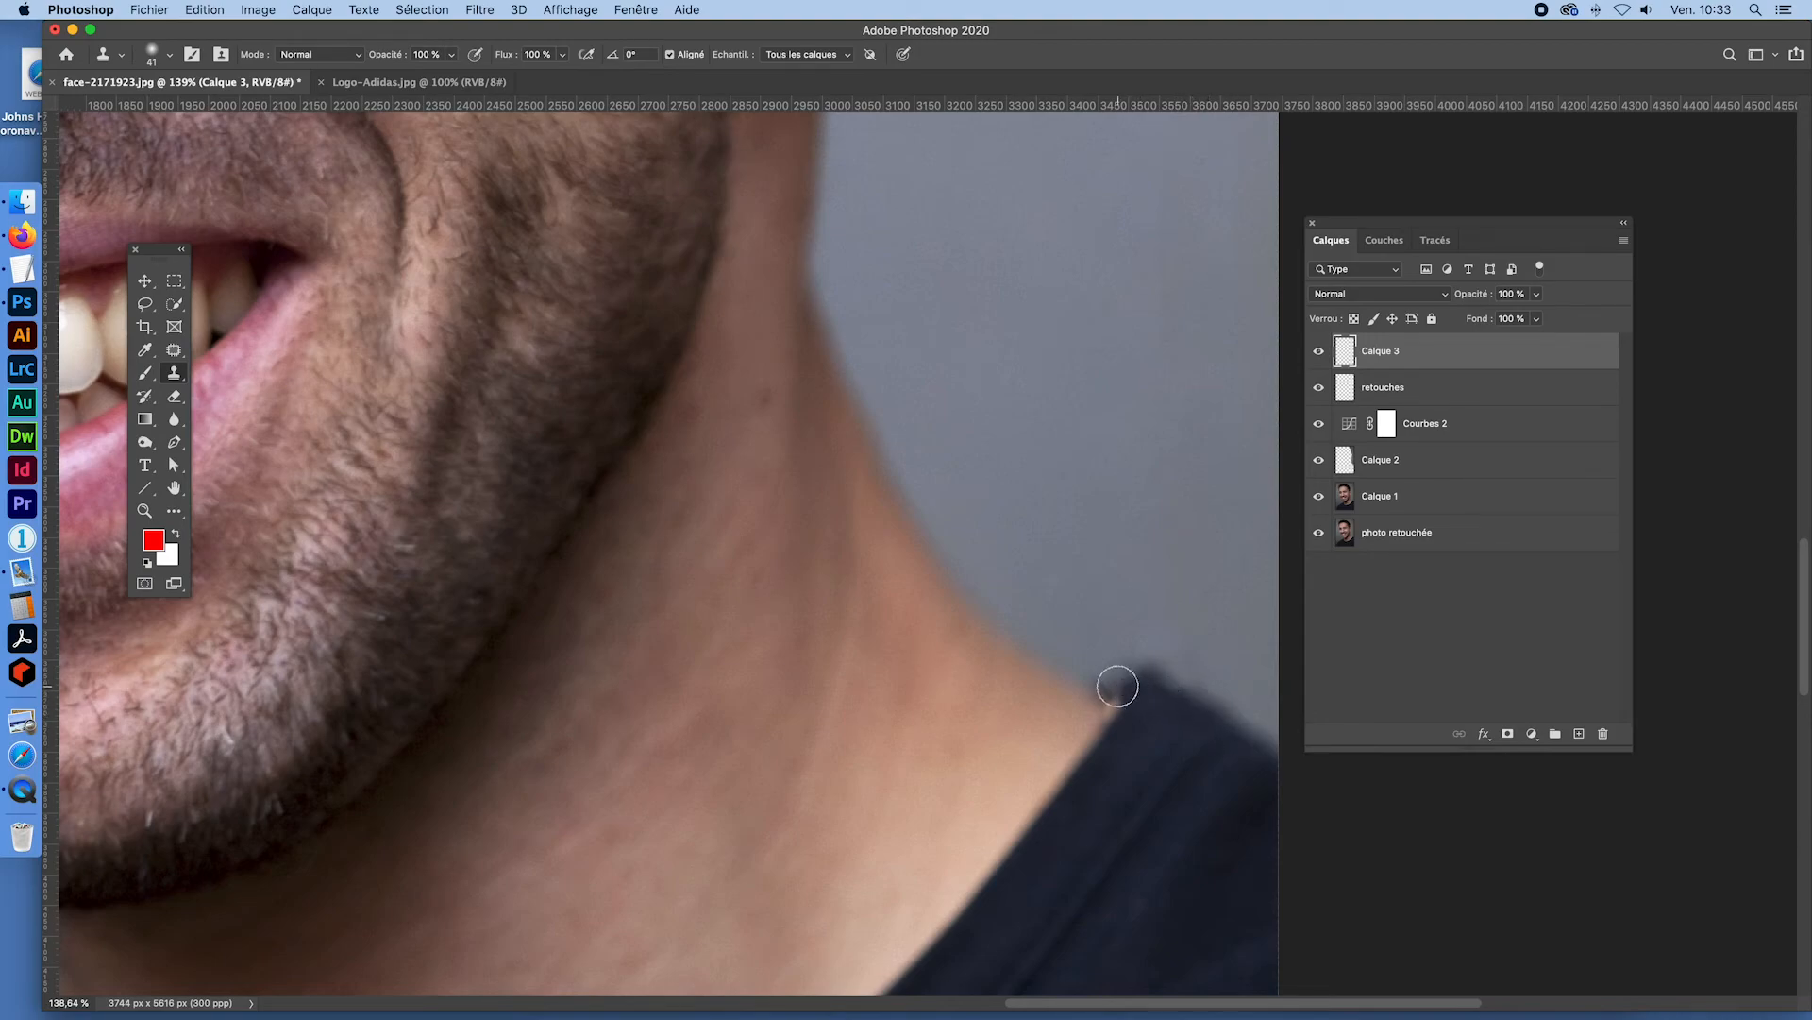
{"action": "left_click_drag", "start_coordinate": [1118, 686], "coordinate": [1120, 694]}
{"action": "left_click", "coordinate": [1136, 694], "text": "alt"}
{"action": "left_click_drag", "start_coordinate": [1124, 684], "coordinate": [1141, 680]}
{"action": "key", "text": "super+0"}
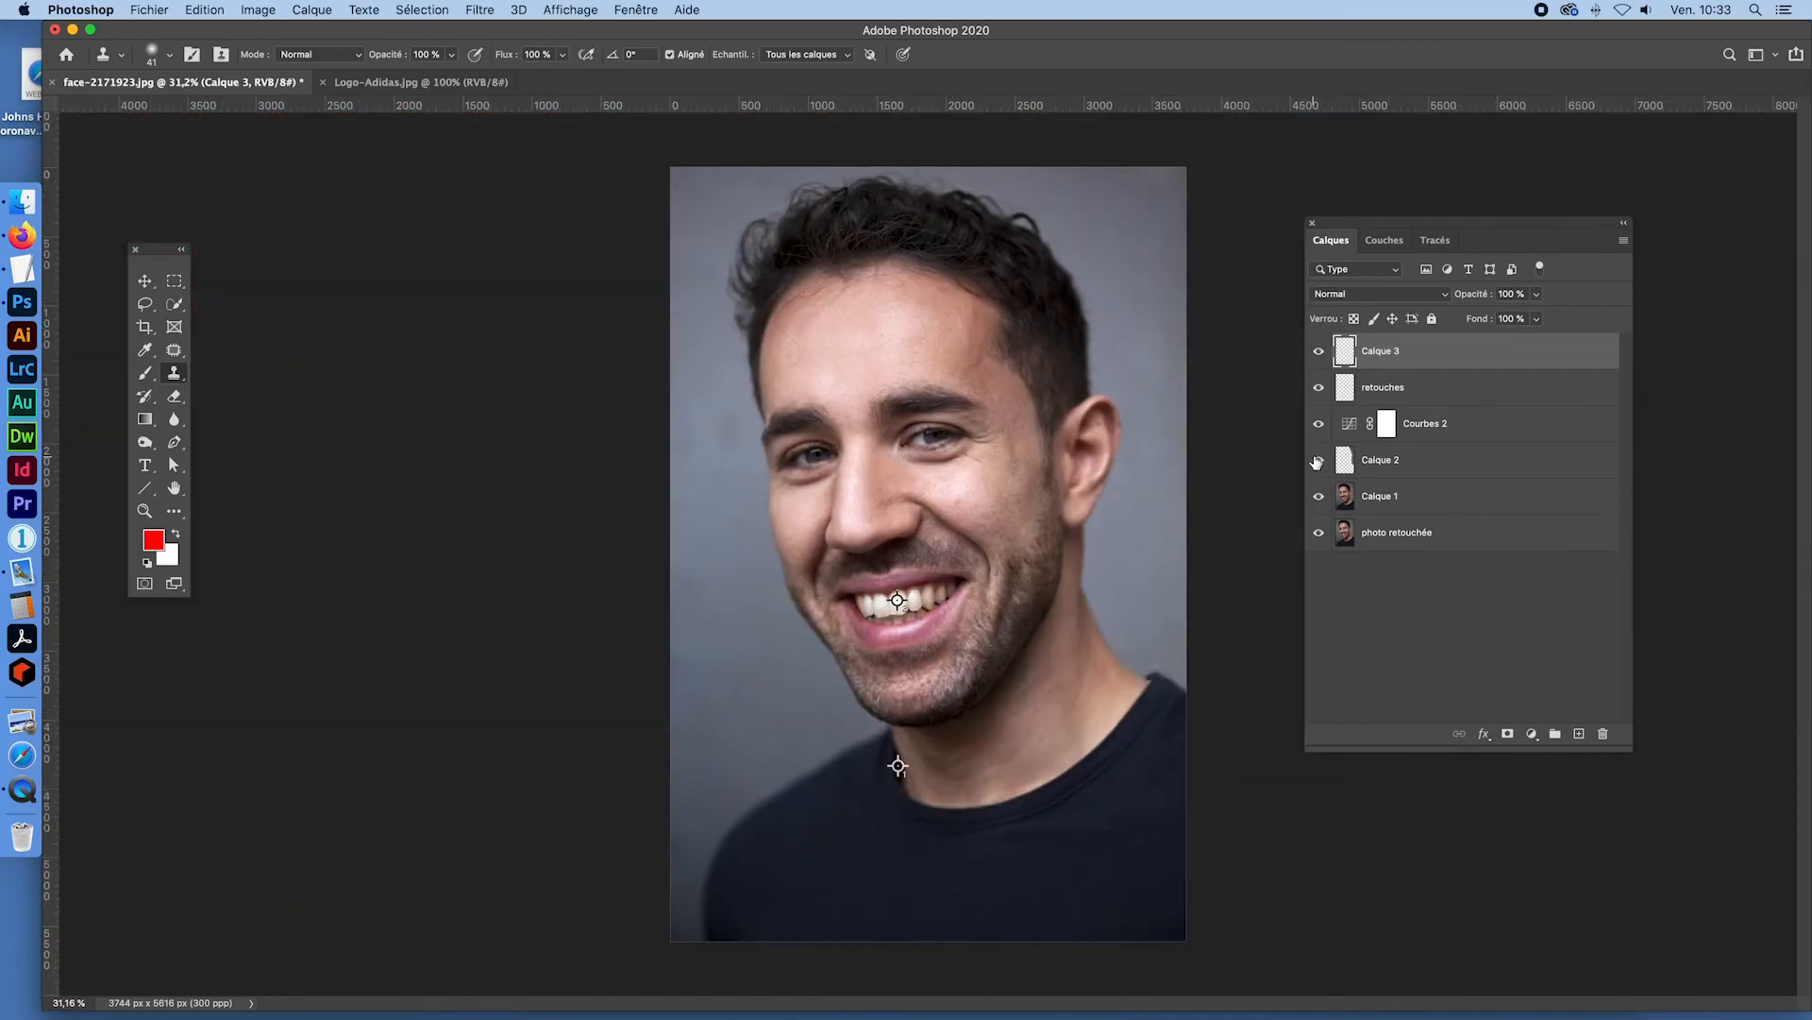
- Toggle the visibility of Calque 2 to compare the background with and without the retouch
{"action": "left_click", "coordinate": [1320, 459]}
{"action": "left_click", "coordinate": [1320, 460]}
{"action": "left_click", "coordinate": [1320, 460]}
{"action": "left_click", "coordinate": [1319, 460]}
- Remove the two colour sampler markers on the teeth and near the collar with the Echantillonnage de couleur tool
{"action": "left_click", "coordinate": [145, 350]}
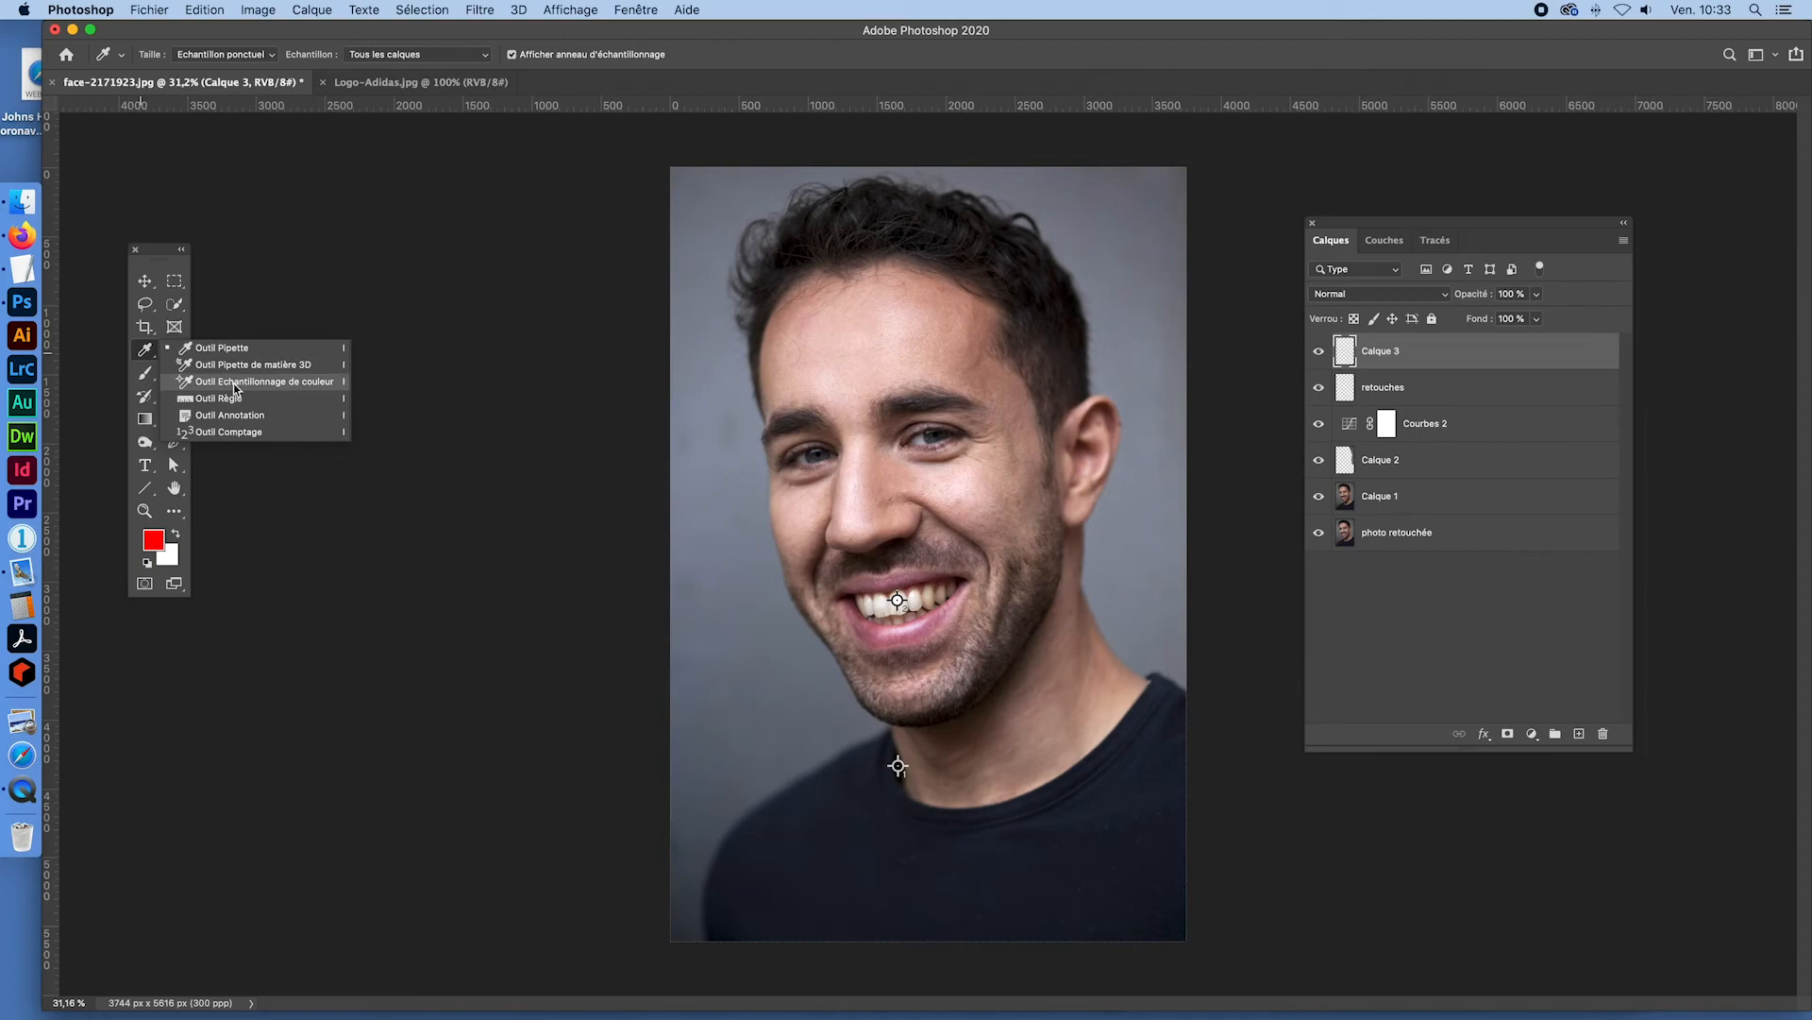
{"action": "left_click", "coordinate": [234, 383]}
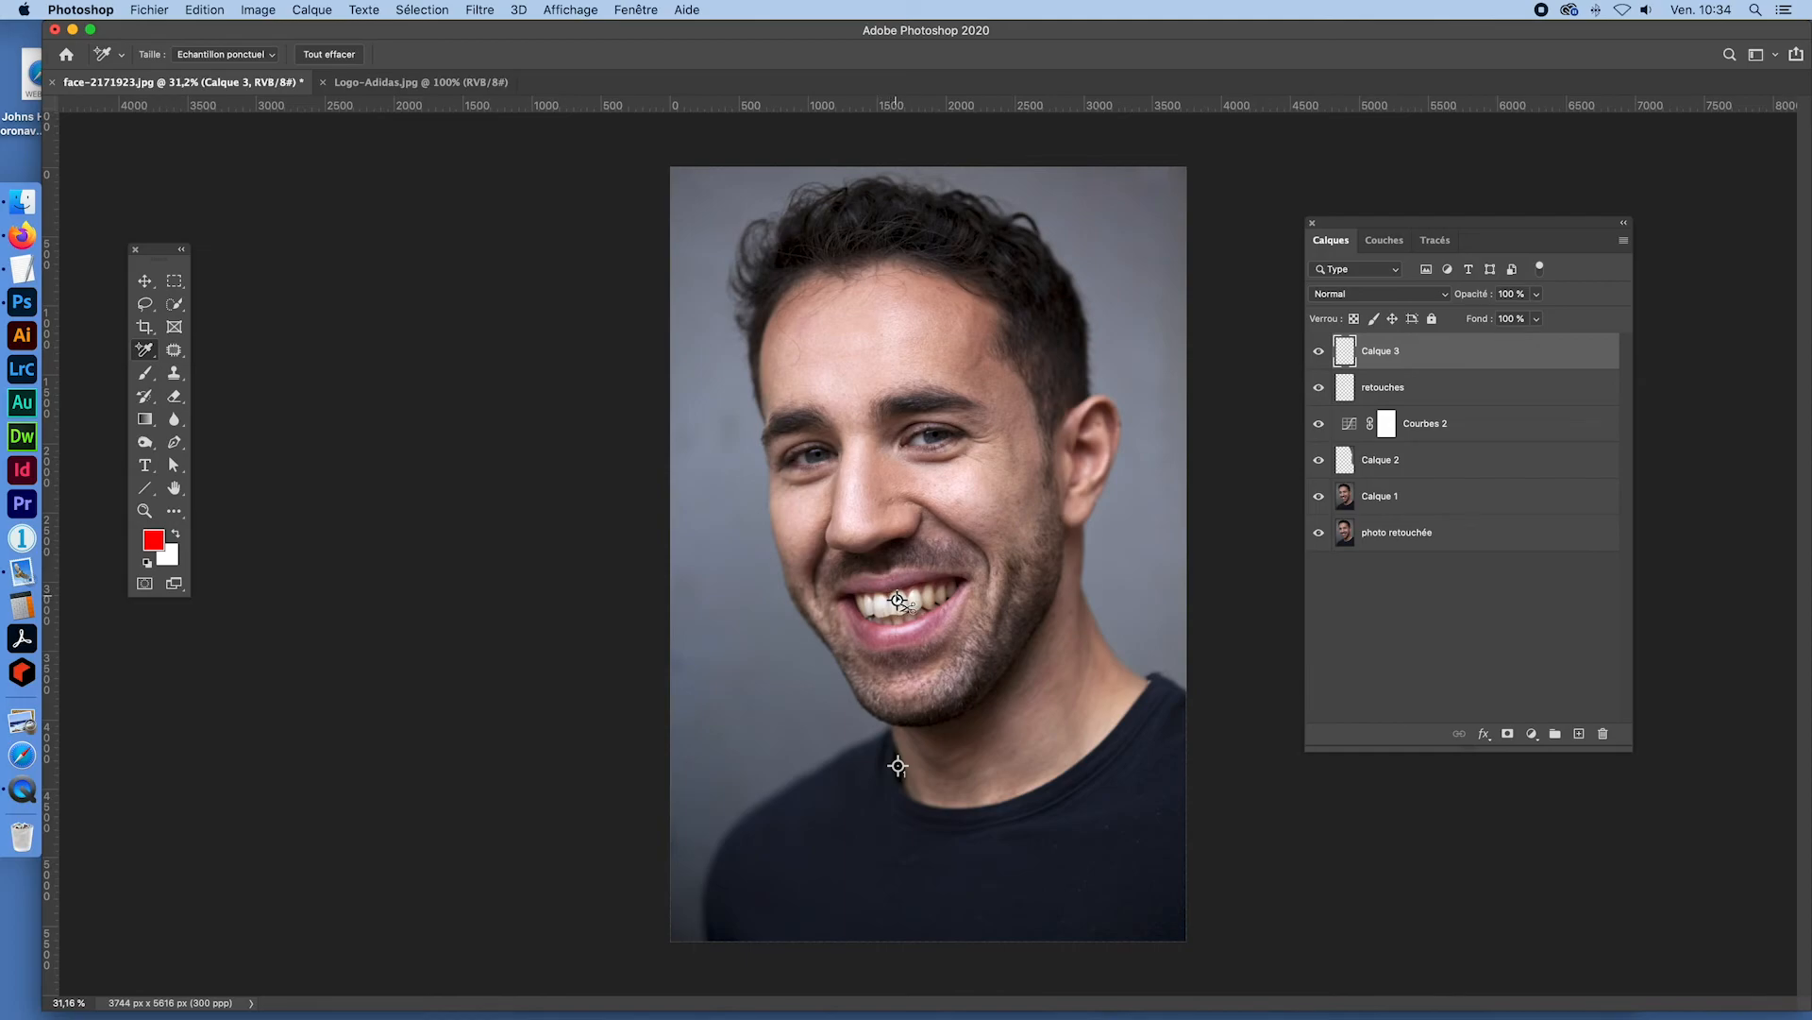
{"action": "left_click", "coordinate": [896, 599], "text": "alt"}
{"action": "left_click", "coordinate": [899, 766], "text": "alt"}
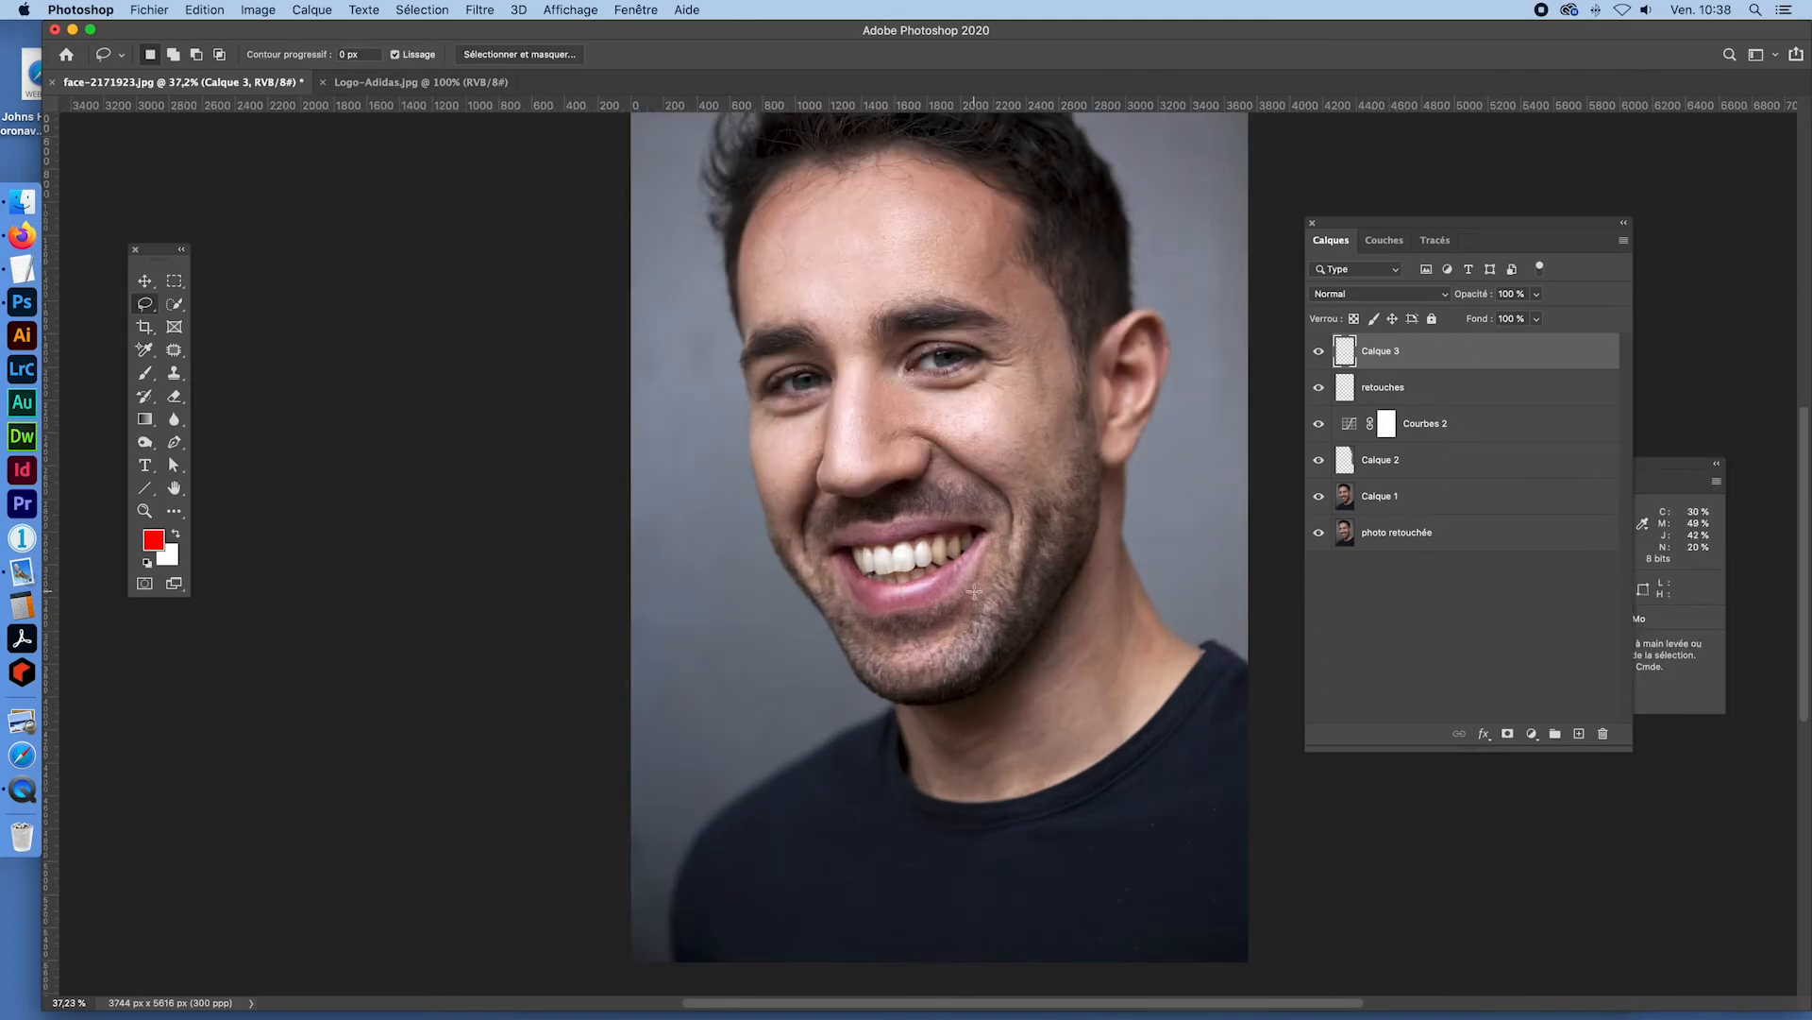
{"action": "key", "text": "super+space"}
{"action": "left_click_drag", "start_coordinate": [977, 545], "coordinate": [999, 571]}
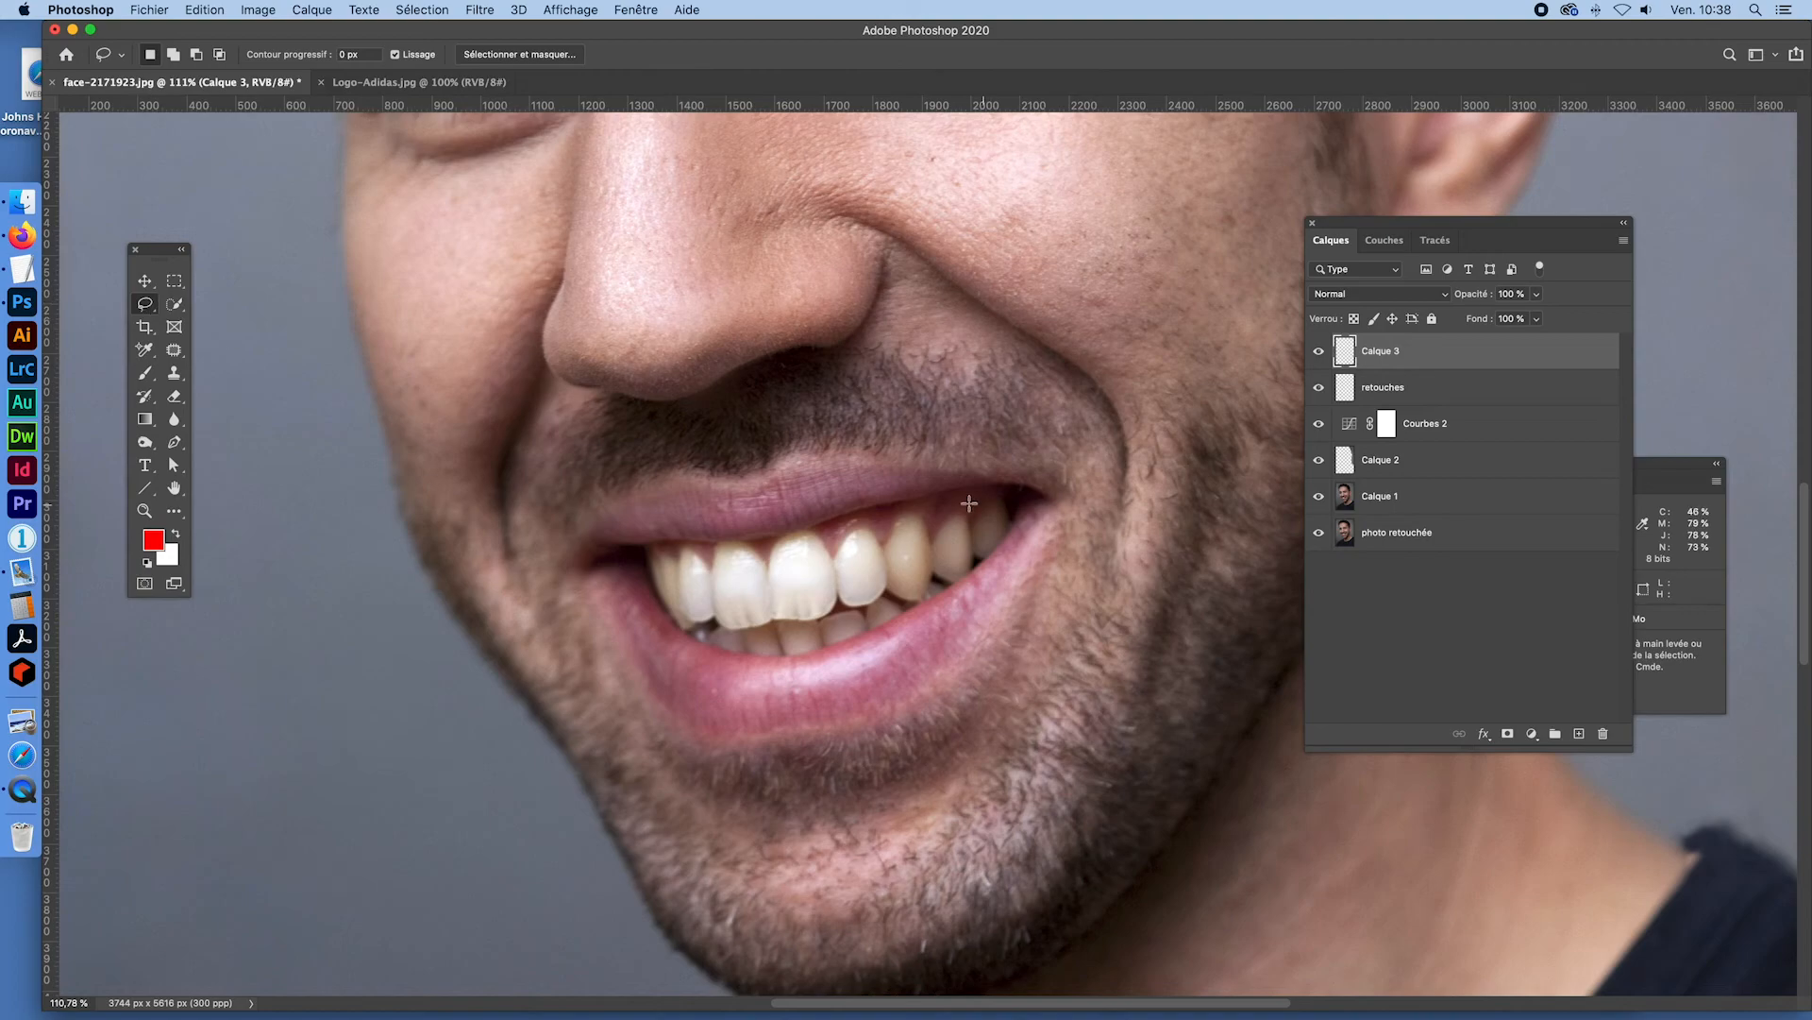
{"action": "mouse_move", "coordinate": [1017, 494]}
{"action": "left_mouse_down"}
{"action": "mouse_move", "coordinate": [700, 520]}
{"action": "mouse_move", "coordinate": [630, 552]}
{"action": "mouse_move", "coordinate": [658, 630]}
{"action": "mouse_move", "coordinate": [746, 666]}
{"action": "mouse_move", "coordinate": [937, 616]}
{"action": "mouse_move", "coordinate": [1019, 543]}
{"action": "mouse_move", "coordinate": [1035, 514]}
{"action": "mouse_move", "coordinate": [1017, 491]}
{"action": "left_mouse_up"}
{"action": "left_click", "coordinate": [1532, 733]}
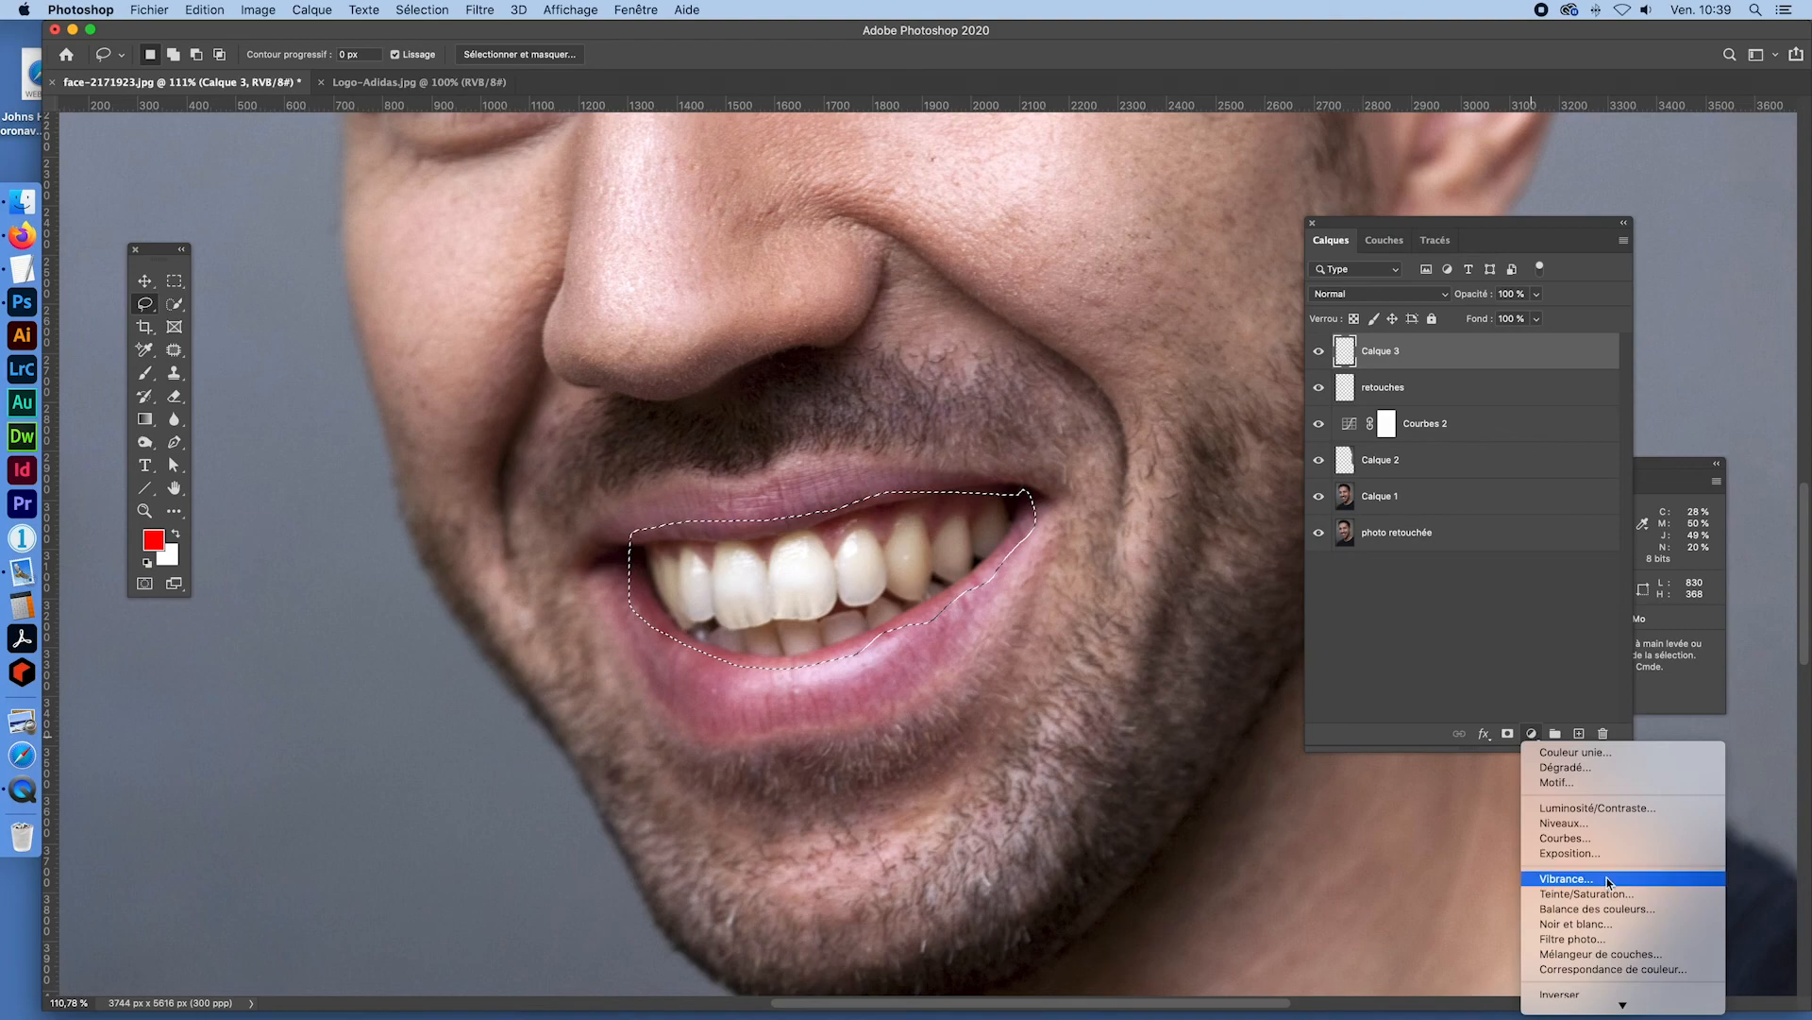
{"action": "left_click", "coordinate": [1568, 895]}
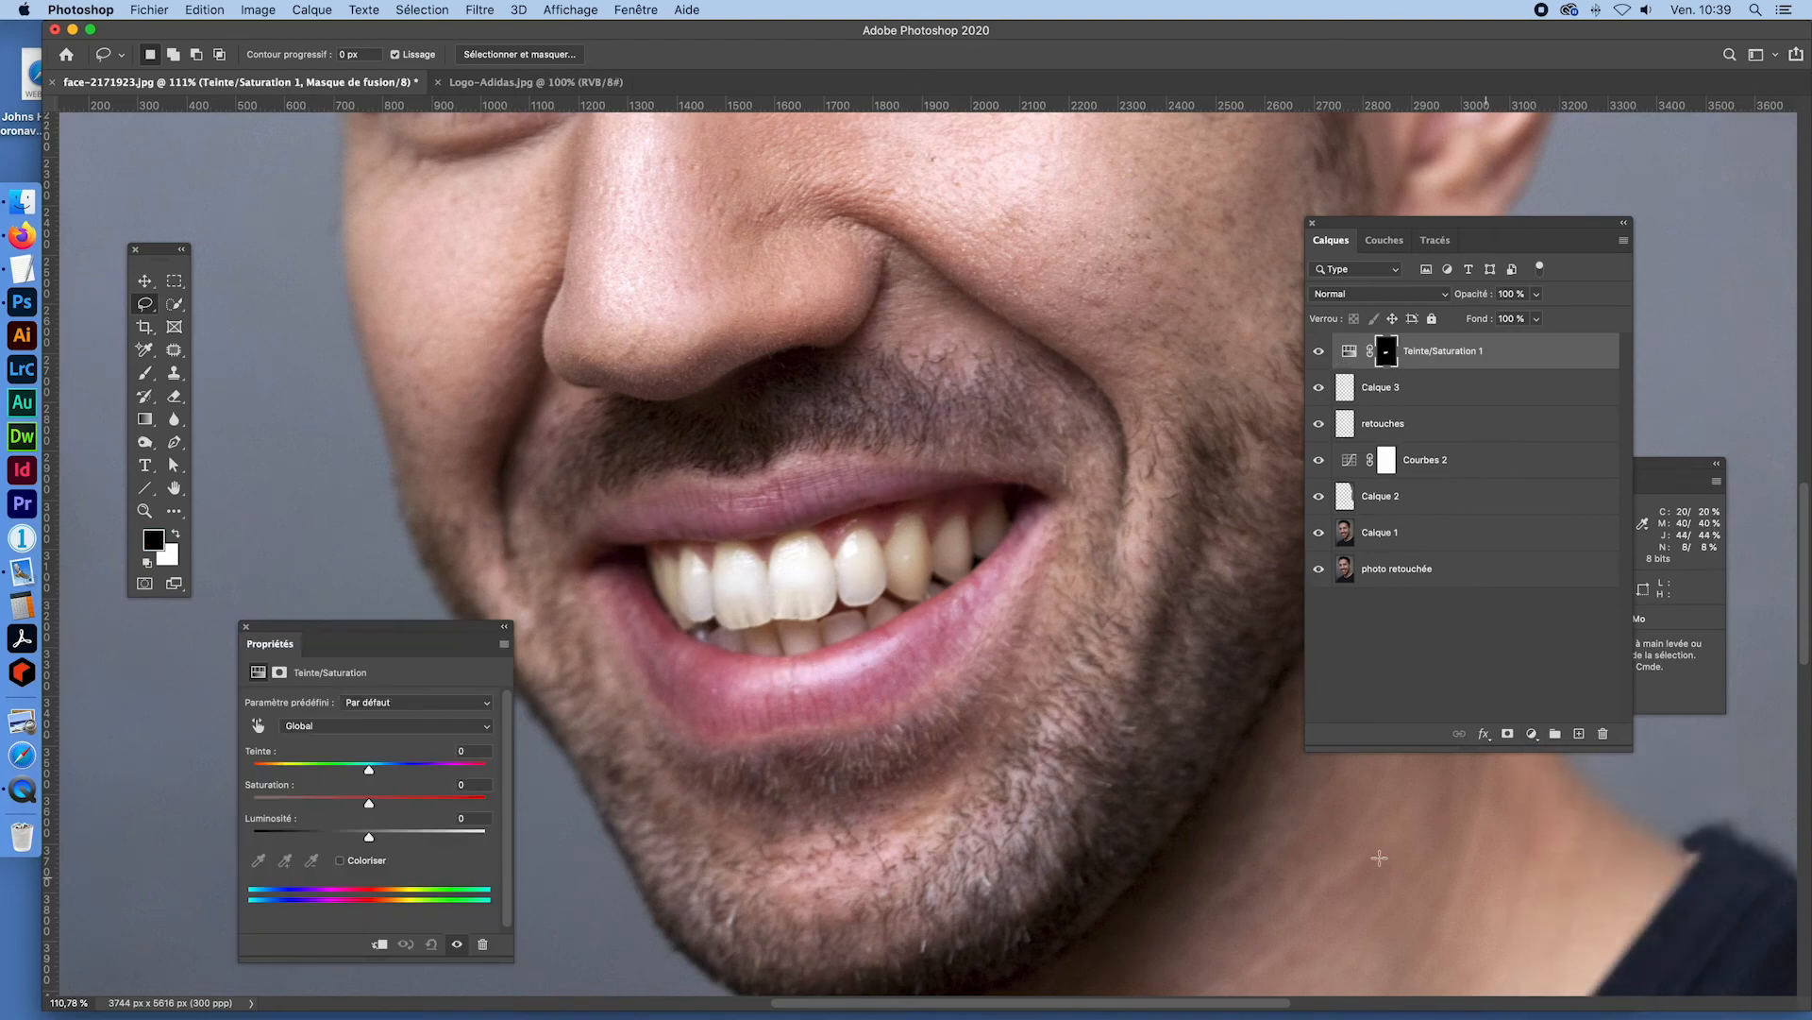
{"action": "left_click_drag", "start_coordinate": [354, 630], "coordinate": [295, 469]}
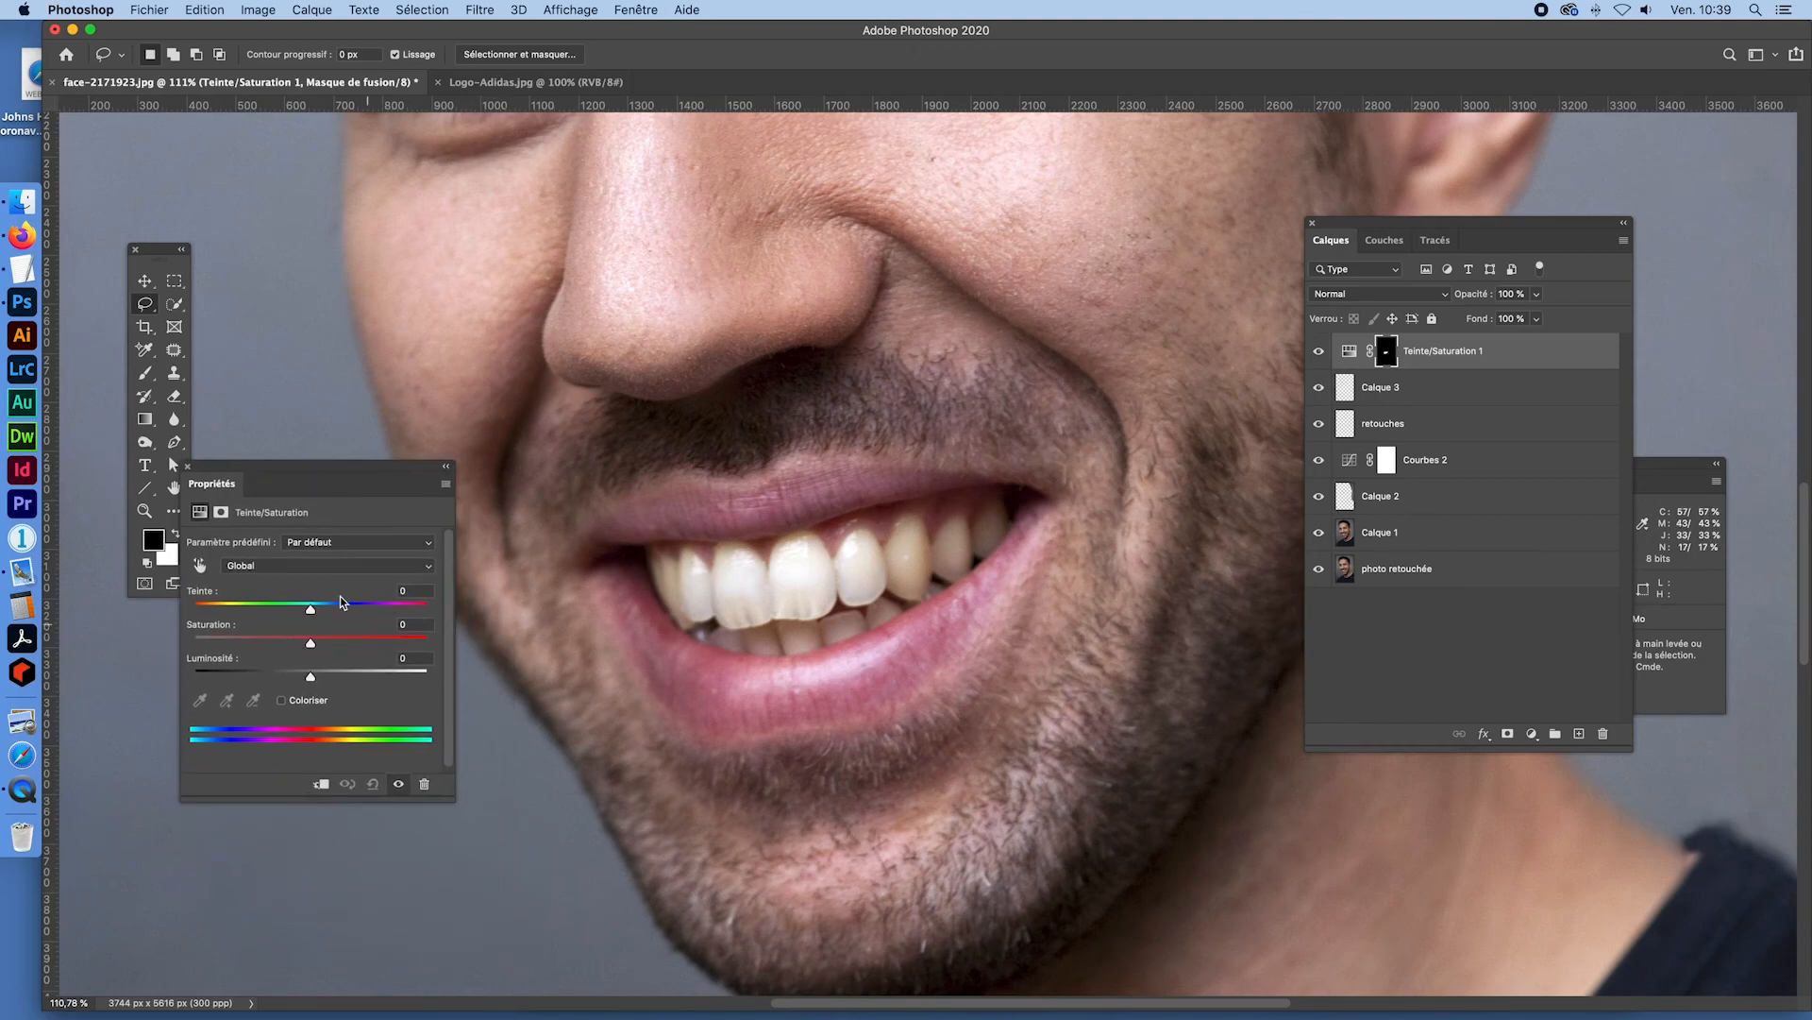
{"action": "left_click_drag", "start_coordinate": [173, 249], "coordinate": [88, 198]}
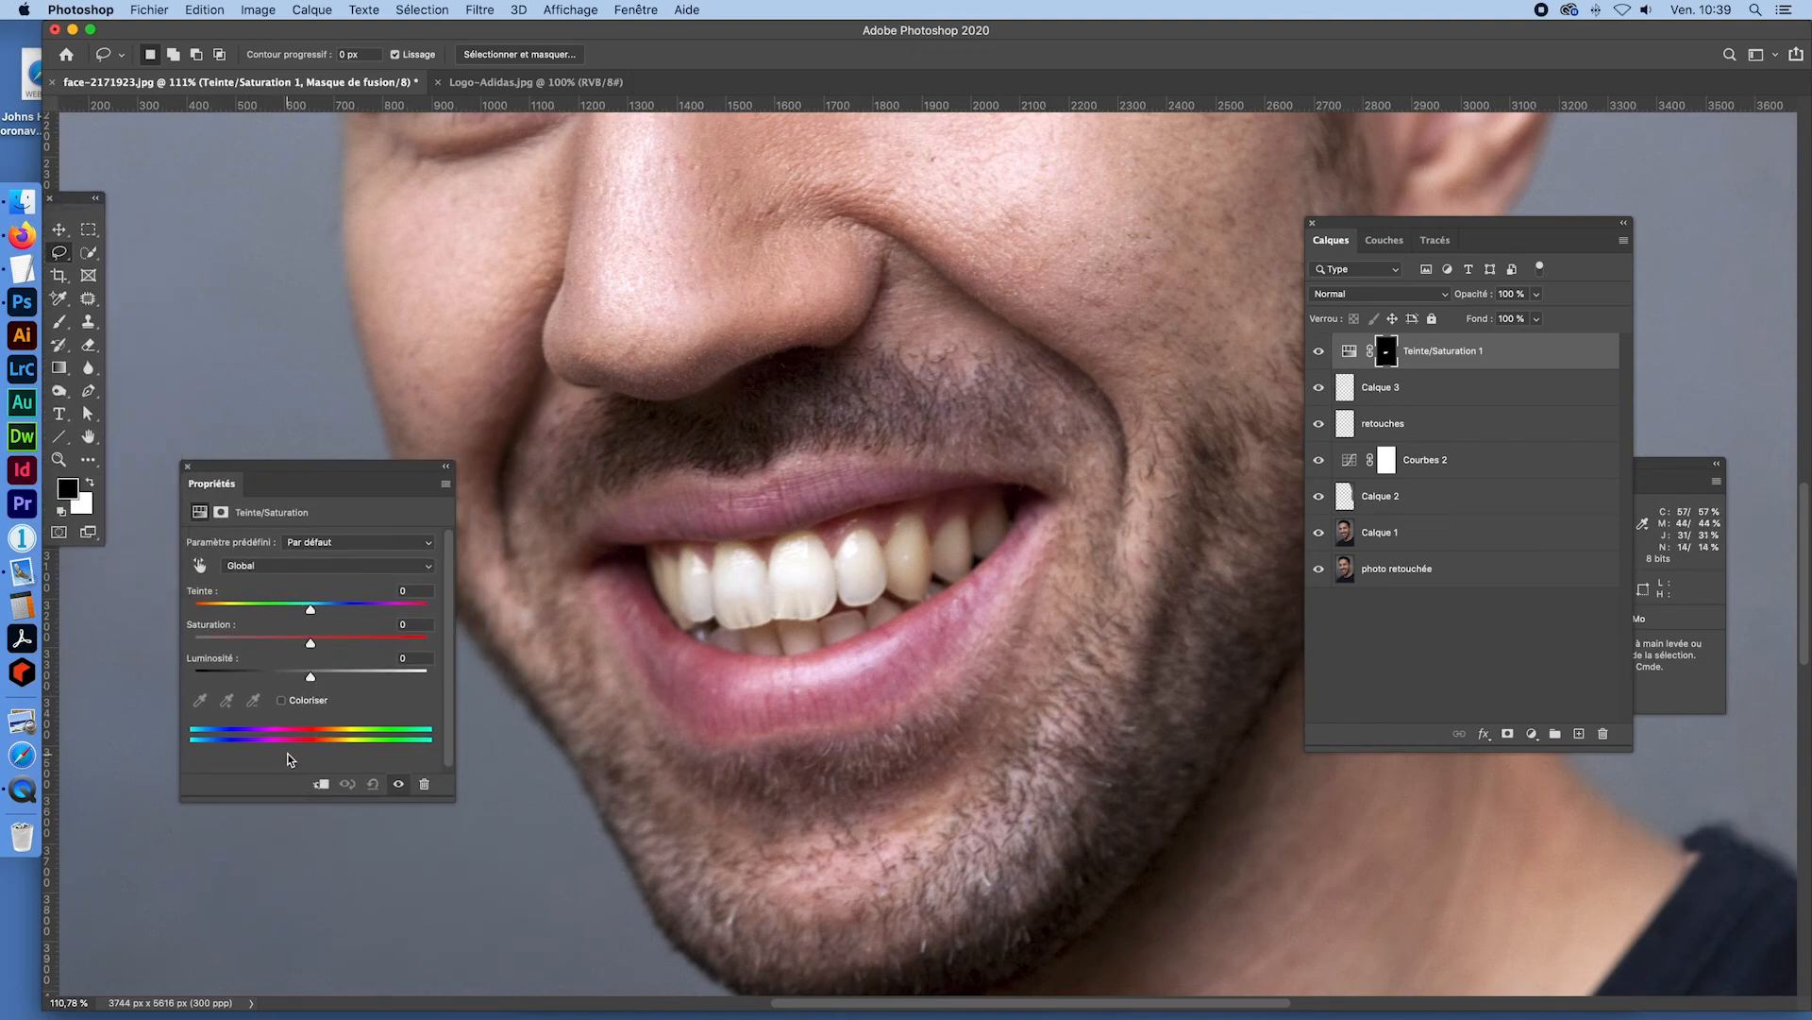
{"action": "left_click", "coordinate": [277, 568]}
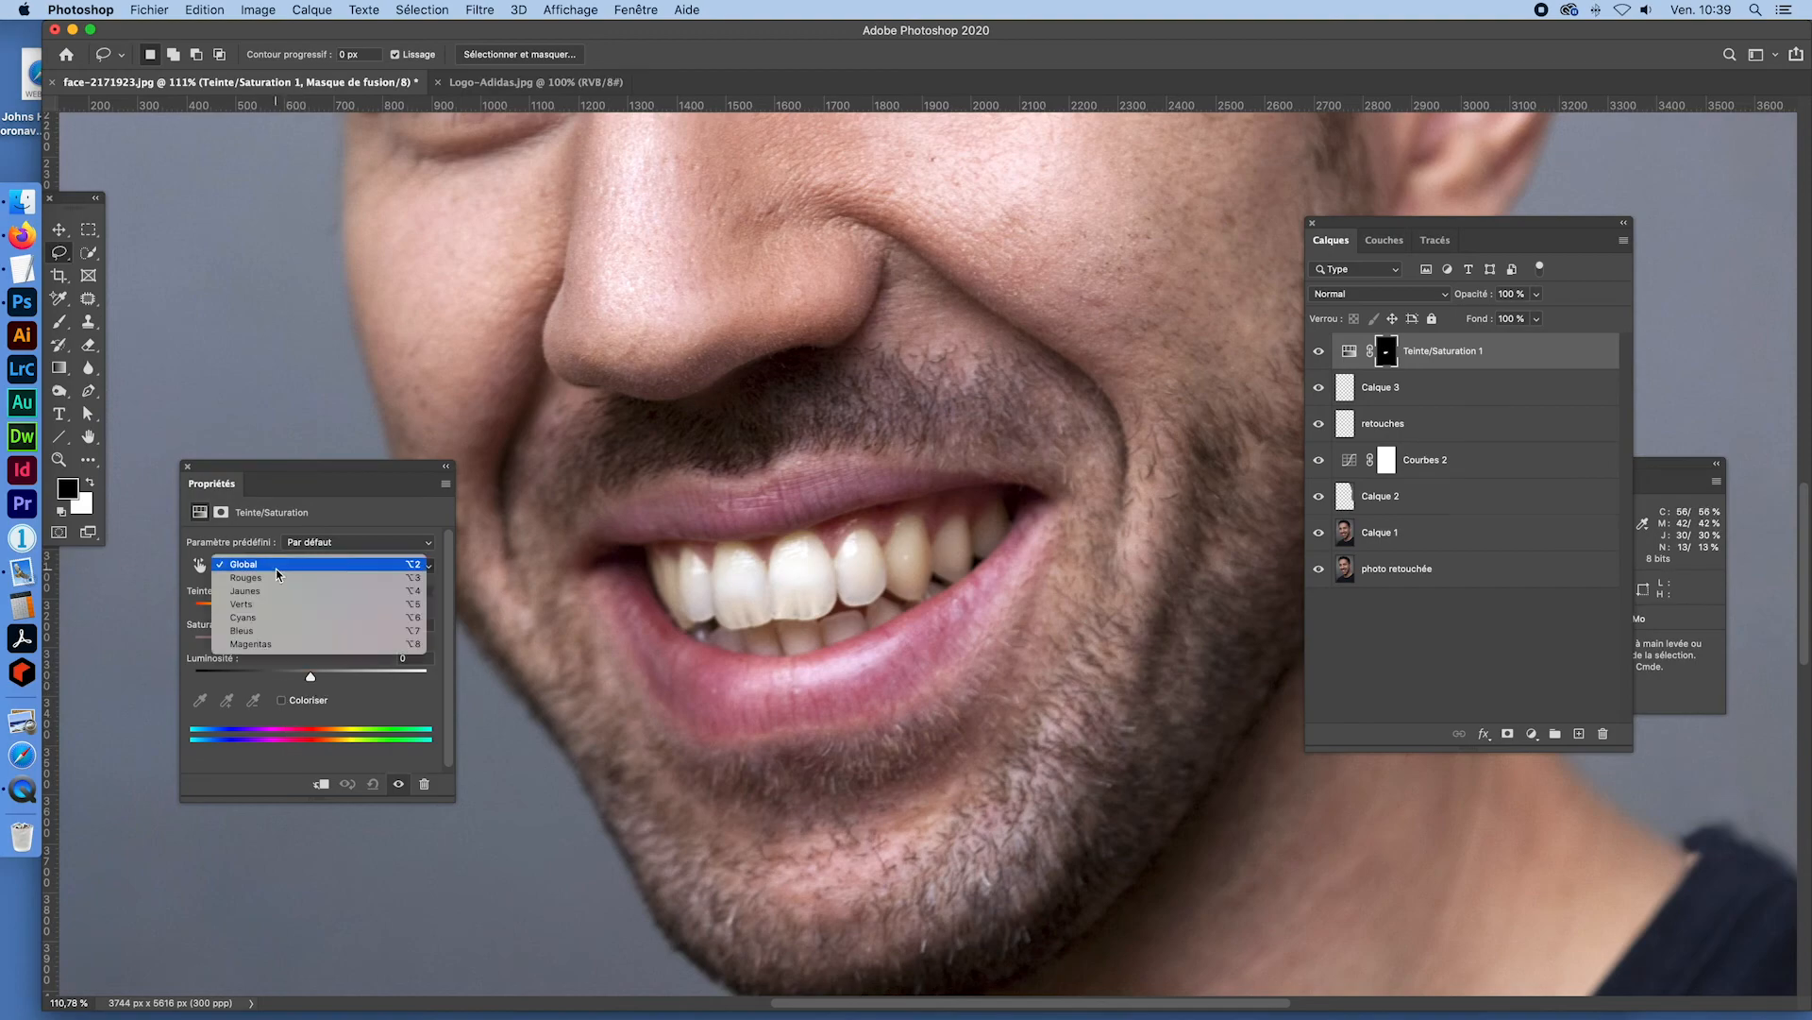
{"action": "left_click", "coordinate": [230, 592]}
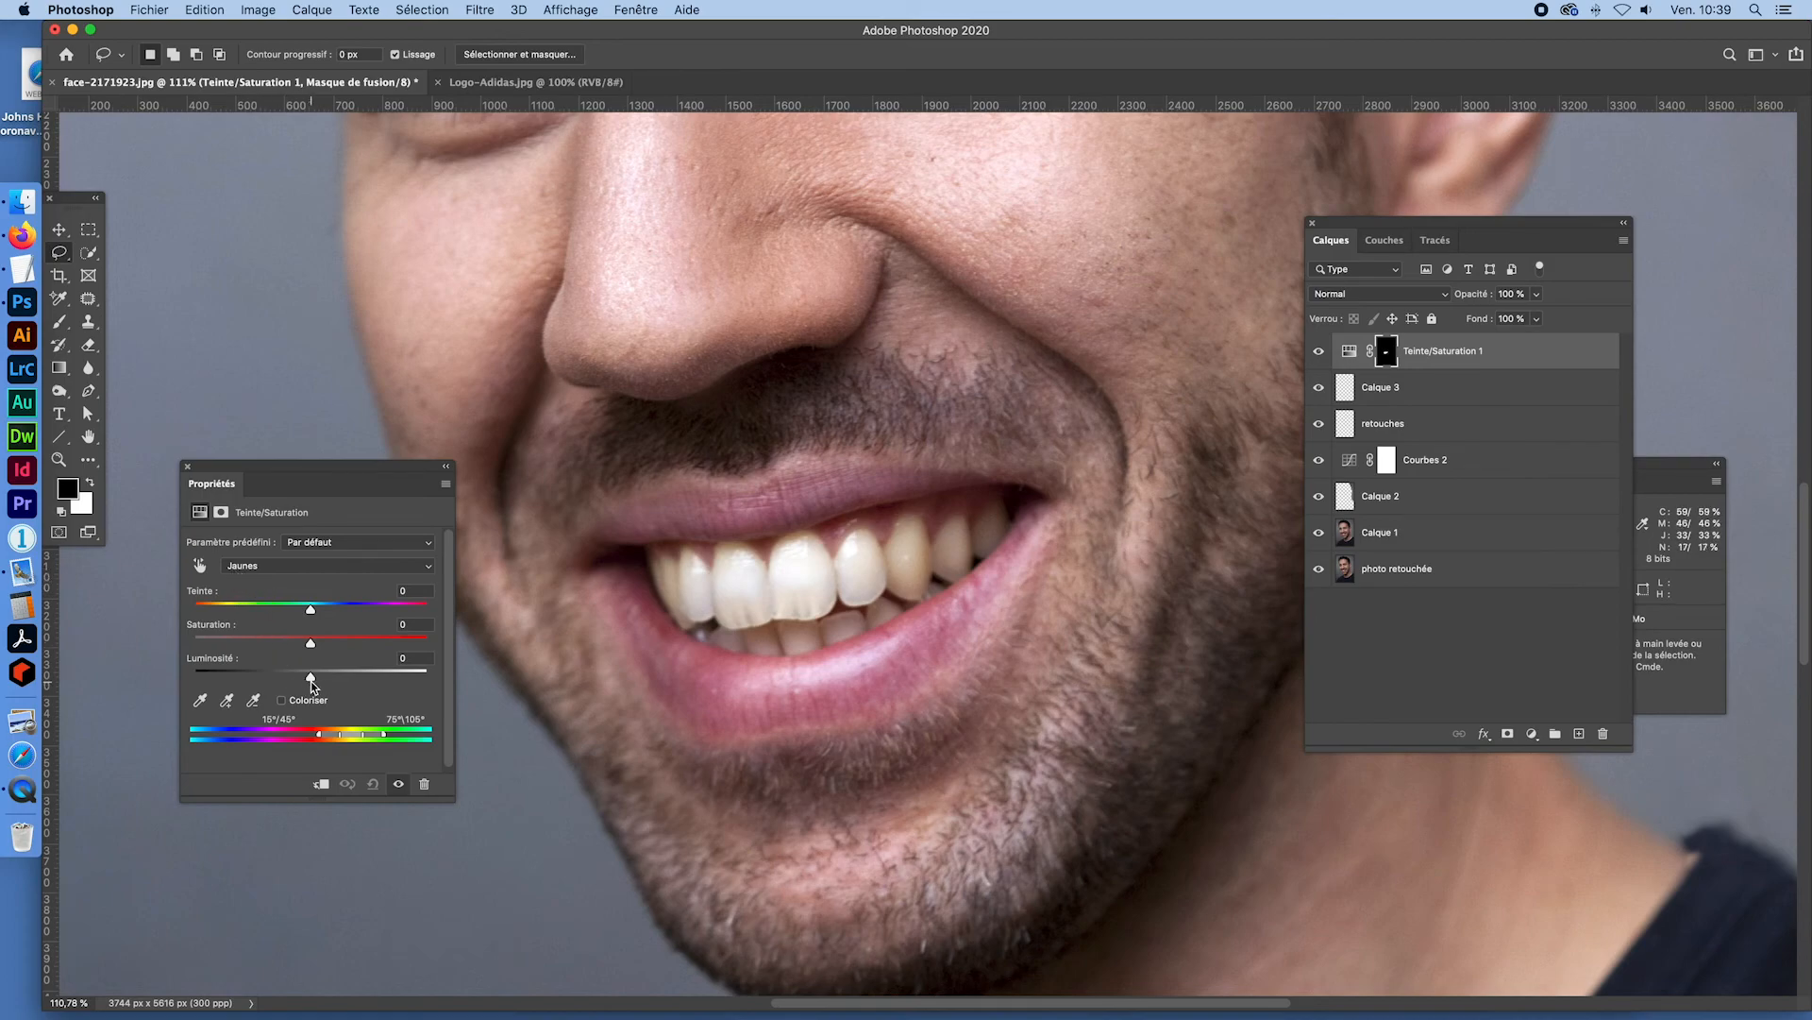
{"action": "left_click_drag", "start_coordinate": [312, 679], "coordinate": [342, 680]}
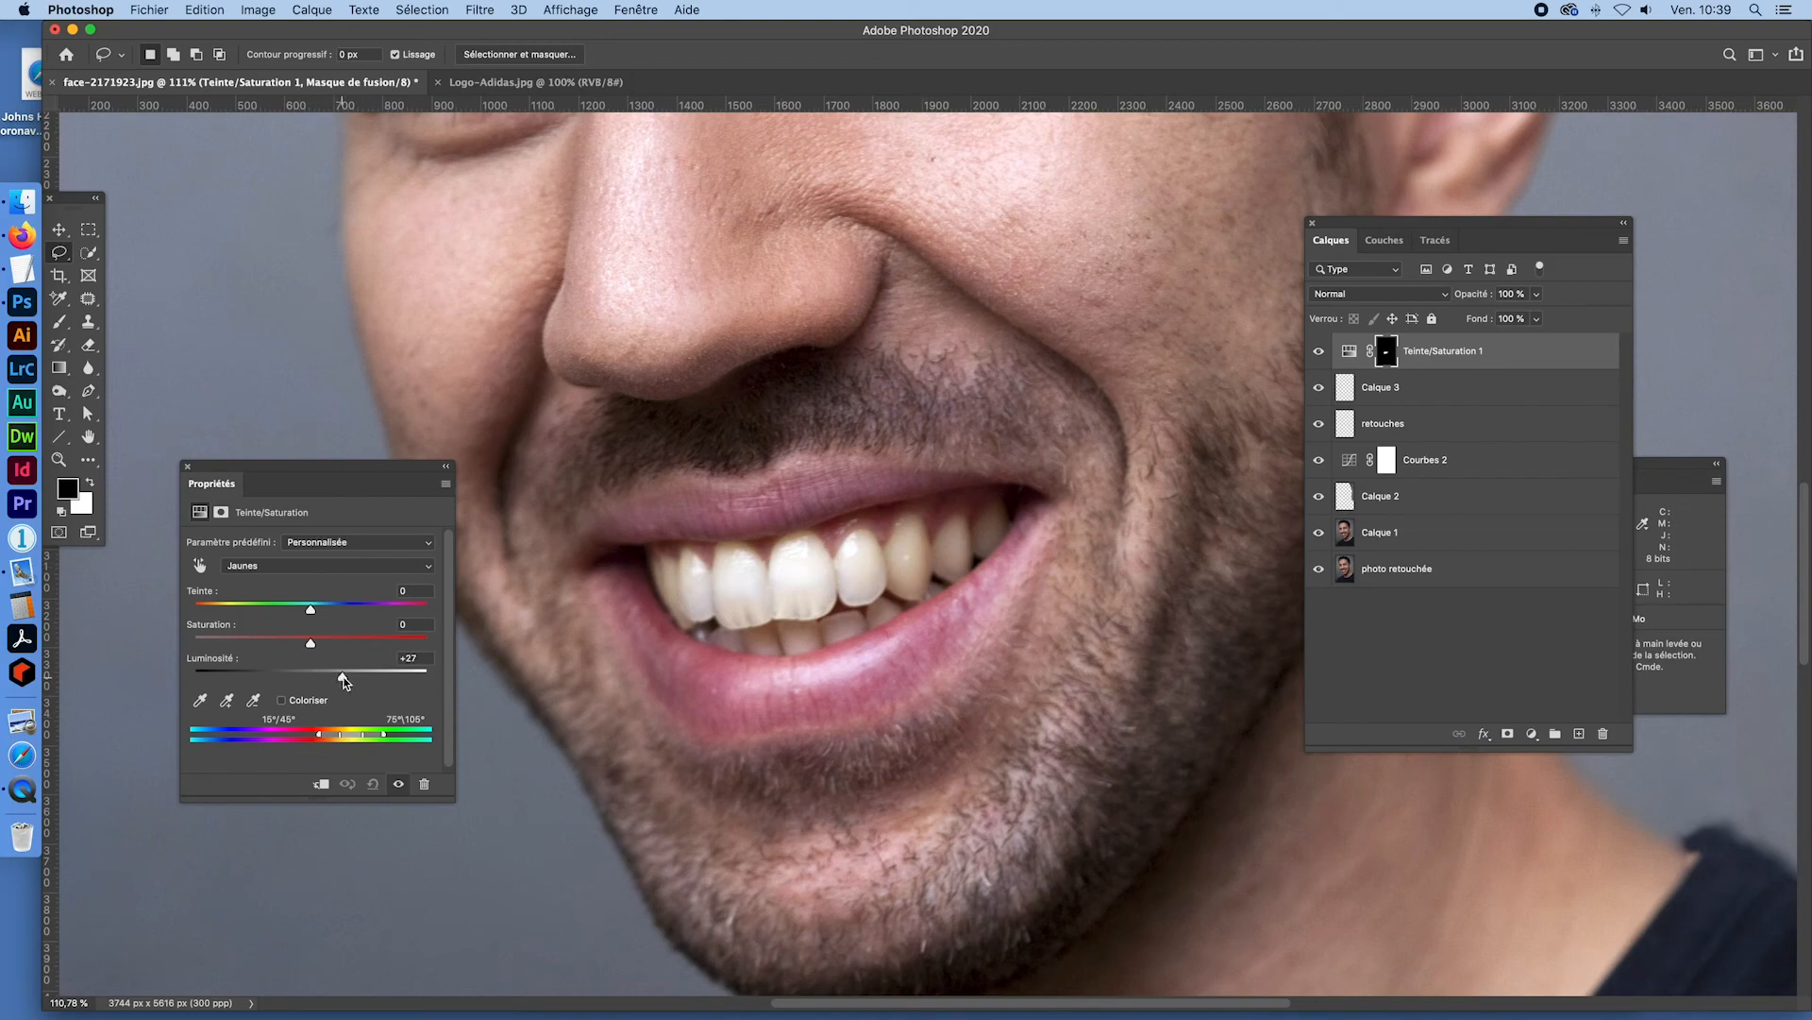
{"action": "left_click_drag", "start_coordinate": [343, 676], "coordinate": [409, 674]}
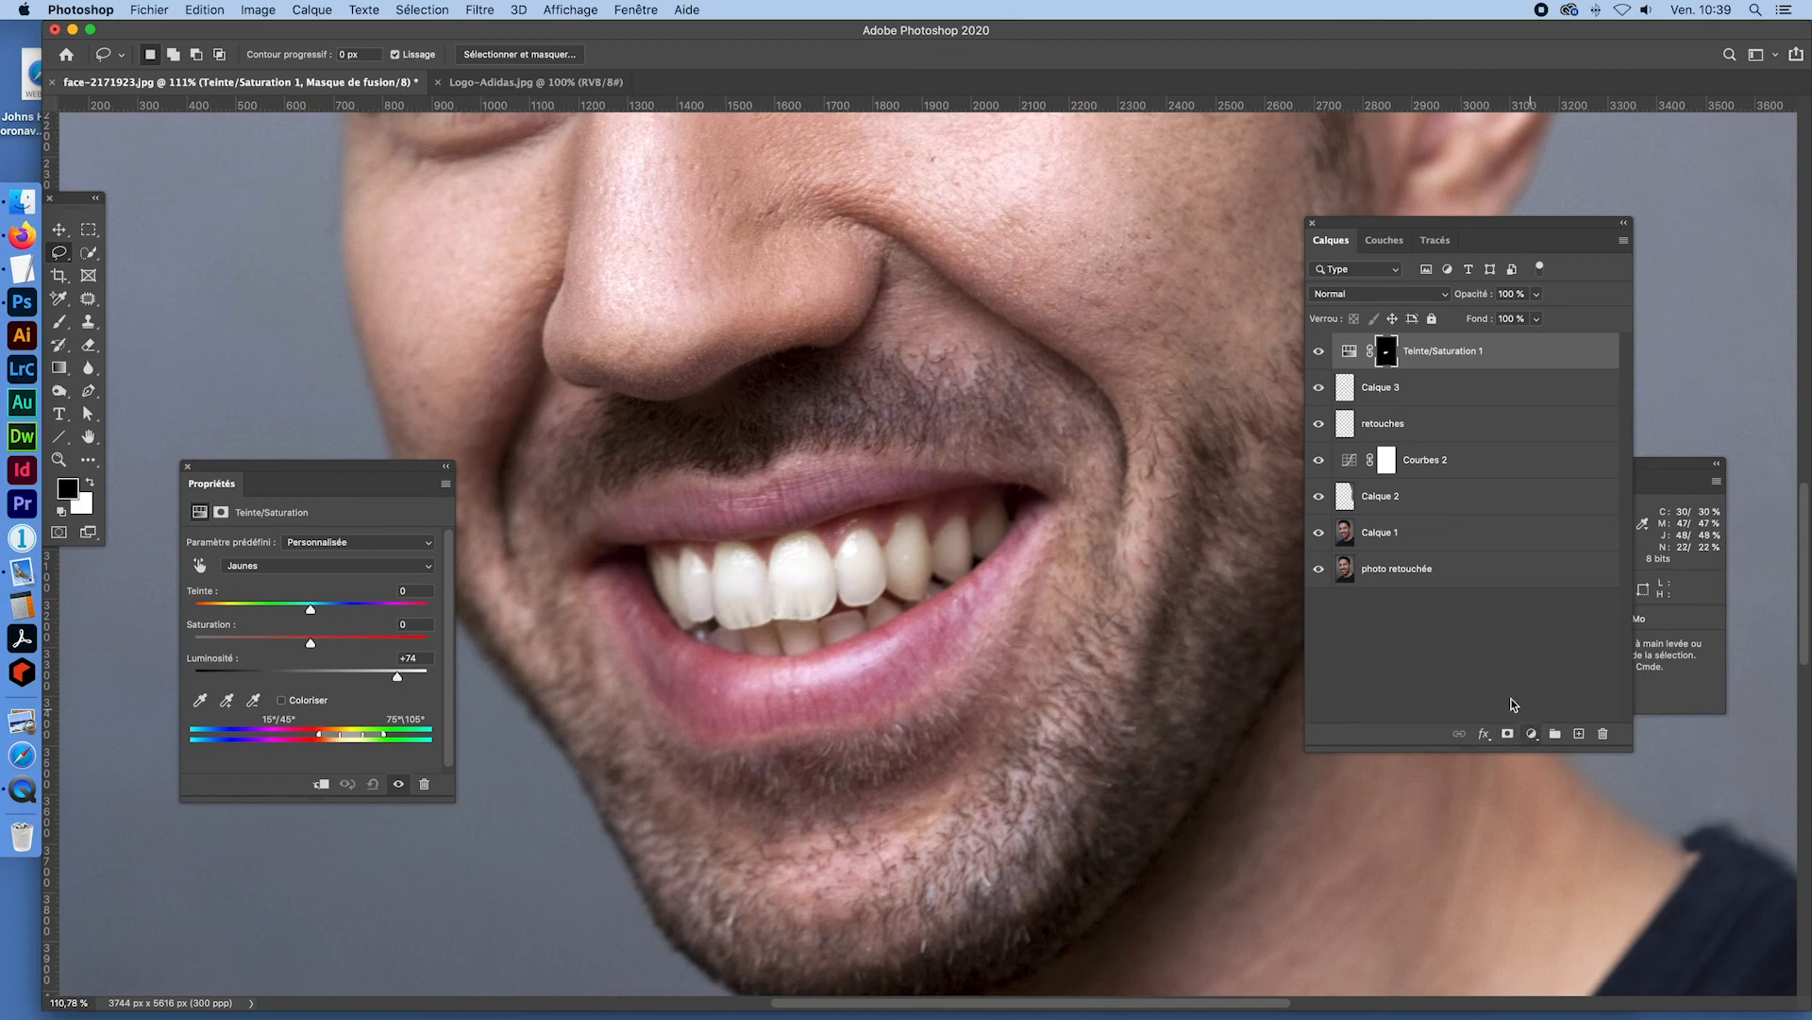
{"action": "left_click", "coordinate": [186, 467]}
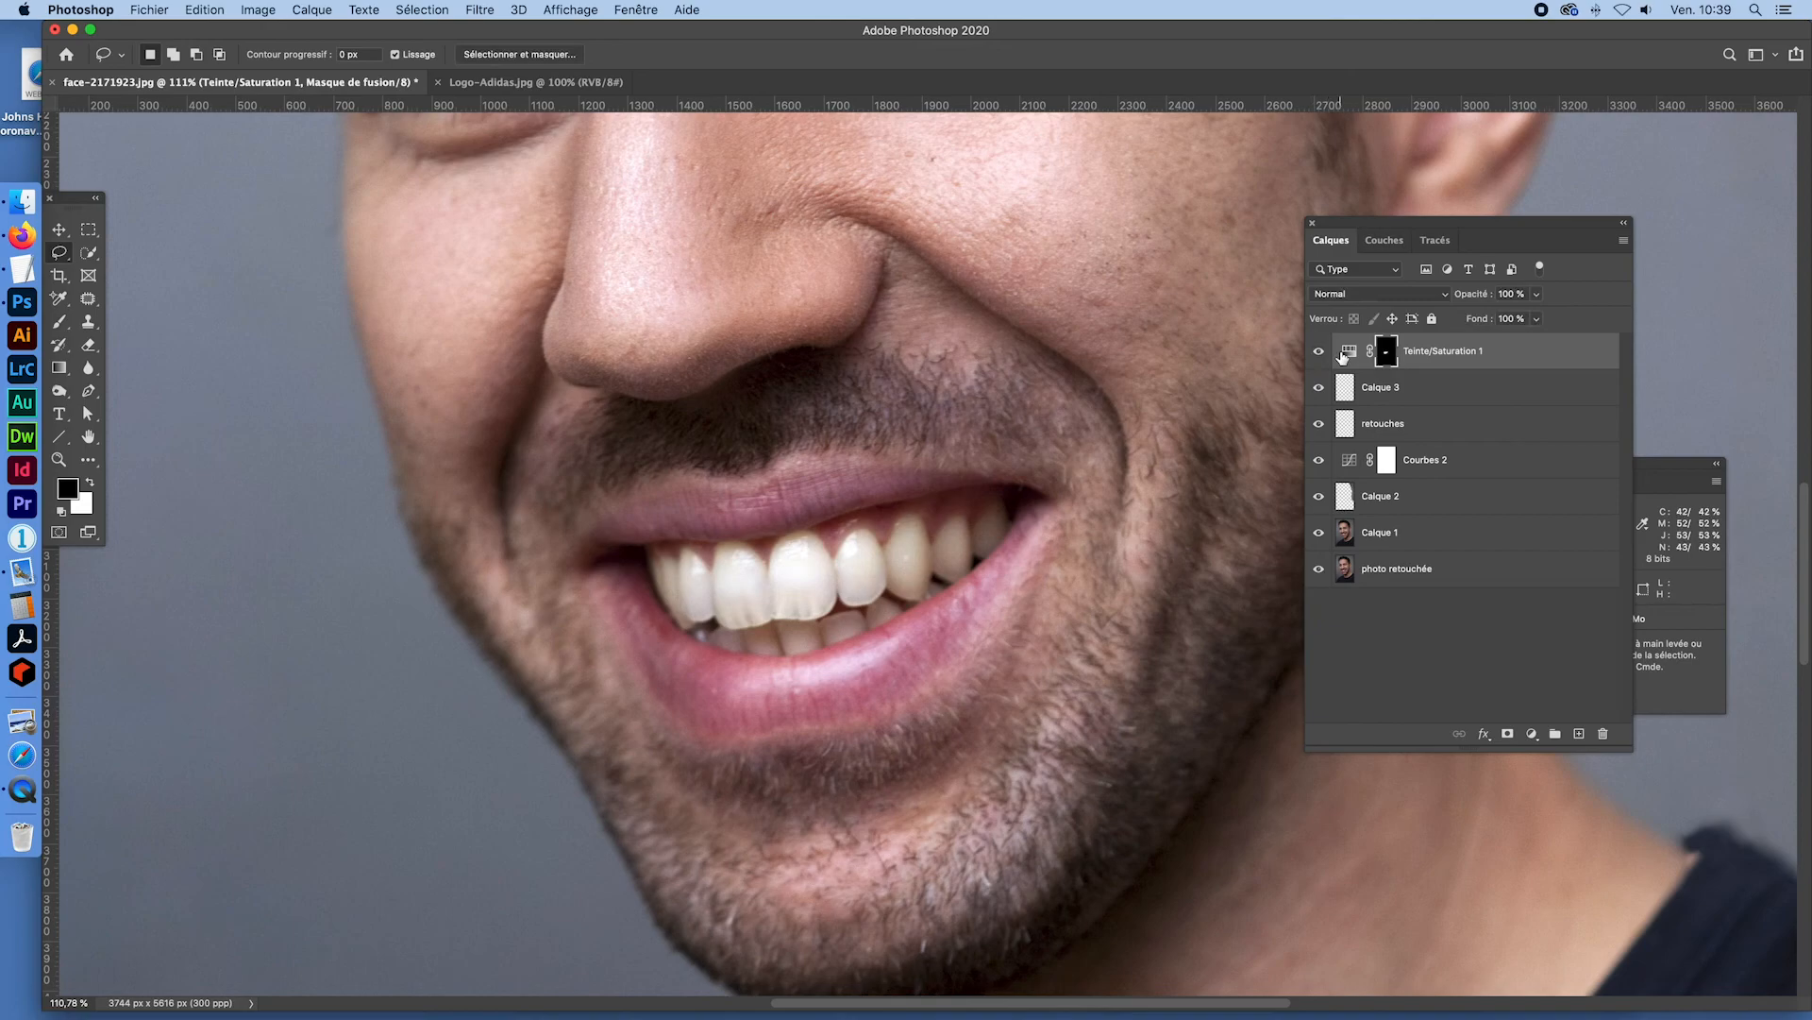
{"action": "left_click_drag", "start_coordinate": [1343, 355], "coordinate": [1608, 723]}
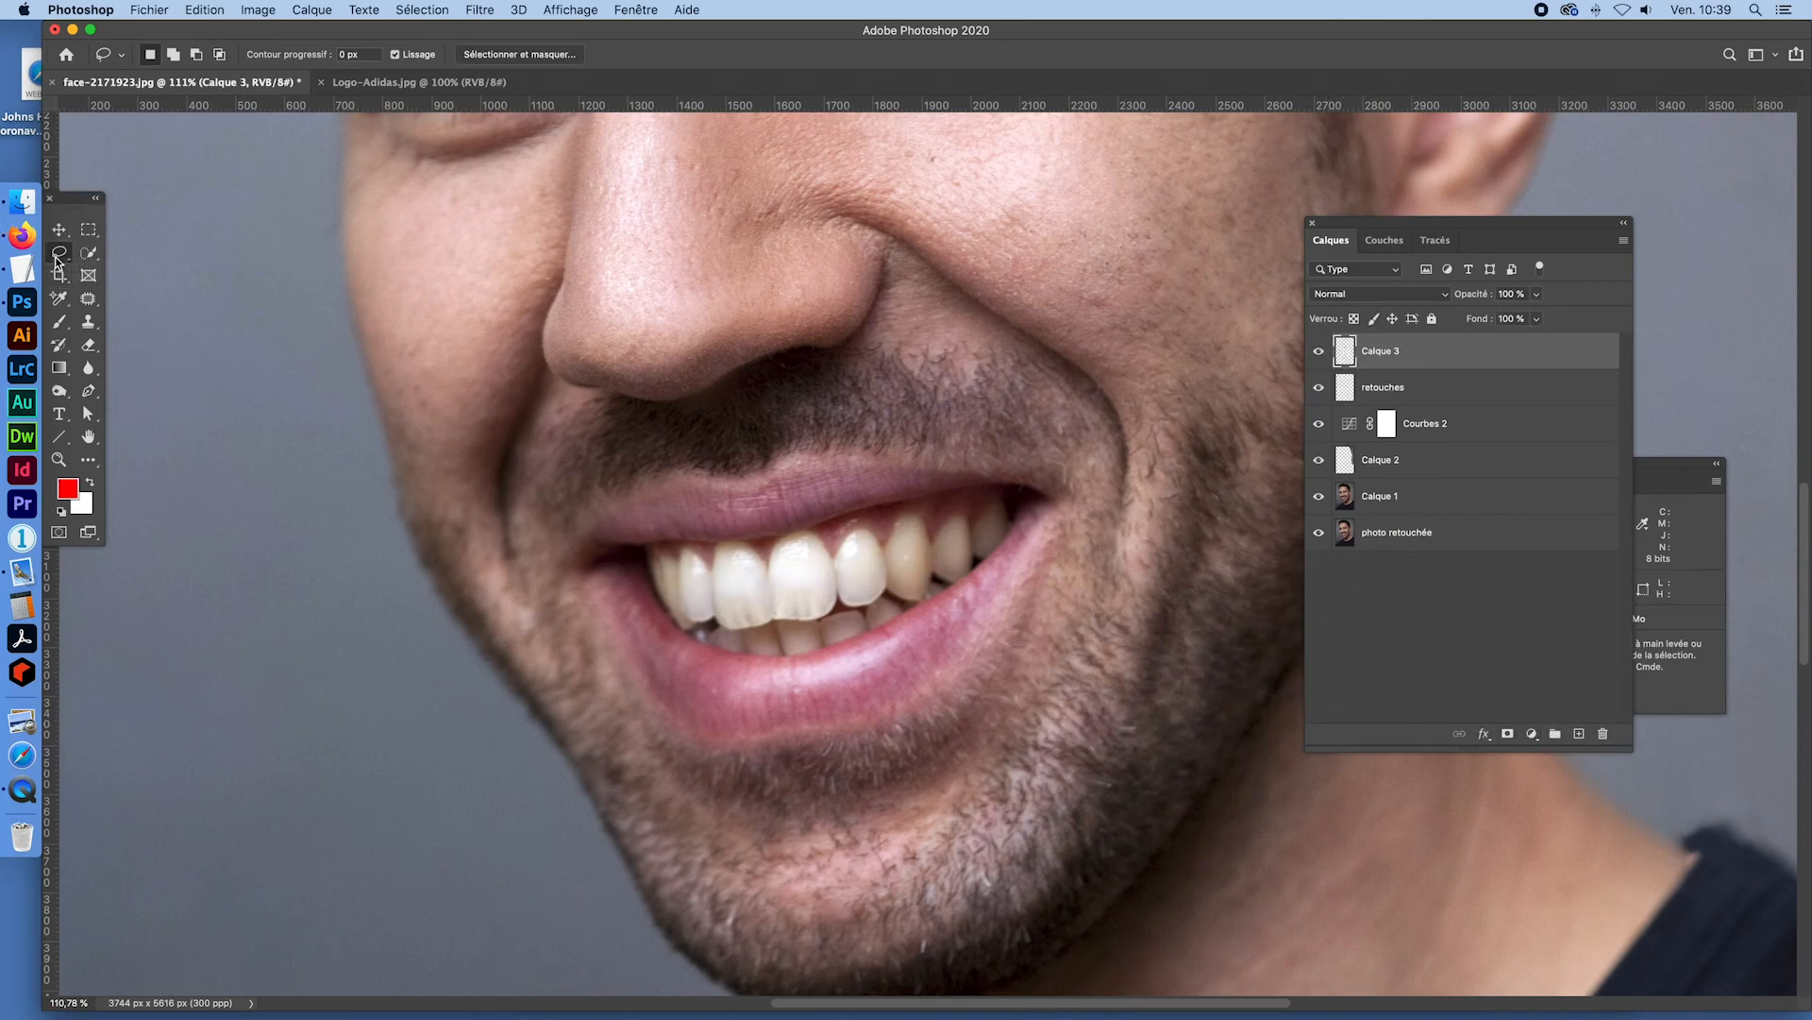
- Outline the teeth loosely with the Lasso and add a Teinte/Saturation adjustment layer limited to that selection
{"action": "mouse_move", "coordinate": [1000, 484]}
{"action": "left_mouse_down"}
{"action": "mouse_move", "coordinate": [823, 484]}
{"action": "mouse_move", "coordinate": [618, 542]}
{"action": "mouse_move", "coordinate": [655, 636]}
{"action": "mouse_move", "coordinate": [693, 672]}
{"action": "mouse_move", "coordinate": [802, 679]}
{"action": "mouse_move", "coordinate": [992, 604]}
{"action": "mouse_move", "coordinate": [1046, 509]}
{"action": "mouse_move", "coordinate": [1001, 484]}
{"action": "left_mouse_up"}
{"action": "left_click", "coordinate": [1532, 733]}
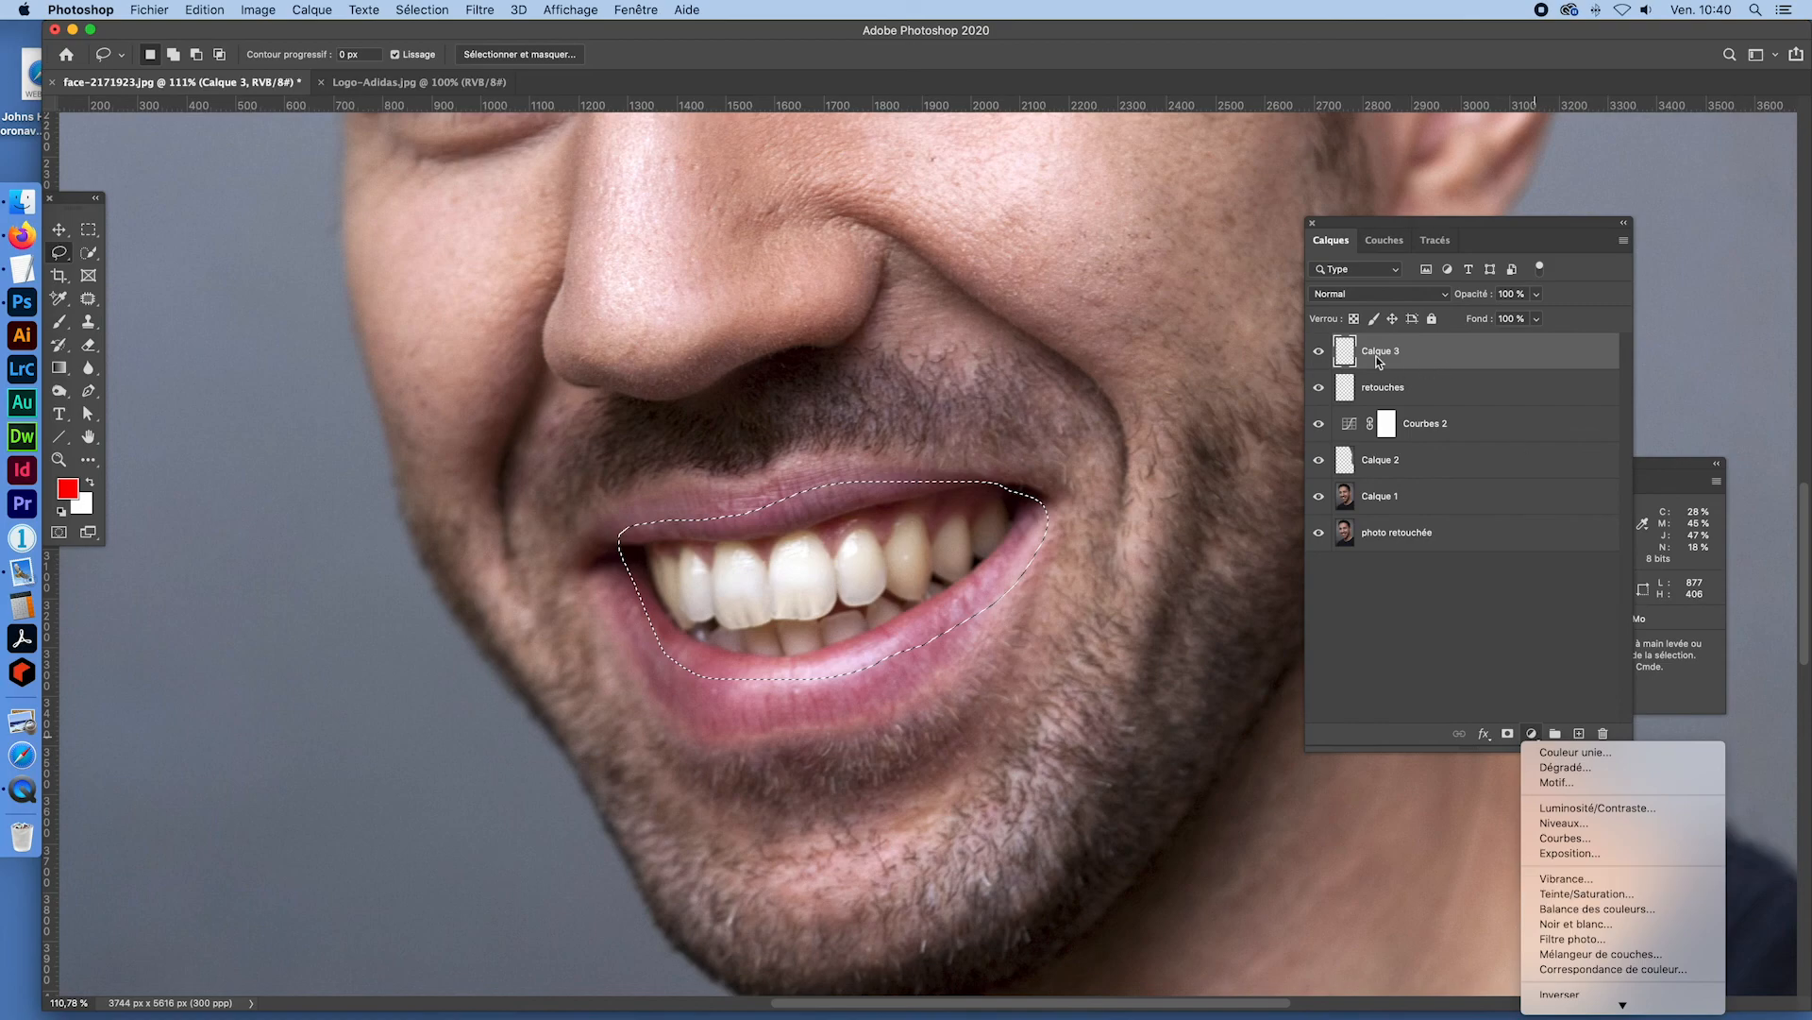
{"action": "left_click", "coordinate": [1583, 895]}
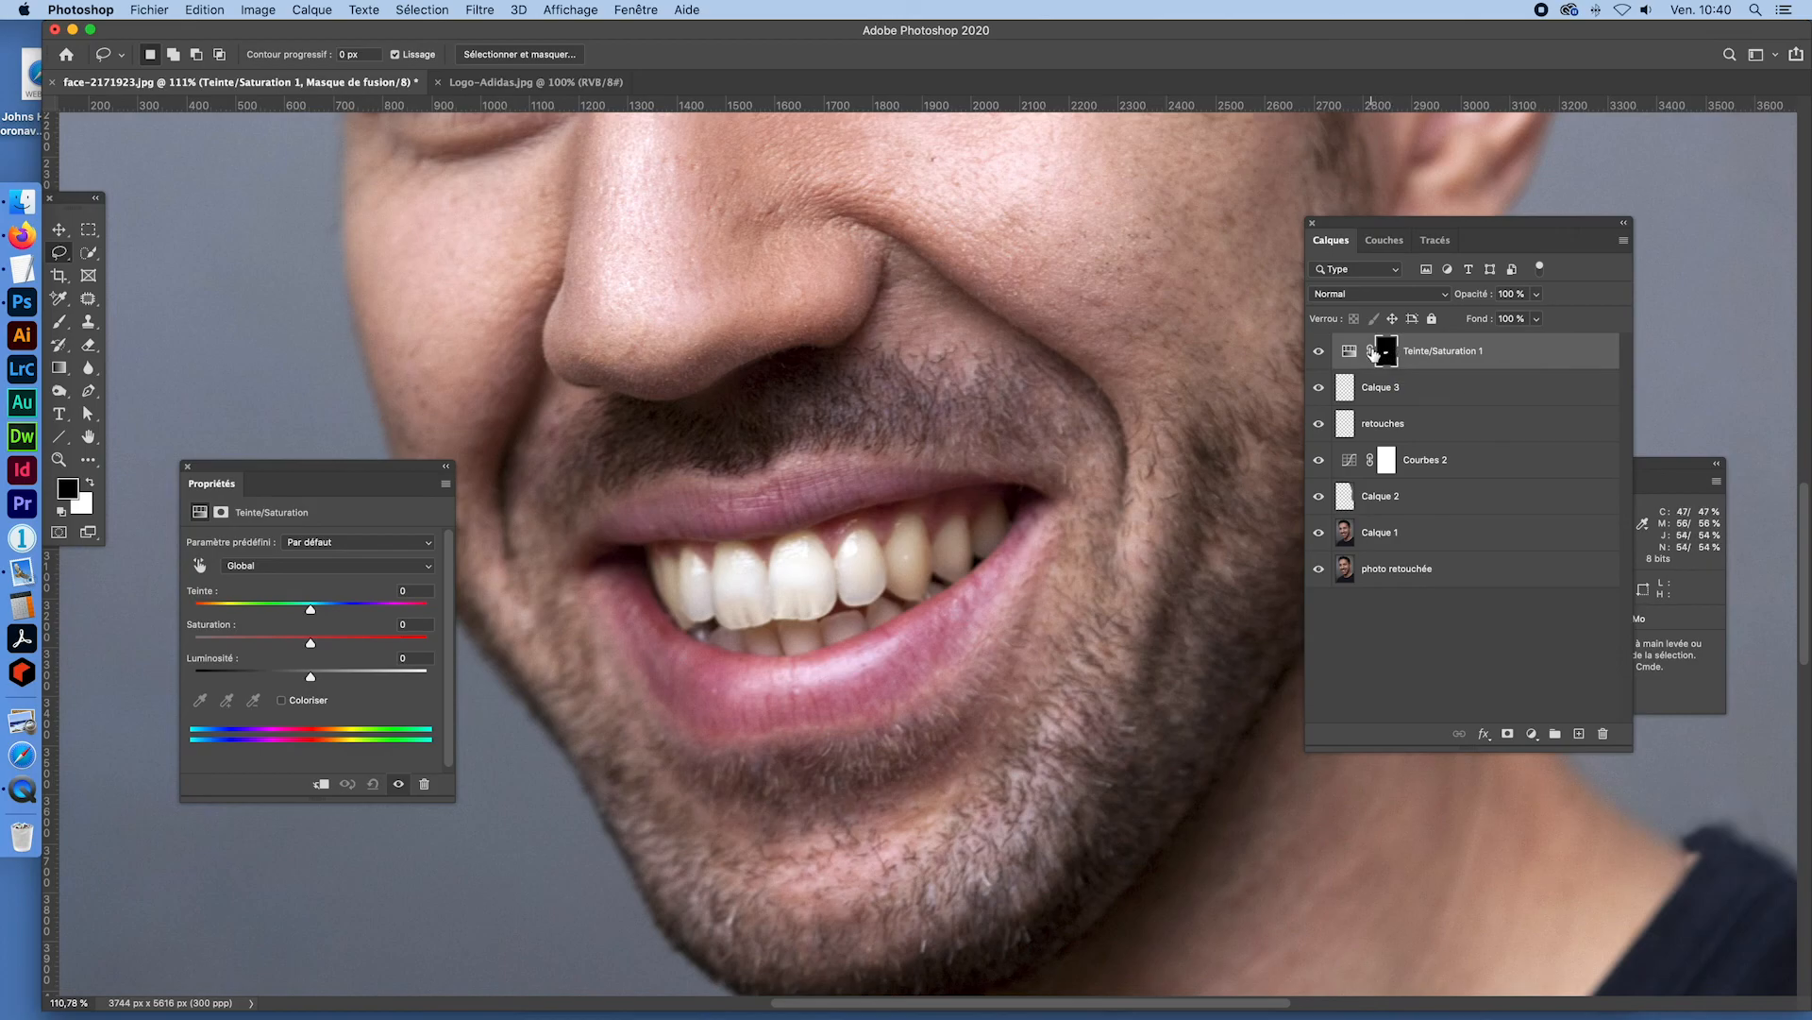
- Examine the Teinte/Saturation 1 layer mask on its own across the whole canvas, and return to the photo
{"action": "left_click", "coordinate": [1386, 352], "text": "alt"}
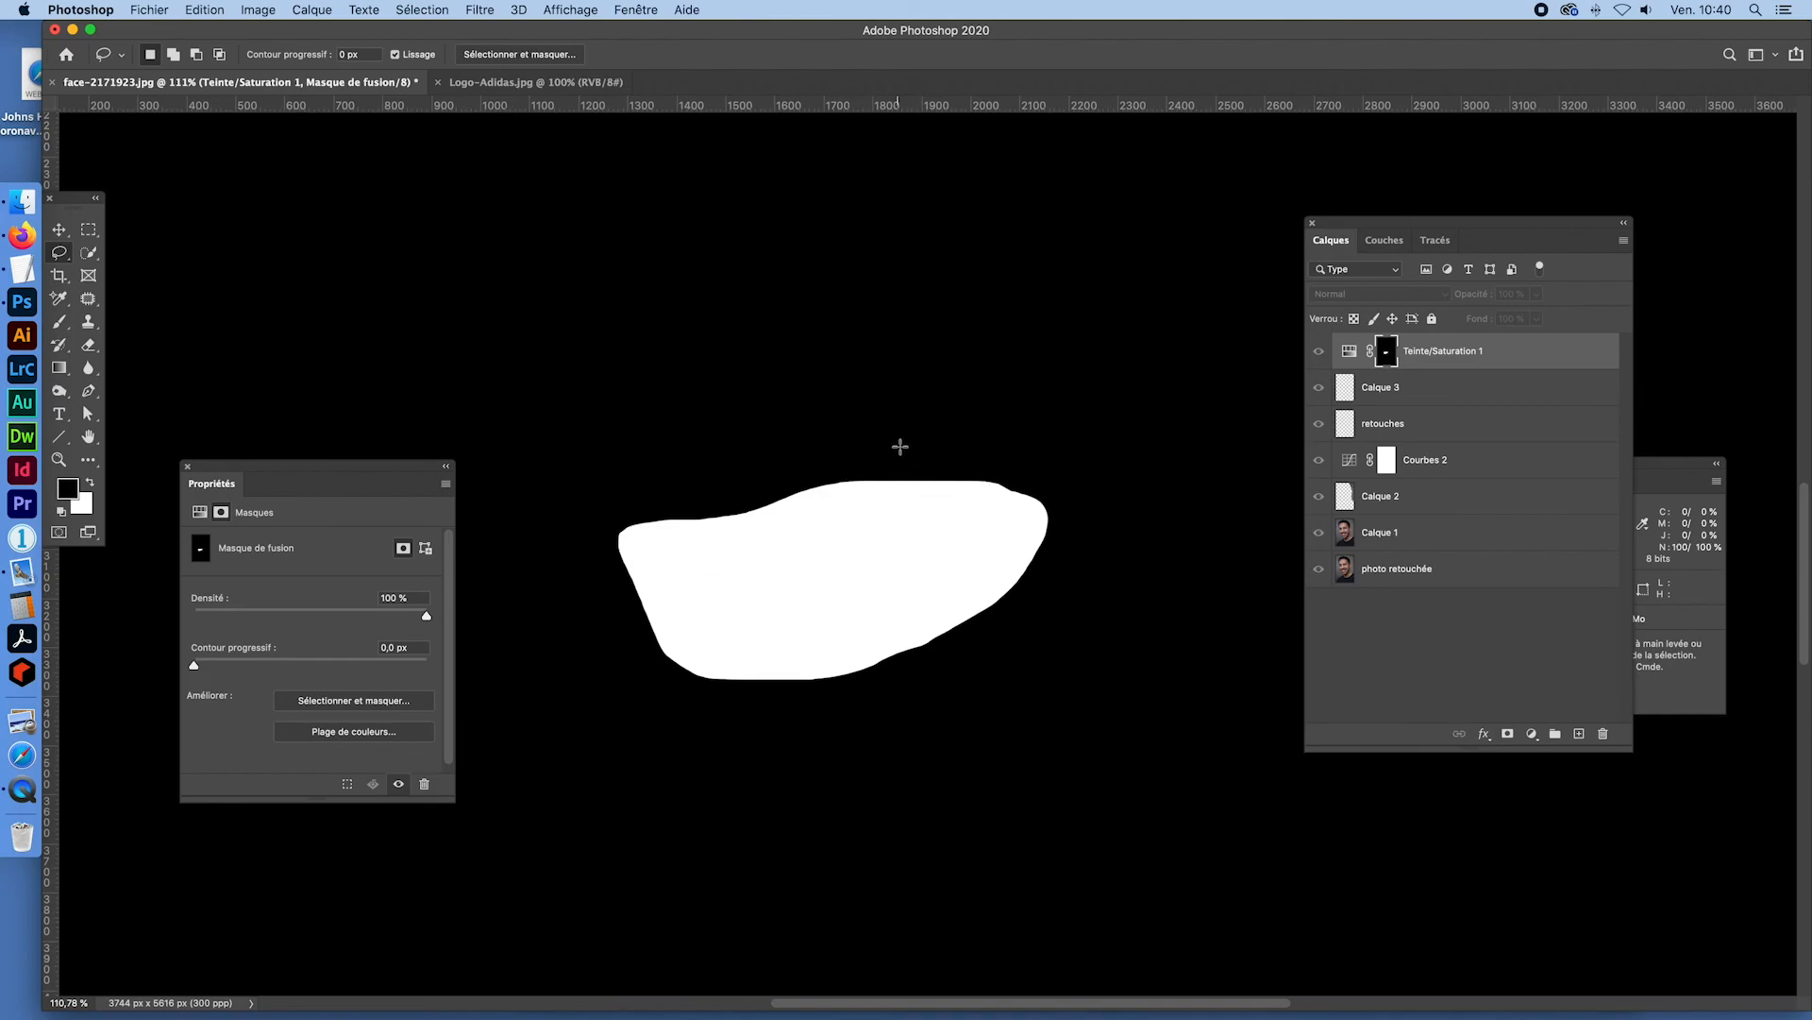
{"action": "key", "text": "super+0"}
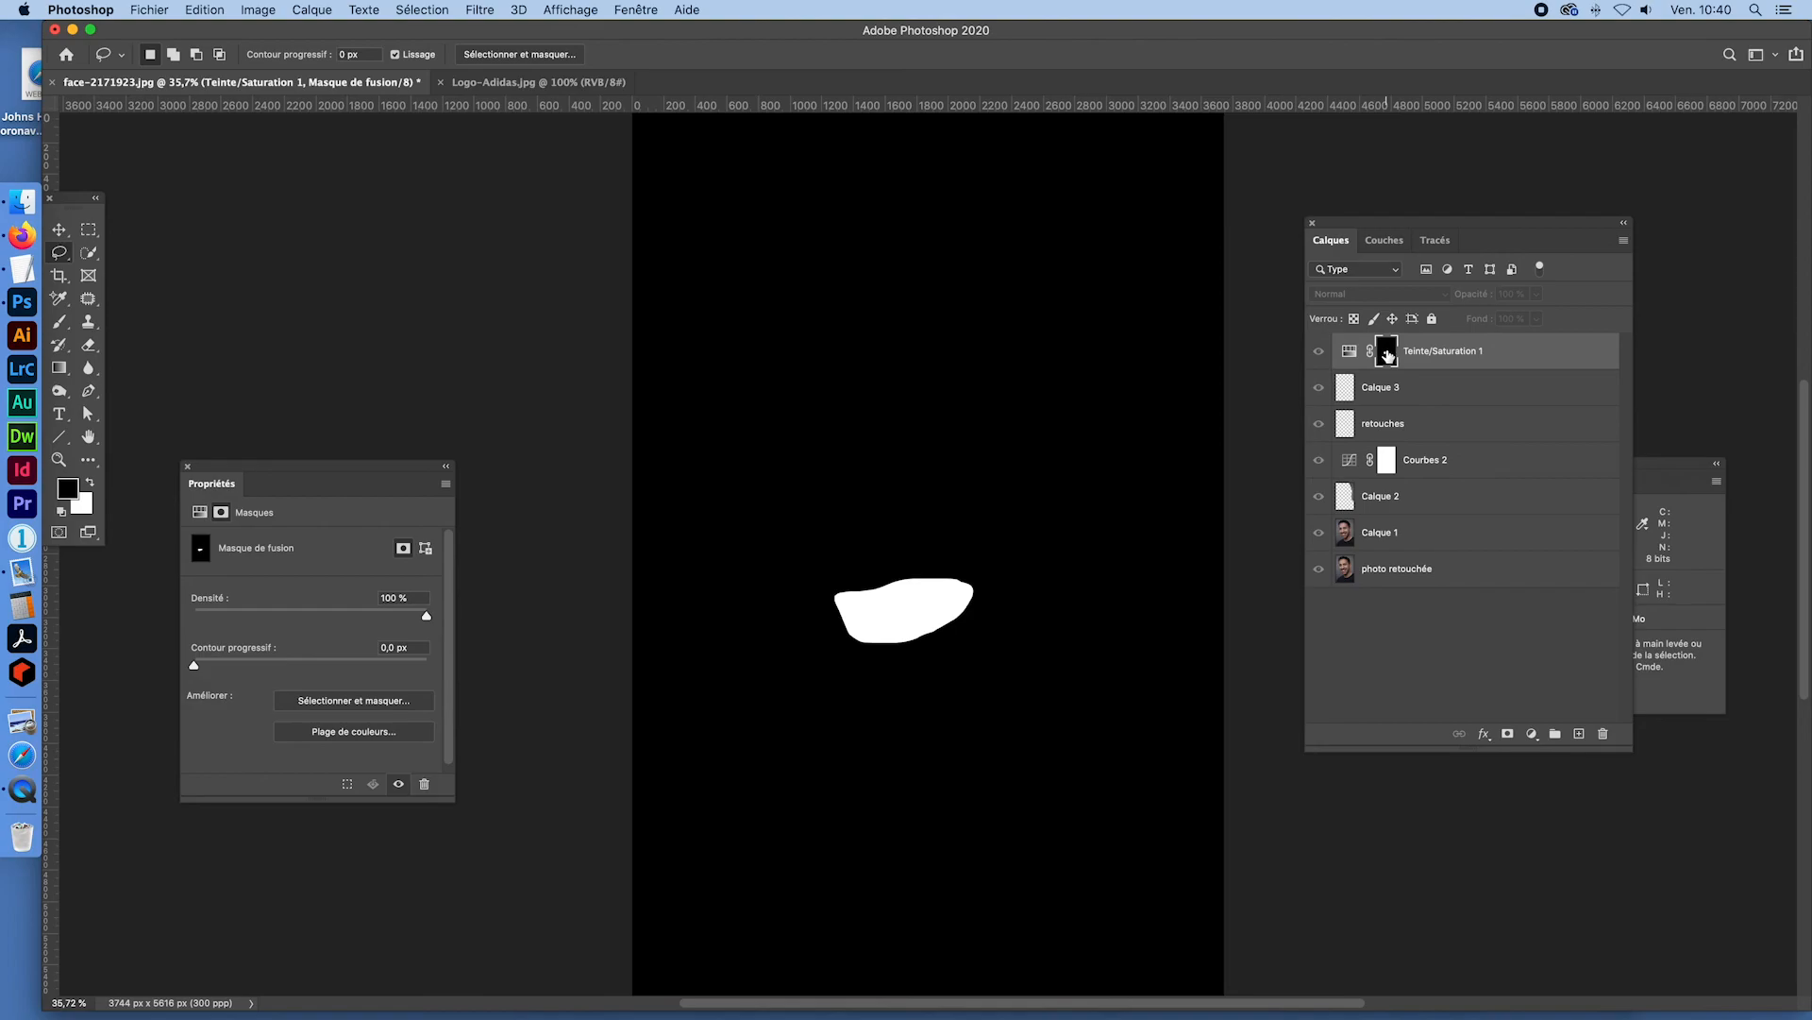
{"action": "left_click", "coordinate": [1386, 352], "text": "alt"}
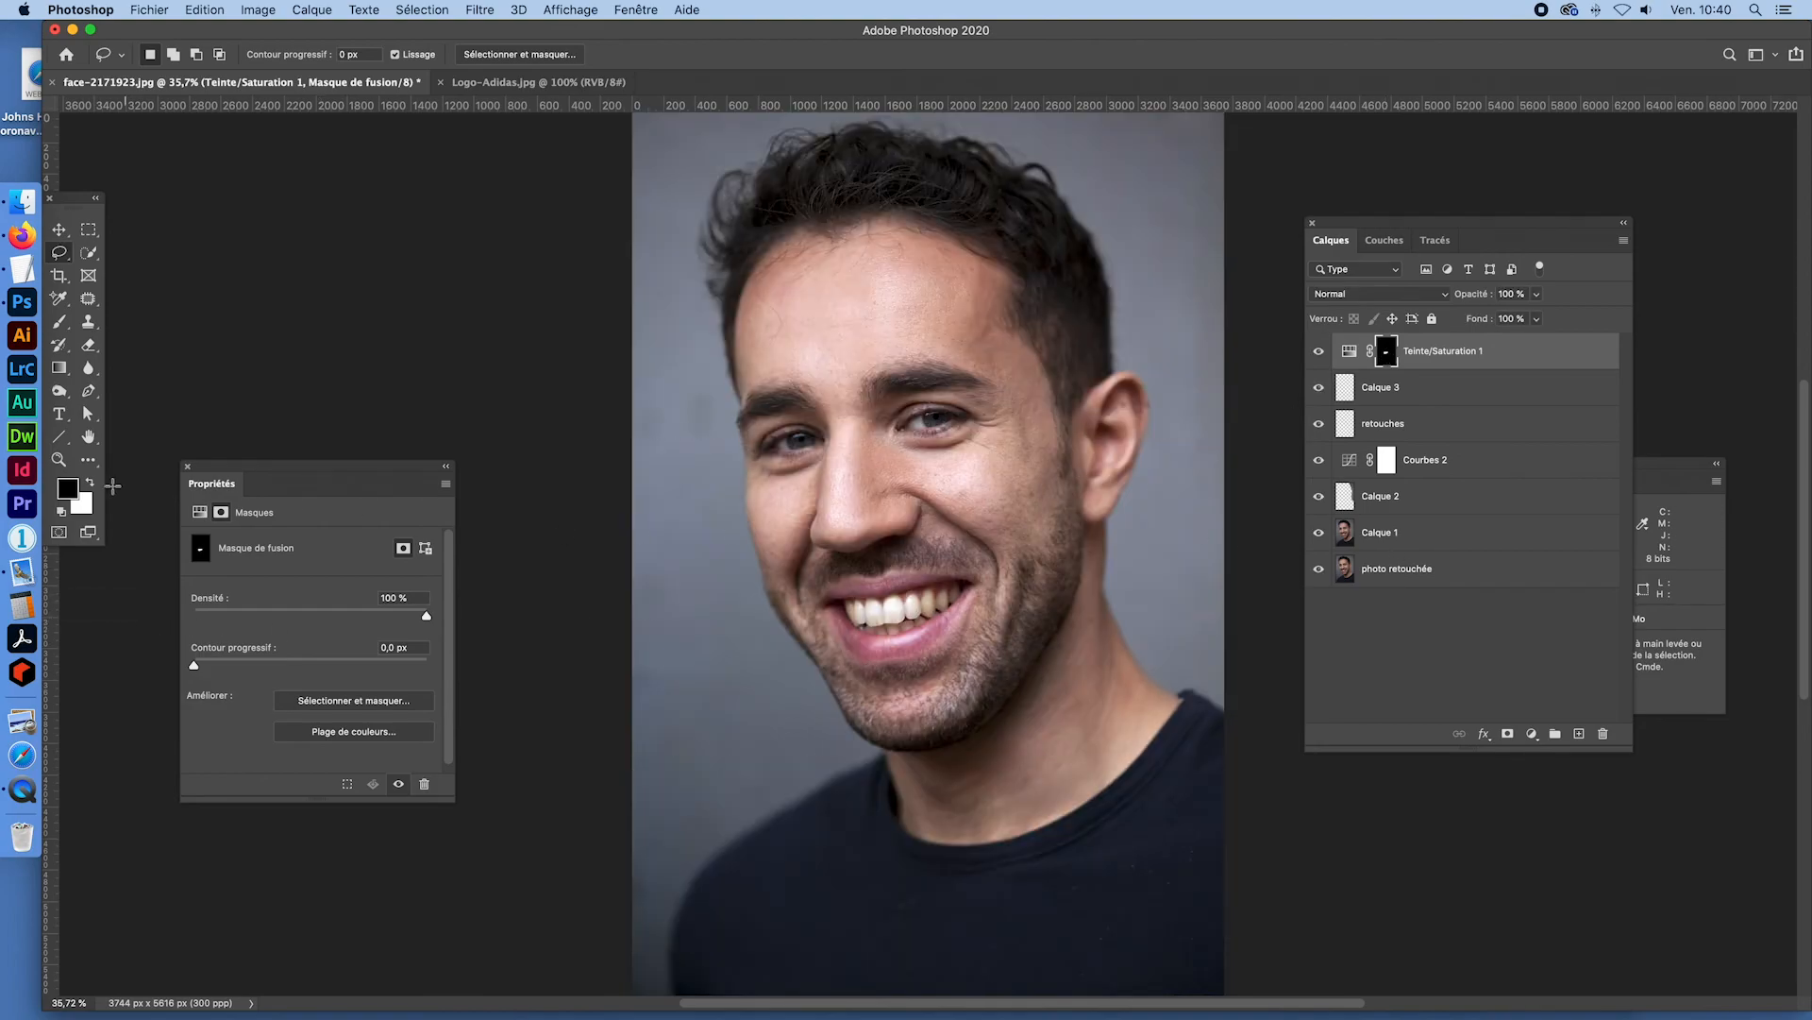
- Raise the Luminosité of the Jaunes range strongly in the Teinte/Saturation 1 adjustment to whiten the teeth, and close its properties
{"action": "left_click", "coordinate": [1352, 352]}
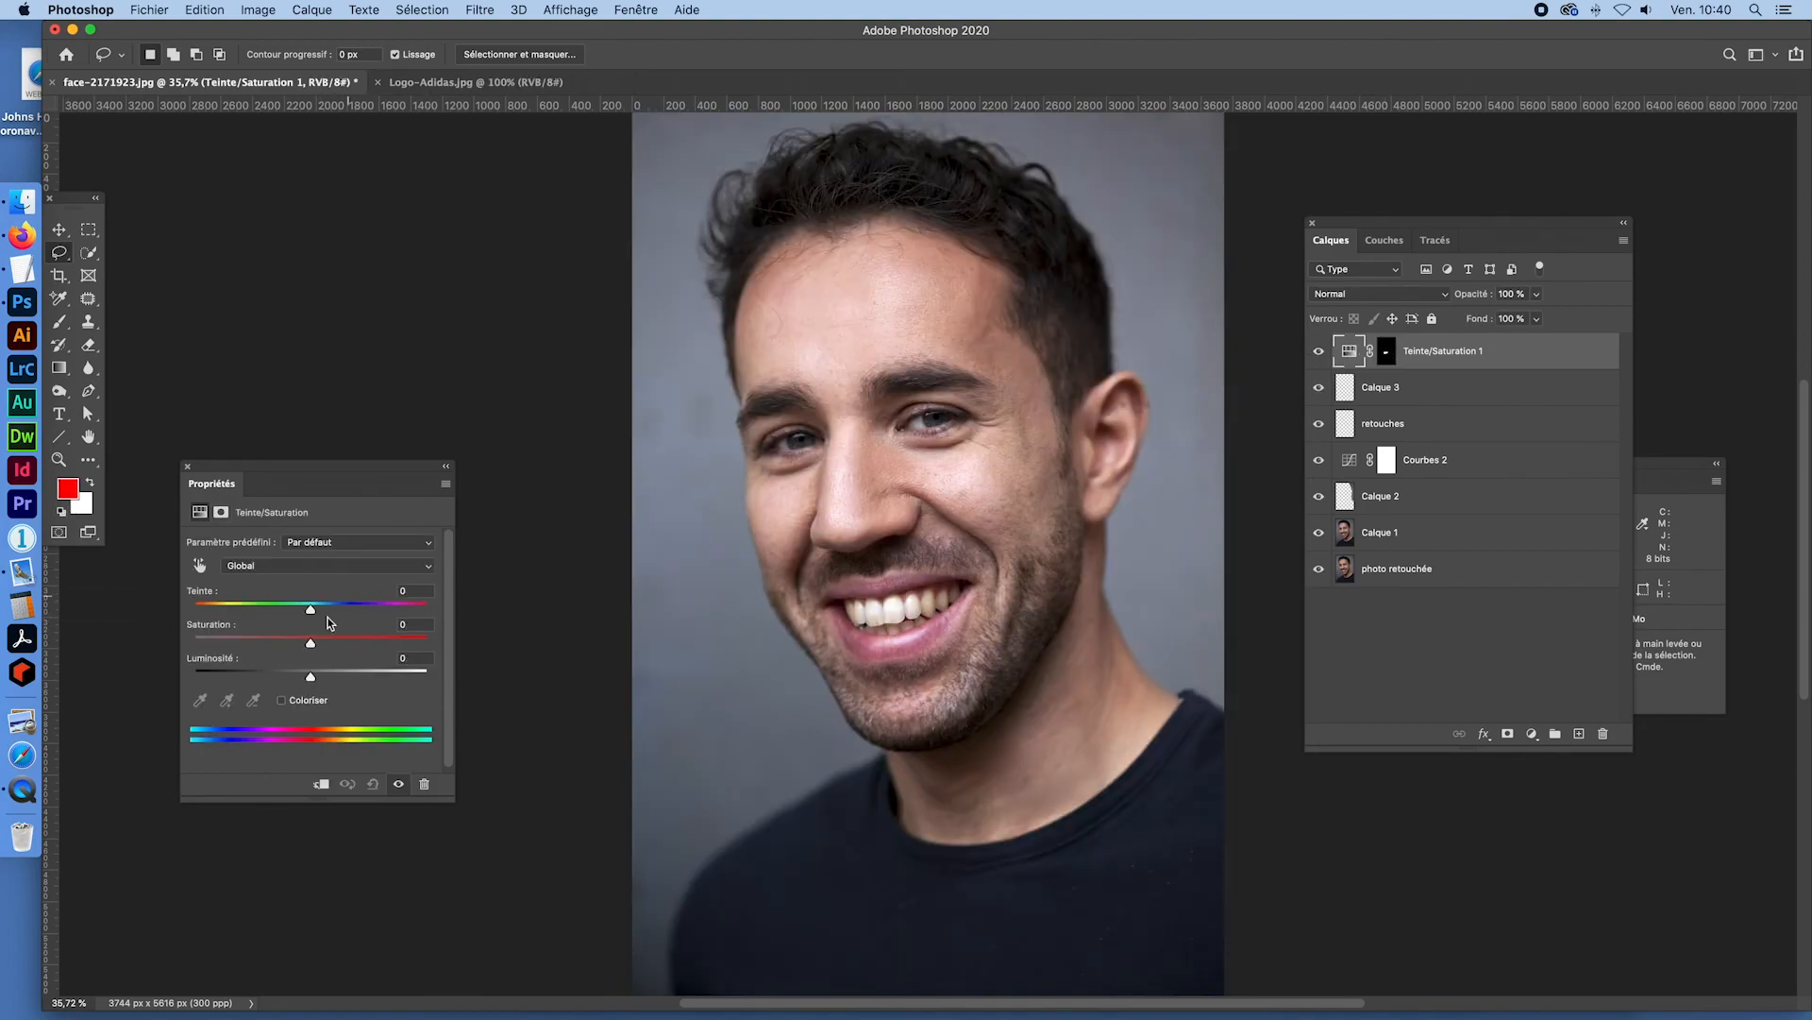
{"action": "left_click", "coordinate": [280, 569]}
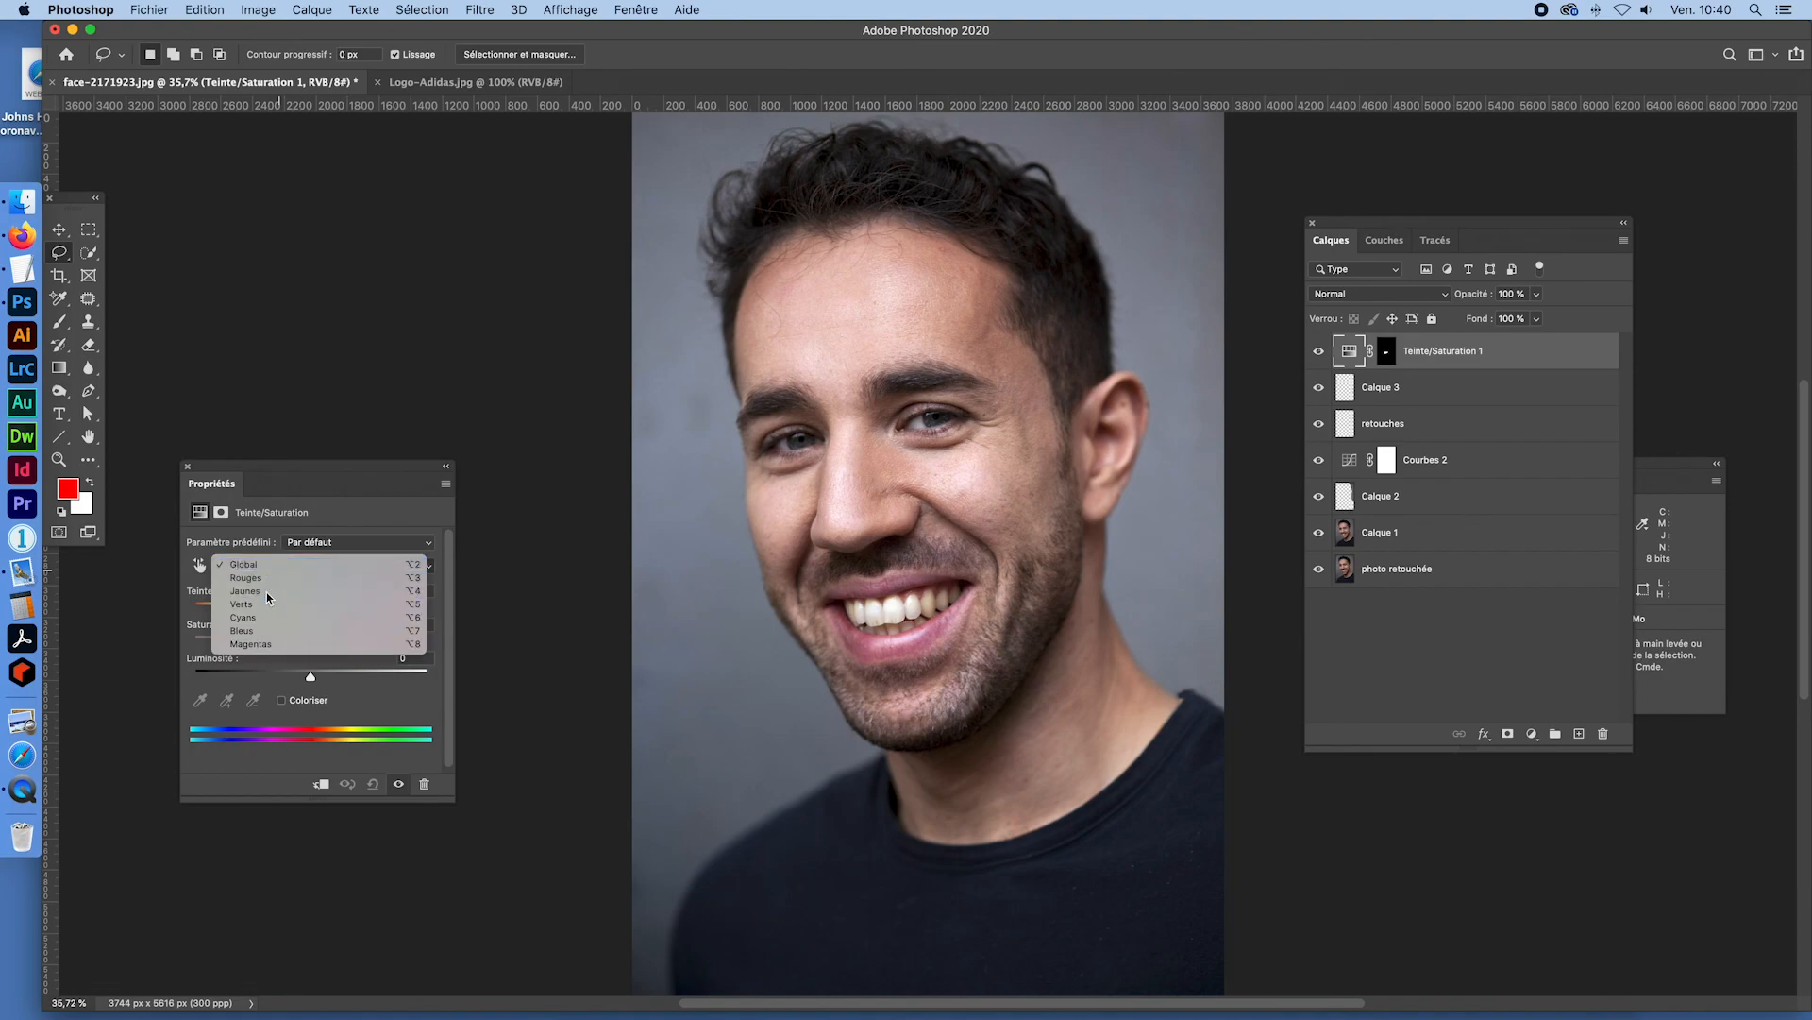
{"action": "left_click", "coordinate": [266, 592]}
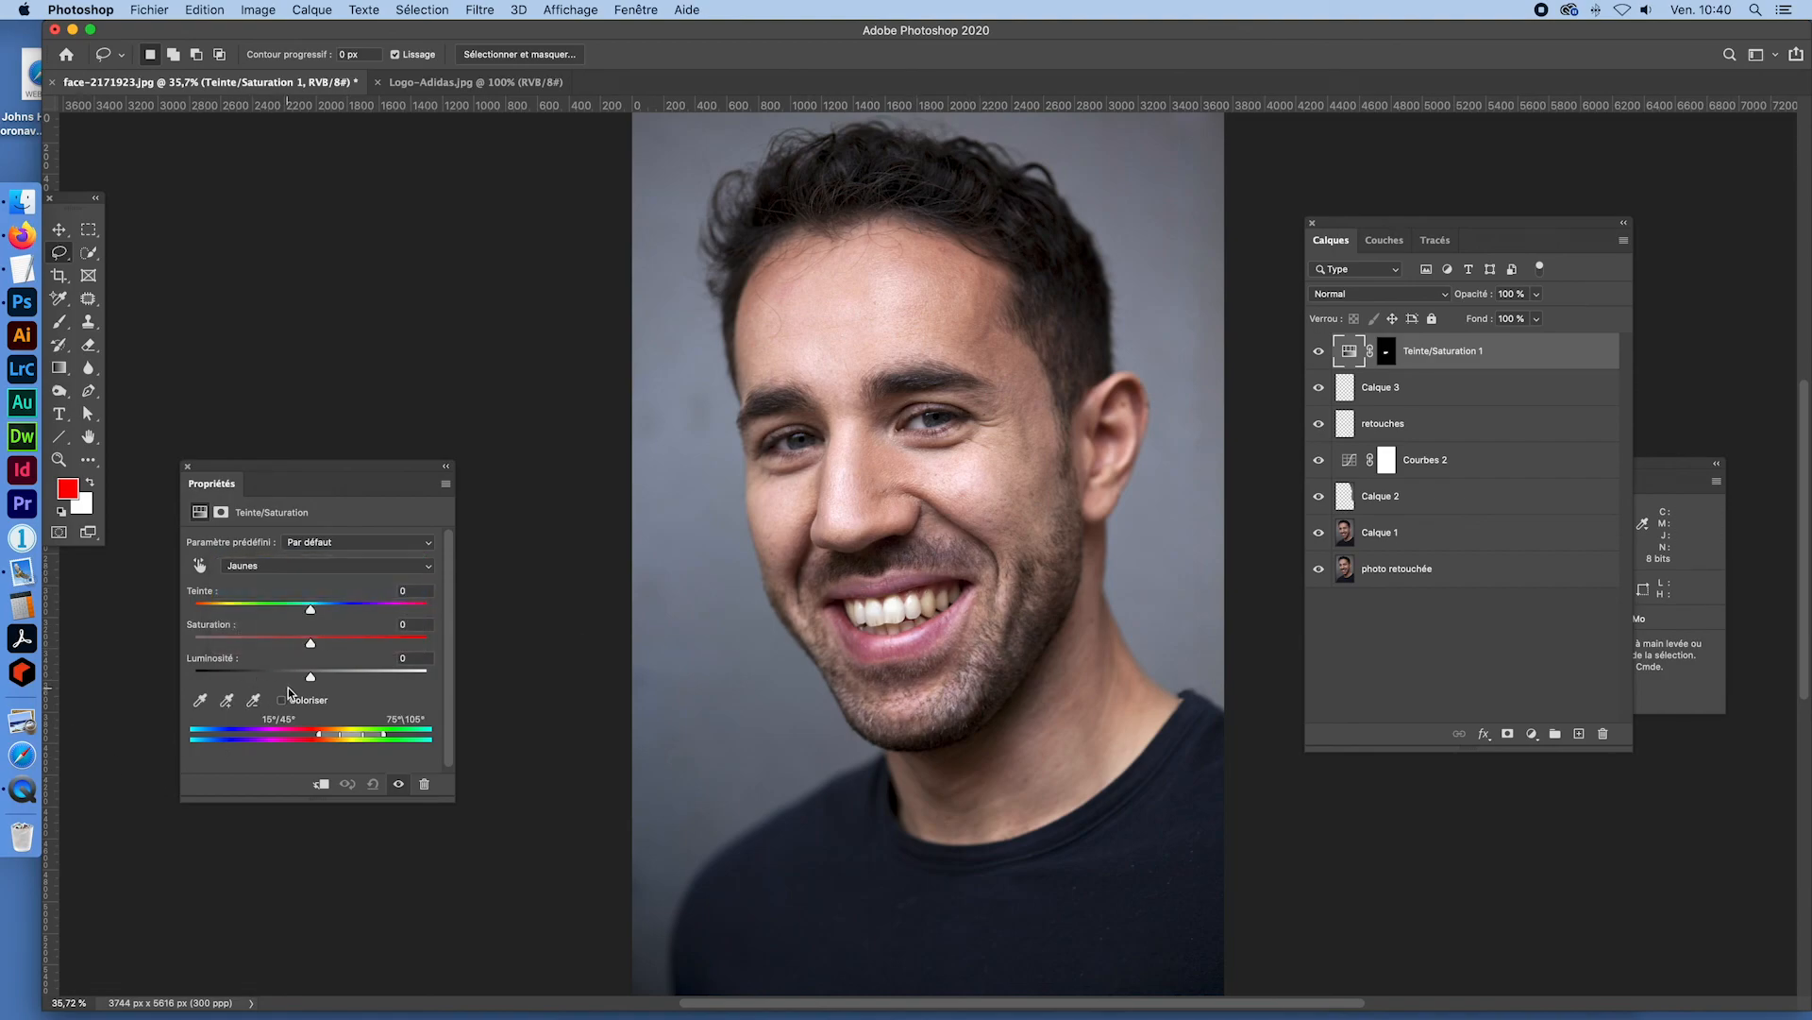
{"action": "left_click_drag", "start_coordinate": [314, 676], "coordinate": [323, 678]}
{"action": "left_click_drag", "start_coordinate": [395, 676], "coordinate": [407, 677]}
{"action": "left_click", "coordinate": [1351, 352]}
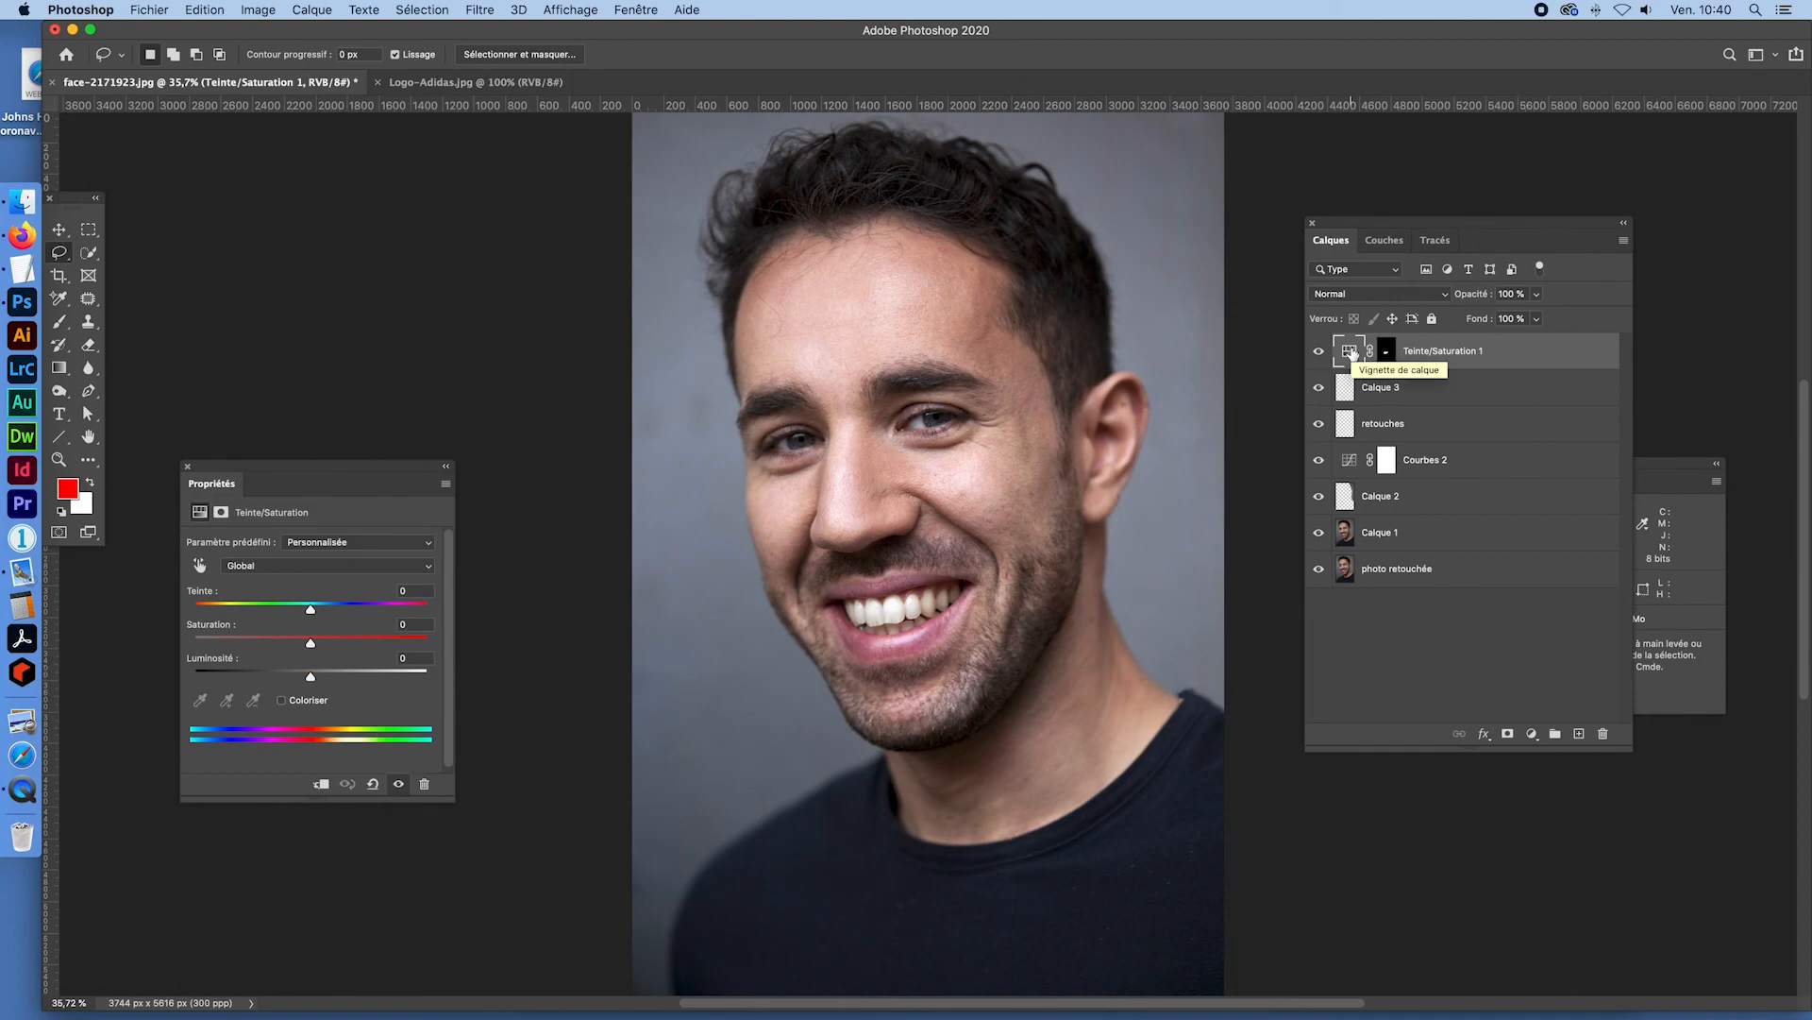
{"action": "left_click", "coordinate": [186, 466]}
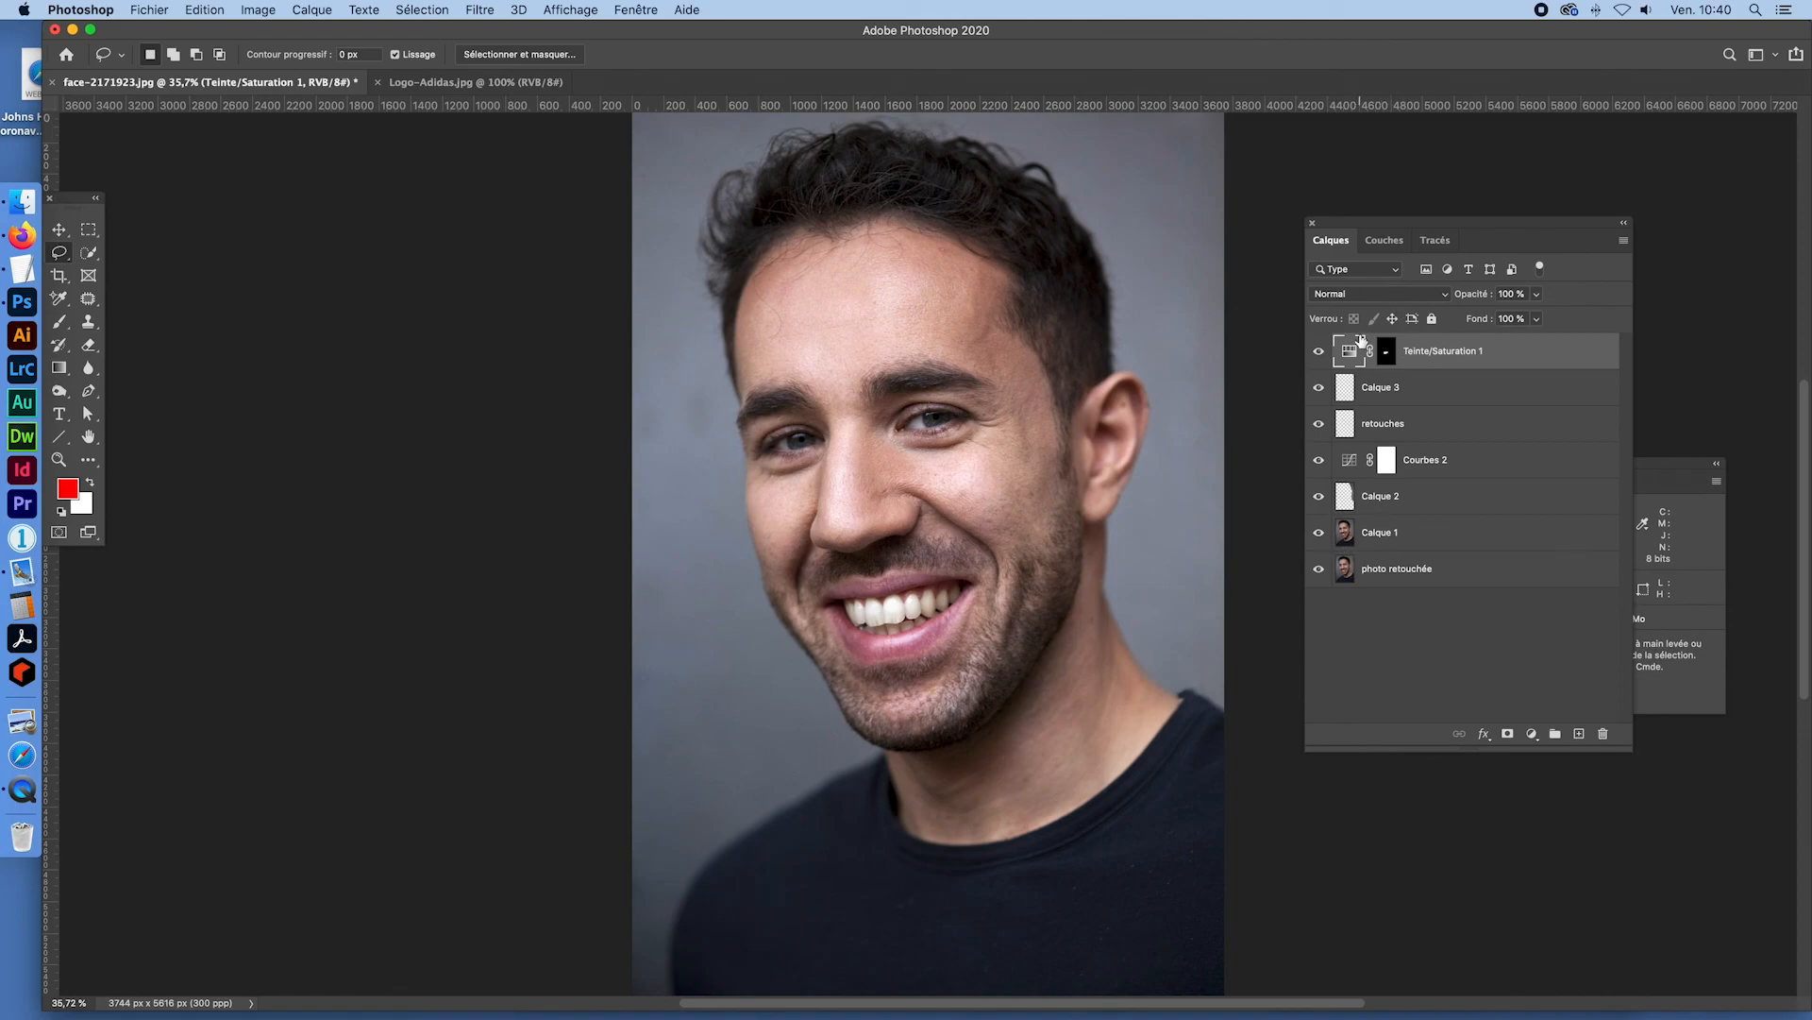
- Group the layers from Teinte/Saturation 1 down to Calque 1 and name the group "retouches"
{"action": "left_click", "coordinate": [1346, 535], "text": "shift"}
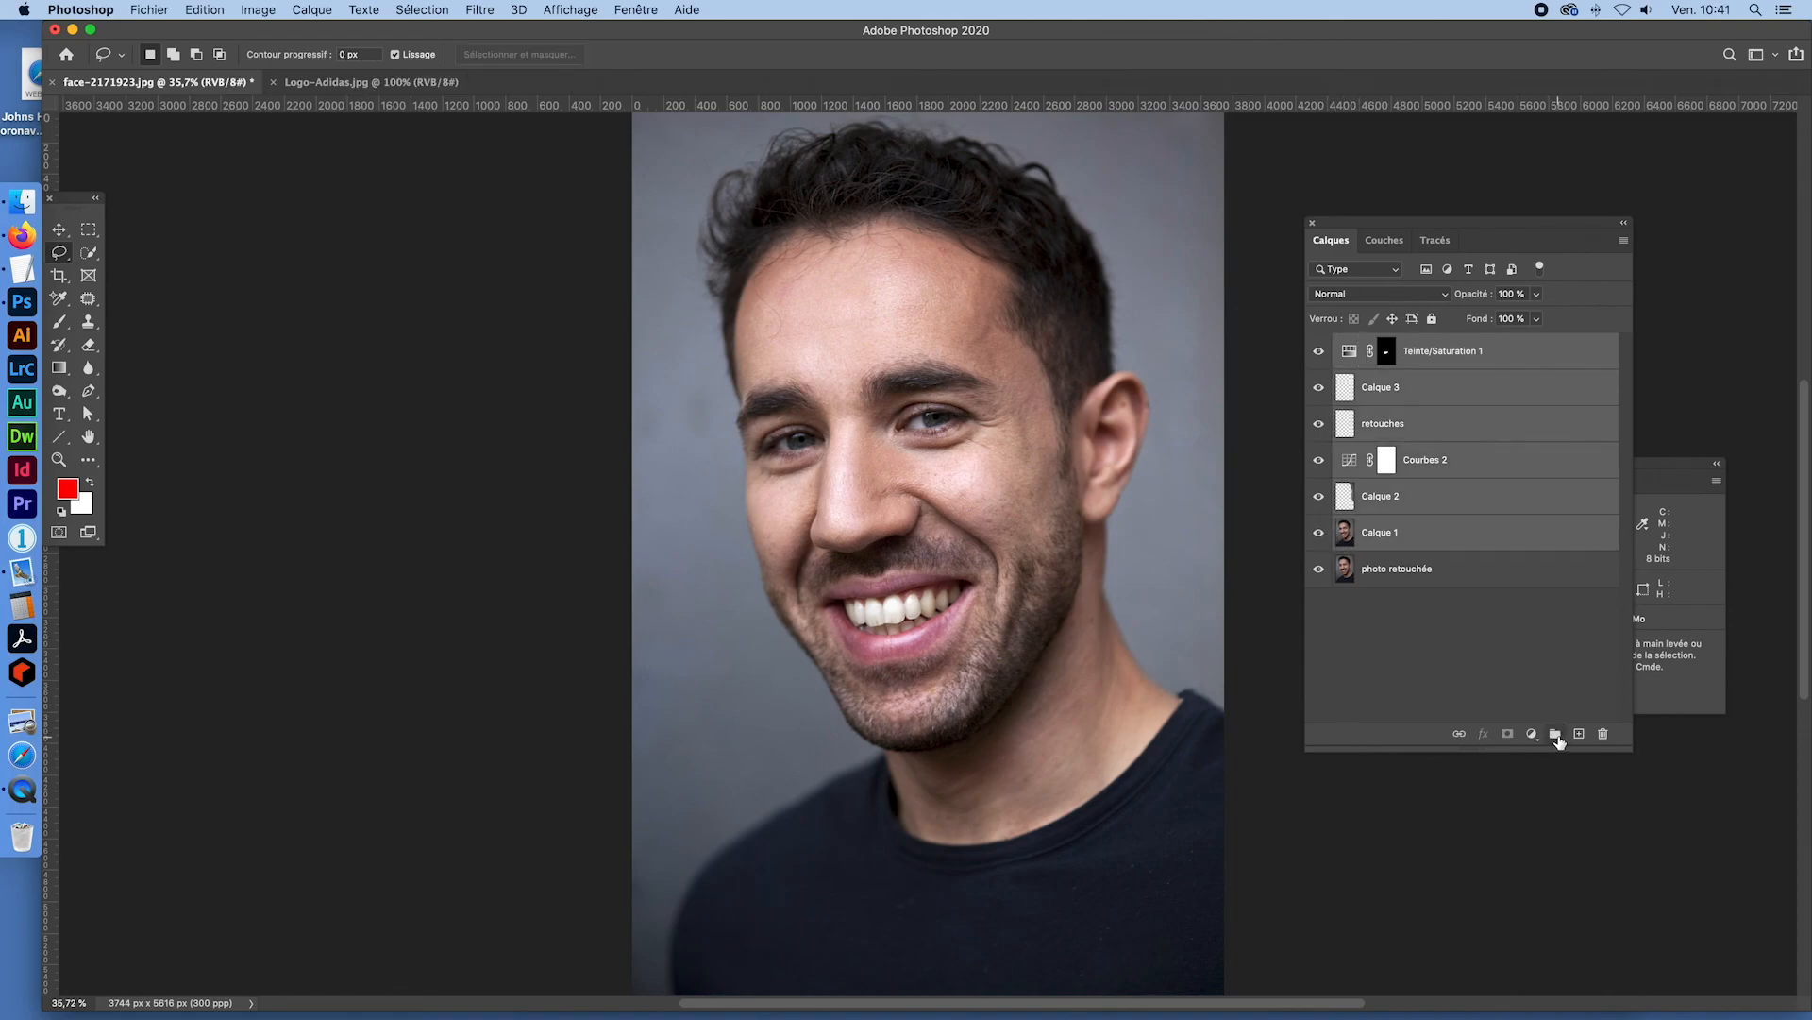
{"action": "left_click", "coordinate": [1556, 735]}
{"action": "double_click", "coordinate": [1380, 345]}
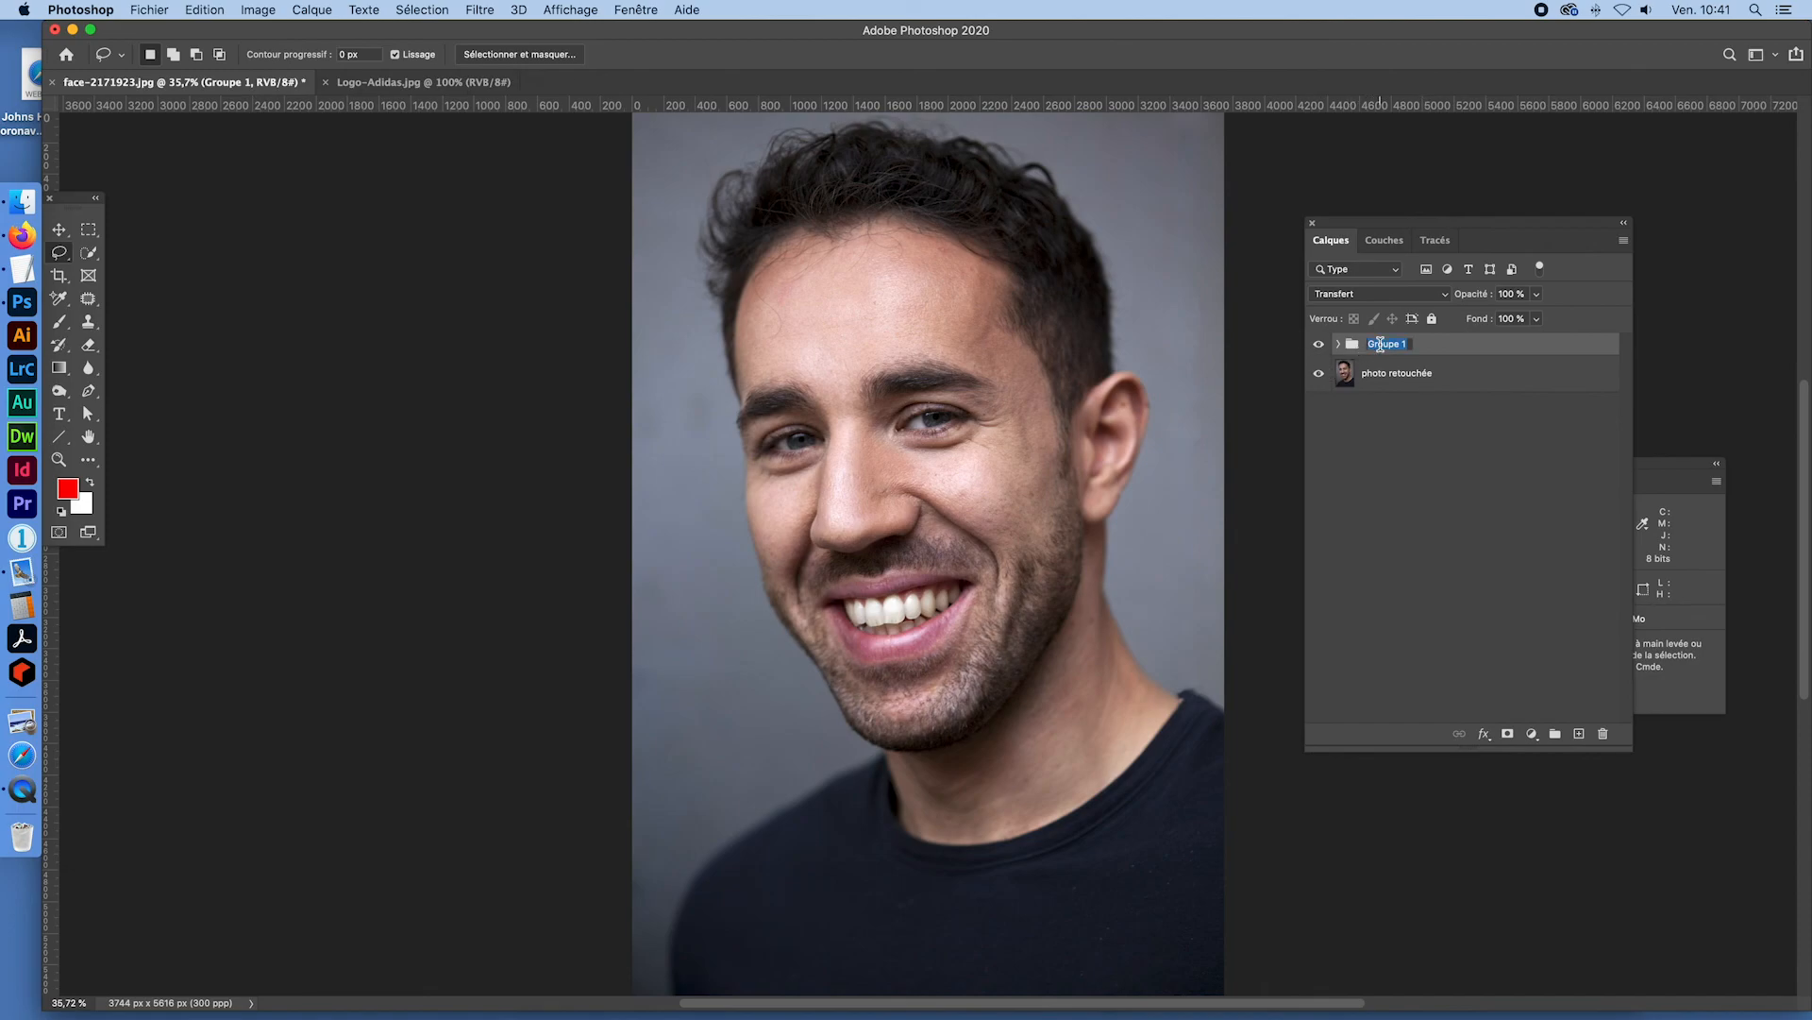
{"action": "type", "text": "retouches"}
{"action": "key", "text": "Return"}
- Toggle the retouches group's visibility repeatedly to compare the portrait before and after retouching
{"action": "left_click", "coordinate": [1321, 345]}
{"action": "left_click", "coordinate": [1320, 346]}
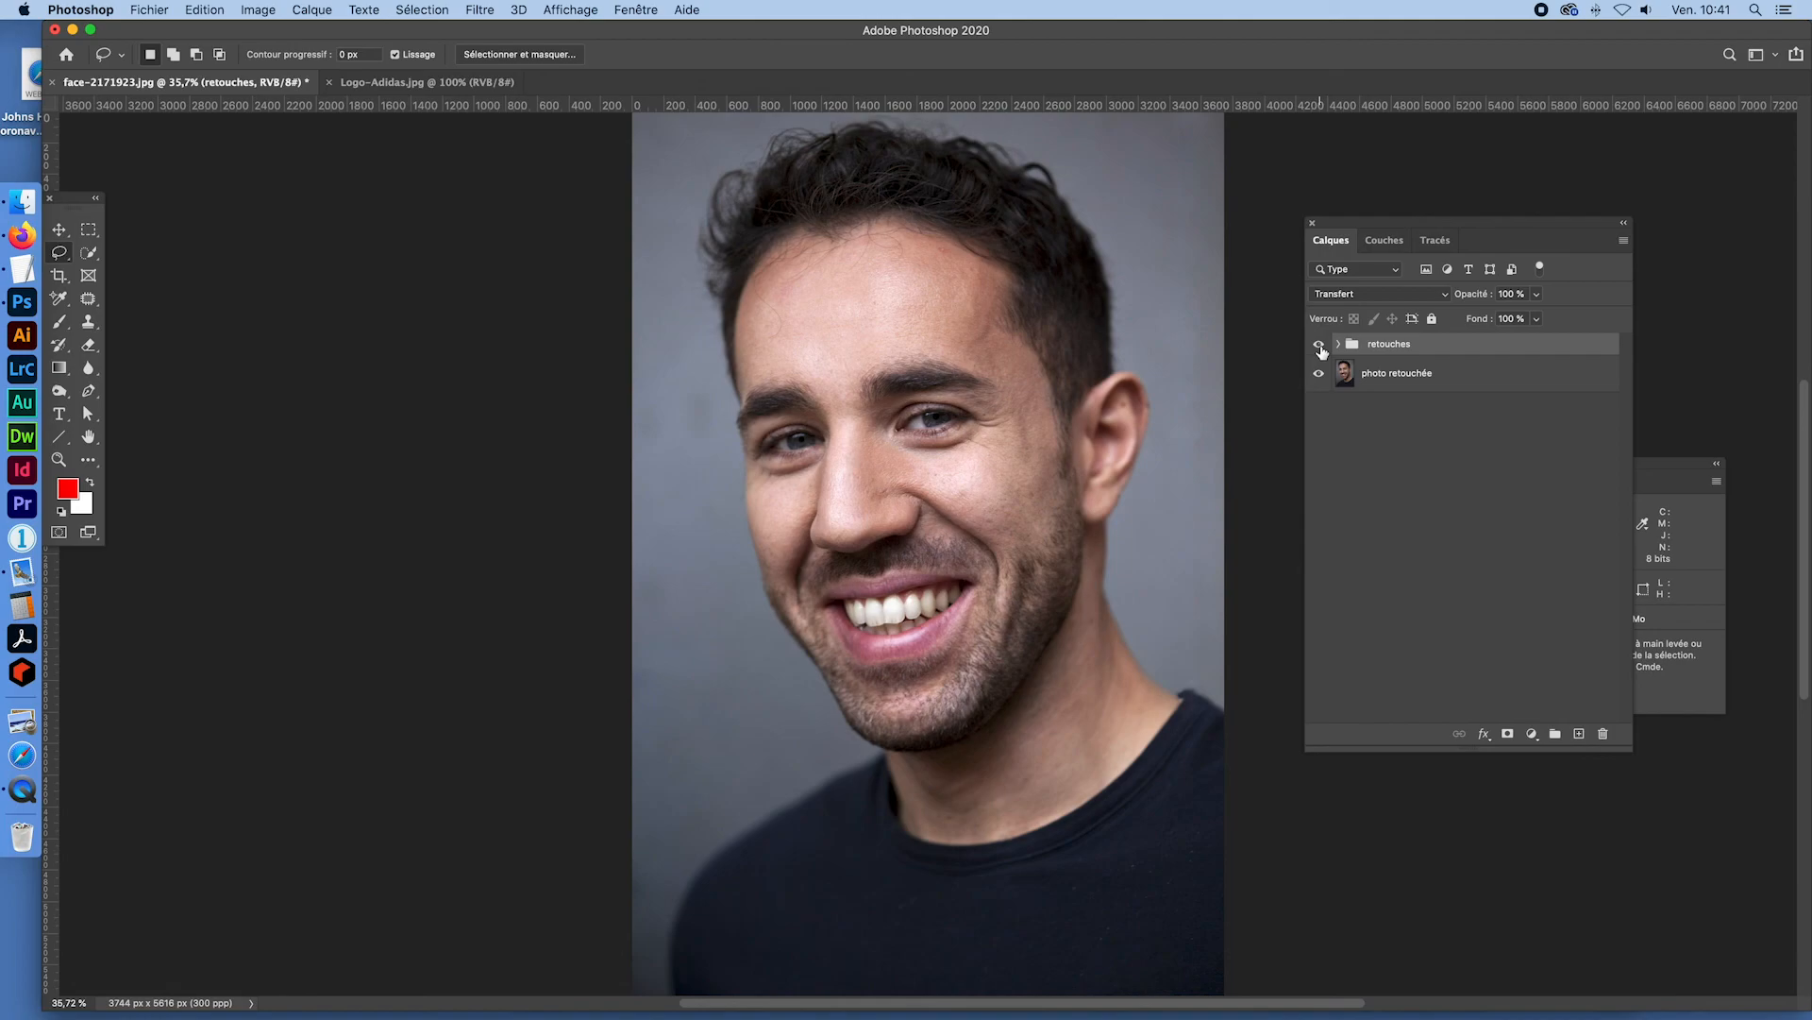
{"action": "left_click", "coordinate": [1319, 345]}
{"action": "left_click", "coordinate": [1321, 348]}
{"action": "left_click", "coordinate": [1321, 348]}
{"action": "left_click", "coordinate": [1321, 348]}
{"action": "left_click", "coordinate": [1321, 348]}
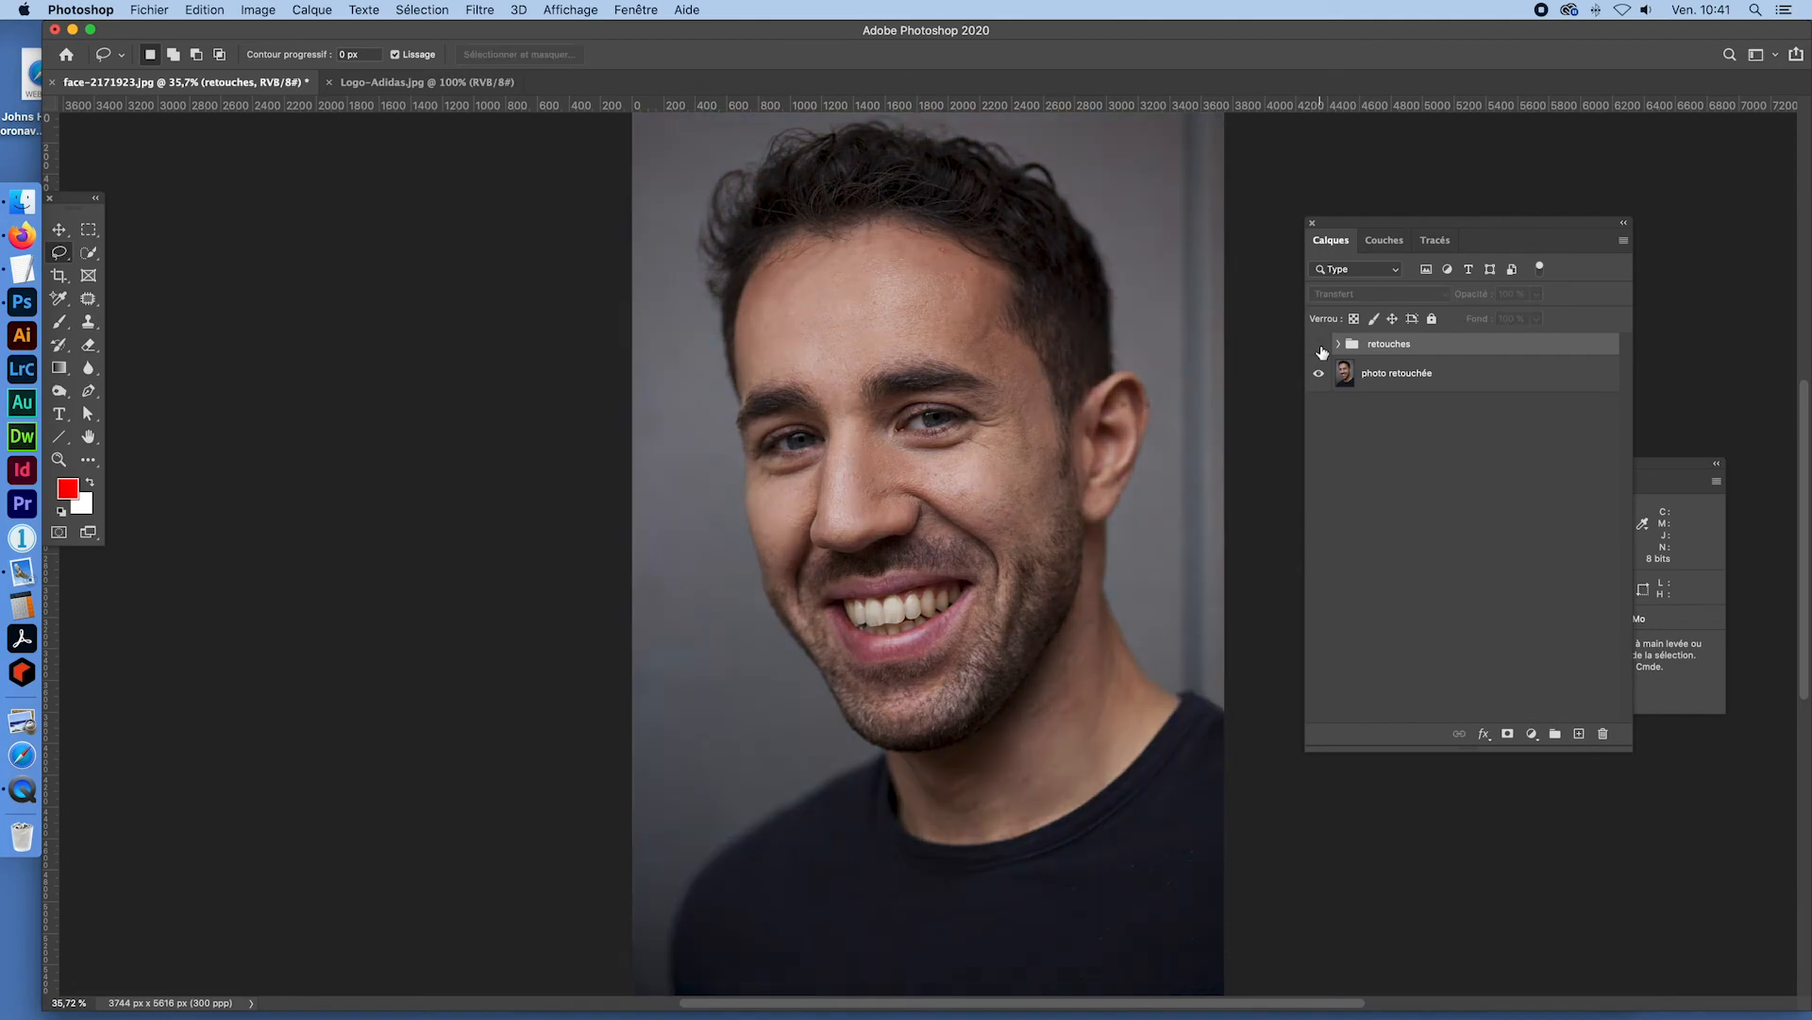
{"action": "left_click", "coordinate": [1321, 347]}
{"action": "left_click", "coordinate": [1321, 348]}
{"action": "left_click", "coordinate": [1319, 346]}
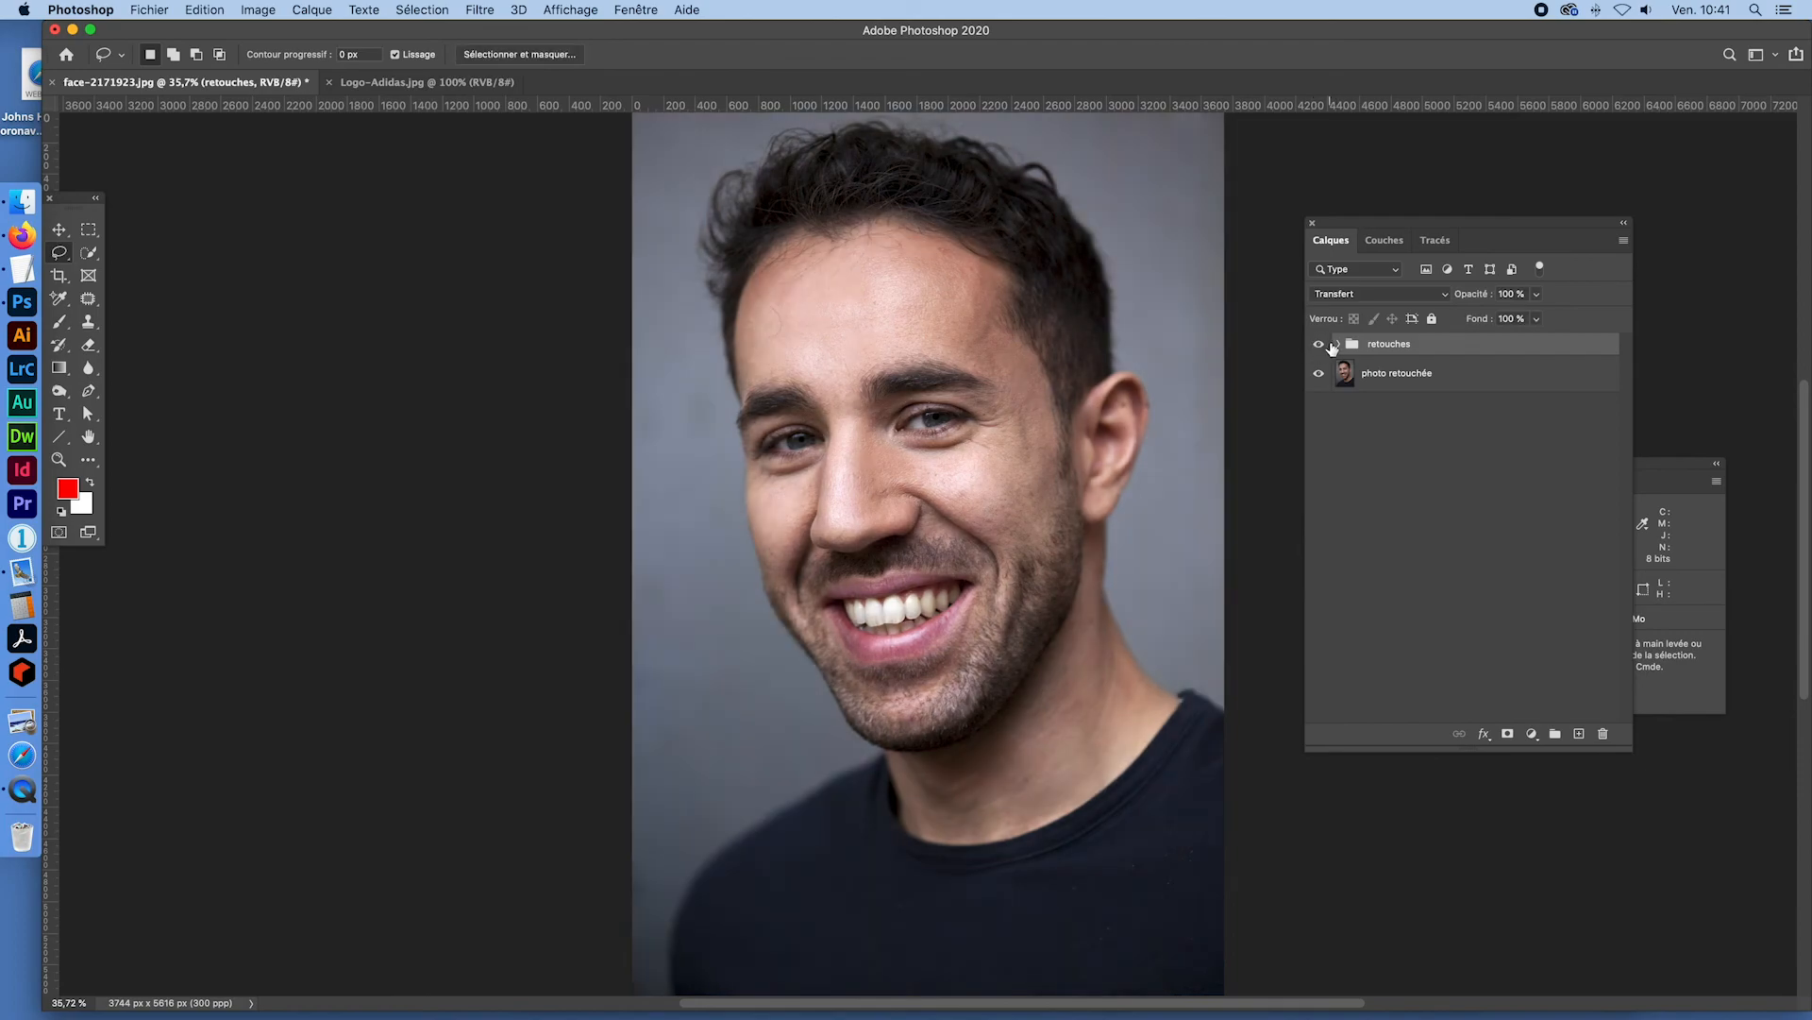
- Expand the retouches group and move Calque 1 out of it to the top of the layer stack
{"action": "left_click", "coordinate": [1338, 346]}
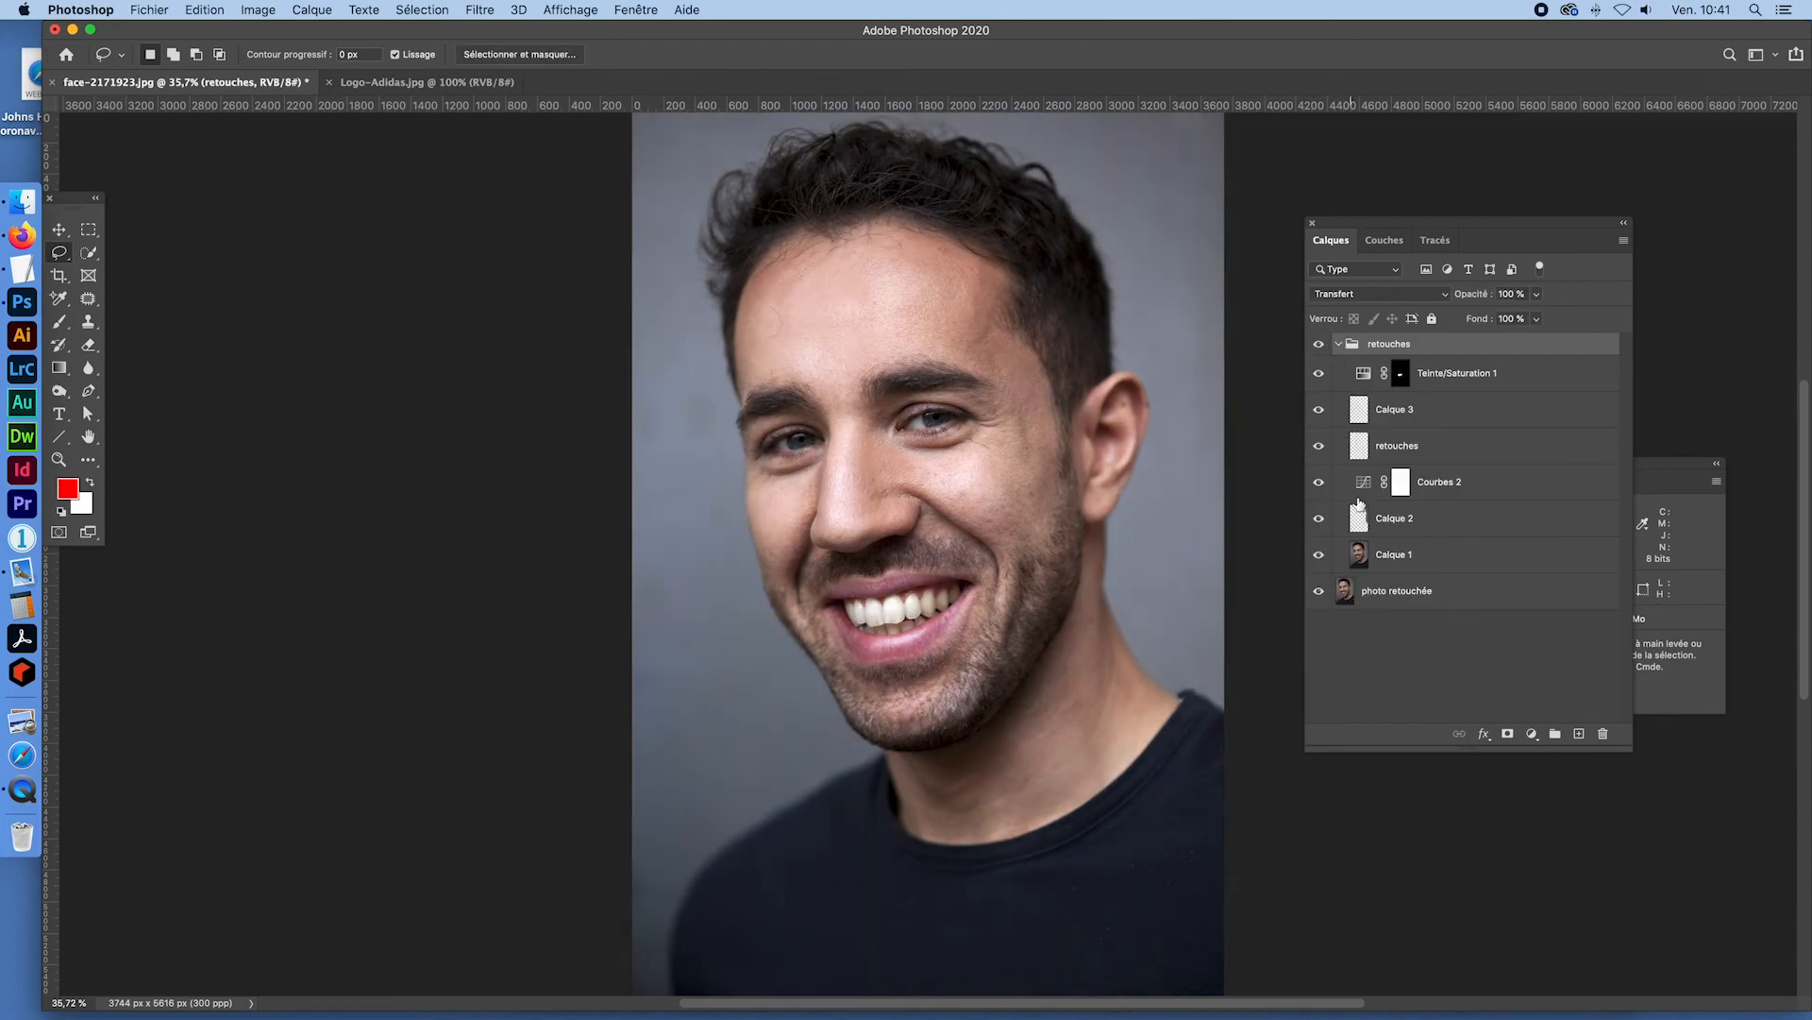
{"action": "left_click", "coordinate": [1366, 559]}
{"action": "left_click_drag", "start_coordinate": [1373, 557], "coordinate": [1358, 605]}
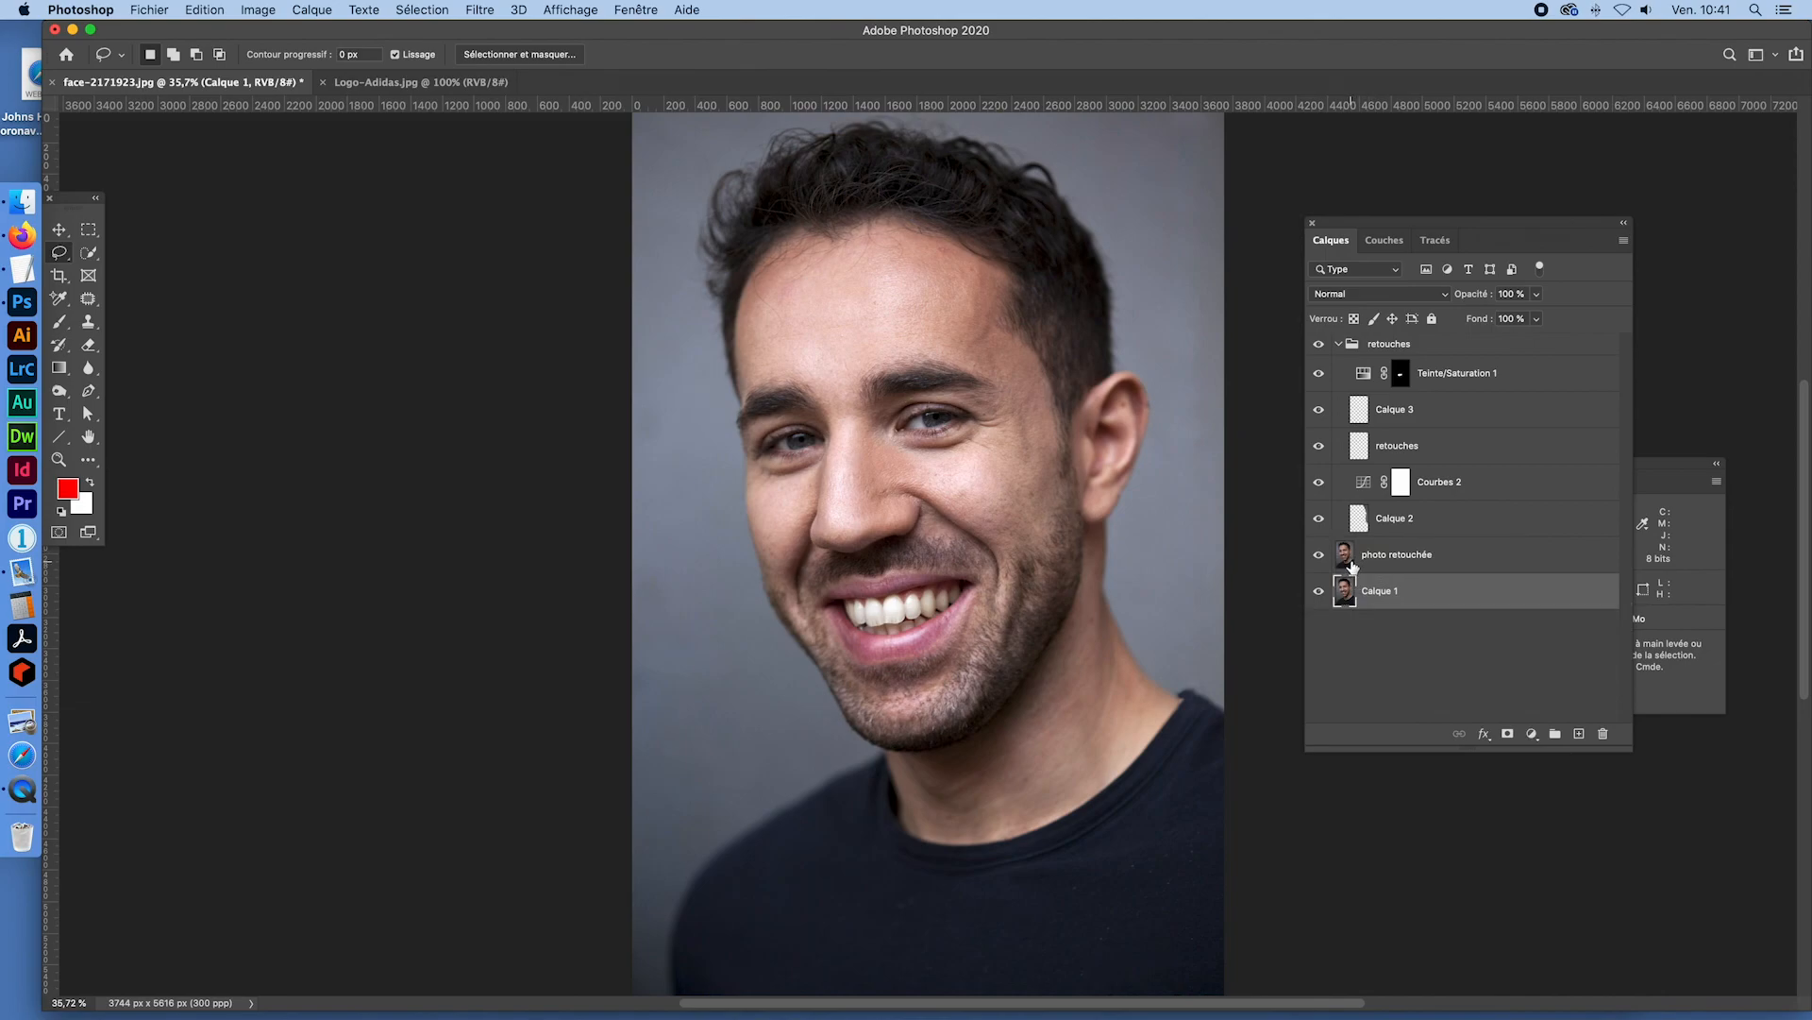
{"action": "left_click", "coordinate": [1352, 566]}
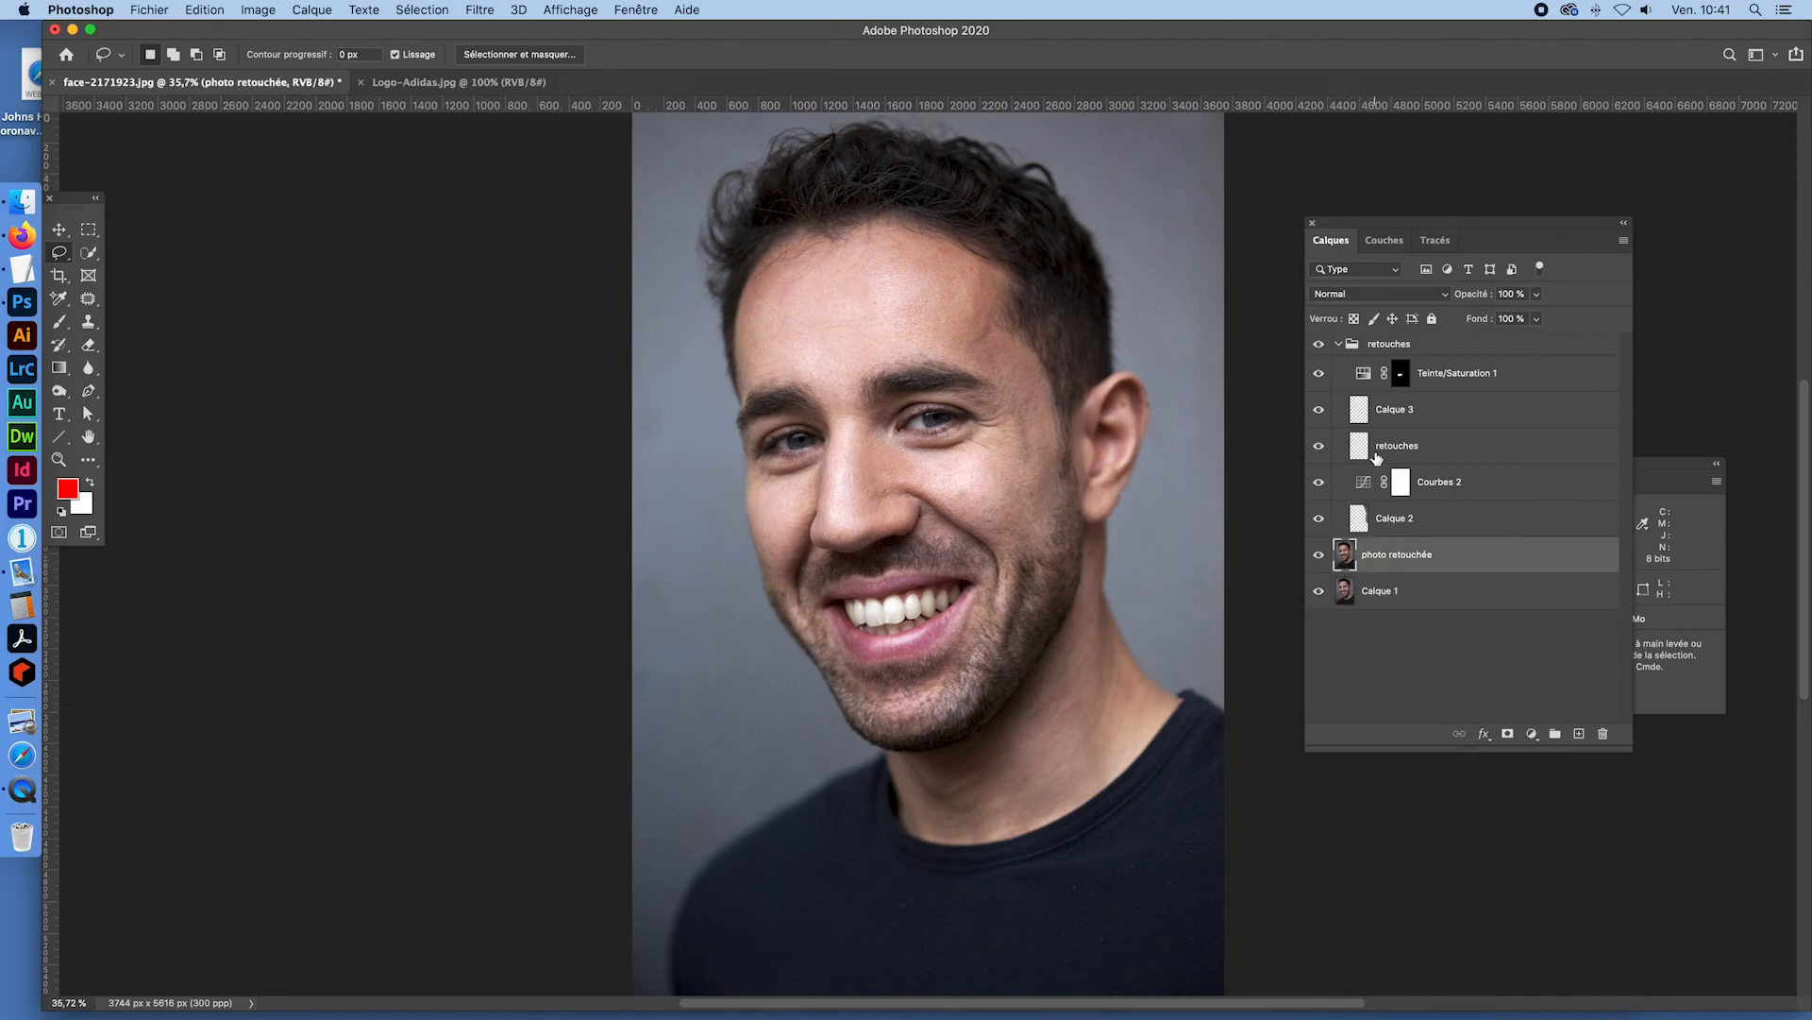
{"action": "left_click_drag", "start_coordinate": [1349, 594], "coordinate": [1409, 334]}
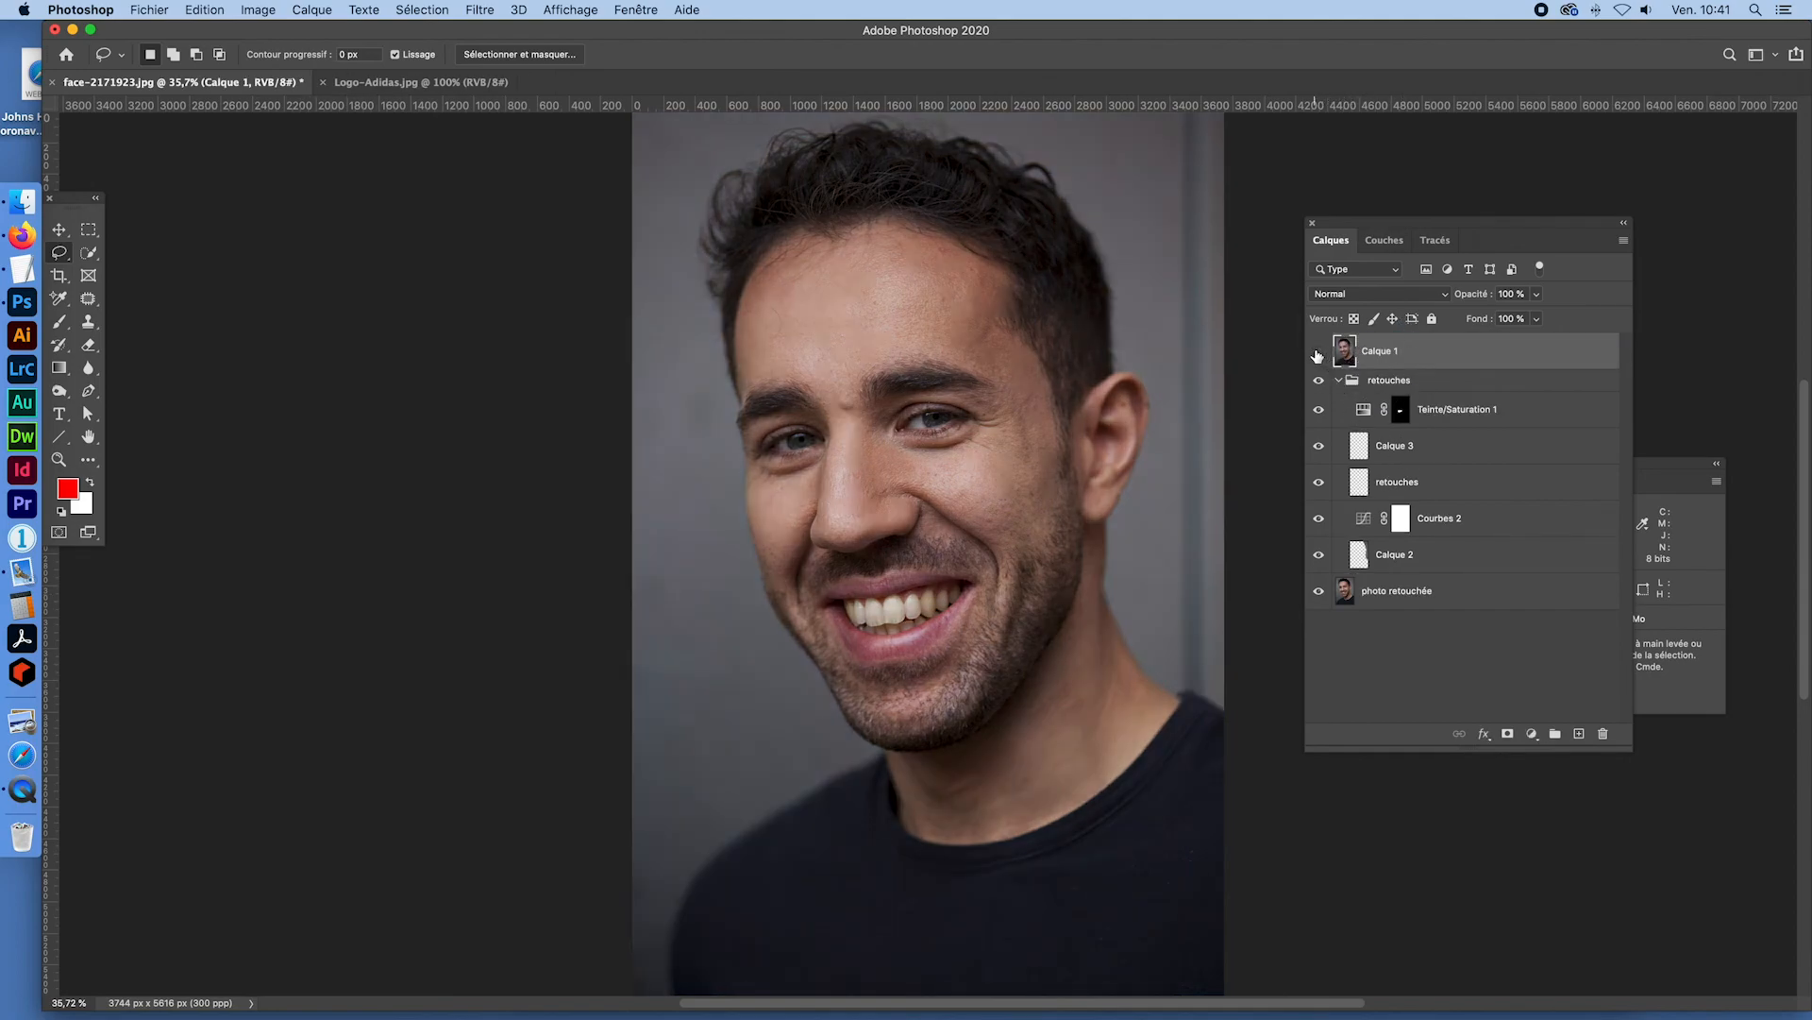
- Toggle Calque 1 to compare the original with the retouched portrait, and leave it hidden
{"action": "left_click", "coordinate": [1318, 353]}
{"action": "left_click", "coordinate": [1317, 354]}
{"action": "left_click", "coordinate": [1317, 355]}
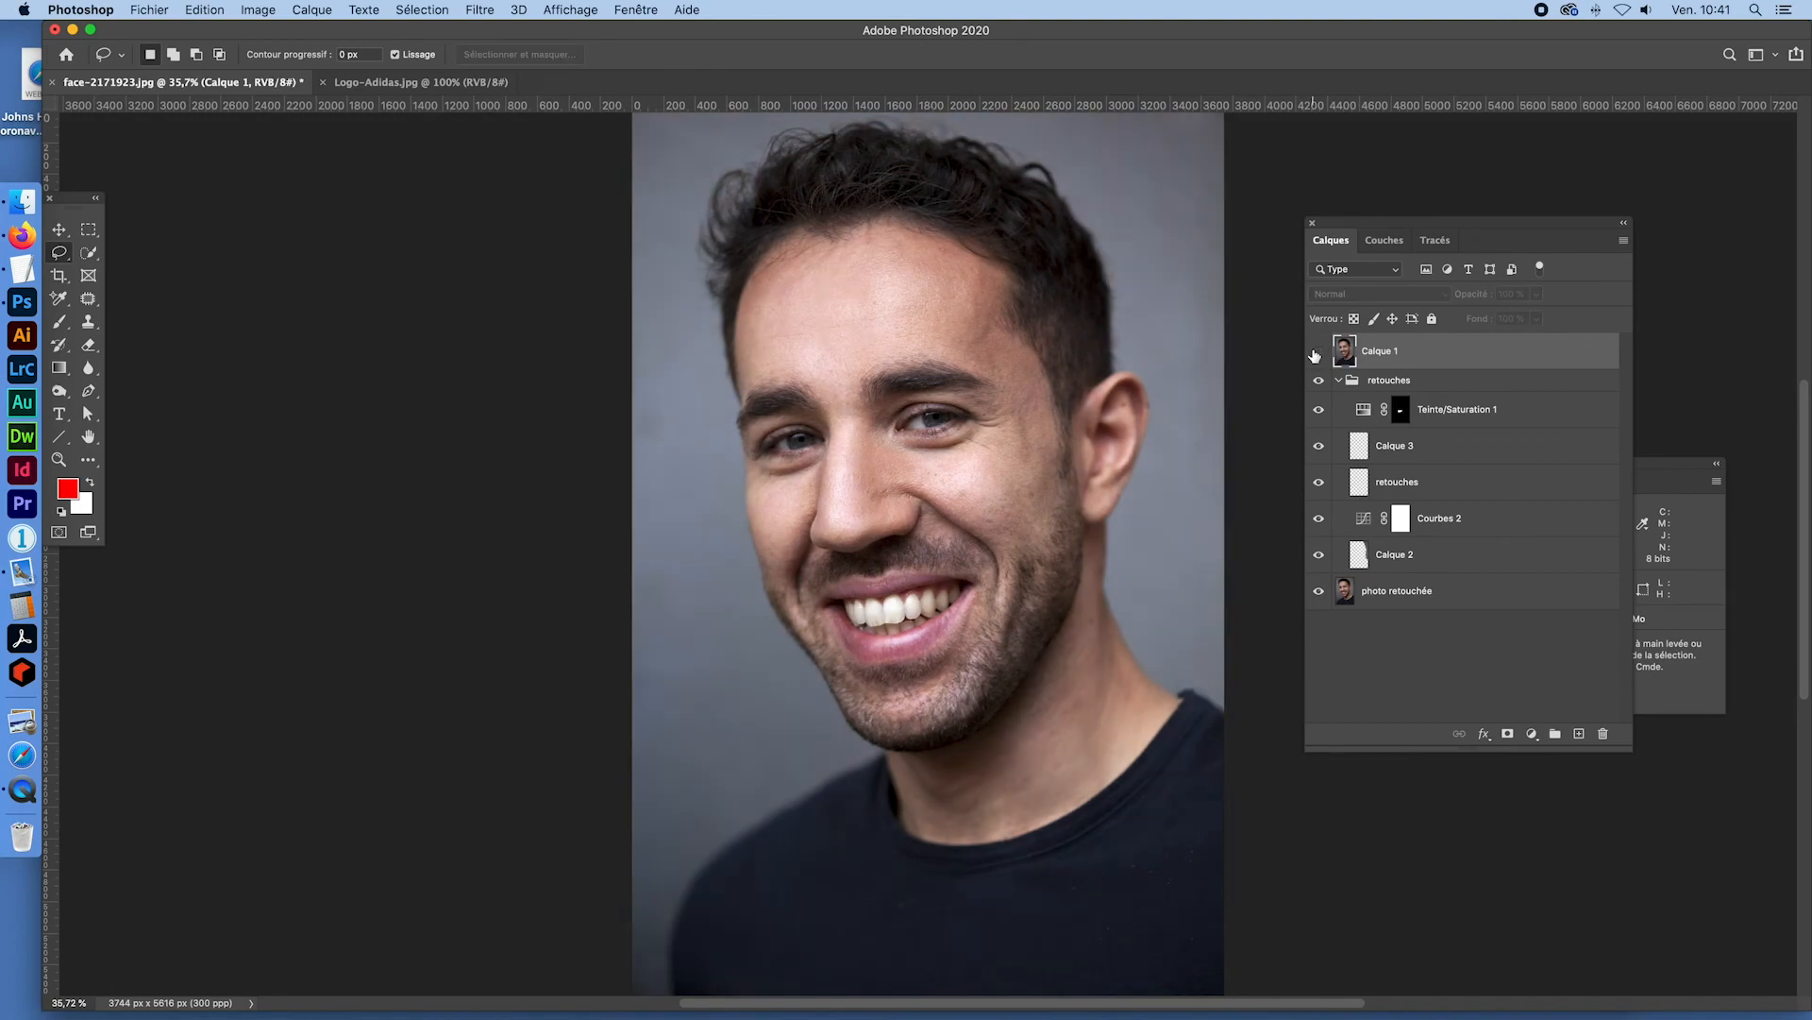